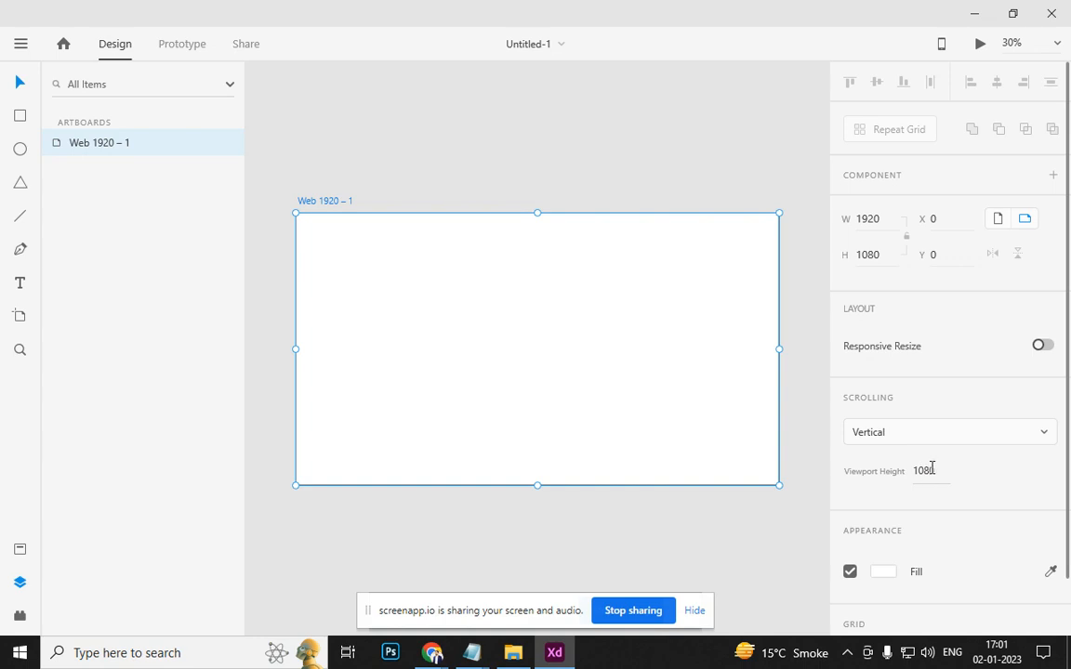
Turn on a 12-column layout grid for the Web 1920 artboard and set its side margins to 50
{"action": "scroll", "coordinate": [861, 525], "scroll_direction": "down", "scroll_amount": 2}
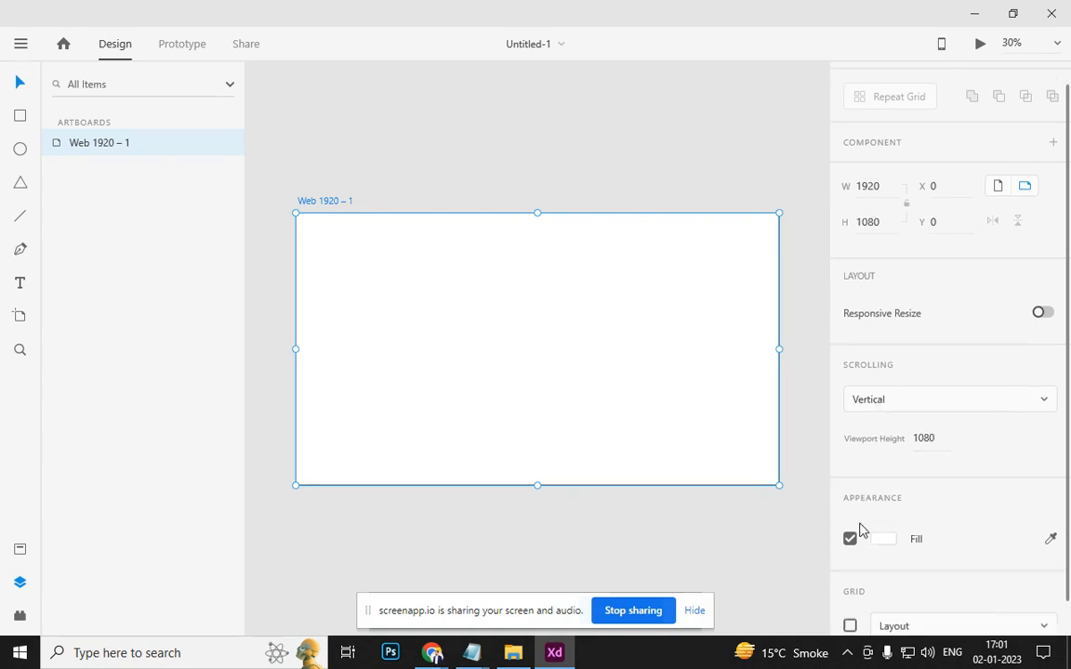
{"action": "left_click", "coordinate": [850, 511]}
{"action": "left_click", "coordinate": [850, 512]}
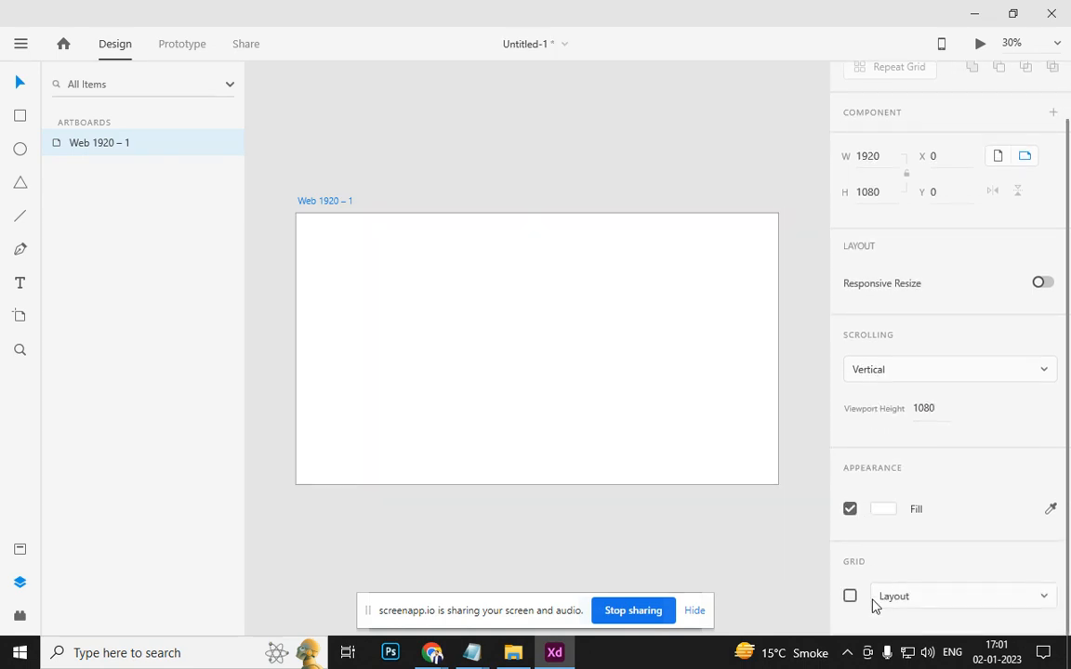
{"action": "left_click", "coordinate": [851, 598]}
{"action": "scroll", "coordinate": [920, 558], "scroll_direction": "down", "scroll_amount": 3}
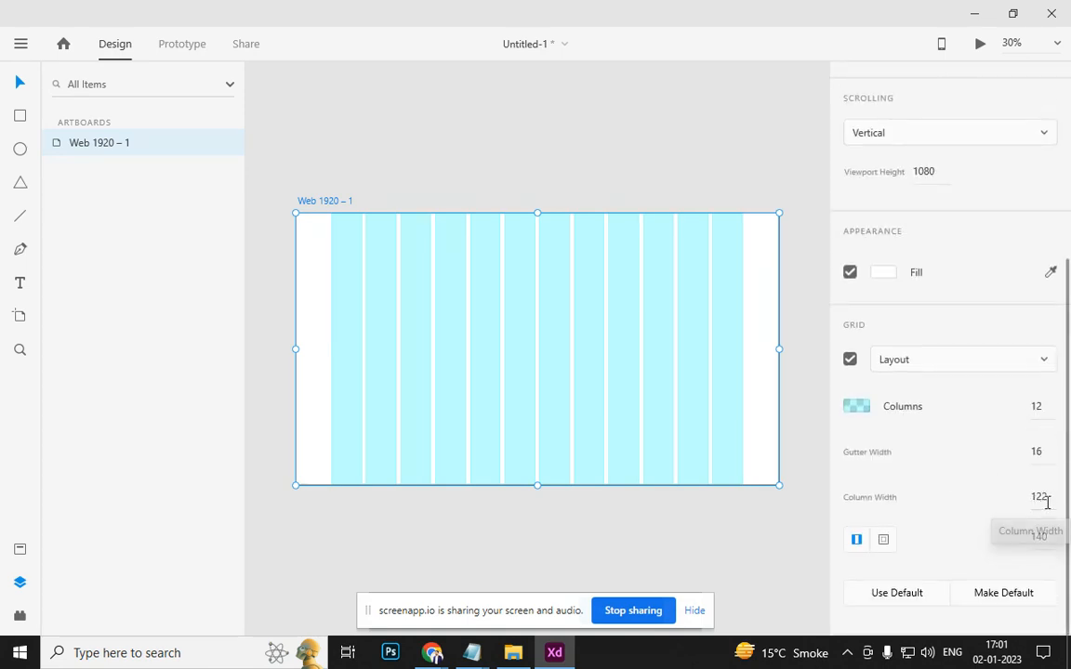
{"action": "left_click", "coordinate": [1048, 546]}
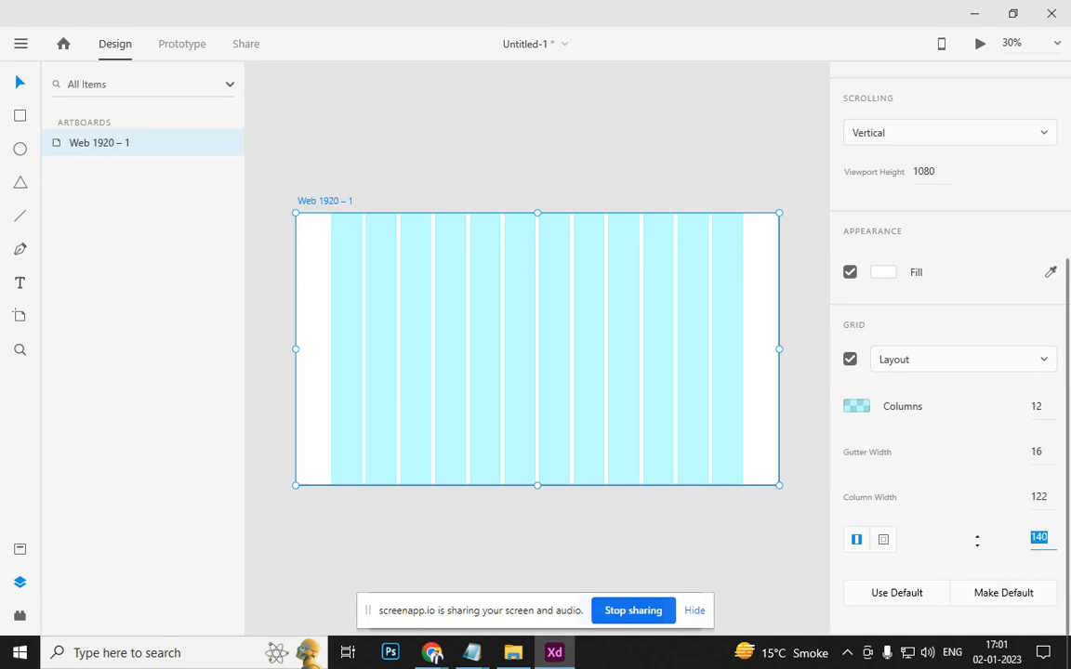
{"action": "type", "text": "50"}
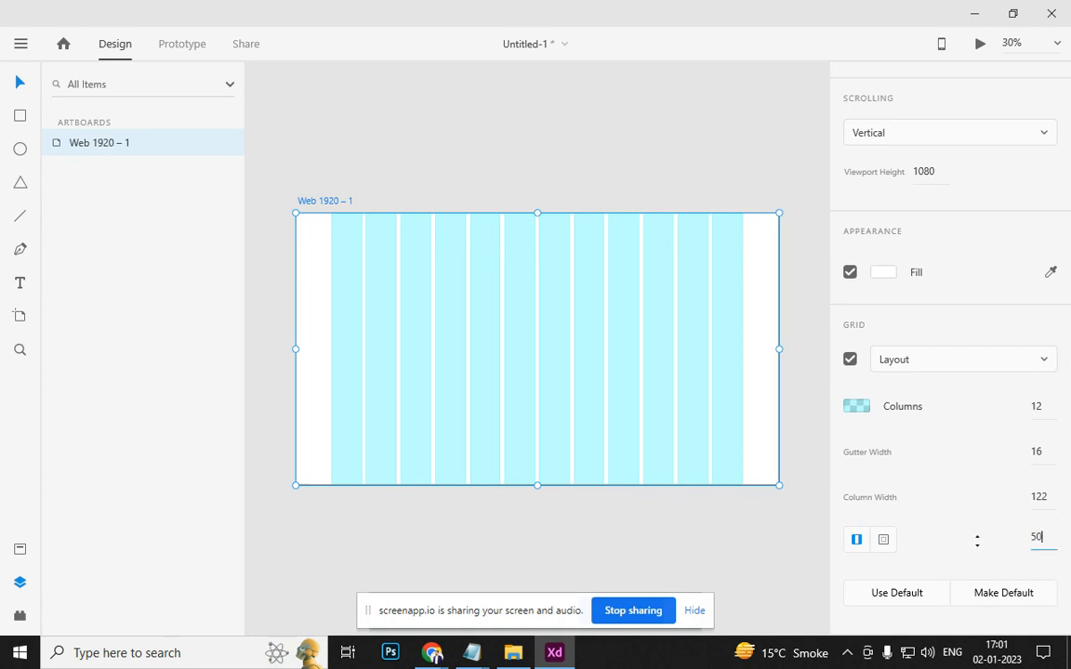
{"action": "left_click", "coordinate": [708, 546]}
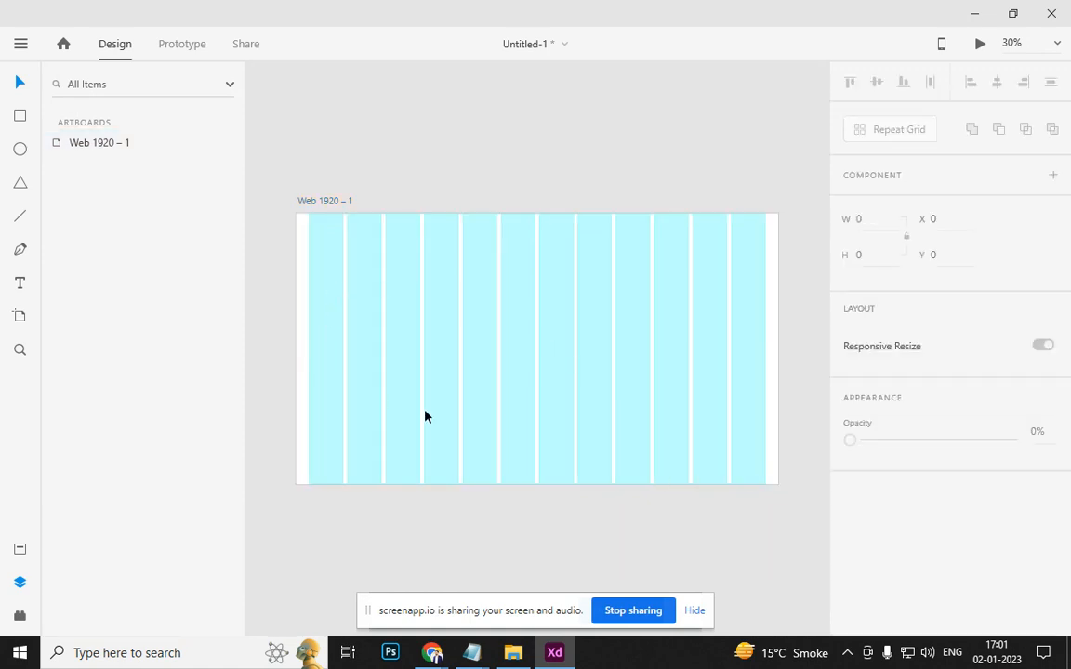
Switch to Chrome and run an image search for "street fighter ui"
{"action": "key", "text": "alt+Tab"}
{"action": "key", "text": "Tab"}
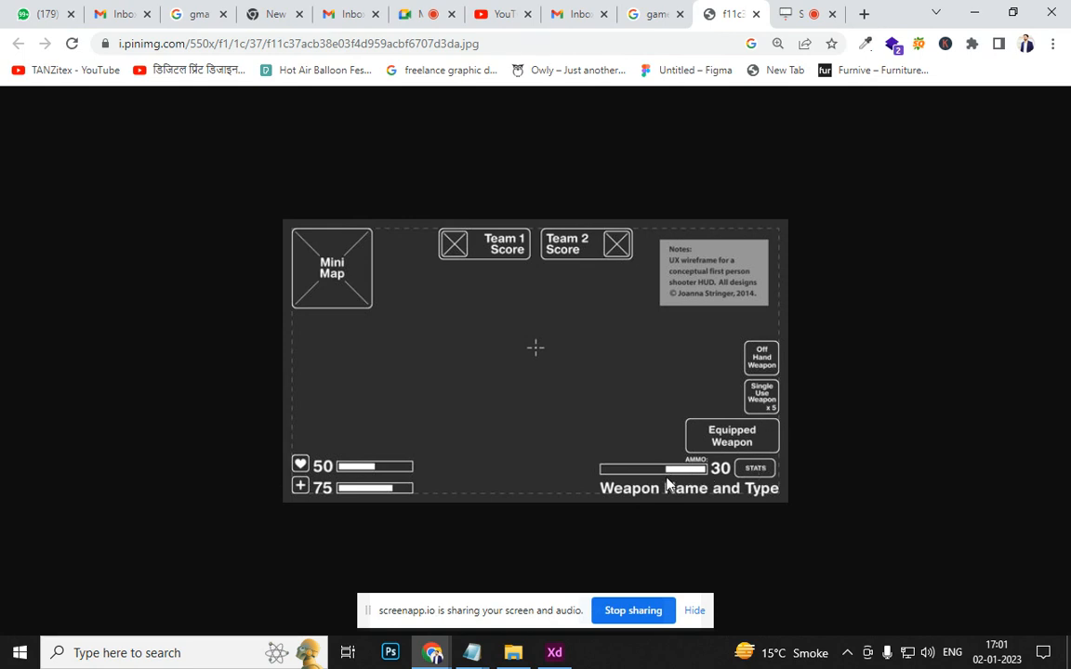
{"action": "left_click", "coordinate": [653, 19]}
{"action": "double_click", "coordinate": [239, 106]}
{"action": "key", "text": "ctrl+a"}
{"action": "type", "text": "street"}
{"action": "key", "text": "Down"}
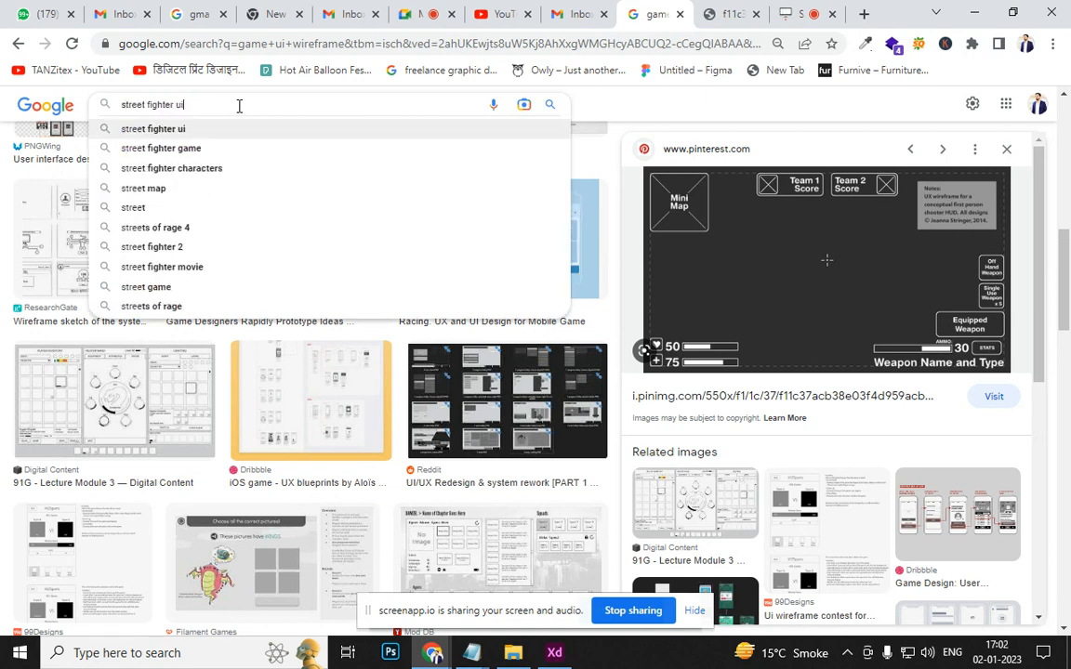
{"action": "key", "text": "Return"}
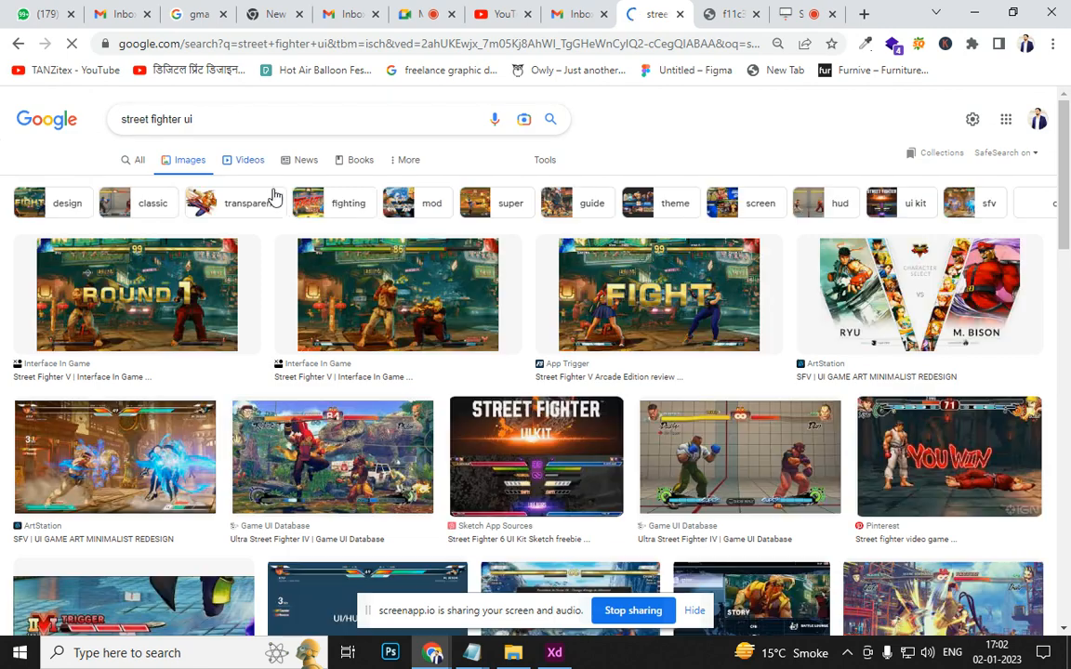
Open the Ultra Street Fighter IV fight screenshot from Game UI Database in its own tab as a layout reference
{"action": "left_click", "coordinate": [673, 494]}
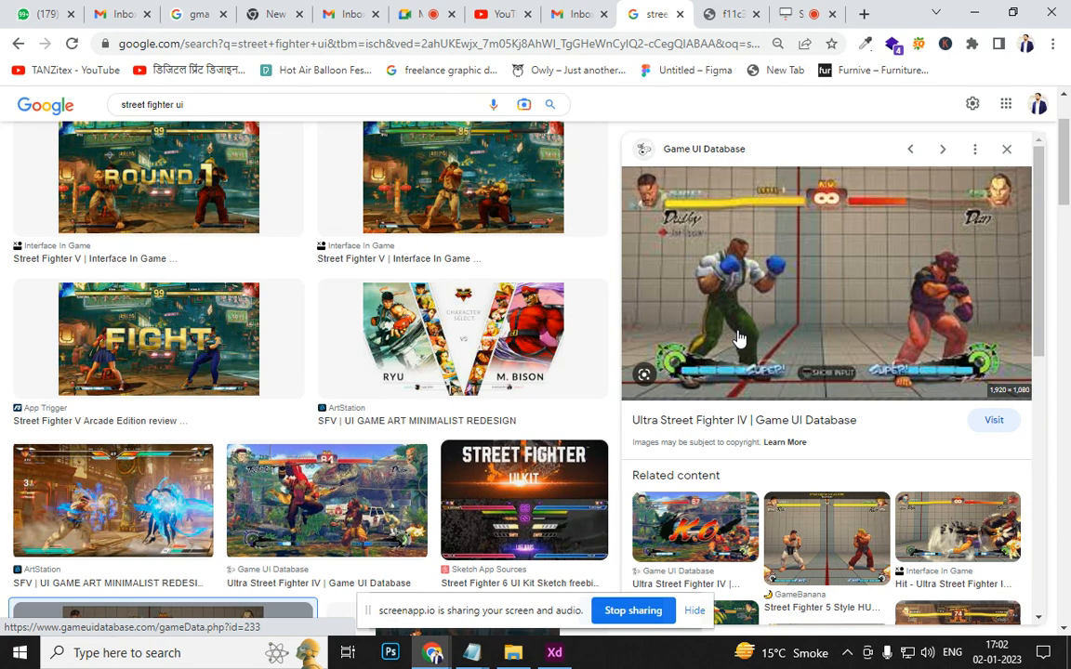
{"action": "right_click", "coordinate": [739, 337]}
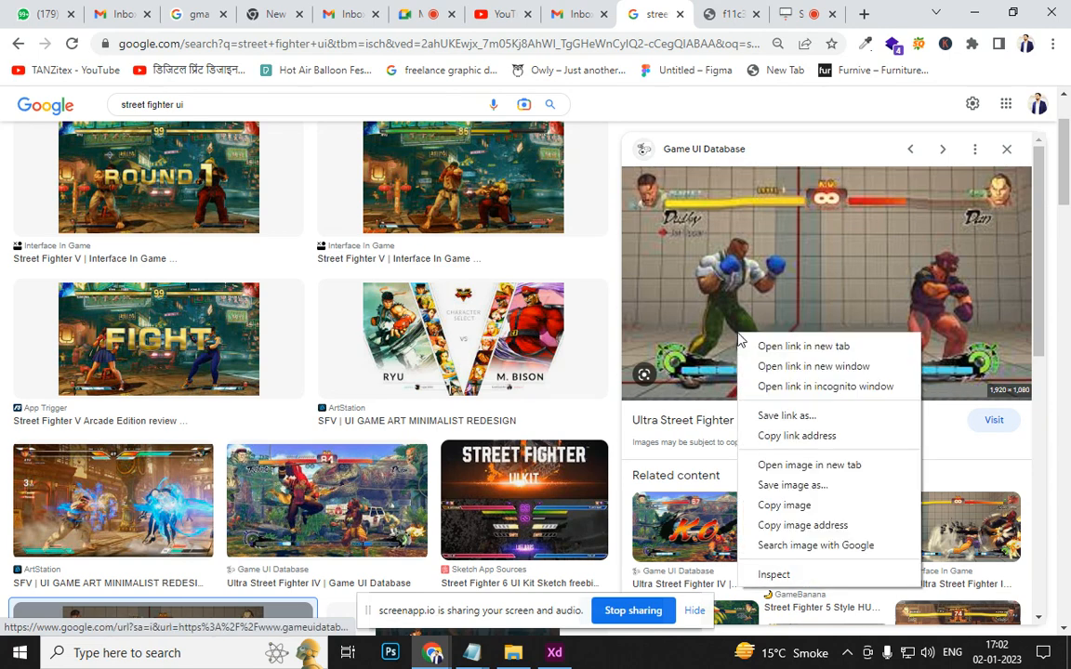
{"action": "left_click", "coordinate": [807, 471]}
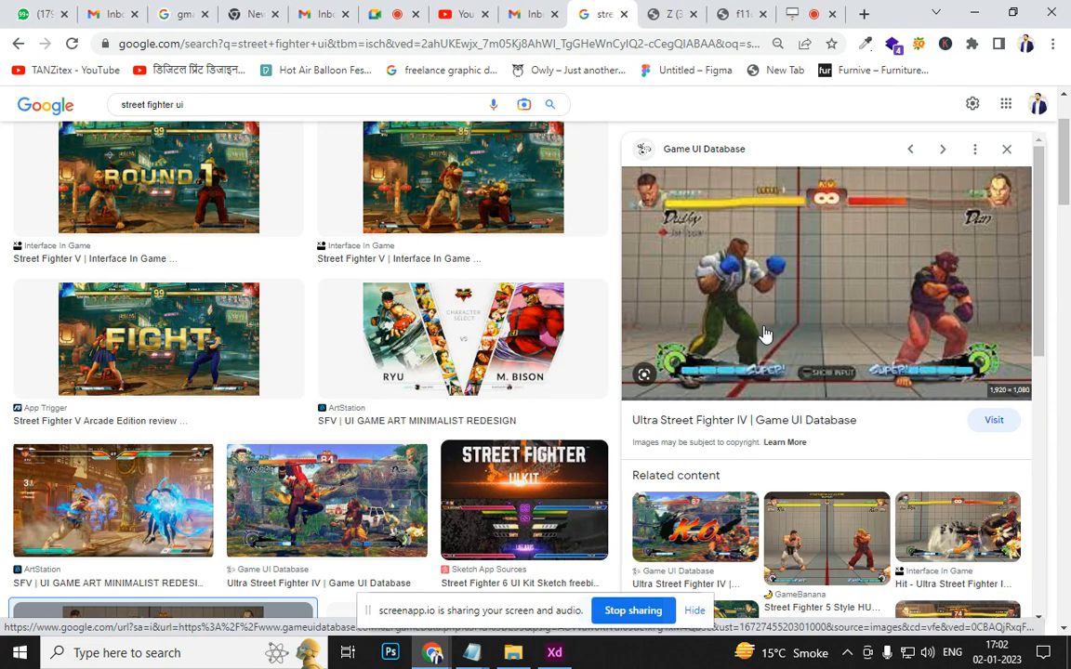
{"action": "left_click", "coordinate": [668, 13]}
{"action": "scroll", "coordinate": [559, 359], "scroll_direction": "up", "scroll_amount": 5}
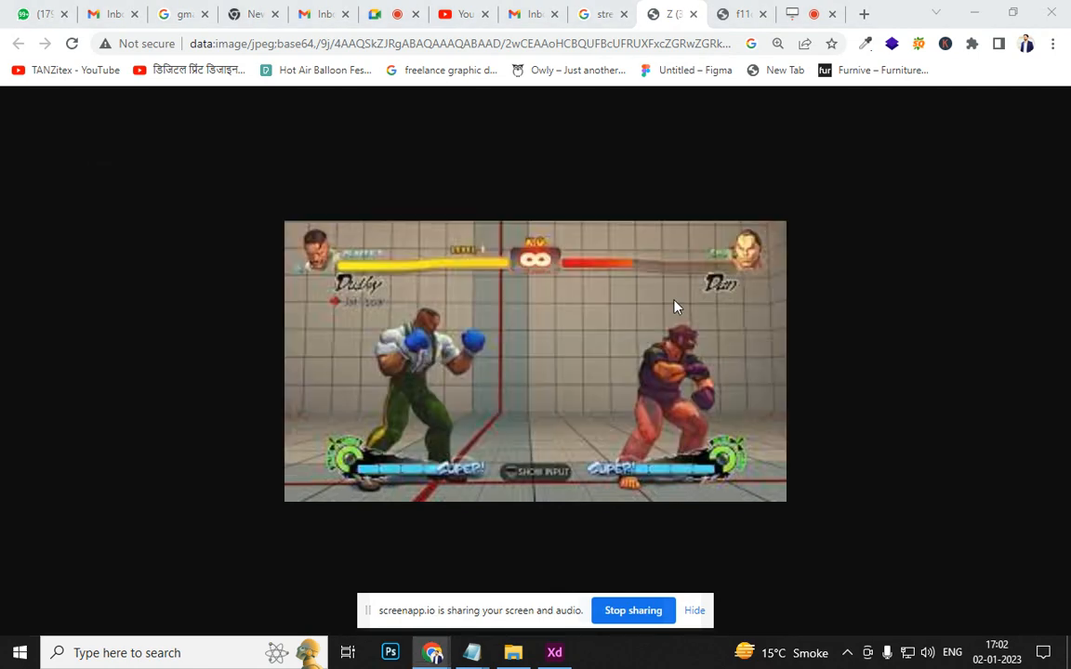
Back in Adobe XD, draw a circle about 166 px in diameter near the artboard's upper-left corner
{"action": "key", "text": "alt+Tab"}
{"action": "key", "text": "alt+Tab"}
{"action": "scroll", "coordinate": [409, 271], "scroll_direction": "up", "scroll_amount": 3}
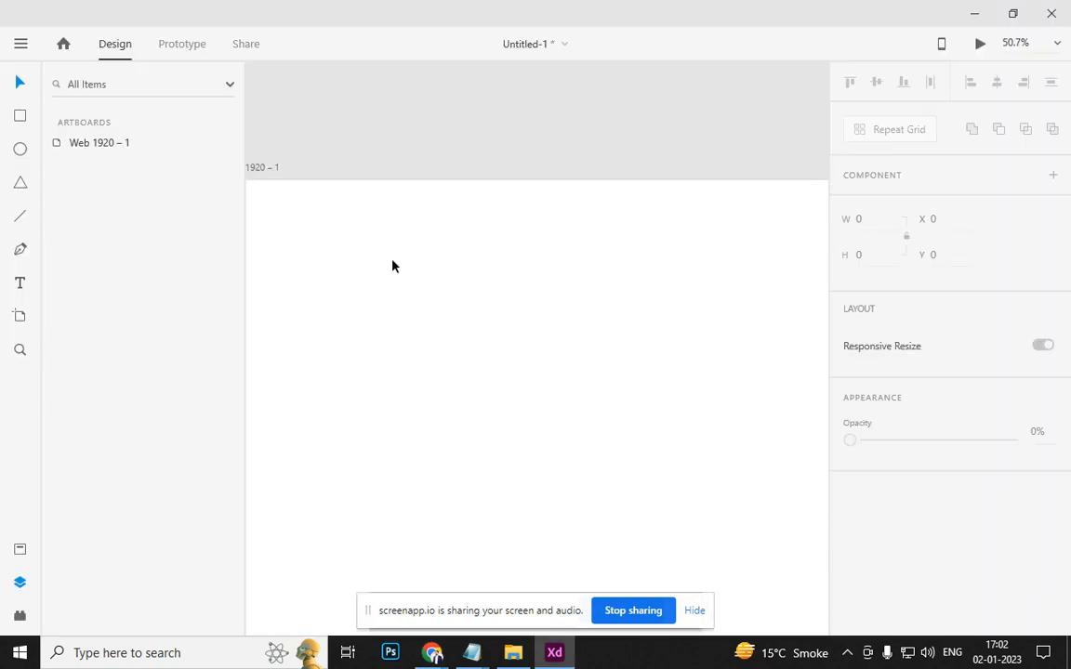
{"action": "left_click_drag", "start_coordinate": [366, 237], "coordinate": [447, 284]}
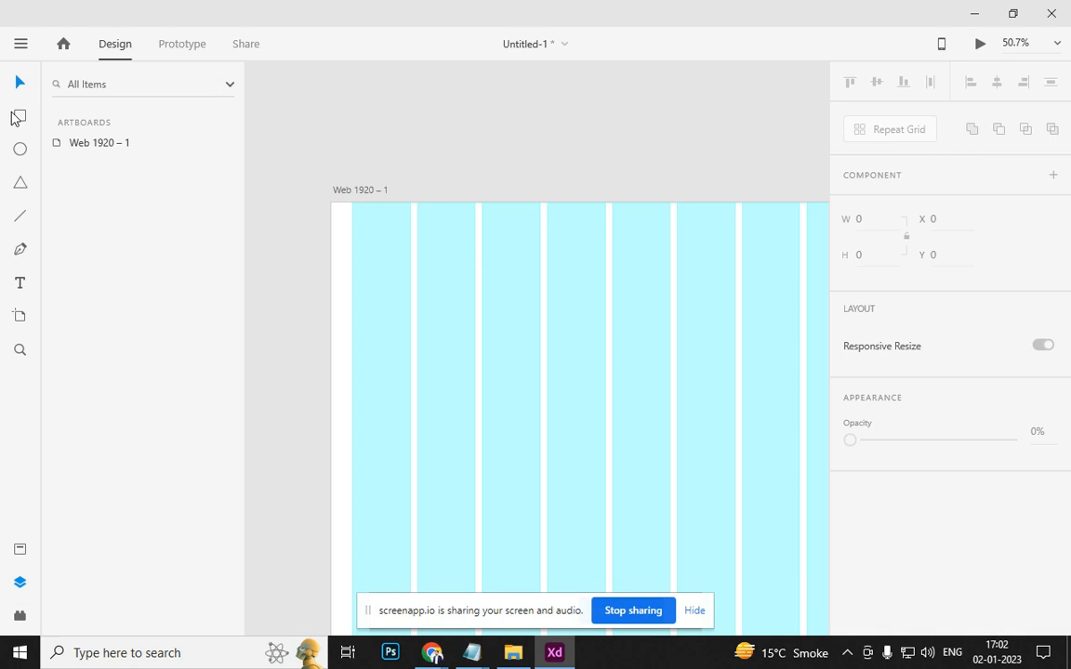
{"action": "mouse_move", "coordinate": [362, 240]}
{"action": "left_mouse_down"}
{"action": "mouse_move", "coordinate": [432, 313]}
{"action": "mouse_move", "coordinate": [418, 290]}
{"action": "mouse_move", "coordinate": [420, 299]}
{"action": "left_mouse_up"}
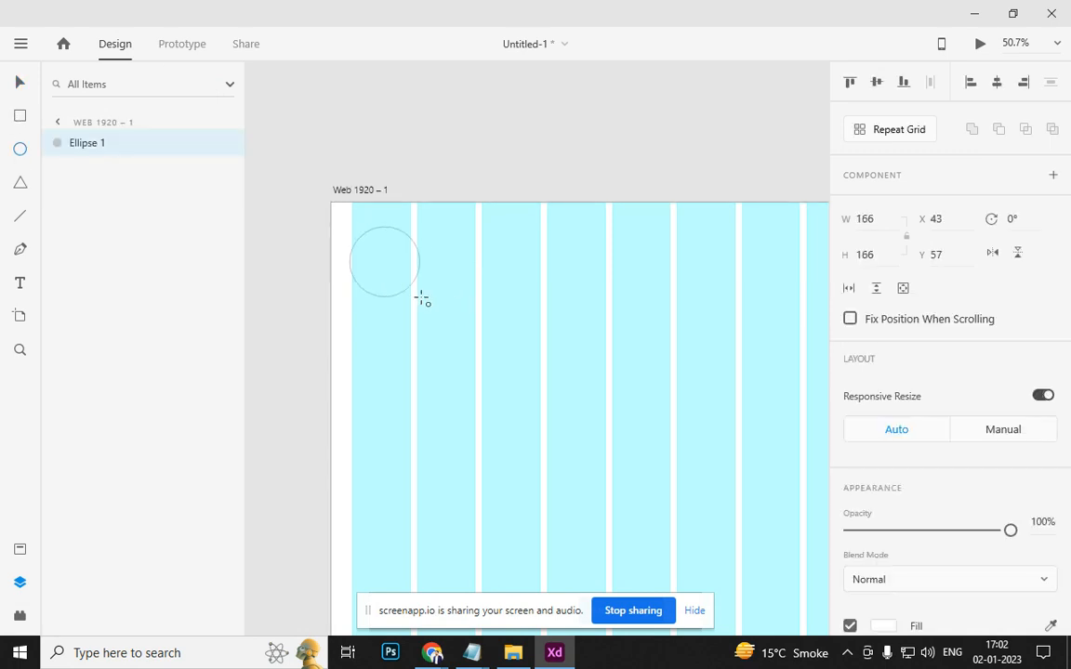
{"action": "left_click", "coordinate": [15, 85]}
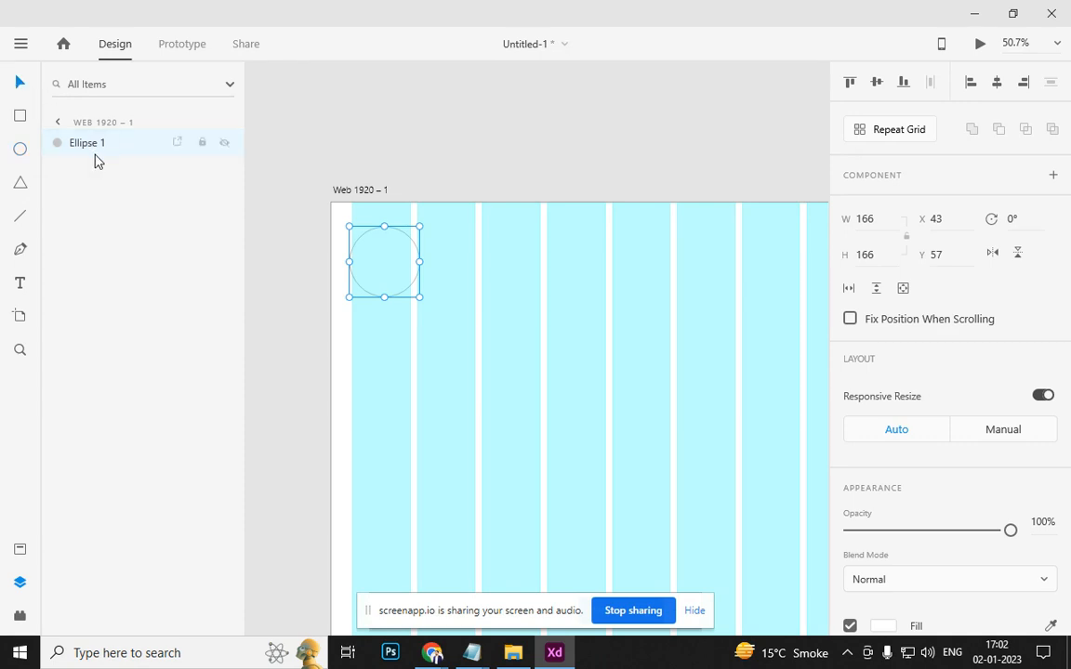
Duplicate the circle and place the copy near the artboard's upper-right corner, at about X 1648, Y 87
{"action": "left_click_drag", "start_coordinate": [382, 275], "coordinate": [730, 283]}
{"action": "left_click_drag", "start_coordinate": [680, 354], "coordinate": [284, 369]}
{"action": "left_click_drag", "start_coordinate": [341, 292], "coordinate": [678, 299]}
{"action": "left_click_drag", "start_coordinate": [477, 361], "coordinate": [699, 293]}
{"action": "scroll", "coordinate": [543, 301], "scroll_direction": "down", "scroll_amount": 5}
{"action": "scroll", "coordinate": [536, 303], "scroll_direction": "up", "scroll_amount": 3}
{"action": "key", "text": "ctrl+shift+apostrophe"}
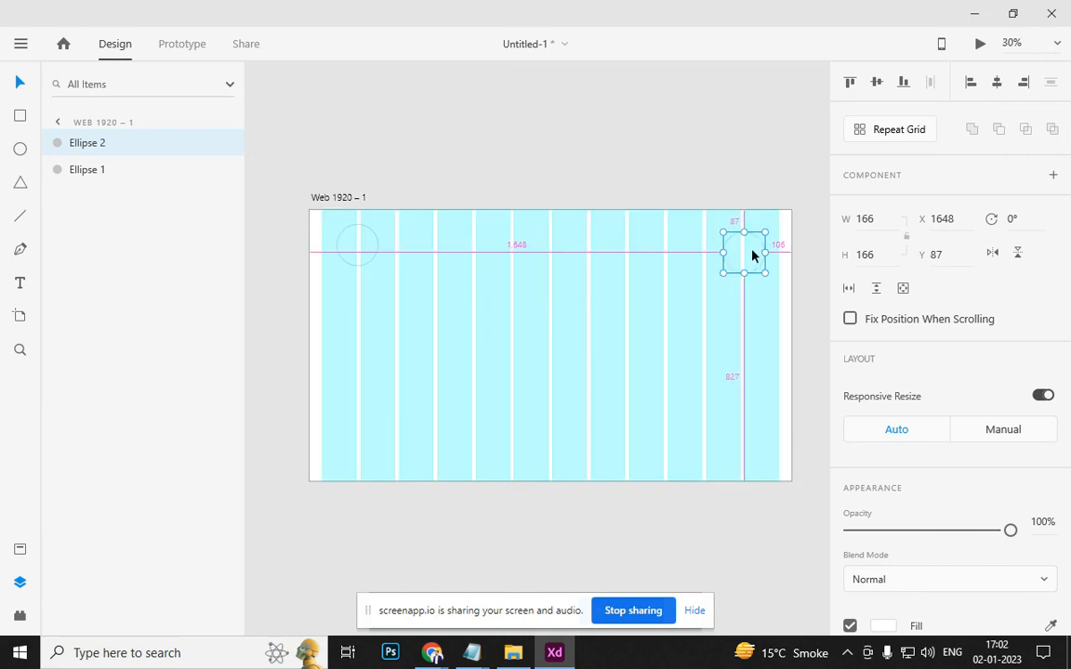
Compare with the fight screenshot, then shrink the right circle to about 108 px and align it with the last column's right edge
{"action": "key", "text": "alt+Tab"}
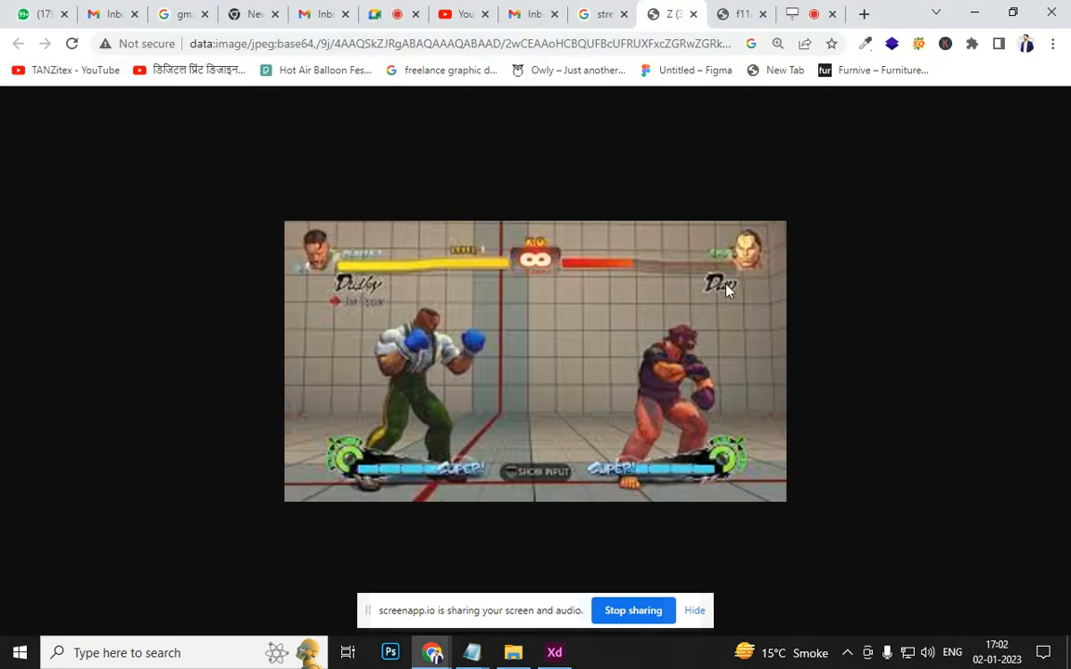
{"action": "key", "text": "alt+Tab"}
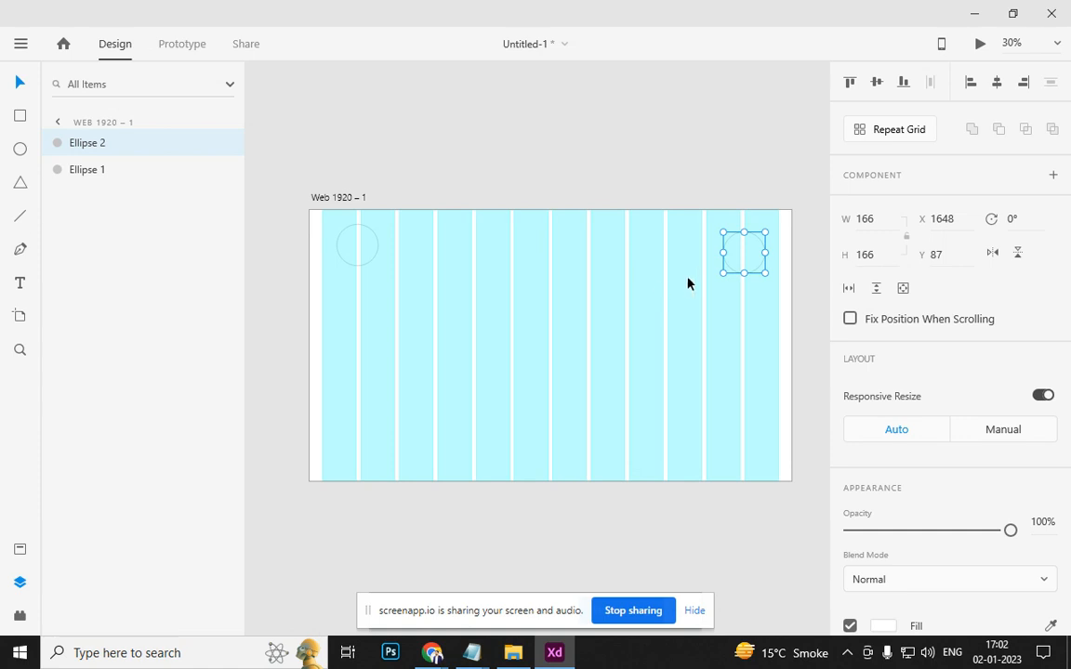
{"action": "scroll", "coordinate": [749, 265], "scroll_direction": "up", "scroll_amount": 2}
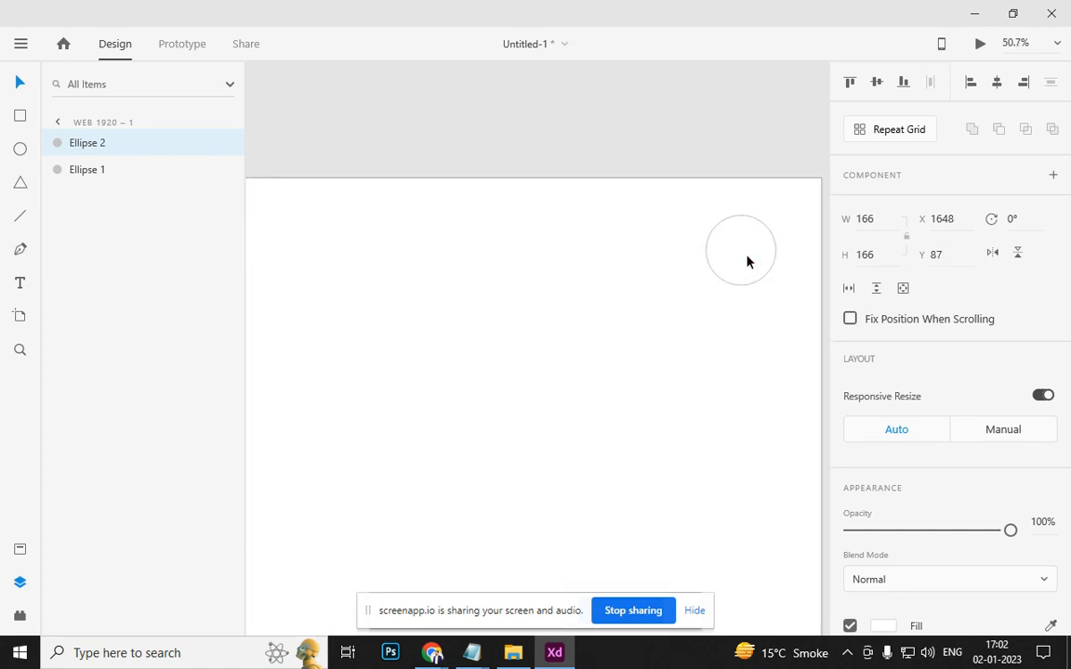
{"action": "left_click_drag", "start_coordinate": [760, 259], "coordinate": [794, 242]}
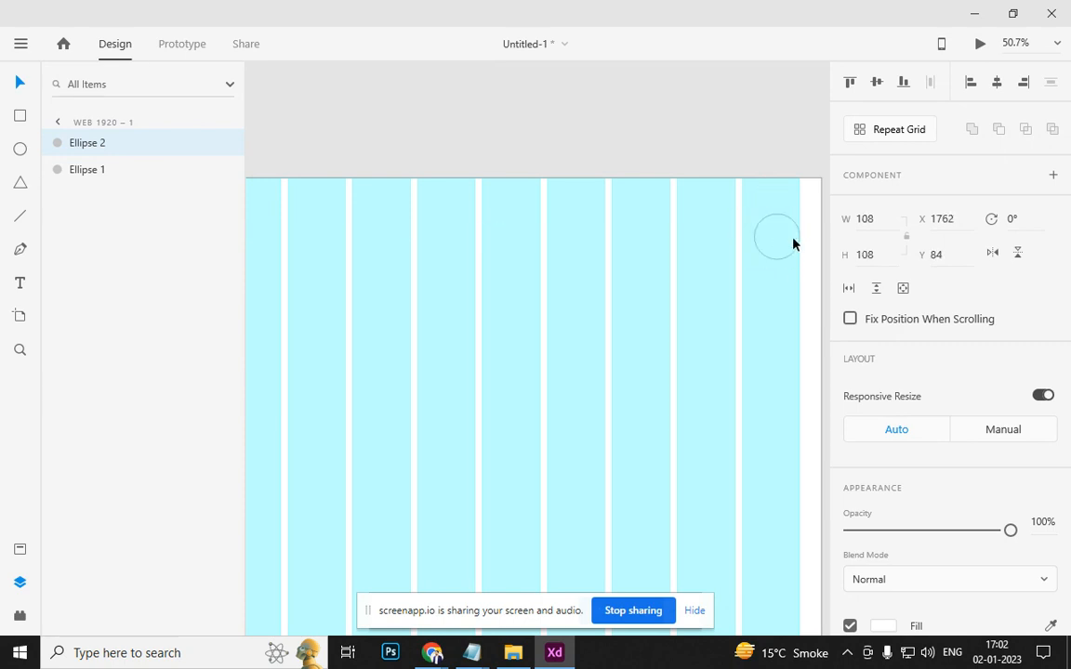
Delete the original larger circle at the artboard's upper left
{"action": "left_click_drag", "start_coordinate": [413, 319], "coordinate": [774, 319]}
{"action": "left_click", "coordinate": [483, 265]}
{"action": "key", "text": "Delete"}
Duplicate the small right circle into the first grid column at the same height
{"action": "scroll", "coordinate": [709, 292], "scroll_direction": "down", "scroll_amount": 1}
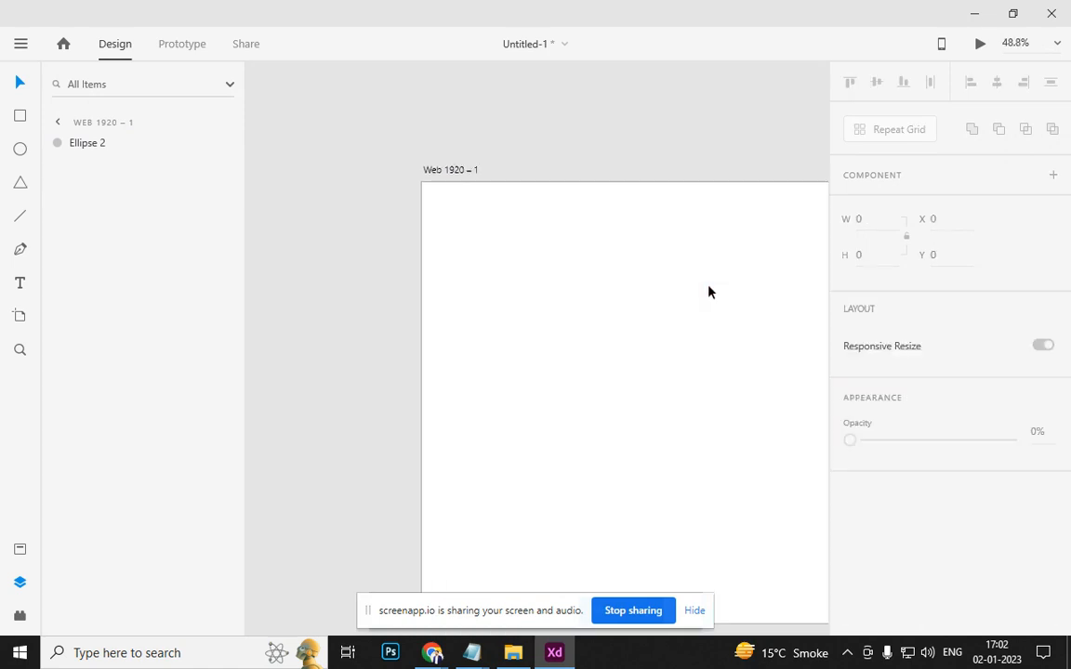
{"action": "scroll", "coordinate": [708, 292], "scroll_direction": "down", "scroll_amount": 5}
{"action": "left_click_drag", "start_coordinate": [729, 300], "coordinate": [605, 301]}
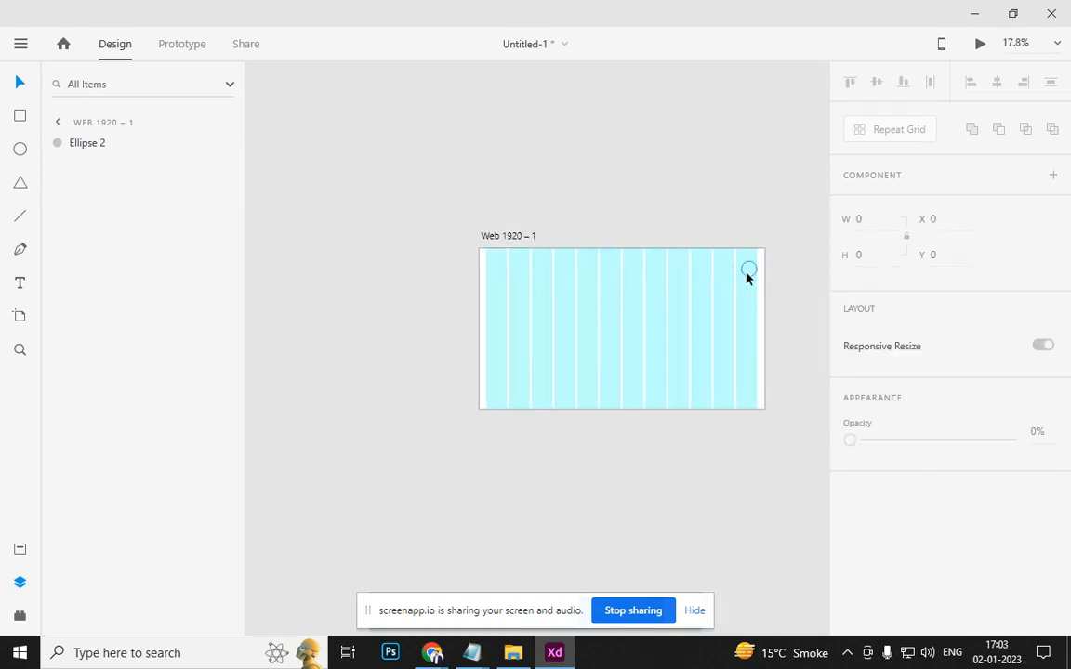
{"action": "left_click_drag", "start_coordinate": [746, 280], "coordinate": [494, 273]}
{"action": "left_click", "coordinate": [507, 310]}
Draw a horizontal bar about 471 by 33 px just right of the left circle
{"action": "scroll", "coordinate": [542, 271], "scroll_direction": "up", "scroll_amount": 3}
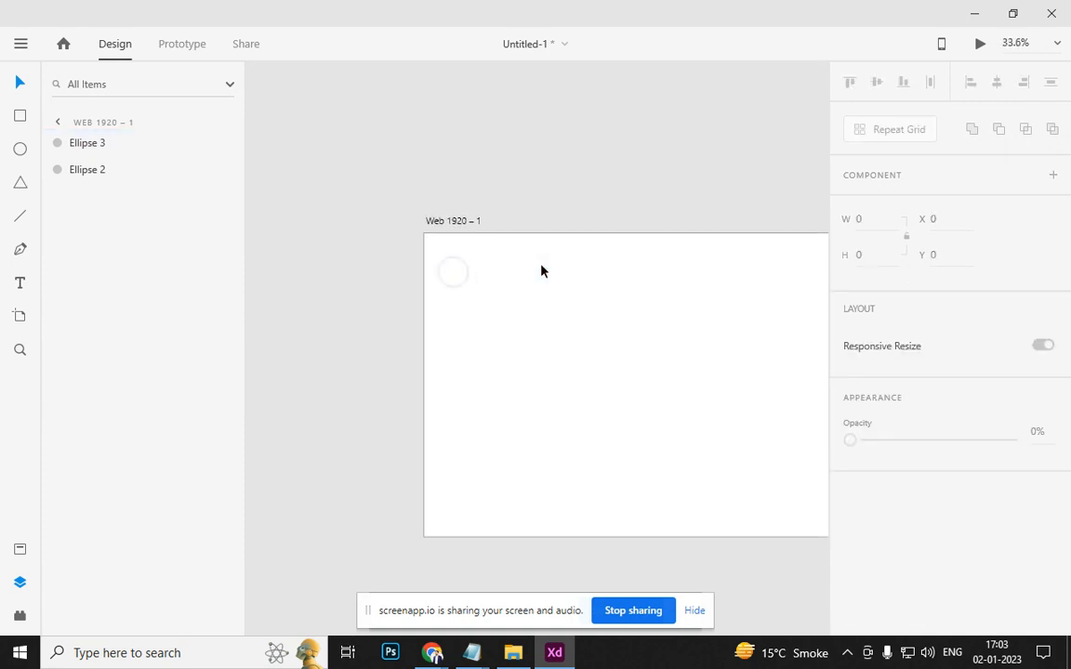
{"action": "scroll", "coordinate": [542, 271], "scroll_direction": "up", "scroll_amount": 5}
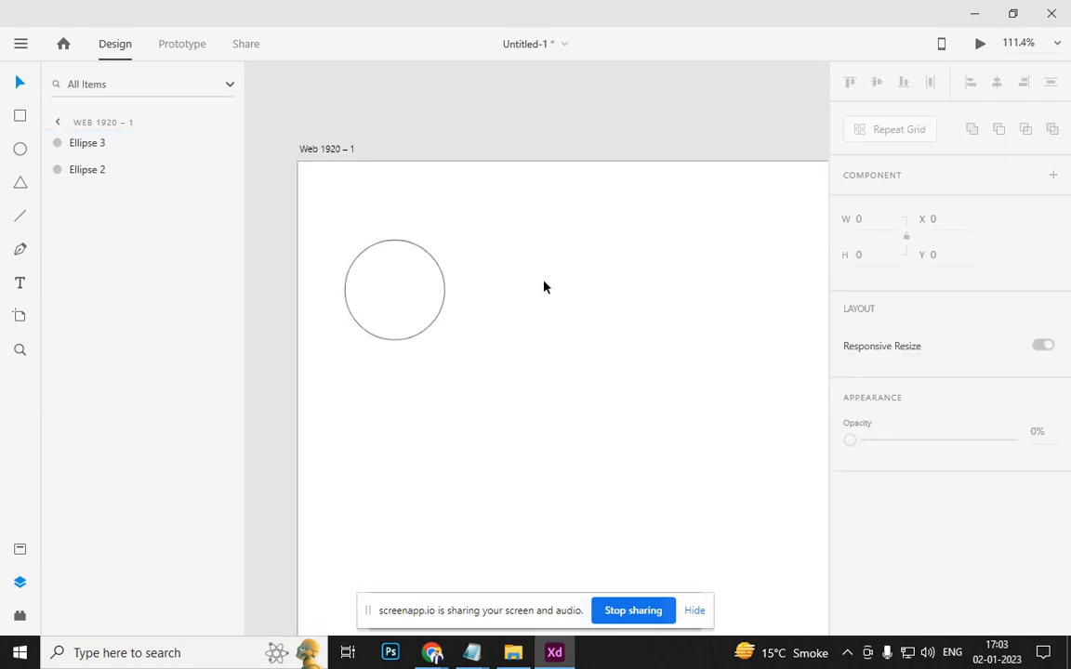
{"action": "key", "text": "ctrl+shift+apostrophe"}
{"action": "left_click", "coordinate": [20, 116]}
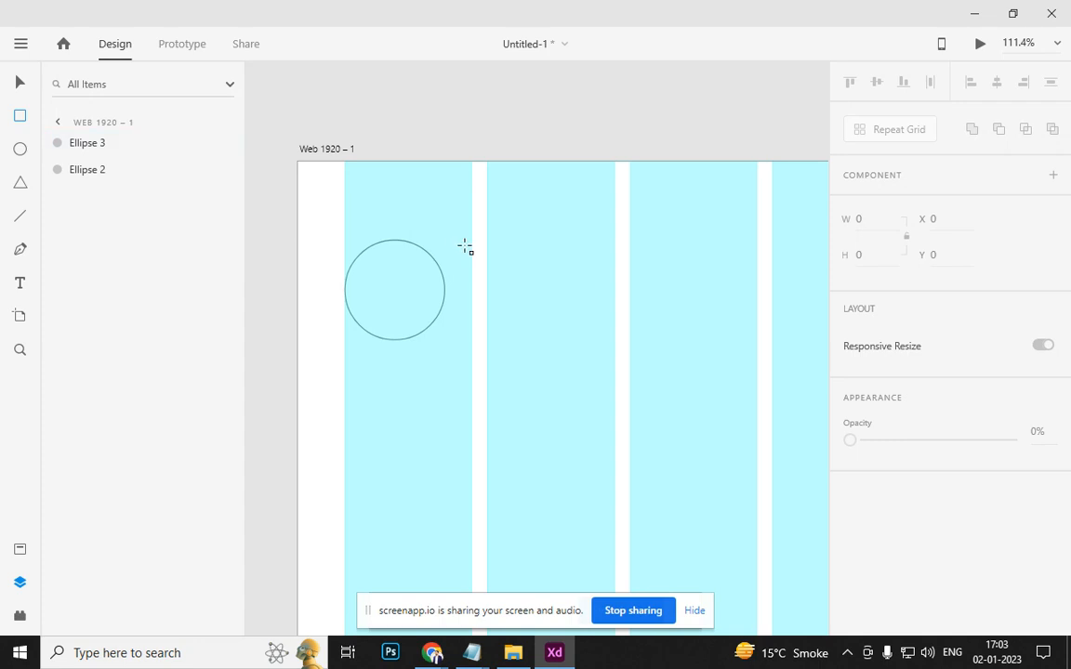
{"action": "left_click_drag", "start_coordinate": [462, 277], "coordinate": [745, 306]}
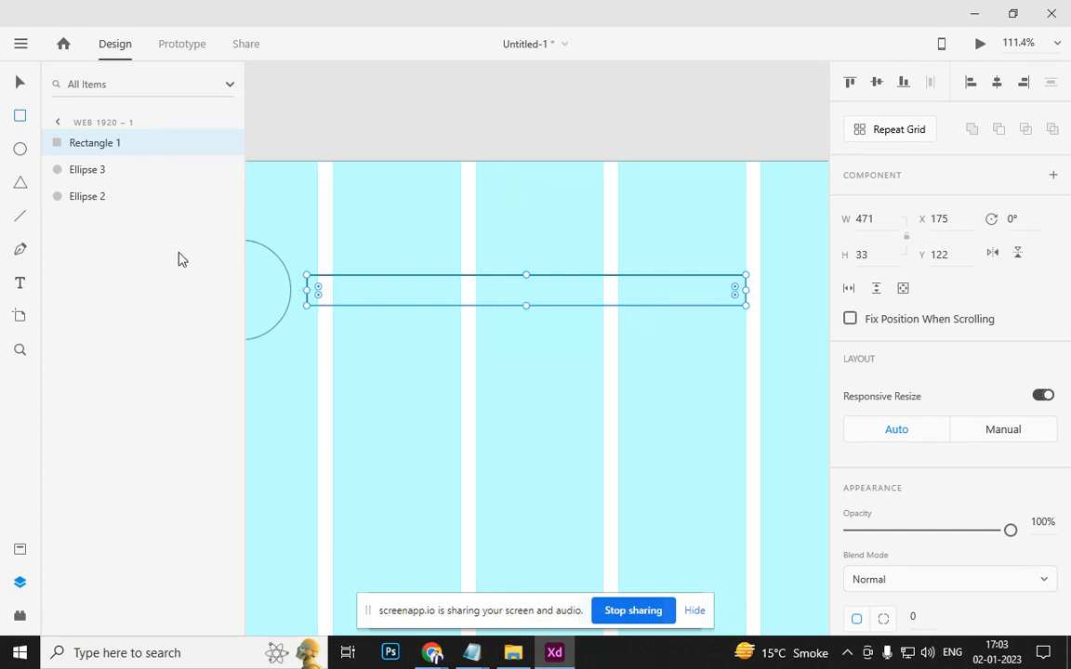
Select the bar together with the left circle and align their vertical centers
{"action": "scroll", "coordinate": [394, 248], "scroll_direction": "left", "scroll_amount": 5}
{"action": "key", "text": "v"}
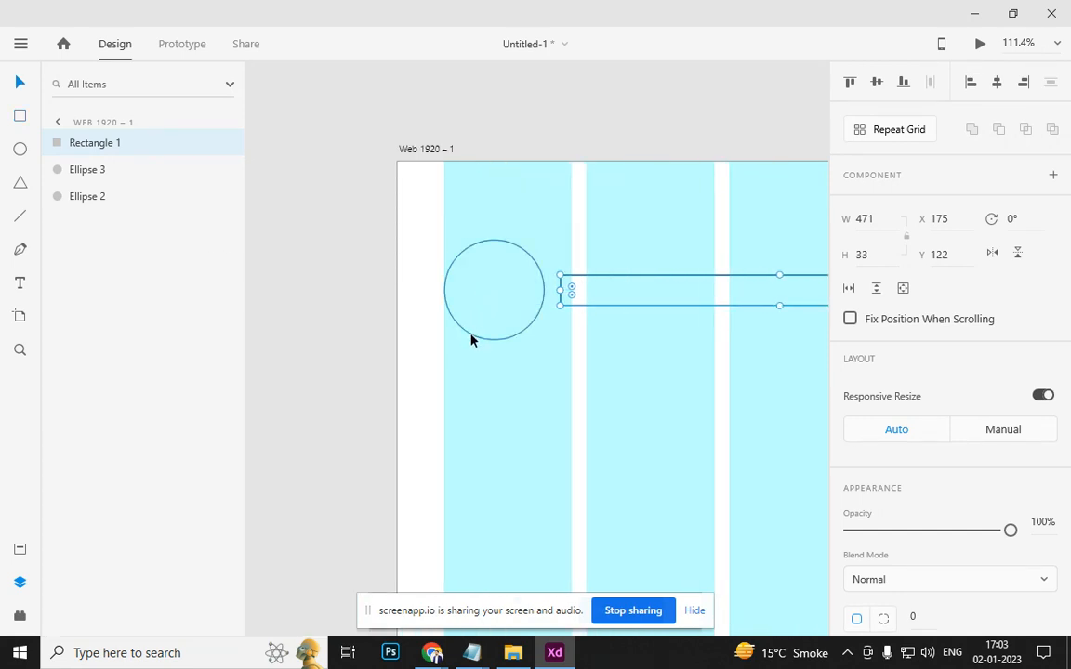
{"action": "left_click", "coordinate": [470, 340], "text": "shift"}
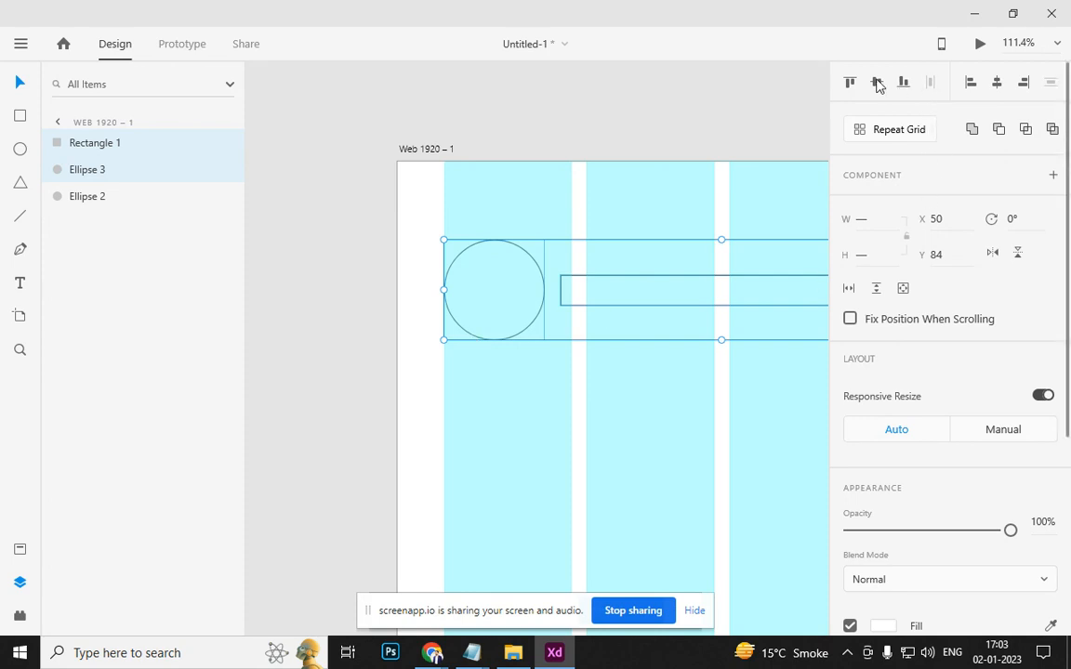
{"action": "left_click", "coordinate": [520, 145]}
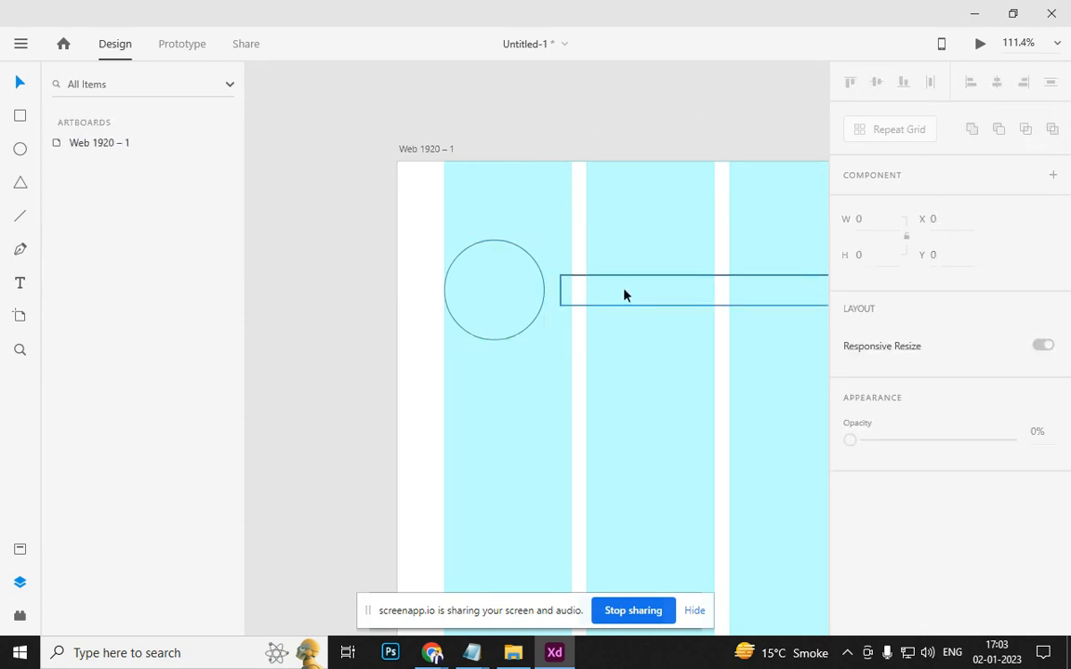
Duplicate the bar in place and shorten the copy from its right end to about three quarters of the original length
{"action": "left_click", "coordinate": [626, 299]}
{"action": "scroll", "coordinate": [892, 372], "scroll_direction": "down", "scroll_amount": 4}
{"action": "scroll", "coordinate": [892, 377], "scroll_direction": "down", "scroll_amount": 1}
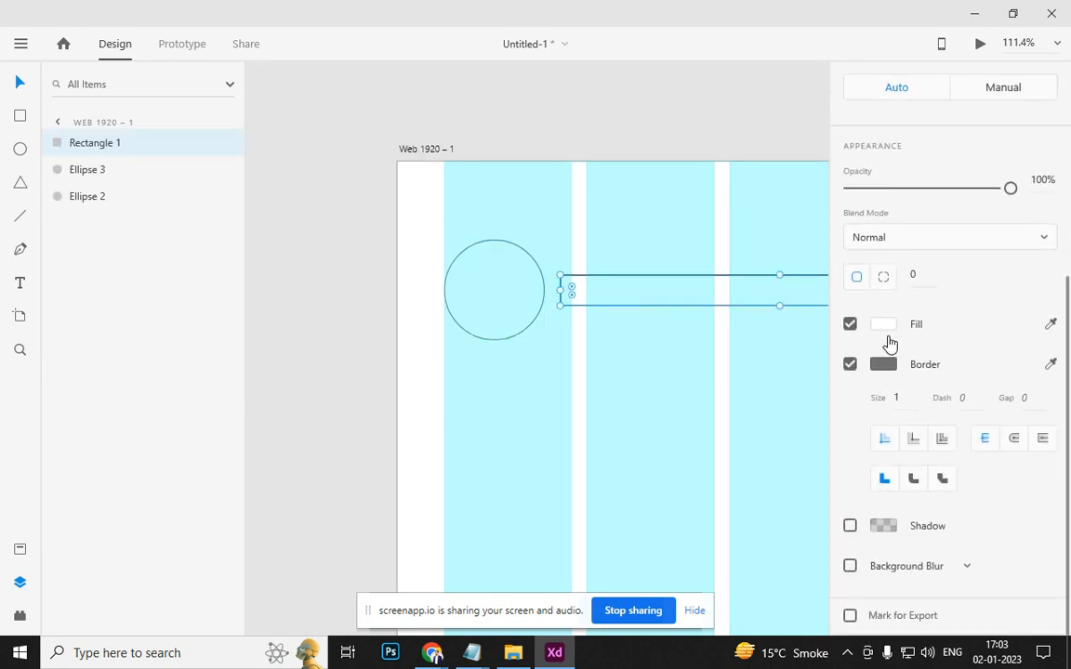
{"action": "left_click_drag", "start_coordinate": [692, 401], "coordinate": [493, 416]}
{"action": "key", "text": "ctrl+d"}
{"action": "left_click_drag", "start_coordinate": [798, 304], "coordinate": [674, 307]}
{"action": "left_click", "coordinate": [612, 406]}
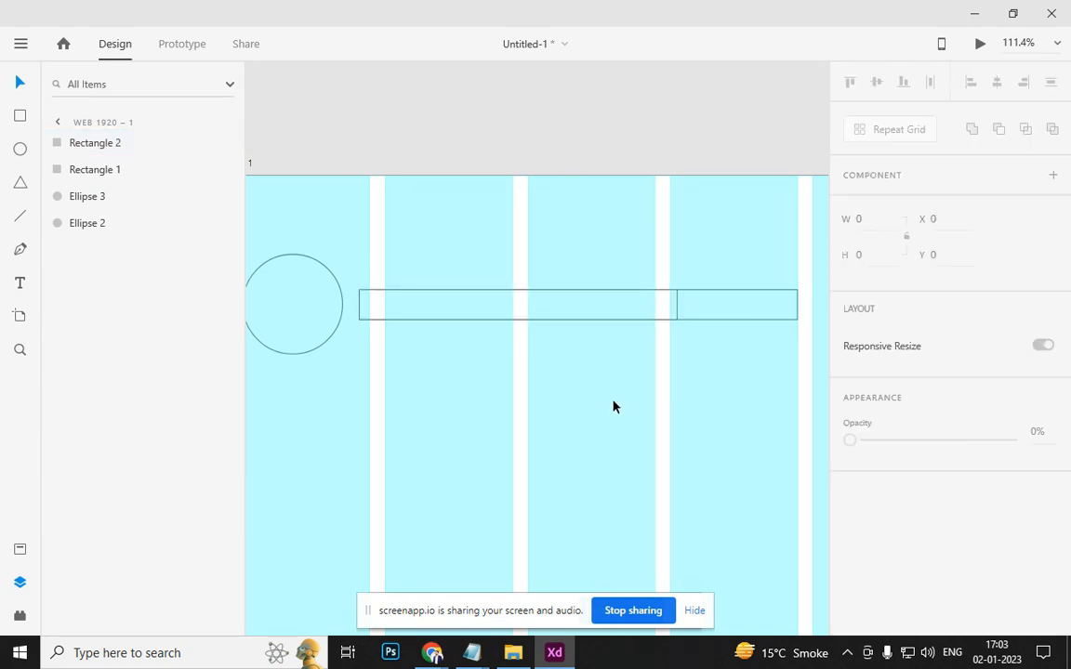
Duplicate both stacked bars to the artboard's right side, beside the right circle at about X 1182, Y 122
{"action": "scroll", "coordinate": [612, 406], "scroll_direction": "down", "scroll_amount": 5}
{"action": "scroll", "coordinate": [614, 402], "scroll_direction": "up", "scroll_amount": 2}
{"action": "left_click_drag", "start_coordinate": [616, 398], "coordinate": [525, 340]}
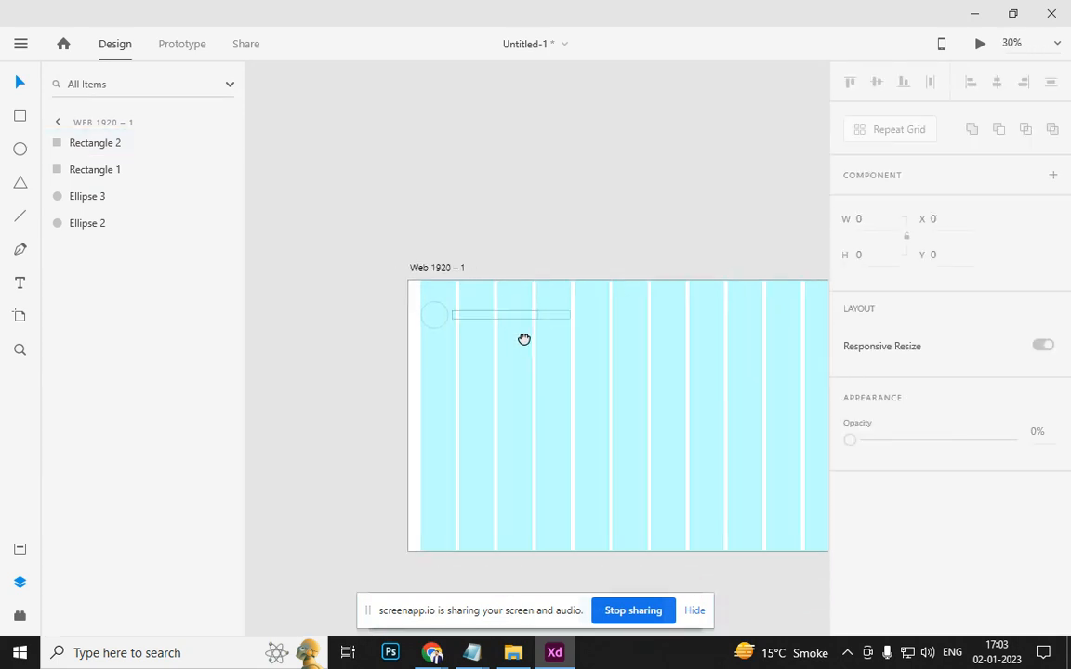
{"action": "left_click_drag", "start_coordinate": [528, 298], "coordinate": [591, 345]}
{"action": "left_click_drag", "start_coordinate": [533, 318], "coordinate": [808, 321]}
{"action": "left_click_drag", "start_coordinate": [726, 363], "coordinate": [530, 363]}
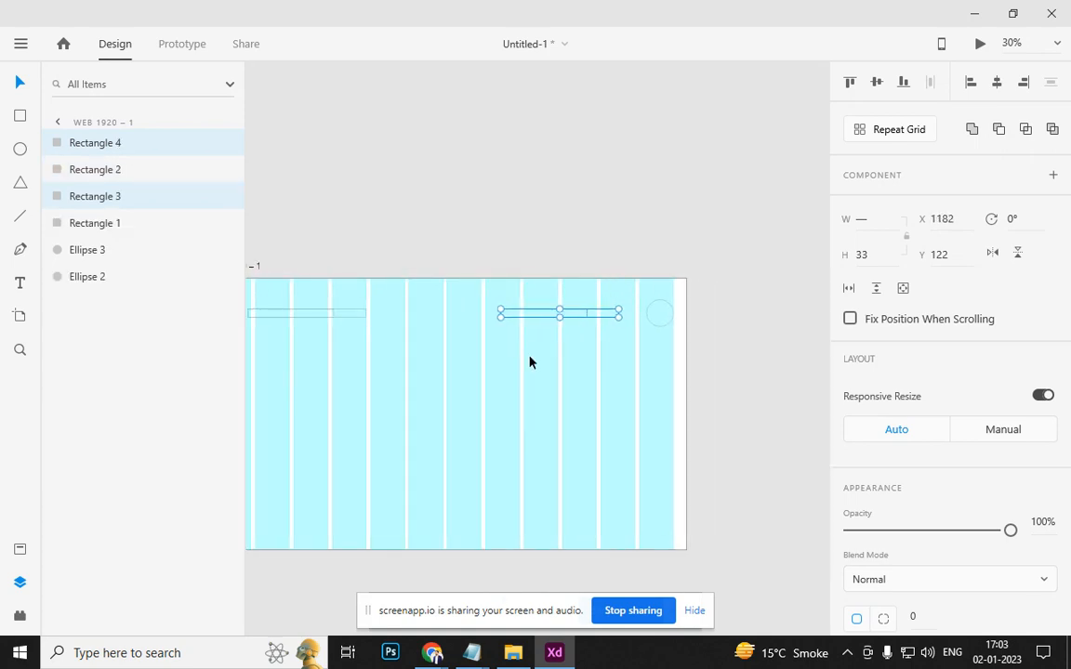
Duplicate both right-hand bars in place and shift the copies closer to the right circle, at about X 1246, Y 122
{"action": "left_click_drag", "start_coordinate": [593, 319], "coordinate": [557, 314]}
{"action": "scroll", "coordinate": [587, 323], "scroll_direction": "up", "scroll_amount": 2}
{"action": "scroll", "coordinate": [587, 323], "scroll_direction": "up", "scroll_amount": 3}
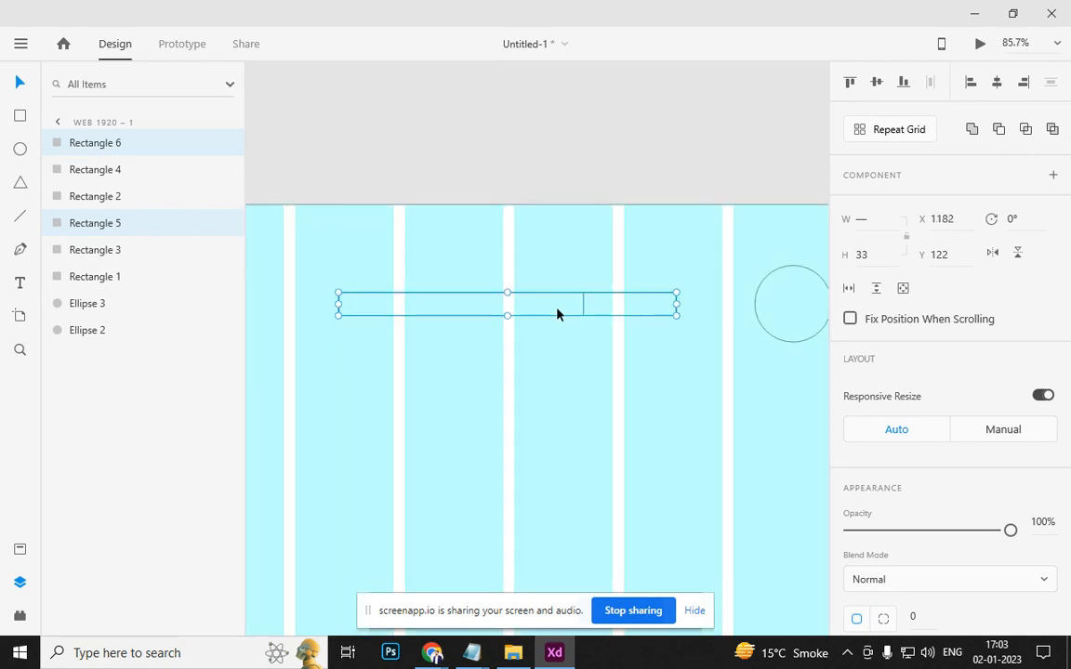
{"action": "left_click", "coordinate": [588, 359]}
{"action": "key", "text": "ctrl+z"}
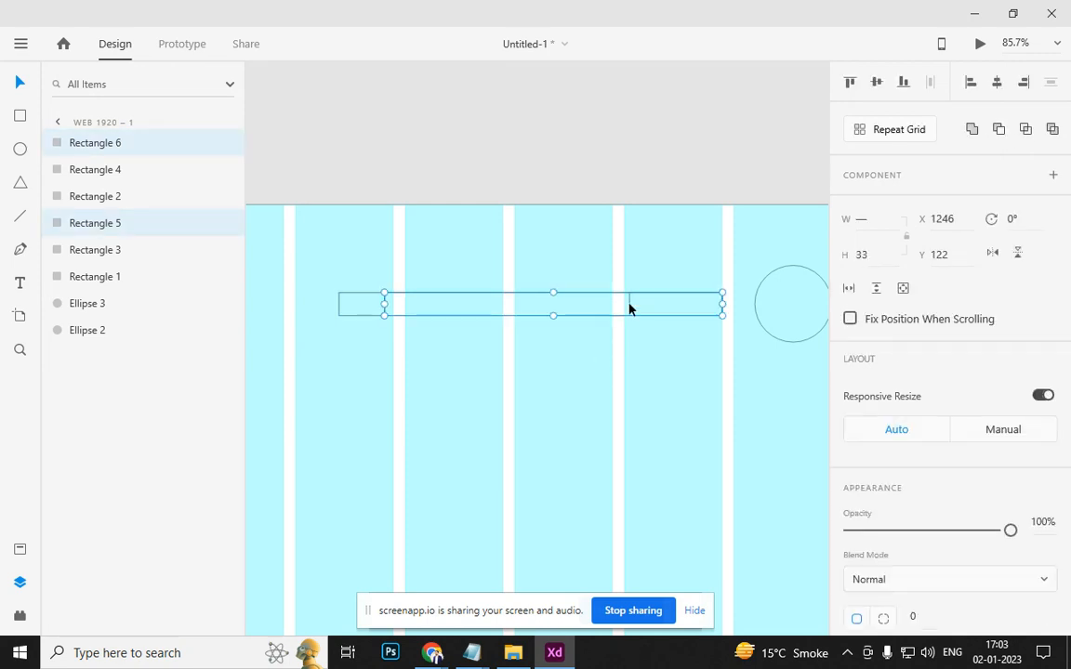
{"action": "left_click", "coordinate": [634, 325]}
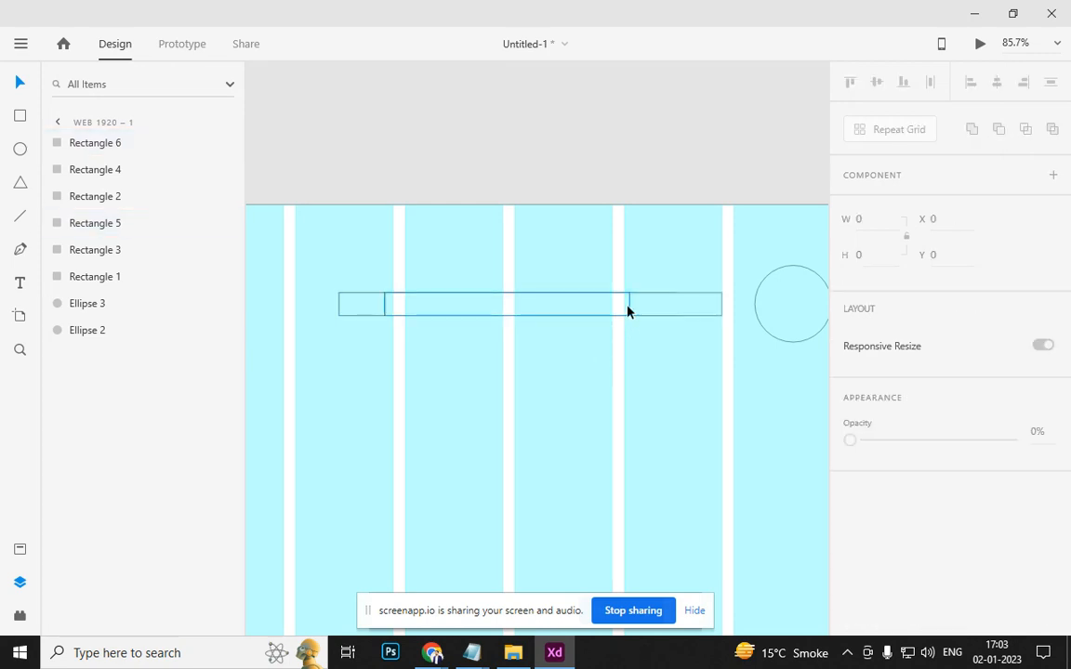
Shorten the copied inner bar from its right end to about 199 px wide
{"action": "left_click", "coordinate": [628, 307]}
{"action": "left_click_drag", "start_coordinate": [629, 305], "coordinate": [528, 306]}
{"action": "left_click", "coordinate": [593, 313], "text": "shift"}
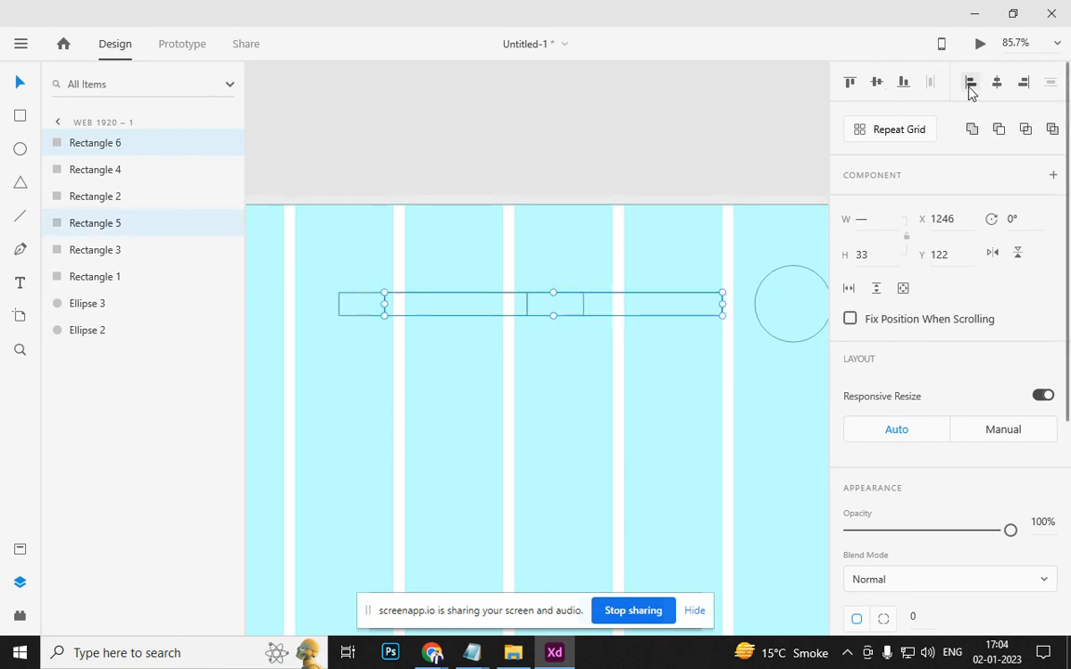
{"action": "left_click", "coordinate": [552, 323]}
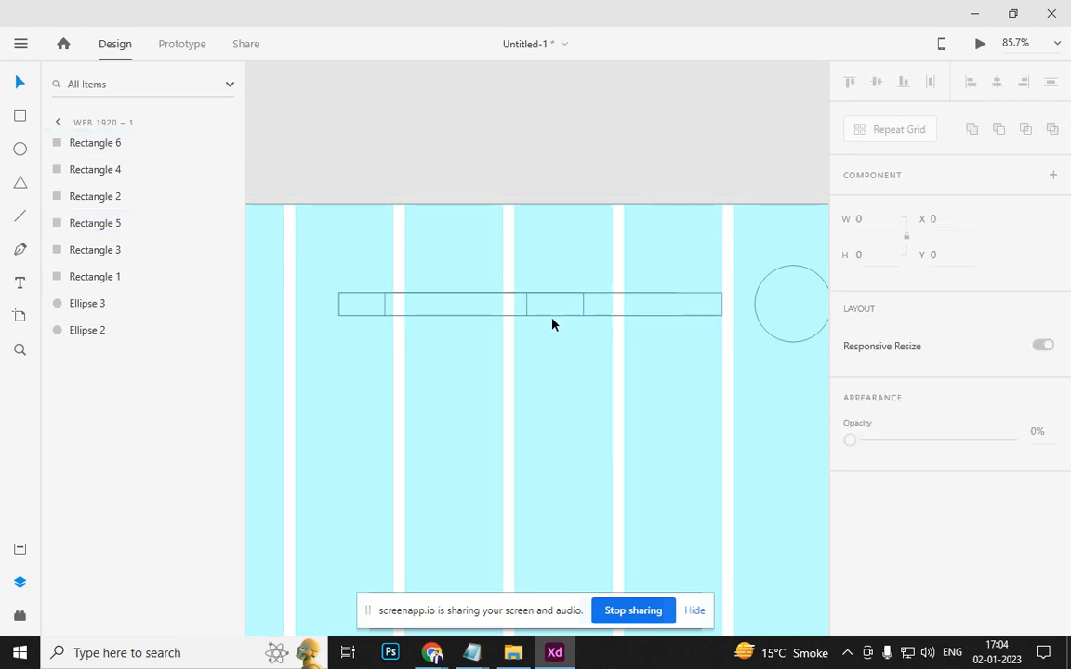
Pull the shortened inner bar copy down out of the stack and delete it
{"action": "left_click", "coordinate": [525, 307]}
{"action": "left_click_drag", "start_coordinate": [526, 330], "coordinate": [525, 372]}
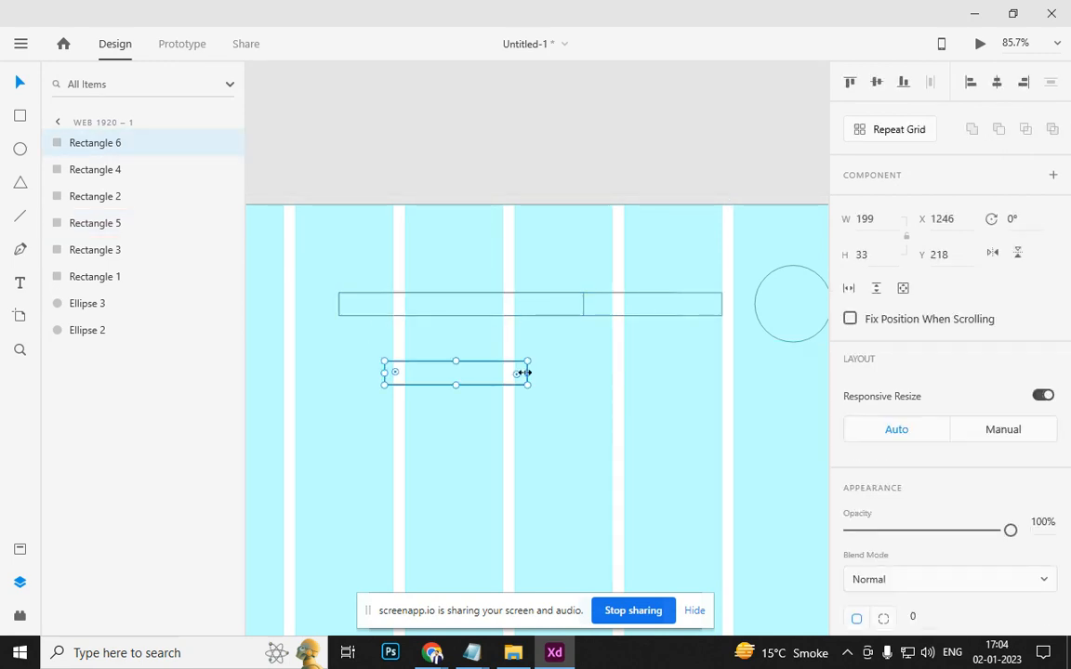
{"action": "key", "text": "Delete"}
Shorten the remaining inner bar on the right side from its right end to a little over half its length
{"action": "left_click", "coordinate": [578, 308]}
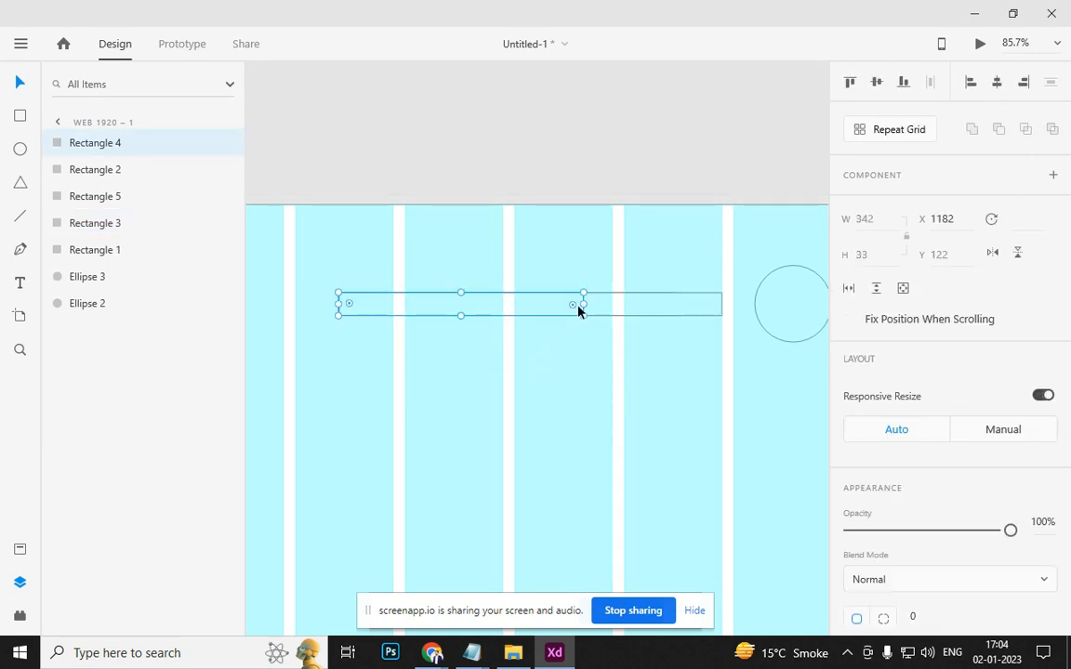
{"action": "left_click_drag", "start_coordinate": [584, 303], "coordinate": [474, 309]}
{"action": "left_click", "coordinate": [476, 408]}
{"action": "scroll", "coordinate": [476, 408], "scroll_direction": "down", "scroll_amount": 8}
{"action": "left_click_drag", "start_coordinate": [460, 422], "coordinate": [547, 353]}
{"action": "scroll", "coordinate": [554, 335], "scroll_direction": "up", "scroll_amount": 2}
Compare the wireframe with the Street Fighter reference screenshot in Chrome, examining the placement of its HUD elements
{"action": "key", "text": "alt+Tab"}
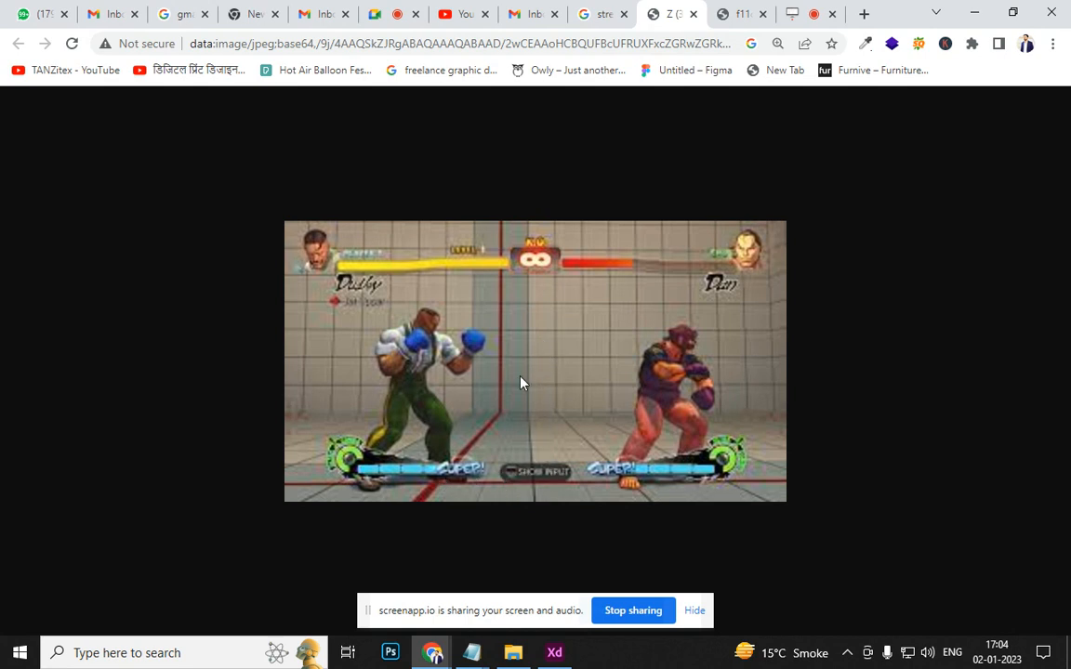
{"action": "key", "text": "alt+Tab"}
{"action": "scroll", "coordinate": [588, 377], "scroll_direction": "up", "scroll_amount": 2}
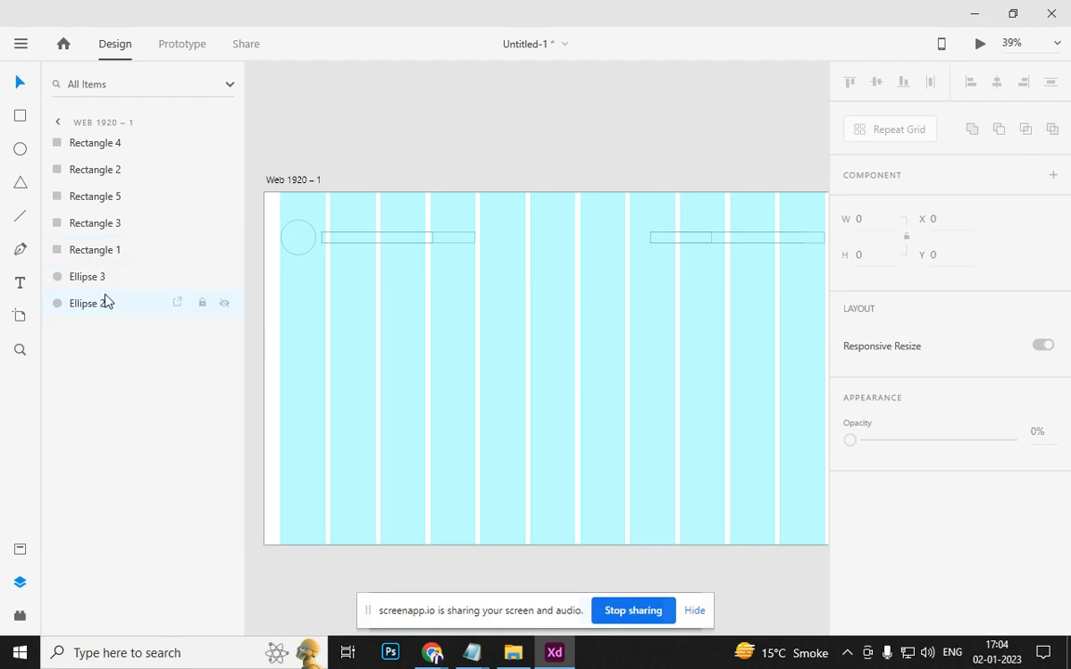
{"action": "left_click_drag", "start_coordinate": [404, 430], "coordinate": [423, 373]}
{"action": "key", "text": "alt+Tab"}
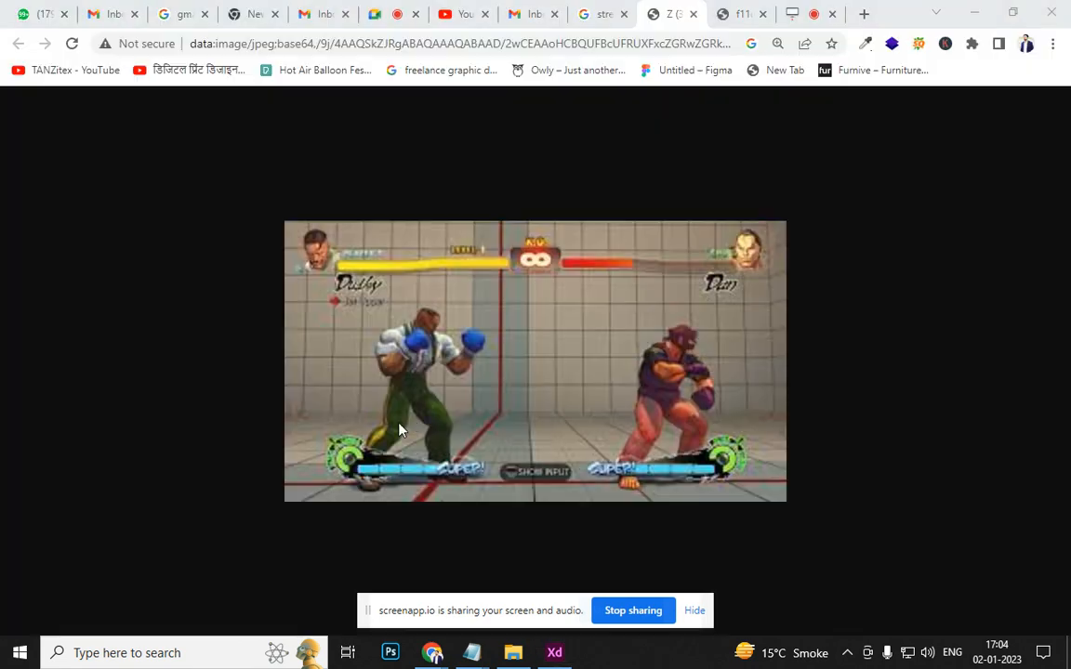
{"action": "key", "text": "alt+Tab"}
{"action": "key", "text": "alt+Tab"}
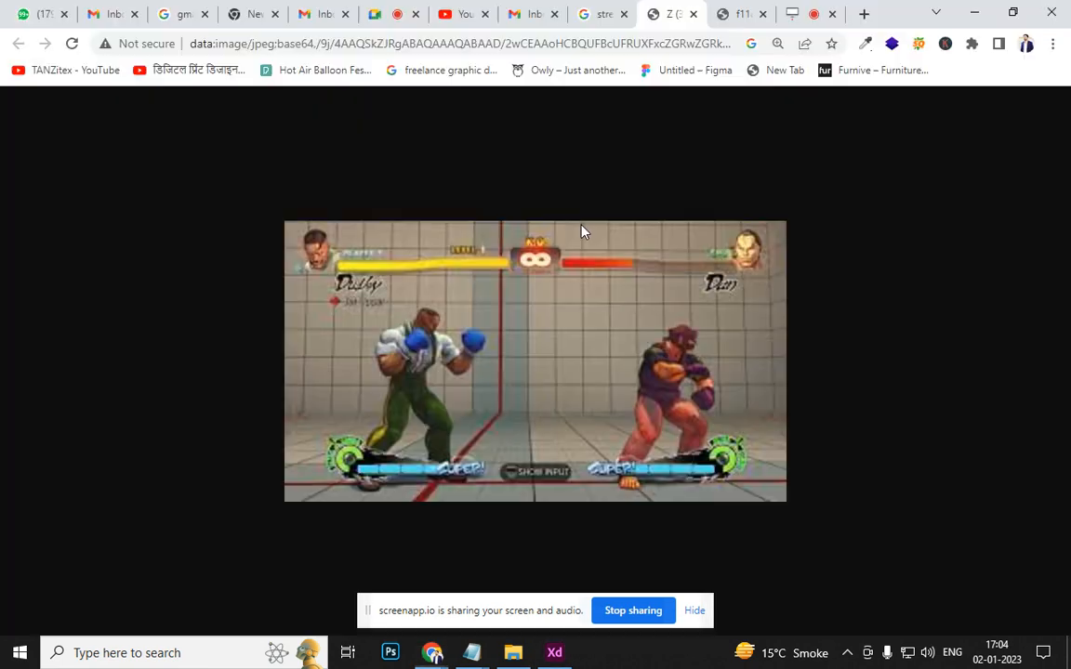
Switch to the Google Meet call in Chrome and admit the person waiting to join
{"action": "left_click", "coordinate": [593, 16]}
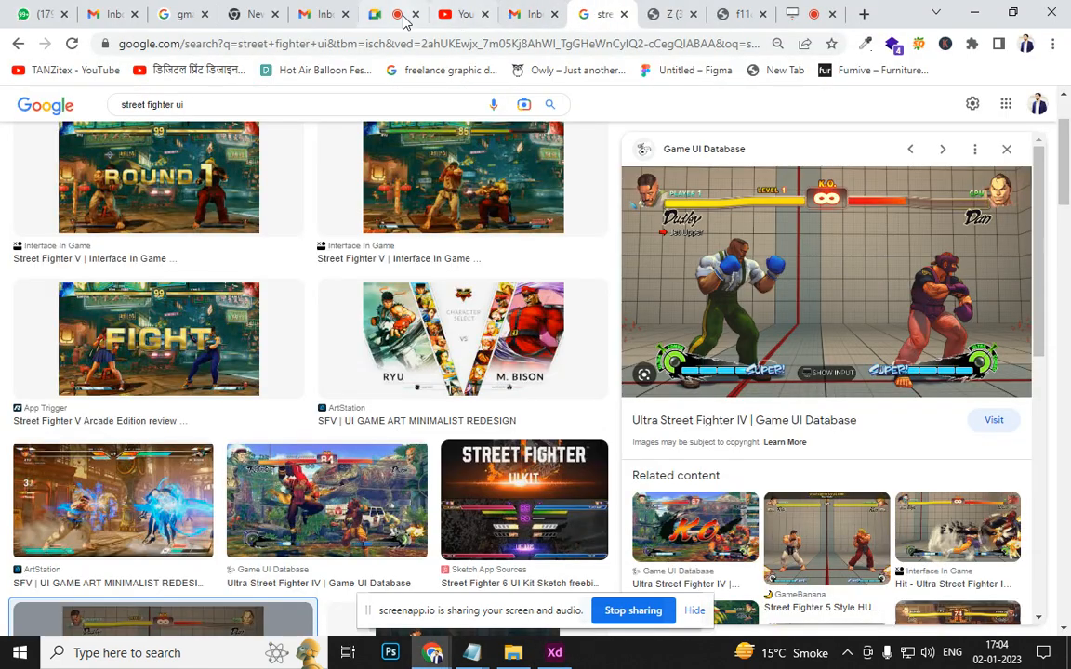
{"action": "left_click", "coordinate": [384, 15]}
{"action": "left_click", "coordinate": [709, 182]}
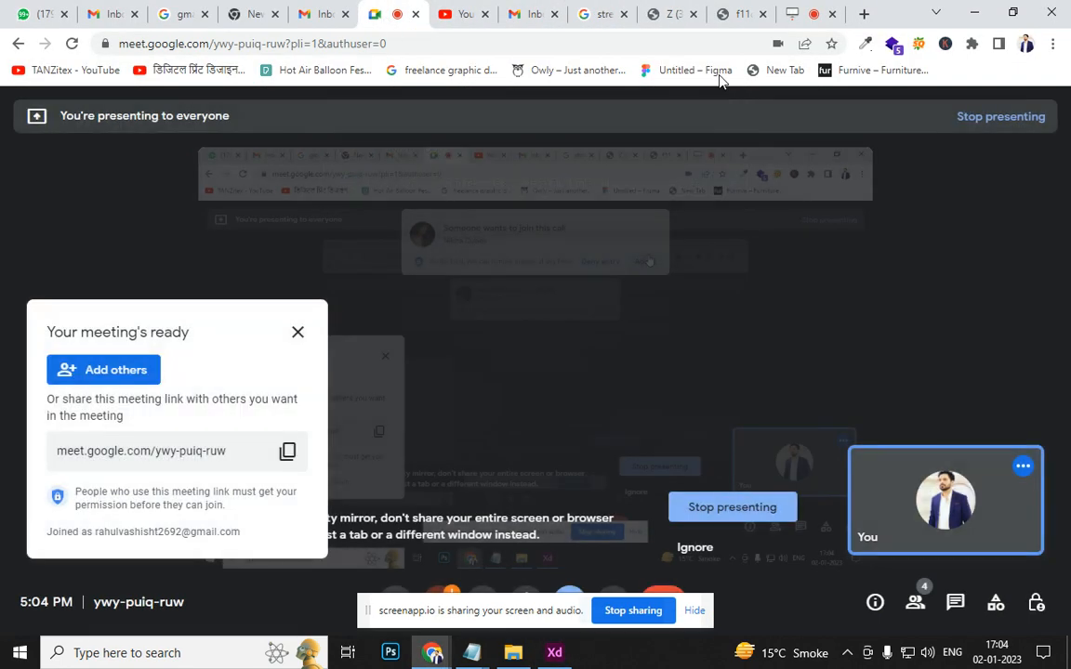
Return to Adobe XD and draw an upright rectangle about 443 by 559 px below the left health bar
{"action": "key", "text": "alt+Tab"}
{"action": "scroll", "coordinate": [540, 339], "scroll_direction": "down", "scroll_amount": 4}
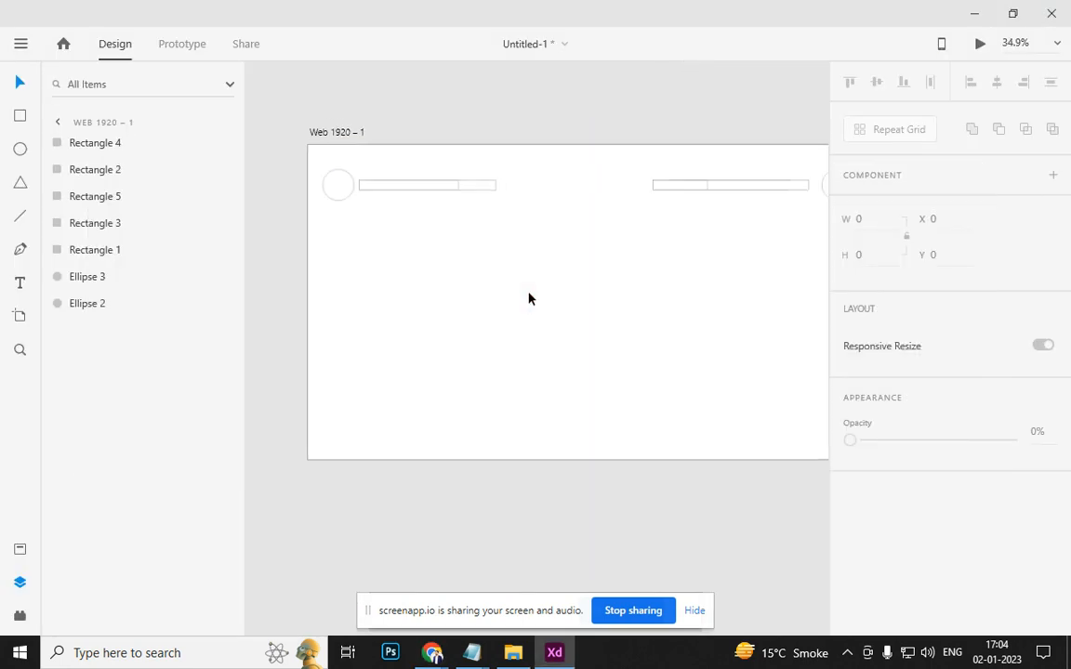
{"action": "left_click_drag", "start_coordinate": [528, 292], "coordinate": [459, 287]}
{"action": "scroll", "coordinate": [339, 237], "scroll_direction": "up", "scroll_amount": 4}
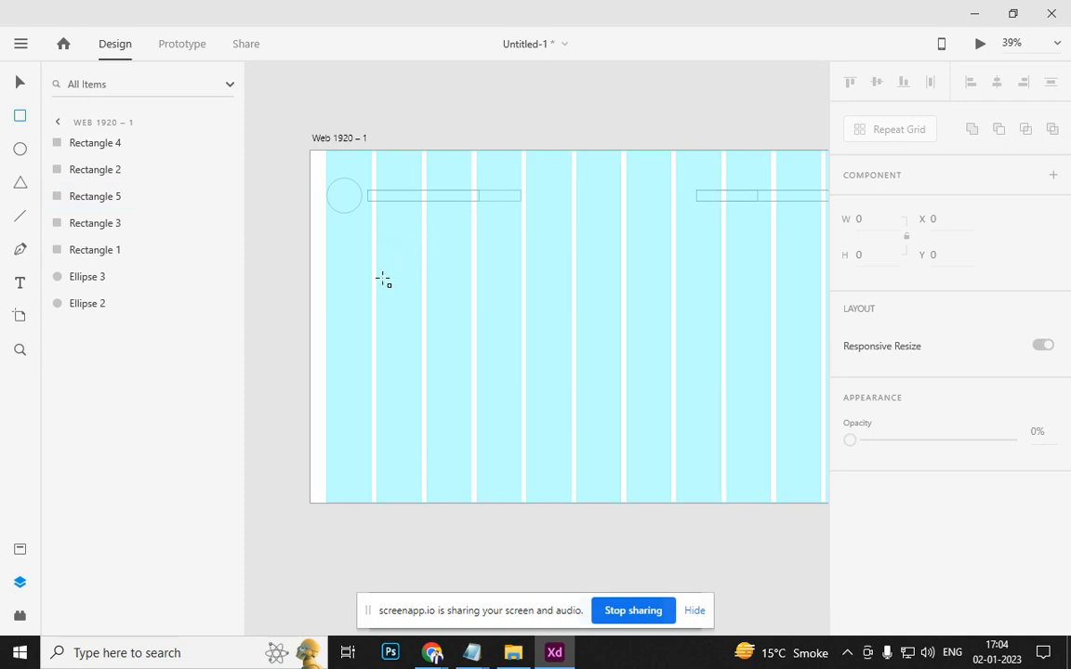
{"action": "left_click_drag", "start_coordinate": [376, 274], "coordinate": [520, 456]}
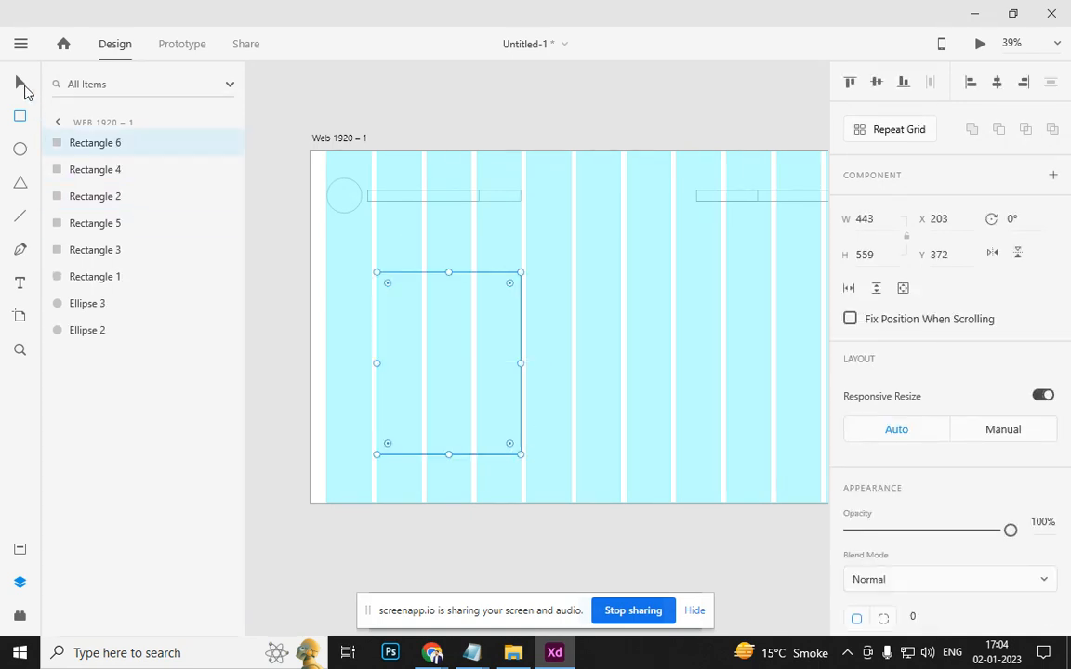
Duplicate the tall rectangle to the artboard's right side and move the original to X 50, Y 336
{"action": "scroll", "coordinate": [406, 326], "scroll_direction": "right", "scroll_amount": 3}
{"action": "left_click_drag", "start_coordinate": [337, 347], "coordinate": [733, 354]}
{"action": "left_click_drag", "start_coordinate": [540, 368], "coordinate": [798, 383]}
{"action": "left_click_drag", "start_coordinate": [678, 376], "coordinate": [653, 361]}
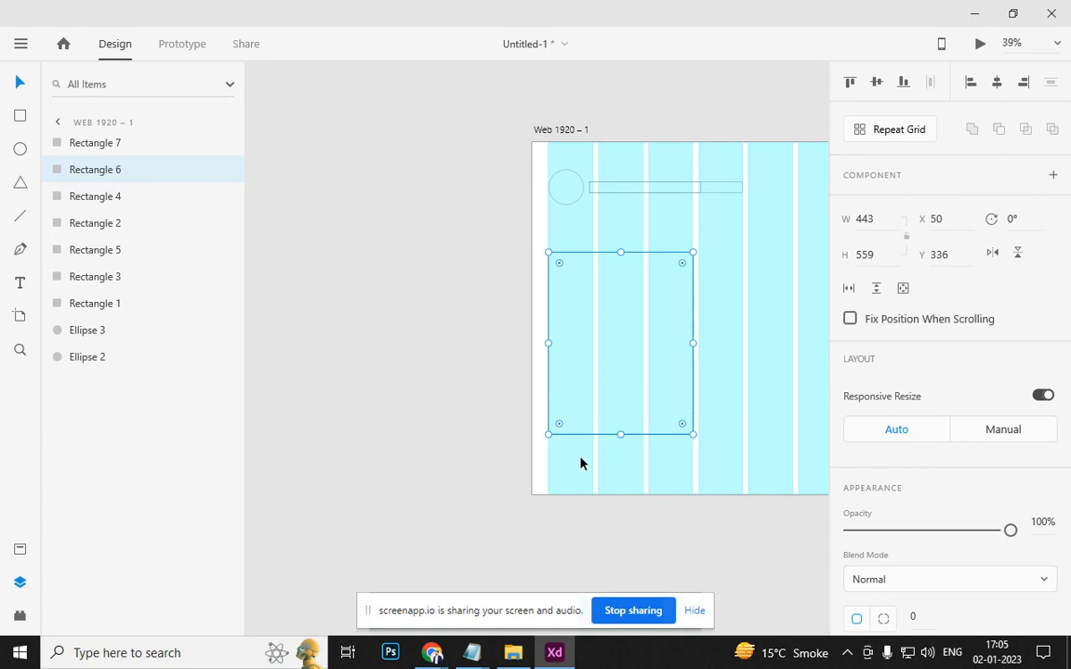
Move the right tall rectangle to X 1427, Y 336, level with the left one
{"action": "left_click_drag", "start_coordinate": [682, 461], "coordinate": [426, 457]}
{"action": "left_click_drag", "start_coordinate": [643, 448], "coordinate": [581, 447]}
{"action": "left_click", "coordinate": [702, 392]}
{"action": "left_click_drag", "start_coordinate": [702, 392], "coordinate": [700, 379]}
Add the text "Rank 45" below the left tall rectangle
{"action": "scroll", "coordinate": [631, 443], "scroll_direction": "down", "scroll_amount": 3}
{"action": "scroll", "coordinate": [632, 442], "scroll_direction": "left", "scroll_amount": 3}
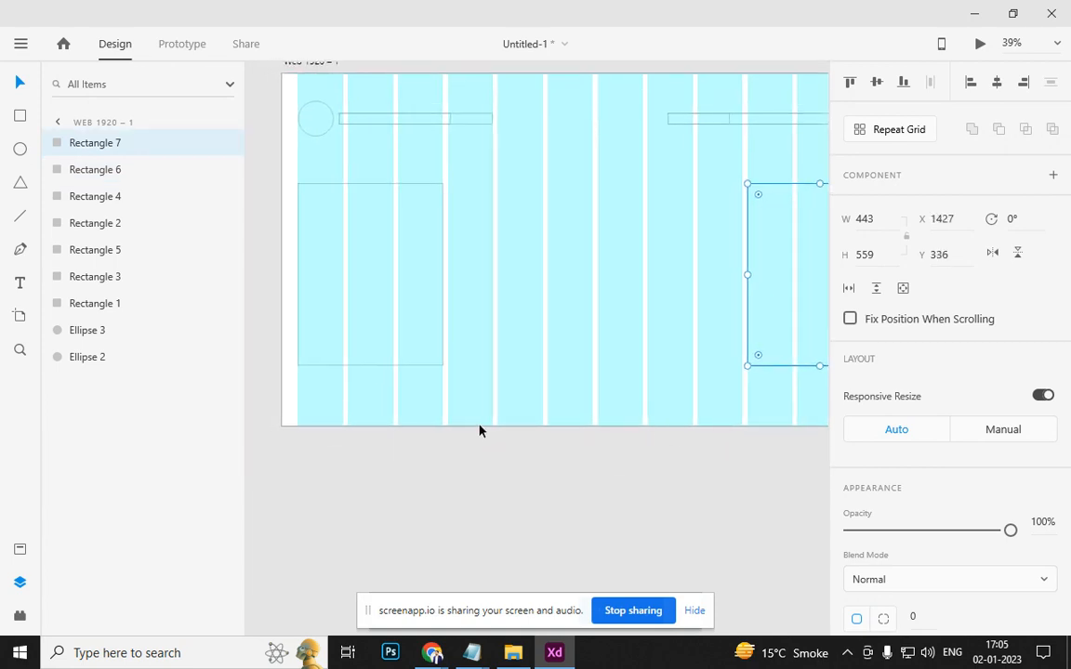
{"action": "scroll", "coordinate": [299, 399], "scroll_direction": "up", "scroll_amount": 5}
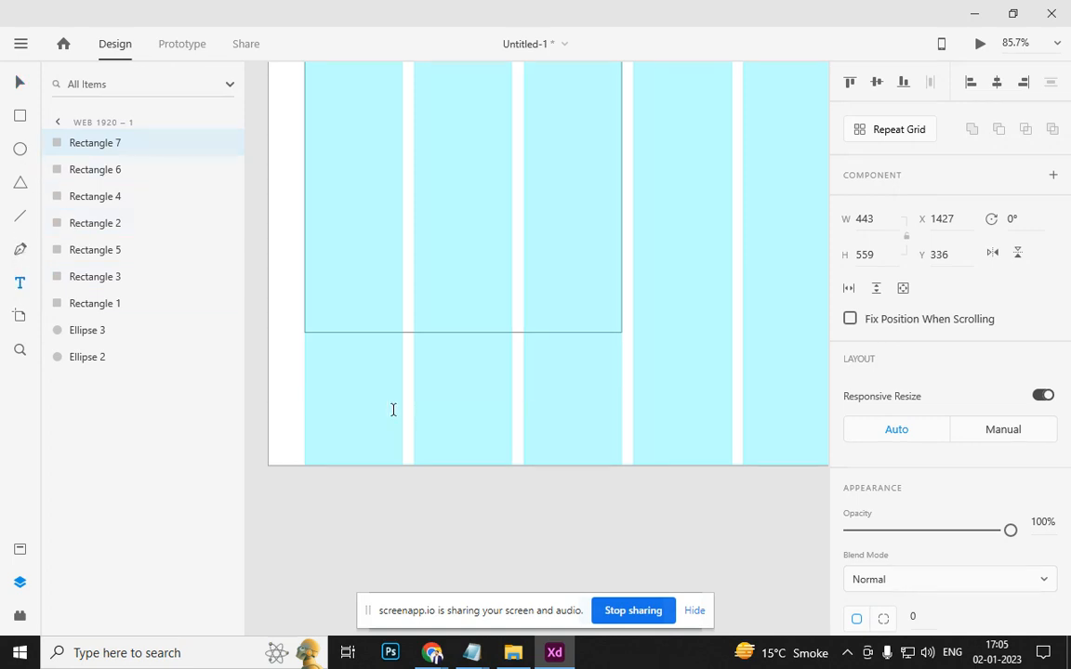
{"action": "left_click", "coordinate": [343, 402]}
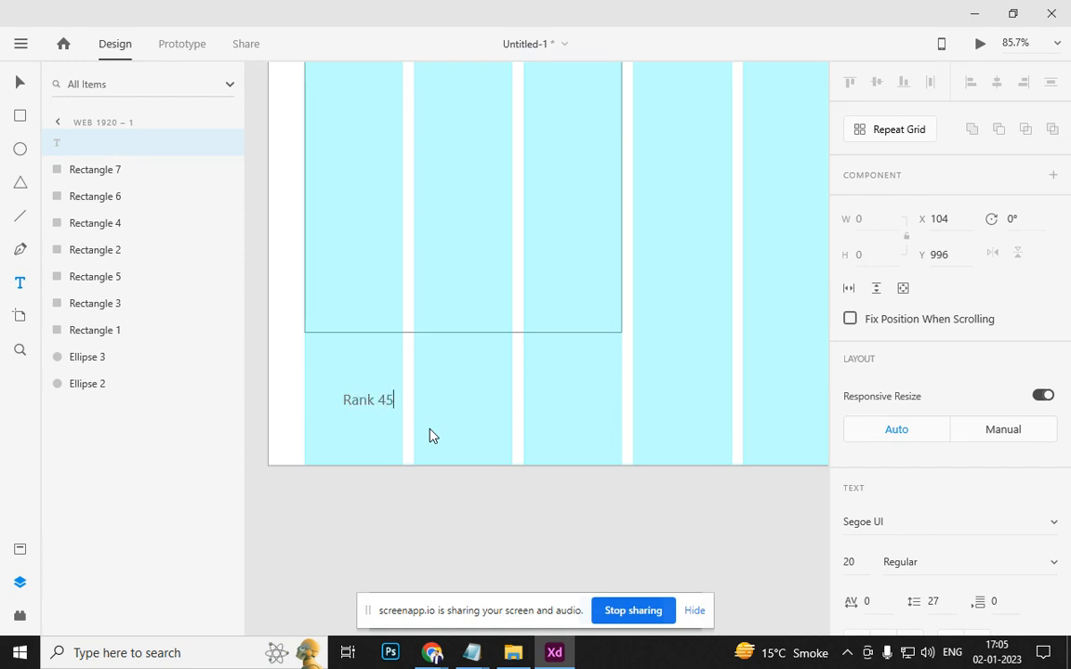
{"action": "left_click", "coordinate": [21, 86]}
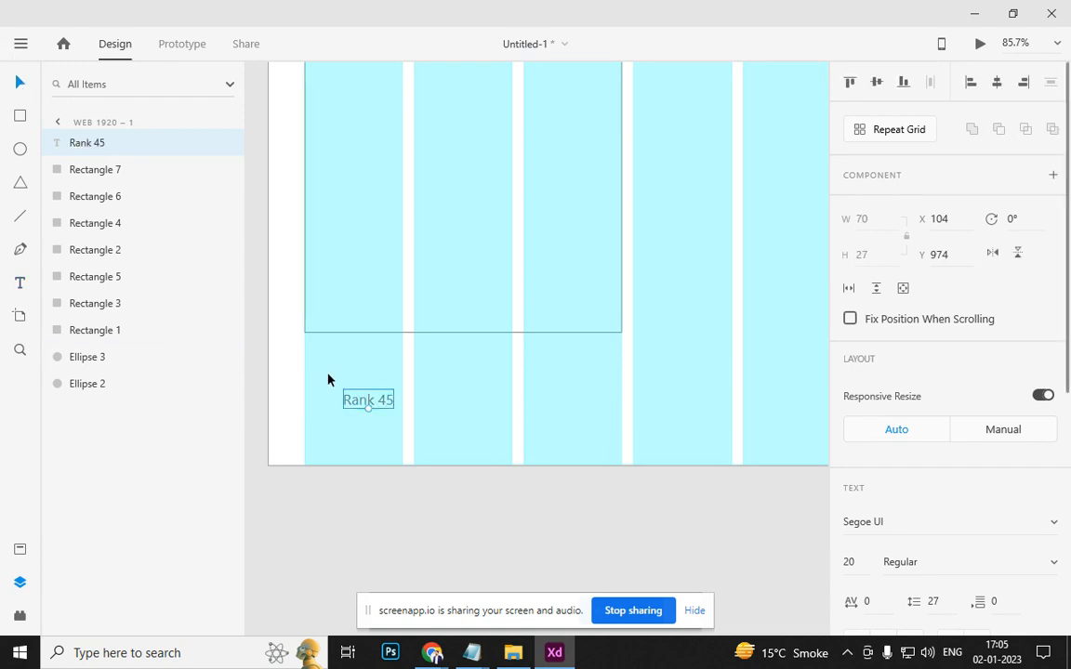
Enlarge the "Rank 45" text to font size 31
{"action": "key", "text": "ctrl+shift+period"}
{"action": "key", "text": "ctrl+shift+period"}
{"action": "key", "text": "ctrl+shift+period"}
{"action": "key", "text": "ctrl+shift+period"}
{"action": "key", "text": "ctrl+shift+period"}
{"action": "key", "text": "ctrl+shift+period"}
{"action": "key", "text": "ctrl+shift+period"}
{"action": "key", "text": "ctrl+shift+period"}
{"action": "key", "text": "ctrl+shift+period"}
{"action": "key", "text": "ctrl+shift+period"}
{"action": "key", "text": "ctrl+shift+period"}
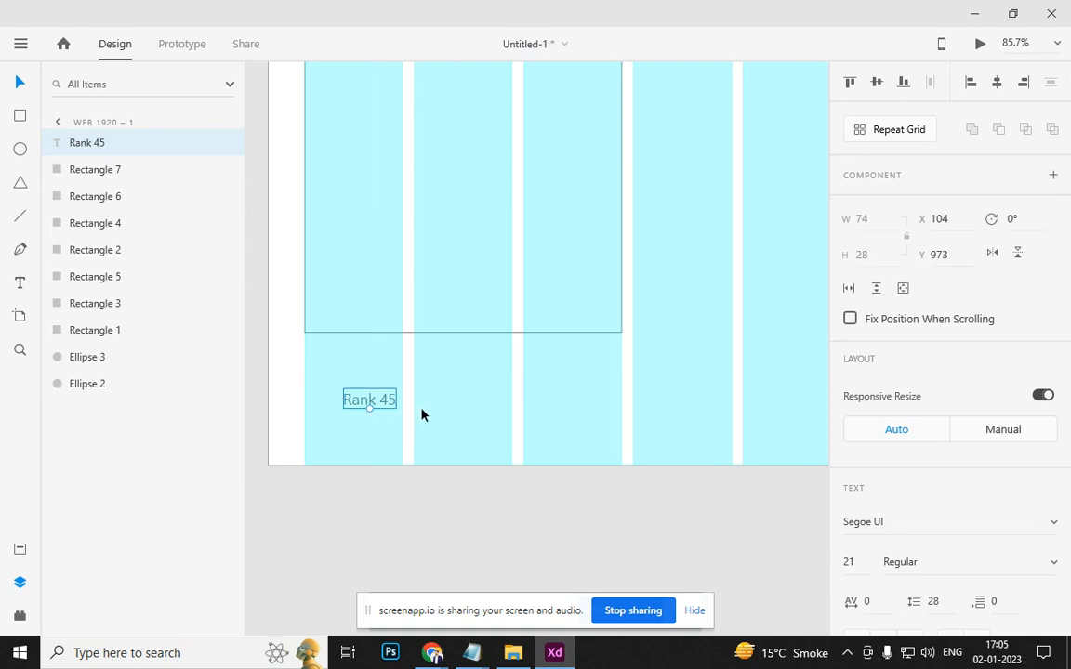
Align the "Rank 45" label with the left rectangle's left edge and place a copy below the right rectangle at X 1761, Y 961
{"action": "left_click_drag", "start_coordinate": [406, 410], "coordinate": [341, 452]}
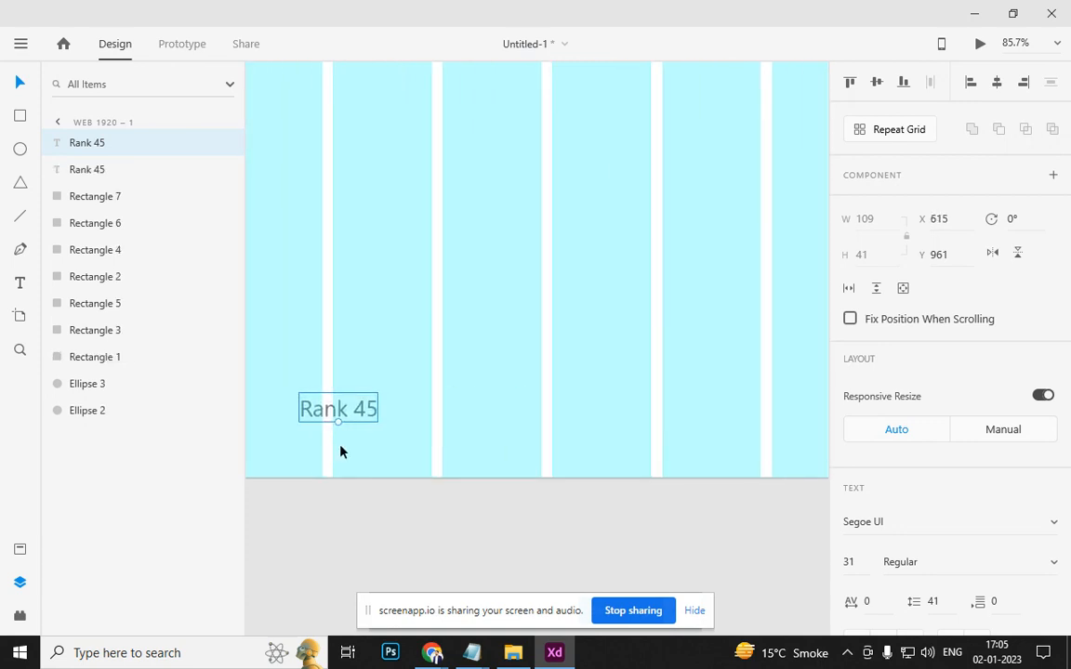
{"action": "key", "text": "ctrl+0"}
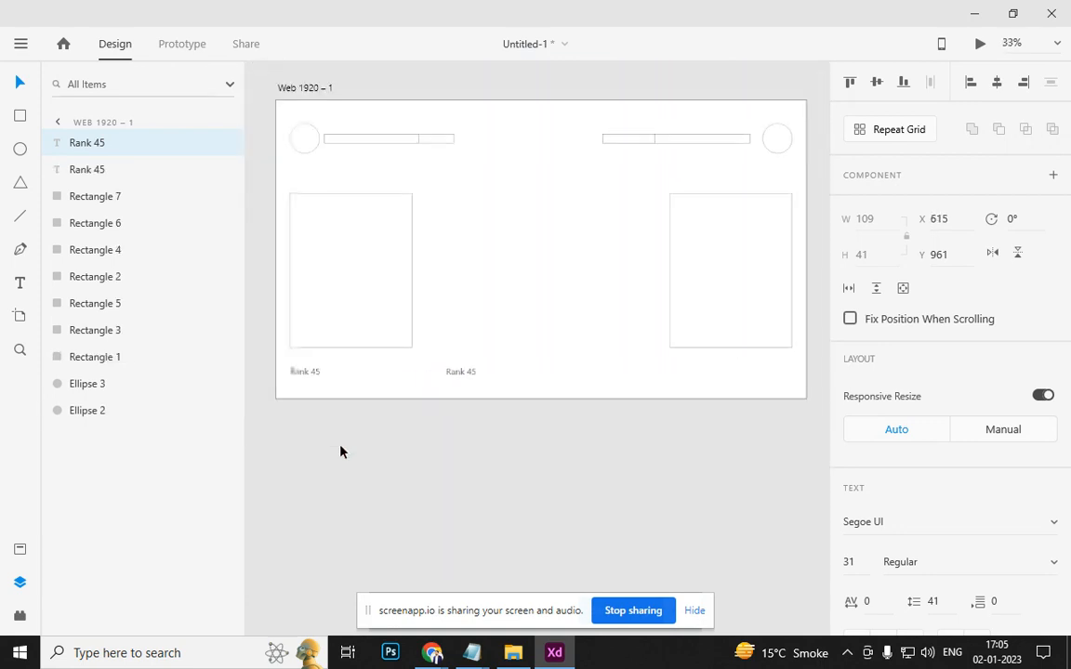
{"action": "key", "text": "ctrl+shift+apostrophe"}
{"action": "left_click_drag", "start_coordinate": [468, 376], "coordinate": [784, 375]}
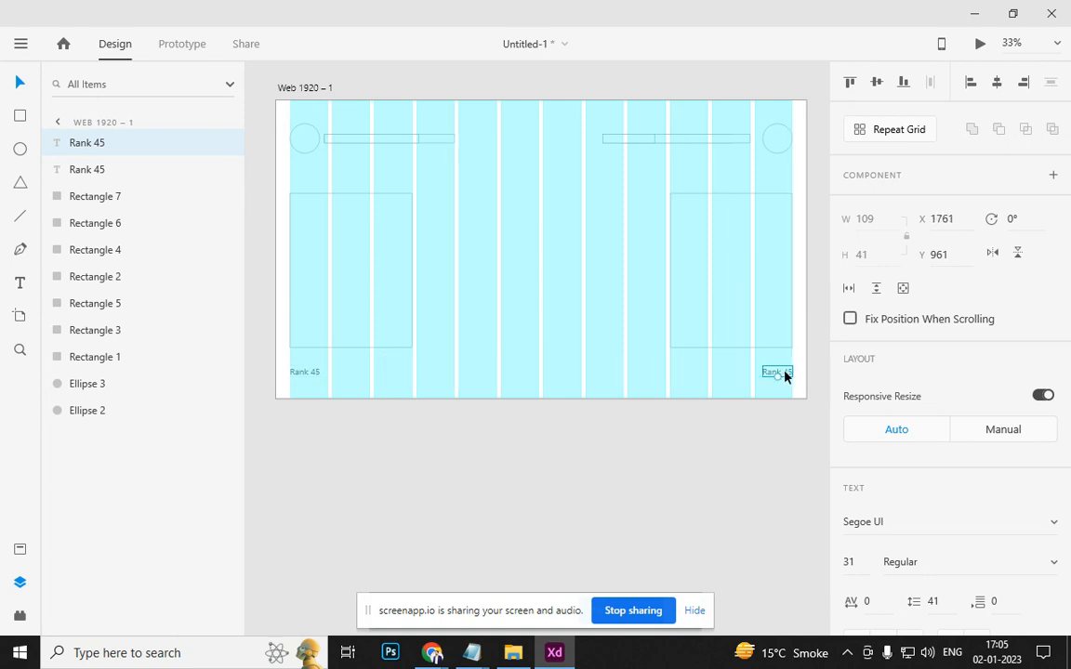
Change the right label's text to "Rank 15"
{"action": "double_click", "coordinate": [786, 375]}
{"action": "left_click", "coordinate": [786, 375]}
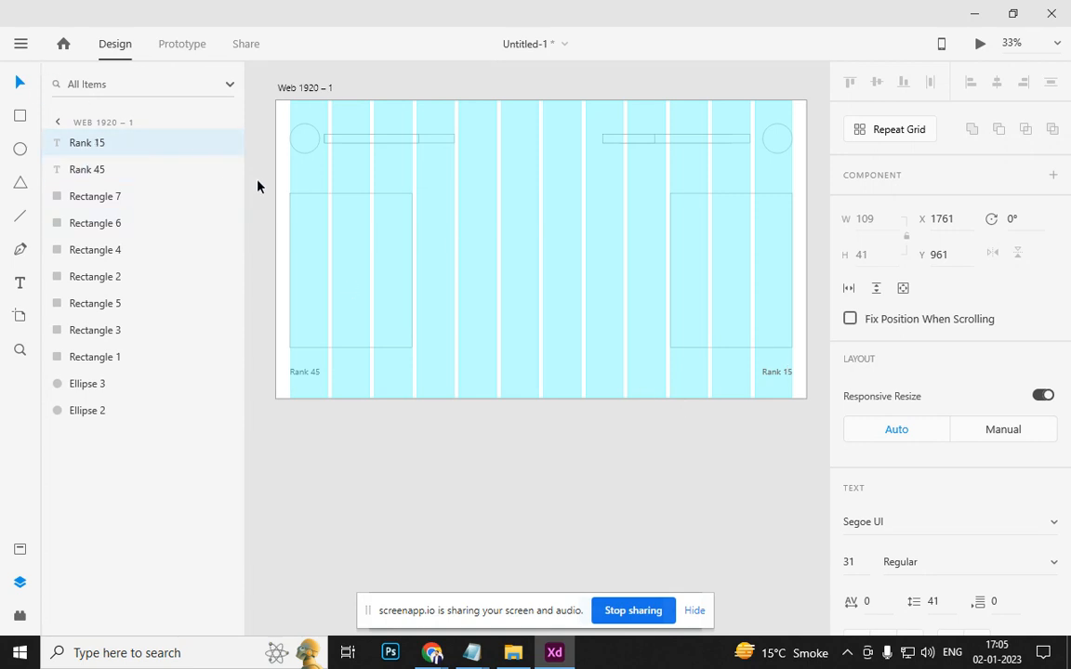
{"action": "key", "text": "Escape"}
Turn off the layout grid of the Web 1920 artboard
{"action": "scroll", "coordinate": [887, 562], "scroll_direction": "down", "scroll_amount": 5}
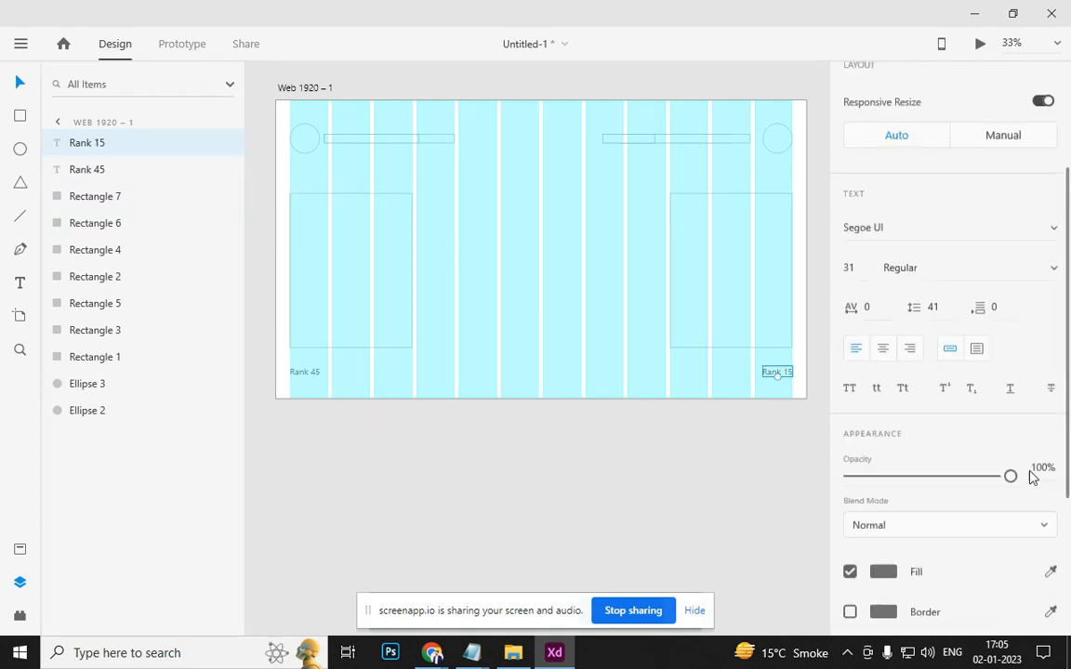
{"action": "scroll", "coordinate": [891, 359], "scroll_direction": "up", "scroll_amount": 5}
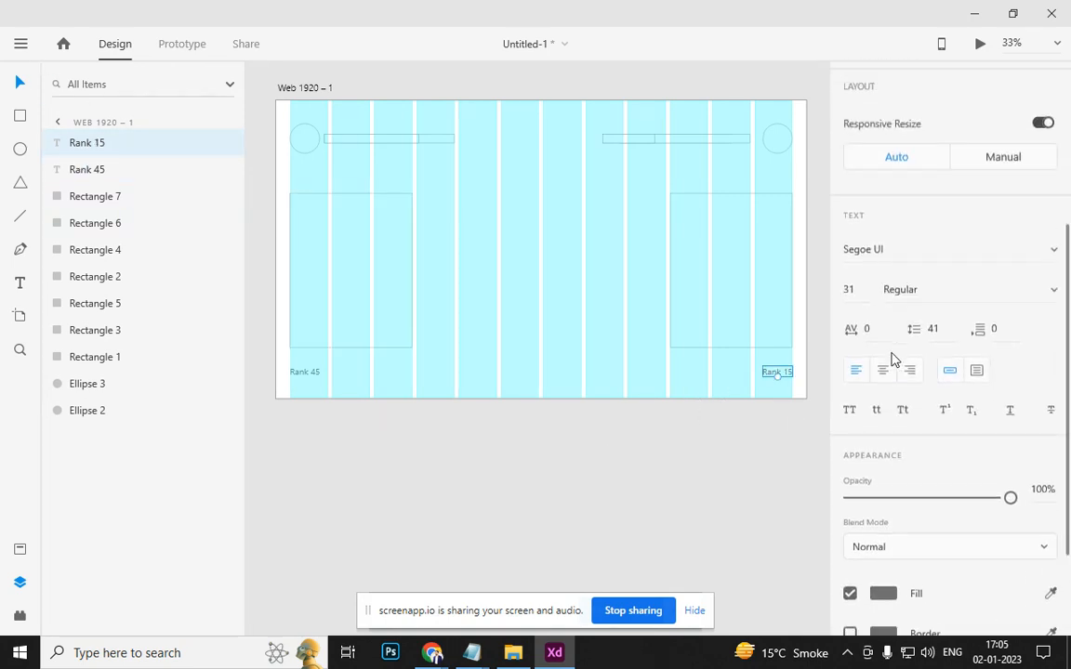
{"action": "left_click", "coordinate": [296, 90]}
{"action": "scroll", "coordinate": [952, 411], "scroll_direction": "down", "scroll_amount": 3}
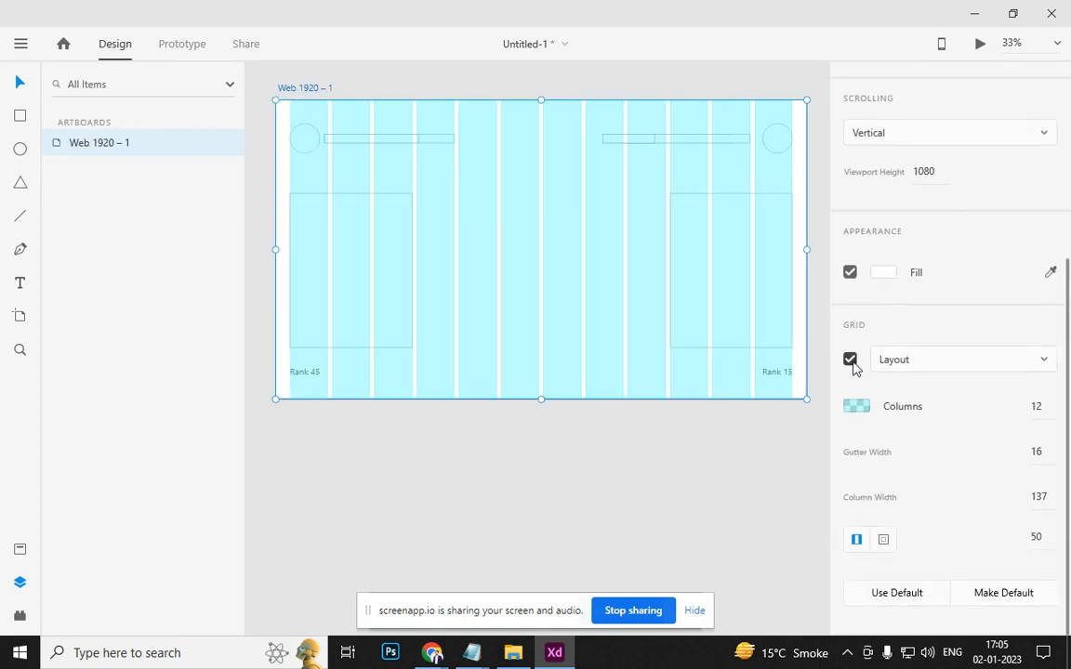
{"action": "left_click", "coordinate": [850, 360]}
{"action": "left_click", "coordinate": [607, 488]}
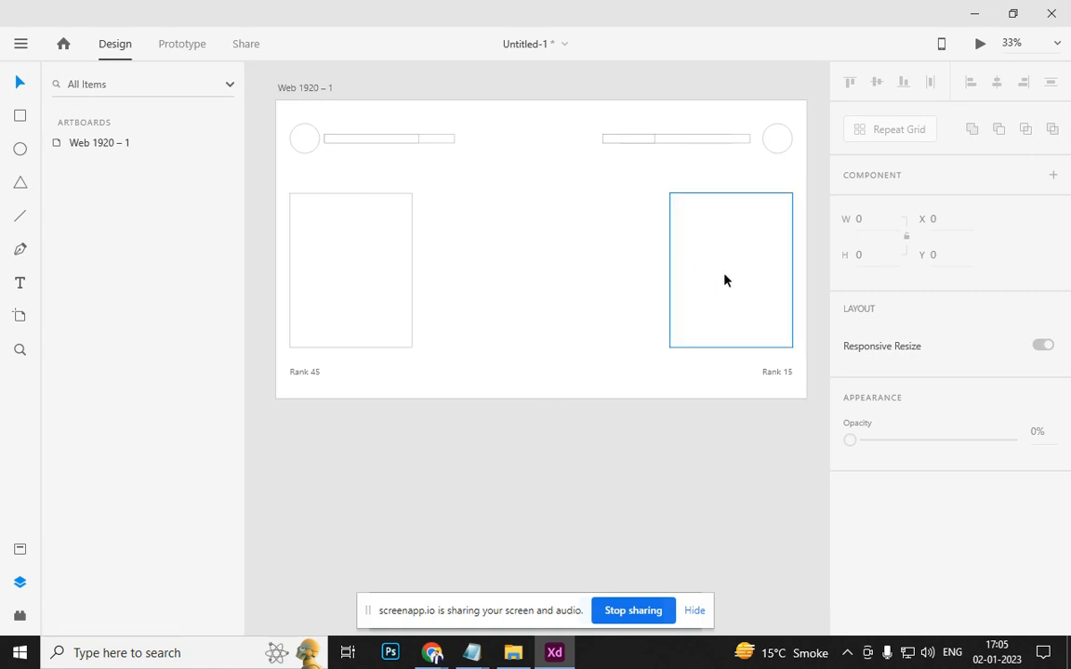
Switch to the Chrome browser and search Google for "game character design" in a new tab
{"action": "left_click", "coordinate": [676, 290]}
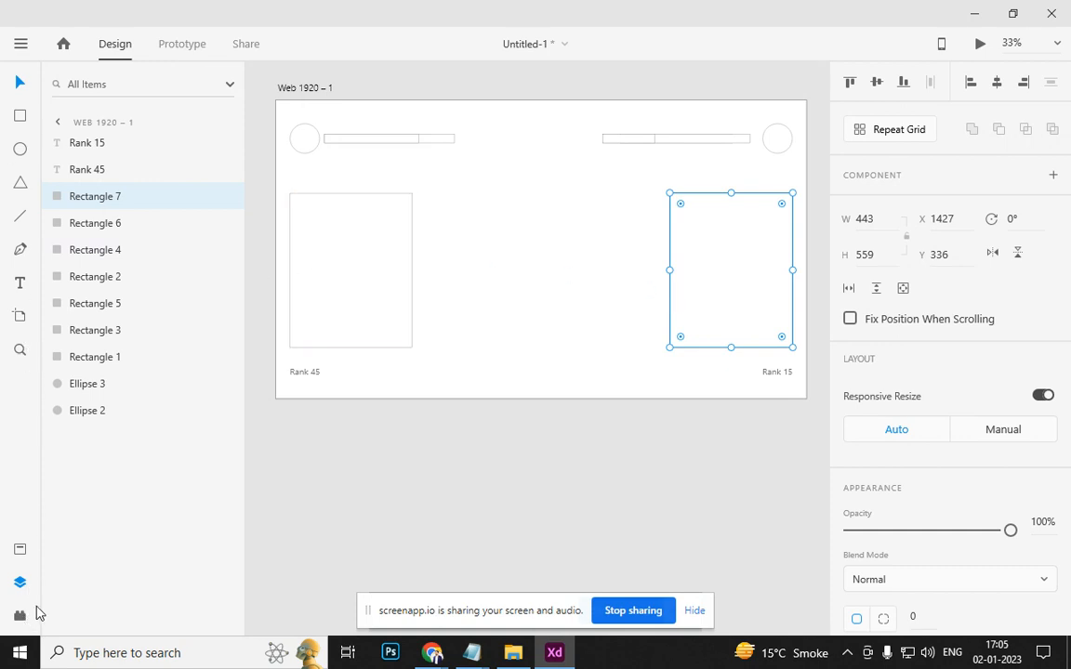
{"action": "key", "text": "alt+Tab"}
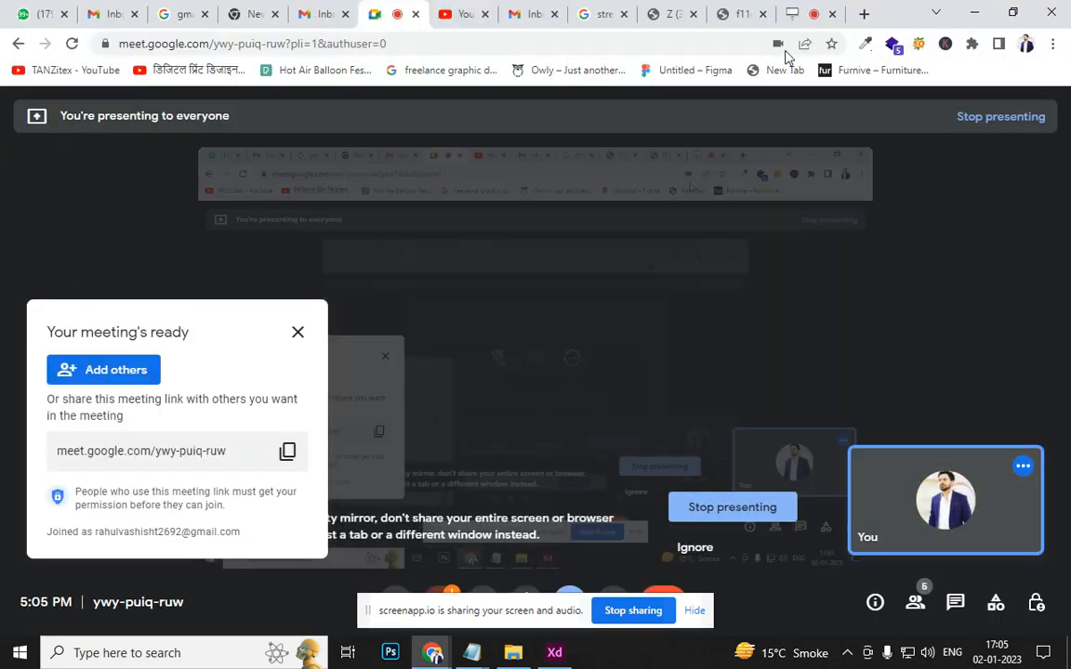
{"action": "left_click", "coordinate": [862, 14]}
{"action": "left_click", "coordinate": [634, 41]}
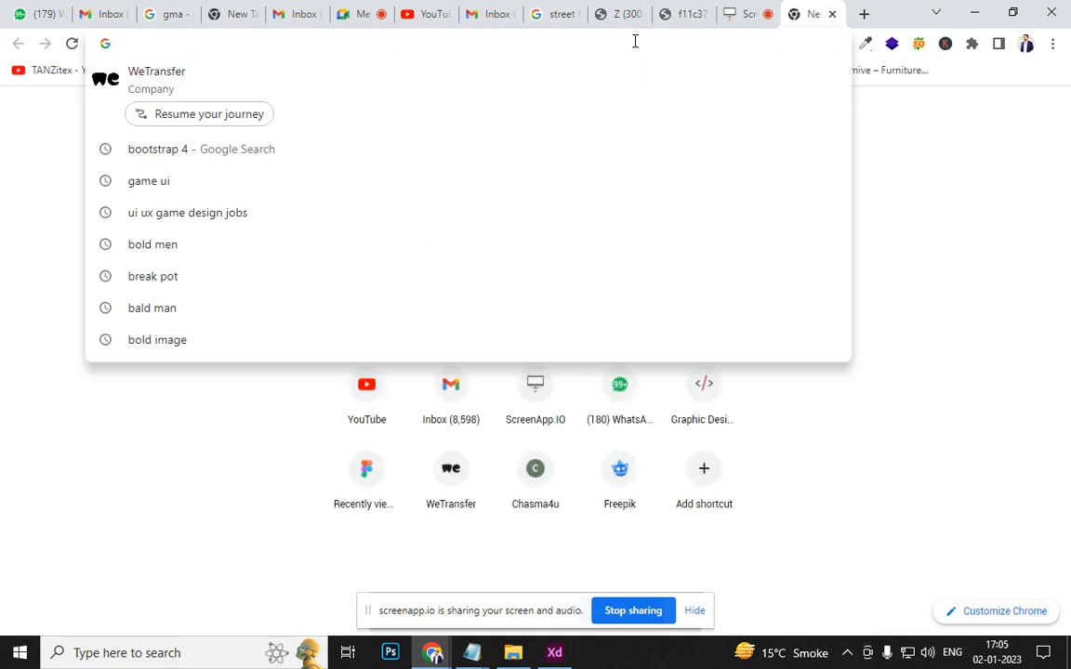
{"action": "type", "text": "game "}
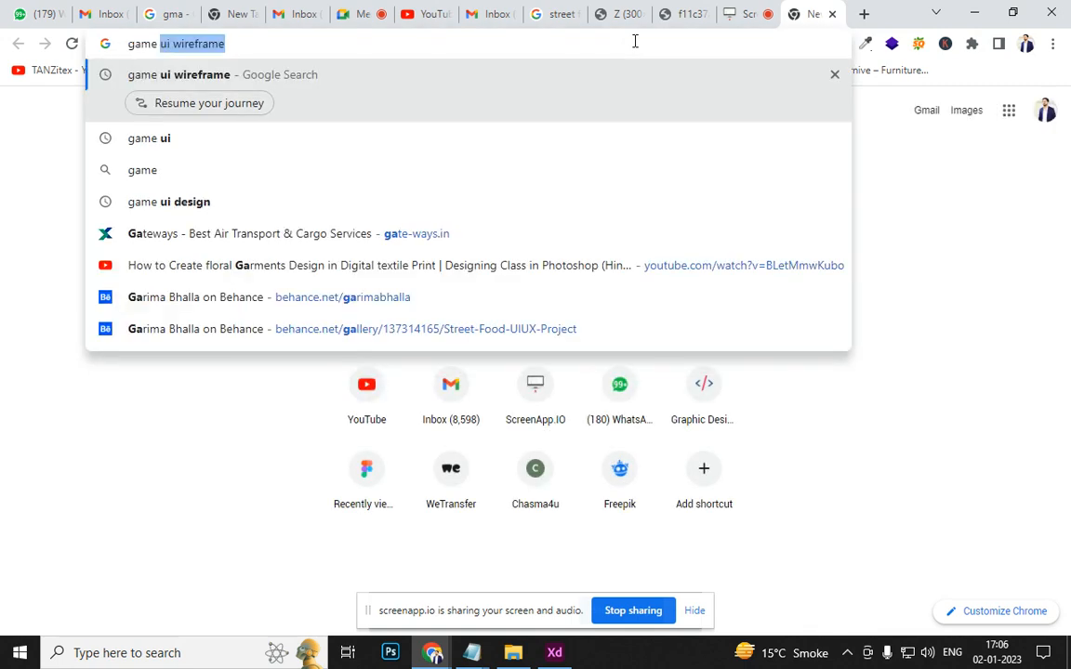
{"action": "type", "text": "chara"}
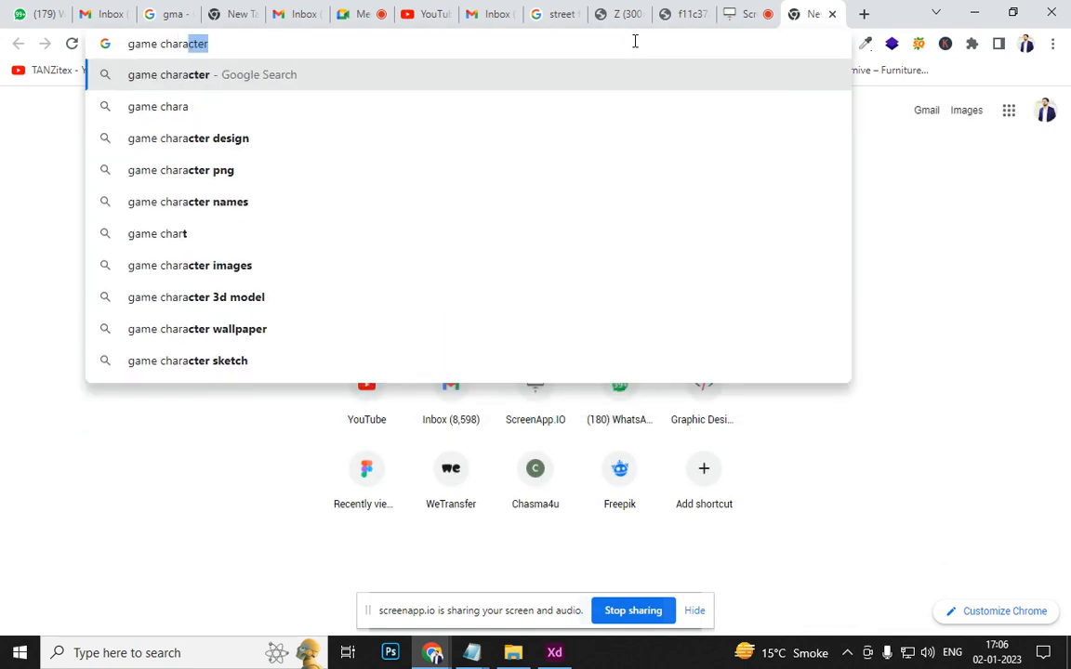
{"action": "key", "text": "Down"}
{"action": "key", "text": "Down"}
{"action": "key", "text": "Return"}
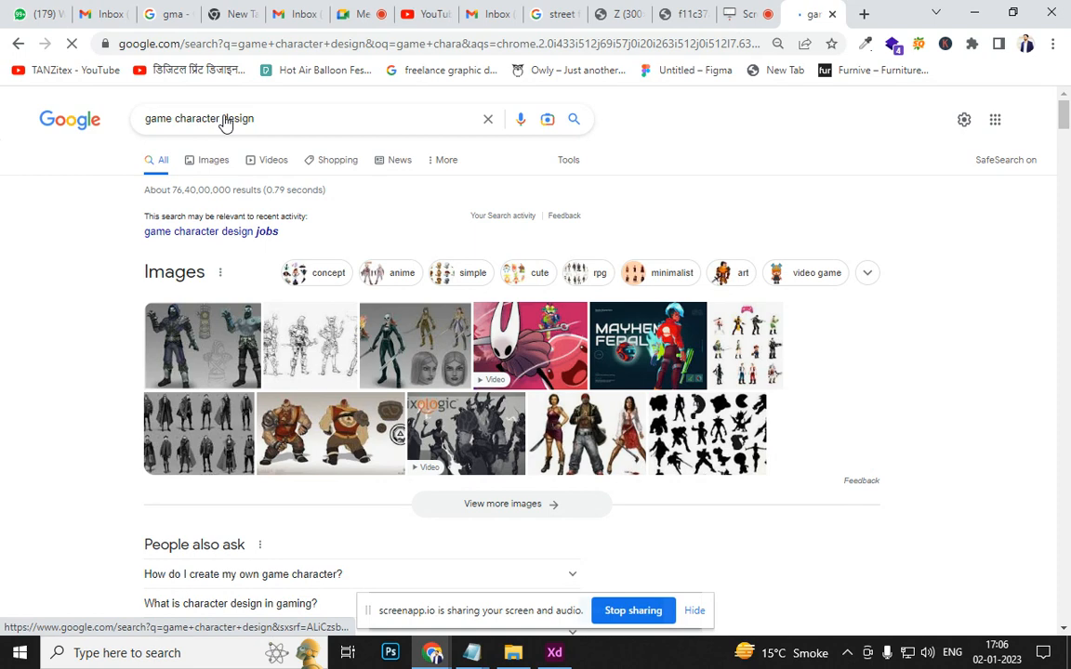
Show the image results for the game character design search and filter them to transparent images
{"action": "left_click", "coordinate": [210, 167]}
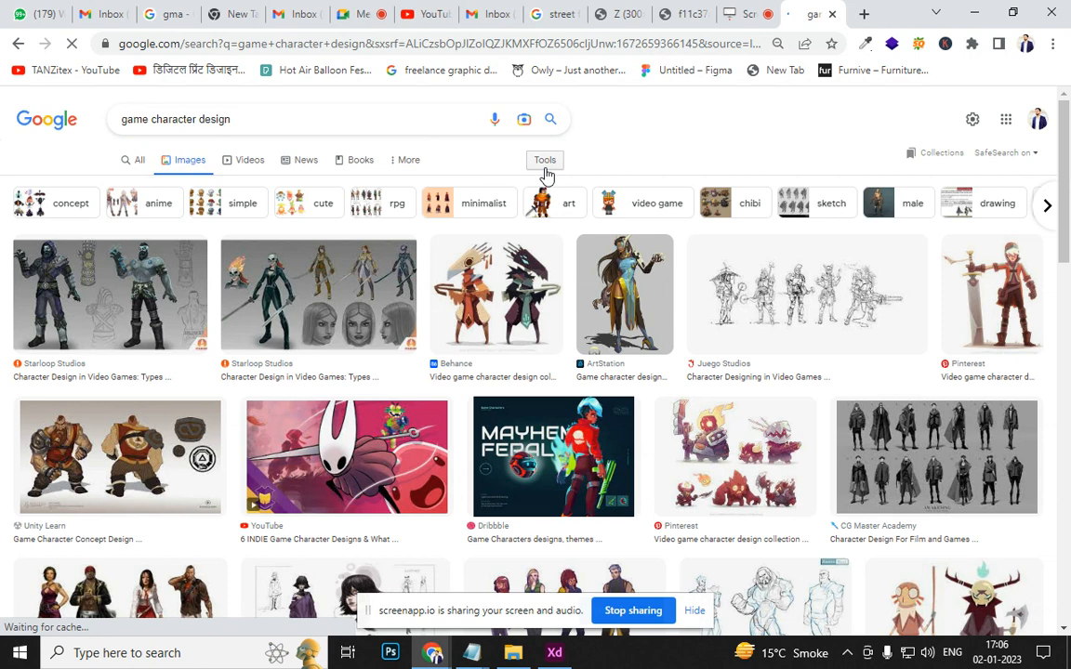
{"action": "left_click", "coordinate": [546, 162]}
{"action": "left_click", "coordinate": [131, 189]}
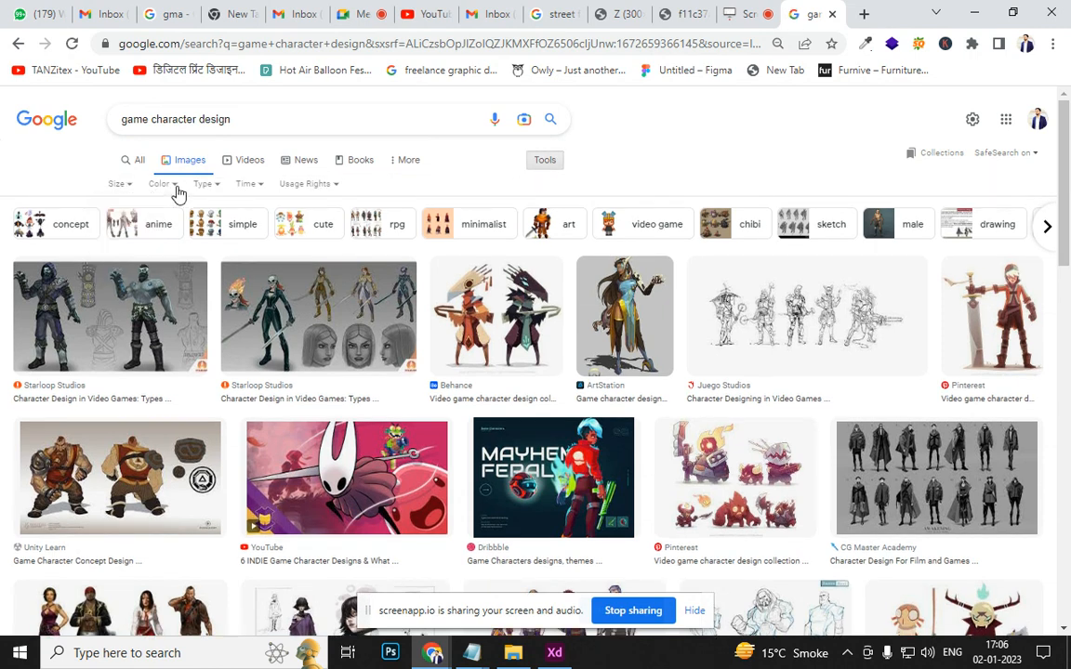
{"action": "left_click", "coordinate": [177, 190]}
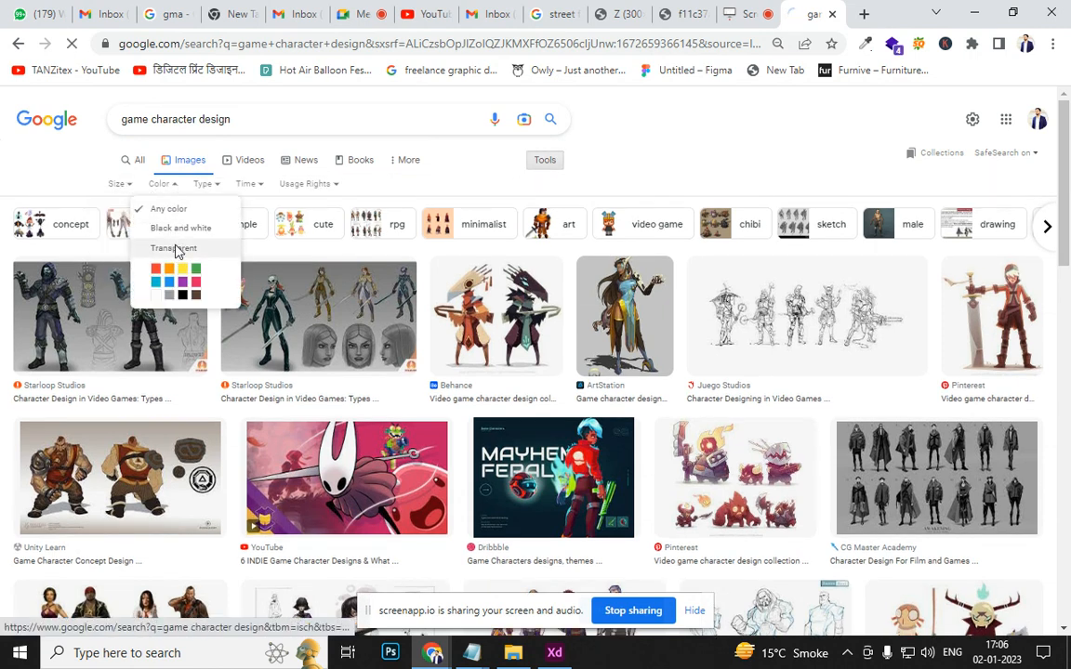
{"action": "left_click", "coordinate": [175, 248]}
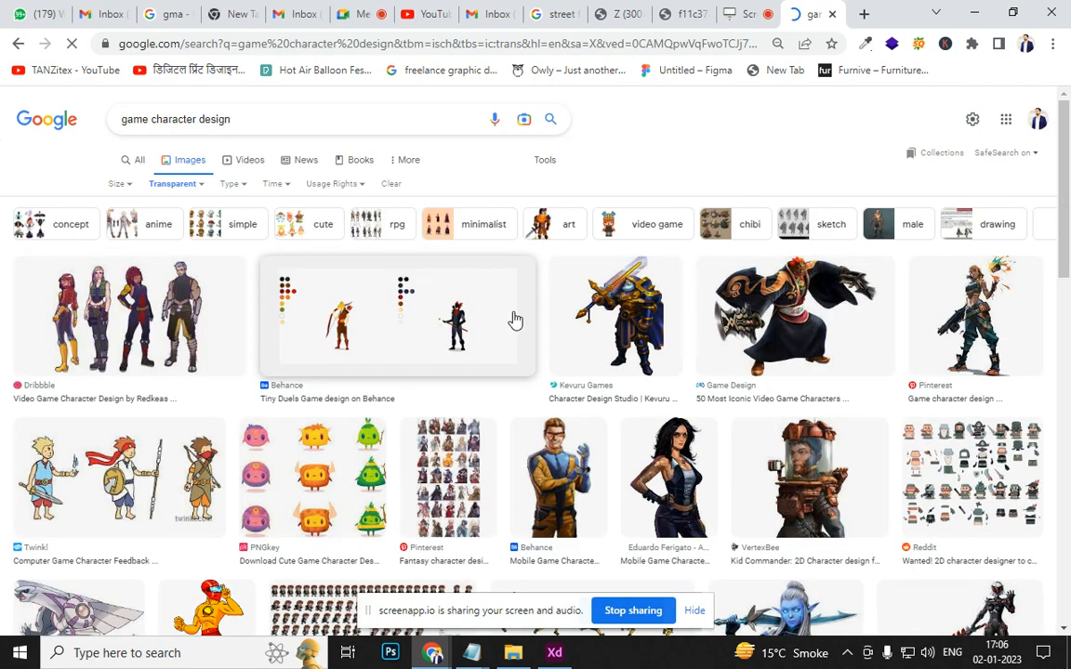
Open the Behance image of the man in the blue-and-yellow suit and save it as a PNG in the images folder
{"action": "scroll", "coordinate": [650, 391], "scroll_direction": "down", "scroll_amount": 1}
{"action": "left_click", "coordinate": [558, 398]}
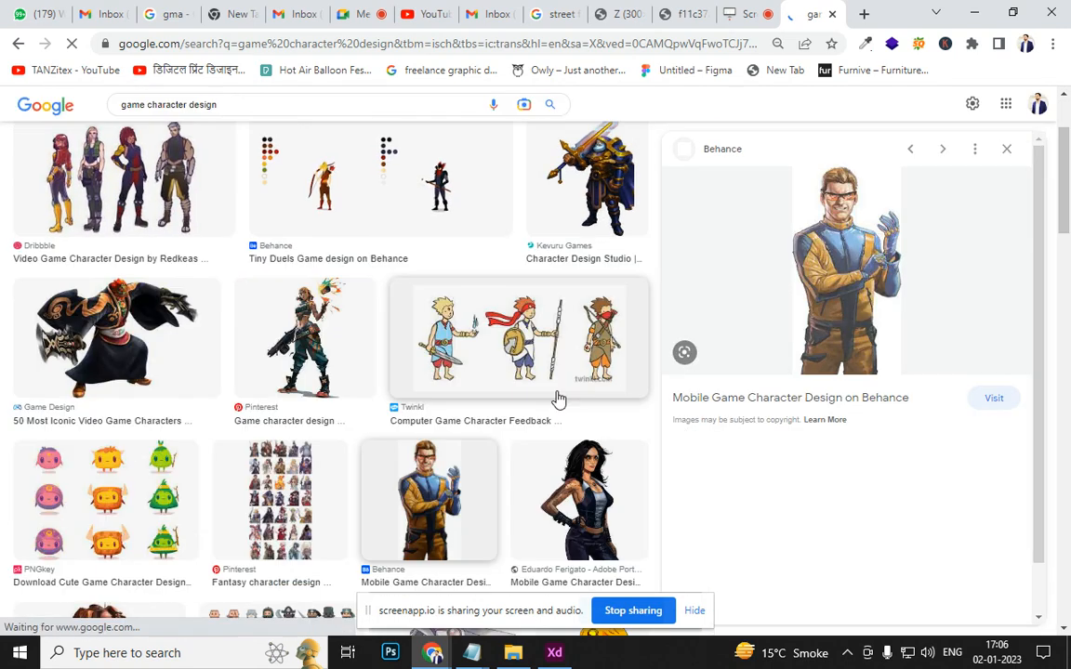
{"action": "right_click", "coordinate": [848, 268]}
{"action": "left_click", "coordinate": [912, 444]}
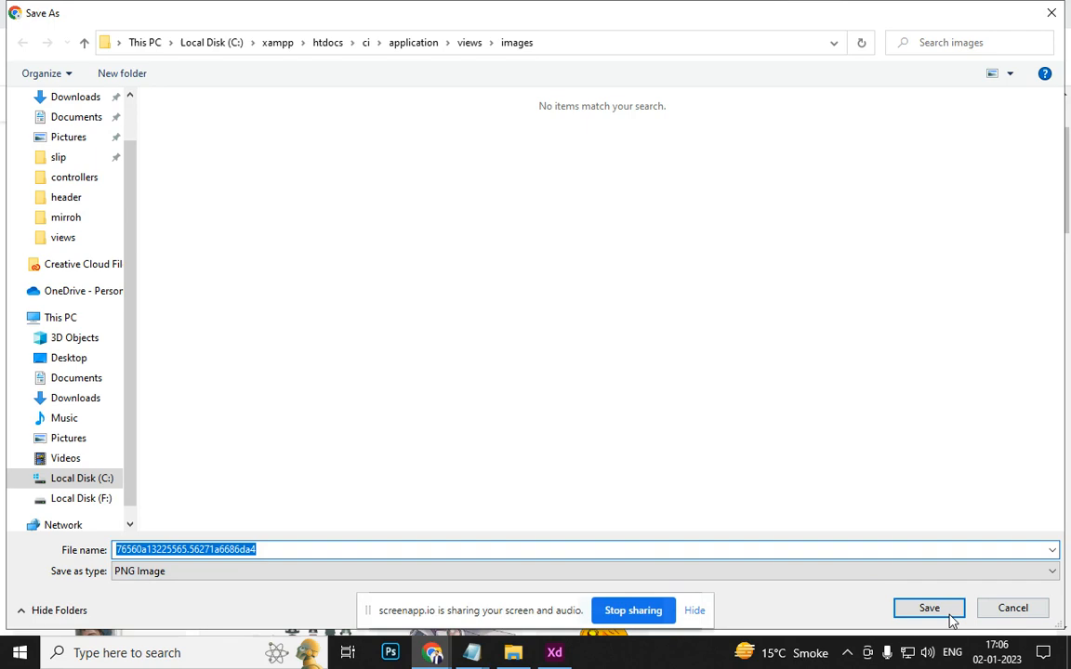
{"action": "left_click", "coordinate": [941, 611]}
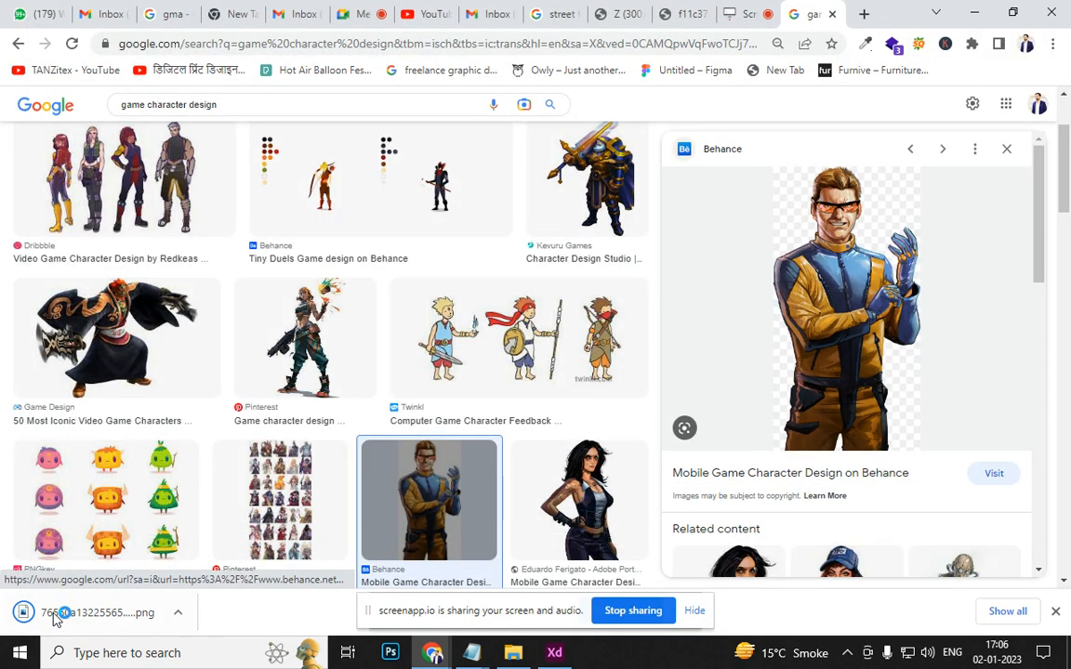
Find the woman in a fighting stance with a pink top and save her image as Charlie_web in PNG format
{"action": "left_click", "coordinate": [133, 330]}
{"action": "scroll", "coordinate": [279, 307], "scroll_direction": "down", "scroll_amount": 5}
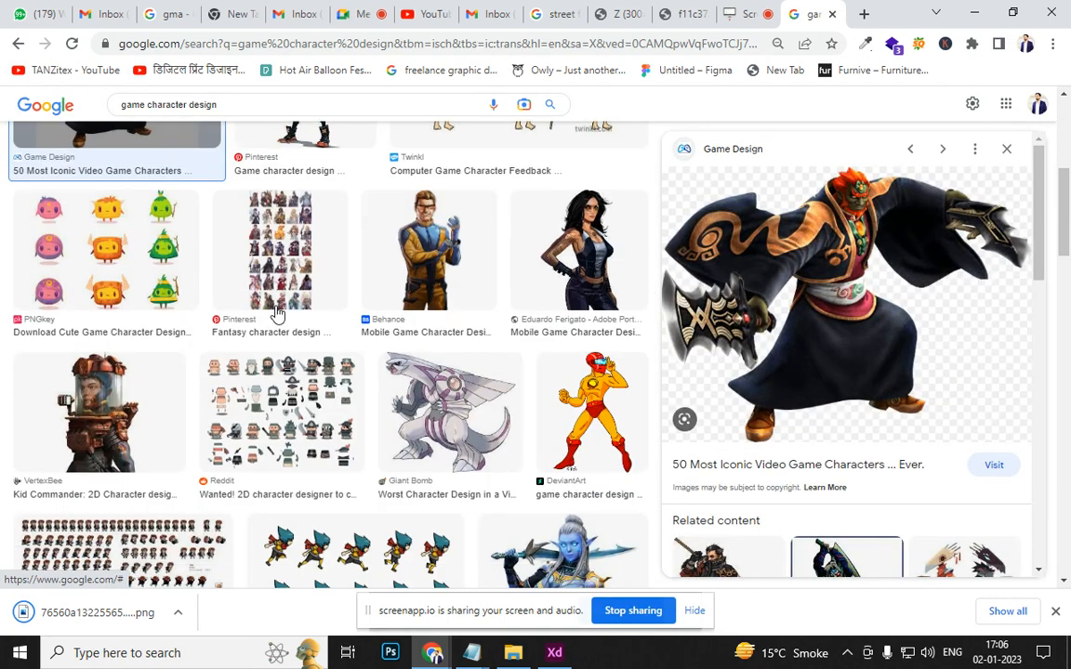
{"action": "scroll", "coordinate": [305, 316], "scroll_direction": "down", "scroll_amount": 3}
{"action": "scroll", "coordinate": [461, 294], "scroll_direction": "down", "scroll_amount": 3}
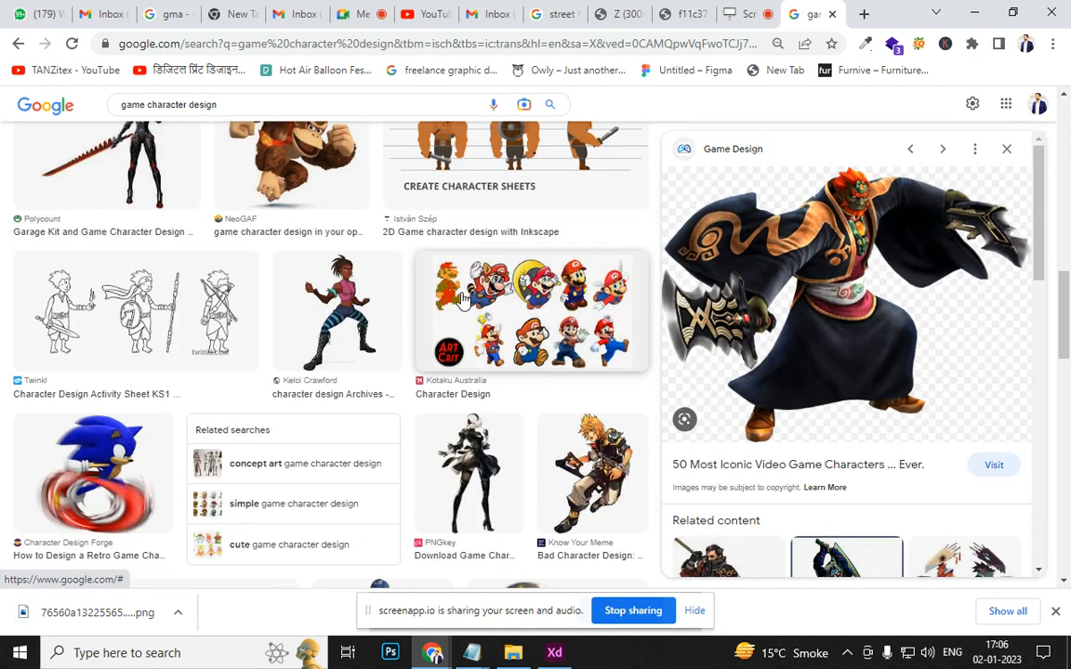
{"action": "scroll", "coordinate": [430, 307], "scroll_direction": "down", "scroll_amount": 1}
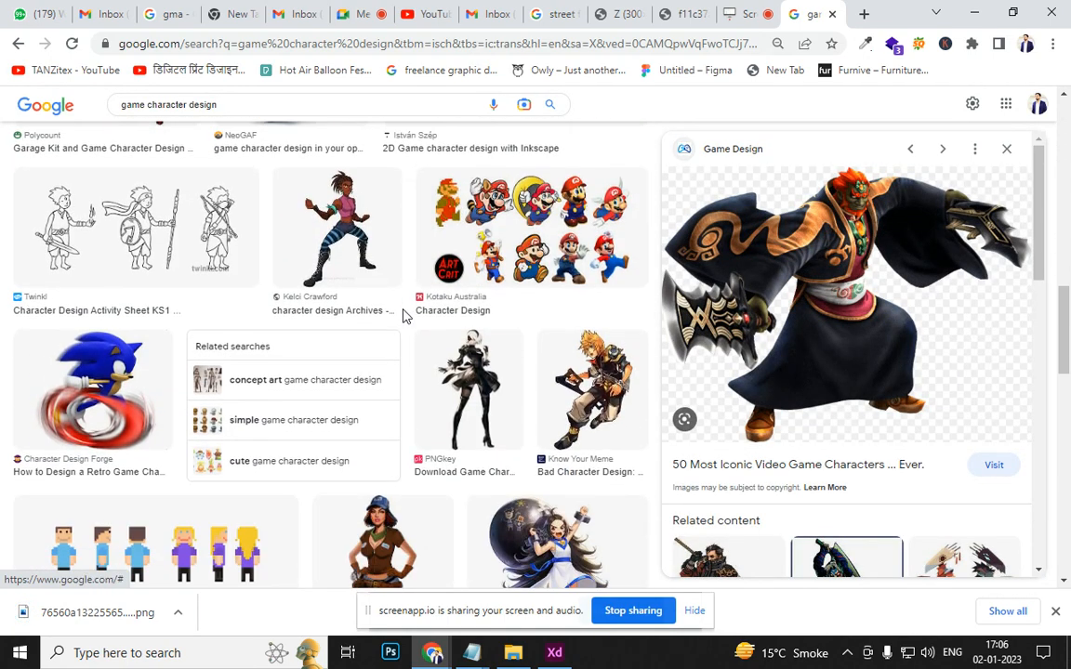
{"action": "left_click", "coordinate": [368, 265]}
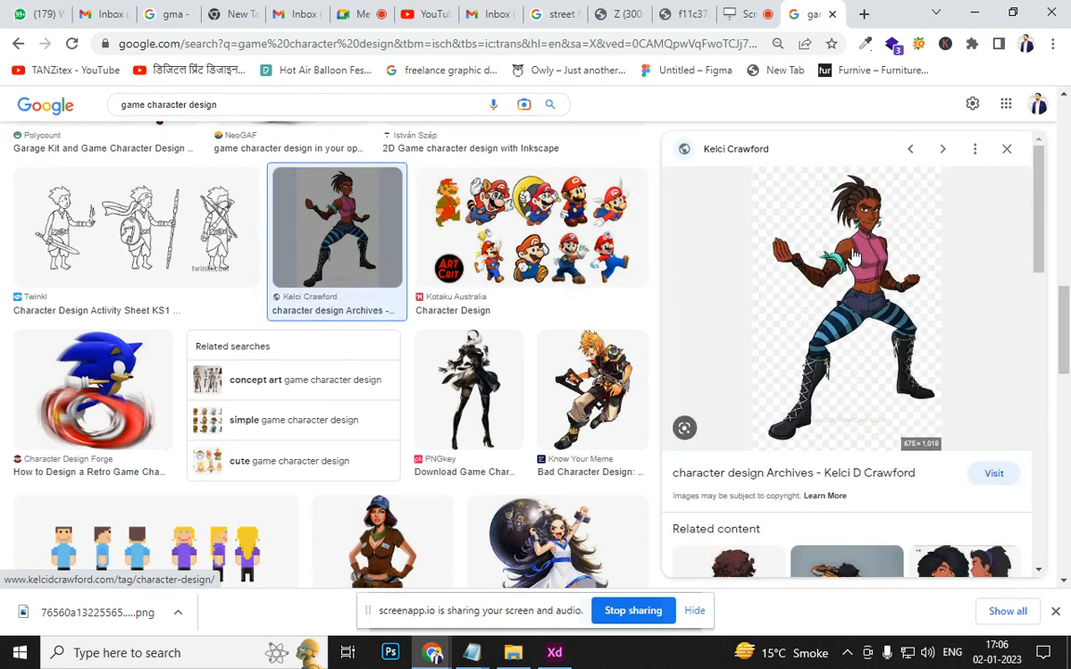
{"action": "right_click", "coordinate": [854, 253]}
{"action": "left_click", "coordinate": [918, 425]}
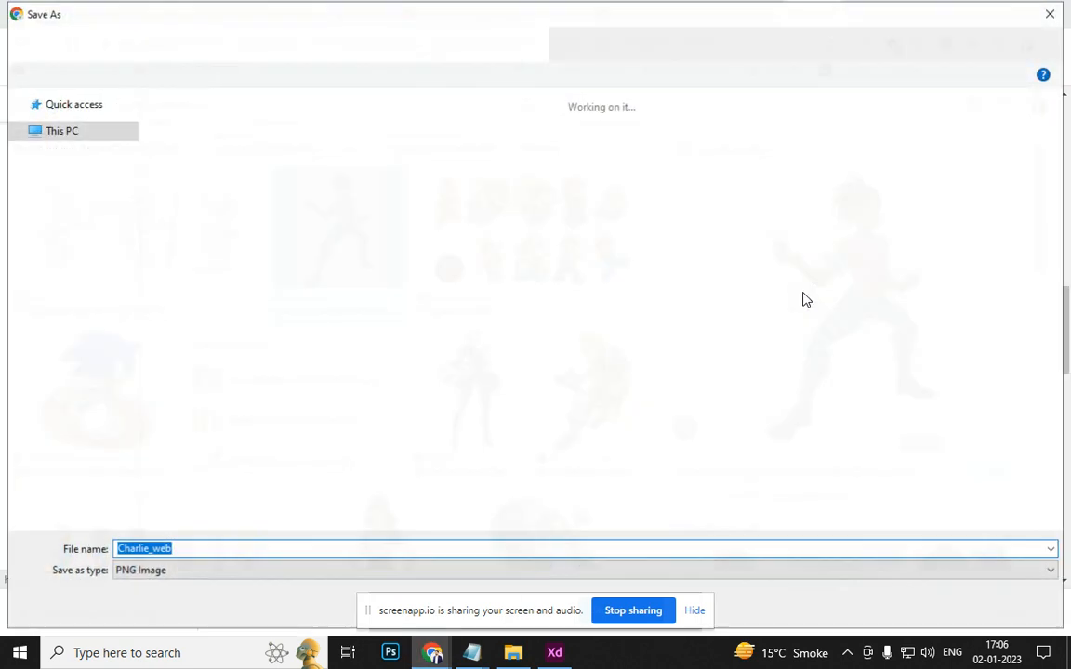
{"action": "left_click", "coordinate": [926, 609]}
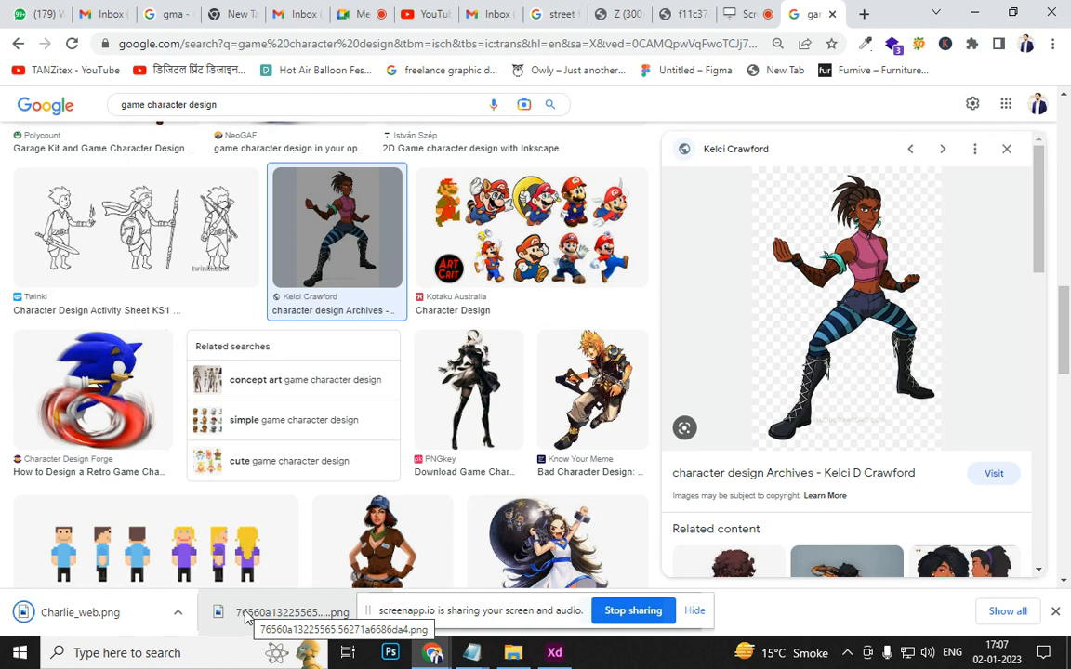
Switch to Adobe XD and import the downloaded suited man PNG onto the pasteboard below the artboard
{"action": "left_click_drag", "start_coordinate": [247, 613], "coordinate": [595, 476]}
{"action": "key", "text": "alt+Tab"}
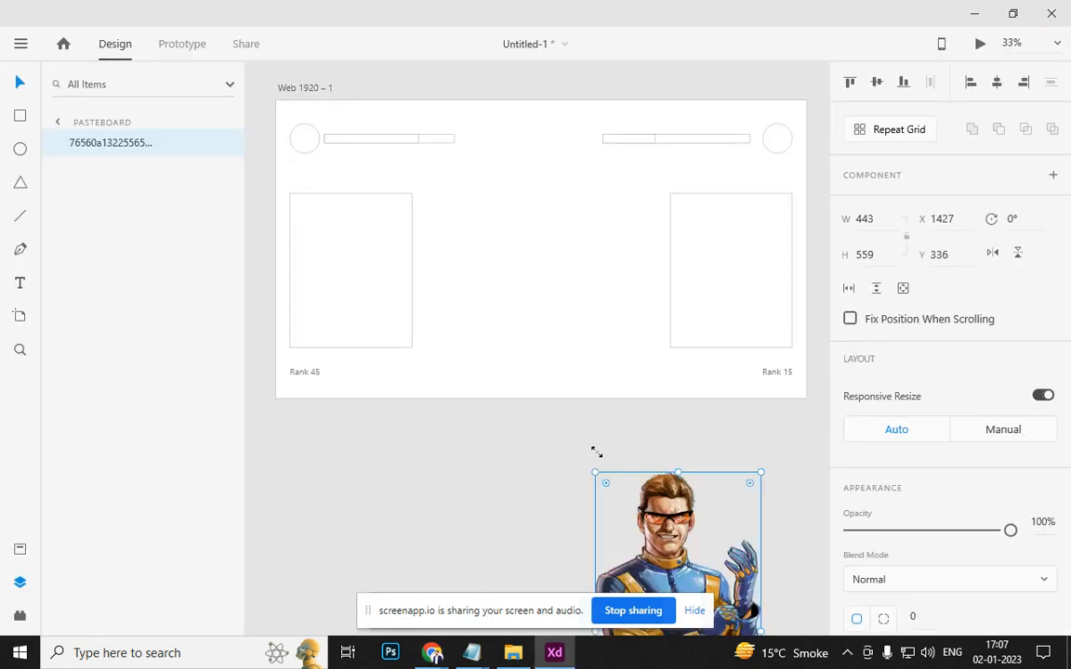
Import Charlie_web.png from the browser's downloads into Adobe XD, place it over the right character frame and scale it down slightly
{"action": "key", "text": "alt+Tab"}
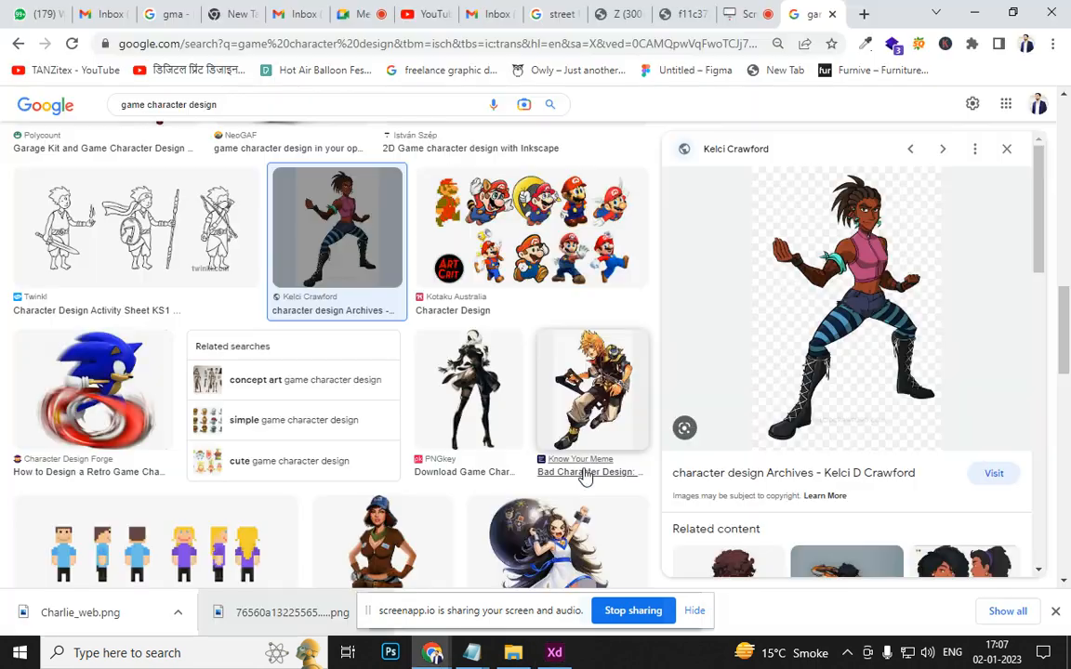
{"action": "left_click_drag", "start_coordinate": [91, 620], "coordinate": [409, 500]}
{"action": "key", "text": "alt+Tab"}
{"action": "left_click_drag", "start_coordinate": [518, 553], "coordinate": [721, 195]}
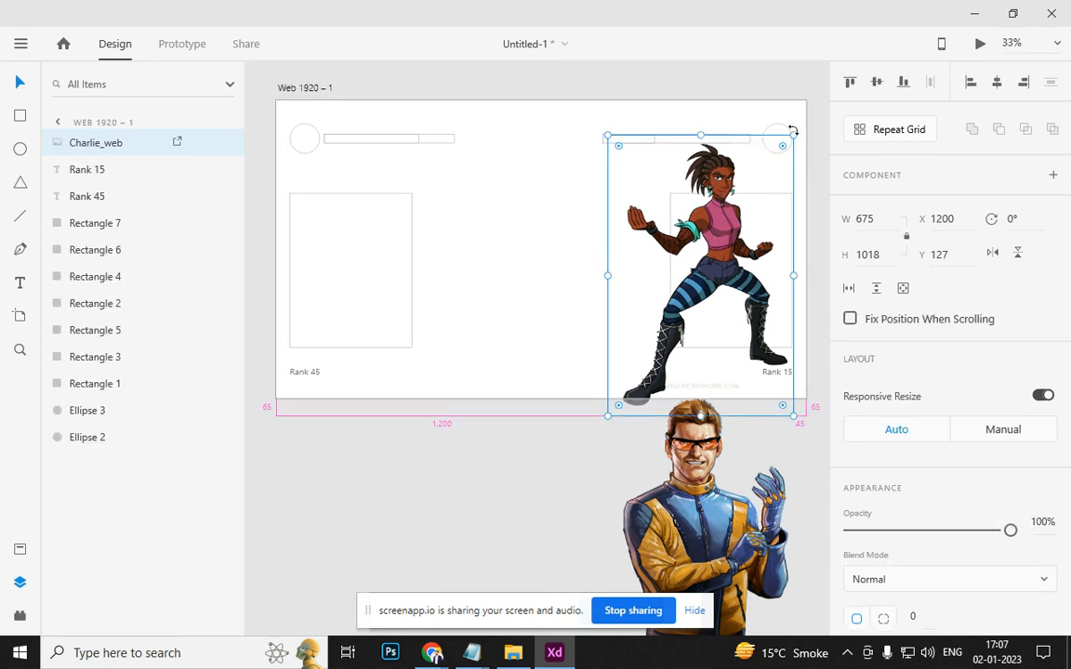
{"action": "left_click_drag", "start_coordinate": [793, 135], "coordinate": [778, 159]}
Move the suited man's image onto the artboard, scale it down to about 356 × 687 and place it over the left character frame
{"action": "left_click", "coordinate": [711, 537]}
{"action": "left_click_drag", "start_coordinate": [710, 538], "coordinate": [492, 267]}
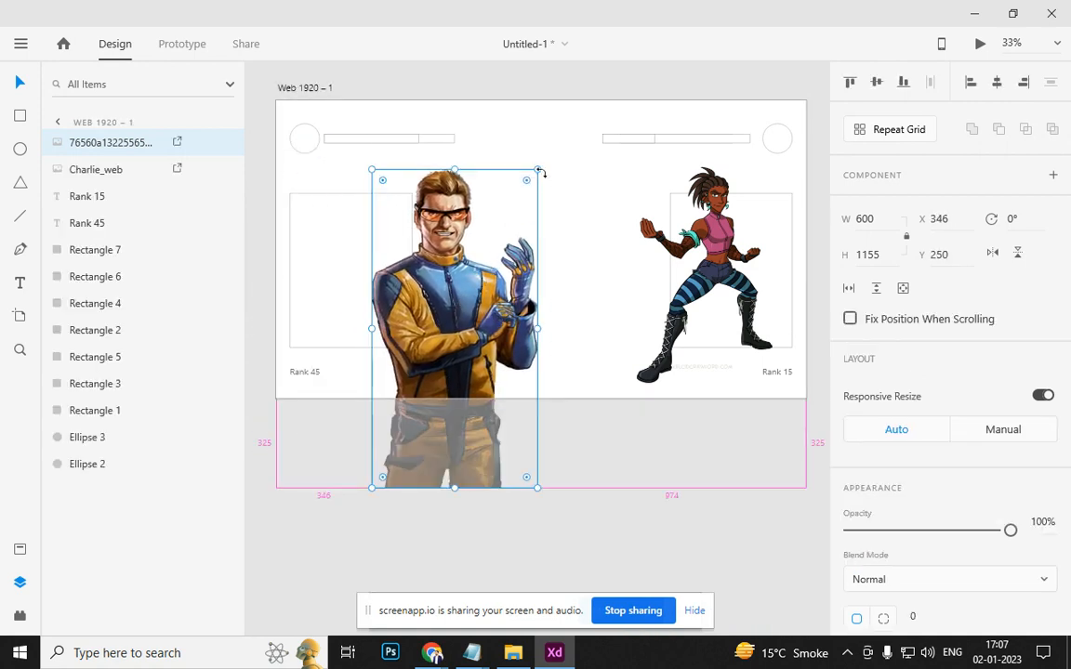
{"action": "left_click_drag", "start_coordinate": [539, 170], "coordinate": [505, 223]}
{"action": "left_click_drag", "start_coordinate": [408, 266], "coordinate": [357, 225]}
Delete the left character frame rectangle behind the suited man's image
{"action": "left_click", "coordinate": [293, 234]}
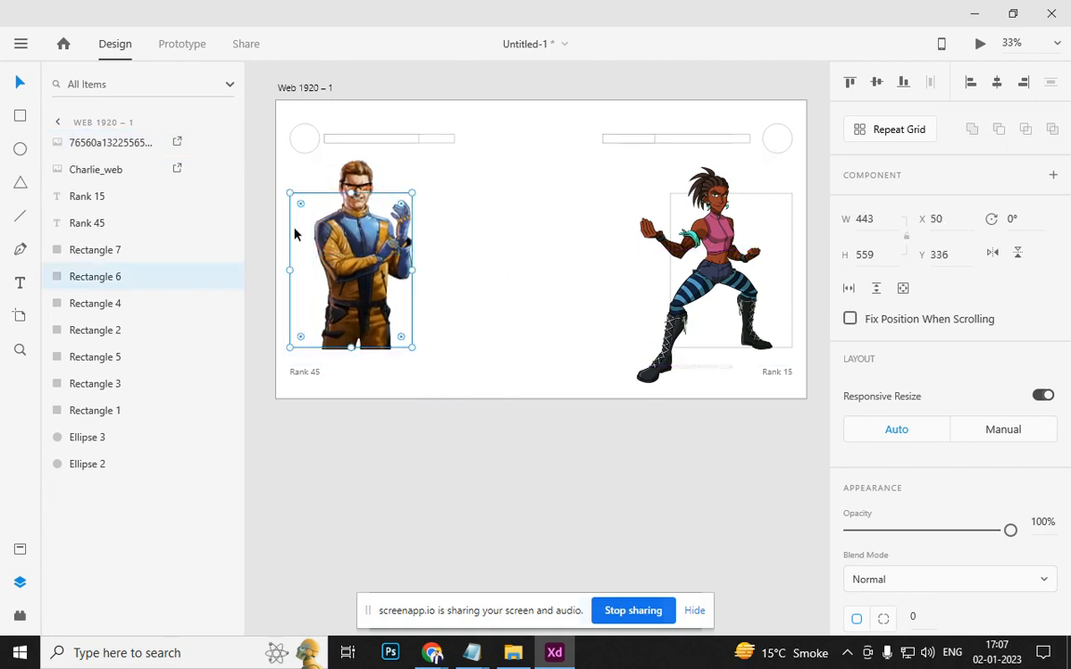
{"action": "key", "text": "Delete"}
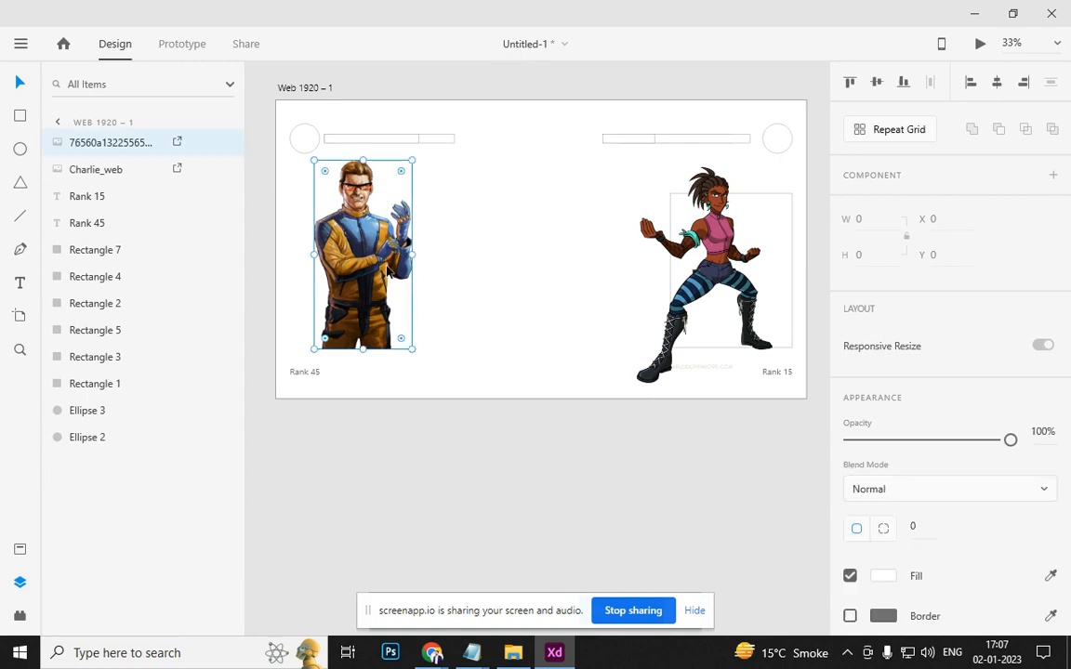
Try the suited man's image farther right at X 196, Y 216, and delete it from the artboard
{"action": "left_click_drag", "start_coordinate": [395, 311], "coordinate": [379, 281]}
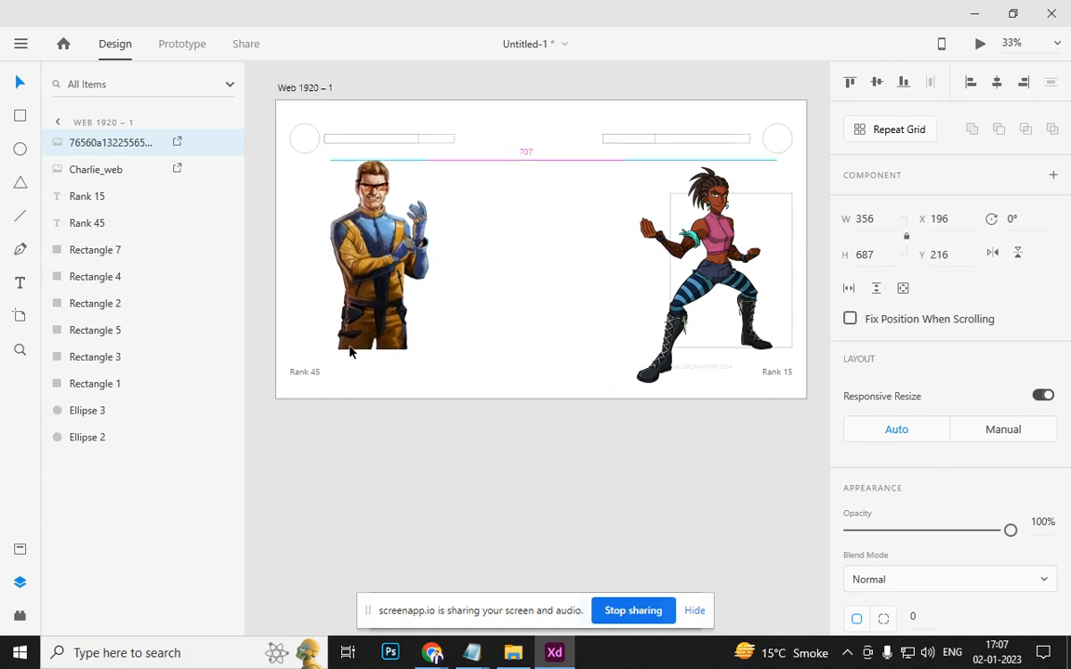
{"action": "left_click_drag", "start_coordinate": [351, 351], "coordinate": [351, 351]}
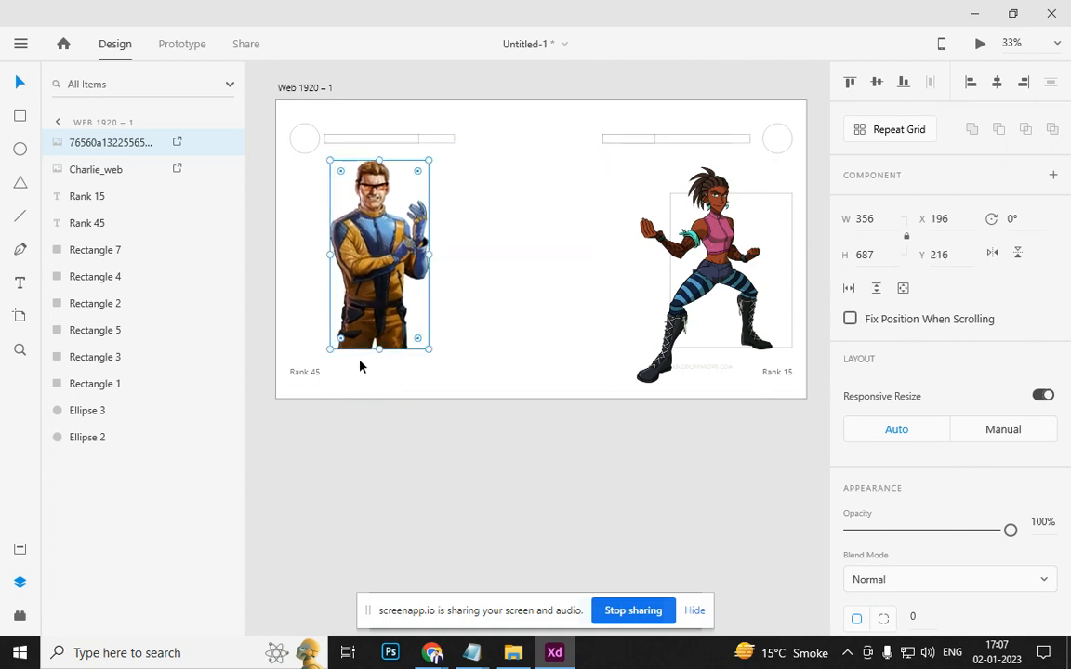
{"action": "key", "text": "Delete"}
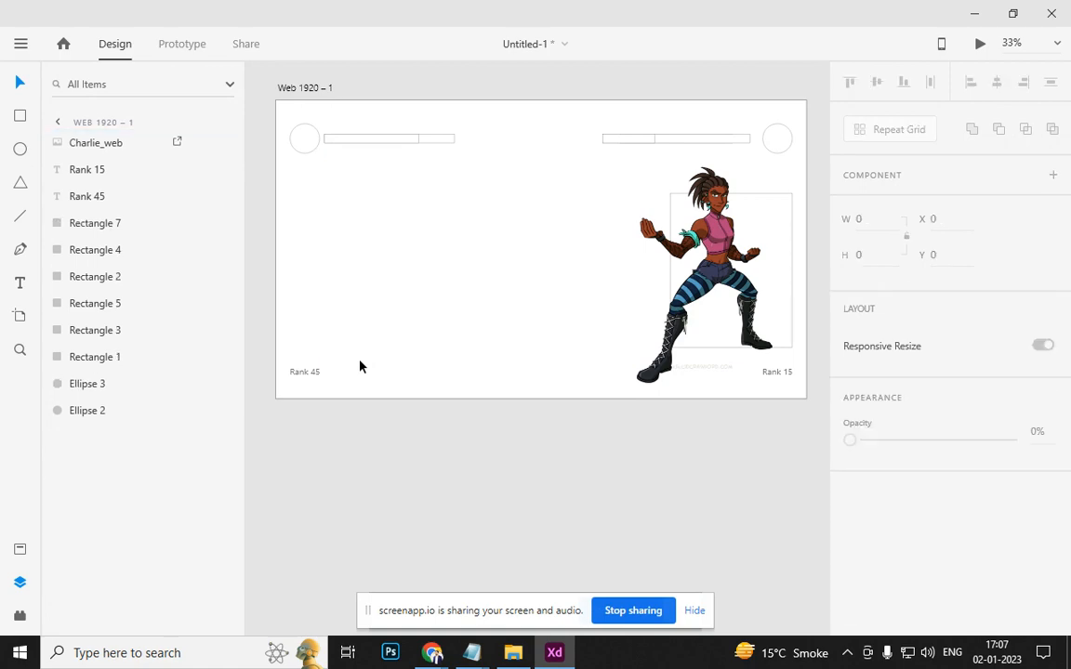
Switch to Chrome and look through the game character design image results for another character
{"action": "key", "text": "alt+Tab"}
{"action": "scroll", "coordinate": [426, 371], "scroll_direction": "down", "scroll_amount": 4}
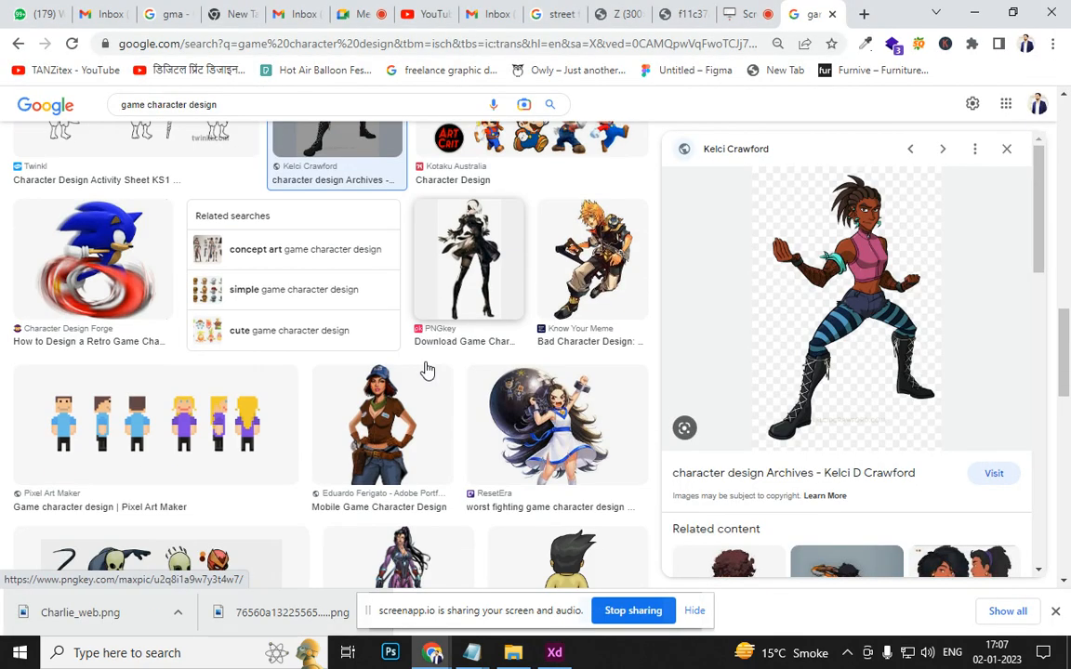
{"action": "scroll", "coordinate": [488, 352], "scroll_direction": "down", "scroll_amount": 4}
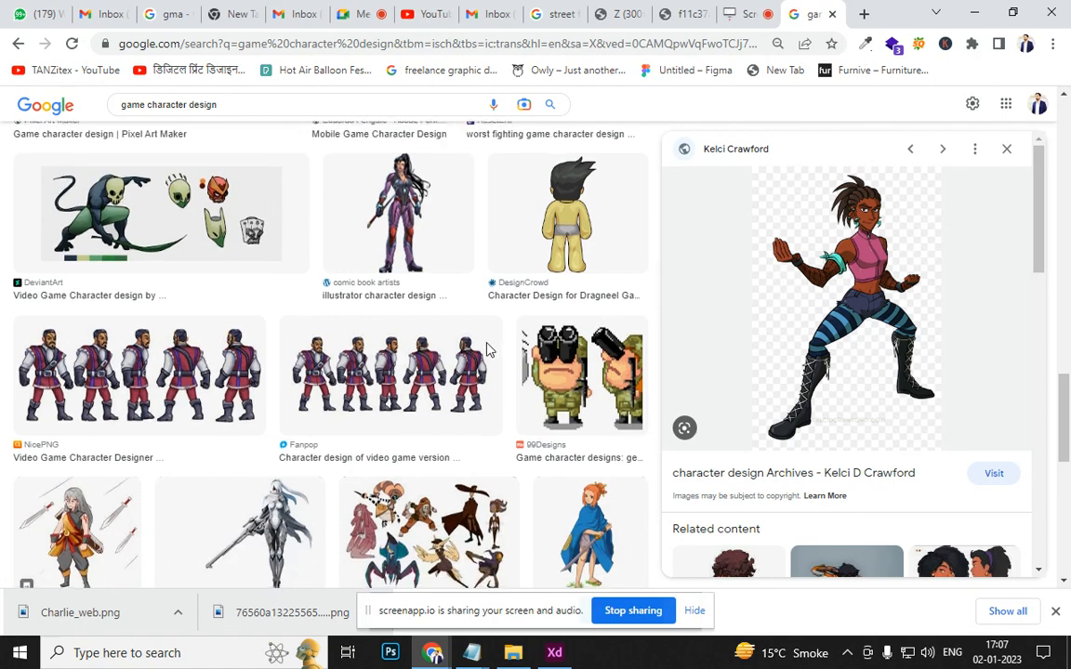
{"action": "scroll", "coordinate": [549, 372], "scroll_direction": "down", "scroll_amount": 3}
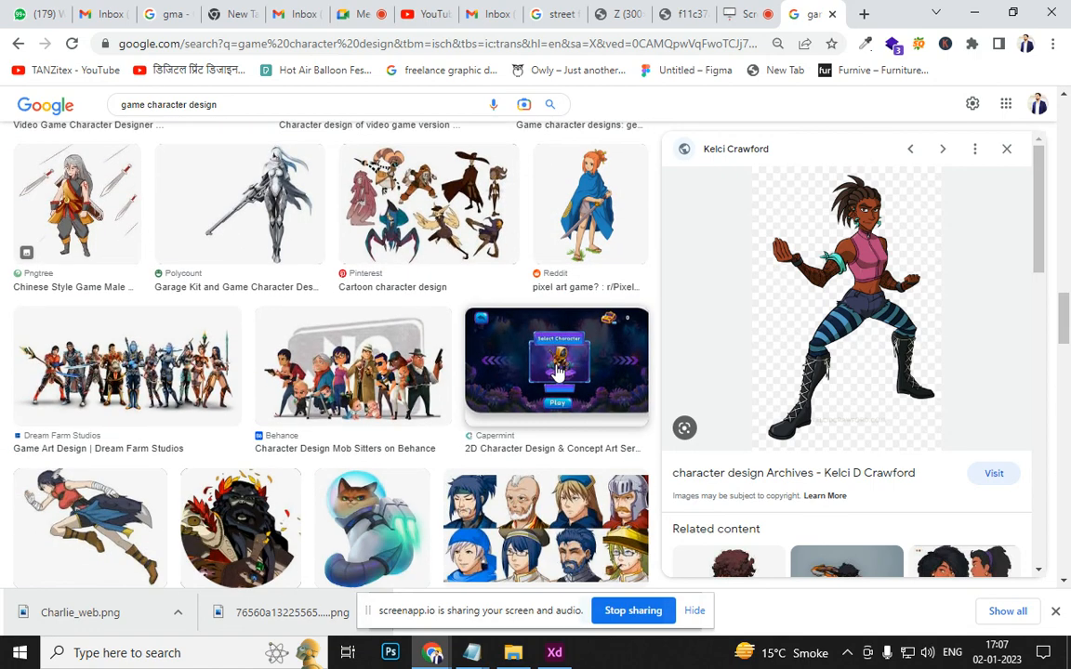
{"action": "scroll", "coordinate": [556, 377], "scroll_direction": "down", "scroll_amount": 3}
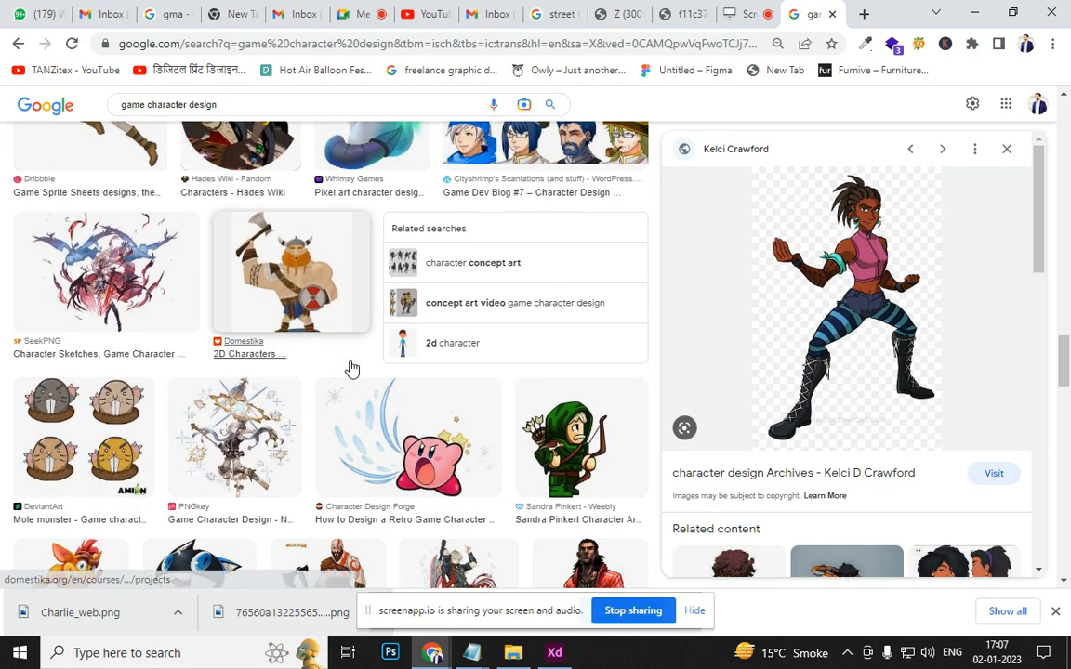
{"action": "left_click", "coordinate": [311, 294]}
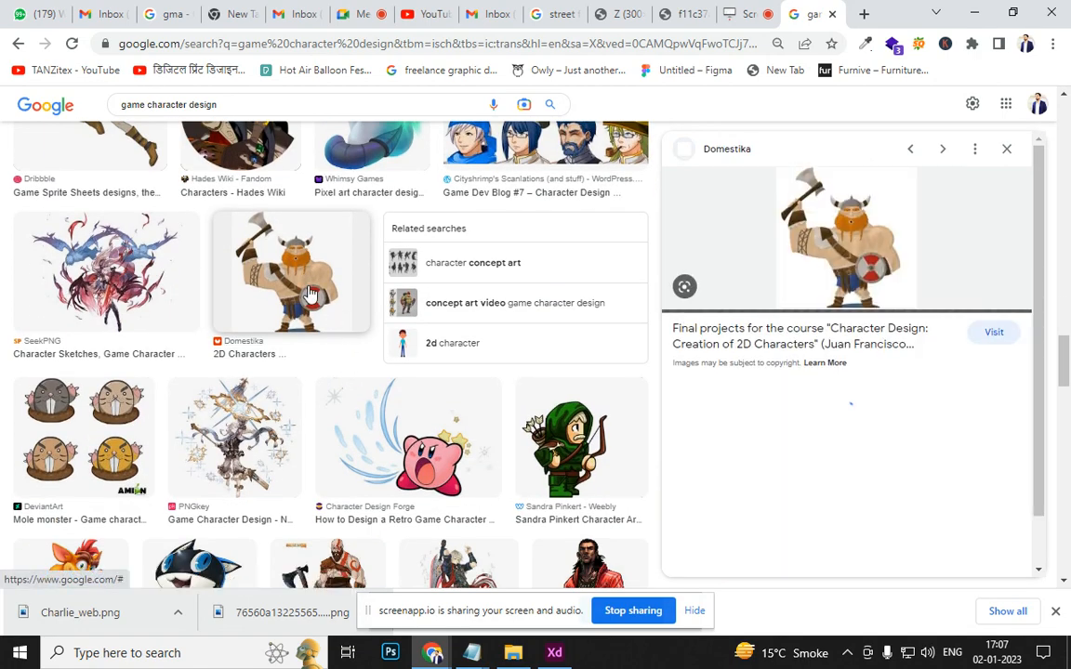
{"action": "right_click", "coordinate": [859, 261]}
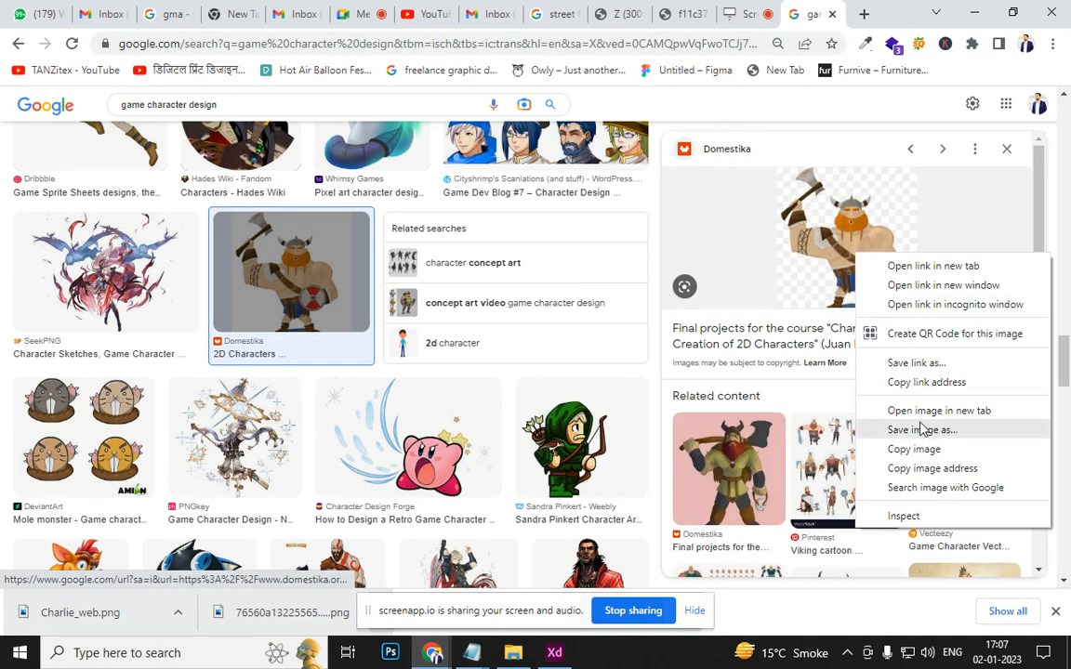
{"action": "left_click", "coordinate": [921, 428]}
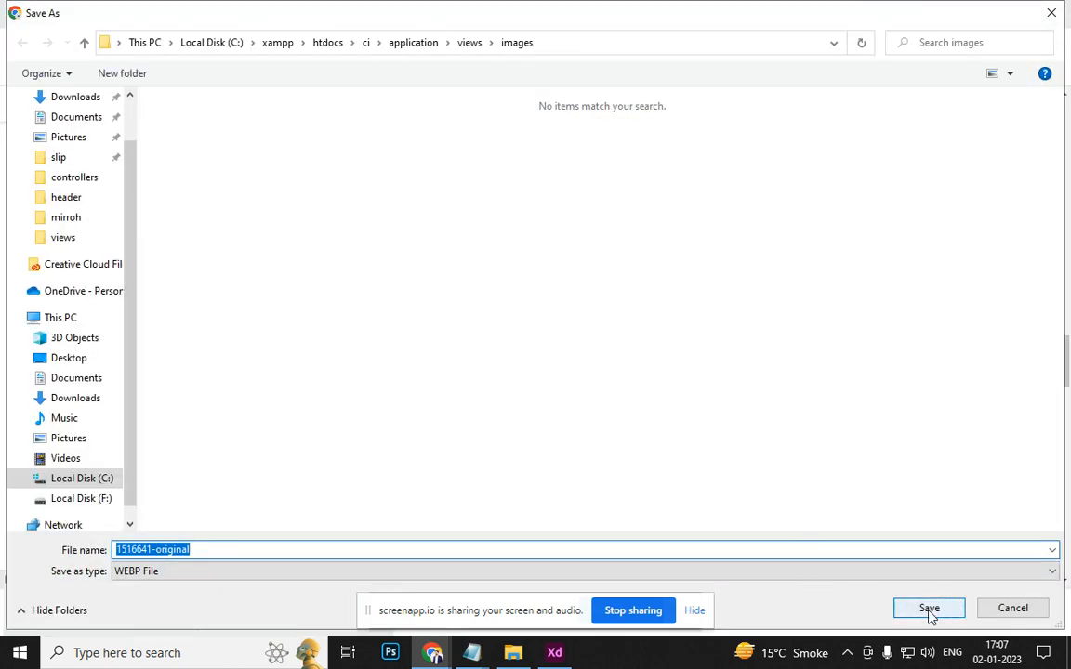
{"action": "left_click", "coordinate": [997, 608]}
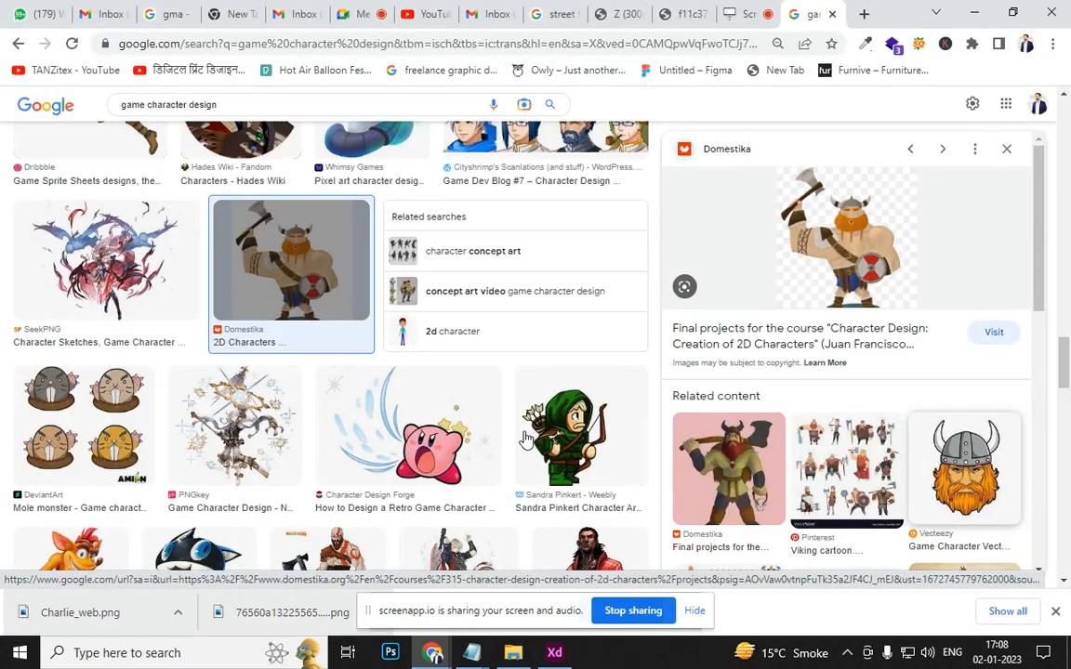
Find the Brown Dust woman in the blue dress on NicePNG and save her transparent PNG to the images folder
{"action": "scroll", "coordinate": [526, 438], "scroll_direction": "down", "scroll_amount": 3}
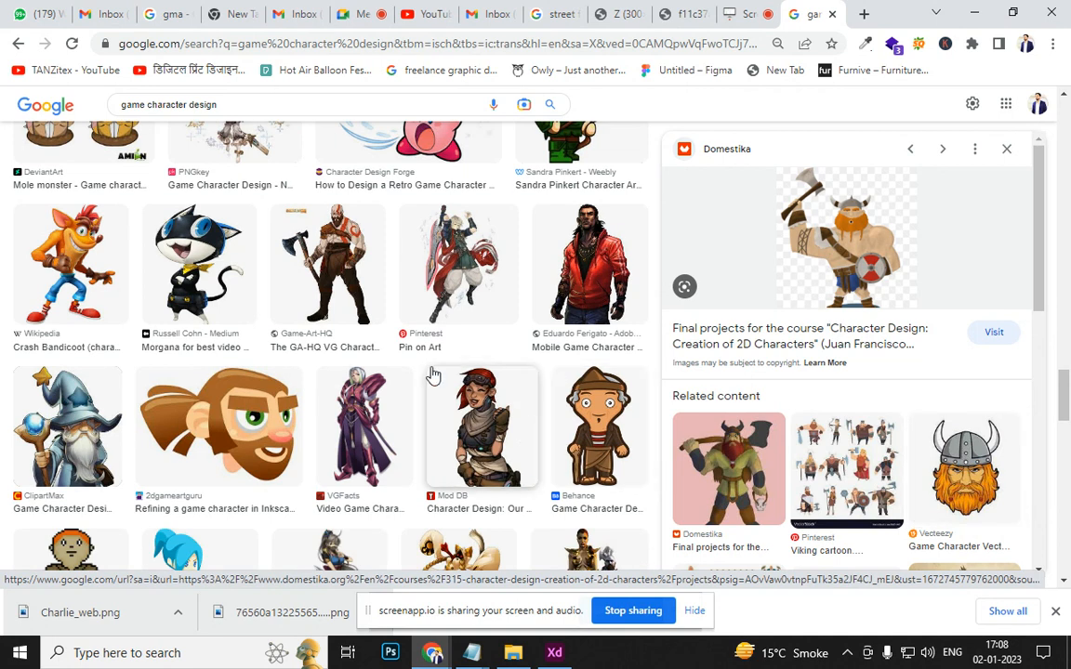
{"action": "left_click", "coordinate": [365, 291]}
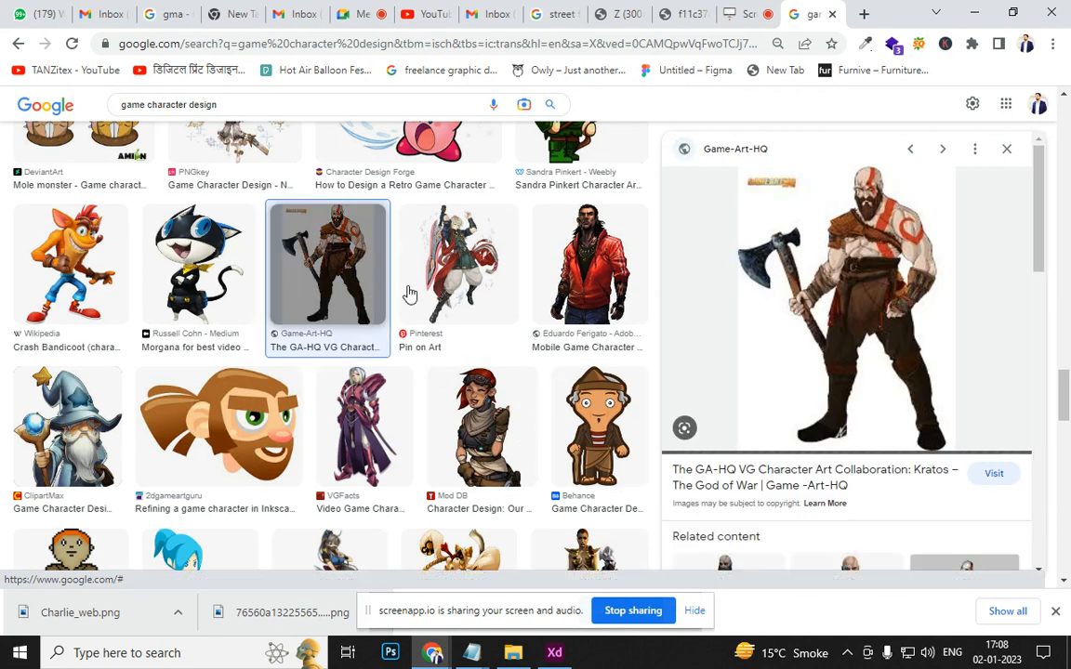
{"action": "scroll", "coordinate": [511, 302], "scroll_direction": "down", "scroll_amount": 3}
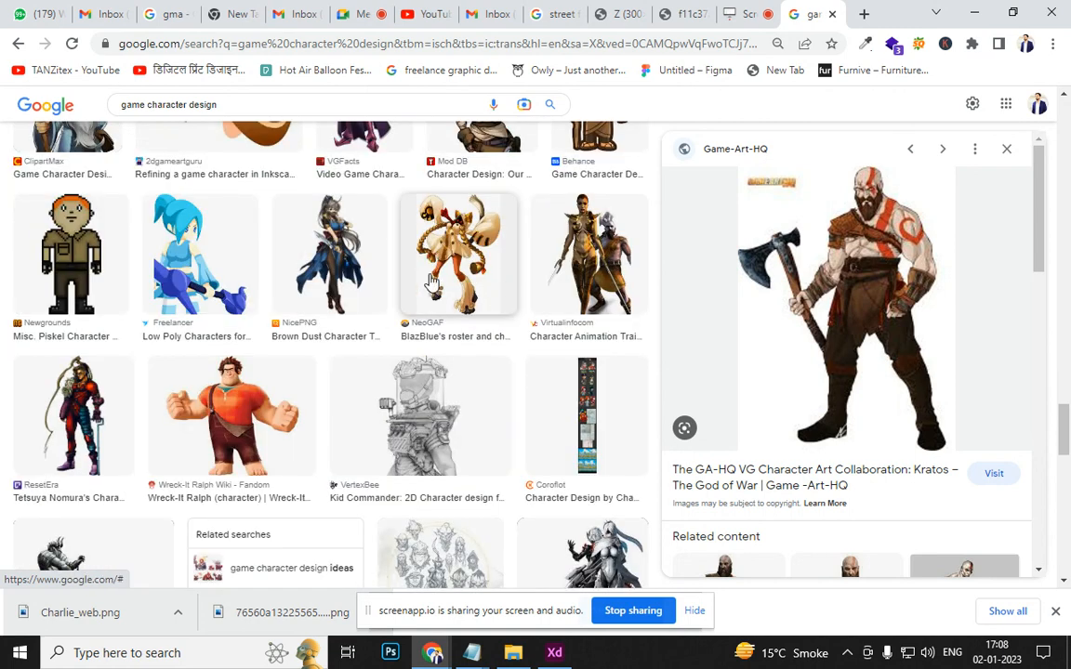
{"action": "left_click", "coordinate": [358, 287]}
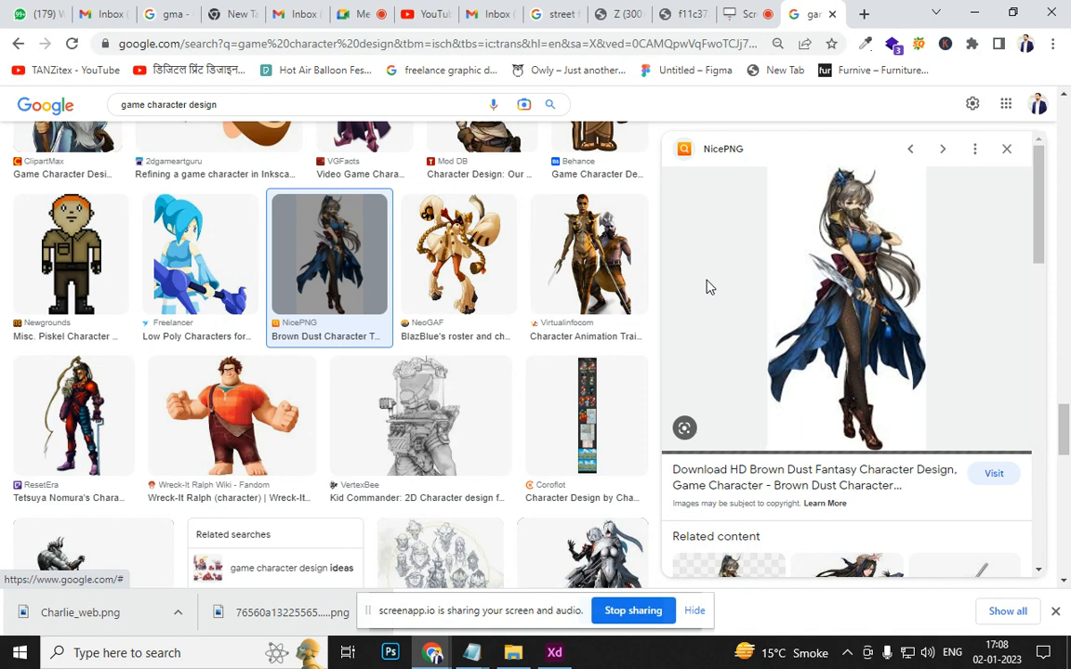
{"action": "right_click", "coordinate": [831, 273]}
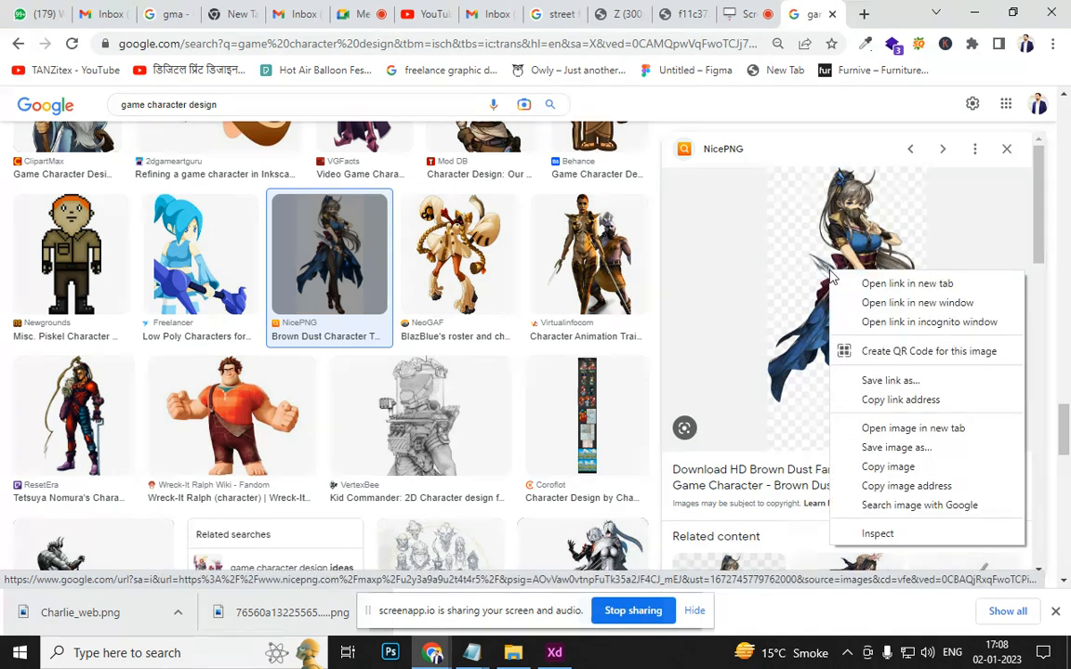
{"action": "left_click", "coordinate": [908, 469]}
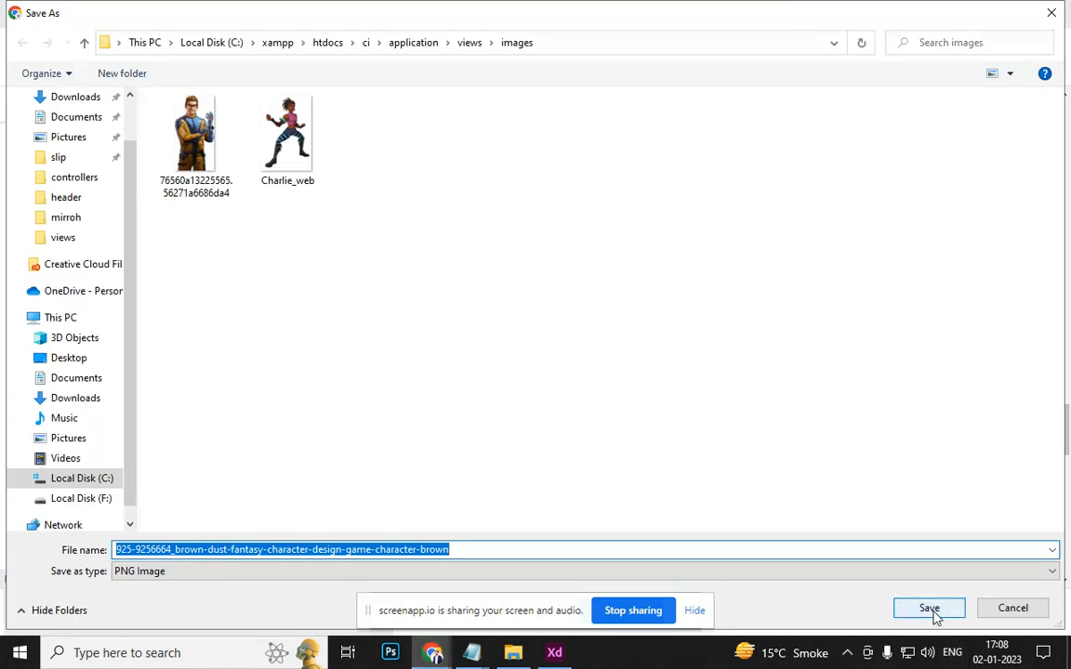
{"action": "left_click", "coordinate": [930, 608]}
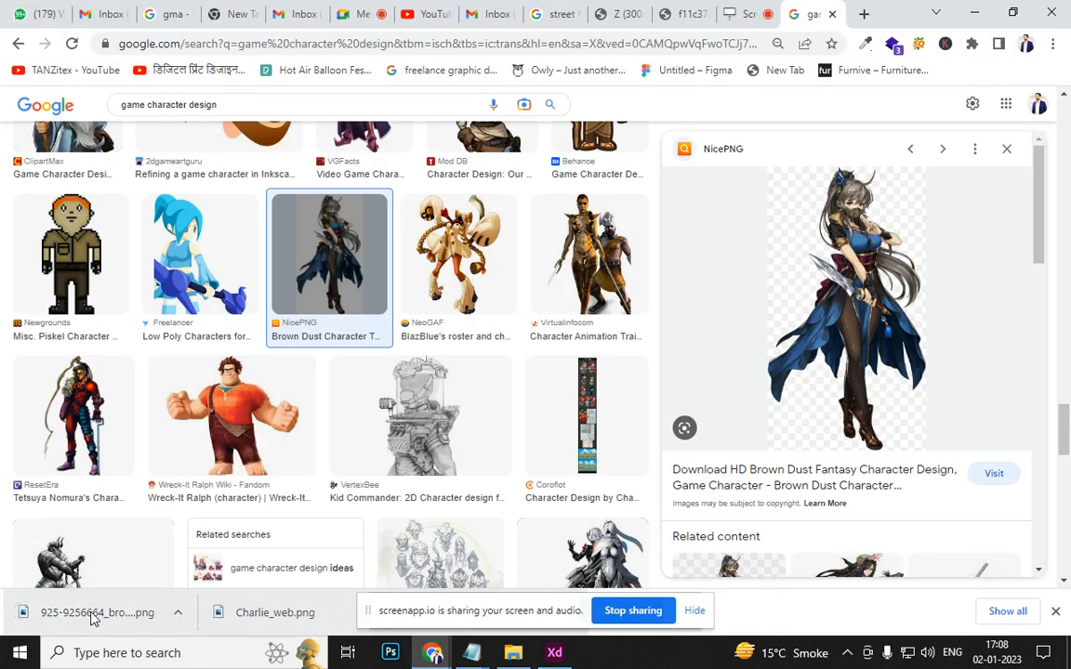
Import the downloaded Brown Dust character into Adobe XD, scale it to 430 × 770 and place it on the artboard's left side at X 50, Y 231
{"action": "left_click_drag", "start_coordinate": [88, 614], "coordinate": [450, 302]}
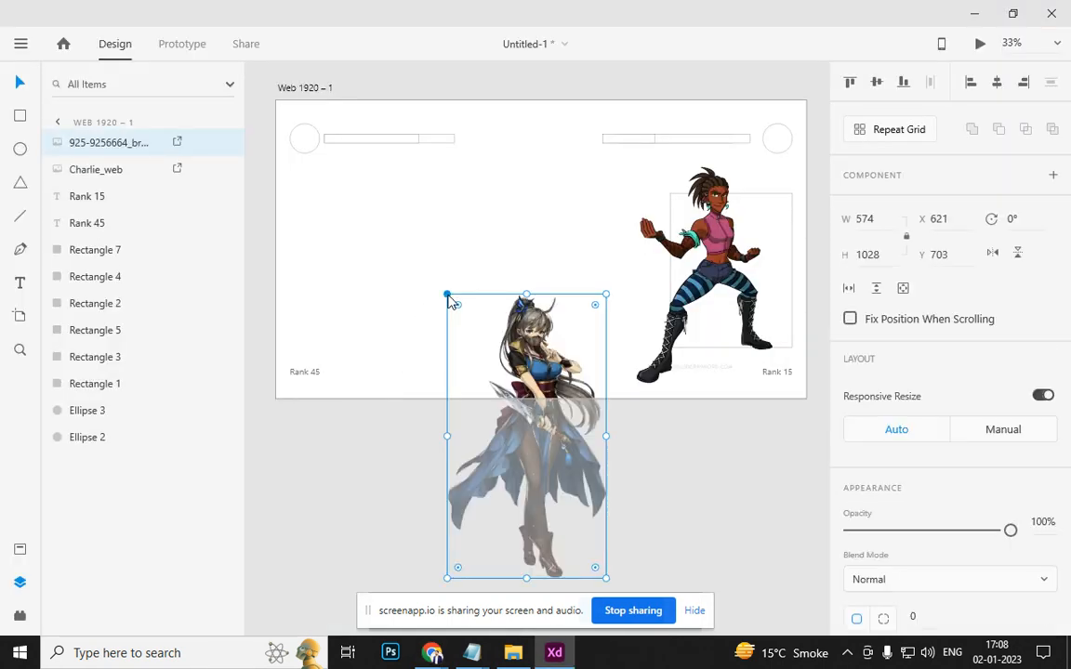
{"action": "left_click_drag", "start_coordinate": [532, 399], "coordinate": [449, 212]}
{"action": "left_click_drag", "start_coordinate": [522, 106], "coordinate": [500, 146]}
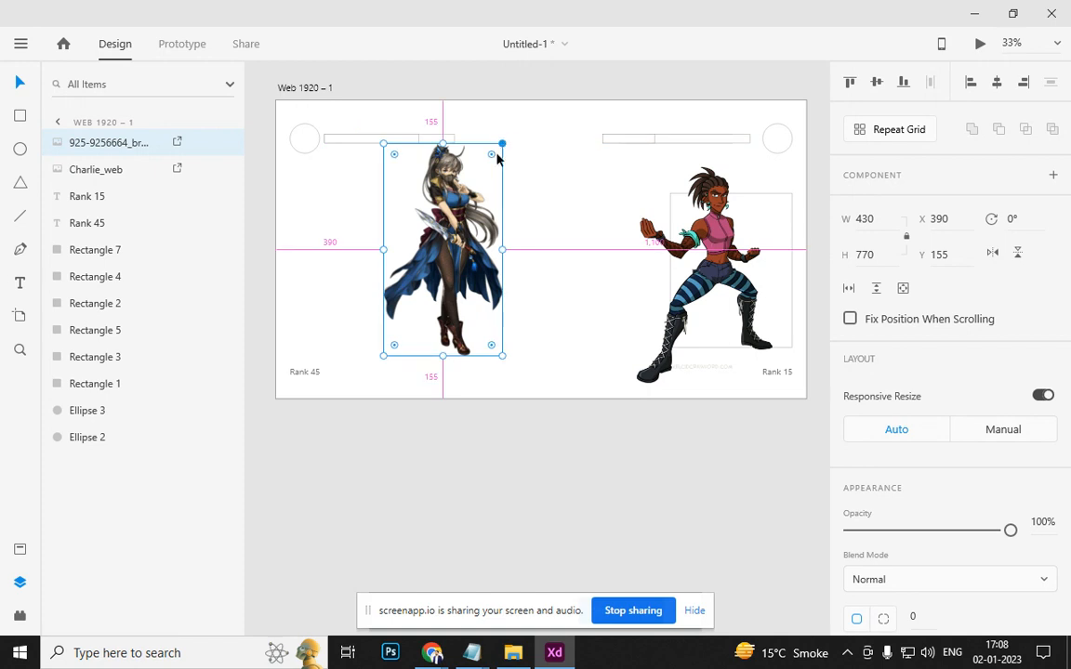
{"action": "left_click_drag", "start_coordinate": [457, 251], "coordinate": [363, 269]}
Delete the frame rectangle behind the right character
{"action": "left_click", "coordinate": [790, 265]}
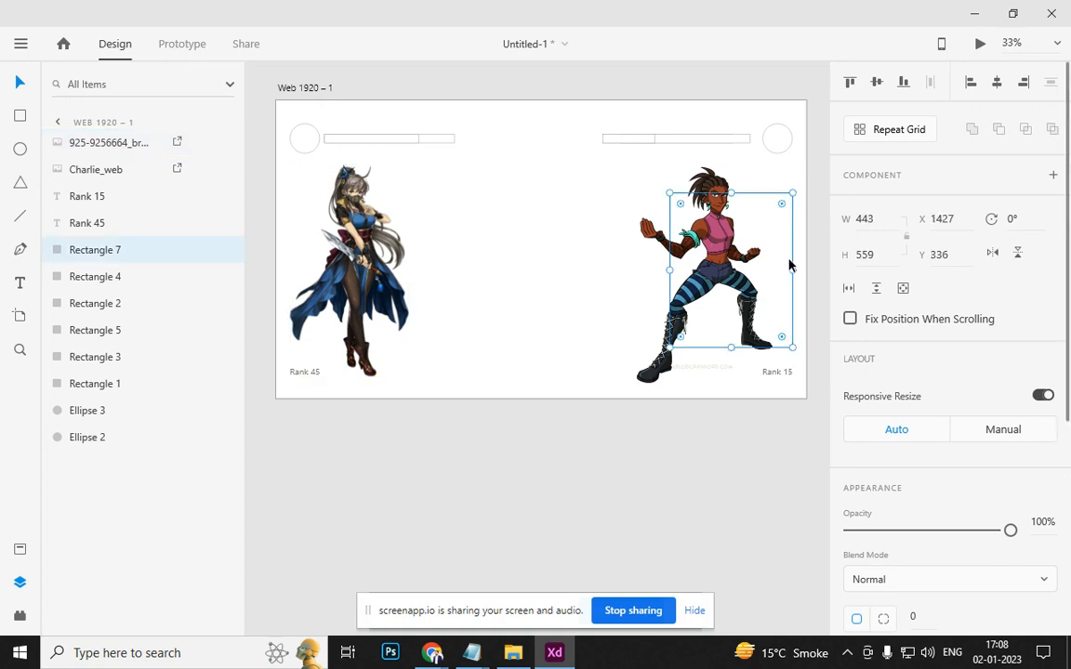
{"action": "key", "text": "Delete"}
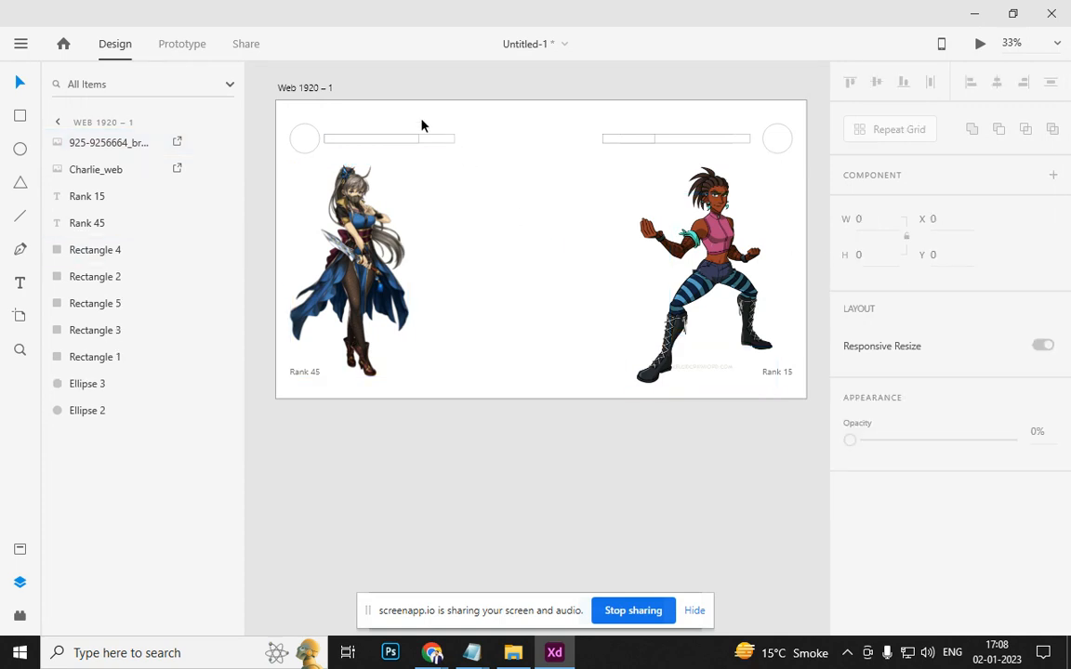
Fill the Web 1920 – 1 artboard with dark red #1D0808 and turn the fill into a radial gradient
{"action": "left_click", "coordinate": [294, 90]}
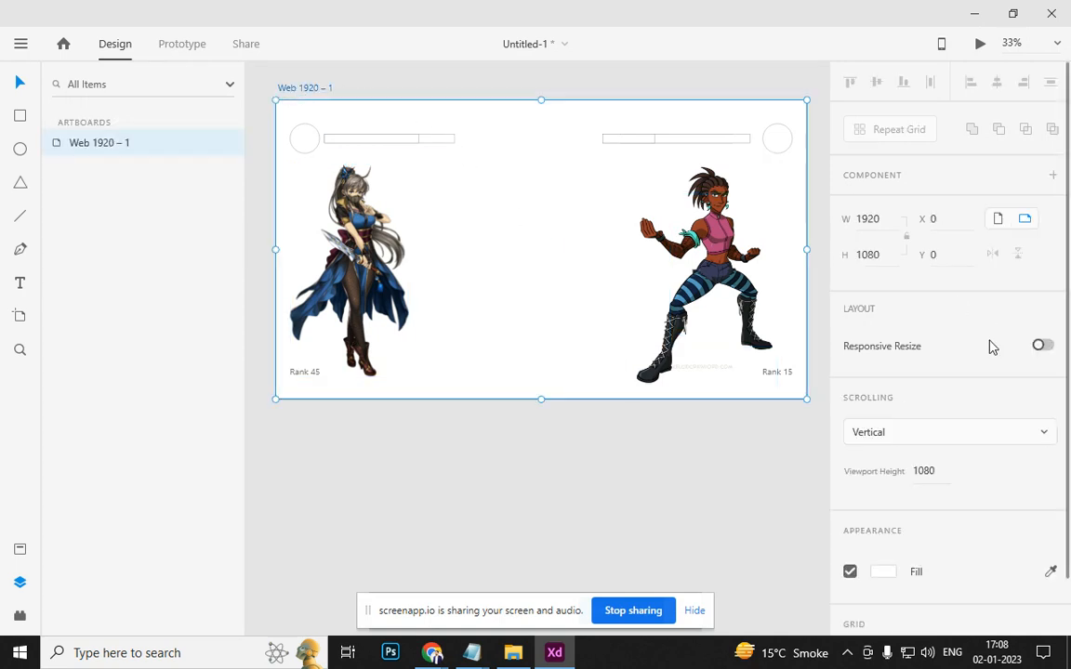
{"action": "scroll", "coordinate": [939, 405], "scroll_direction": "down", "scroll_amount": 2}
{"action": "left_click", "coordinate": [883, 511]}
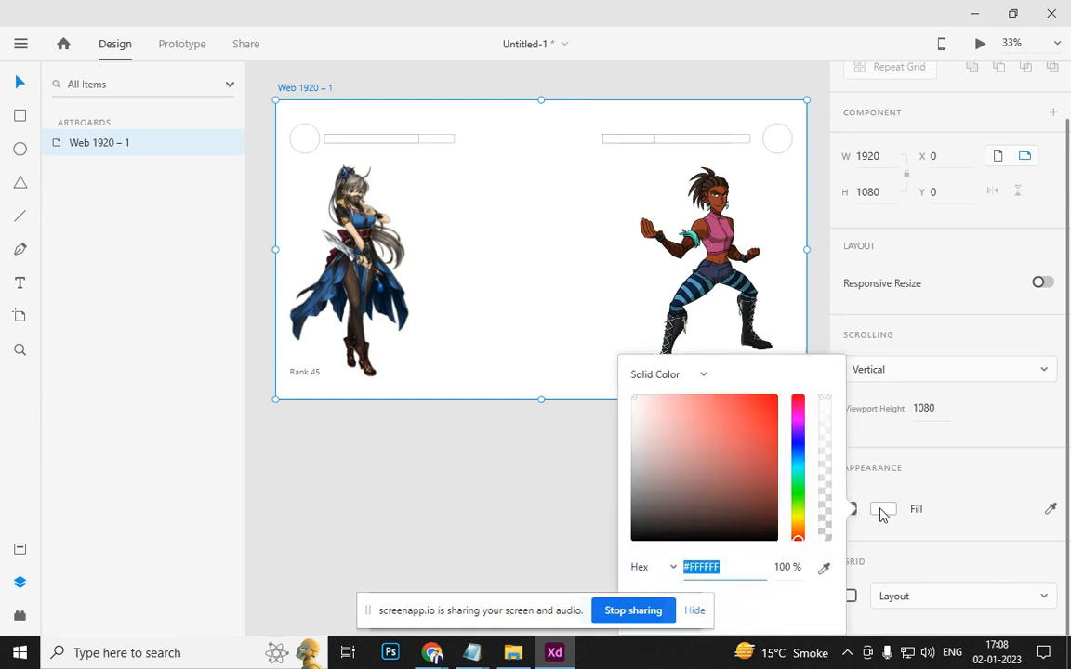
{"action": "left_click", "coordinate": [734, 532]}
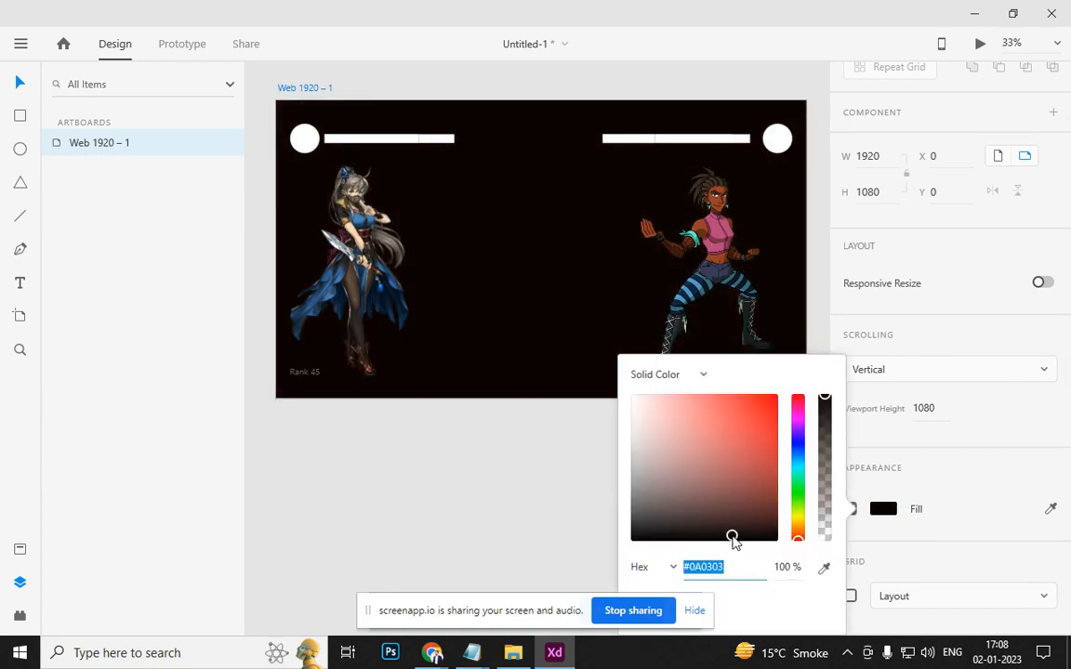
{"action": "left_click_drag", "start_coordinate": [734, 531], "coordinate": [738, 524]}
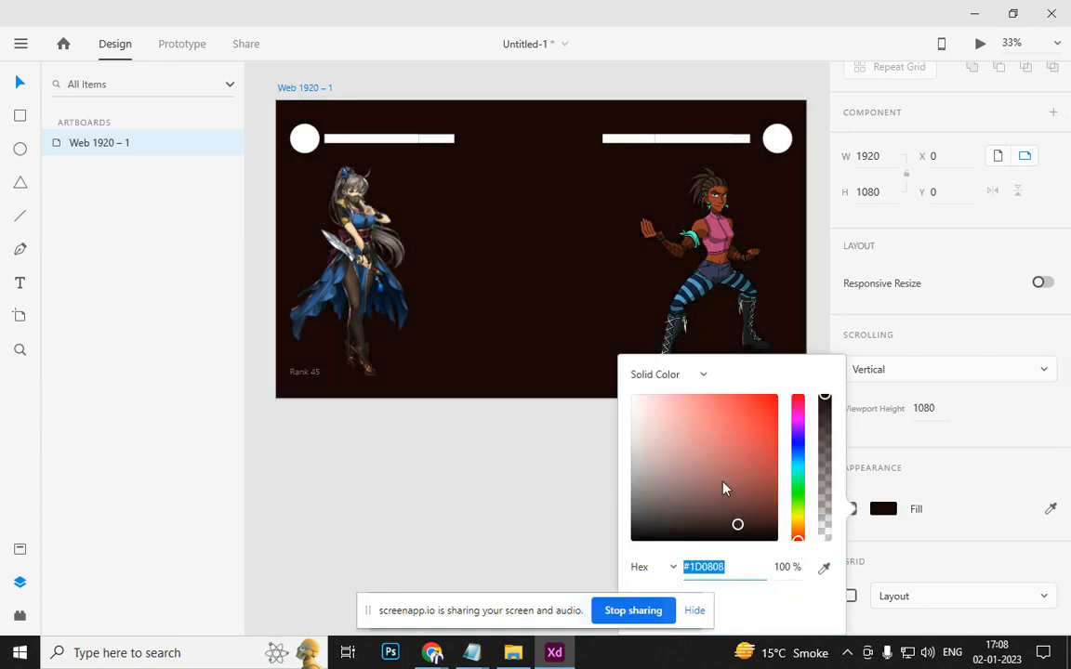
{"action": "left_click", "coordinate": [704, 375]}
{"action": "left_click", "coordinate": [695, 409]}
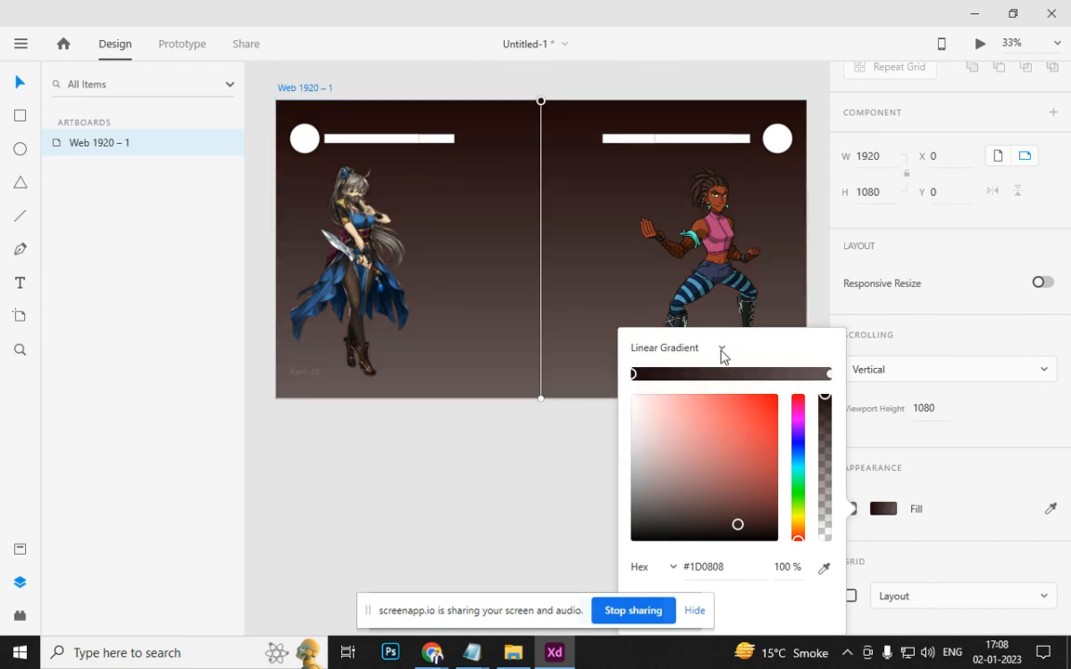
{"action": "left_click", "coordinate": [721, 349]}
{"action": "left_click", "coordinate": [712, 382]}
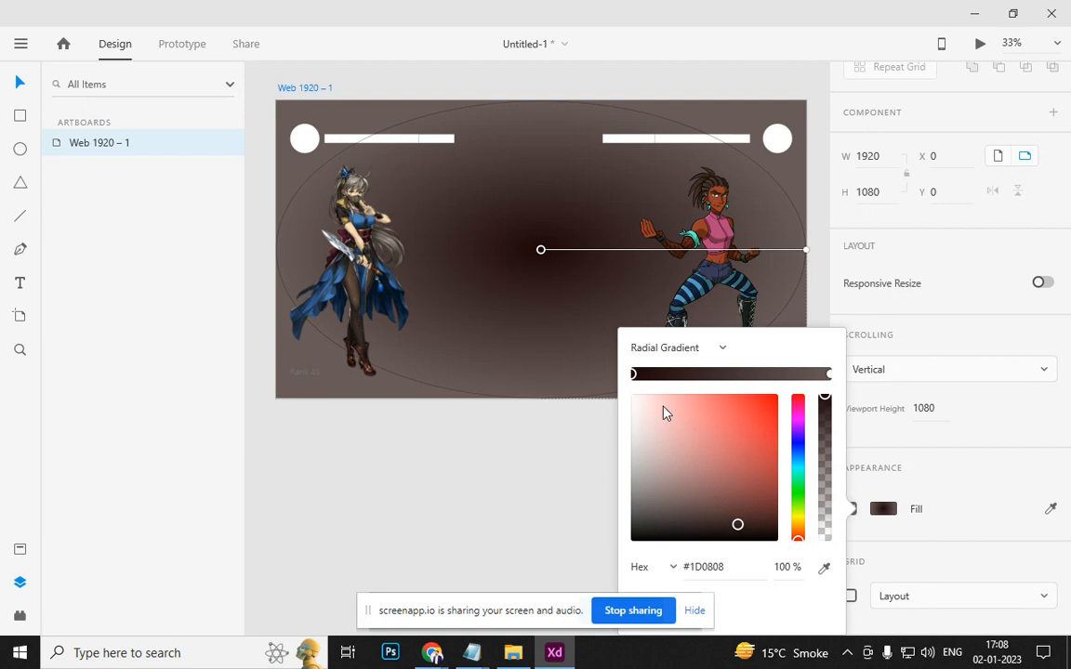
Set the radial gradient's centre to red #FF0A0A and its outer colour to black #000000, and spread it beyond the artboard's edges
{"action": "left_click_drag", "start_coordinate": [741, 523], "coordinate": [763, 382]}
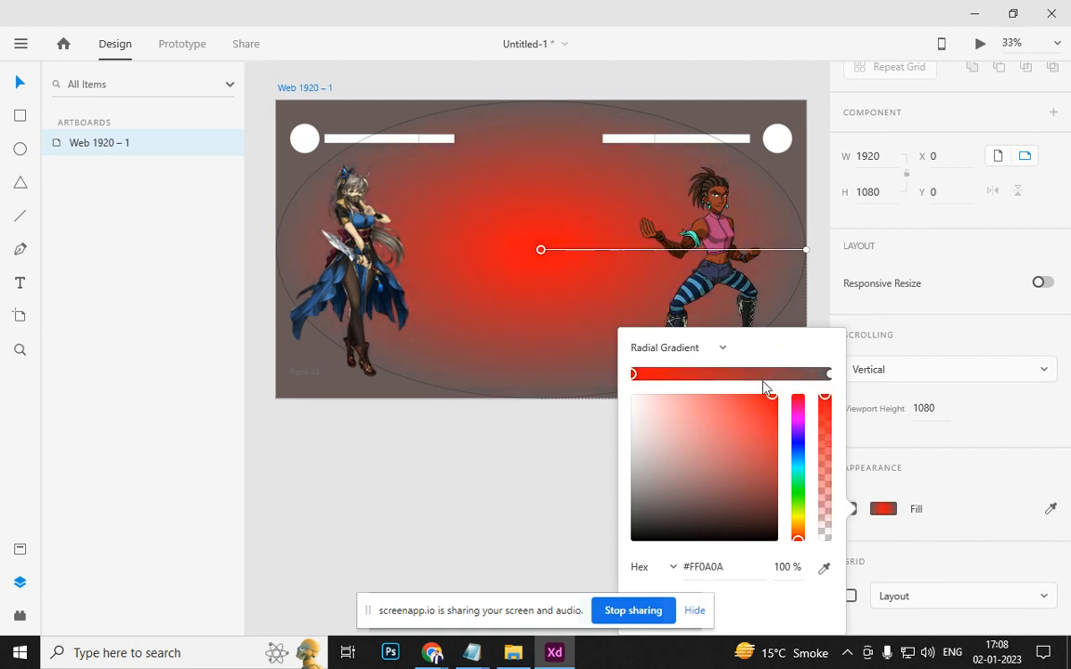
{"action": "left_click_drag", "start_coordinate": [807, 252], "coordinate": [727, 251]}
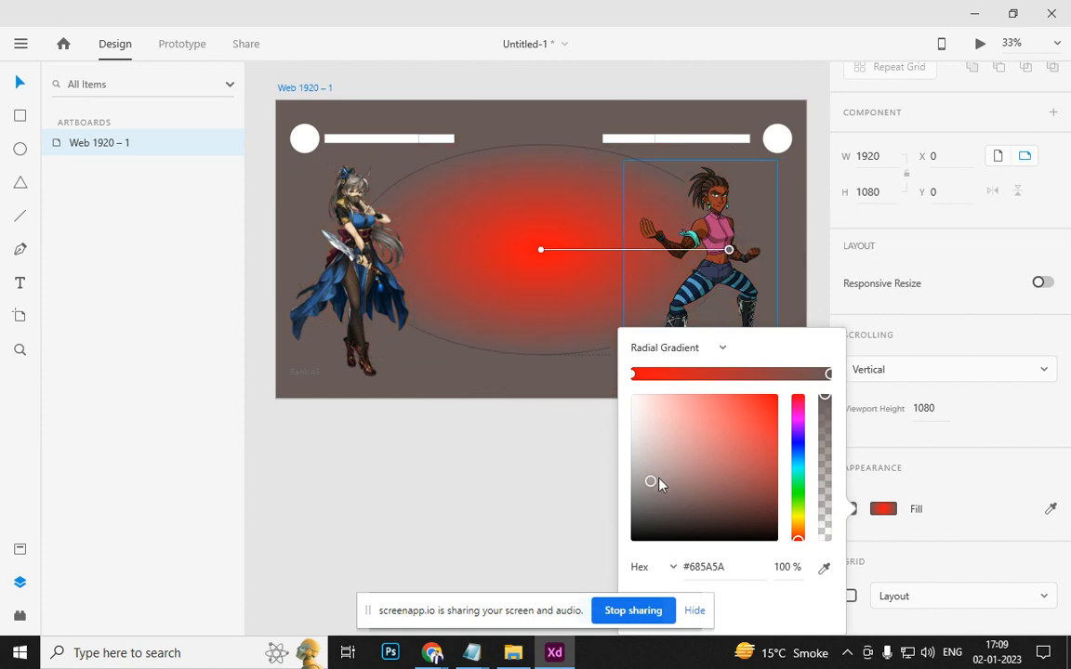
{"action": "left_click_drag", "start_coordinate": [652, 482], "coordinate": [633, 579]}
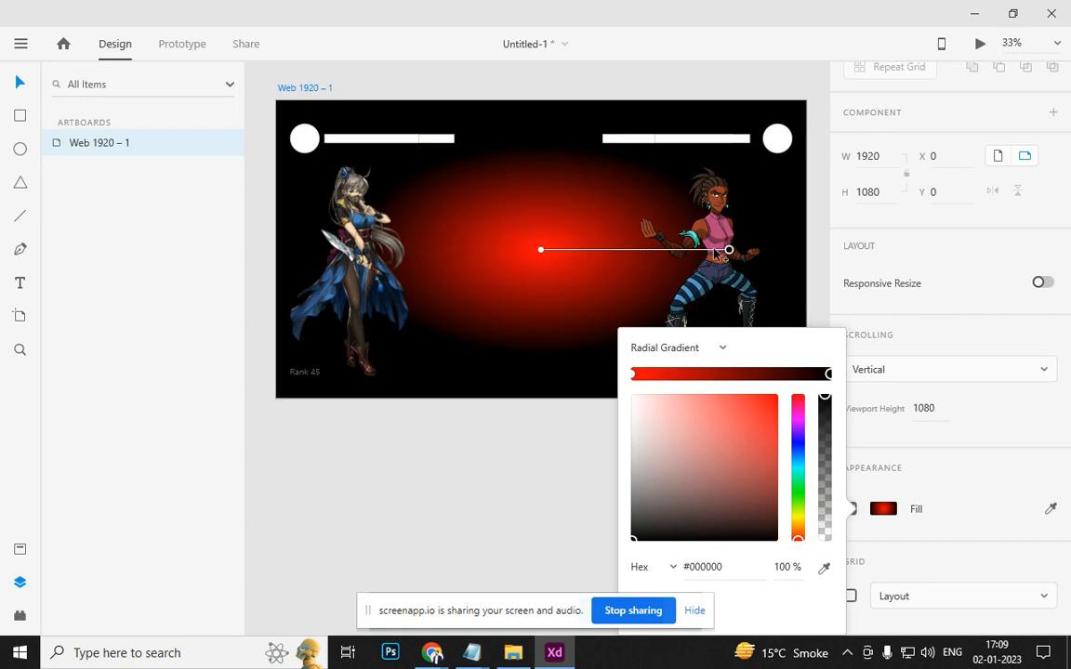
{"action": "left_click_drag", "start_coordinate": [725, 249], "coordinate": [643, 266]}
{"action": "left_click_drag", "start_coordinate": [453, 262], "coordinate": [492, 244]}
Change the centre colour of the artboard's radial gradient to dark blue #14237F
{"action": "left_click", "coordinate": [525, 232]}
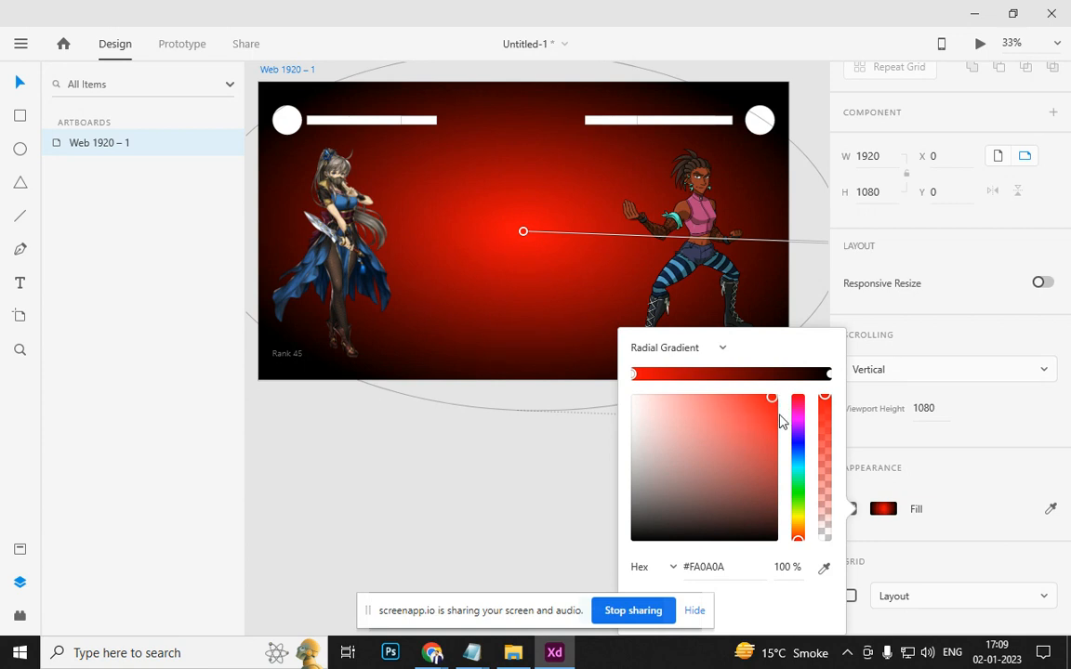
{"action": "left_click_drag", "start_coordinate": [751, 444], "coordinate": [803, 449]}
{"action": "left_click", "coordinate": [800, 445]}
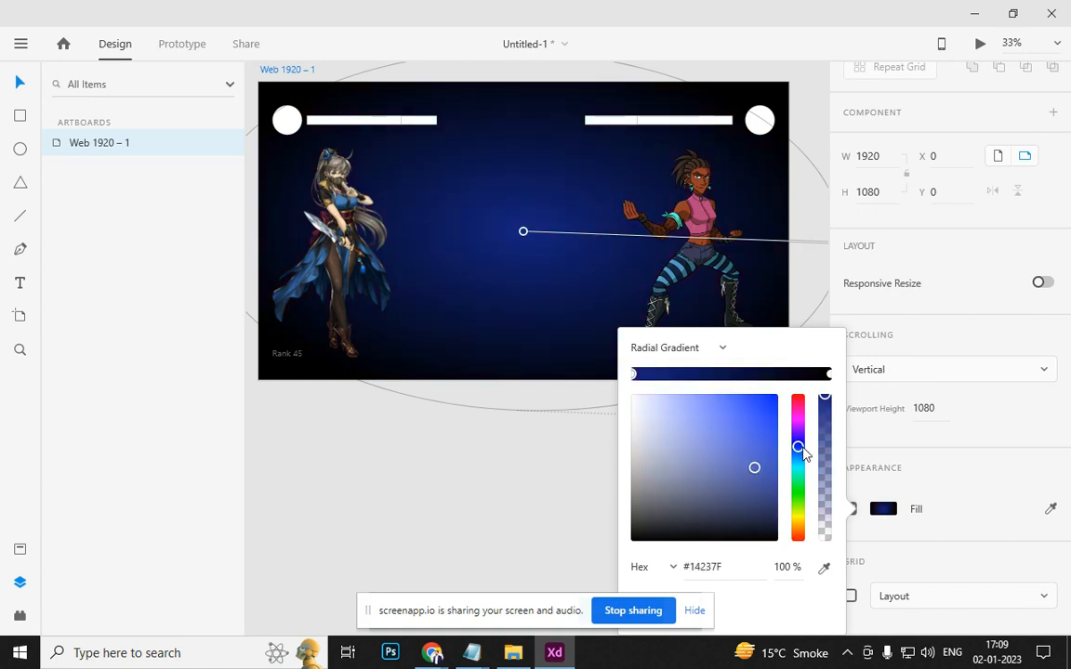
{"action": "left_click", "coordinate": [826, 300]}
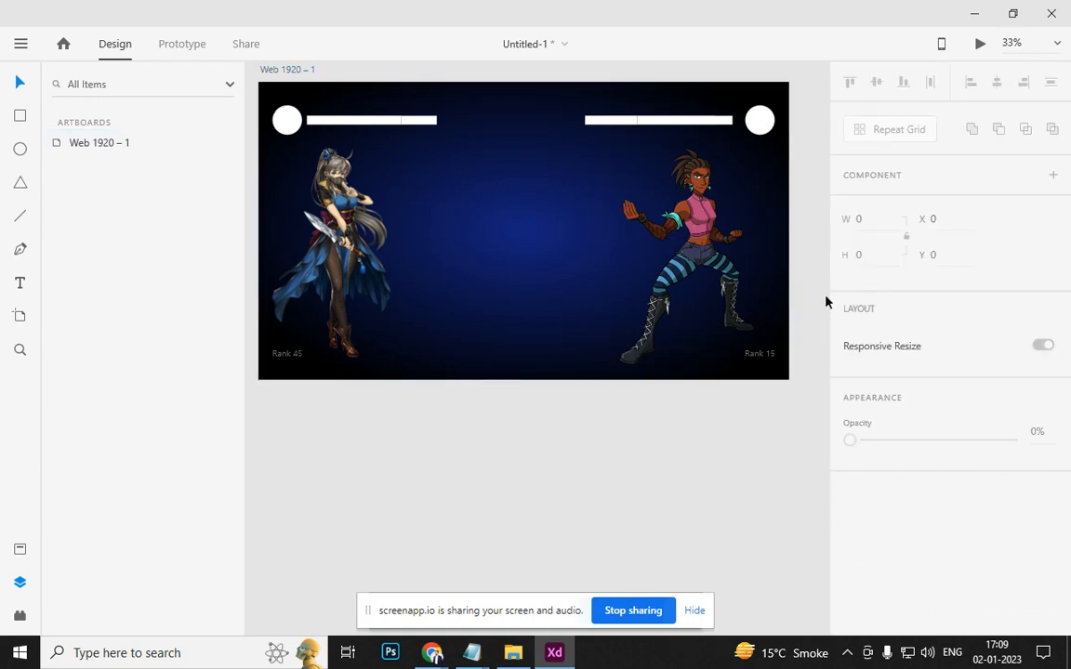
Change the Rank 15 label's fill colour to white
{"action": "scroll", "coordinate": [757, 353], "scroll_direction": "up", "scroll_amount": 5}
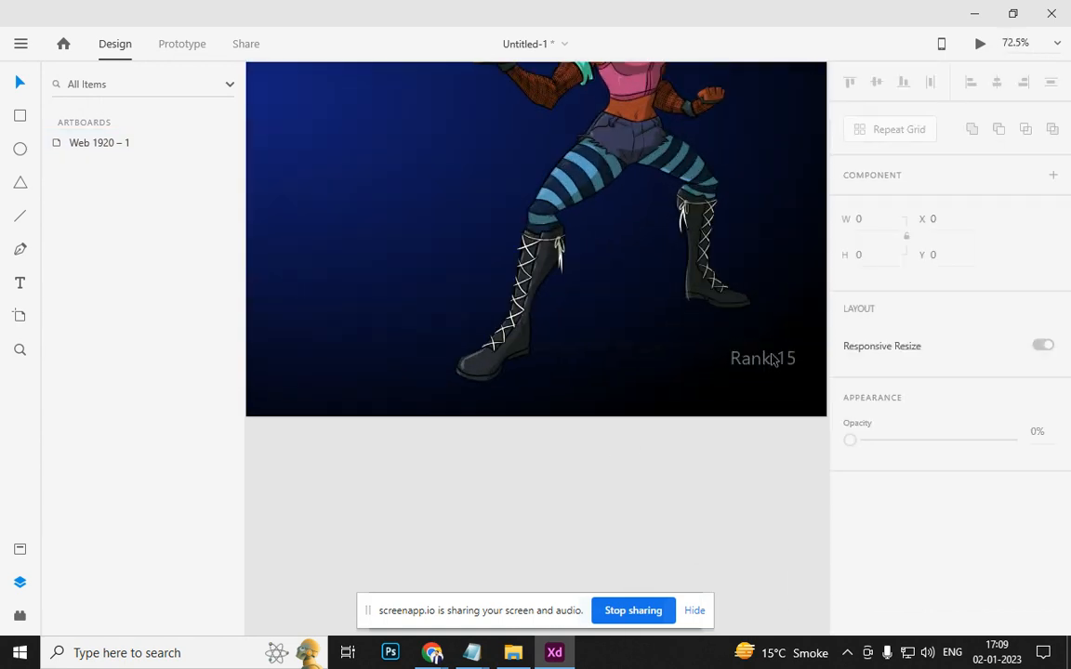
{"action": "left_click", "coordinate": [772, 370]}
{"action": "scroll", "coordinate": [888, 488], "scroll_direction": "down", "scroll_amount": 5}
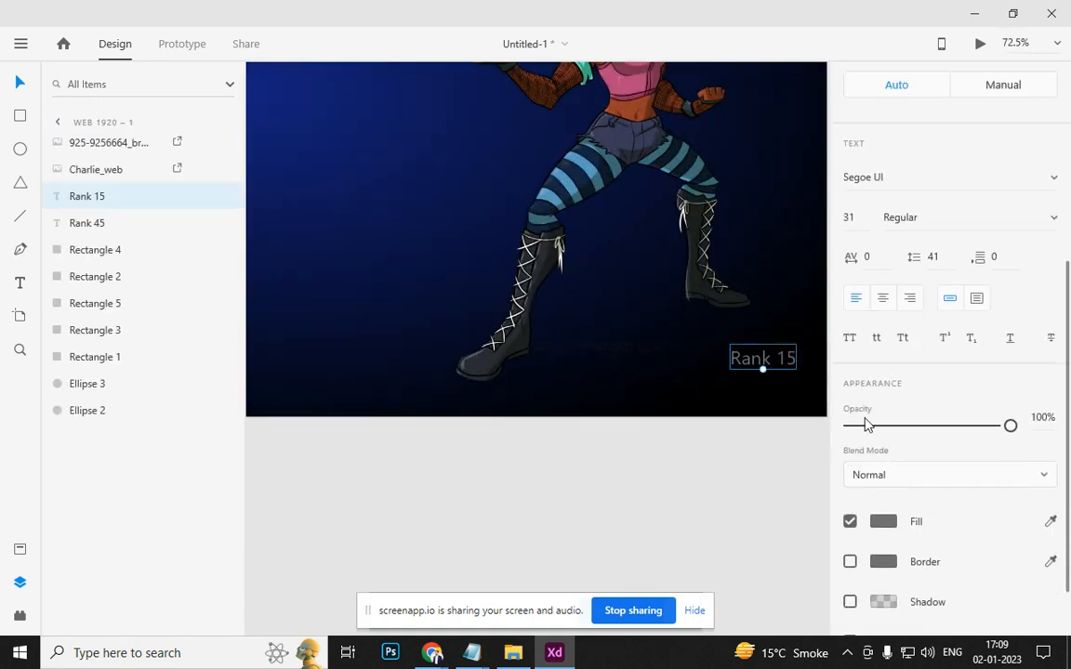
{"action": "left_click", "coordinate": [883, 448]}
{"action": "left_click", "coordinate": [633, 332]}
{"action": "left_click", "coordinate": [478, 497]}
Change the Rank 45 label's fill colour to white
{"action": "left_click_drag", "start_coordinate": [418, 491], "coordinate": [779, 503]}
{"action": "left_click_drag", "start_coordinate": [350, 505], "coordinate": [612, 516]}
{"action": "left_click", "coordinate": [408, 406]}
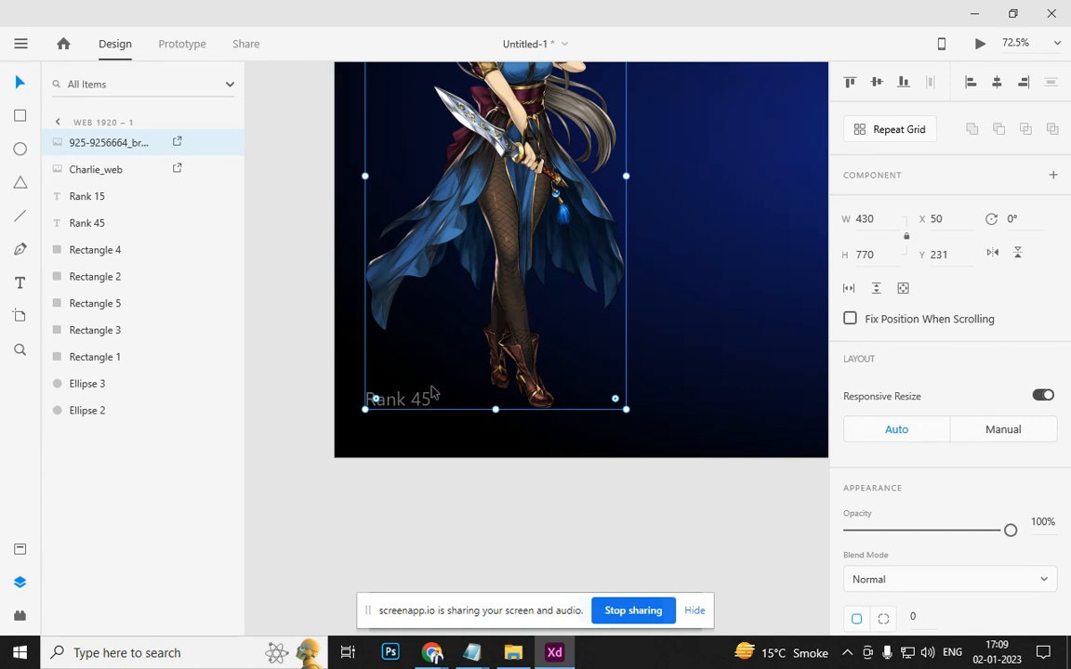
{"action": "left_click", "coordinate": [400, 405]}
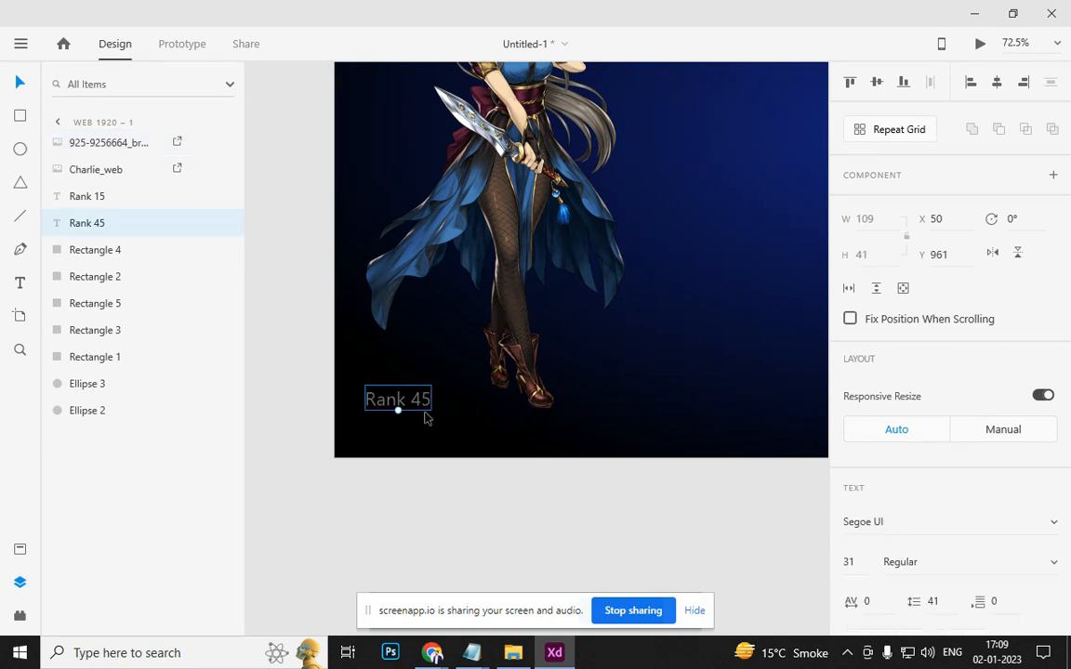
{"action": "scroll", "coordinate": [999, 530], "scroll_direction": "down", "scroll_amount": 5}
{"action": "left_click", "coordinate": [884, 445]}
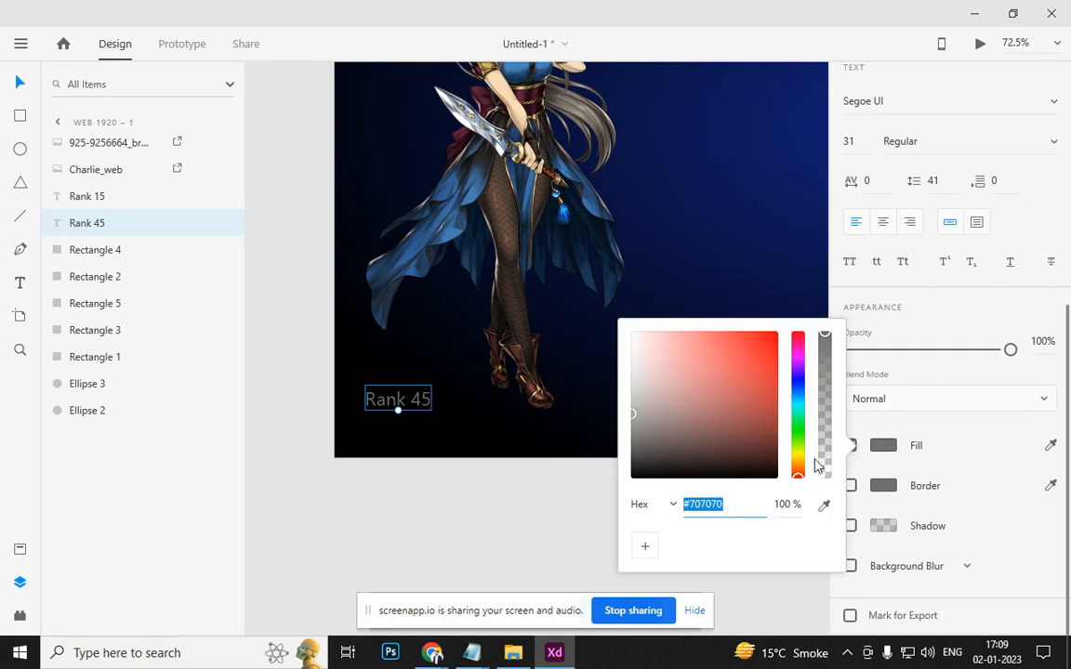
{"action": "left_click", "coordinate": [632, 332]}
{"action": "left_click", "coordinate": [492, 526]}
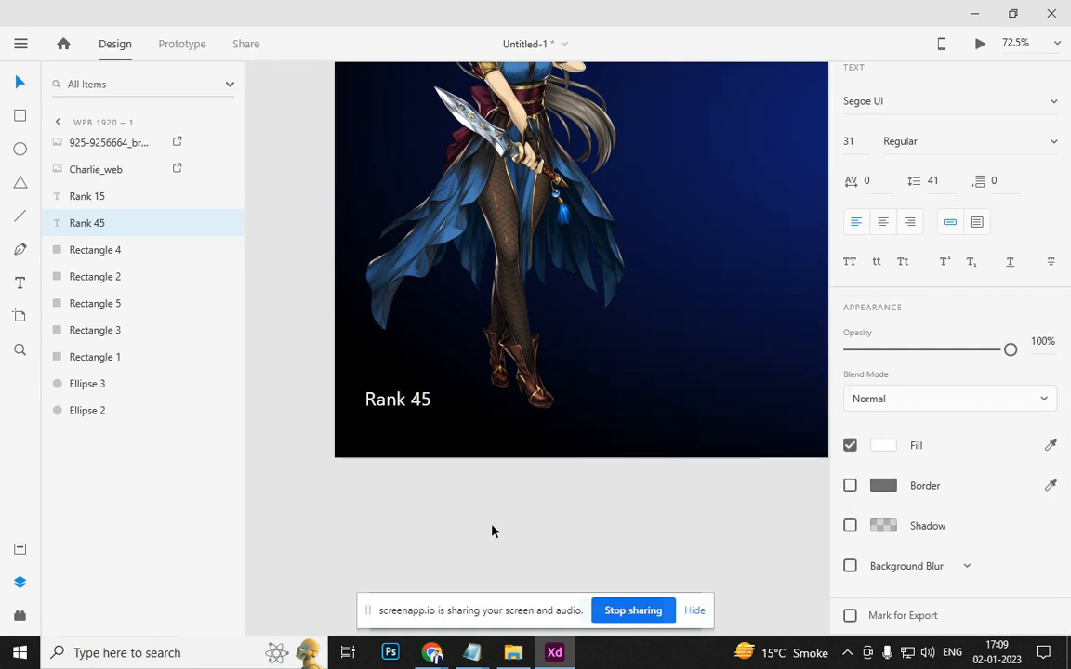
{"action": "left_click", "coordinate": [492, 526]}
Fill the front rectangle of the left health bar, Rectangle 2, with green #32BC45
{"action": "scroll", "coordinate": [492, 526], "scroll_direction": "down", "scroll_amount": 4}
{"action": "left_click_drag", "start_coordinate": [553, 509], "coordinate": [510, 473]}
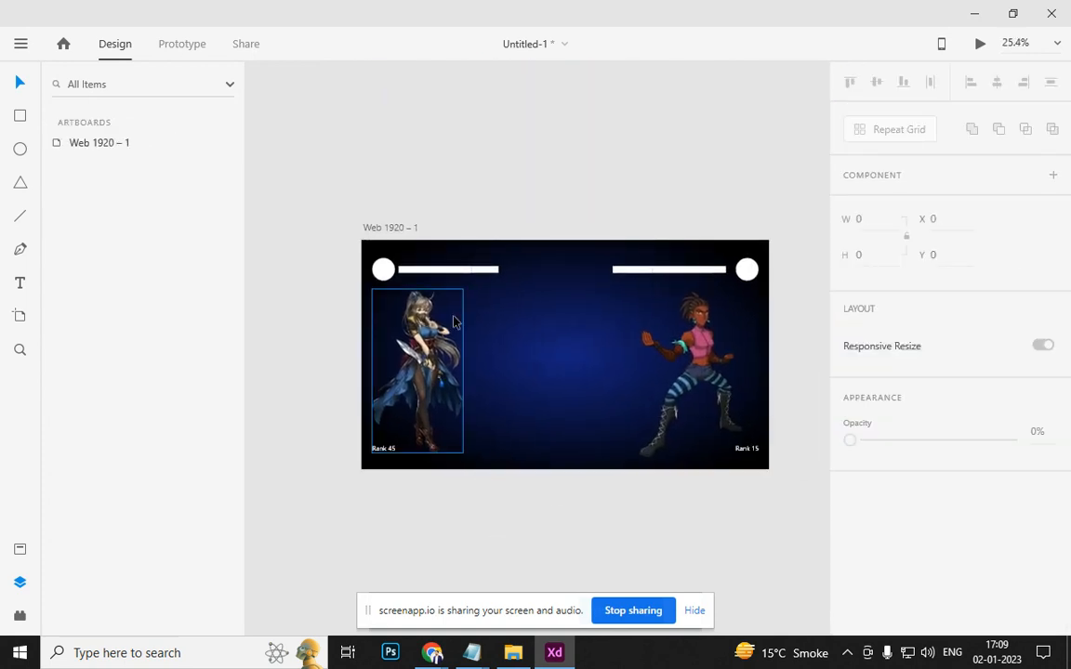
{"action": "scroll", "coordinate": [446, 268], "scroll_direction": "up", "scroll_amount": 1}
{"action": "left_click", "coordinate": [467, 273]}
{"action": "scroll", "coordinate": [467, 273], "scroll_direction": "up", "scroll_amount": 3}
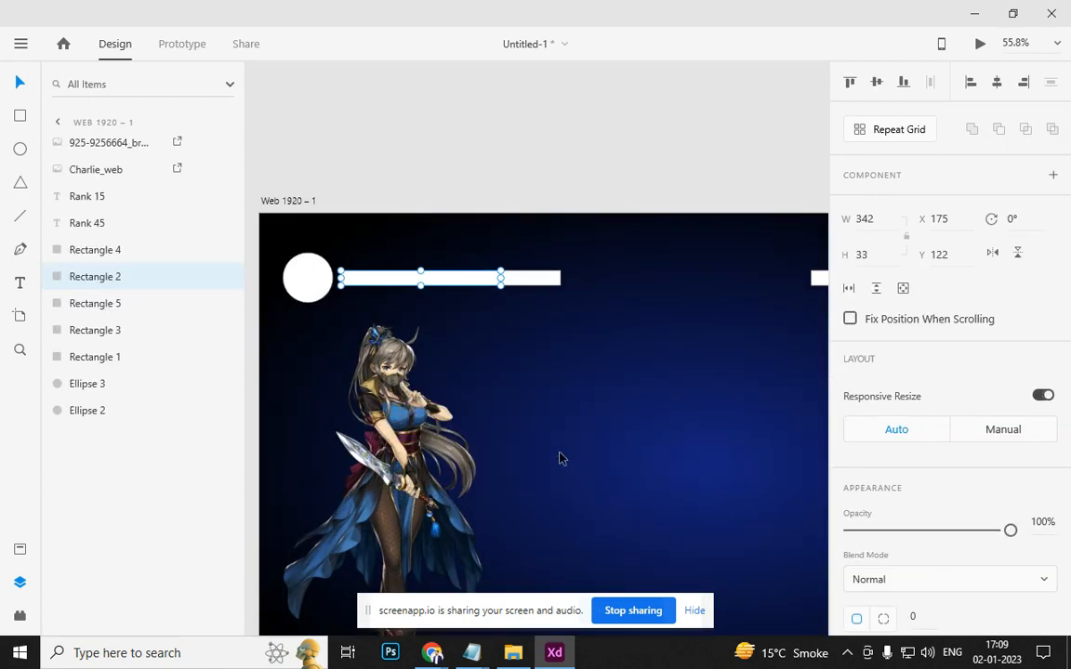
{"action": "scroll", "coordinate": [554, 487], "scroll_direction": "down", "scroll_amount": 4}
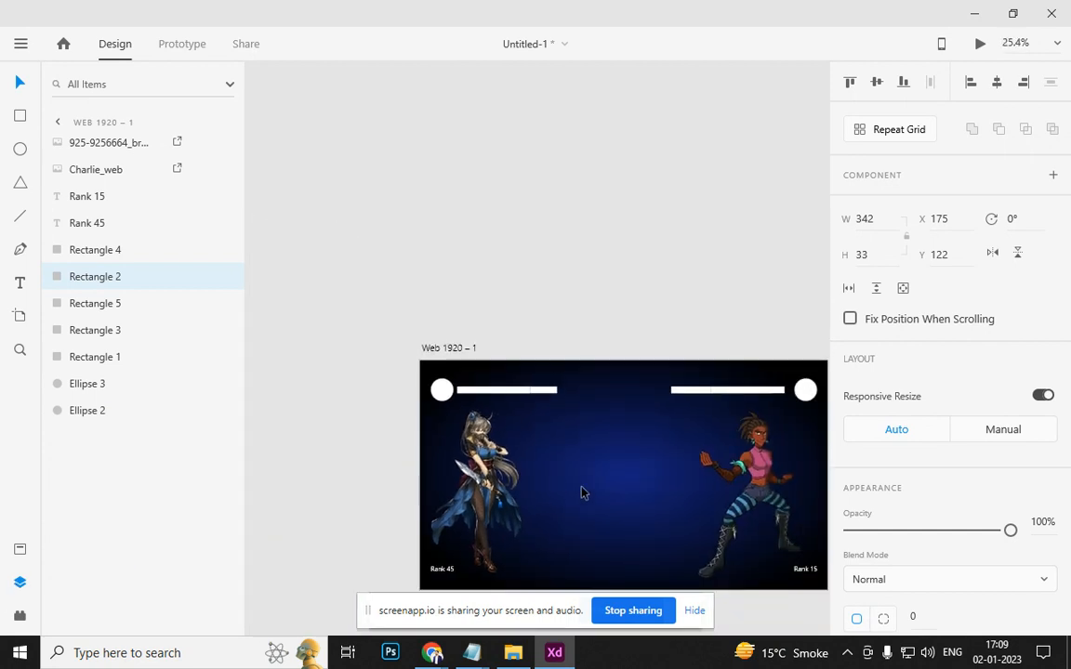
{"action": "scroll", "coordinate": [1004, 516], "scroll_direction": "down", "scroll_amount": 3}
{"action": "scroll", "coordinate": [989, 524], "scroll_direction": "down", "scroll_amount": 1}
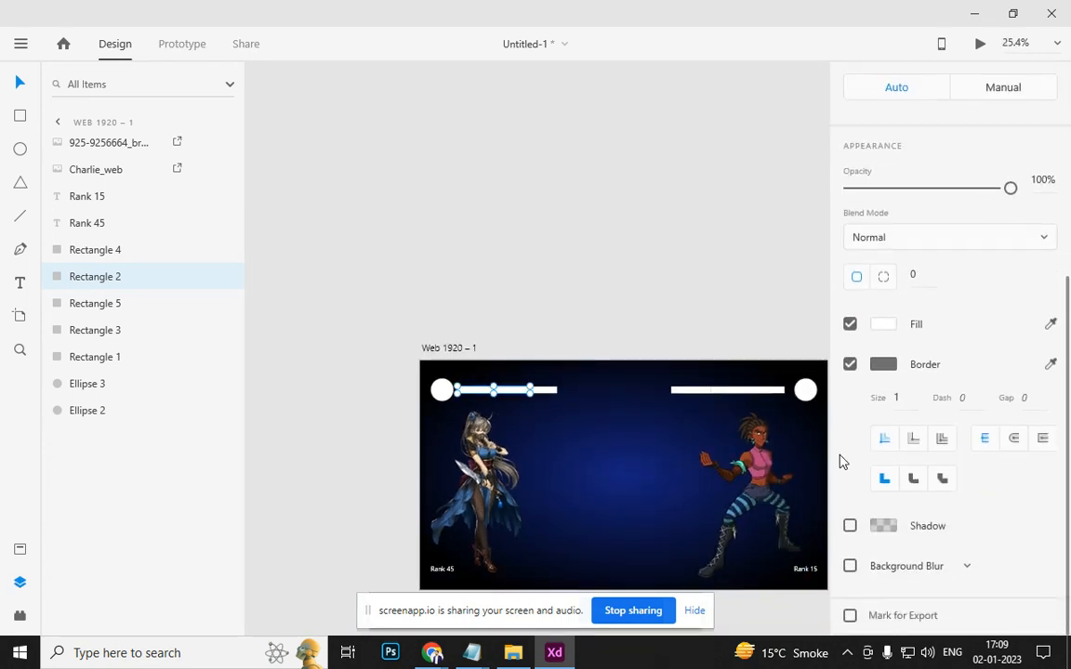
{"action": "left_click", "coordinate": [885, 327]}
{"action": "left_click", "coordinate": [796, 319]}
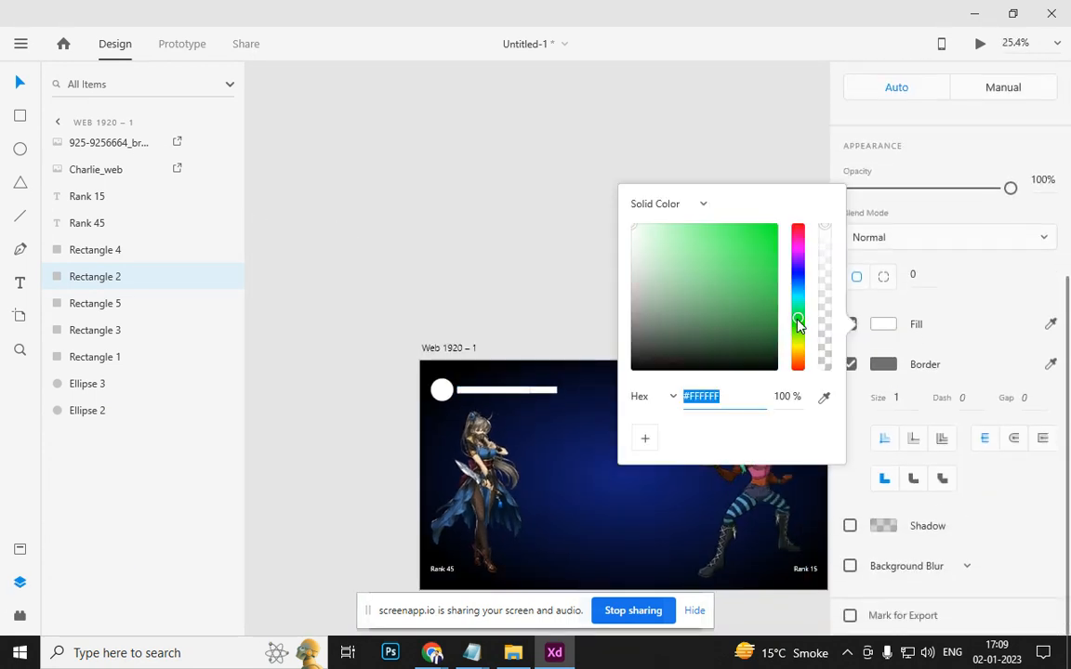
{"action": "left_click", "coordinate": [727, 289]}
{"action": "left_click", "coordinate": [739, 267]}
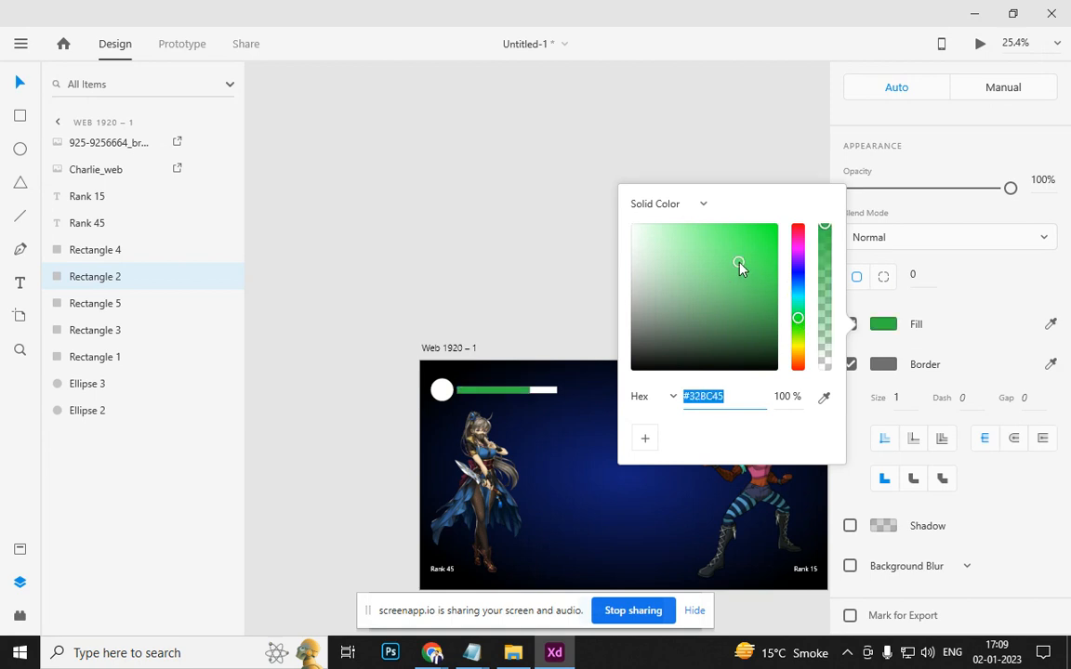
{"action": "left_click", "coordinate": [559, 339]}
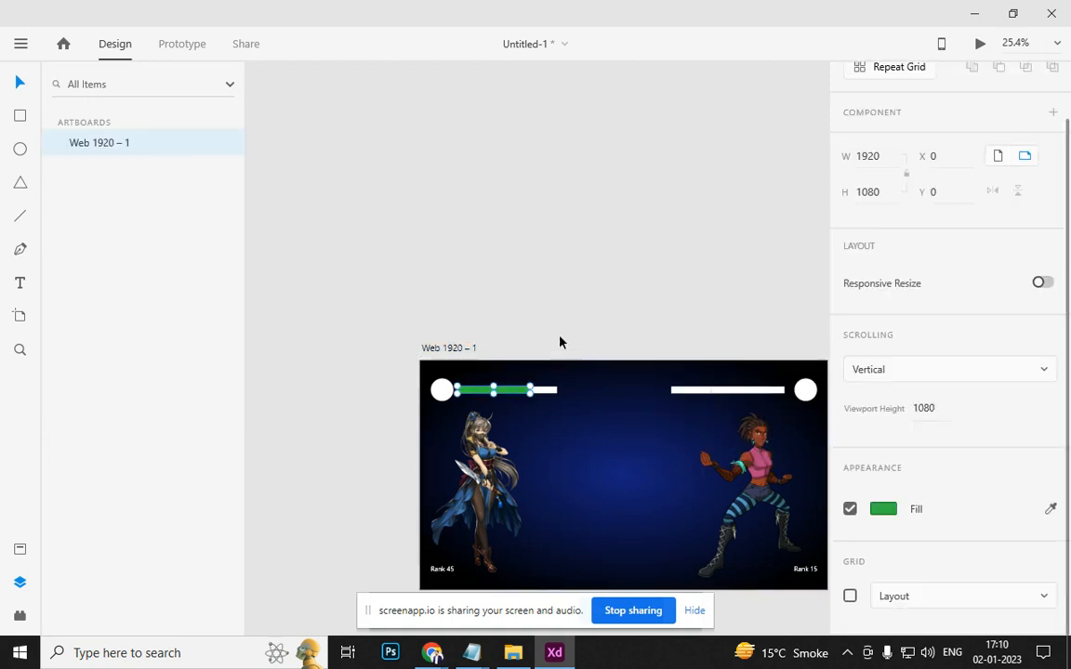
Fill the short front rectangle of the right health bar, Rectangle 4, with bright red
{"action": "left_click", "coordinate": [744, 395]}
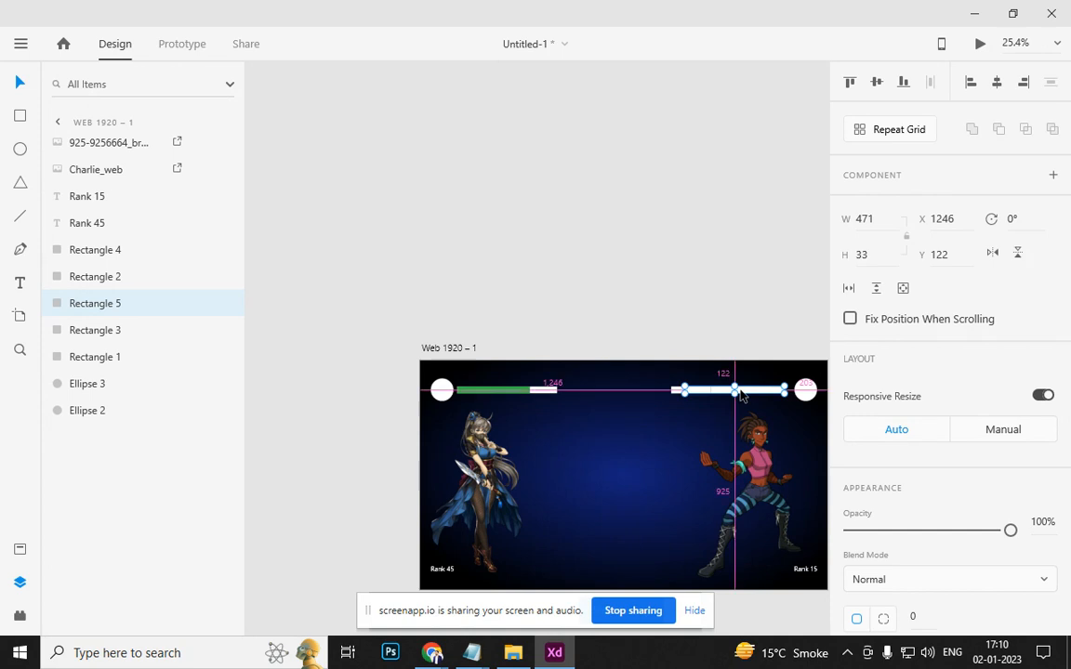
{"action": "scroll", "coordinate": [742, 394], "scroll_direction": "up", "scroll_amount": 5}
{"action": "left_click_drag", "start_coordinate": [639, 402], "coordinate": [644, 478]}
{"action": "key", "text": "ctrl+z"}
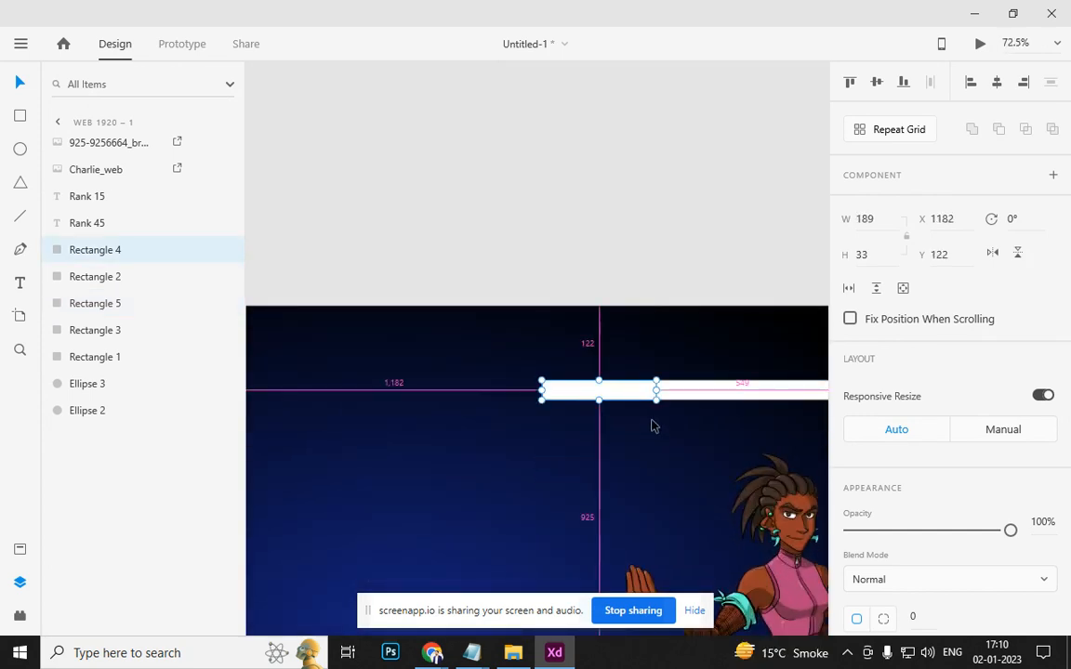
{"action": "scroll", "coordinate": [653, 426], "scroll_direction": "down", "scroll_amount": 5}
{"action": "scroll", "coordinate": [885, 344], "scroll_direction": "down", "scroll_amount": 4}
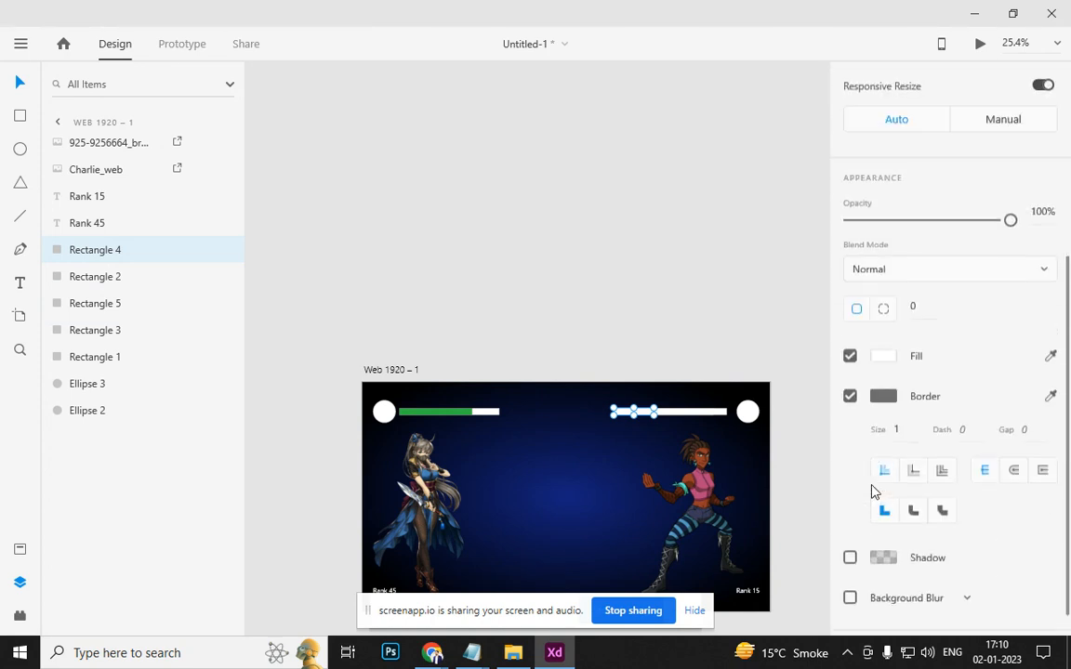
{"action": "left_click", "coordinate": [889, 329]}
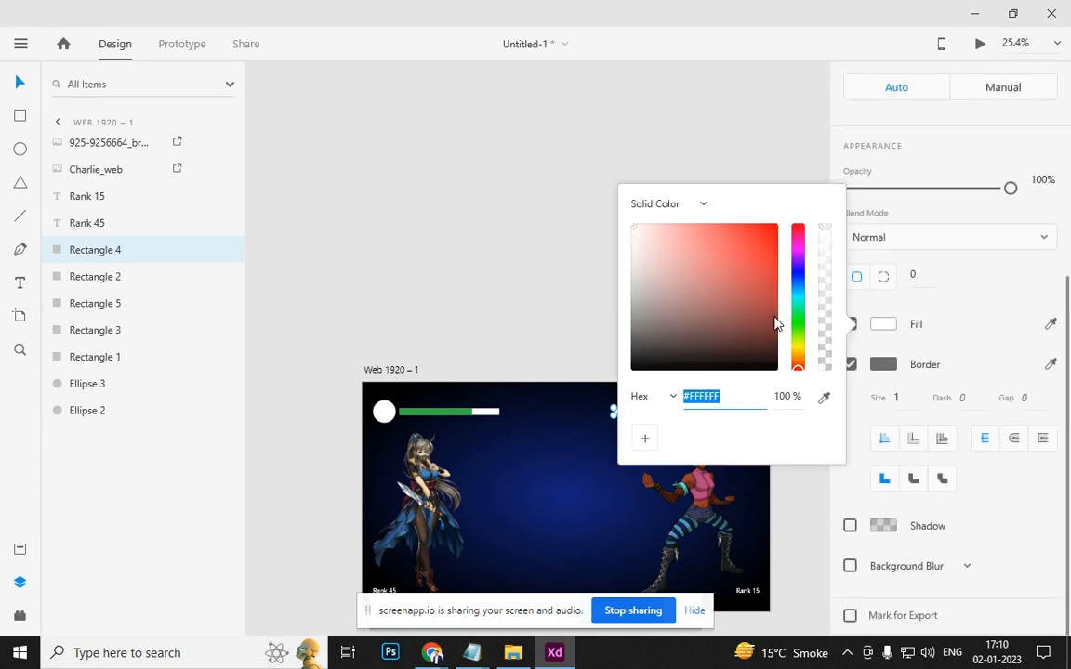
{"action": "left_click", "coordinate": [752, 240]}
{"action": "left_click", "coordinate": [434, 312]}
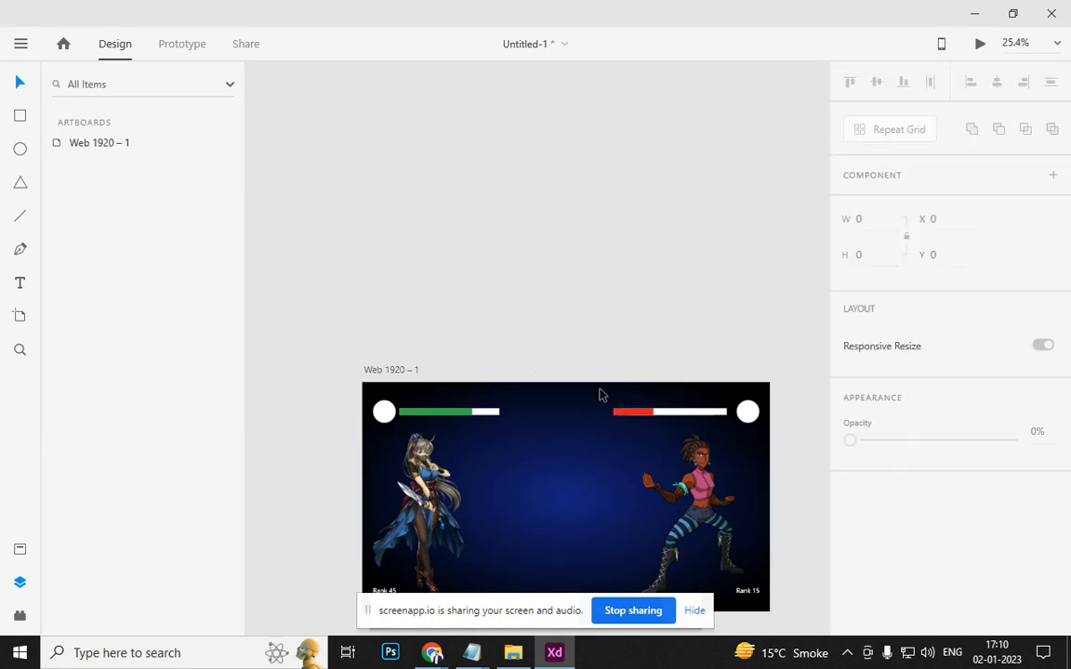
Duplicate the Charlie_web character, shrink the copy to about 123 × 184, and position it over the portrait circle beside the red health bar
{"action": "scroll", "coordinate": [770, 423], "scroll_direction": "up", "scroll_amount": 4}
{"action": "left_click", "coordinate": [715, 423]}
{"action": "scroll", "coordinate": [716, 418], "scroll_direction": "down", "scroll_amount": 5}
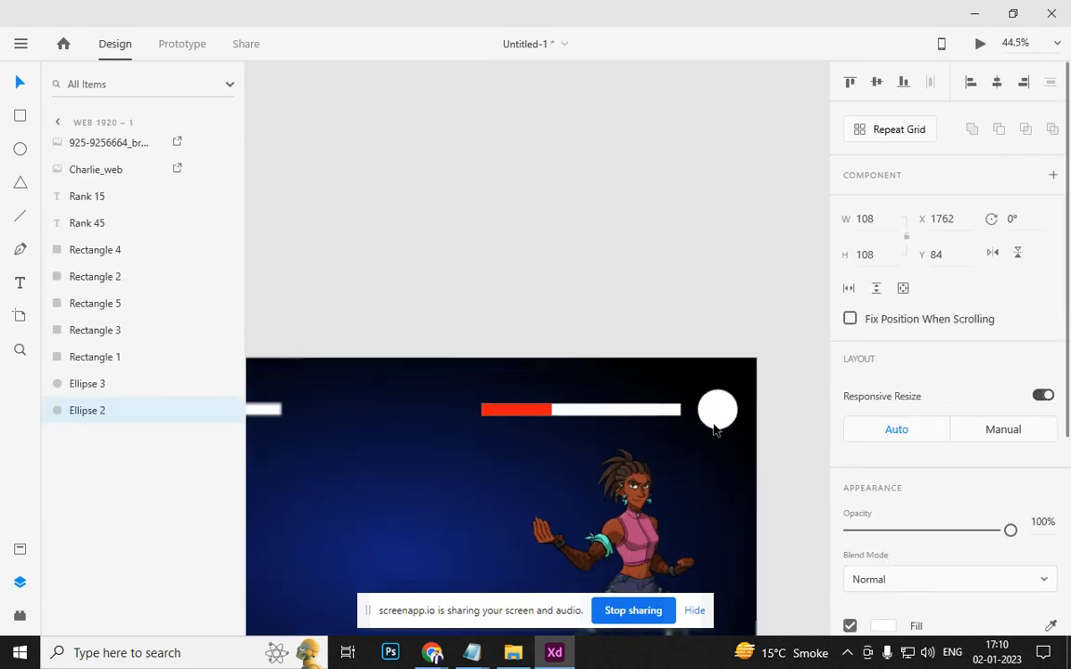
{"action": "left_click", "coordinate": [680, 500]}
{"action": "left_click_drag", "start_coordinate": [679, 501], "coordinate": [721, 457]}
{"action": "scroll", "coordinate": [722, 451], "scroll_direction": "up", "scroll_amount": 5}
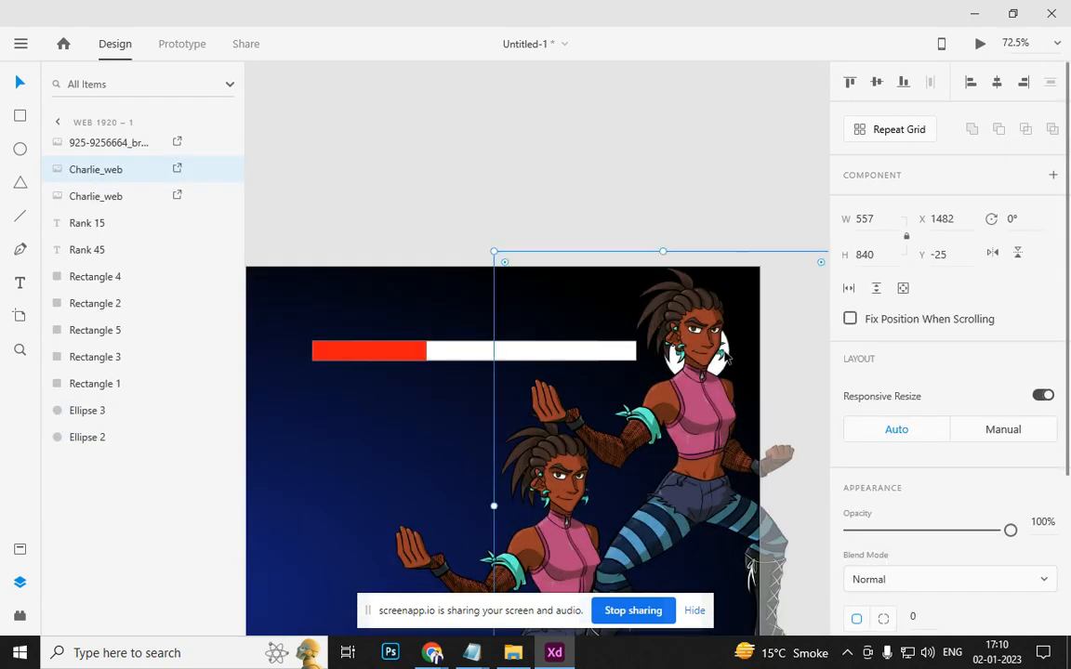
{"action": "left_click_drag", "start_coordinate": [491, 249], "coordinate": [627, 415]}
{"action": "left_click_drag", "start_coordinate": [681, 500], "coordinate": [709, 371]}
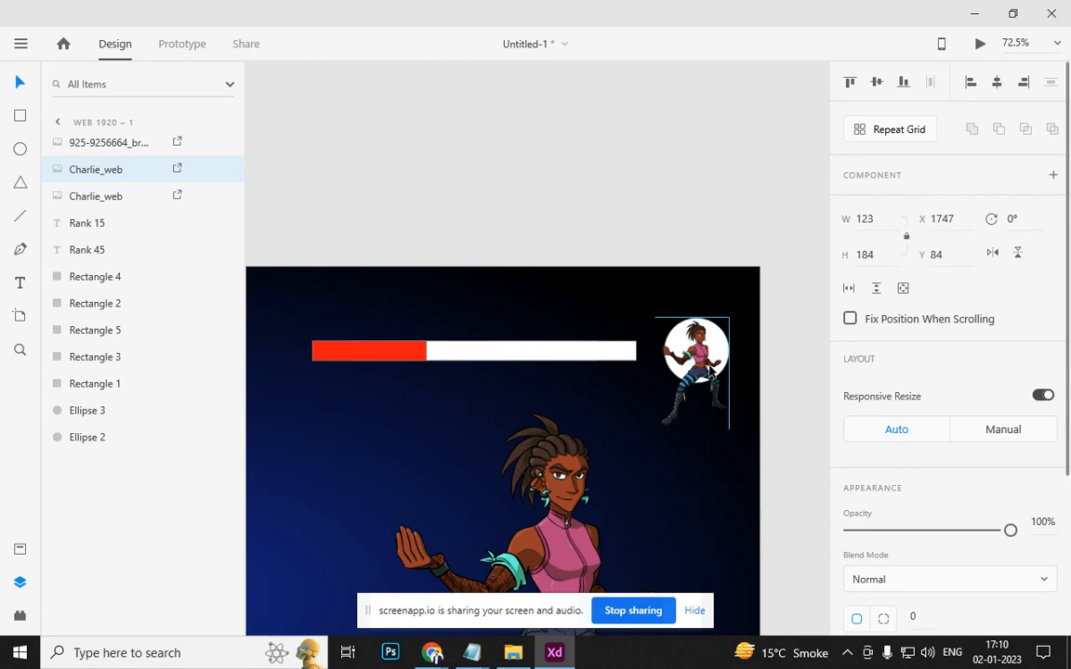
{"action": "scroll", "coordinate": [711, 367], "scroll_direction": "up", "scroll_amount": 5}
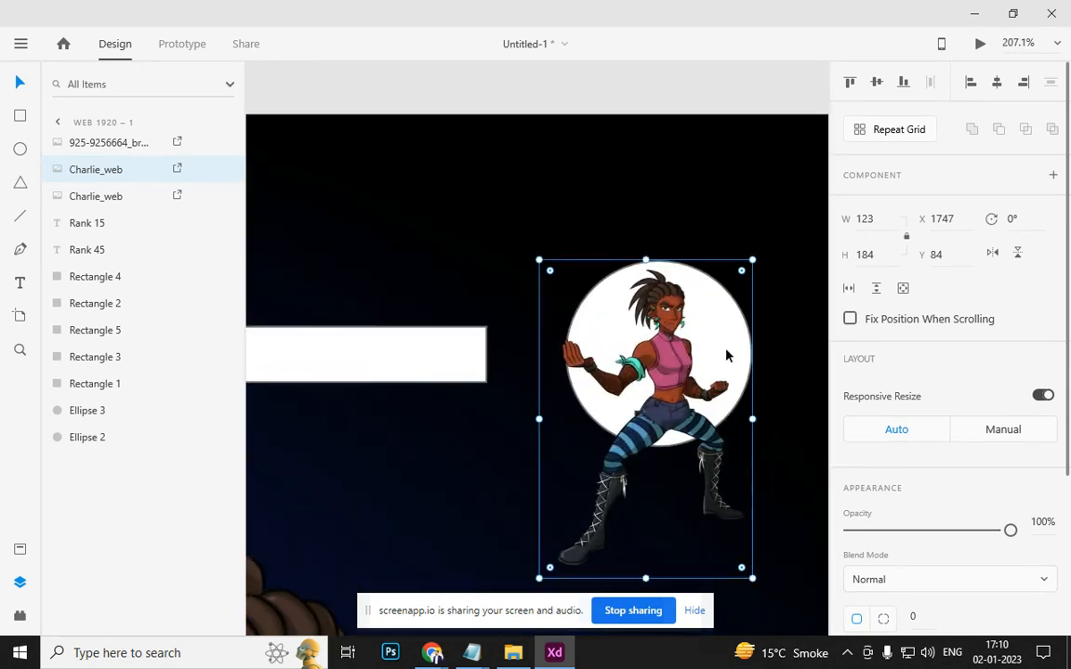
{"action": "mouse_move", "coordinate": [600, 296]}
{"action": "left_mouse_down"}
{"action": "mouse_move", "coordinate": [612, 323]}
{"action": "mouse_move", "coordinate": [604, 307]}
{"action": "left_mouse_up"}
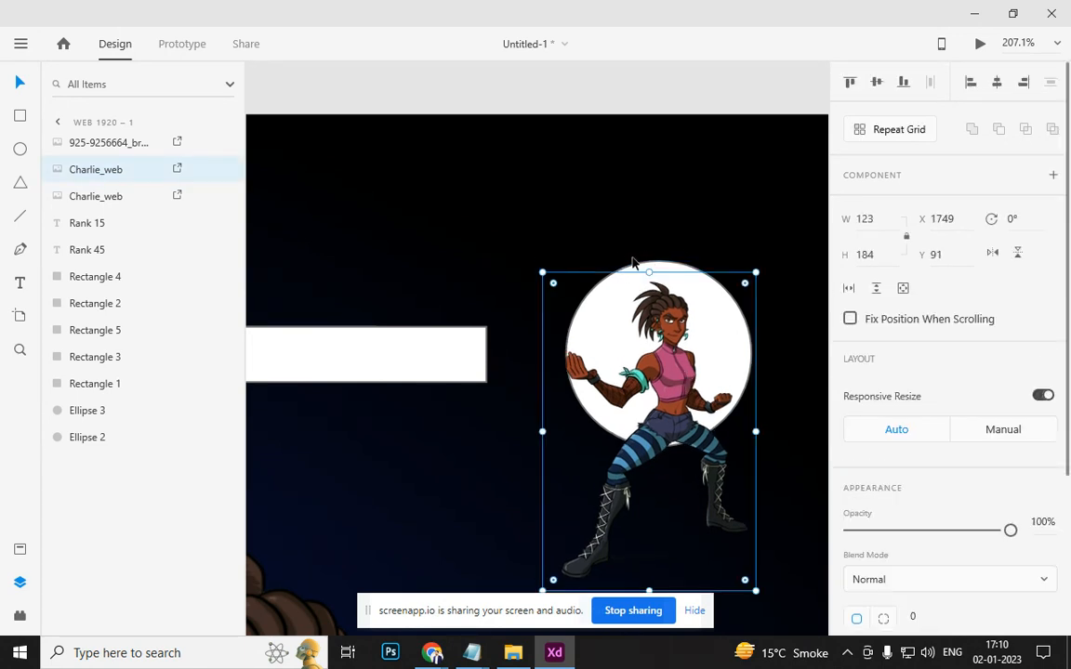
Try to mask the small Charlie_web copy with the original portrait circle, and undo the mask
{"action": "left_click", "coordinate": [657, 271], "text": "shift"}
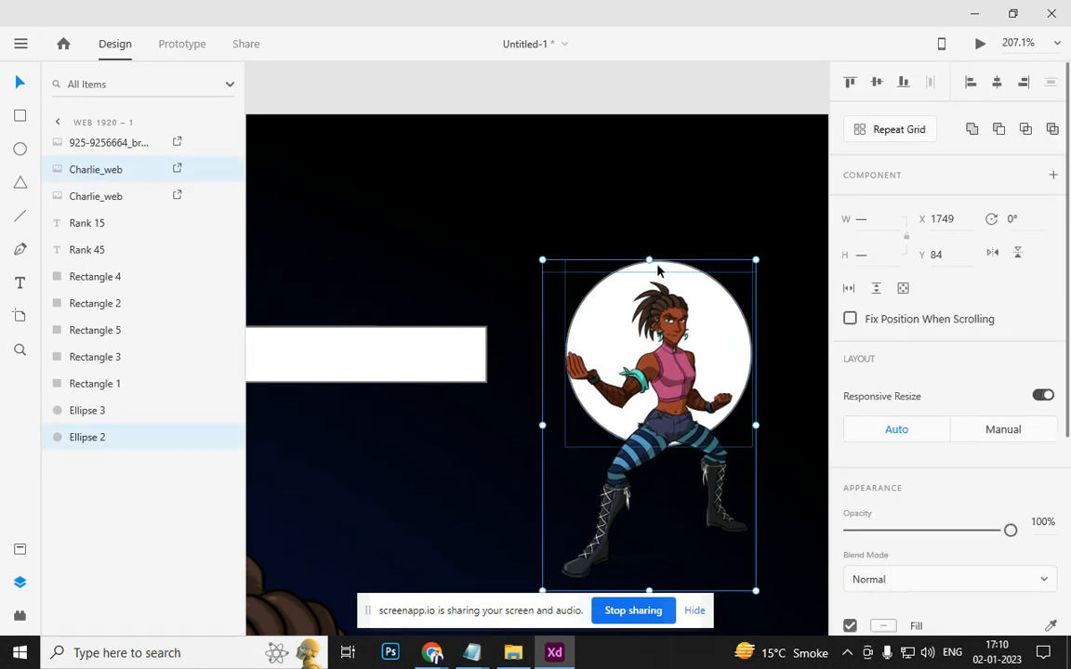
{"action": "key", "text": "ctrl+shift+m"}
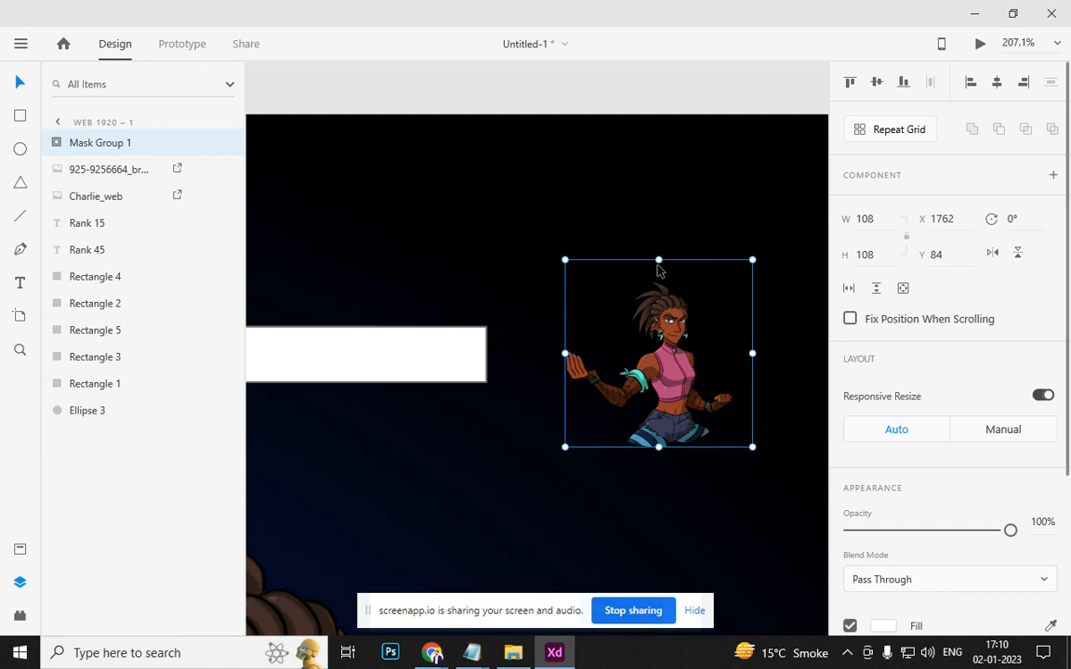
{"action": "key", "text": "ctrl+z"}
{"action": "left_click", "coordinate": [824, 243]}
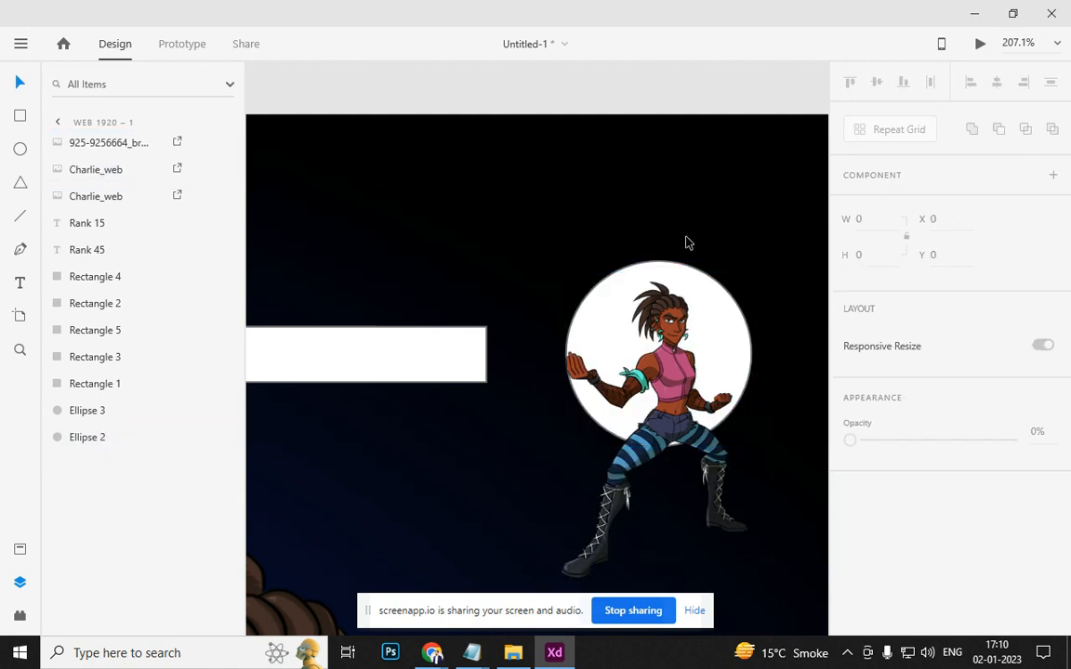
Duplicate the portrait circle behind the small Charlie_web copy and mask the copy with the duplicate circle
{"action": "left_click", "coordinate": [644, 271]}
{"action": "key", "text": "ctrl+d"}
{"action": "left_click", "coordinate": [624, 513], "text": "shift"}
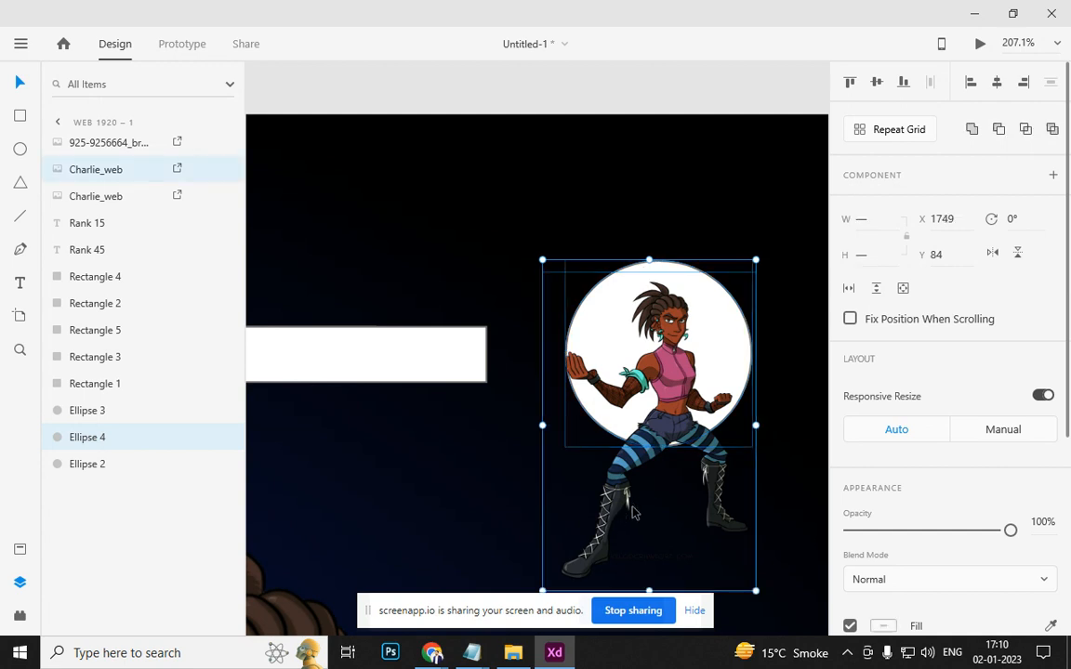
{"action": "key", "text": "ctrl+shift+m"}
{"action": "scroll", "coordinate": [657, 465], "scroll_direction": "down", "scroll_amount": 4}
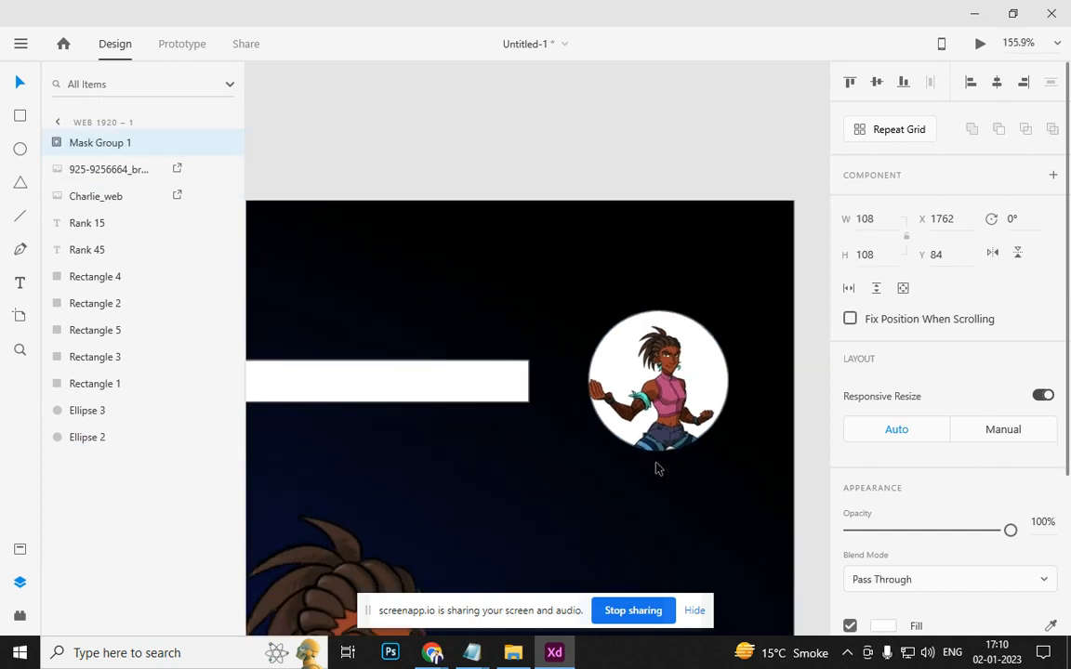
{"action": "left_click", "coordinate": [781, 444]}
Remove the borders from the right health bar's red rectangle and the white Rectangle 5 behind it
{"action": "left_click_drag", "start_coordinate": [405, 436], "coordinate": [610, 405]}
{"action": "left_click", "coordinate": [420, 383]}
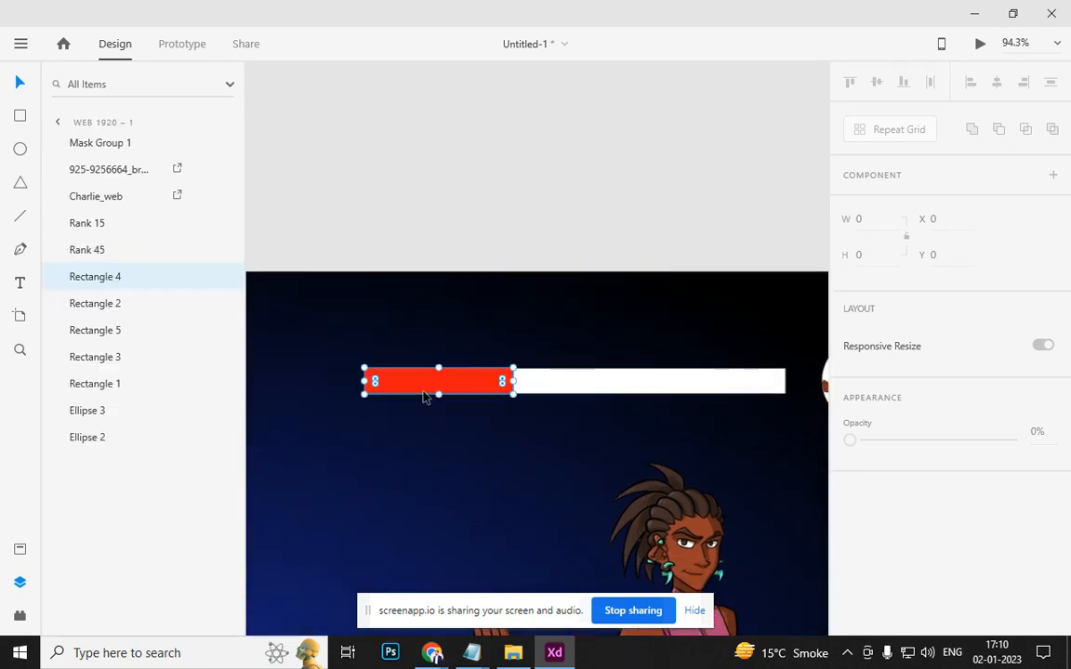
{"action": "scroll", "coordinate": [888, 437], "scroll_direction": "down", "scroll_amount": 3}
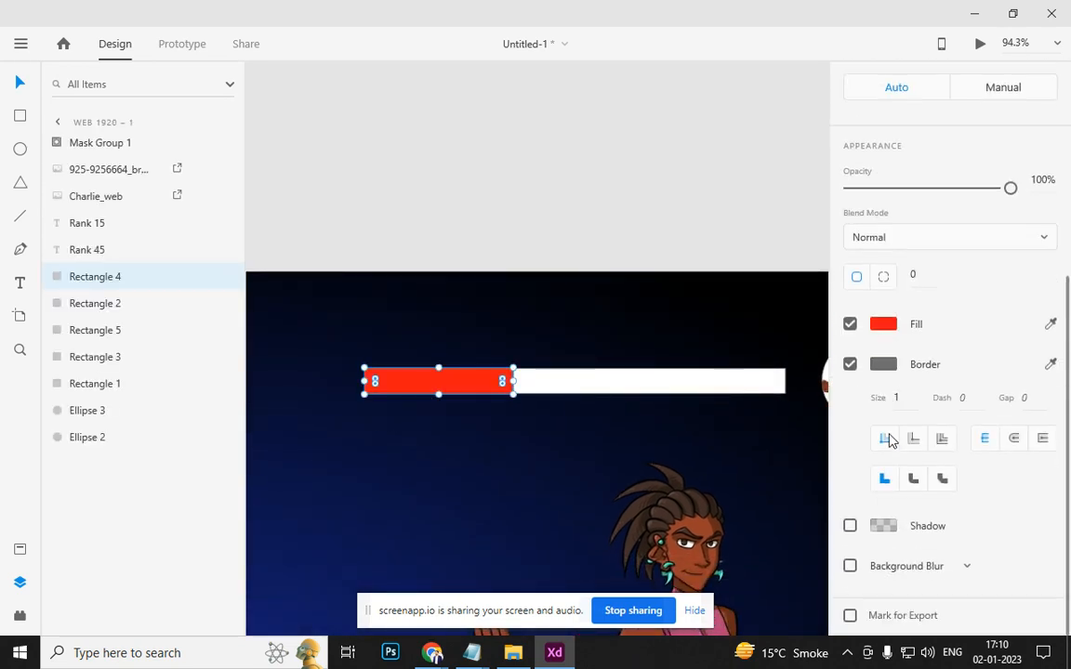
{"action": "left_click", "coordinate": [852, 366]}
{"action": "left_click", "coordinate": [670, 381]}
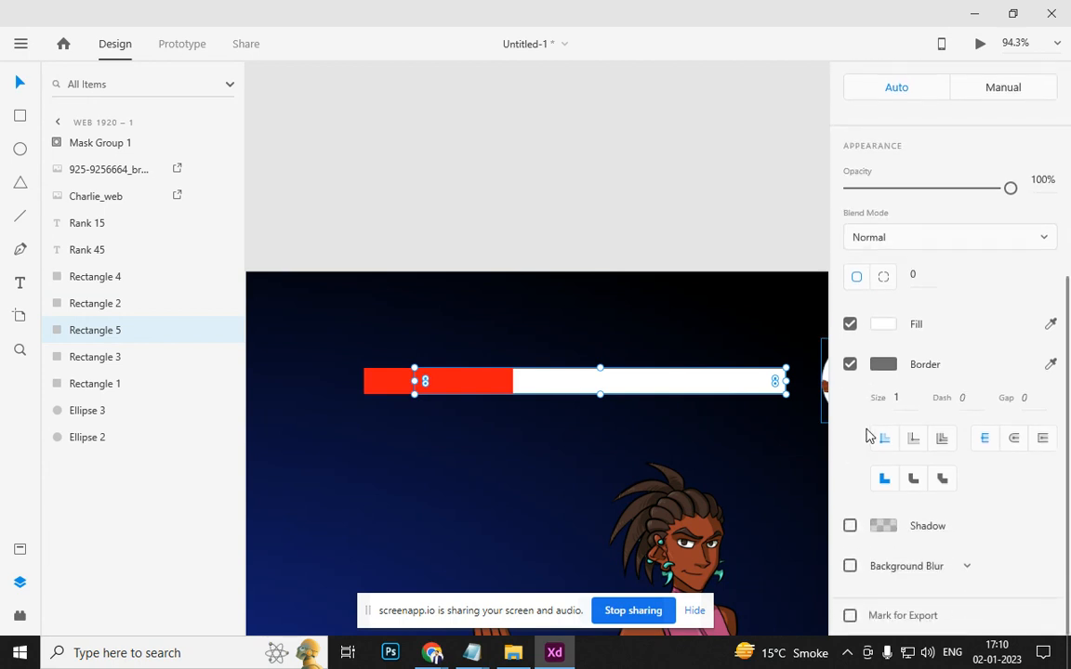
{"action": "left_click", "coordinate": [852, 364]}
{"action": "left_click", "coordinate": [543, 246]}
Remove the borders from the left health bar's green rectangle and the white rectangle behind it
{"action": "left_click_drag", "start_coordinate": [421, 388], "coordinate": [907, 397]}
{"action": "left_click_drag", "start_coordinate": [507, 398], "coordinate": [622, 396]}
{"action": "left_click", "coordinate": [632, 392]}
{"action": "left_click", "coordinate": [805, 397], "text": "shift"}
{"action": "scroll", "coordinate": [848, 402], "scroll_direction": "down", "scroll_amount": 4}
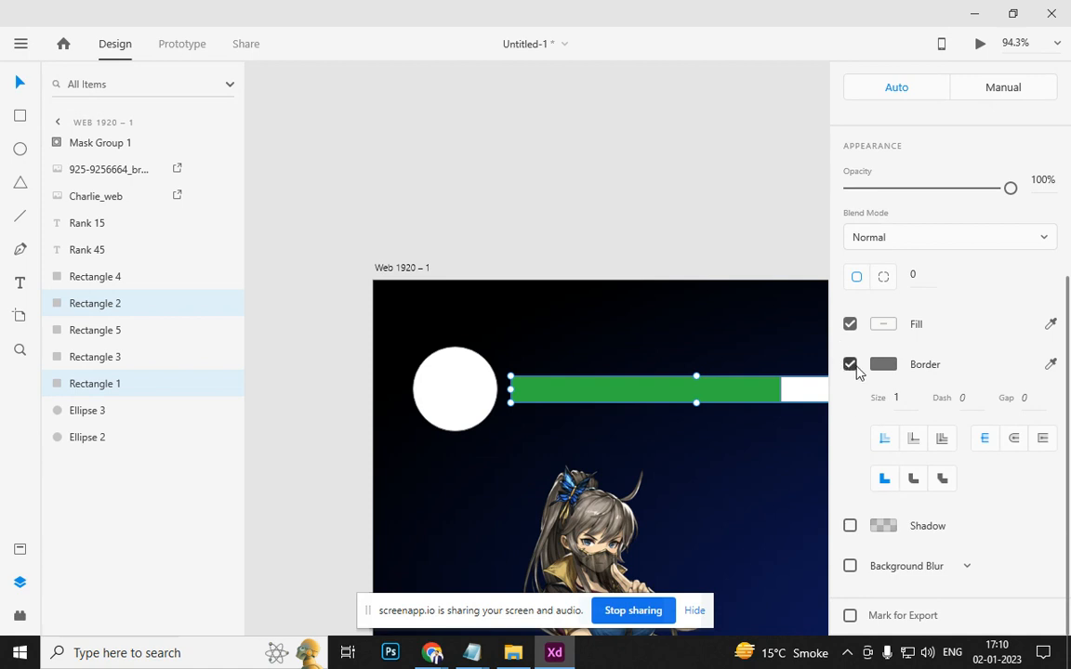
{"action": "left_click", "coordinate": [847, 366]}
{"action": "left_click", "coordinate": [431, 238]}
{"action": "left_click_drag", "start_coordinate": [431, 238], "coordinate": [402, 192]}
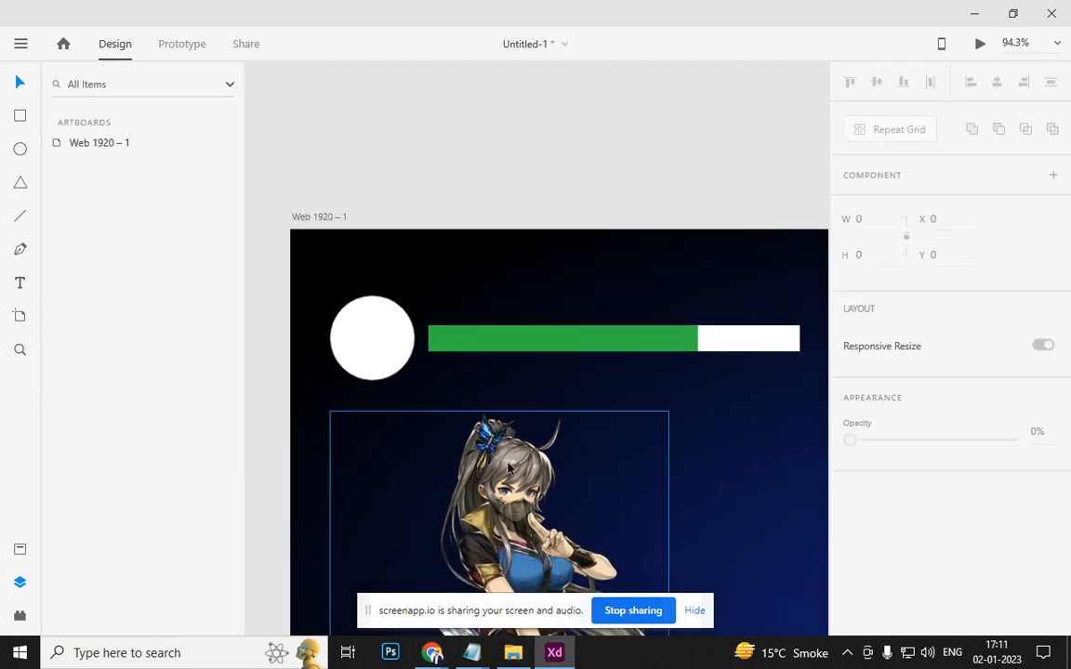
Duplicate the masked ninja character, shrink the copy to about 142 × 254, and position it over the portrait circle beside the green health bar
{"action": "left_click", "coordinate": [525, 521]}
{"action": "left_click_drag", "start_coordinate": [524, 522], "coordinate": [424, 368], "text": "alt"}
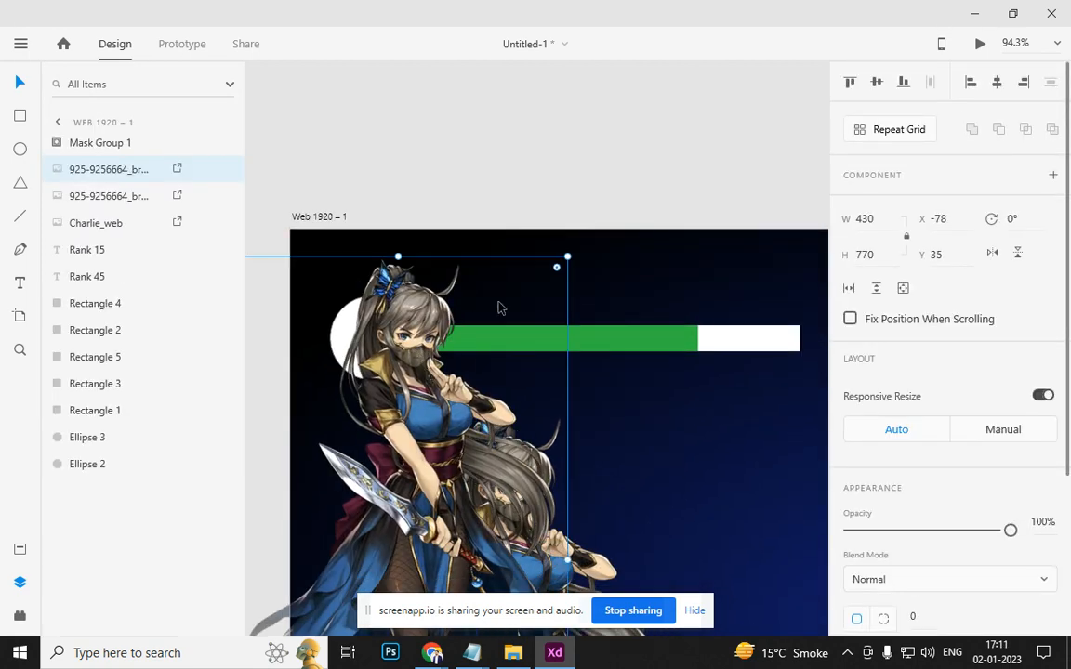
{"action": "left_click_drag", "start_coordinate": [564, 258], "coordinate": [462, 447]}
{"action": "left_click_drag", "start_coordinate": [409, 513], "coordinate": [381, 370]}
{"action": "key", "text": "alt"}
{"action": "left_click_drag", "start_coordinate": [436, 298], "coordinate": [420, 307]}
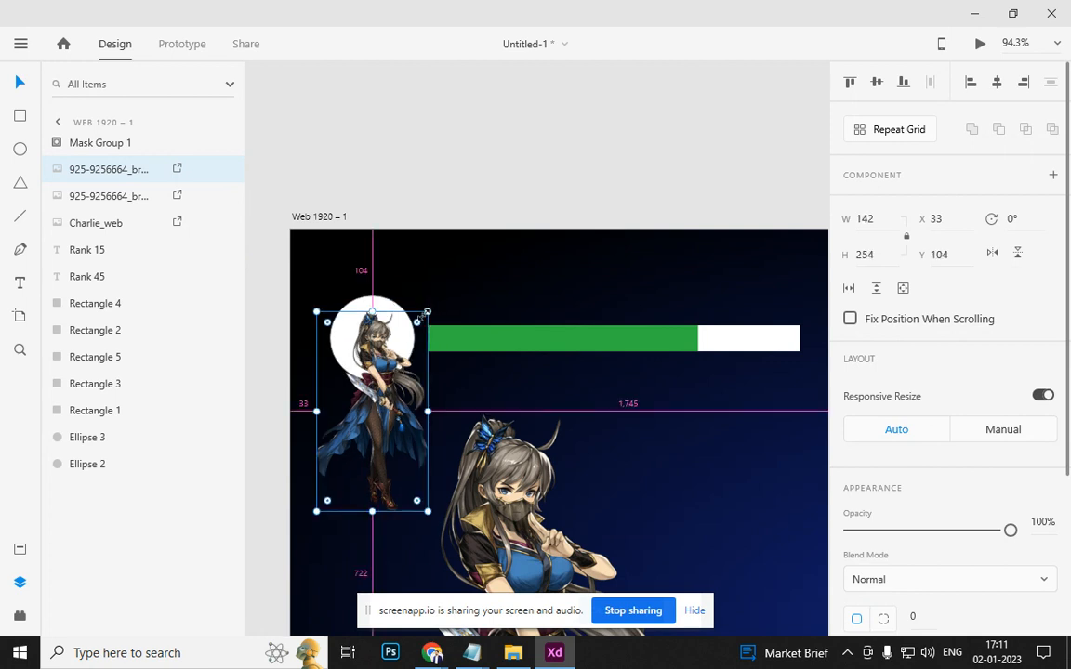
{"action": "left_click_drag", "start_coordinate": [377, 393], "coordinate": [381, 393]}
Duplicate the white portrait circle behind the small ninja copy and mask the copy with the duplicate circle
{"action": "left_click", "coordinate": [390, 306]}
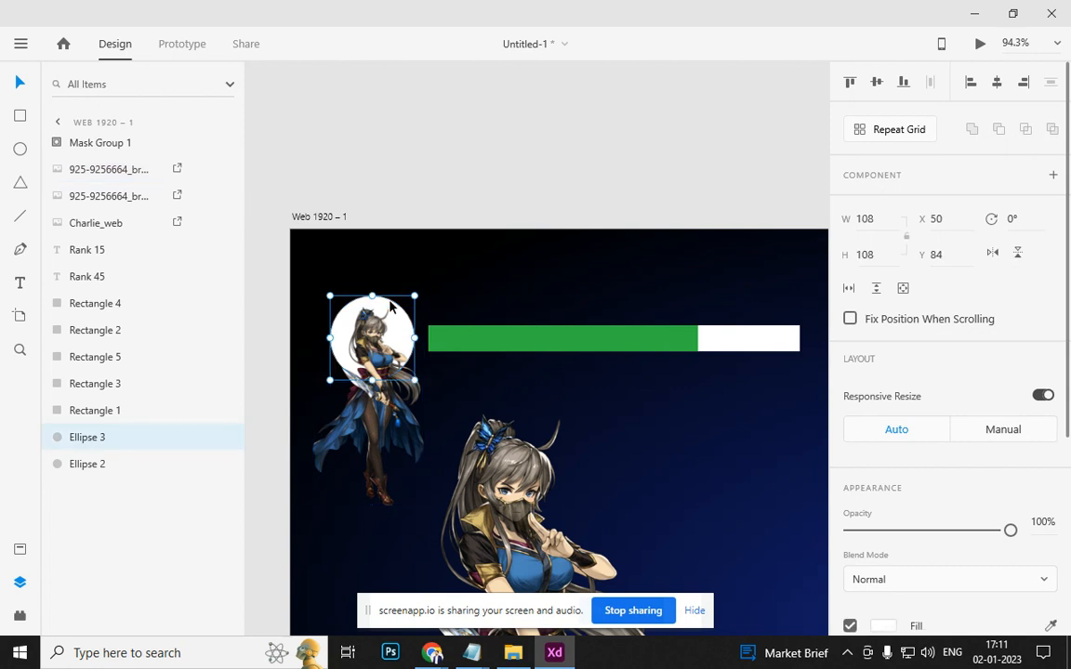
{"action": "key", "text": "ctrl+d"}
{"action": "left_click", "coordinate": [389, 402], "text": "shift"}
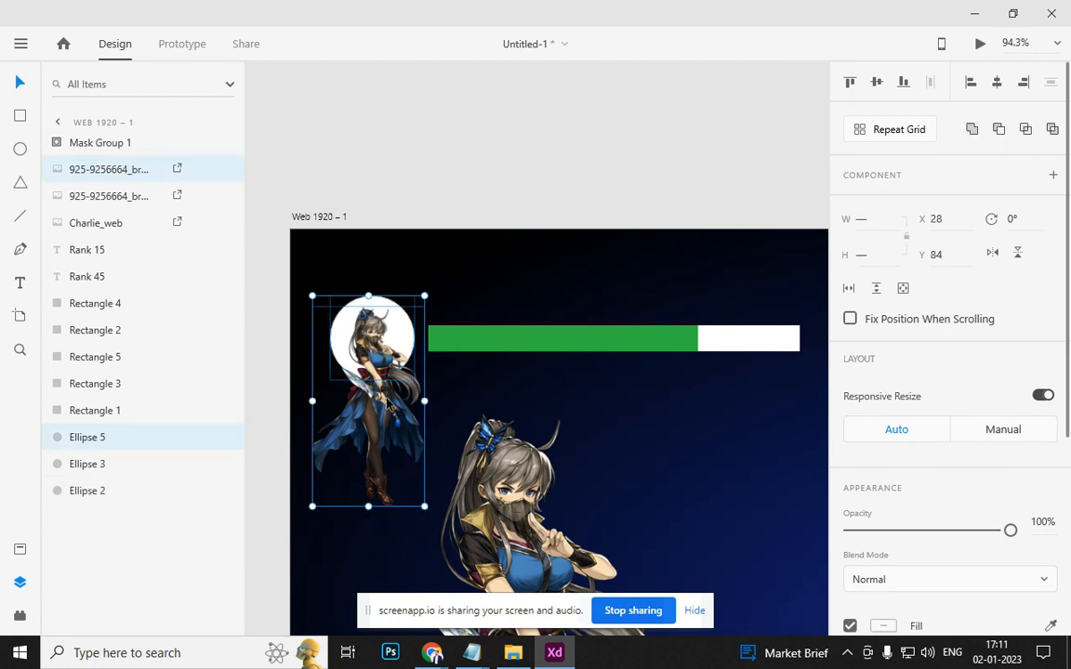
{"action": "key", "text": "ctrl+shift+m"}
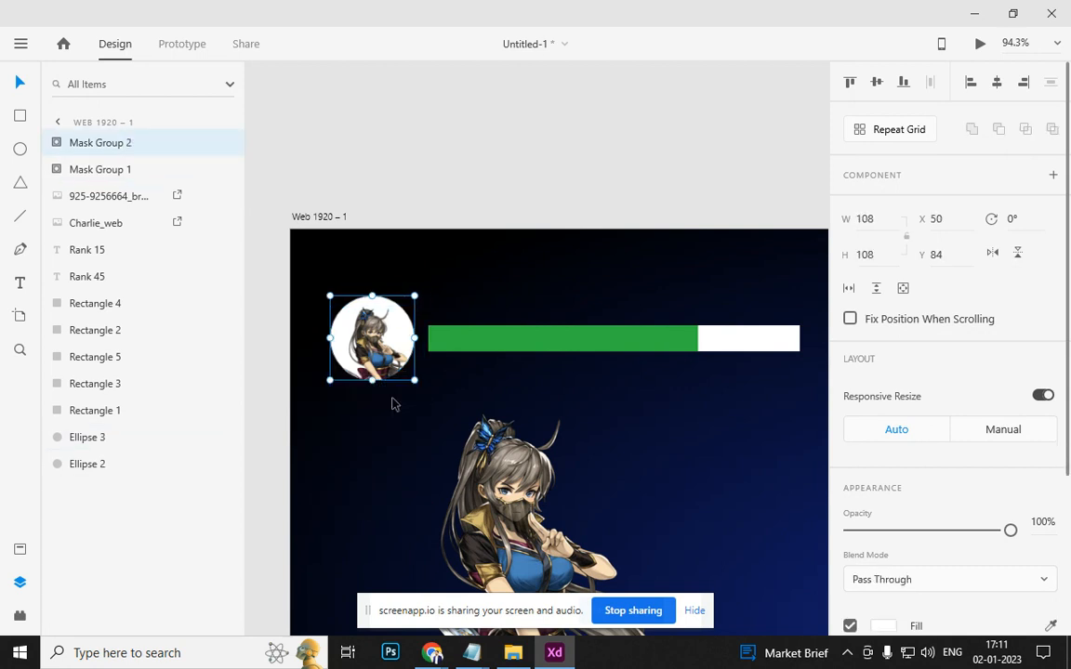
{"action": "left_click", "coordinate": [430, 199]}
Draw a floor rectangle about 1920 × 395 across the lower part of the artboard and send it behind all other objects
{"action": "scroll", "coordinate": [429, 204], "scroll_direction": "down", "scroll_amount": 5}
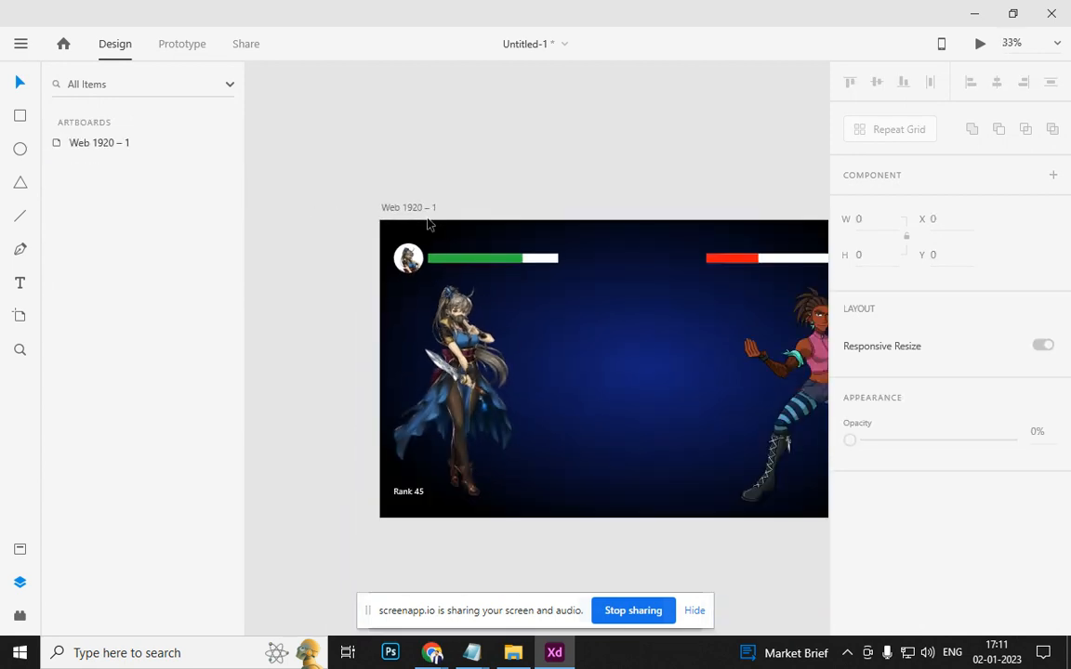
{"action": "left_click_drag", "start_coordinate": [576, 422], "coordinate": [538, 423]}
{"action": "scroll", "coordinate": [531, 327], "scroll_direction": "up", "scroll_amount": 3}
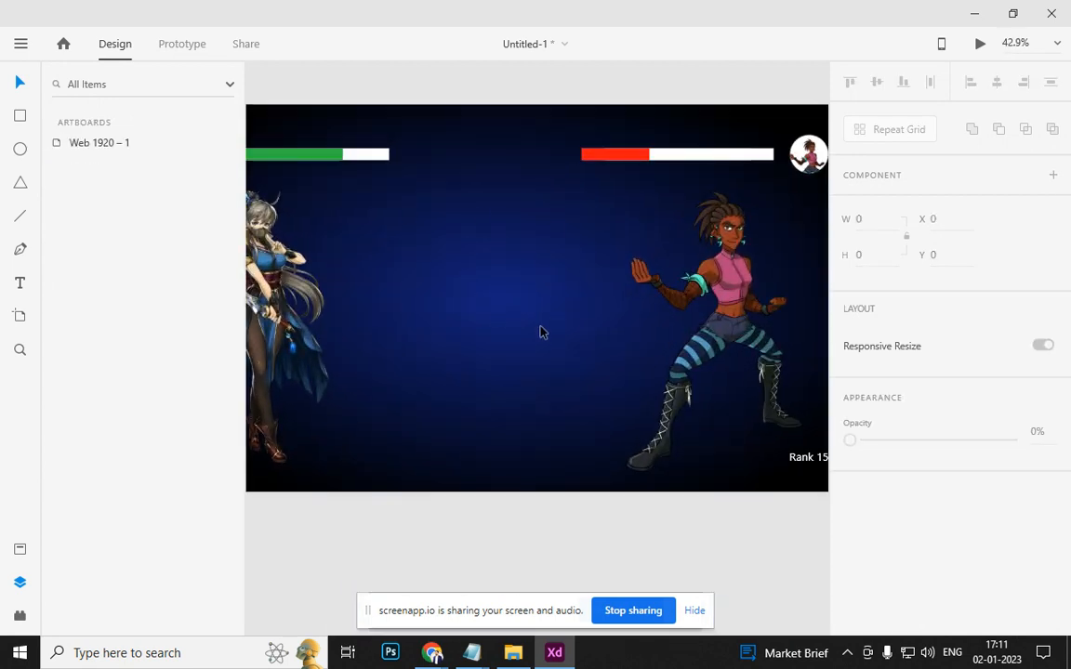
{"action": "scroll", "coordinate": [577, 388], "scroll_direction": "down", "scroll_amount": 1}
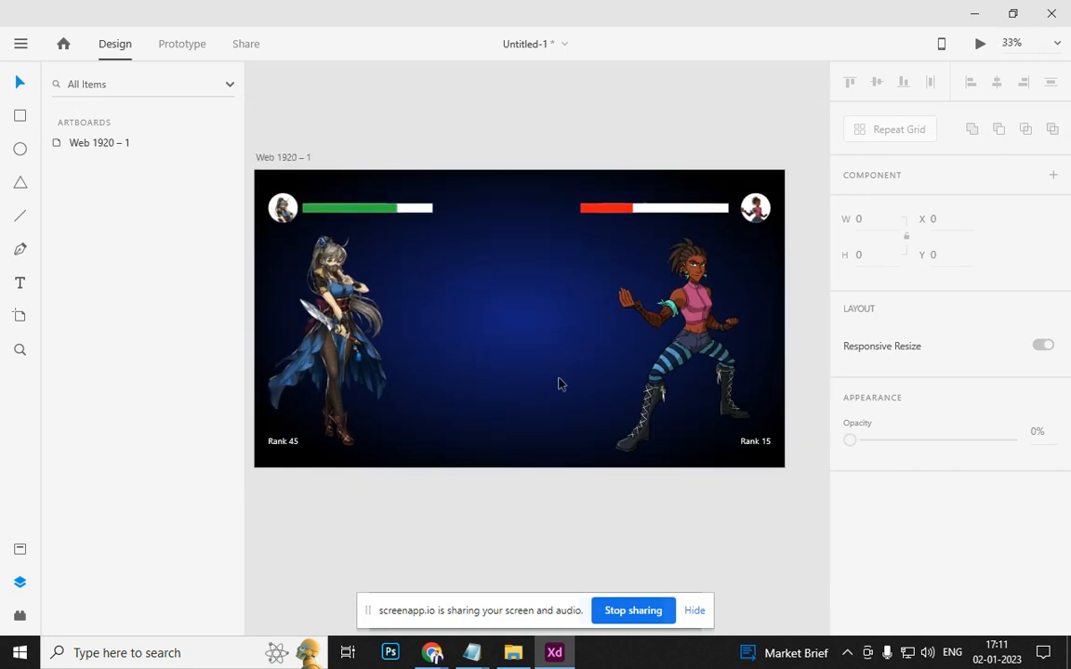
{"action": "left_click", "coordinate": [538, 325]}
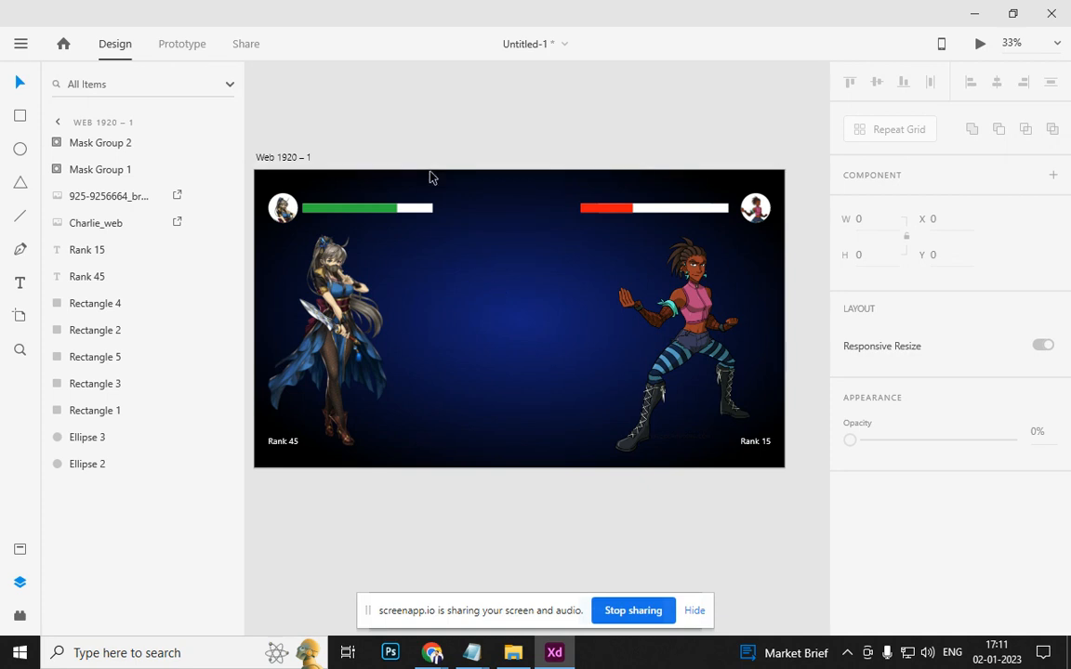
{"action": "left_click", "coordinate": [281, 157]}
{"action": "left_click", "coordinate": [20, 119]}
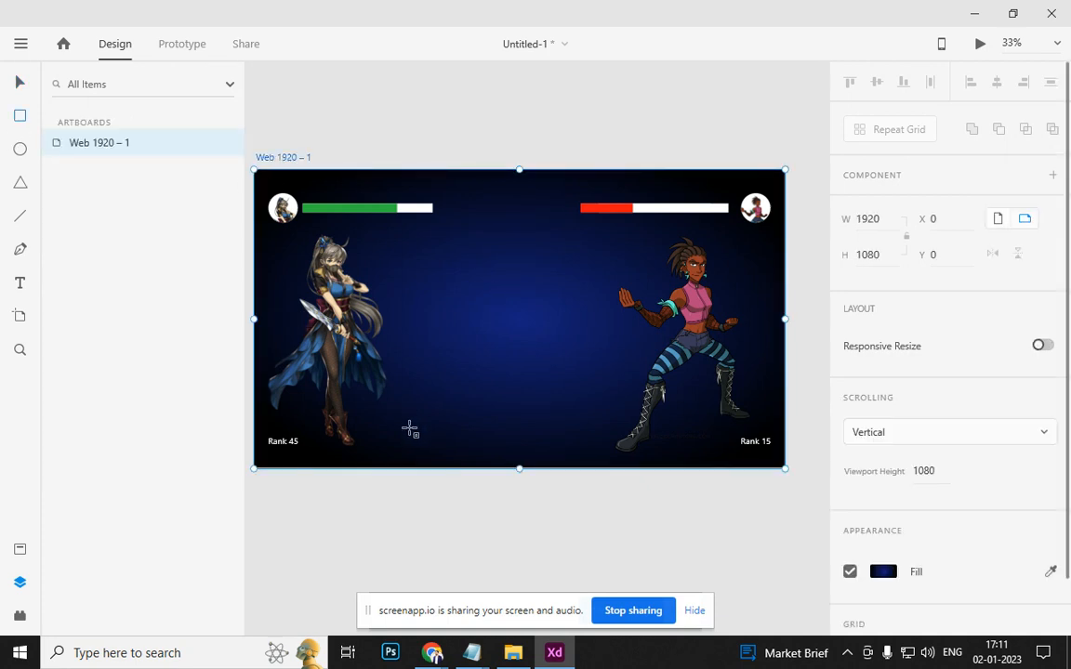
{"action": "mouse_move", "coordinate": [256, 360]}
{"action": "left_mouse_down"}
{"action": "mouse_move", "coordinate": [627, 433]}
{"action": "mouse_move", "coordinate": [751, 471]}
{"action": "mouse_move", "coordinate": [786, 468]}
{"action": "left_mouse_up"}
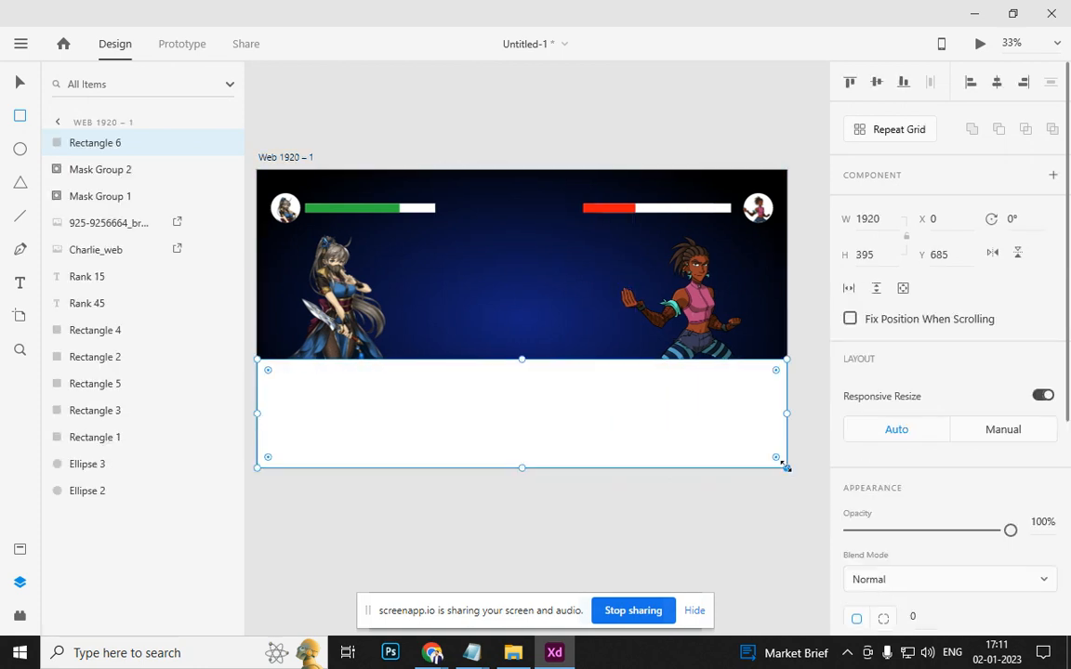
{"action": "key", "text": "ctrl+shift+bracketleft"}
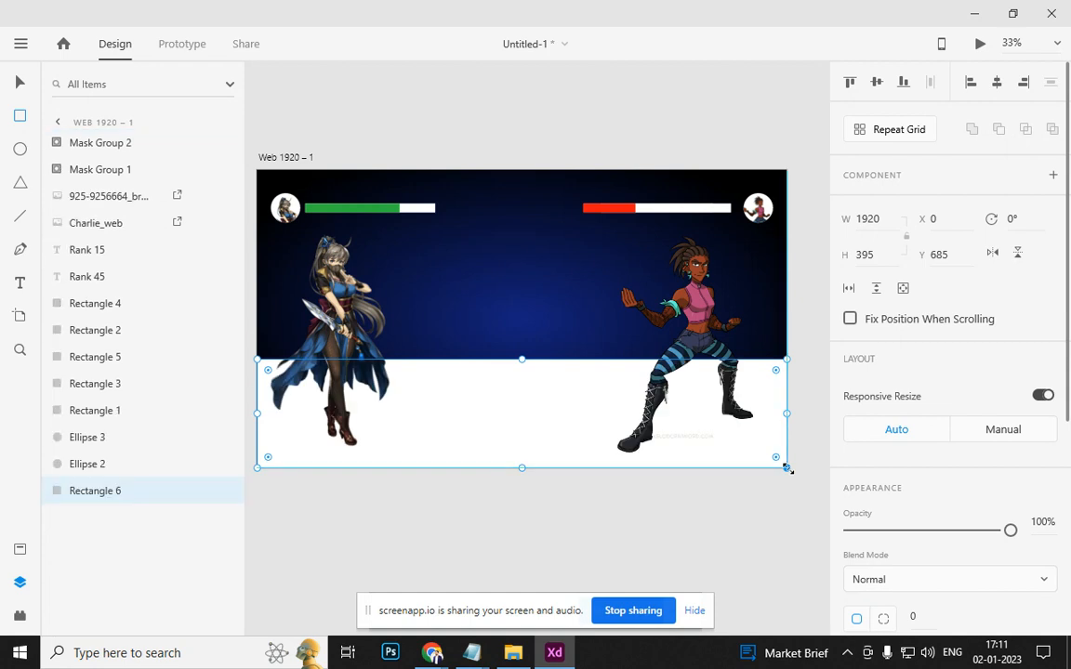
Change the floor rectangle's fill to a linear gradient and set its starting colour to black #000000
{"action": "scroll", "coordinate": [867, 377], "scroll_direction": "down", "scroll_amount": 4}
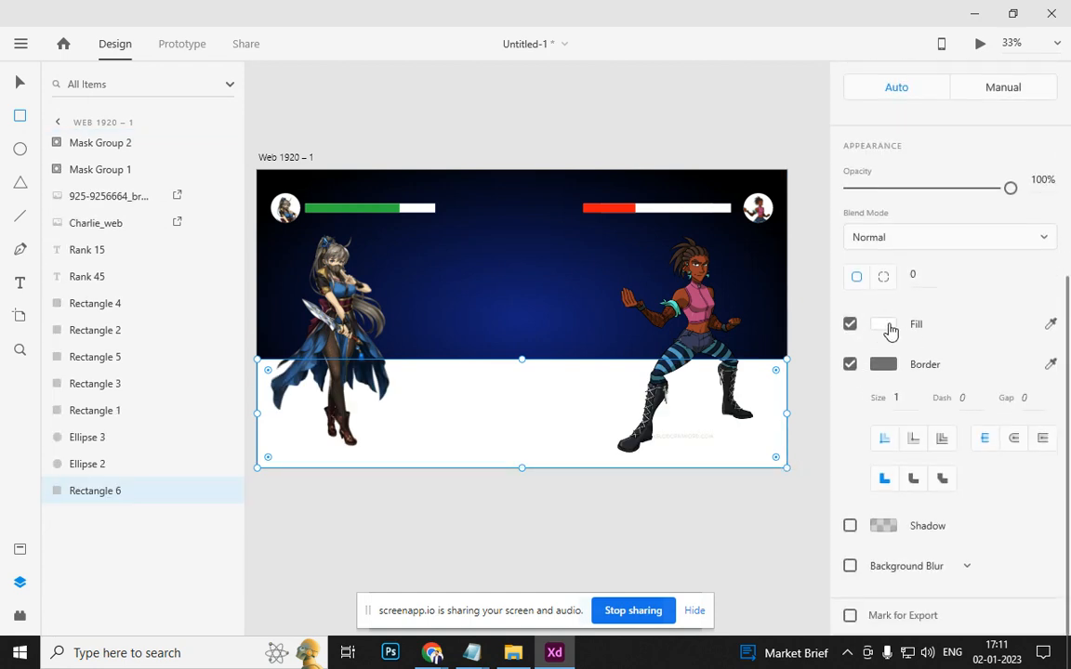
{"action": "left_click", "coordinate": [884, 325]}
{"action": "left_click", "coordinate": [748, 366]}
{"action": "left_click_drag", "start_coordinate": [749, 365], "coordinate": [750, 360]}
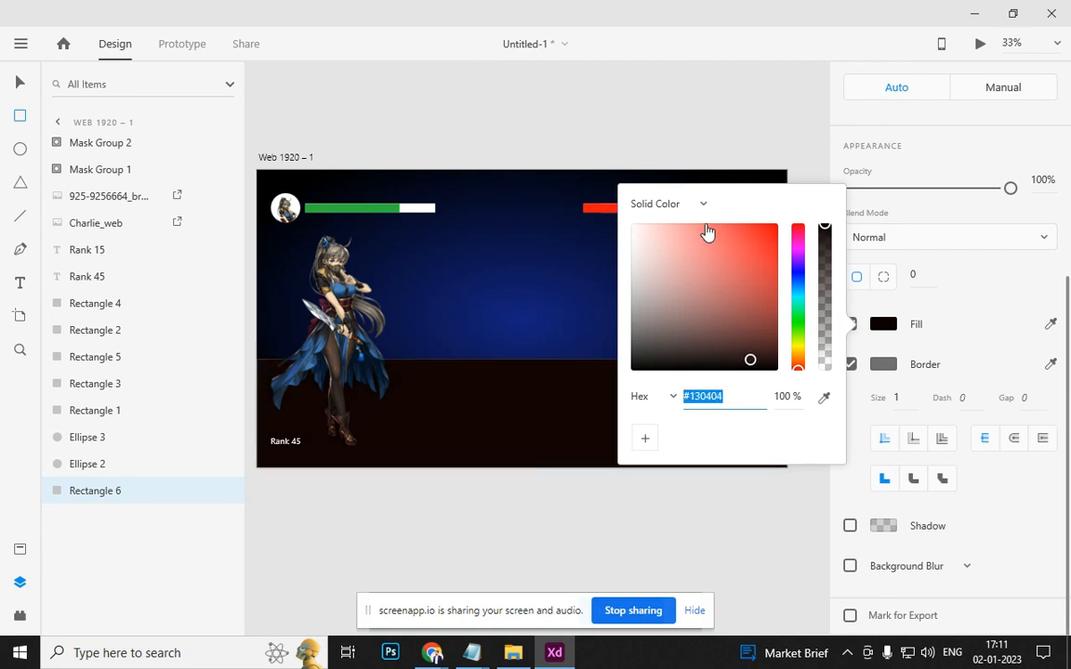
{"action": "left_click", "coordinate": [701, 204]}
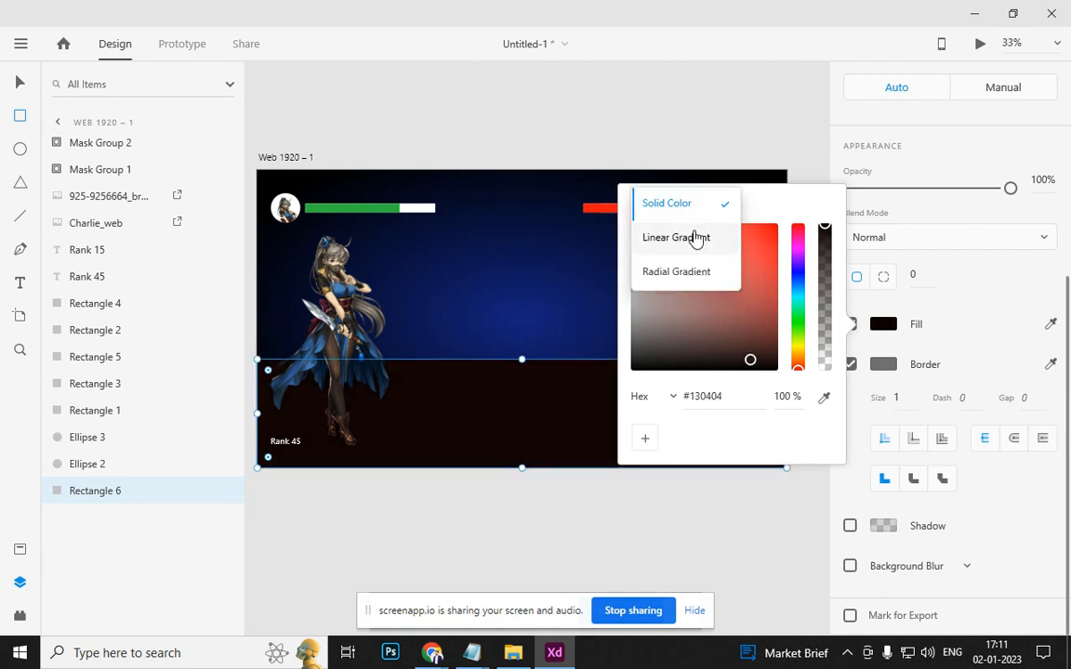
{"action": "left_click", "coordinate": [696, 238]}
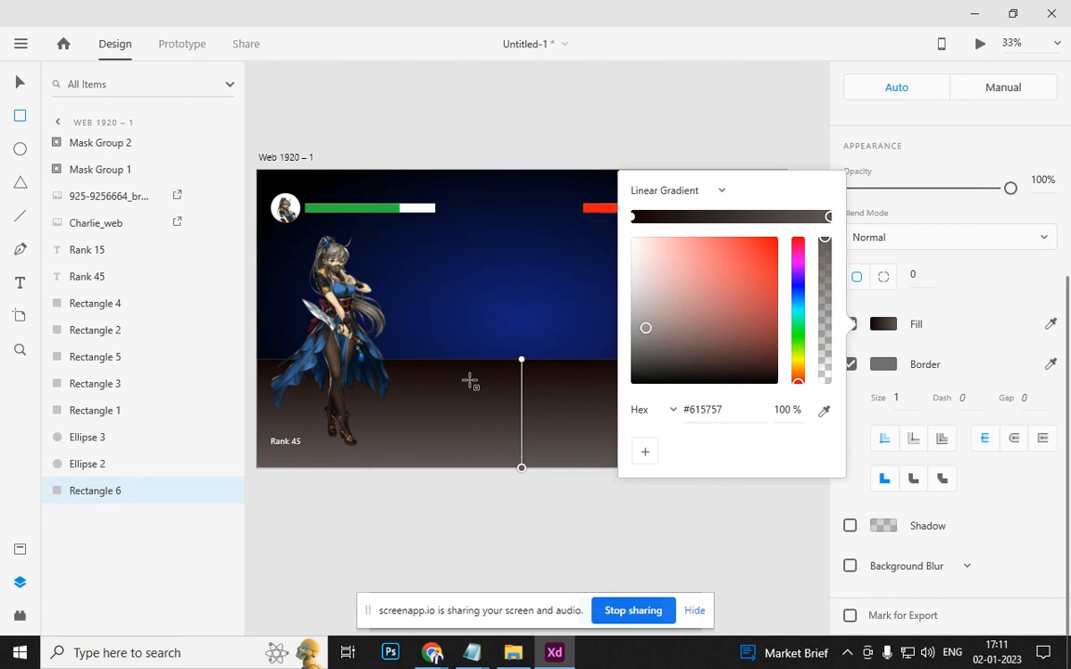
{"action": "left_click", "coordinate": [633, 218]}
{"action": "left_click_drag", "start_coordinate": [744, 372], "coordinate": [716, 391]}
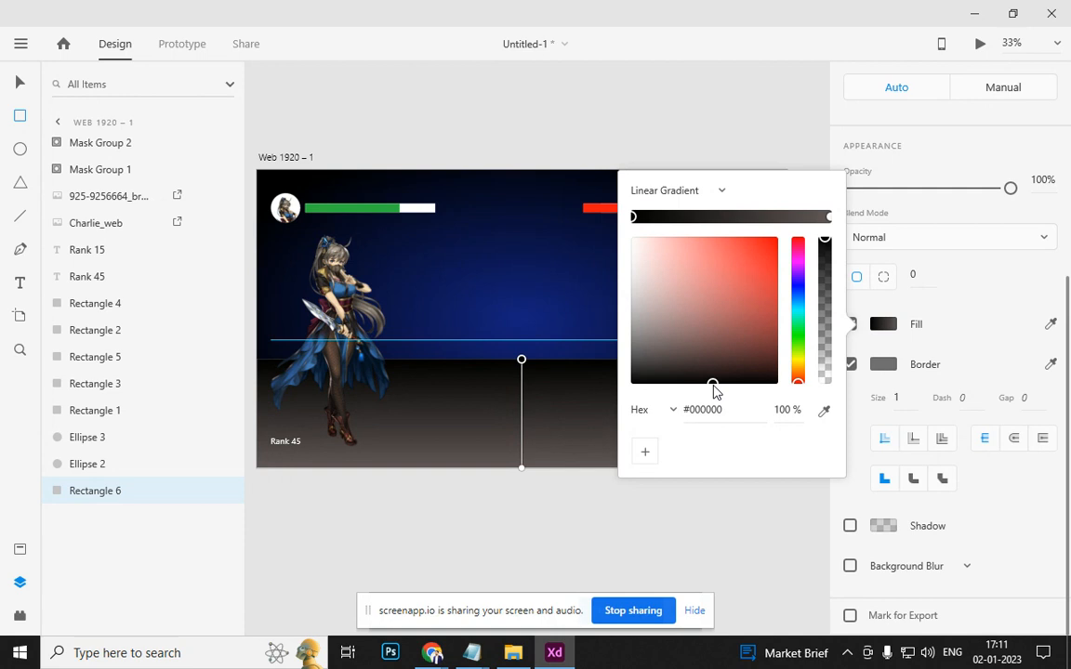
Set the end colour of the floor rectangle's gradient to #634F4F at 13% opacity
{"action": "left_click", "coordinate": [828, 218]}
{"action": "left_click", "coordinate": [826, 243]}
{"action": "left_click_drag", "start_coordinate": [826, 243], "coordinate": [817, 369]}
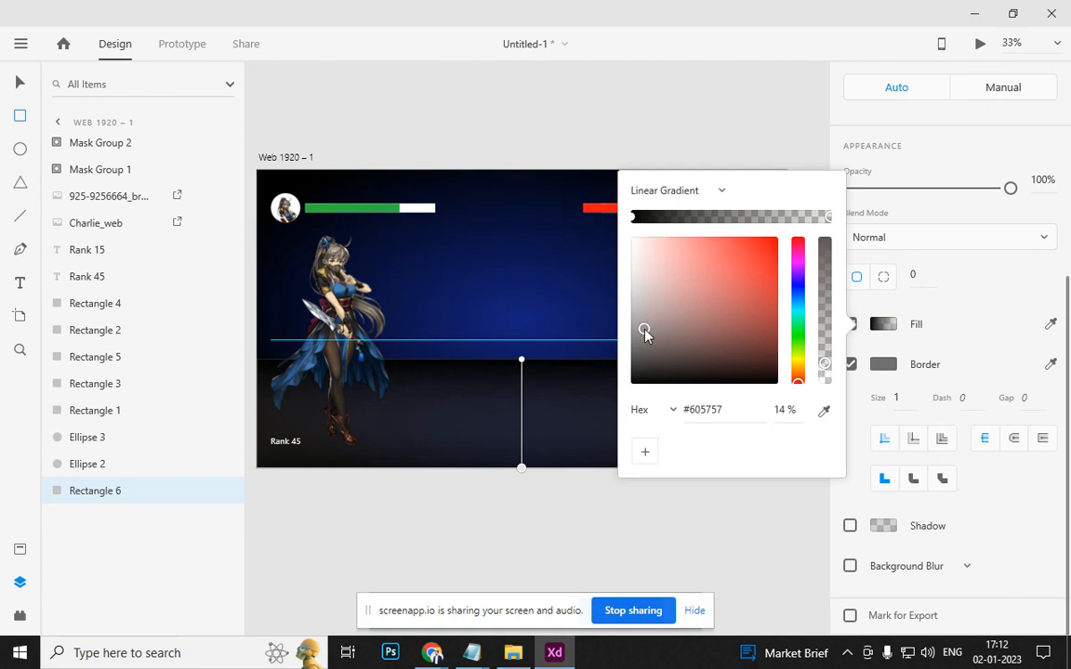
{"action": "mouse_move", "coordinate": [646, 332]}
{"action": "left_mouse_down"}
{"action": "mouse_move", "coordinate": [647, 356]}
{"action": "mouse_move", "coordinate": [667, 279]}
{"action": "mouse_move", "coordinate": [660, 333]}
{"action": "left_mouse_up"}
{"action": "left_click", "coordinate": [828, 365]}
{"action": "left_click", "coordinate": [939, 331]}
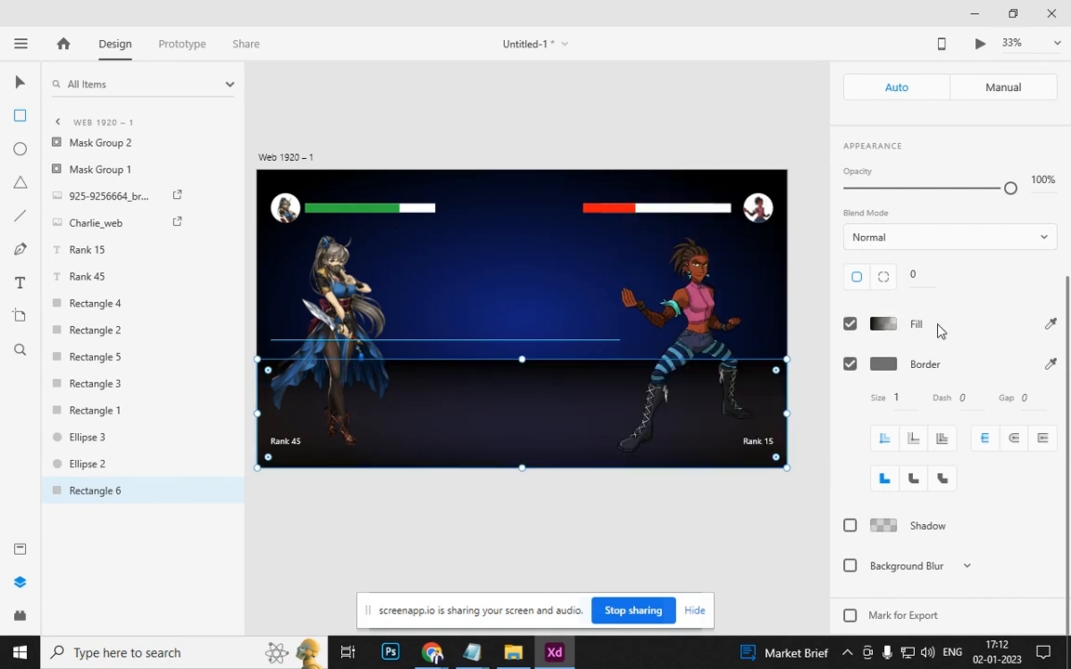
{"action": "left_click", "coordinate": [883, 324]}
{"action": "left_click", "coordinate": [828, 369]}
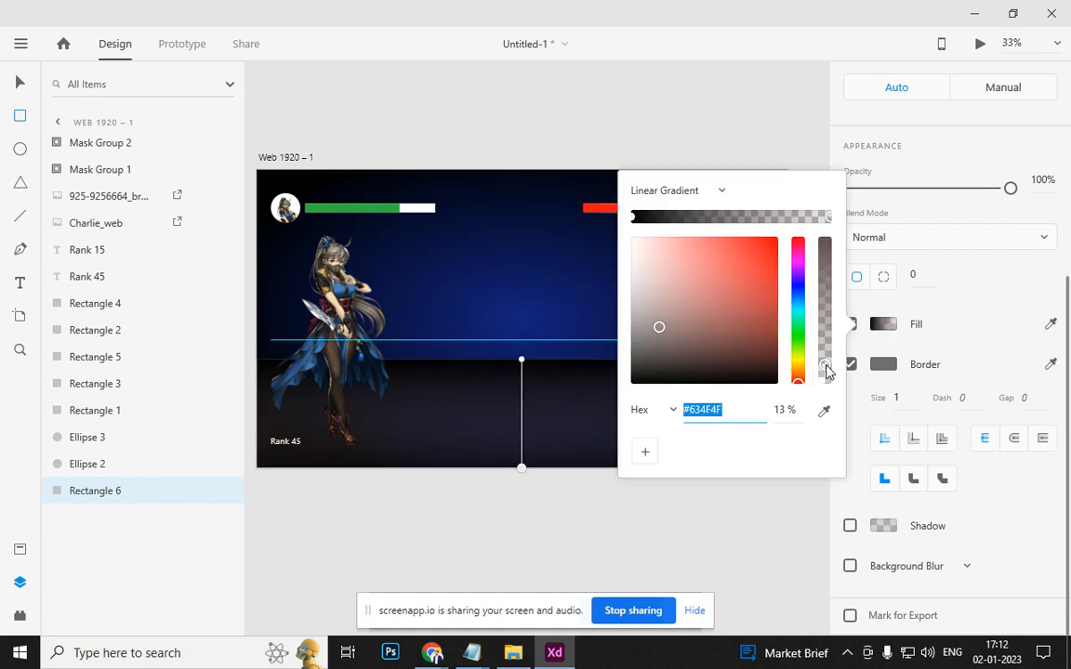
{"action": "left_click", "coordinate": [571, 483]}
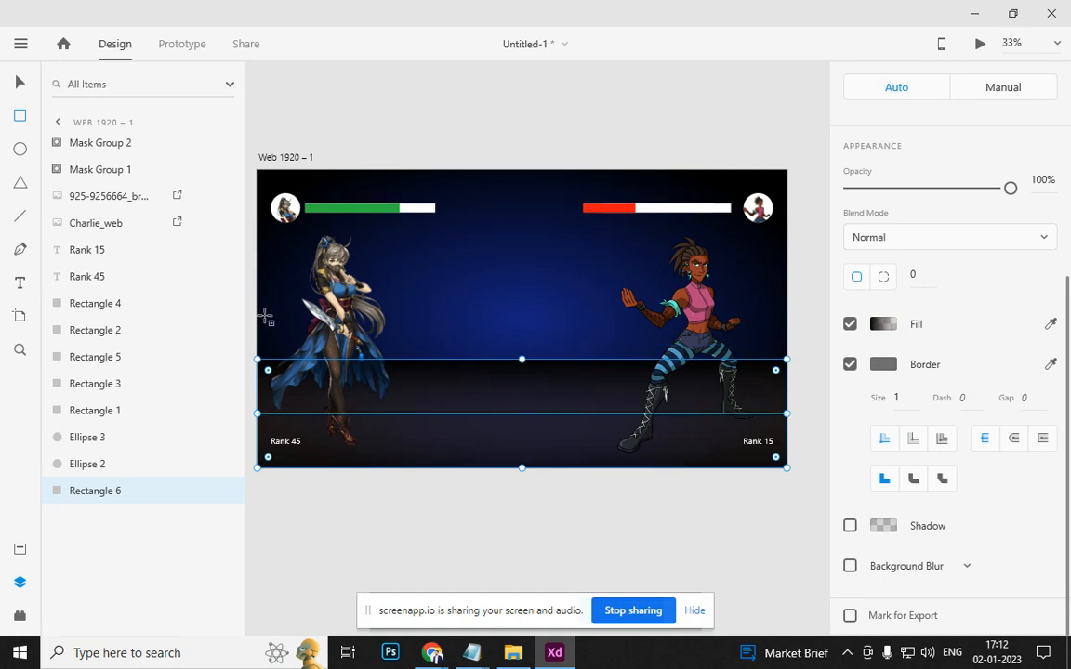
Lower the floor rectangle's opacity to 43% and remove its border
{"action": "left_click", "coordinate": [19, 84]}
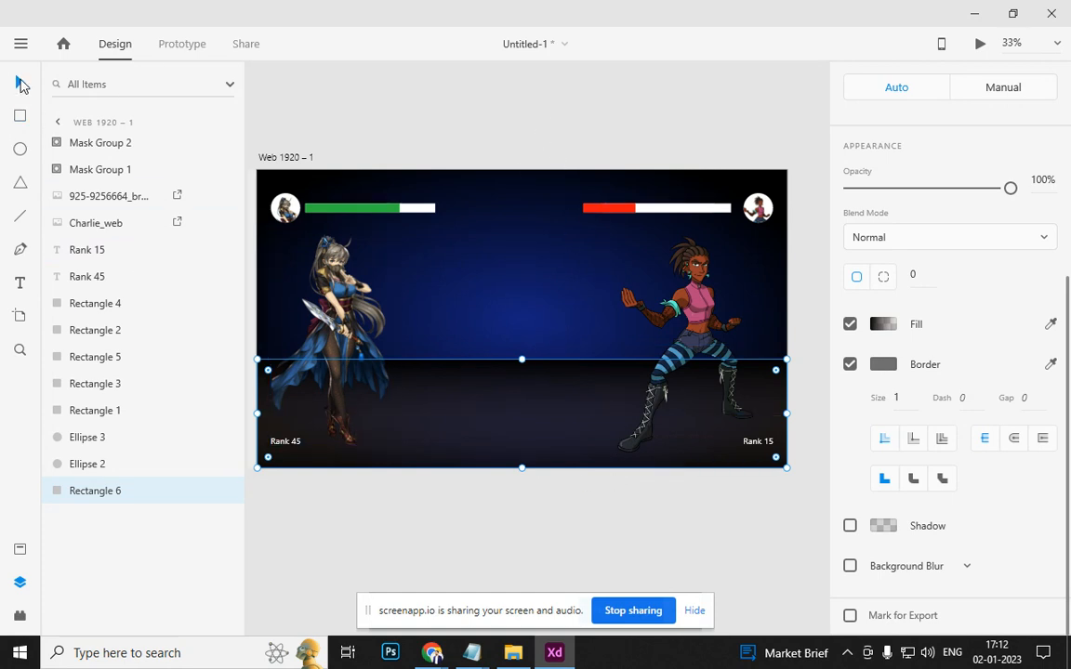
{"action": "left_click", "coordinate": [430, 502]}
{"action": "left_click", "coordinate": [476, 420]}
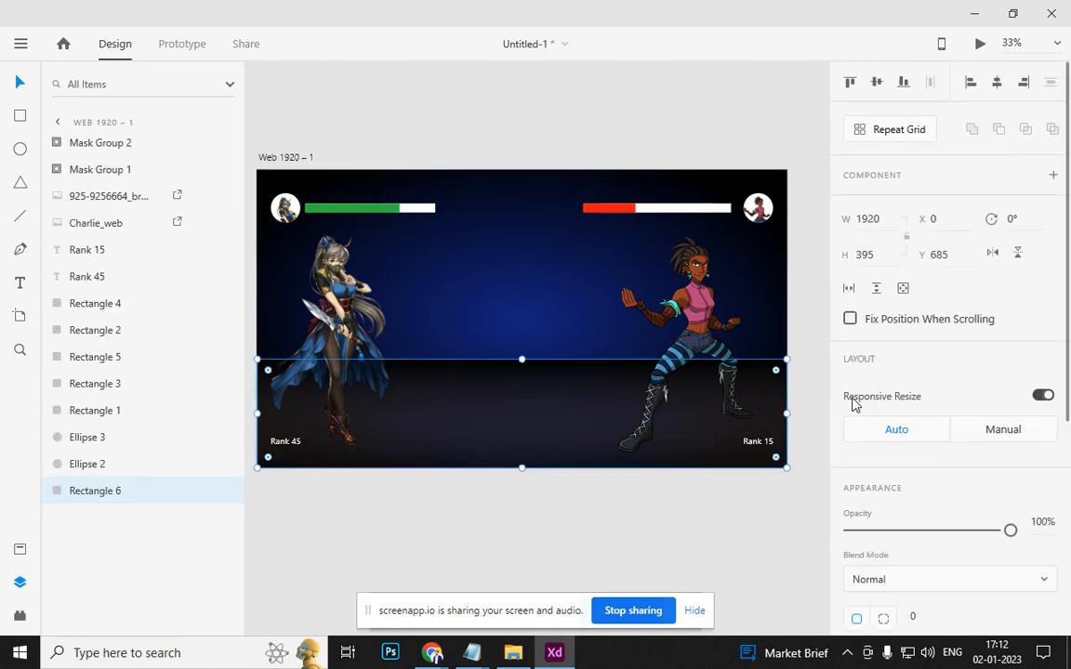
{"action": "left_click_drag", "start_coordinate": [1010, 530], "coordinate": [919, 532]}
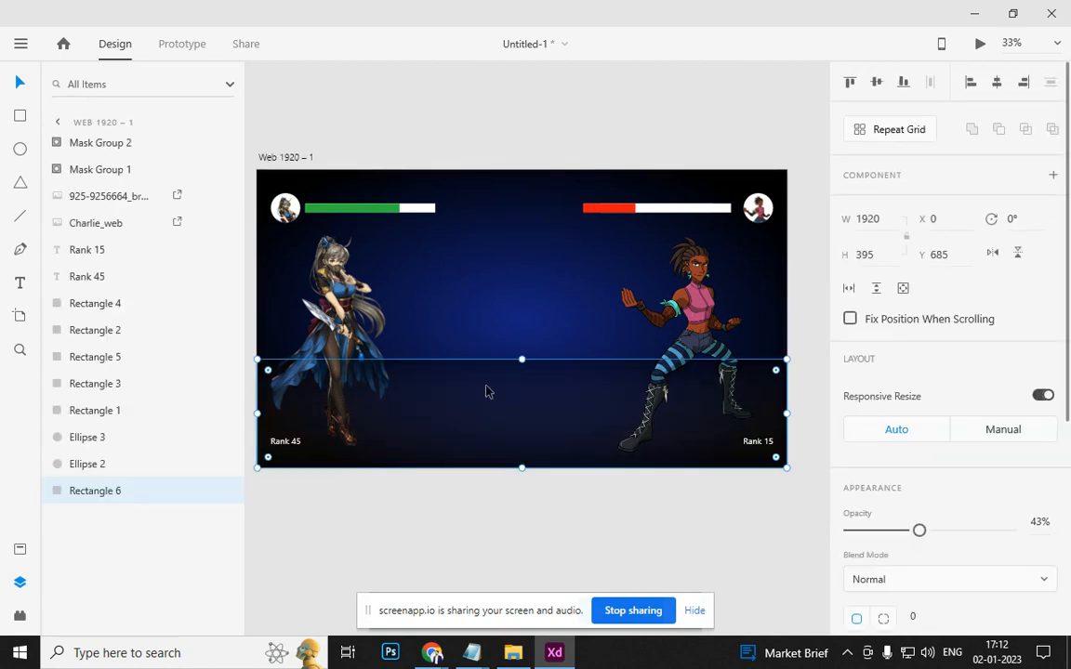
{"action": "scroll", "coordinate": [954, 488], "scroll_direction": "down", "scroll_amount": 4}
{"action": "left_click", "coordinate": [852, 364]}
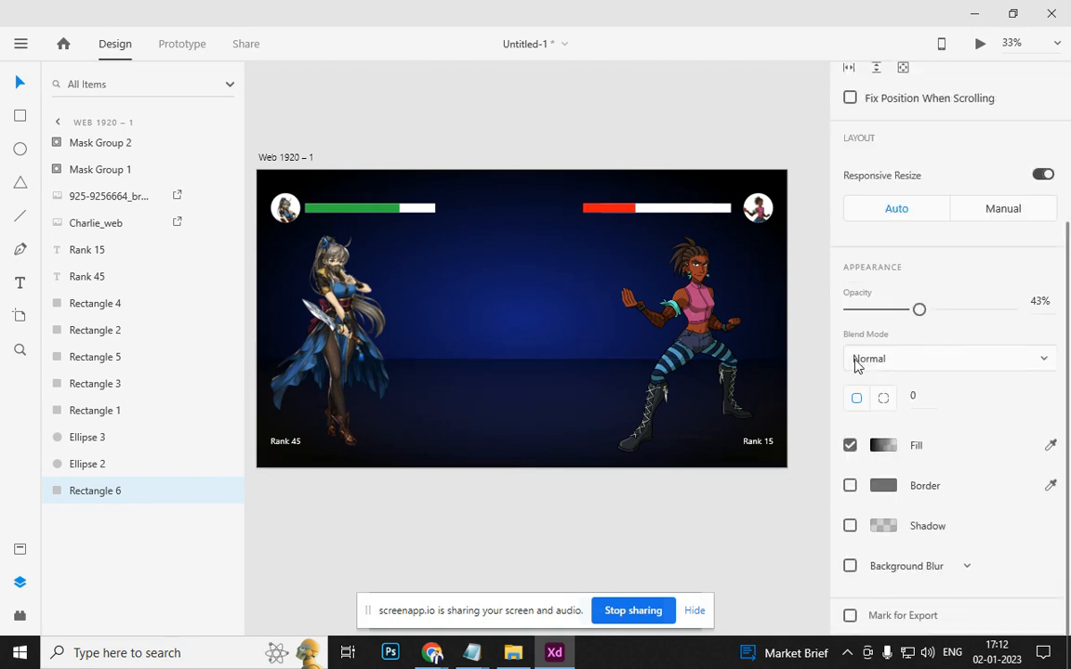
{"action": "left_click", "coordinate": [655, 517]}
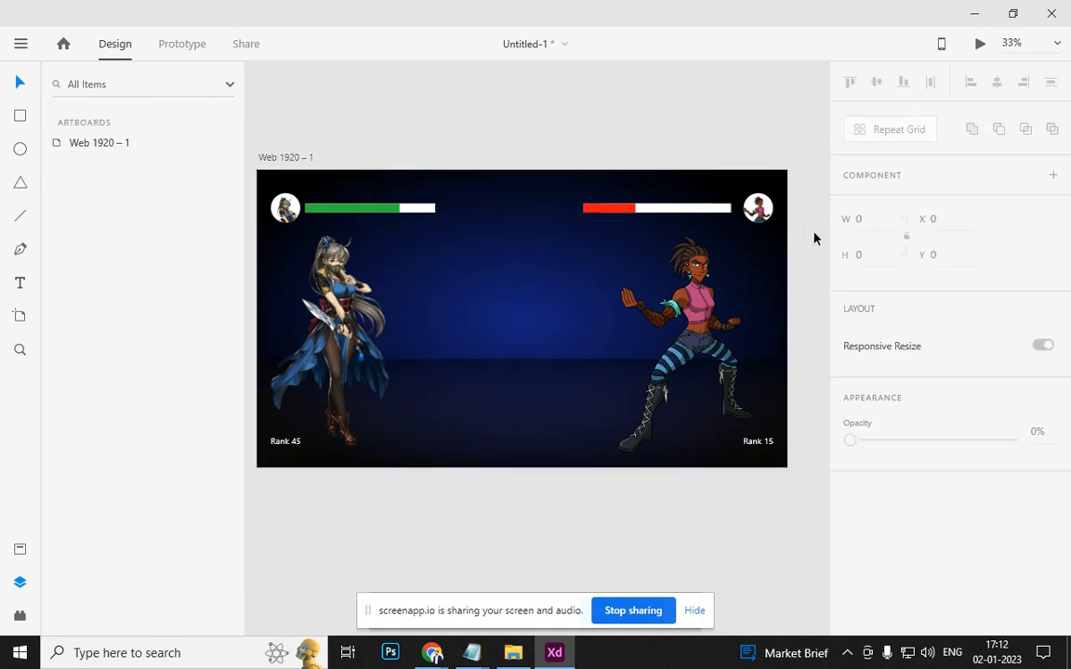
Shrink the large Charlie_web character to about 521 × 788 and enable its shadow
{"action": "left_click", "coordinate": [702, 332]}
{"action": "left_click_drag", "start_coordinate": [758, 228], "coordinate": [753, 237]}
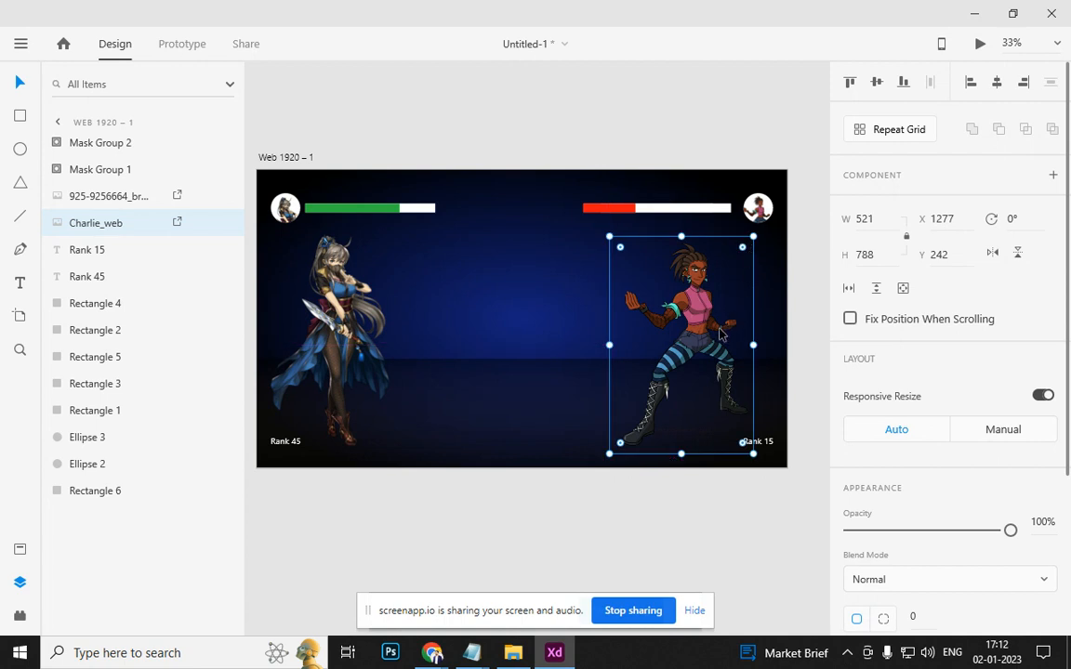
{"action": "scroll", "coordinate": [717, 323], "scroll_direction": "up", "scroll_amount": 3}
{"action": "scroll", "coordinate": [945, 435], "scroll_direction": "down", "scroll_amount": 3}
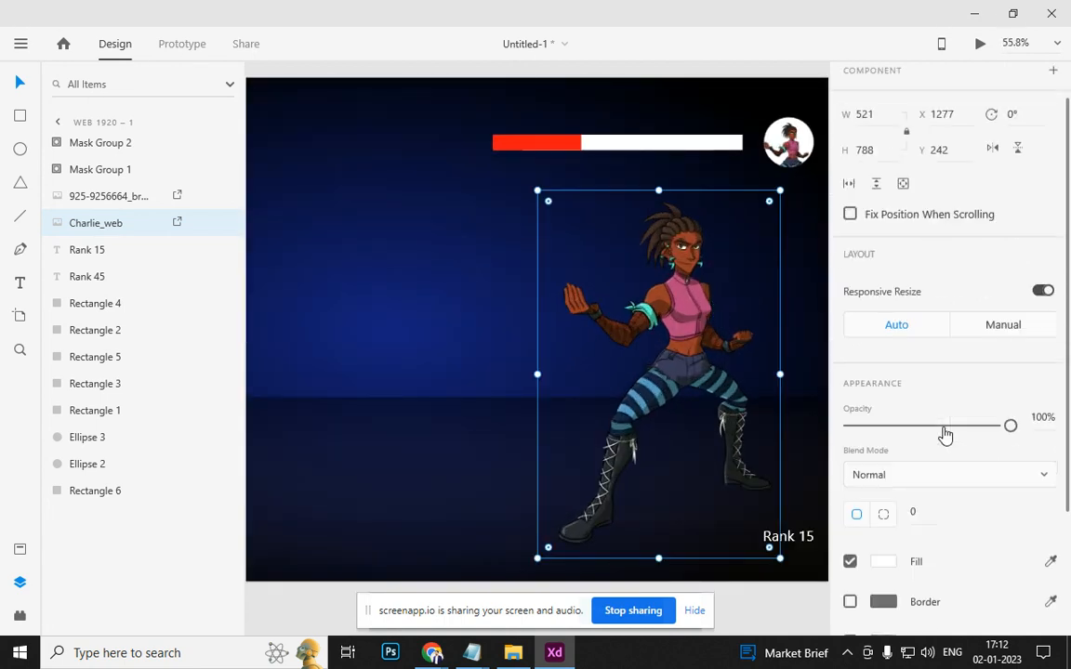
{"action": "left_click", "coordinate": [850, 526]}
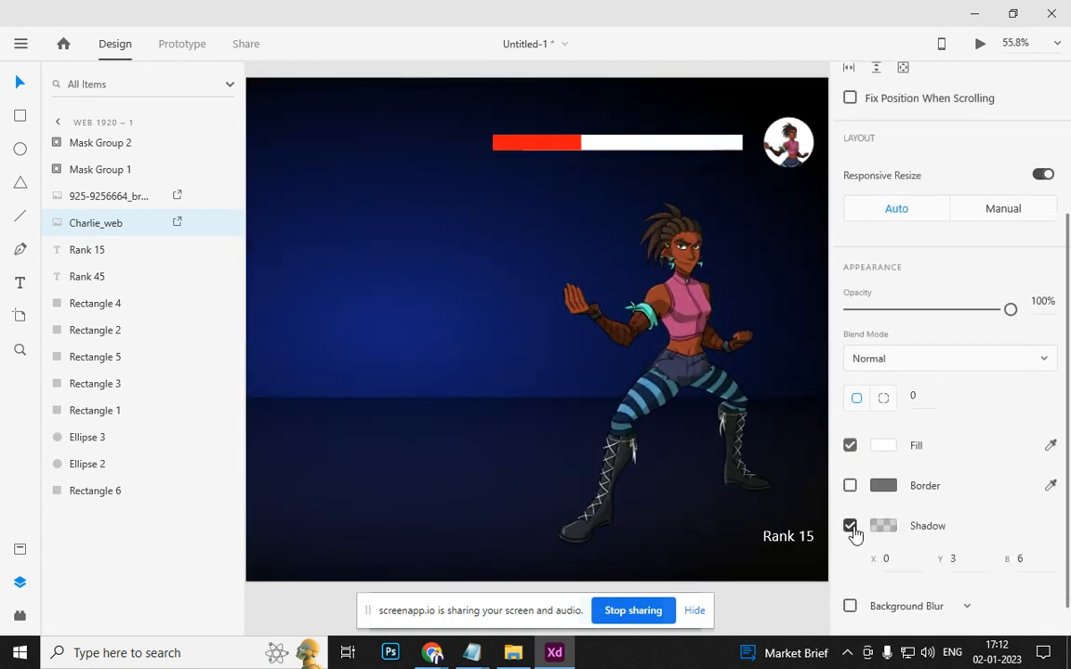
{"action": "scroll", "coordinate": [930, 530], "scroll_direction": "down", "scroll_amount": 1}
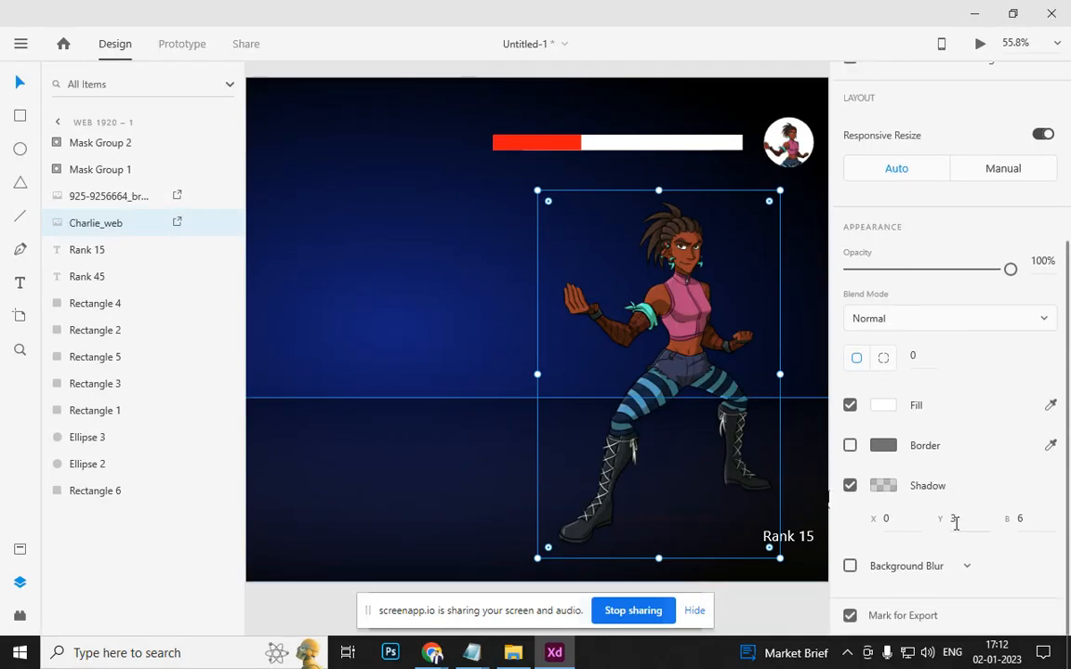
Offset the Charlie_web character's shadow to X -250 and Y 73
{"action": "left_click", "coordinate": [955, 520]}
{"action": "key", "text": "shift+Up"}
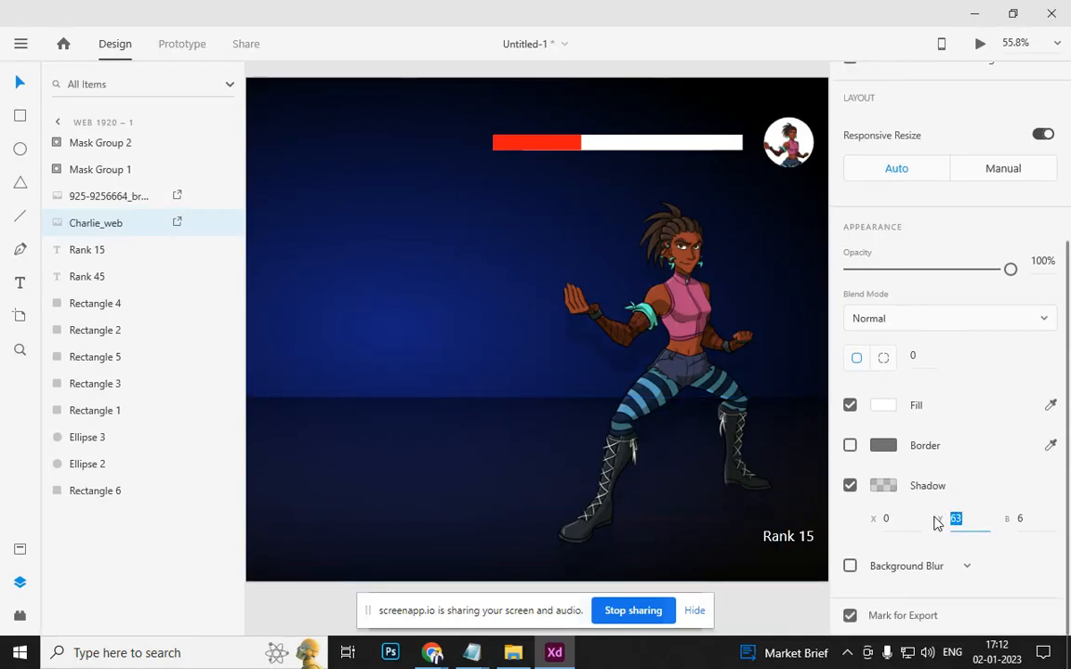
{"action": "left_click", "coordinate": [901, 523]}
{"action": "key", "text": "shift+Down"}
{"action": "key", "text": "shift+Down"}
{"action": "key", "text": "shift+Down"}
{"action": "key", "text": "shift+Down"}
{"action": "key", "text": "shift+Down"}
{"action": "key", "text": "shift+Down"}
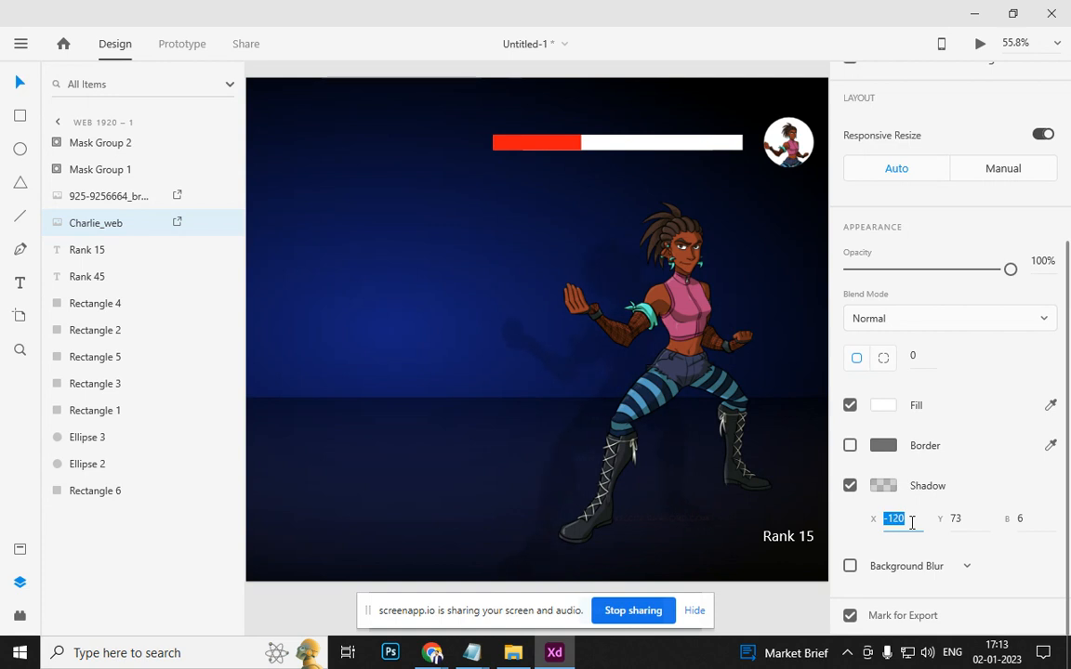
{"action": "key", "text": "shift+Down"}
{"action": "key", "text": "shift+Down"}
{"action": "scroll", "coordinate": [690, 528], "scroll_direction": "down", "scroll_amount": 6}
{"action": "scroll", "coordinate": [632, 489], "scroll_direction": "up", "scroll_amount": 2}
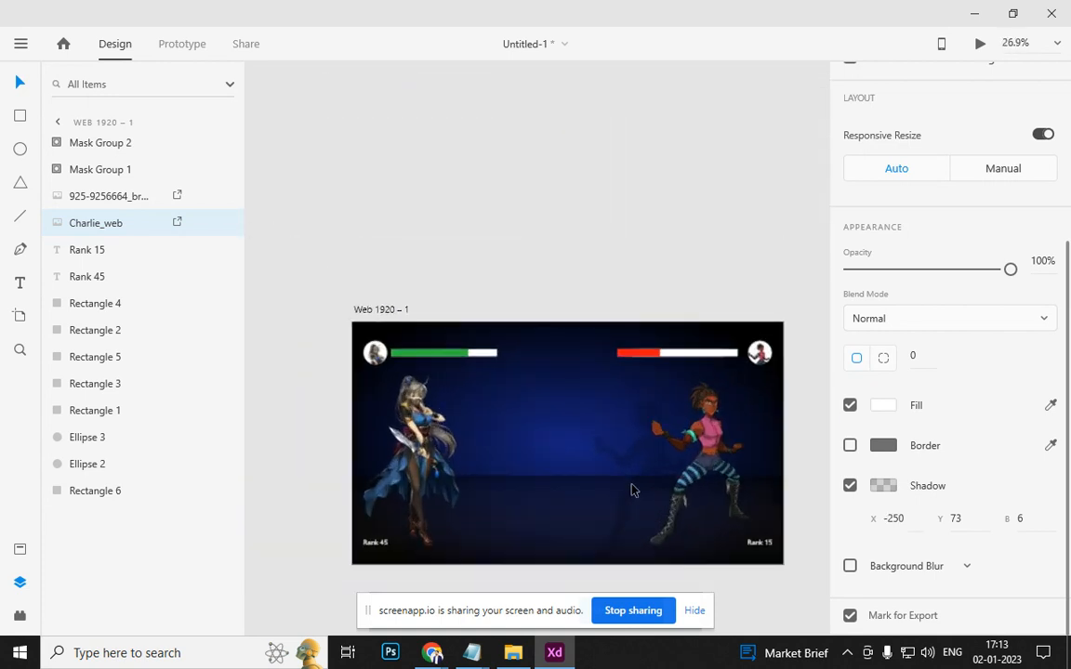
{"action": "left_click", "coordinate": [640, 487]}
{"action": "scroll", "coordinate": [637, 485], "scroll_direction": "up", "scroll_amount": 1}
{"action": "left_click", "coordinate": [358, 392]}
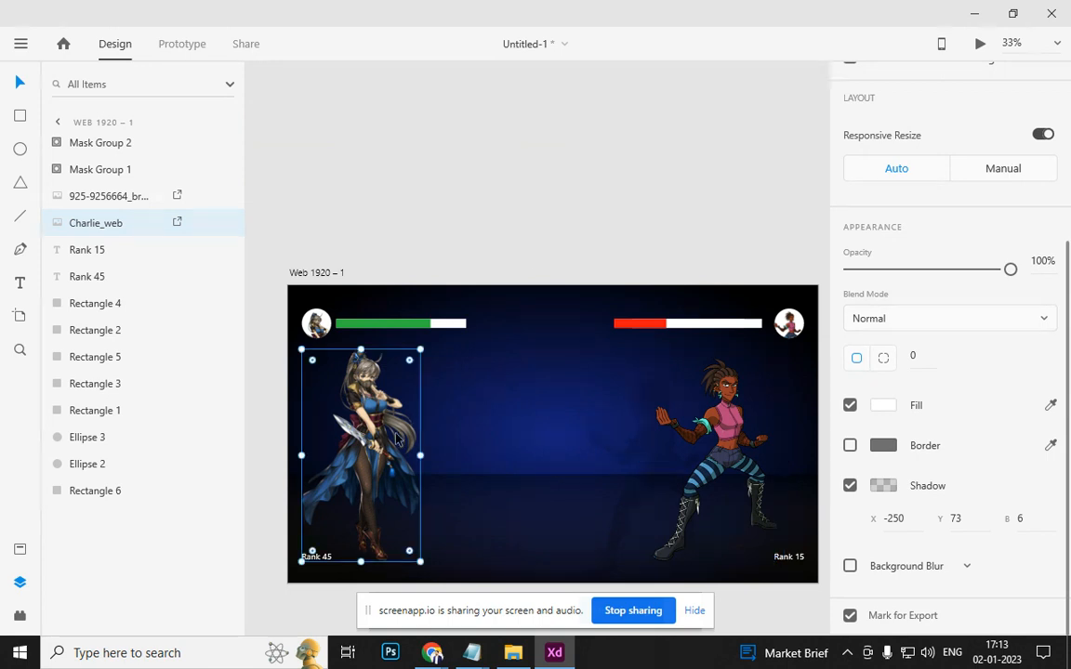
{"action": "scroll", "coordinate": [787, 421], "scroll_direction": "down", "scroll_amount": 1}
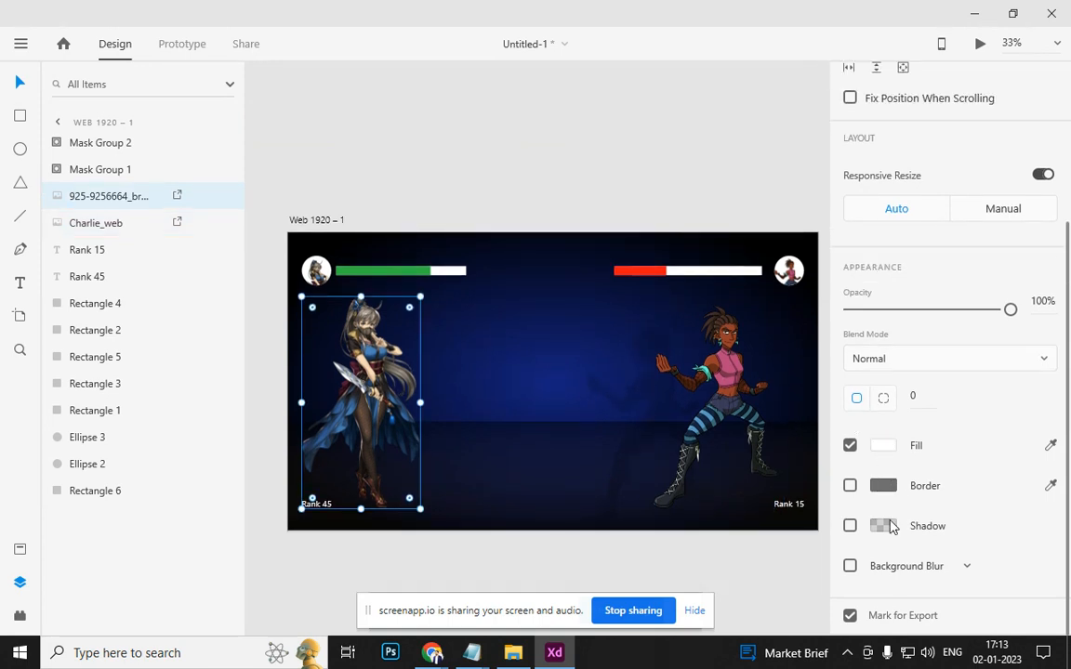
{"action": "left_click", "coordinate": [860, 528]}
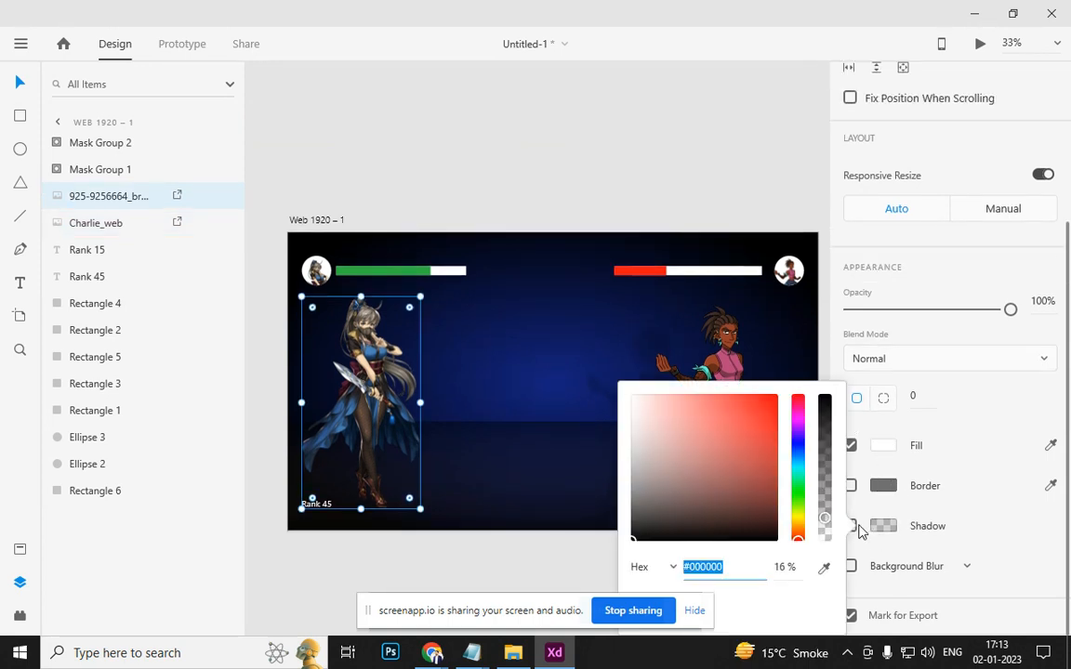
{"action": "left_click", "coordinate": [867, 539]}
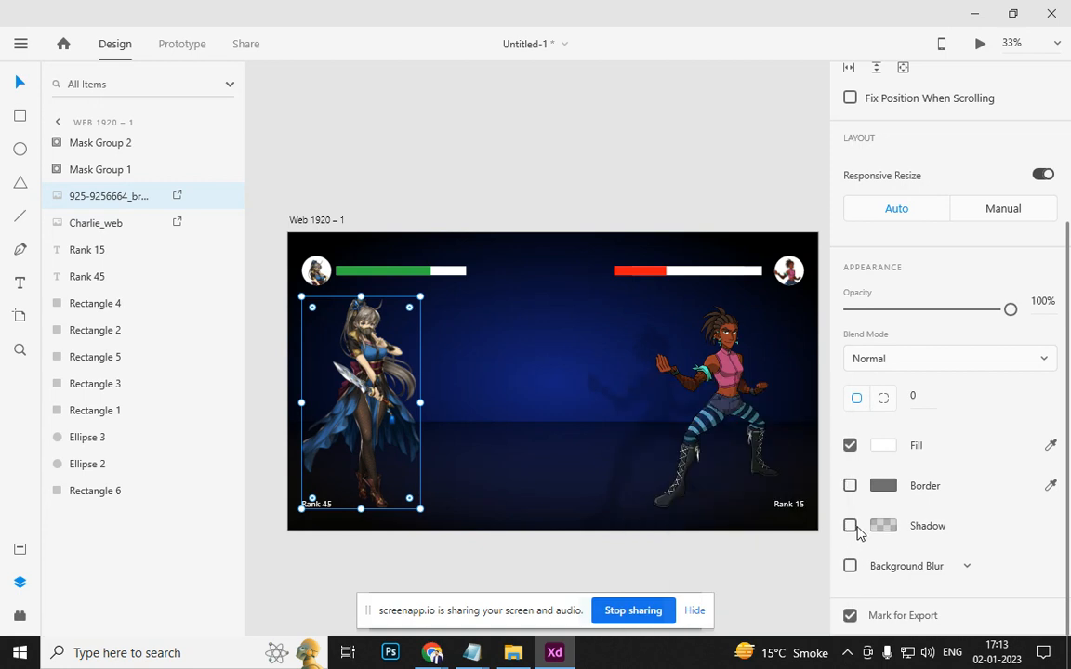
{"action": "left_click", "coordinate": [859, 530]}
{"action": "left_click", "coordinate": [868, 540]}
{"action": "left_click", "coordinate": [849, 526]}
{"action": "scroll", "coordinate": [911, 508], "scroll_direction": "down", "scroll_amount": 1}
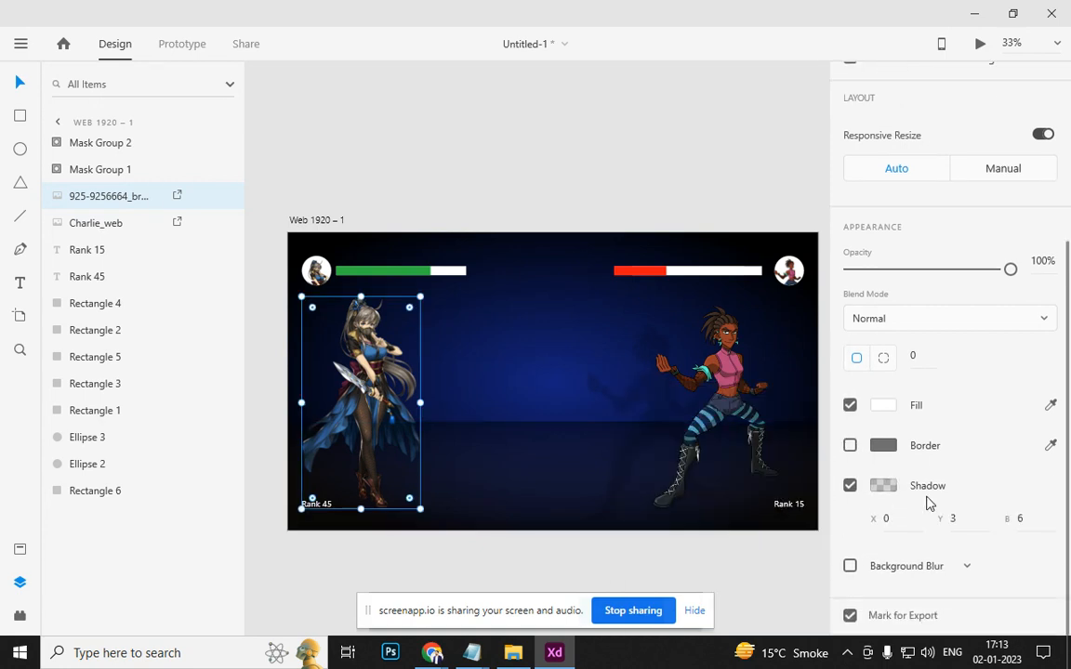
Offset the blue-dressed character's shadow to X 110 and Y 13
{"action": "type", "text": "13"}
{"action": "key", "text": "Return"}
{"action": "left_click", "coordinate": [913, 524]}
{"action": "type", "text": "20"}
{"action": "key", "text": "Return"}
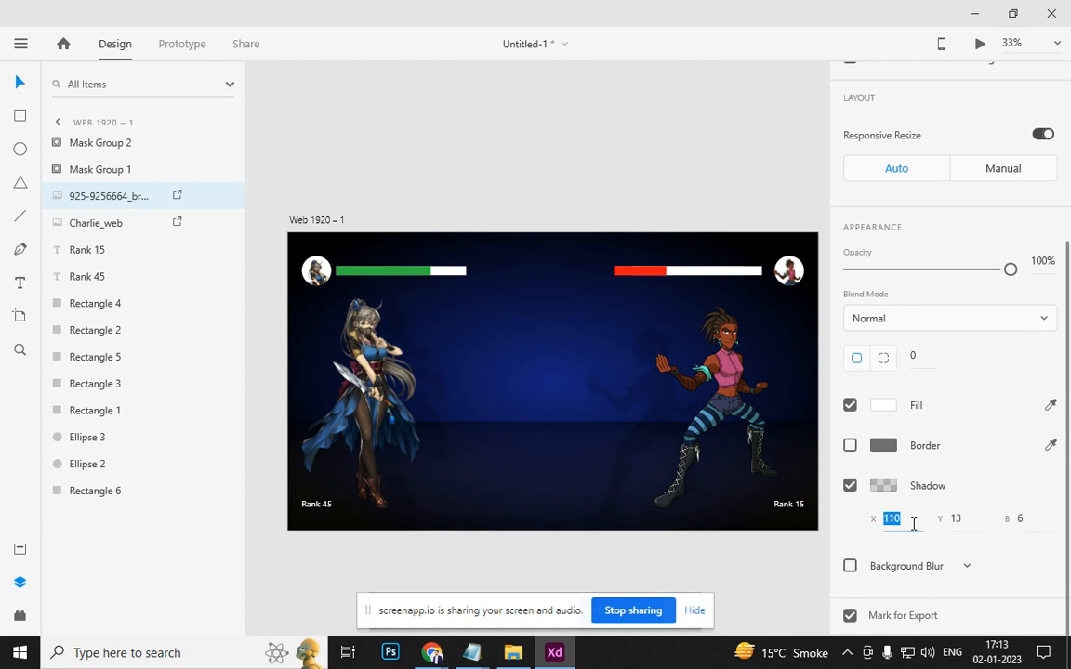
{"action": "left_click", "coordinate": [621, 561]}
{"action": "scroll", "coordinate": [621, 562], "scroll_direction": "down", "scroll_amount": 2}
{"action": "scroll", "coordinate": [621, 562], "scroll_direction": "up", "scroll_amount": 2}
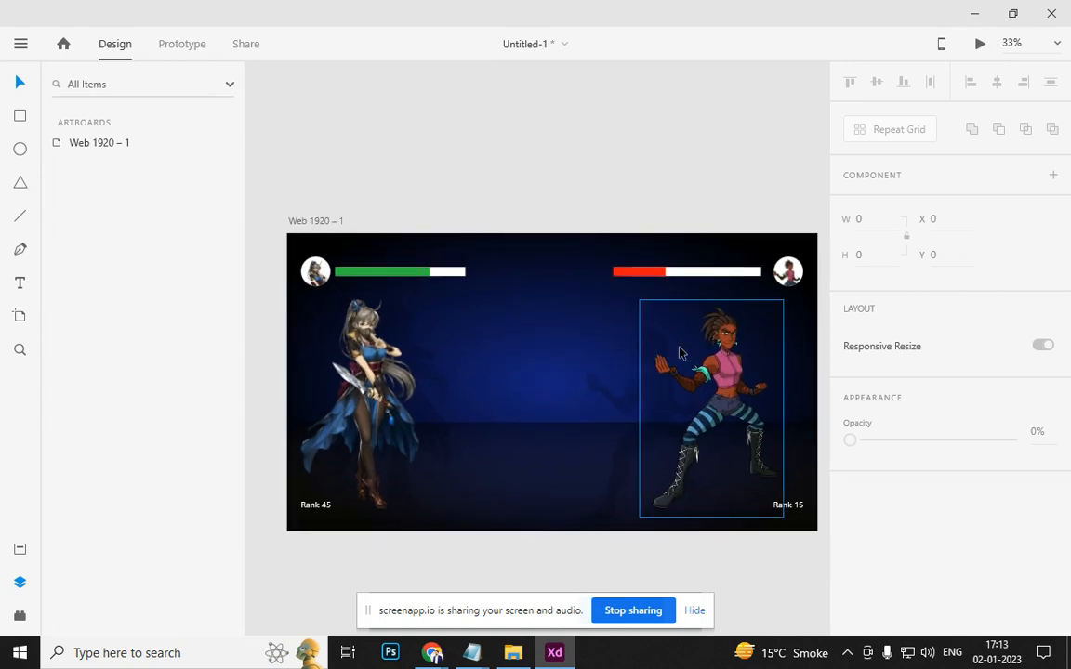
Draw a 70 × 70 square rotated 45° on the pasteboard beside the artboard
{"action": "scroll", "coordinate": [677, 352], "scroll_direction": "up", "scroll_amount": 3}
{"action": "left_click_drag", "start_coordinate": [676, 349], "coordinate": [480, 248]}
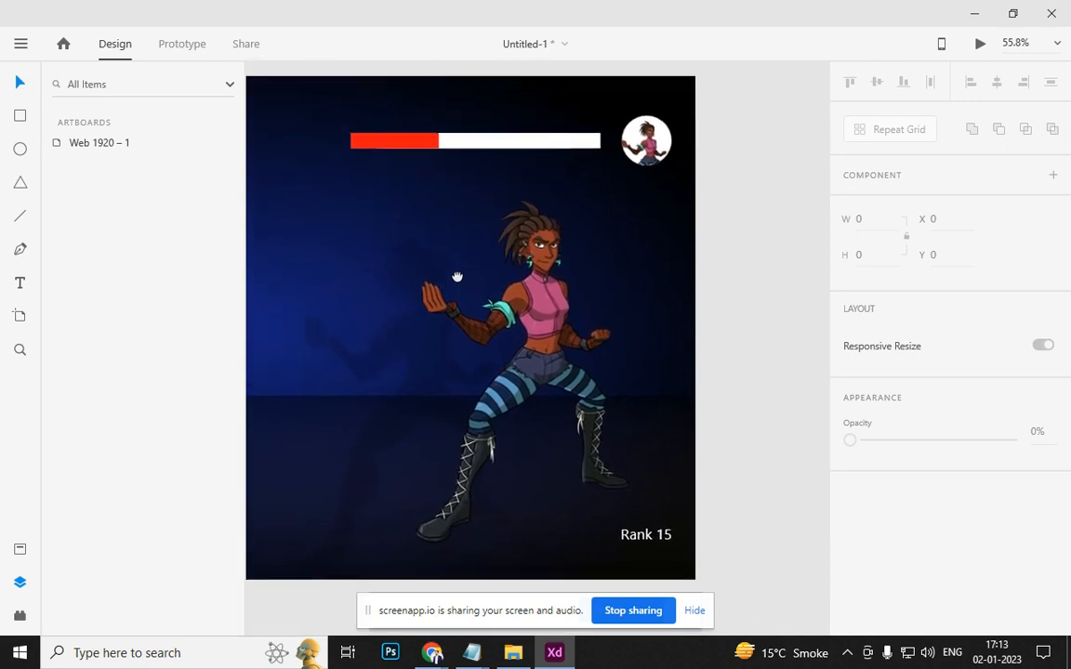
{"action": "scroll", "coordinate": [713, 281], "scroll_direction": "up", "scroll_amount": 4}
{"action": "left_click_drag", "start_coordinate": [713, 280], "coordinate": [605, 265]}
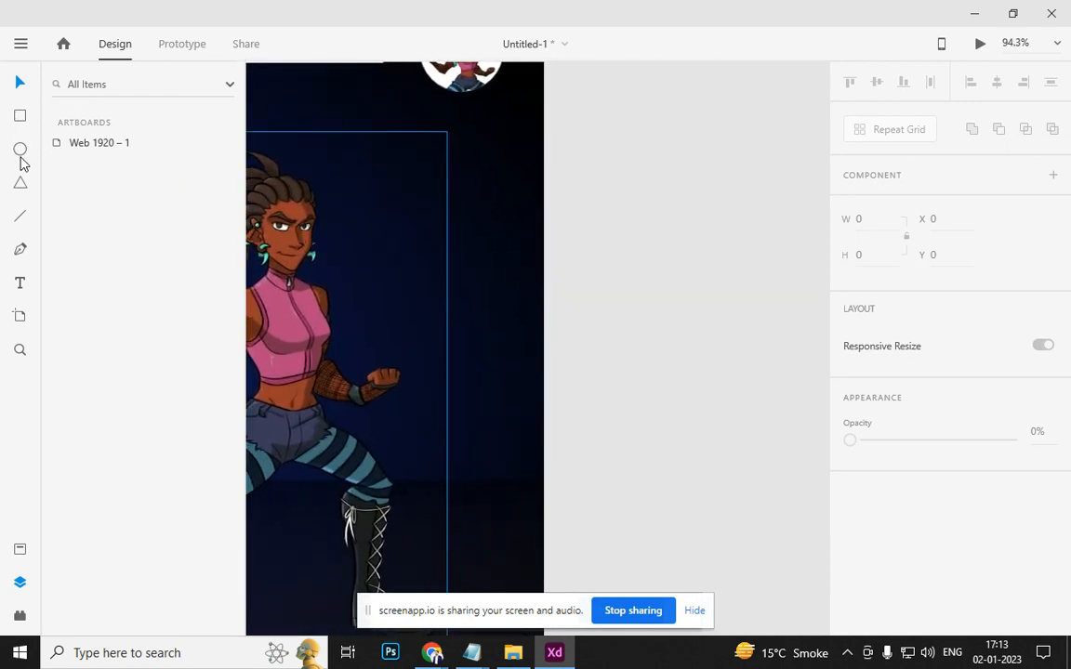
{"action": "left_click", "coordinate": [20, 116]}
{"action": "mouse_move", "coordinate": [672, 272]}
{"action": "left_mouse_down"}
{"action": "mouse_move", "coordinate": [700, 301]}
{"action": "mouse_move", "coordinate": [707, 251]}
{"action": "mouse_move", "coordinate": [707, 270]}
{"action": "left_mouse_up"}
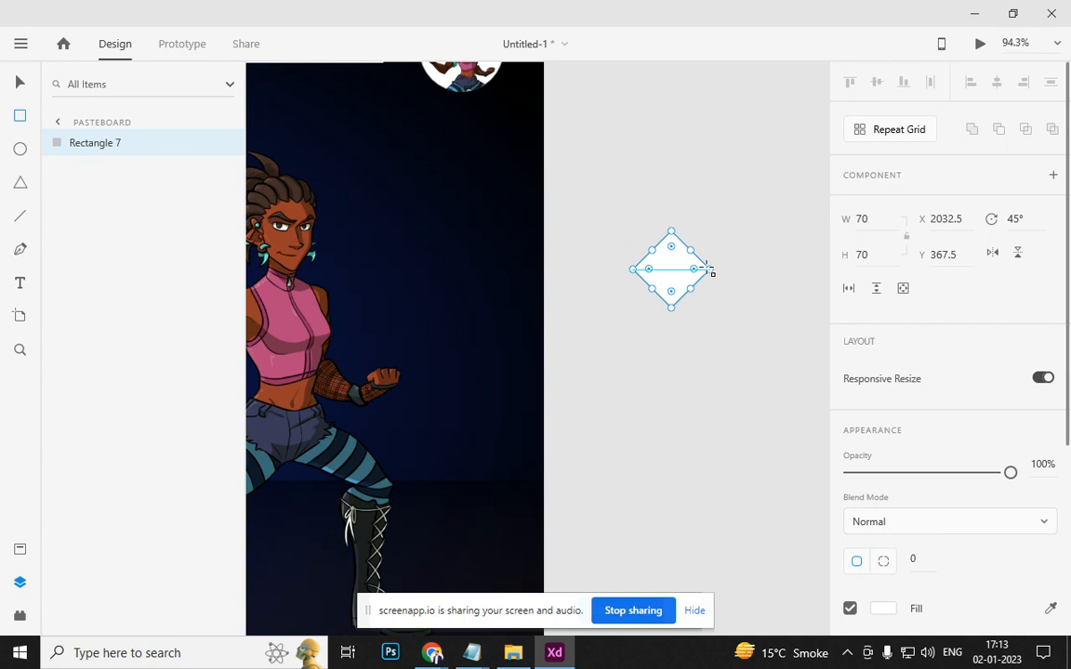
Duplicate the diamond, shrink the copy to 40 × 40 about its centre, and subtract it from the larger diamond
{"action": "key", "text": "ctrl+d"}
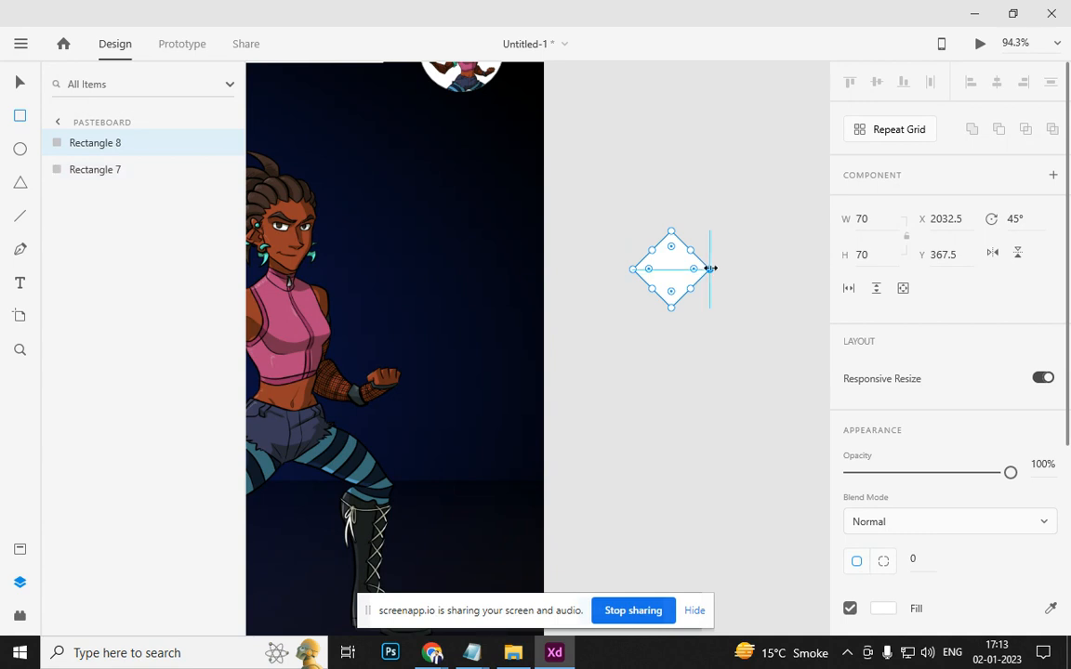
{"action": "left_click_drag", "start_coordinate": [710, 269], "coordinate": [694, 269]}
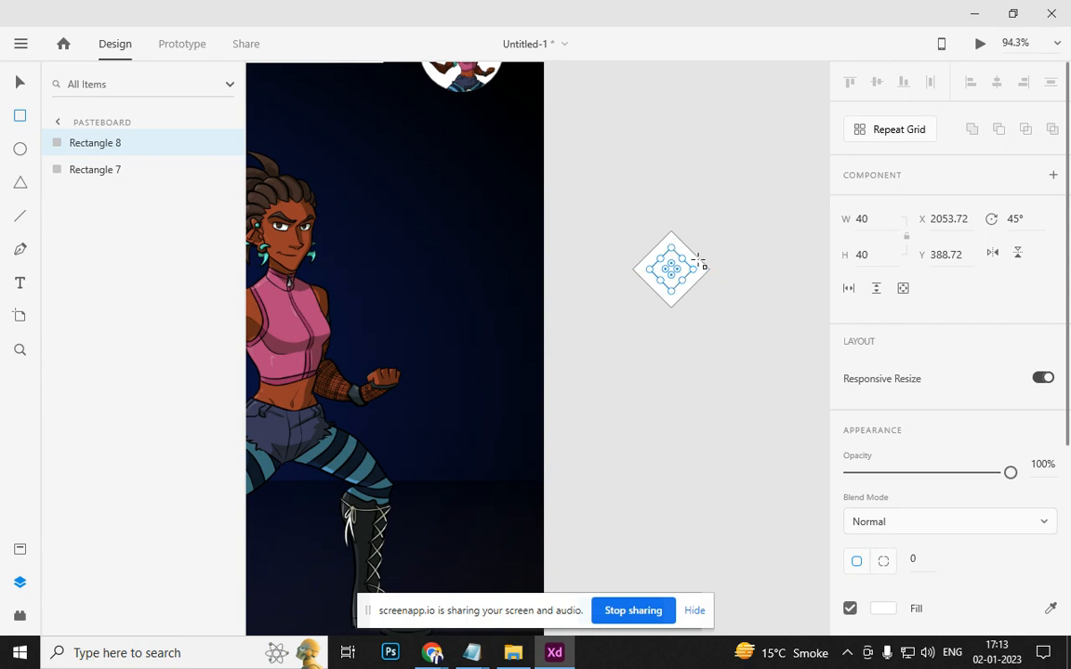
{"action": "key", "text": "ctrl+a"}
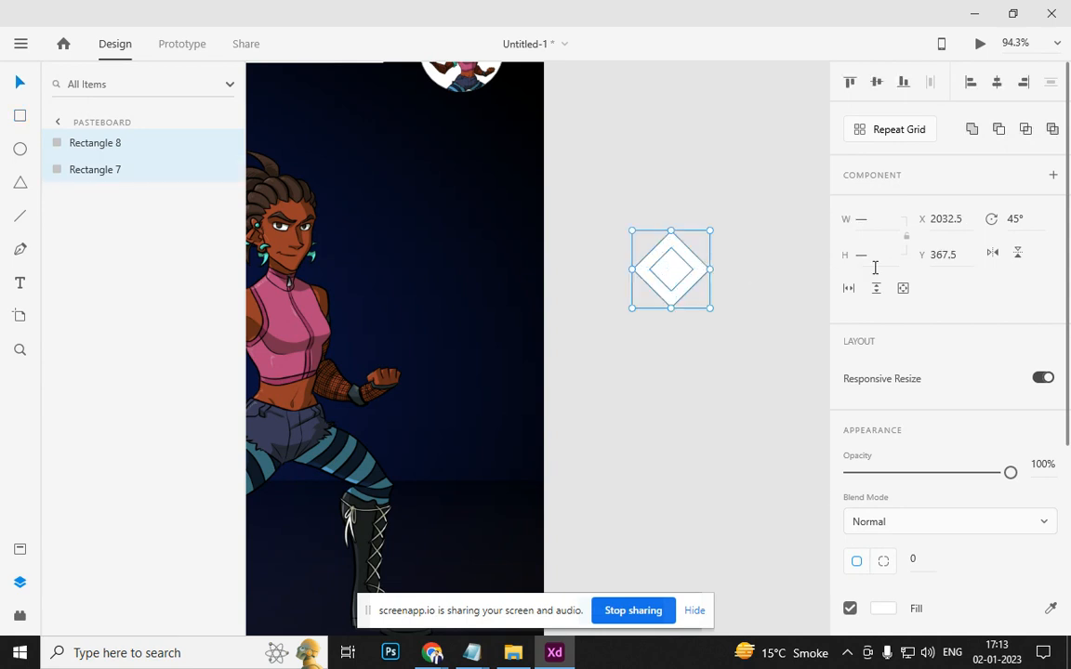
{"action": "left_click", "coordinate": [1000, 130]}
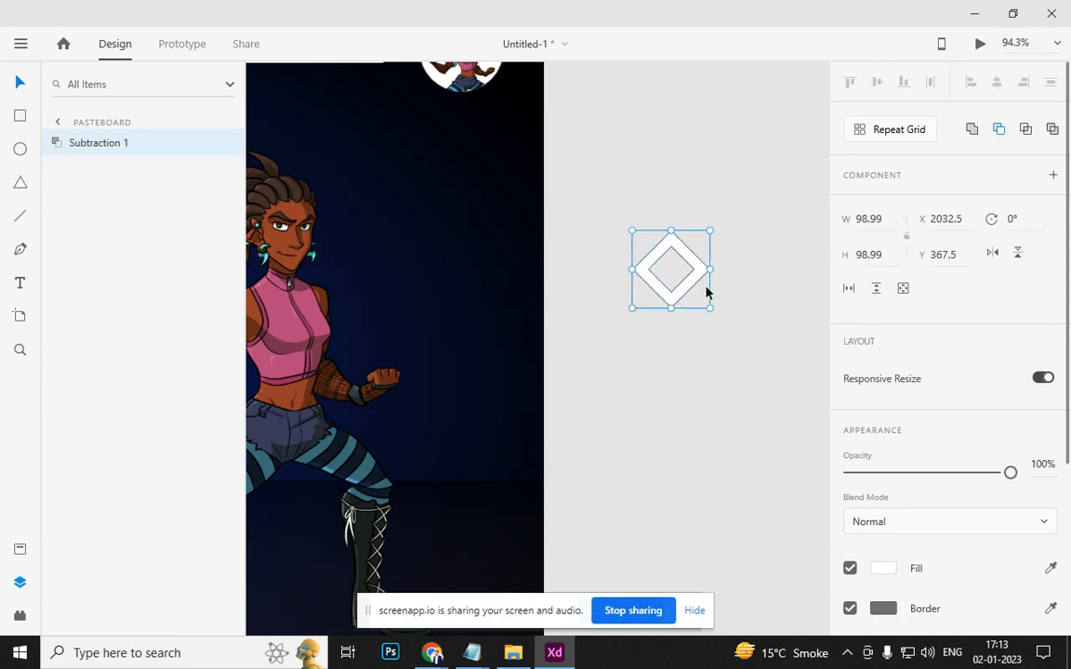
Draw a rectangle of about 129 × 59 over the diamond frame's upper half and intersect both shapes into an upward chevron
{"action": "left_click", "coordinate": [19, 115]}
{"action": "left_click_drag", "start_coordinate": [618, 215], "coordinate": [720, 261]}
{"action": "left_click", "coordinate": [20, 82]}
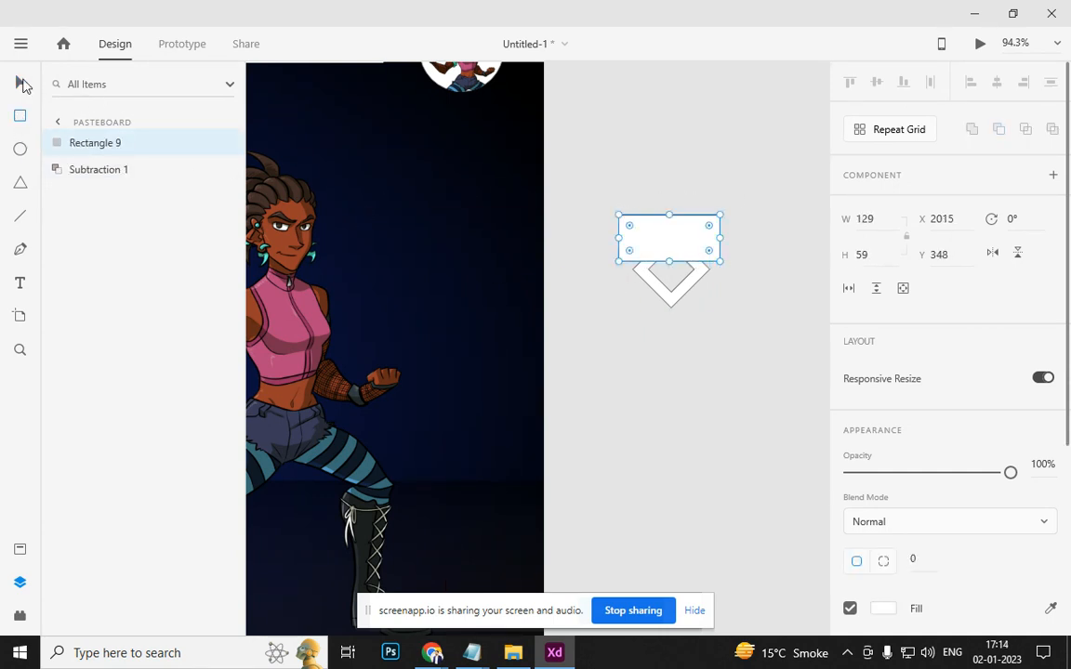
{"action": "left_click", "coordinate": [653, 282], "text": "shift"}
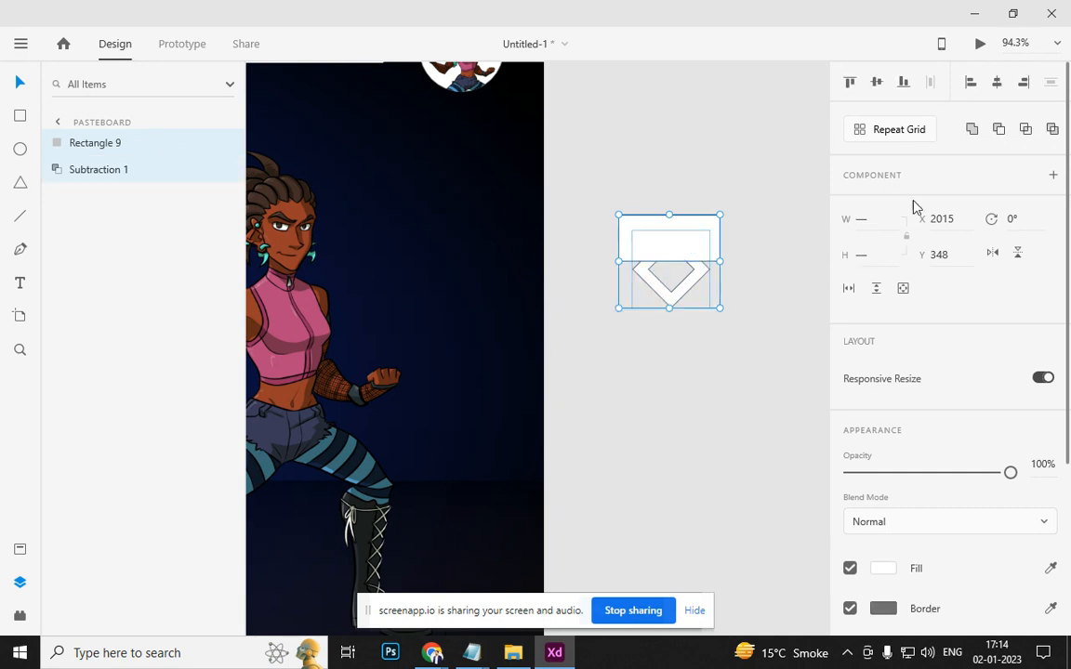
{"action": "left_click", "coordinate": [1025, 130]}
{"action": "left_click", "coordinate": [651, 278]}
Place the chevron on the artboard near its right edge at 35 × 17.5 and remove its border
{"action": "left_click", "coordinate": [677, 243]}
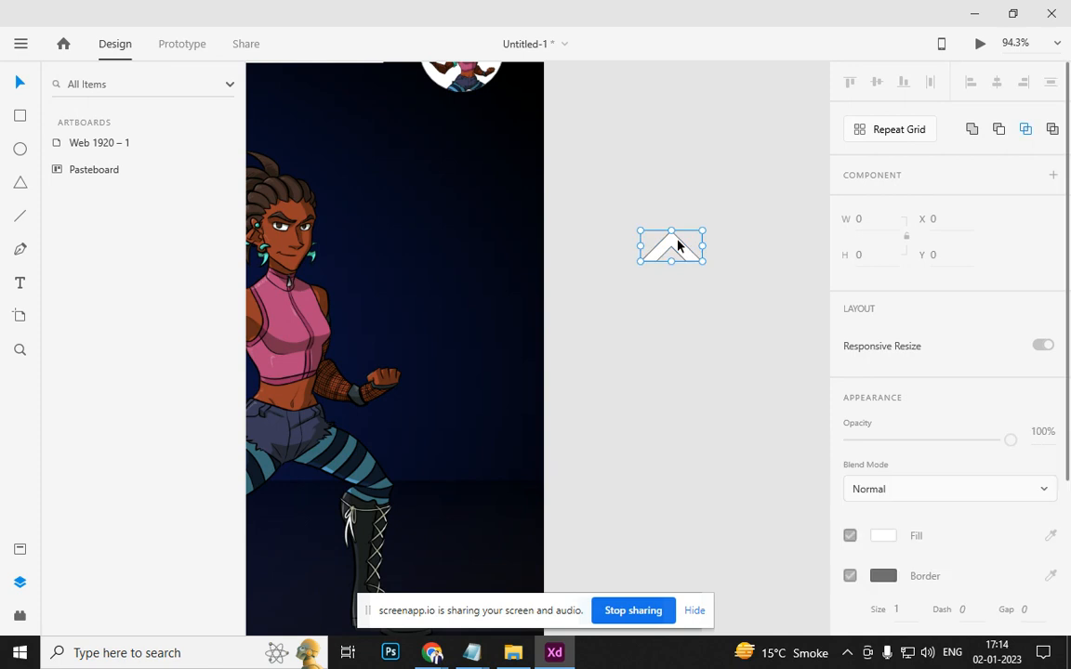
{"action": "left_click_drag", "start_coordinate": [677, 244], "coordinate": [496, 244]}
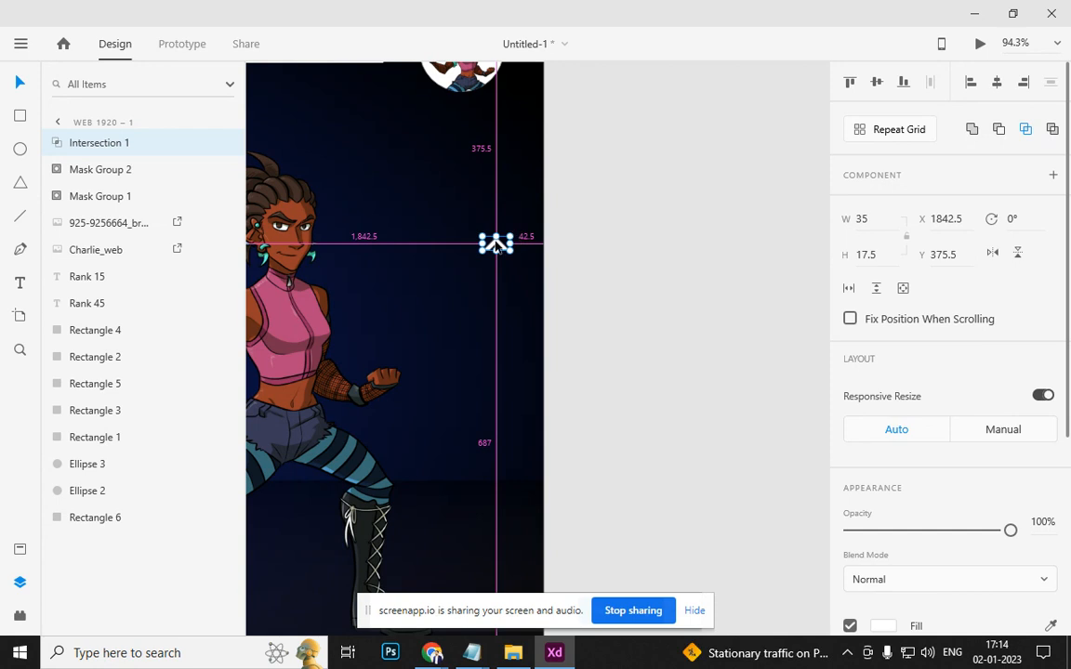
{"action": "scroll", "coordinate": [497, 245], "scroll_direction": "up", "scroll_amount": 5}
{"action": "scroll", "coordinate": [948, 409], "scroll_direction": "down", "scroll_amount": 3}
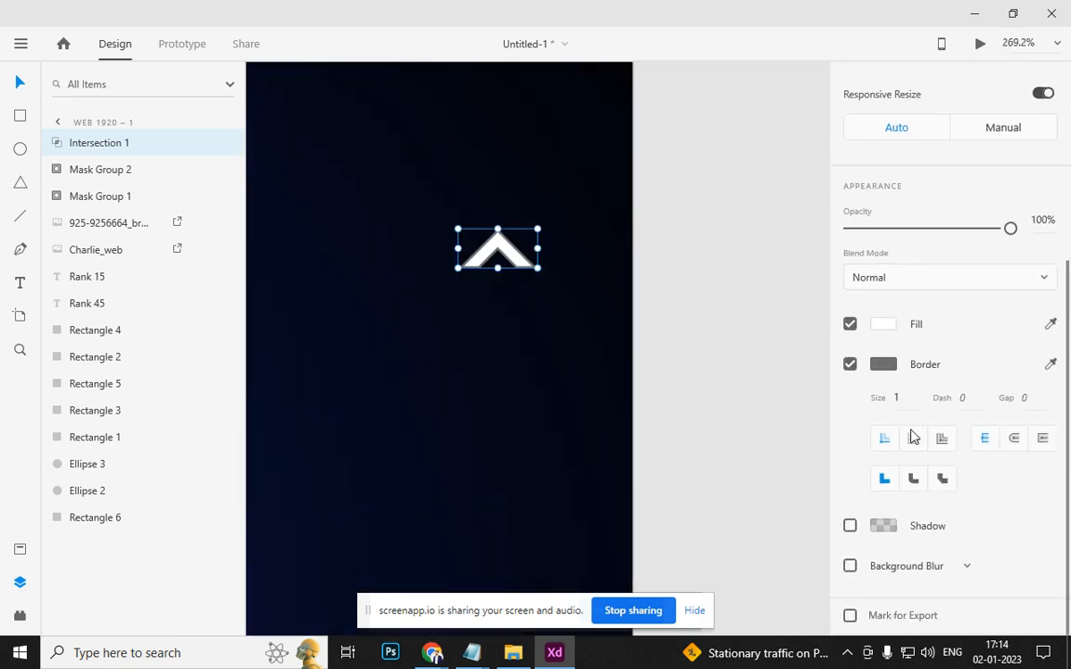
{"action": "left_click", "coordinate": [850, 363]}
{"action": "scroll", "coordinate": [846, 363], "scroll_direction": "up", "scroll_amount": 2}
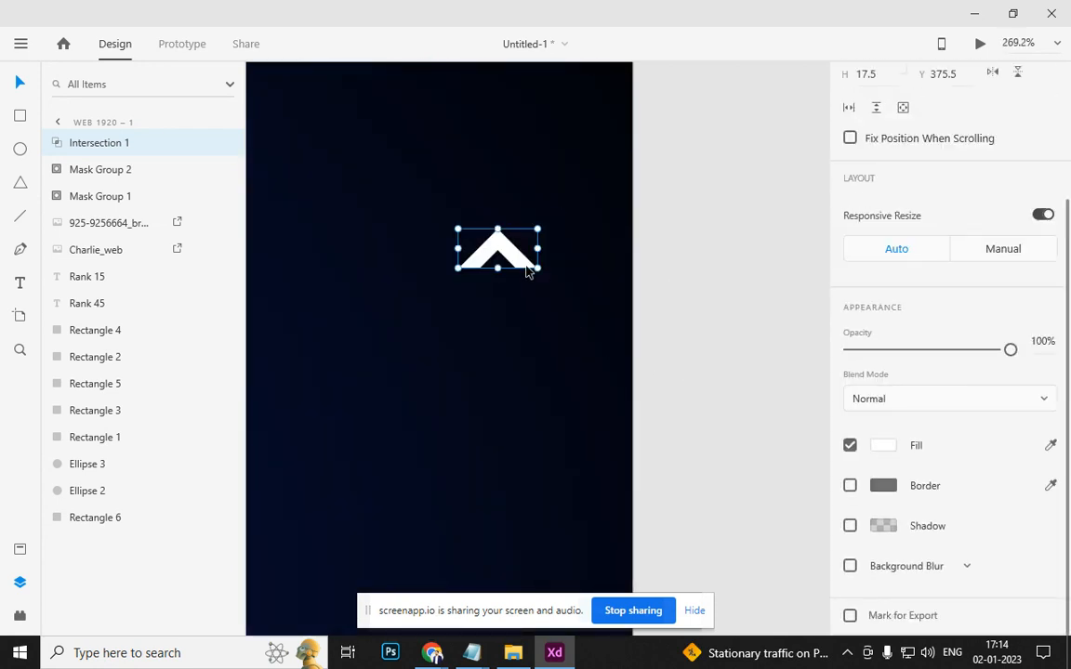
Repeat the chevron downward into a closely spaced column of five with Repeat Grid and ungroup the grid
{"action": "key", "text": "ctrl+r"}
{"action": "left_click_drag", "start_coordinate": [497, 272], "coordinate": [509, 467]}
{"action": "left_click_drag", "start_coordinate": [502, 390], "coordinate": [509, 264]}
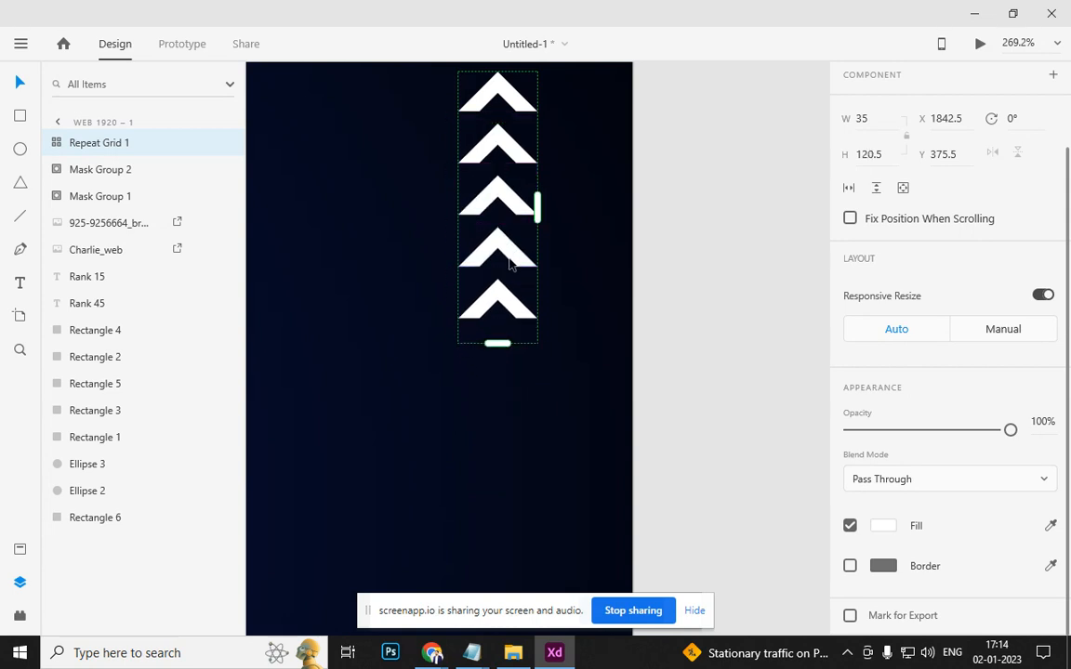
{"action": "key", "text": "ctrl+shift+g"}
Shrink the five chevrons to about 14 × 7 each around their common centre and group them
{"action": "key", "text": "alt"}
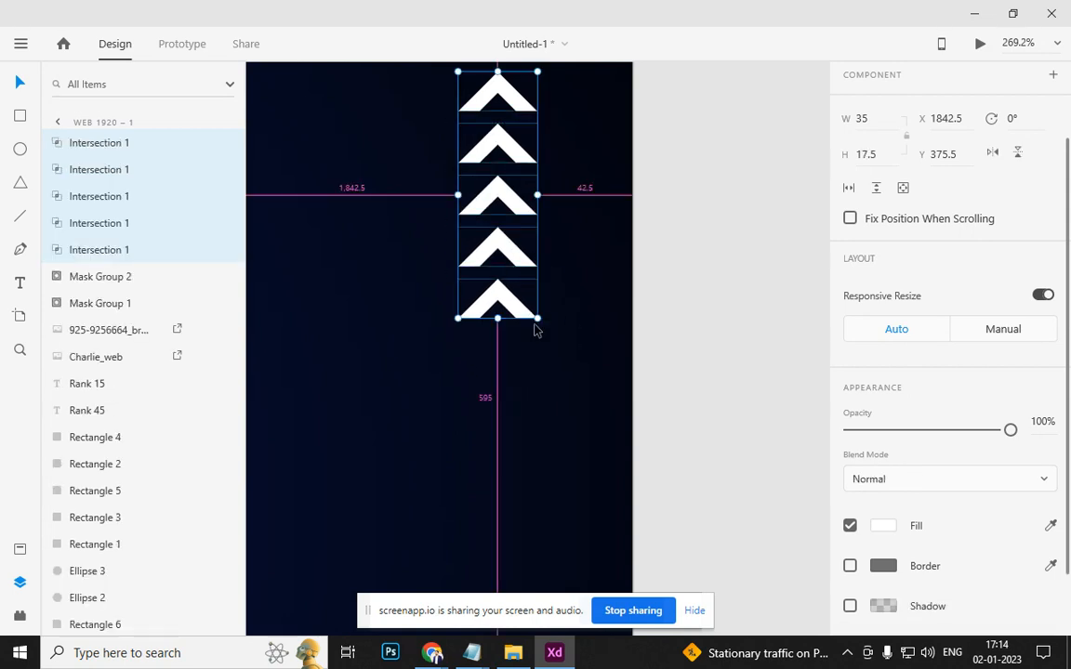
{"action": "left_click_drag", "start_coordinate": [536, 317], "coordinate": [518, 290]}
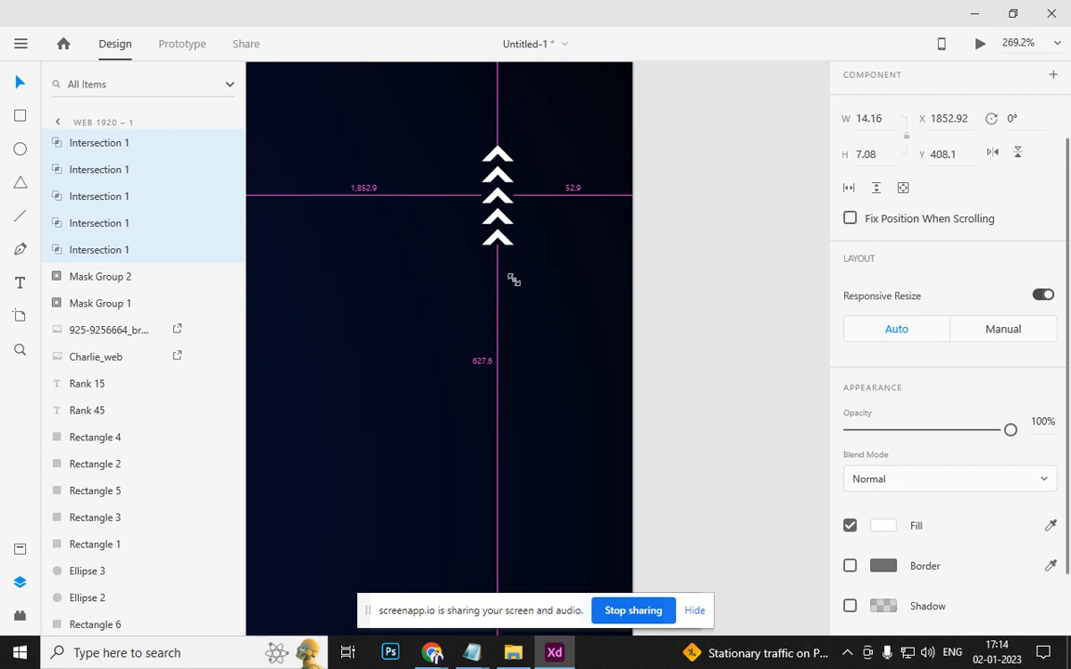
{"action": "key", "text": "ctrl+g"}
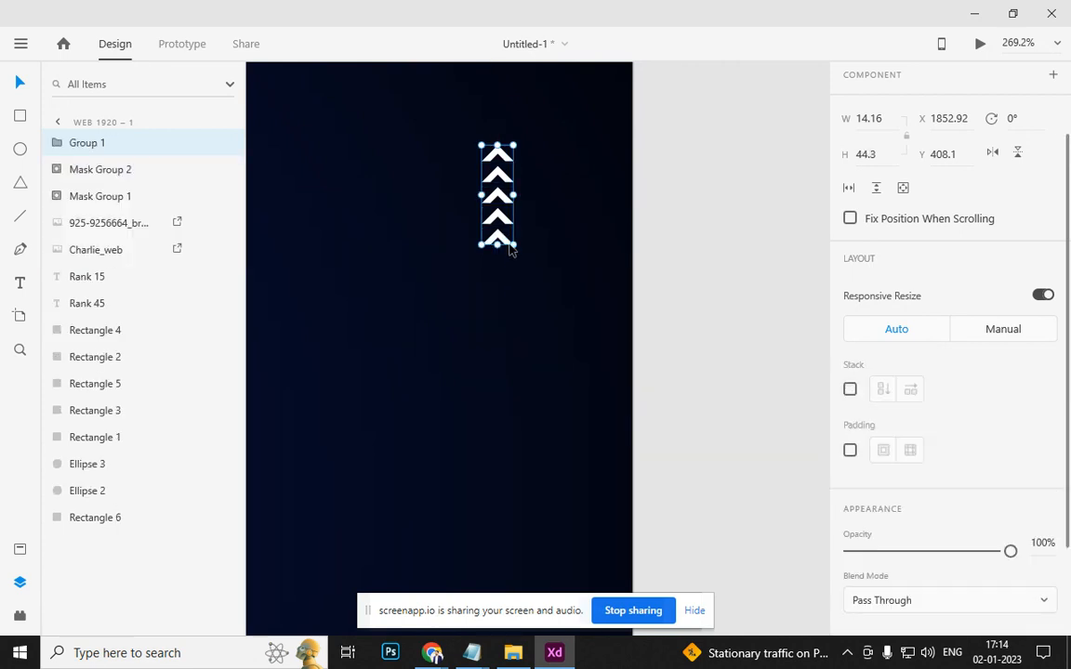
Move the chevron group beside the Charlie_web character, near the artboard's right edge, at about X 1856 and Y 468
{"action": "left_click_drag", "start_coordinate": [503, 244], "coordinate": [587, 364]}
{"action": "left_click", "coordinate": [648, 417]}
{"action": "left_click_drag", "start_coordinate": [495, 454], "coordinate": [655, 443]}
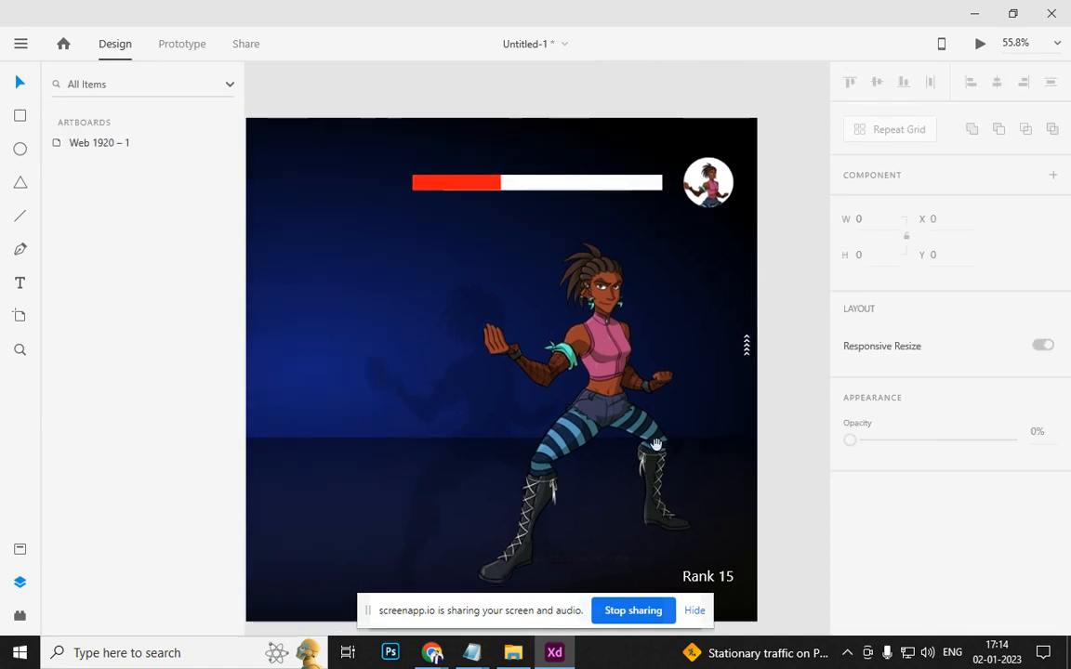
{"action": "left_click", "coordinate": [746, 350]}
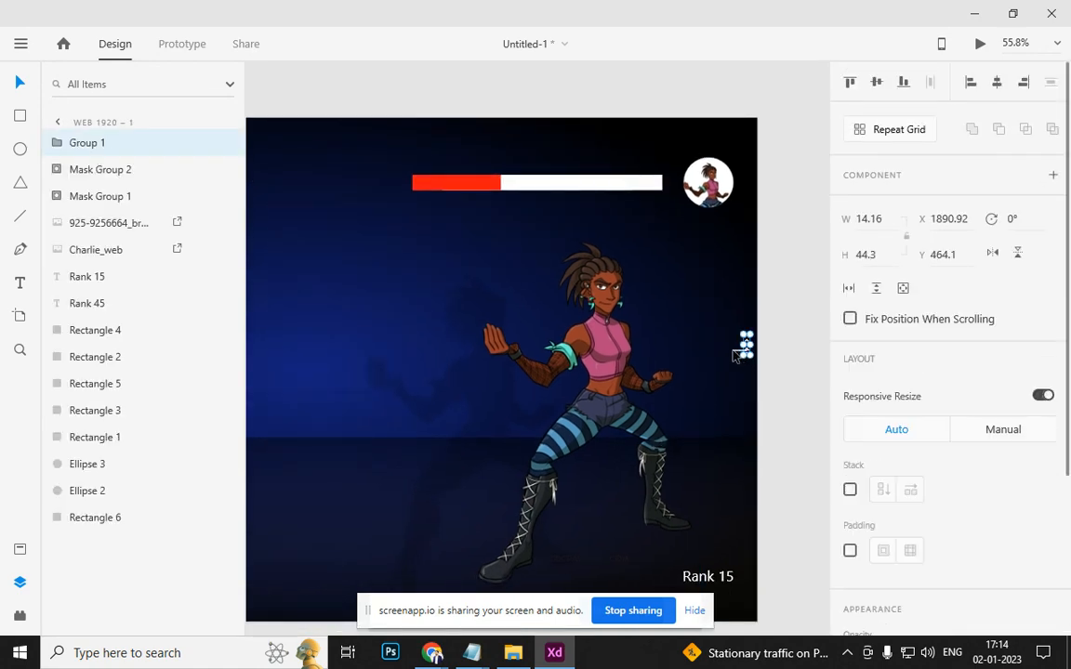
{"action": "mouse_move", "coordinate": [749, 356]}
{"action": "left_mouse_down"}
{"action": "mouse_move", "coordinate": [734, 360]}
{"action": "mouse_move", "coordinate": [732, 348]}
{"action": "left_mouse_up"}
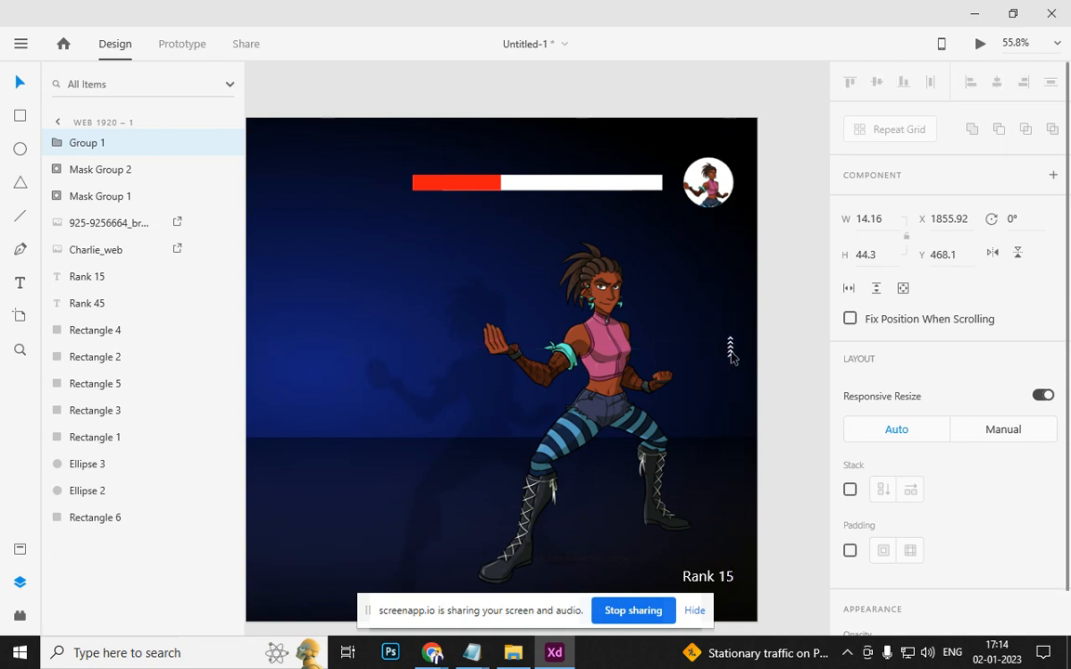
{"action": "left_click", "coordinate": [483, 376]}
{"action": "left_click", "coordinate": [771, 358]}
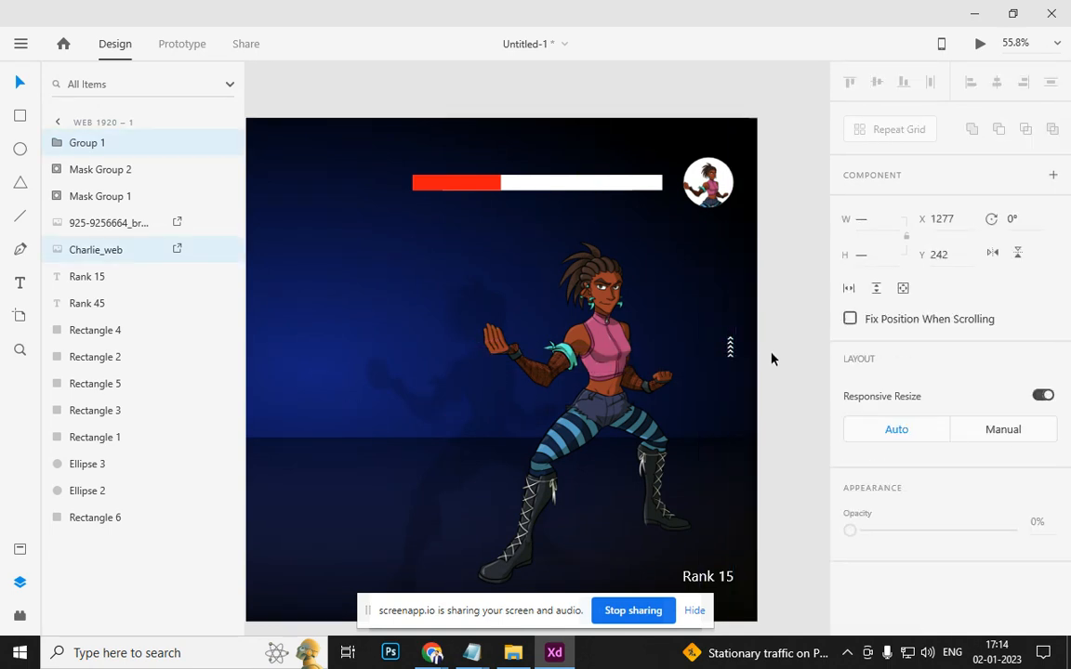
Duplicate the chevron group and move the copy to the artboard's left edge beside the blue-dressed character, at about X 36 and Y 496
{"action": "left_click", "coordinate": [731, 347]}
{"action": "key", "text": "ctrl+d"}
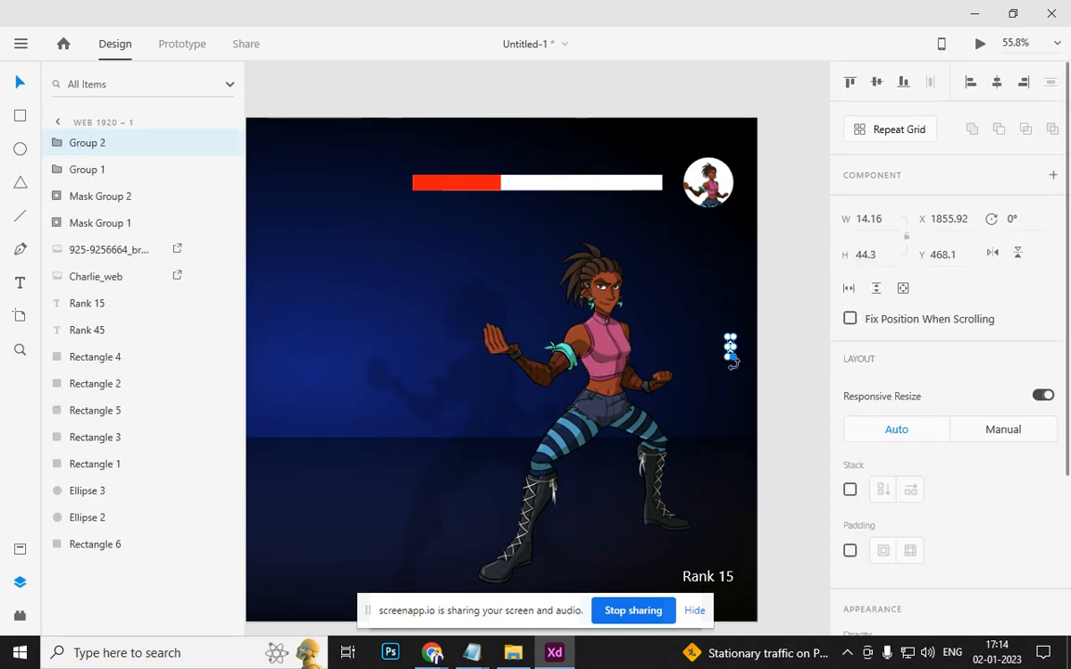
{"action": "left_click", "coordinate": [771, 407]}
{"action": "left_click_drag", "start_coordinate": [730, 356], "coordinate": [370, 380]}
{"action": "key", "text": "space"}
{"action": "left_click_drag", "start_coordinate": [368, 402], "coordinate": [600, 365]}
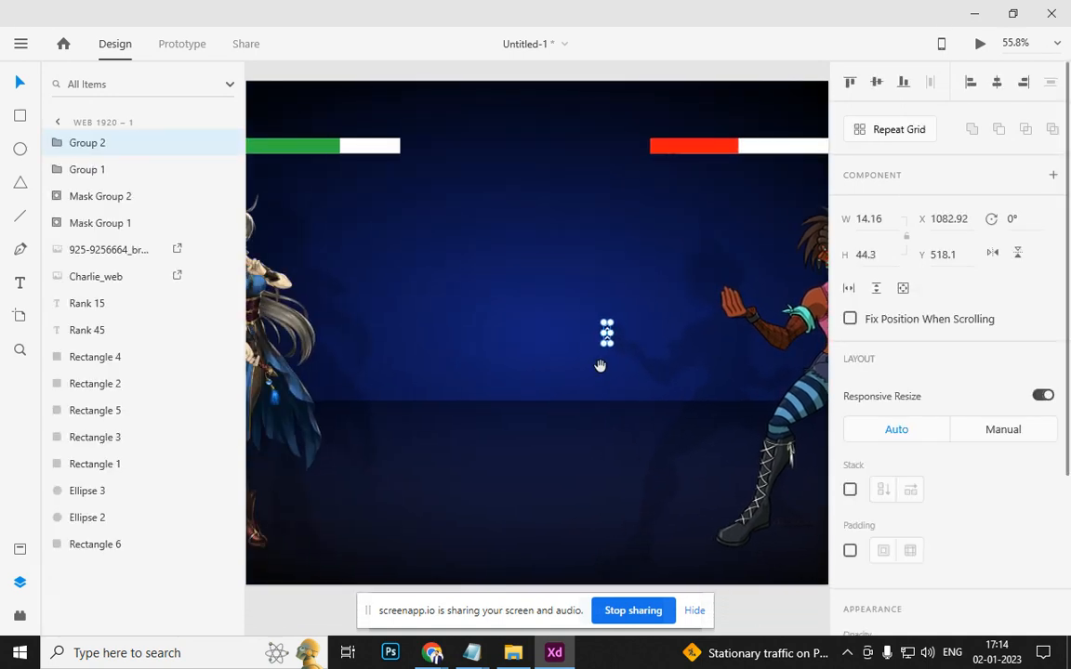
{"action": "scroll", "coordinate": [601, 365], "scroll_direction": "down", "scroll_amount": 5}
{"action": "scroll", "coordinate": [602, 358], "scroll_direction": "up", "scroll_amount": 2}
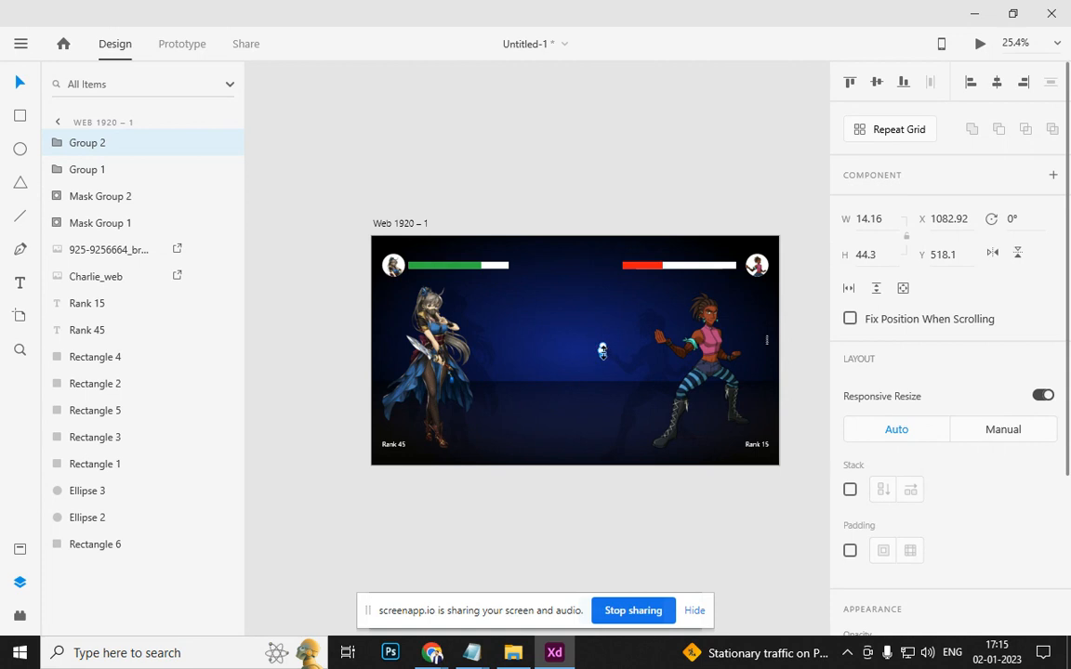
{"action": "scroll", "coordinate": [603, 353], "scroll_direction": "up", "scroll_amount": 1}
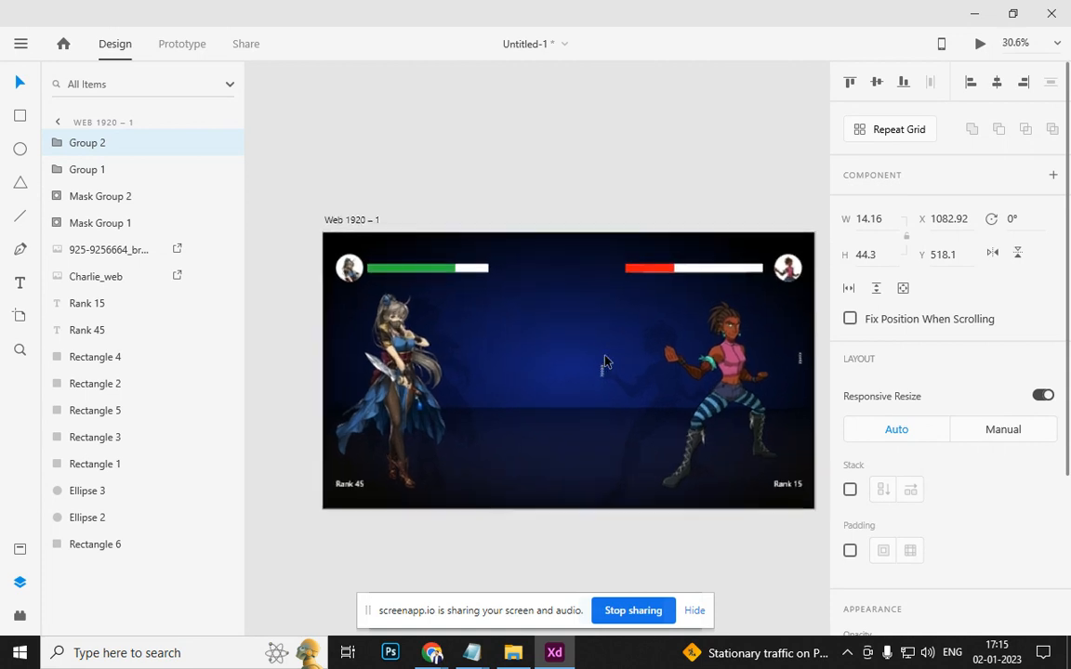
{"action": "left_click", "coordinate": [607, 419]}
{"action": "left_click_drag", "start_coordinate": [603, 378], "coordinate": [312, 366]}
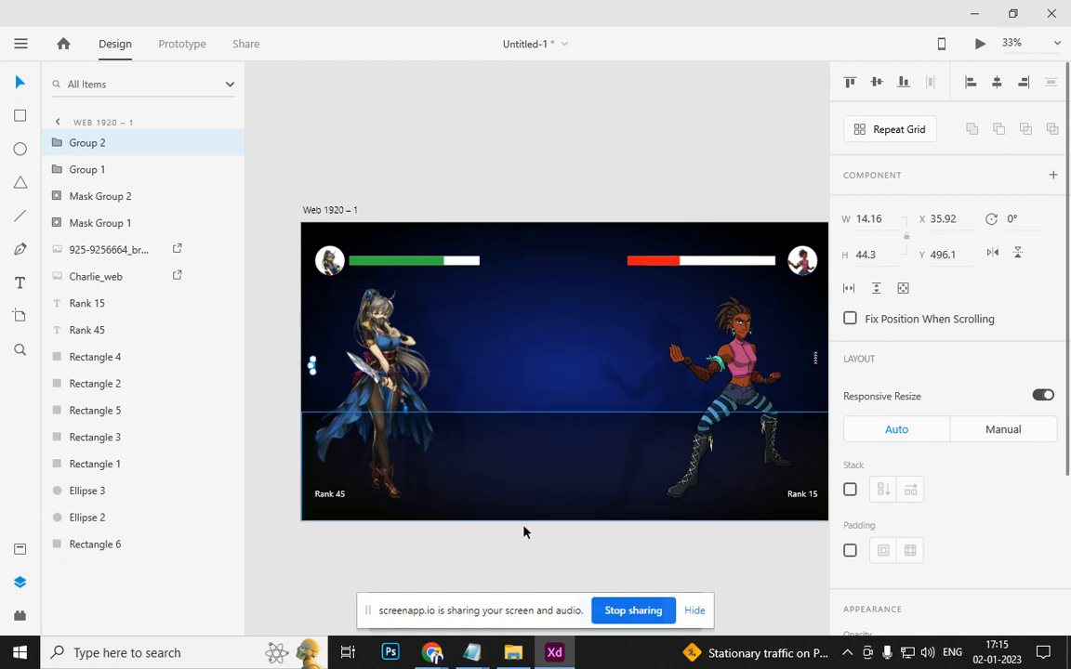
{"action": "left_click", "coordinate": [538, 558]}
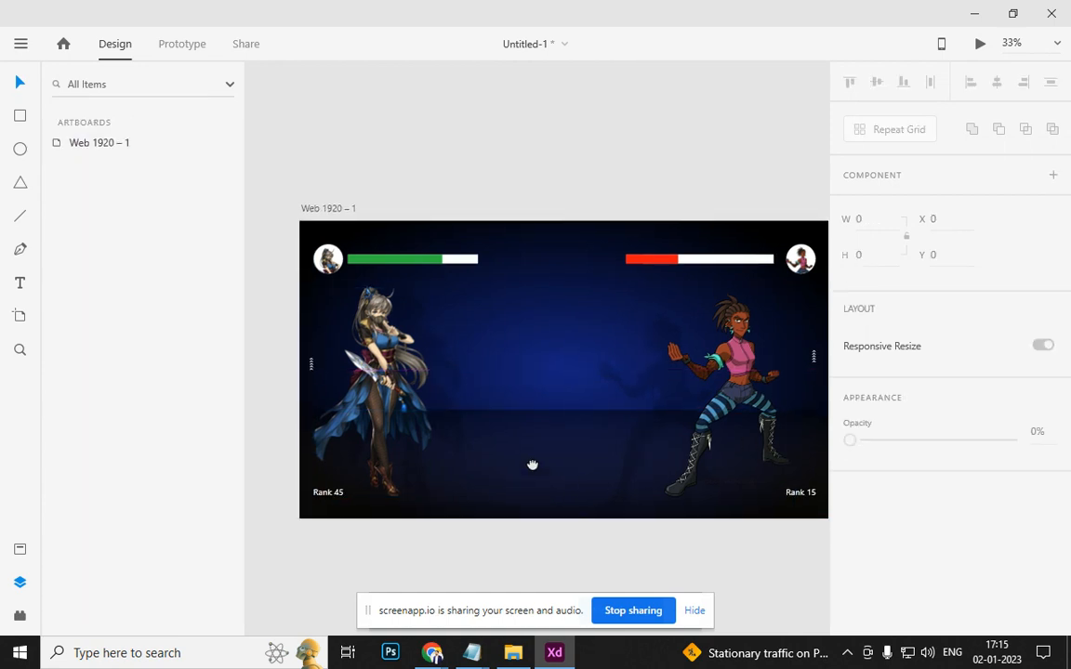
{"action": "left_click_drag", "start_coordinate": [530, 464], "coordinate": [466, 335]}
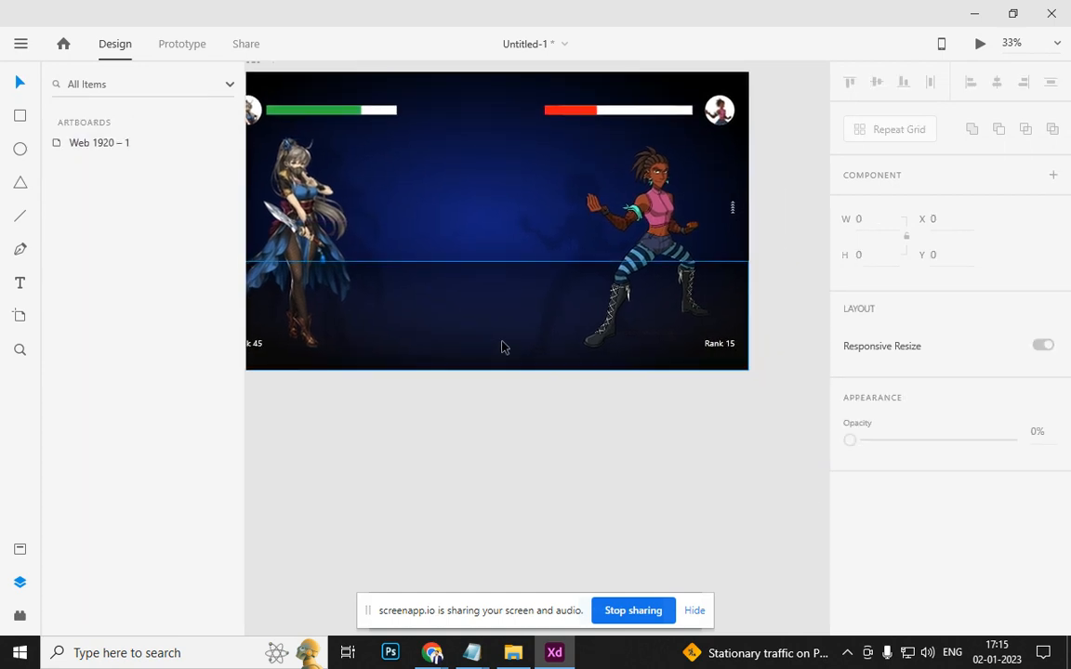
Preview the HUD artboard at full size and close the preview
{"action": "key", "text": "ctrl+Return"}
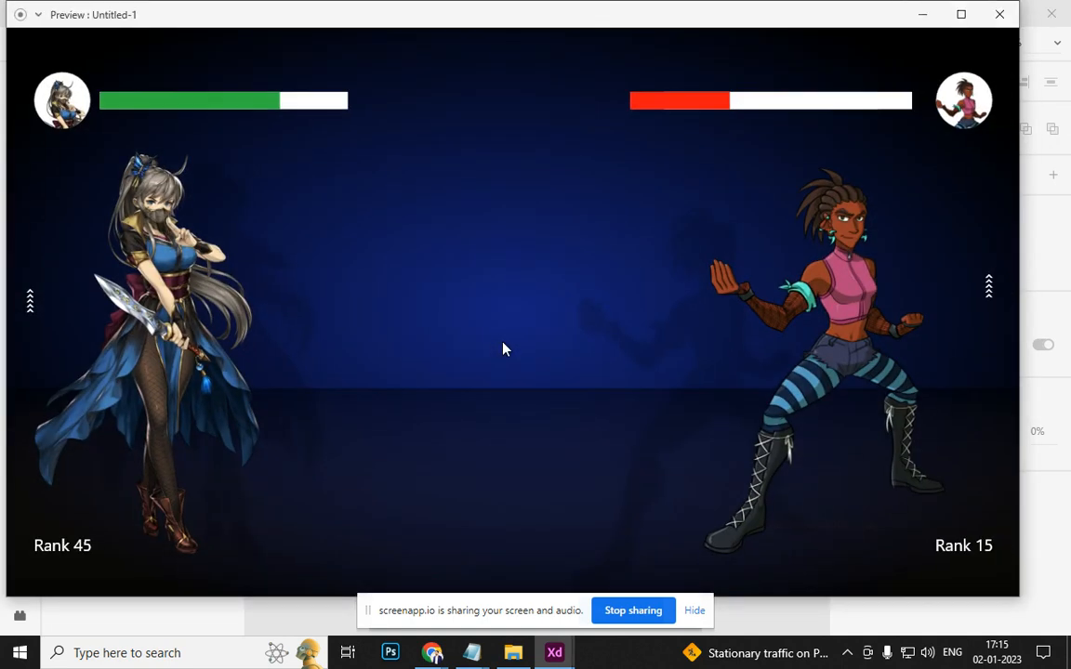
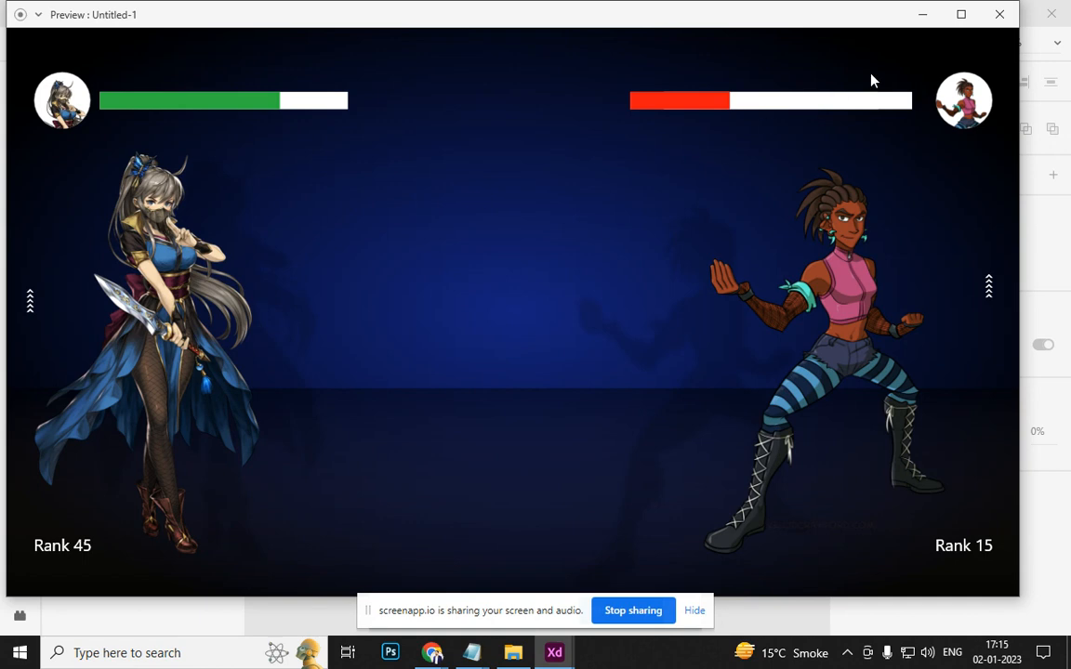
{"action": "left_click", "coordinate": [991, 15]}
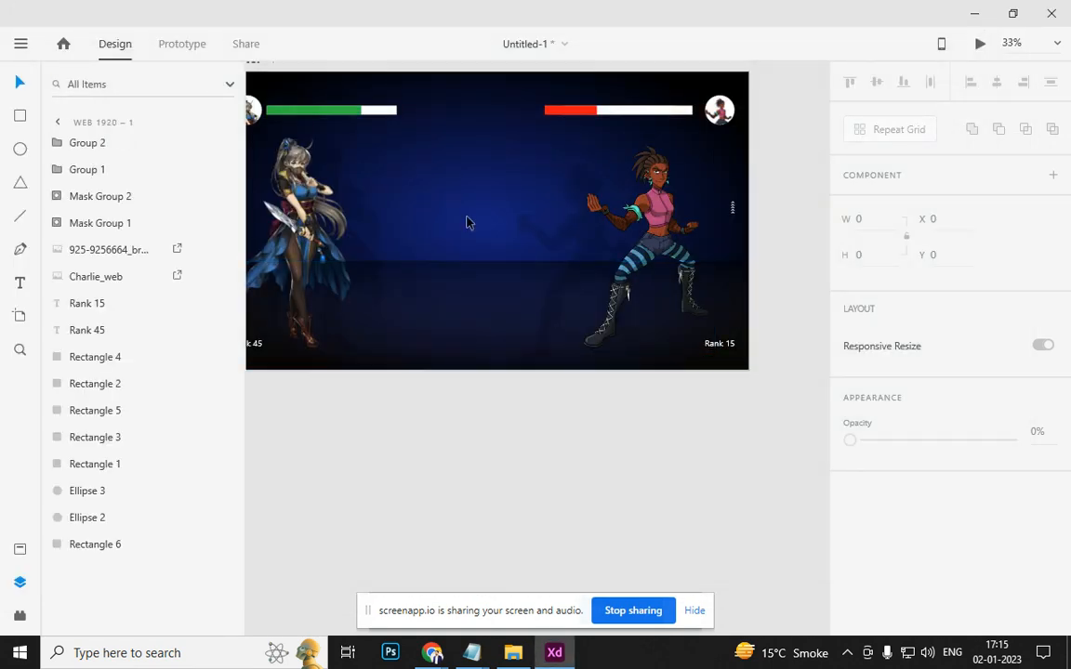
Darken the blue-dressed character's shadow by setting its black colour to about 29% opacity
{"action": "scroll", "coordinate": [464, 119], "scroll_direction": "up", "scroll_amount": 3}
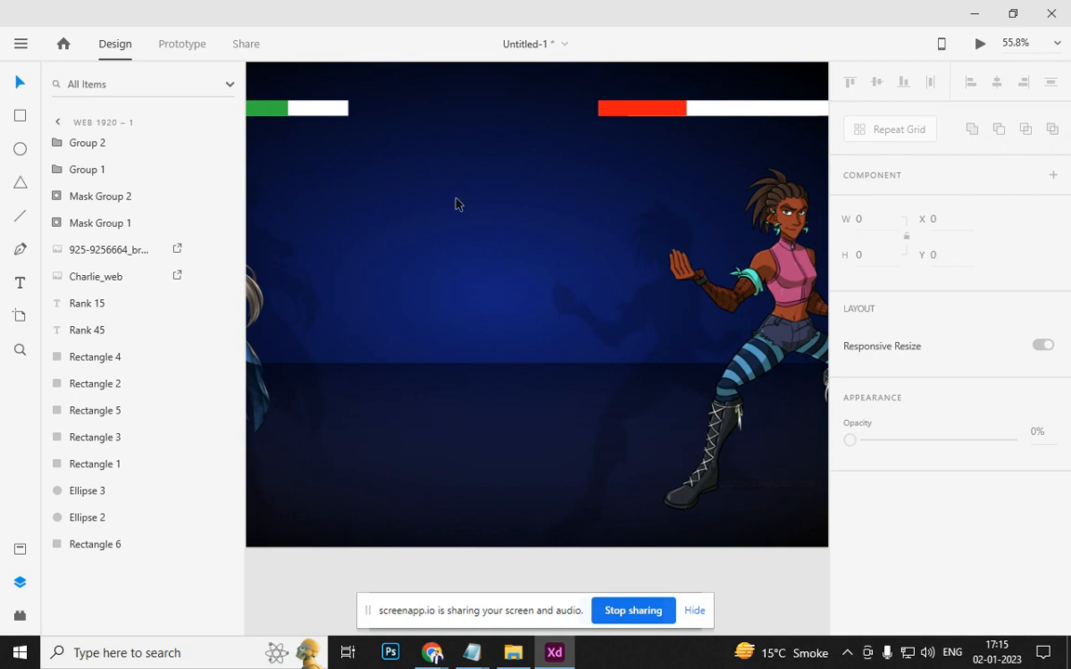
{"action": "scroll", "coordinate": [455, 204], "scroll_direction": "down", "scroll_amount": 2}
{"action": "left_click", "coordinate": [284, 270]}
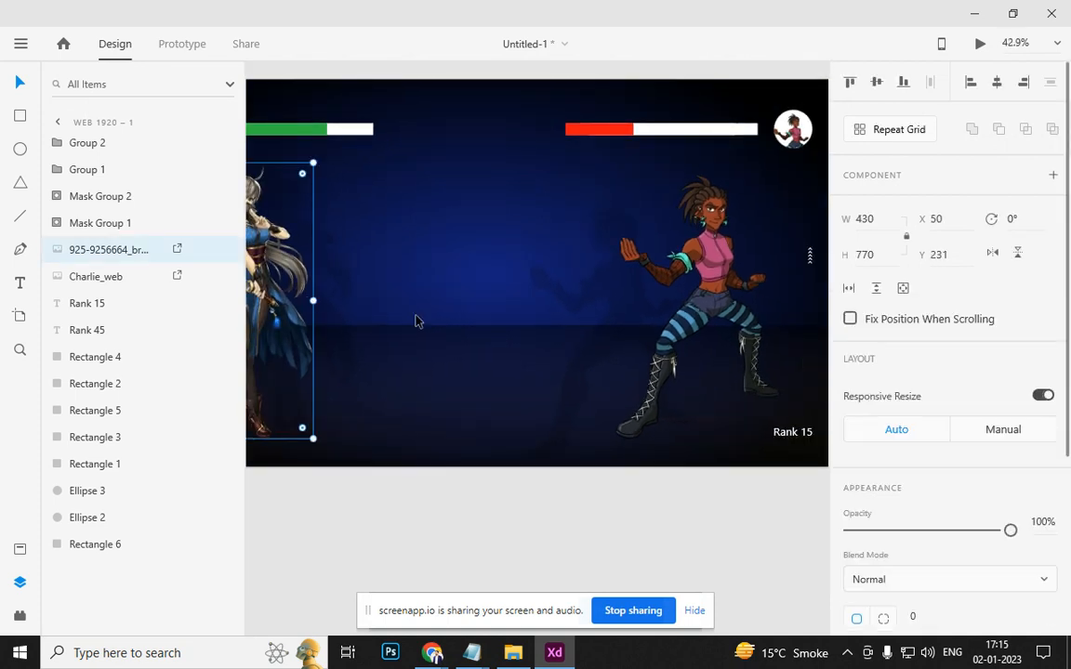
{"action": "scroll", "coordinate": [956, 432], "scroll_direction": "down", "scroll_amount": 5}
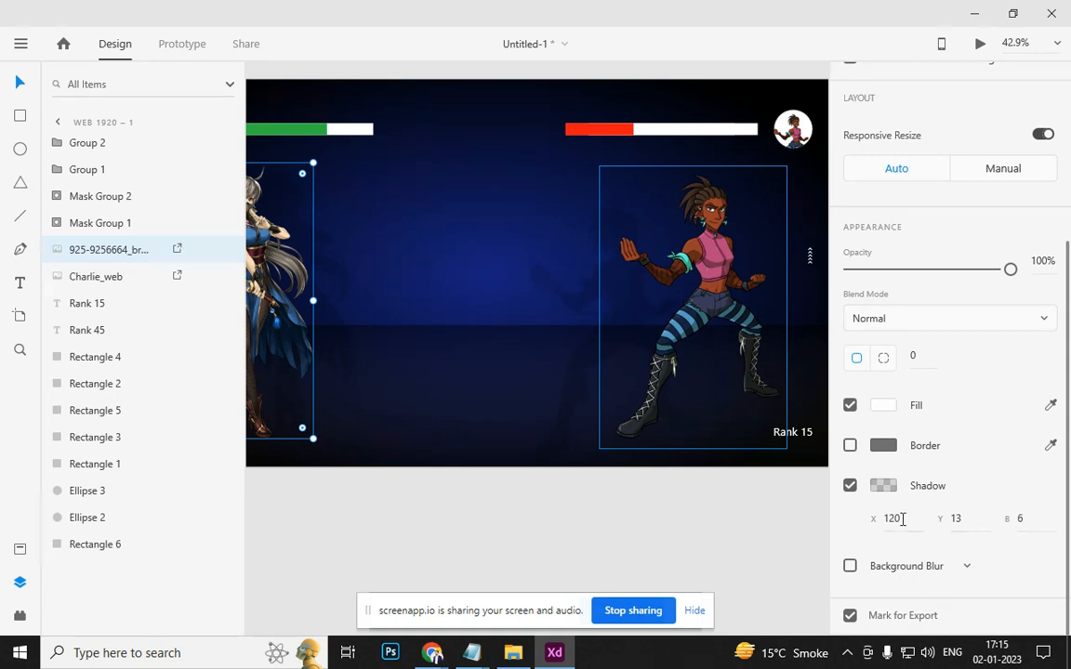
{"action": "left_click", "coordinate": [883, 485]}
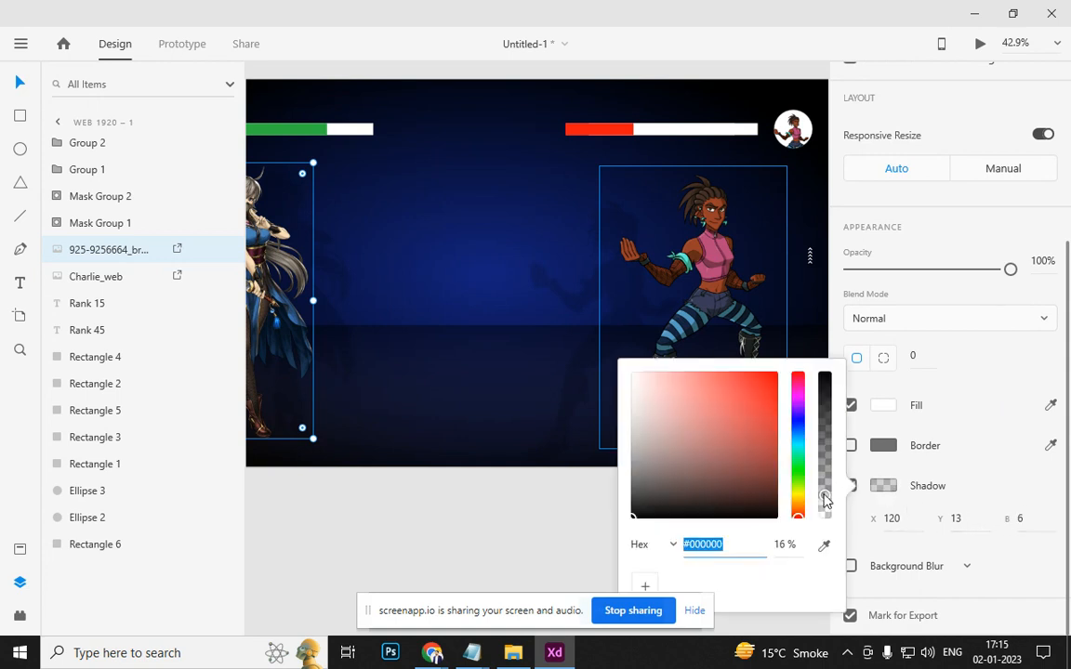
{"action": "mouse_move", "coordinate": [827, 485]}
{"action": "left_mouse_down"}
{"action": "mouse_move", "coordinate": [828, 421]}
{"action": "mouse_move", "coordinate": [826, 481]}
{"action": "left_mouse_up"}
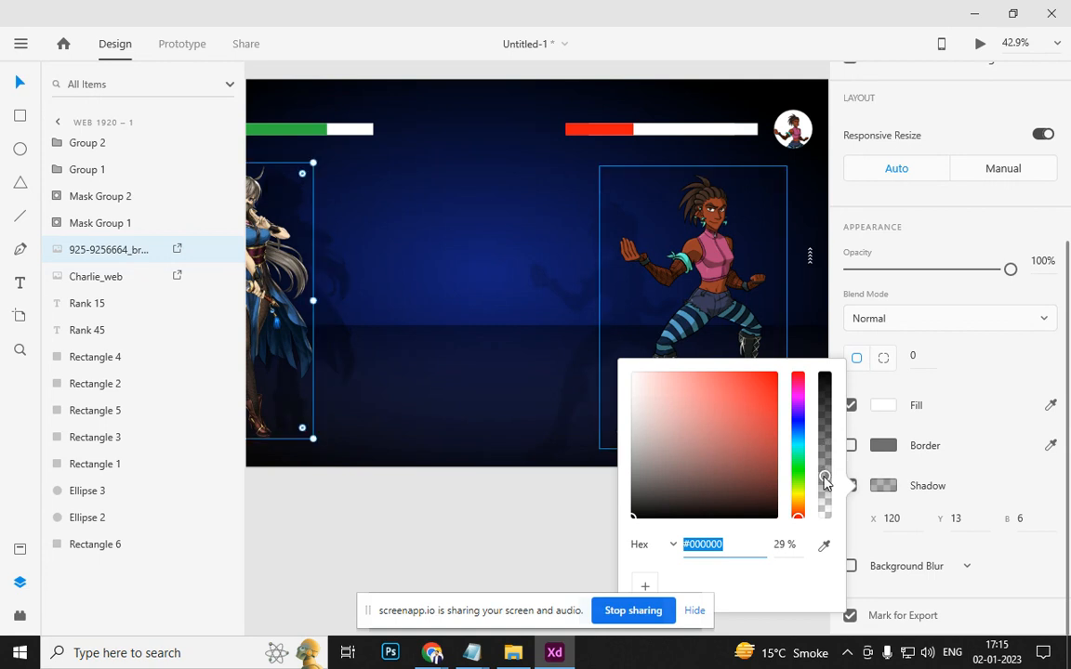
Darken the Charlie_web character's shadow by raising the opacity of its colour
{"action": "left_click", "coordinate": [755, 351]}
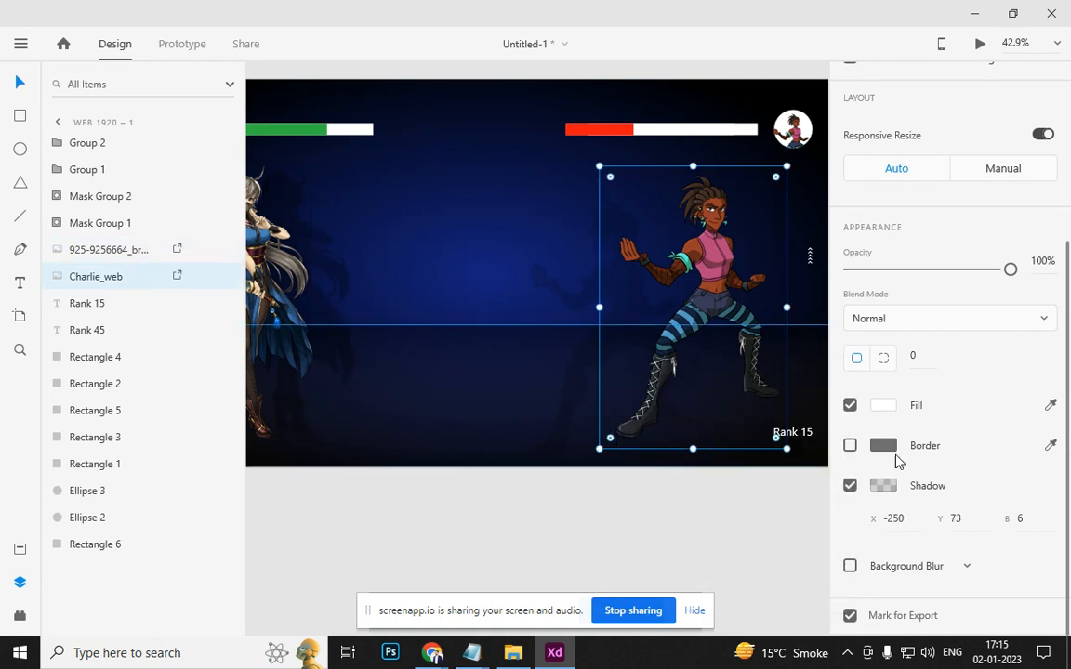
{"action": "left_click", "coordinate": [884, 485]}
{"action": "mouse_move", "coordinate": [825, 500]}
{"action": "left_mouse_down"}
{"action": "mouse_move", "coordinate": [826, 469]}
{"action": "mouse_move", "coordinate": [825, 489]}
{"action": "left_mouse_up"}
{"action": "left_click", "coordinate": [502, 540]}
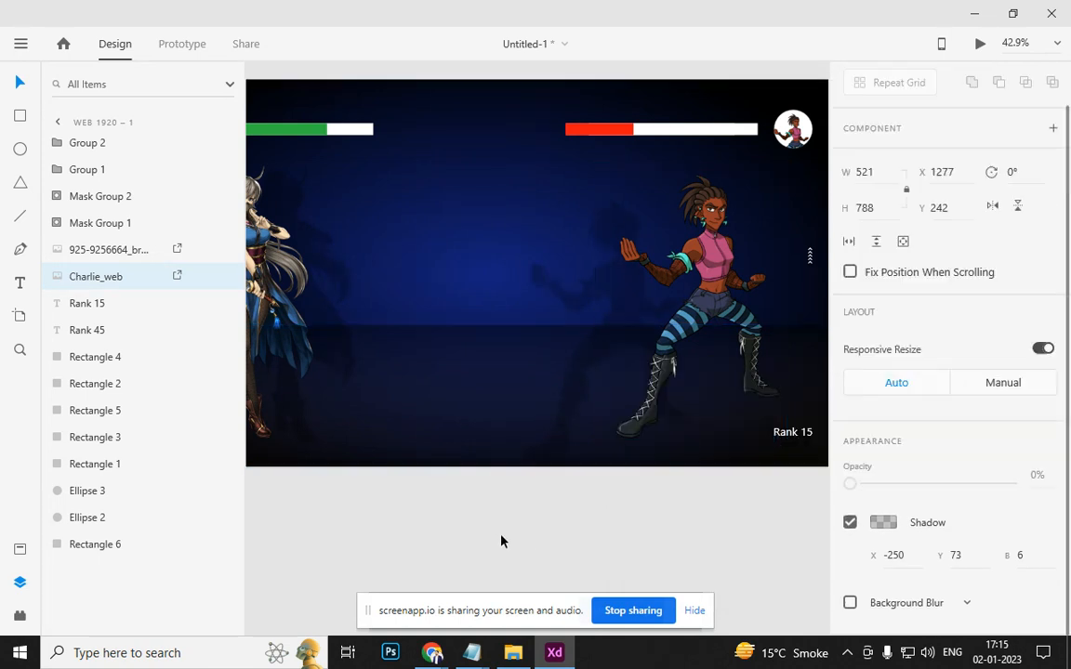
{"action": "left_click", "coordinate": [515, 540]}
Change the centre colour of the Web 1920 – 1 artboard's radial gradient fill to a brighter, lighter blue
{"action": "key", "text": "ctrl+0"}
{"action": "scroll", "coordinate": [516, 540], "scroll_direction": "down", "scroll_amount": 1}
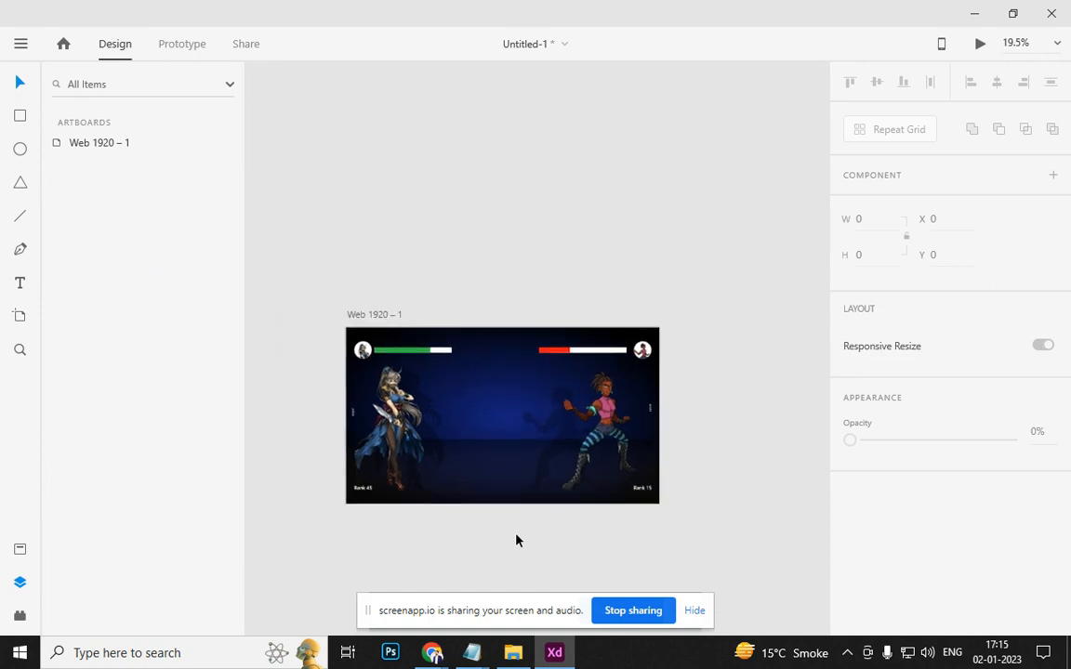
{"action": "left_click_drag", "start_coordinate": [526, 523], "coordinate": [619, 476]}
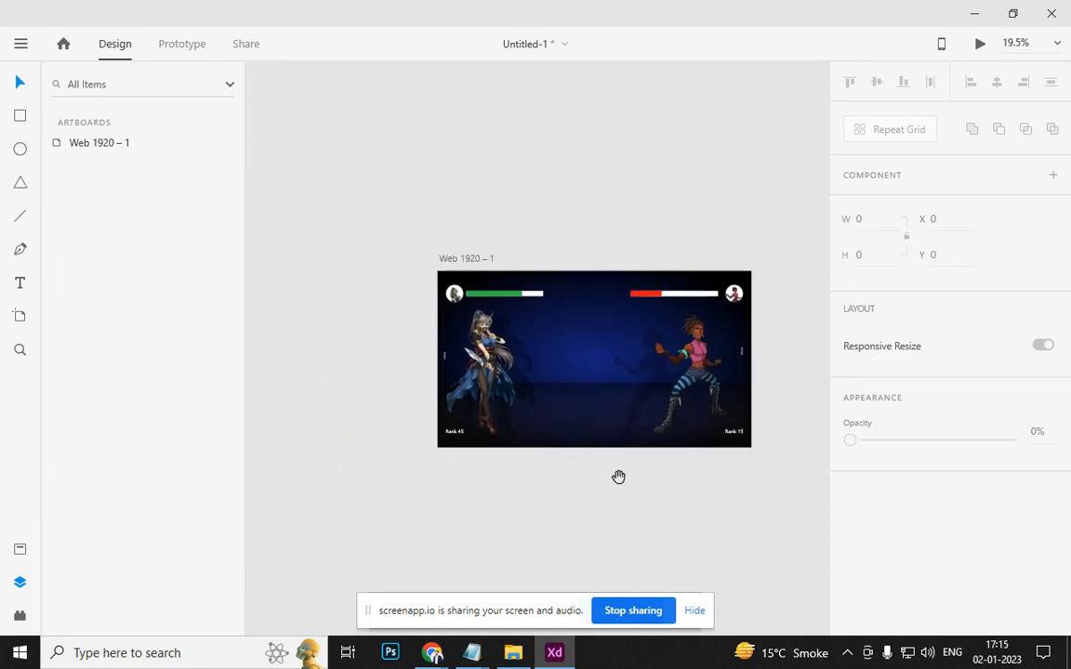
{"action": "left_click", "coordinate": [574, 307]}
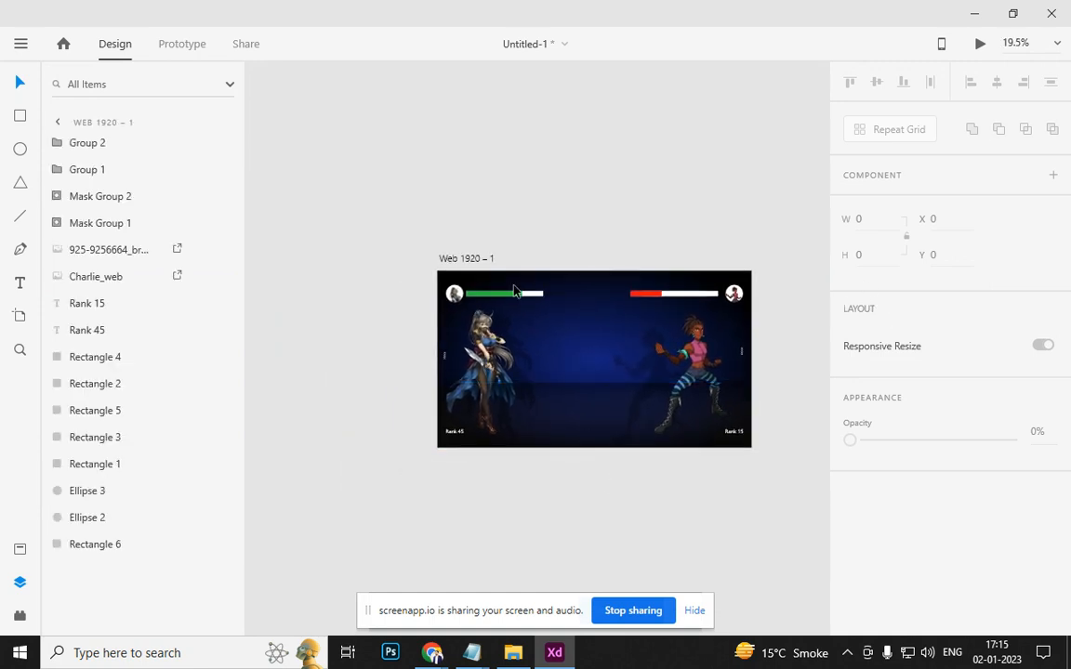
{"action": "left_click", "coordinate": [441, 260]}
{"action": "scroll", "coordinate": [871, 509], "scroll_direction": "down", "scroll_amount": 1}
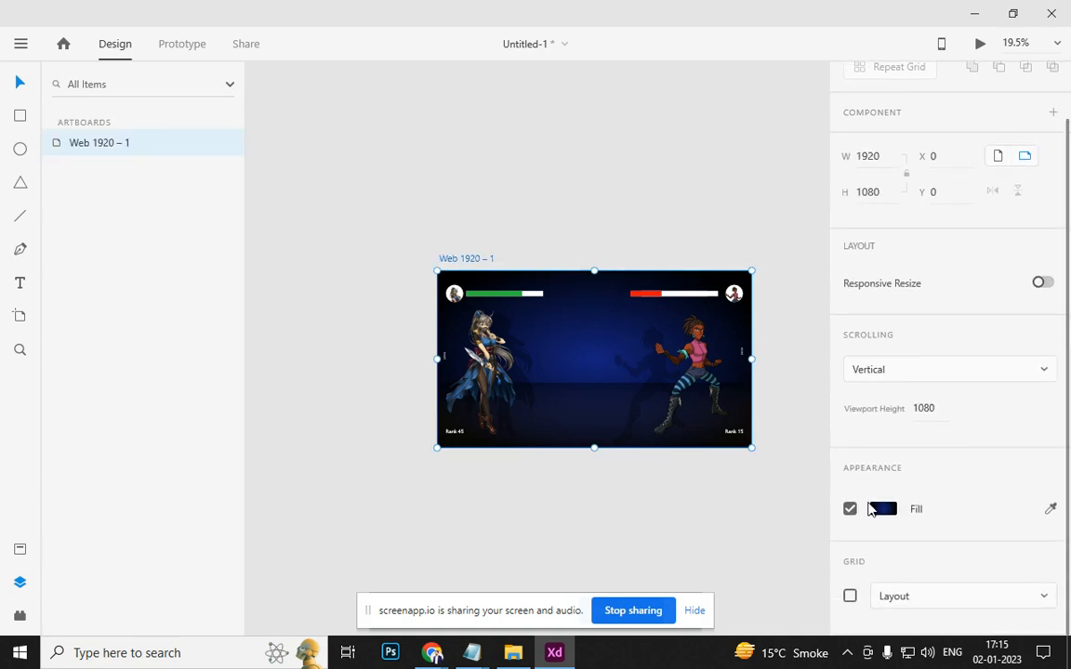
{"action": "left_click", "coordinate": [881, 510]}
{"action": "left_click_drag", "start_coordinate": [754, 470], "coordinate": [751, 416]}
{"action": "left_click_drag", "start_coordinate": [797, 450], "coordinate": [797, 525]}
{"action": "left_click", "coordinate": [796, 456]}
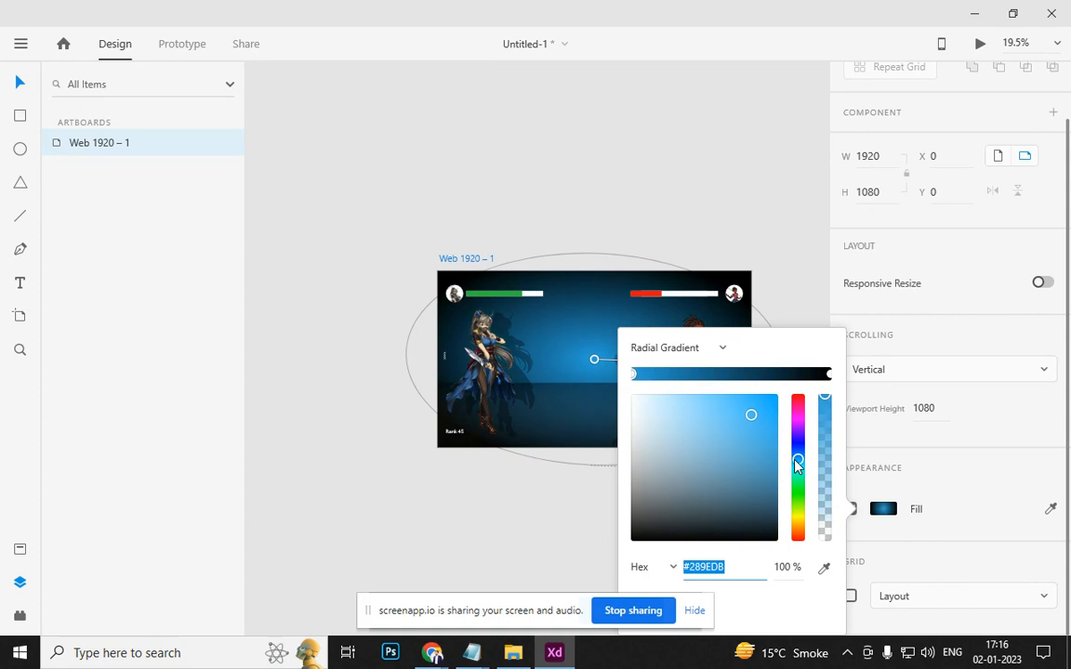
{"action": "left_click_drag", "start_coordinate": [797, 456], "coordinate": [797, 443]}
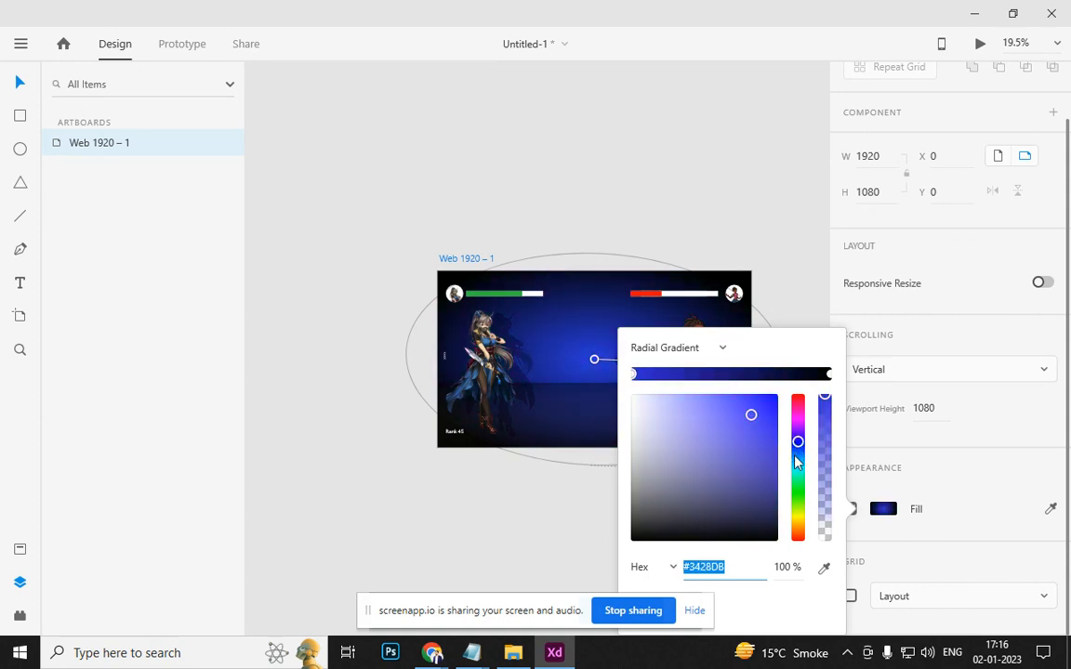
{"action": "left_click", "coordinate": [796, 462]}
{"action": "left_click", "coordinate": [691, 236]}
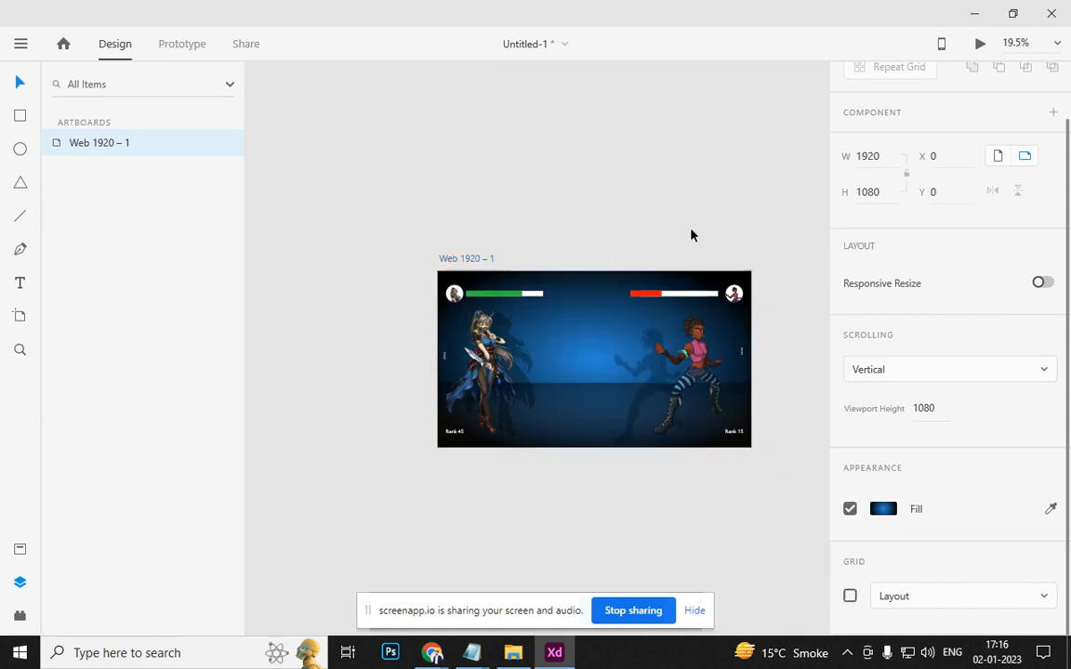
Preview the artboard with its brighter background and darker shadows and close the preview
{"action": "scroll", "coordinate": [628, 282], "scroll_direction": "up", "scroll_amount": 3}
{"action": "scroll", "coordinate": [629, 282], "scroll_direction": "down", "scroll_amount": 2}
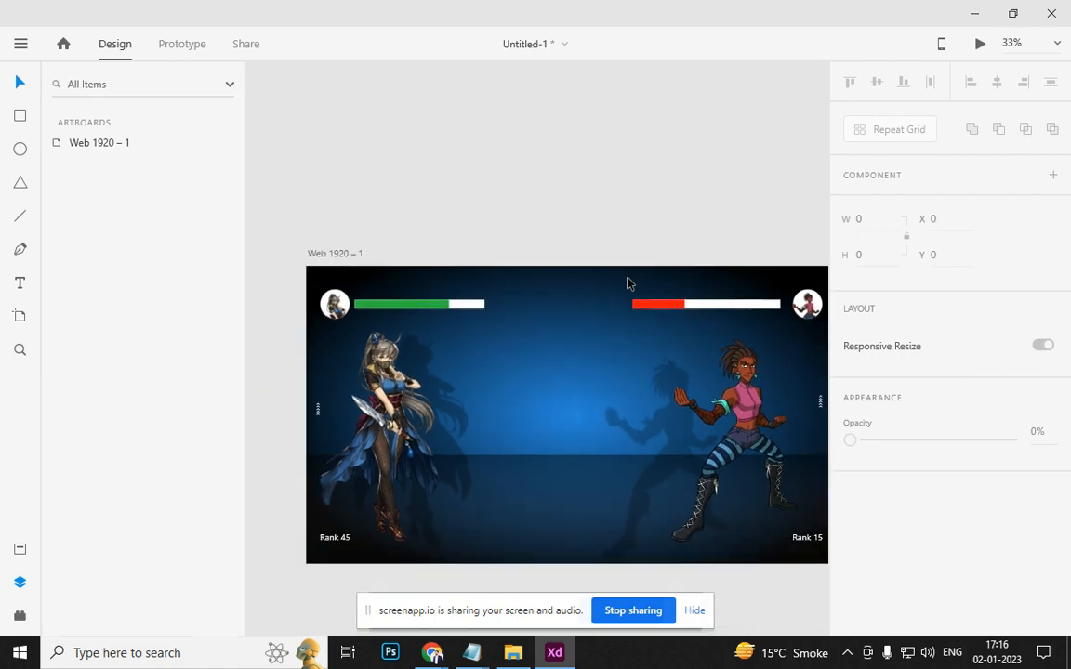
{"action": "key", "text": "ctrl+Return"}
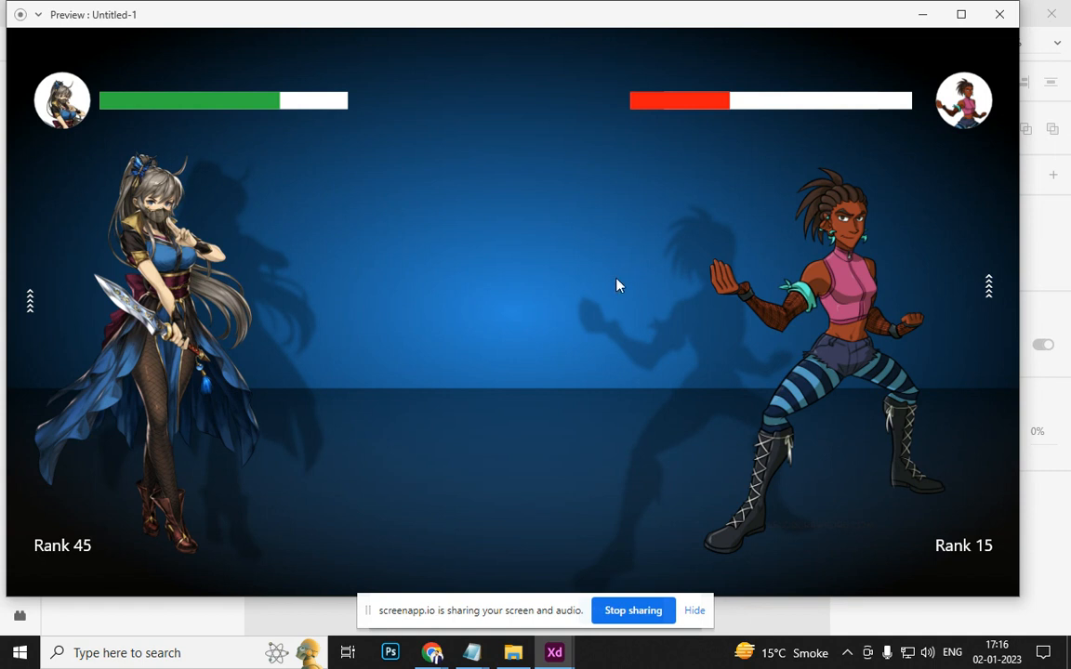
{"action": "left_click", "coordinate": [1000, 16]}
Duplicate the Web 1920 – 1 artboard and place the copy beside the original at about X -1985 and Y -30
{"action": "left_click_drag", "start_coordinate": [355, 254], "coordinate": [326, 214]}
{"action": "left_click_drag", "start_coordinate": [403, 314], "coordinate": [629, 238]}
{"action": "left_click_drag", "start_coordinate": [556, 140], "coordinate": [263, 149]}
{"action": "left_click_drag", "start_coordinate": [504, 512], "coordinate": [508, 512]}
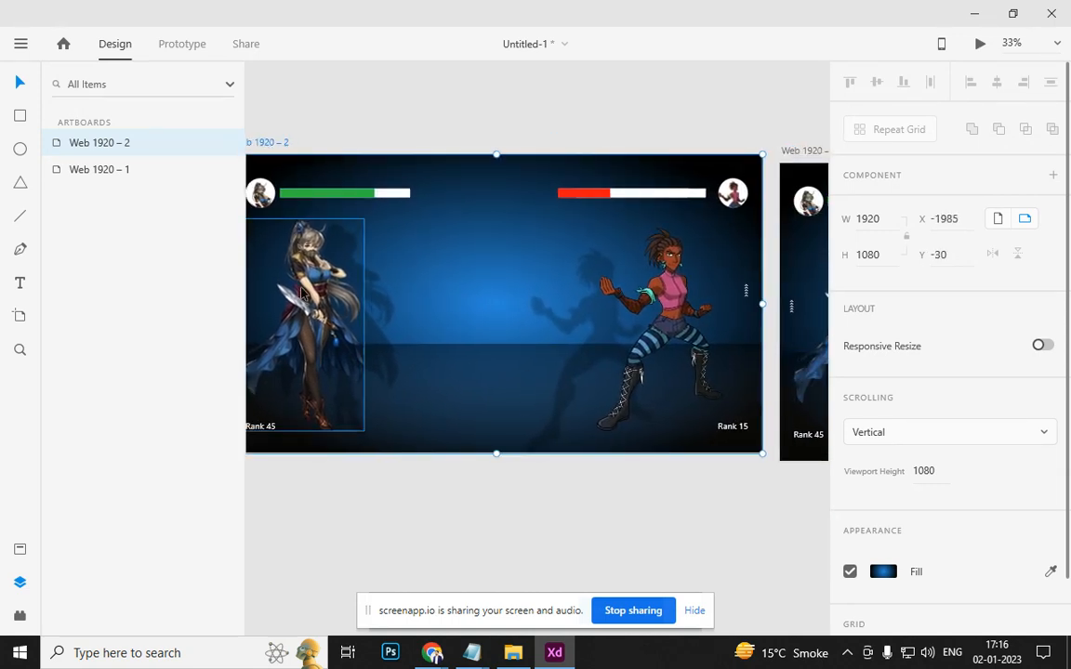
On the copied artboard, move the blue-dressed character to about X 580 and Y 212 and turn off its shadow
{"action": "left_click", "coordinate": [289, 281]}
{"action": "left_click_drag", "start_coordinate": [281, 254], "coordinate": [423, 254]}
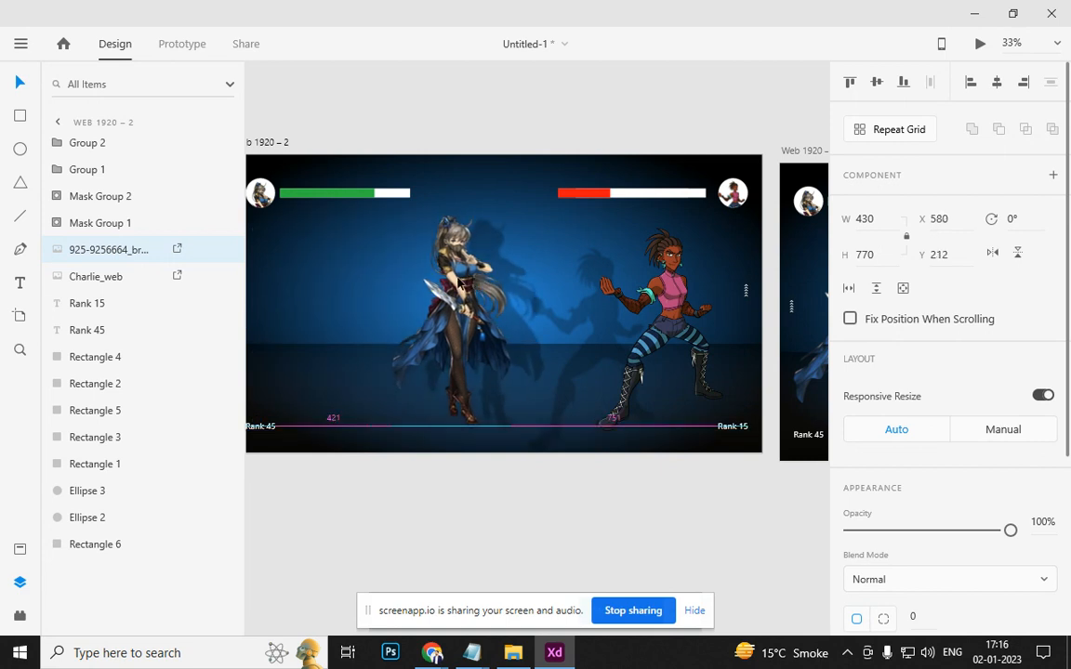
{"action": "scroll", "coordinate": [945, 448], "scroll_direction": "down", "scroll_amount": 5}
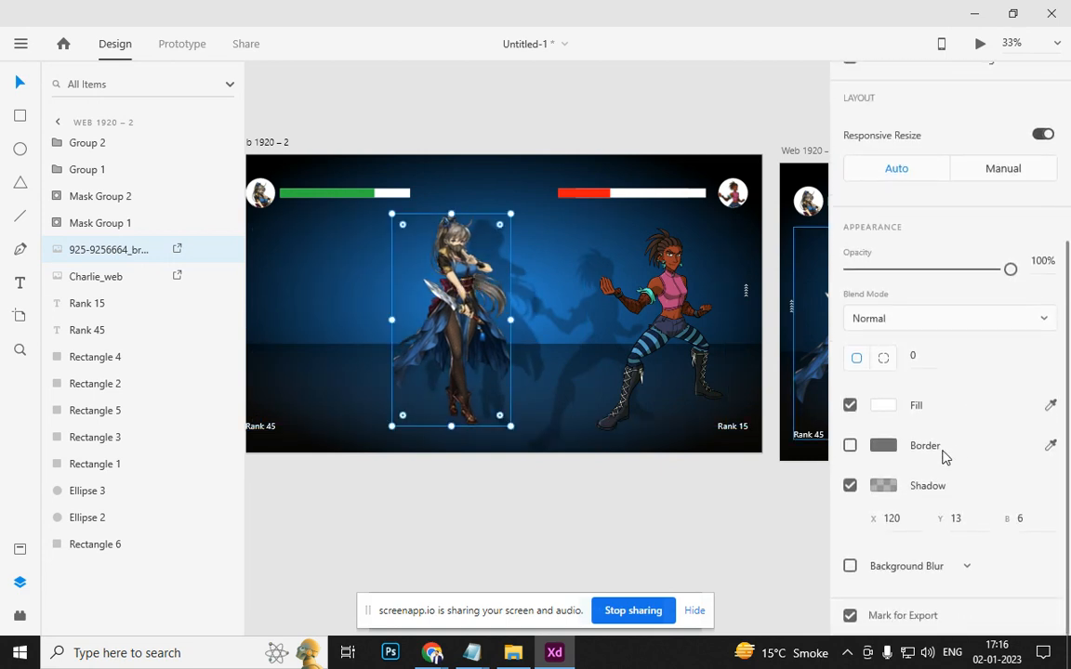
{"action": "left_click", "coordinate": [849, 482]}
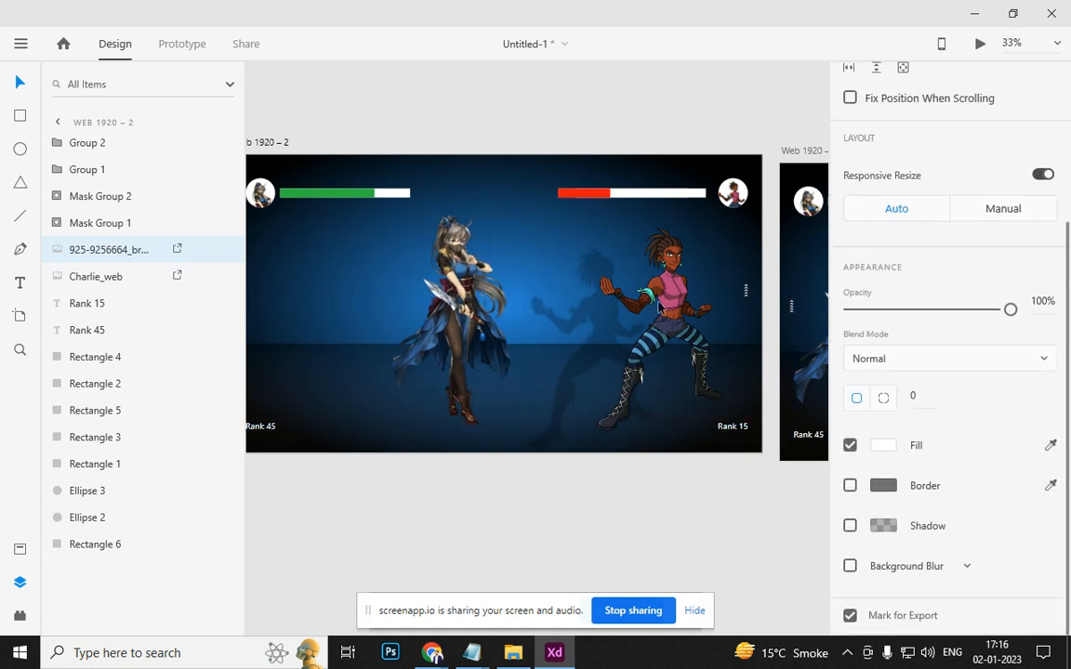
Turn off the copied Charlie_web character's shadow and move the character to about X 816 and Y 236, overlapping the blue-dressed one
{"action": "left_click", "coordinate": [658, 307]}
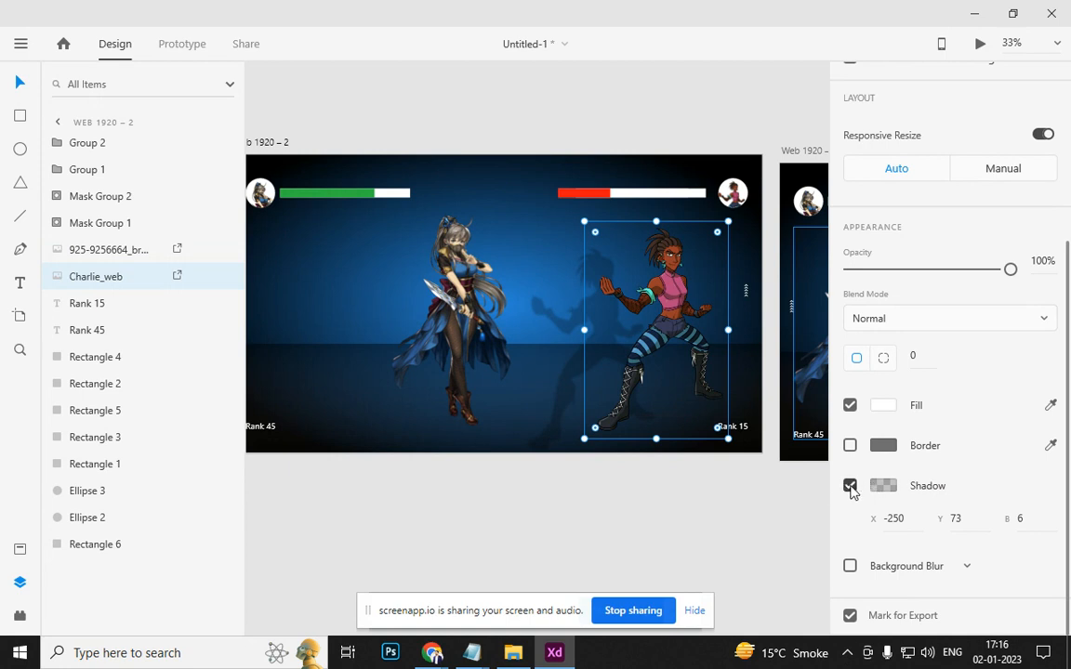
{"action": "left_click", "coordinate": [850, 486]}
{"action": "left_click_drag", "start_coordinate": [677, 323], "coordinate": [581, 316]}
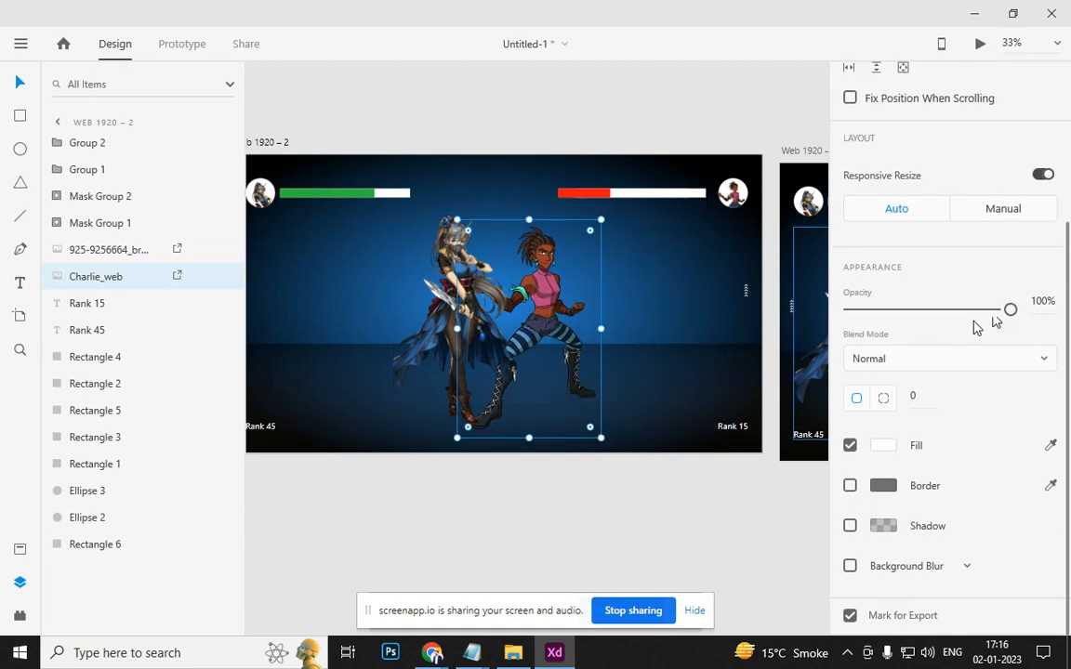
Flip both the Charlie_web and the blue-dressed character horizontally on the copied artboard
{"action": "scroll", "coordinate": [951, 282], "scroll_direction": "up", "scroll_amount": 3}
{"action": "left_click", "coordinate": [992, 261]}
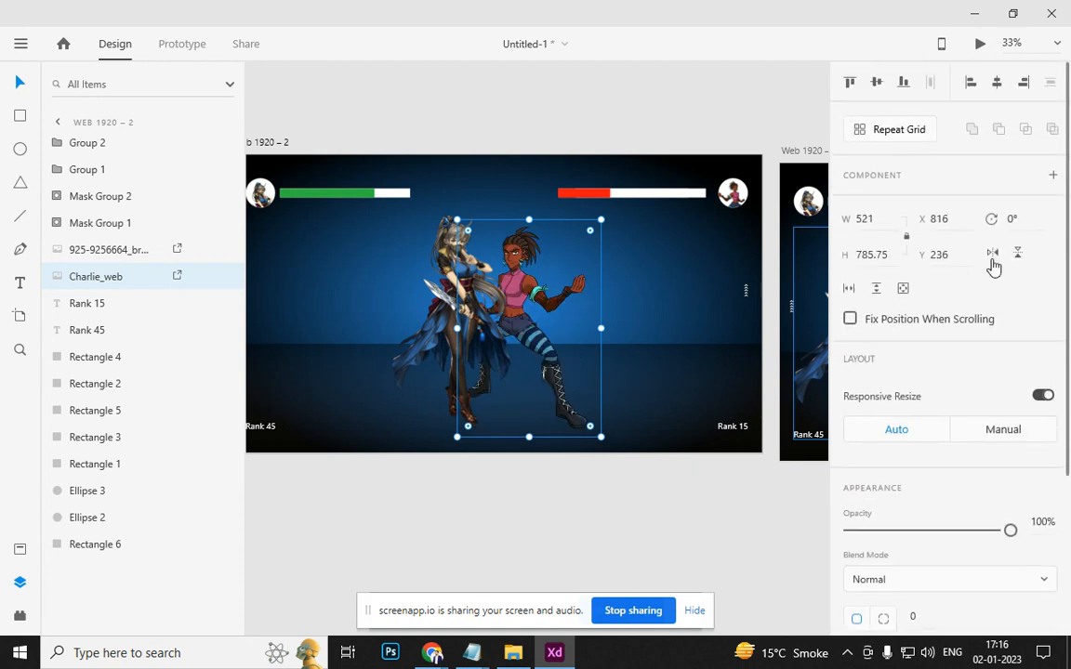
{"action": "left_click", "coordinate": [433, 310]}
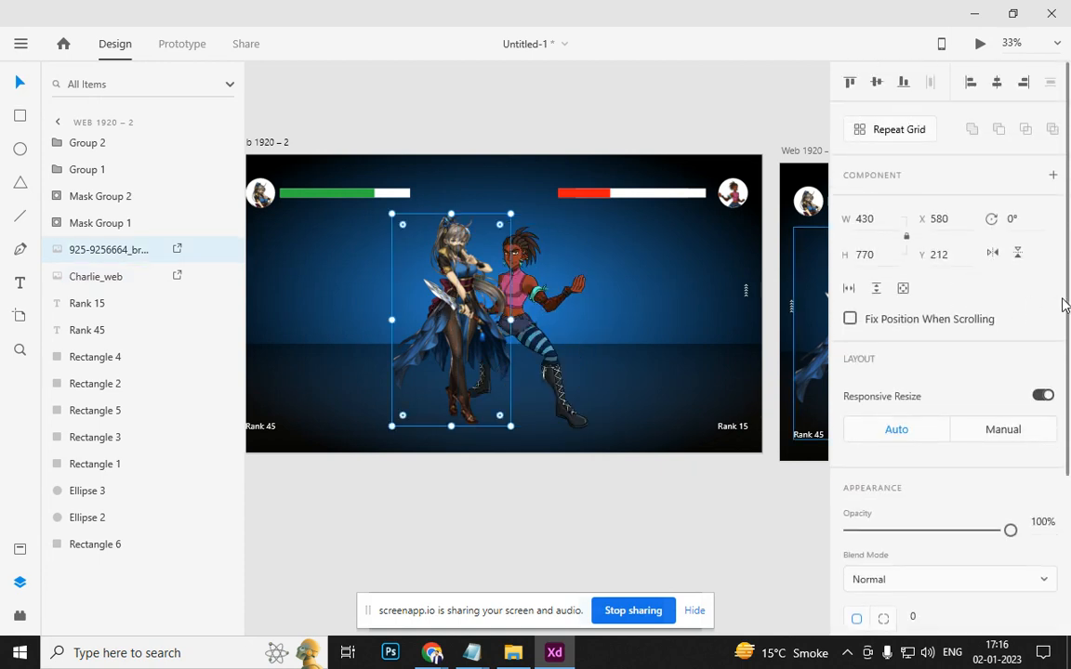
{"action": "left_click", "coordinate": [992, 260]}
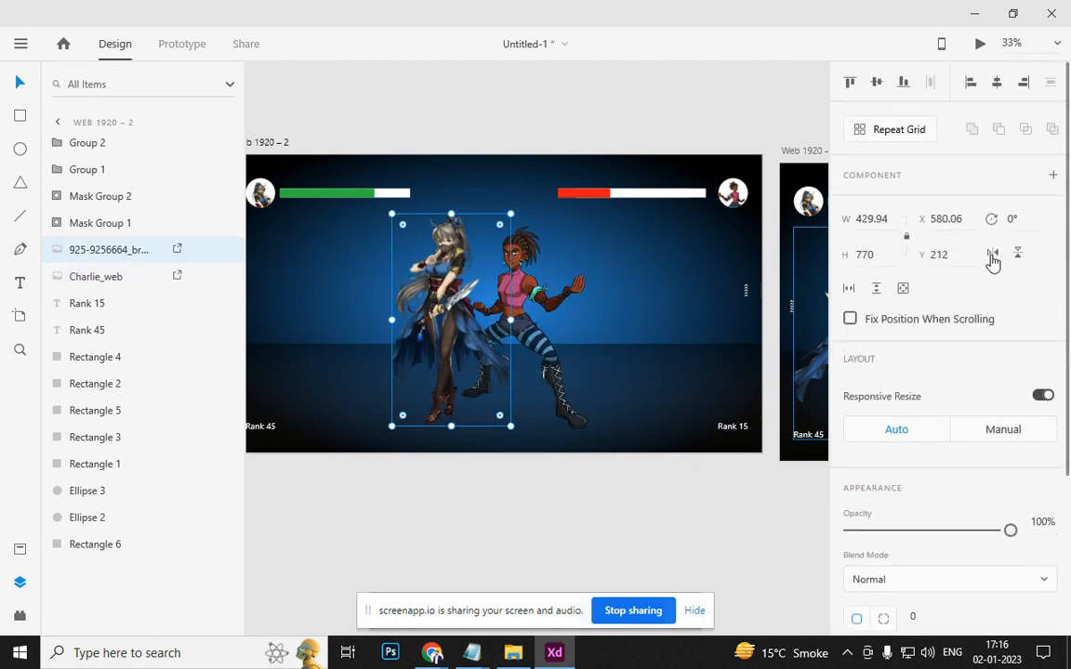
Flip the Charlie_web character horizontally again so it faces the blue-dressed character
{"action": "left_click", "coordinate": [634, 475]}
{"action": "left_click", "coordinate": [542, 309]}
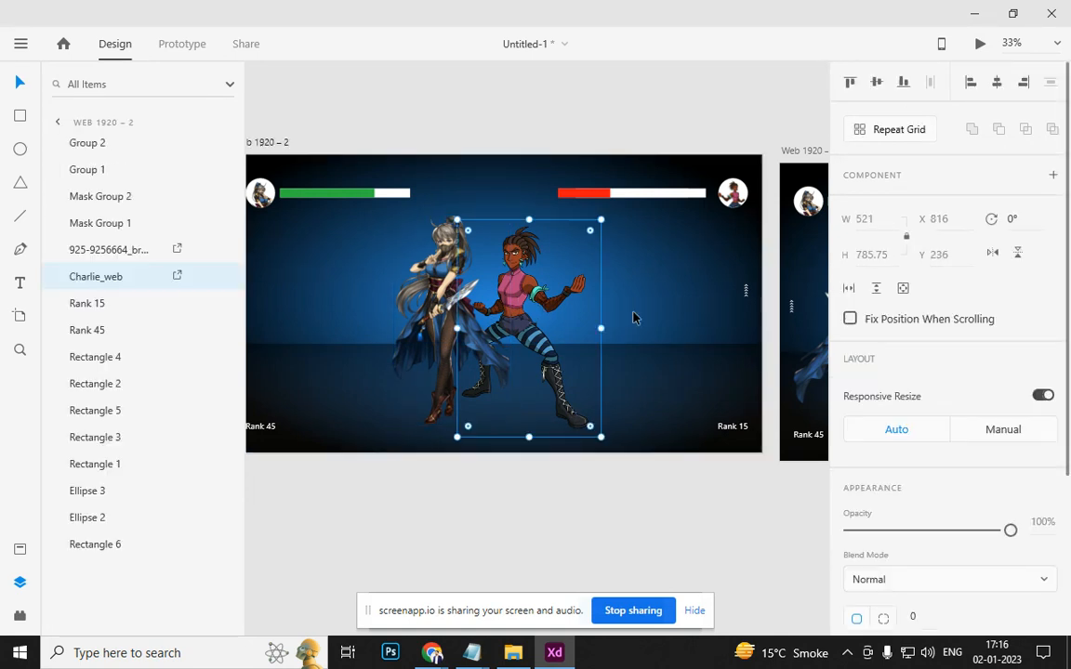
{"action": "left_click", "coordinate": [997, 255]}
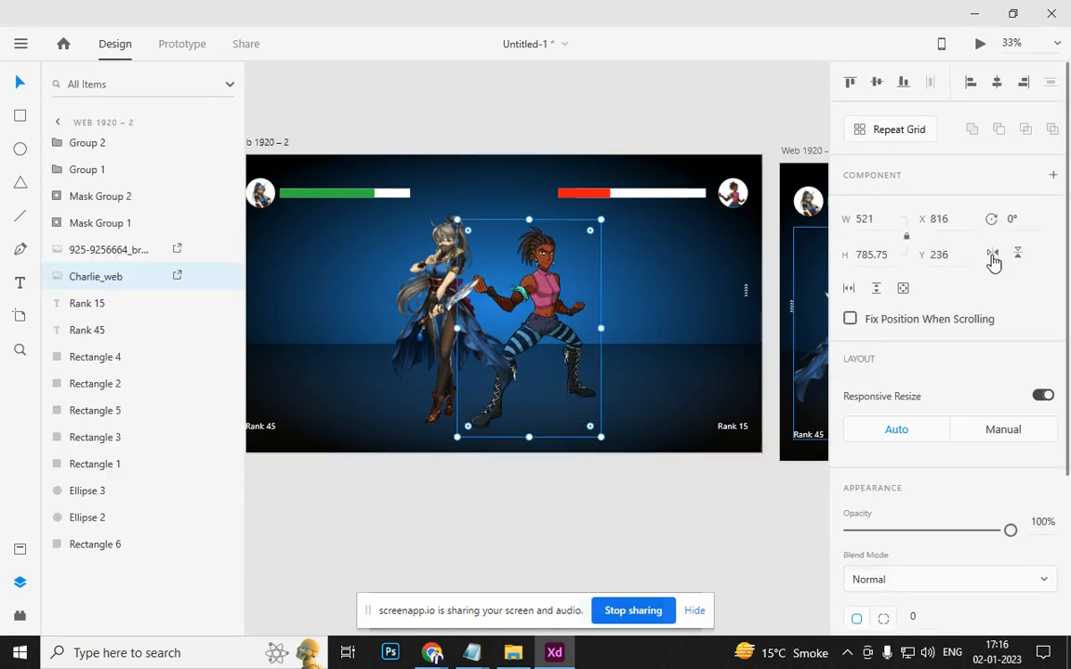
{"action": "left_click", "coordinate": [614, 511]}
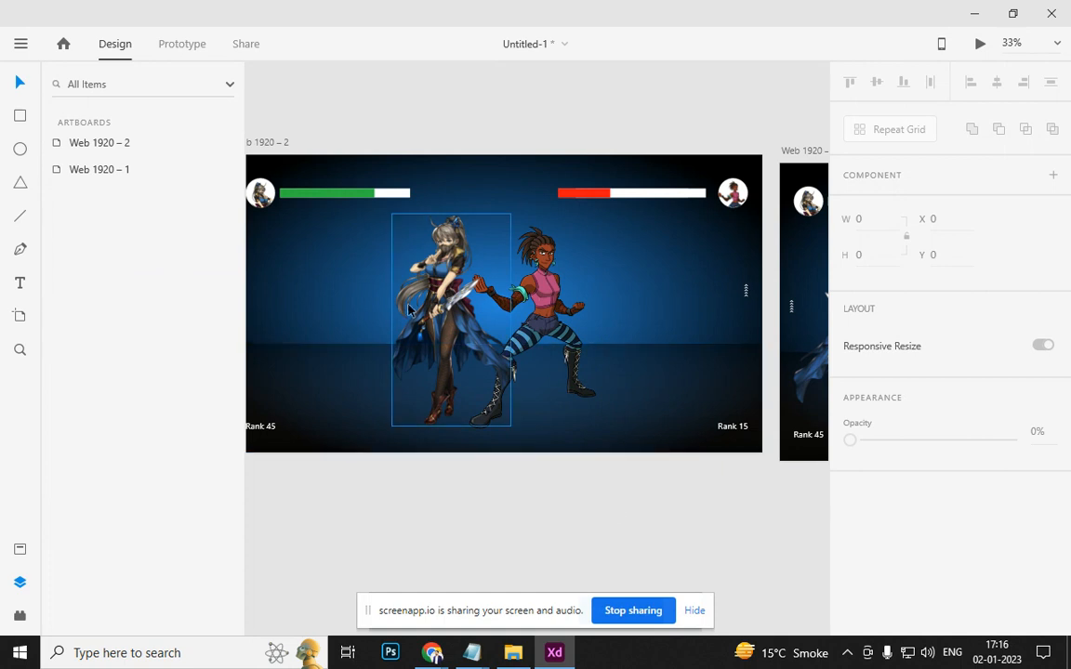
Delete the green health bar, its white background, and the adjacent masked portrait with its white circle from the copied artboard
{"action": "left_click", "coordinate": [354, 195]}
{"action": "key", "text": "Delete"}
{"action": "left_click", "coordinate": [370, 194]}
{"action": "key", "text": "Delete"}
{"action": "key", "text": "Delete"}
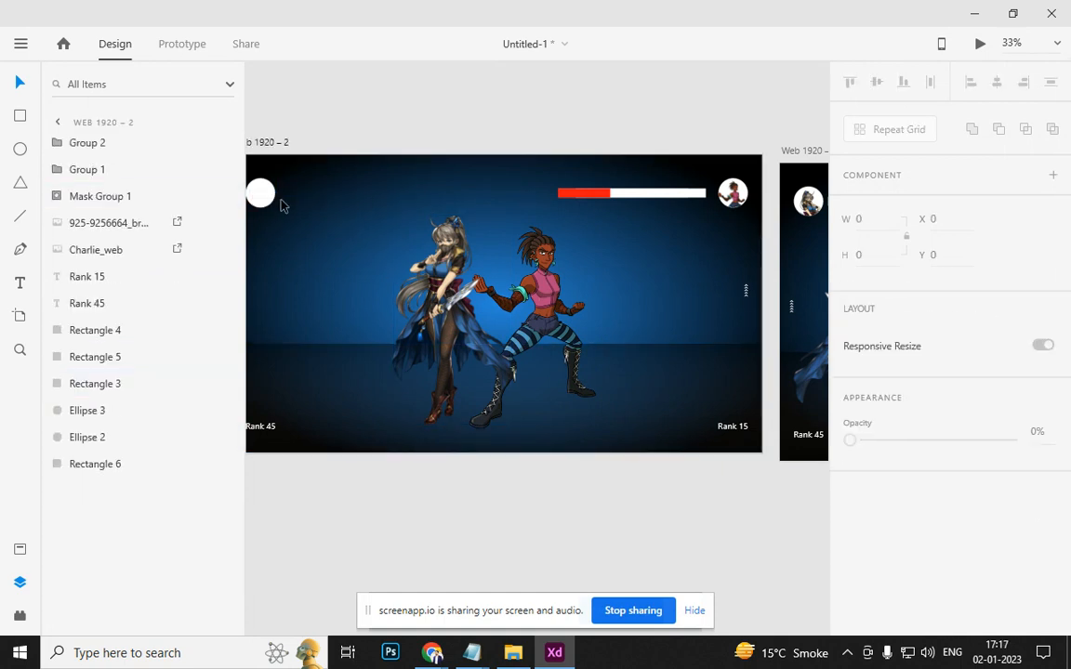
{"action": "left_click", "coordinate": [259, 192]}
{"action": "key", "text": "Delete"}
Delete the red health bar, its white background rectangles and the masked portrait image beside it from the copied artboard
{"action": "left_click", "coordinate": [595, 195]}
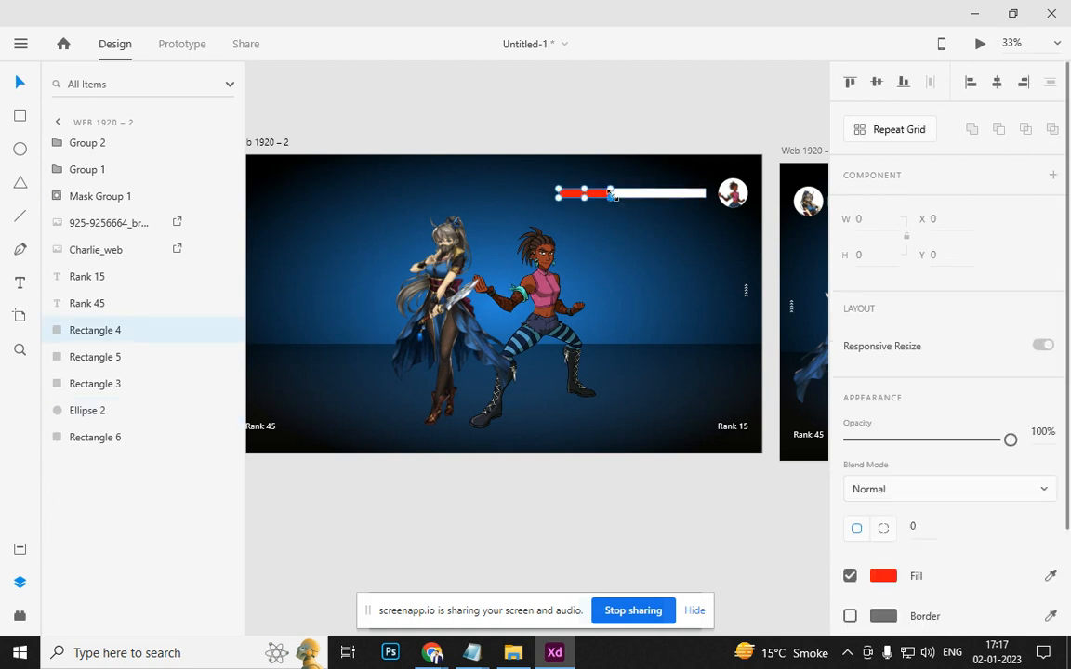
{"action": "key", "text": "Delete"}
{"action": "left_click", "coordinate": [586, 197]}
{"action": "key", "text": "Delete"}
{"action": "left_click", "coordinate": [577, 197]}
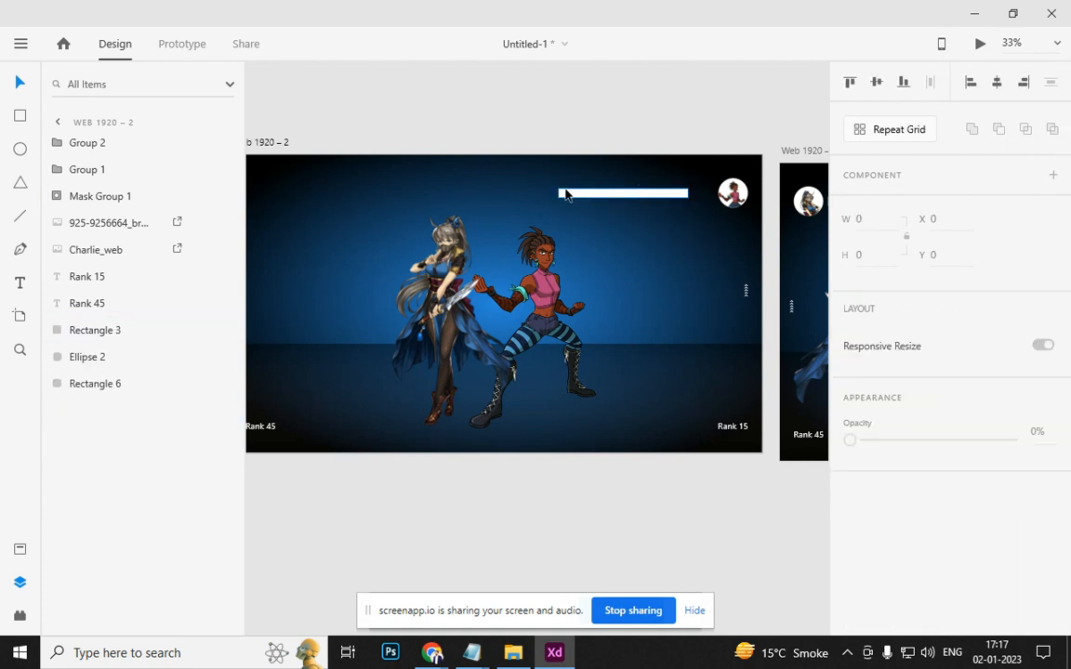
{"action": "key", "text": "Delete"}
{"action": "left_click", "coordinate": [739, 197]}
{"action": "key", "text": "Delete"}
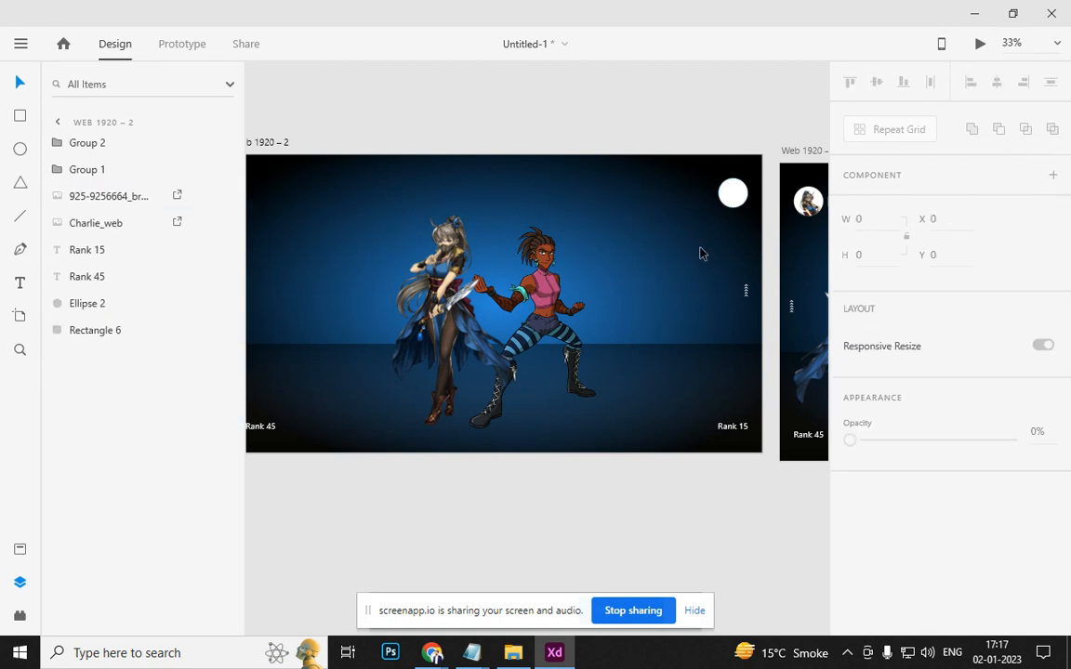
Delete the leftover white circle and draw a full-height rectangle about 658 px wide over the middle of the Web 1920 – 2 artboard
{"action": "left_click", "coordinate": [733, 195]}
{"action": "key", "text": "Delete"}
{"action": "left_click", "coordinate": [20, 117]}
{"action": "left_click_drag", "start_coordinate": [398, 154], "coordinate": [580, 455]}
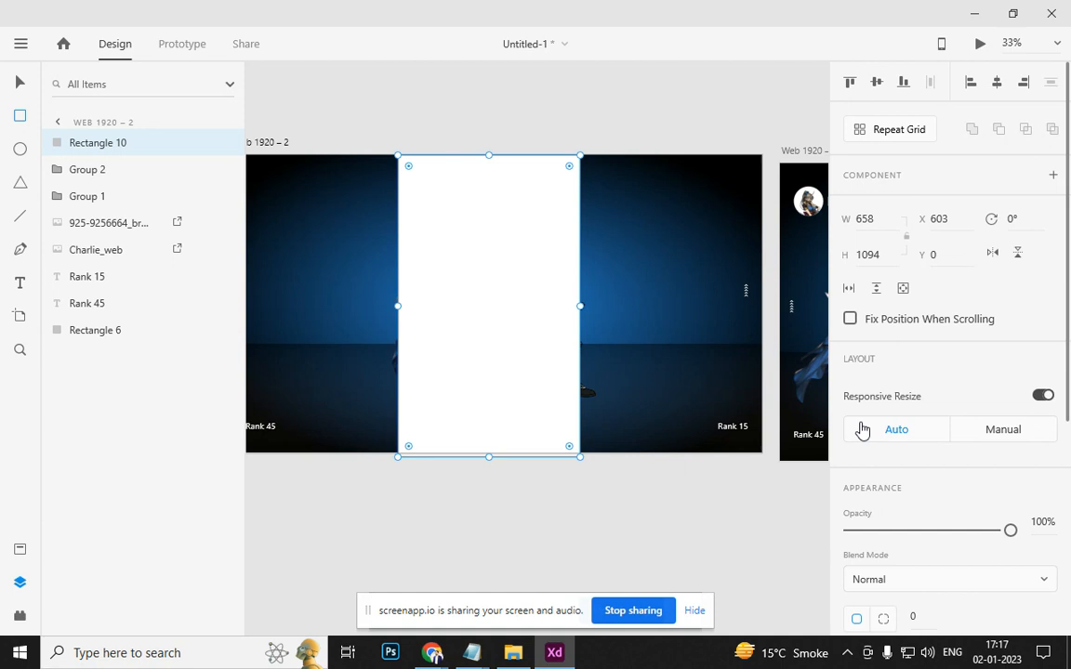
Fill the new rectangle with near-black and send it to the back, behind both characters
{"action": "scroll", "coordinate": [855, 447], "scroll_direction": "down", "scroll_amount": 5}
{"action": "left_click", "coordinate": [885, 327]}
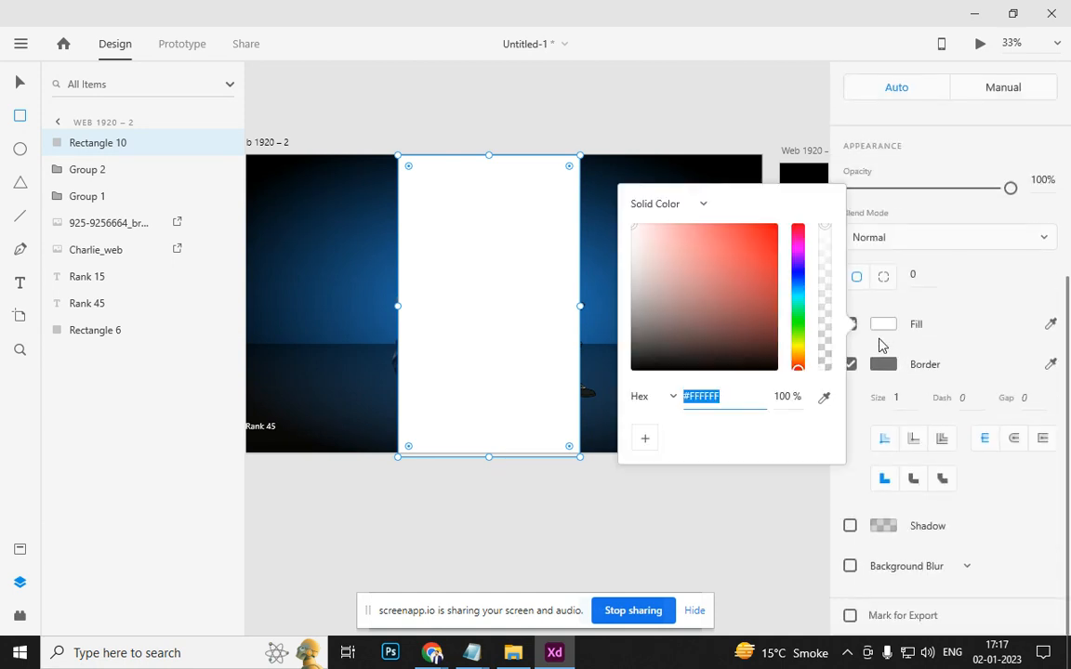
{"action": "left_click", "coordinate": [729, 368]}
{"action": "left_click", "coordinate": [509, 254]}
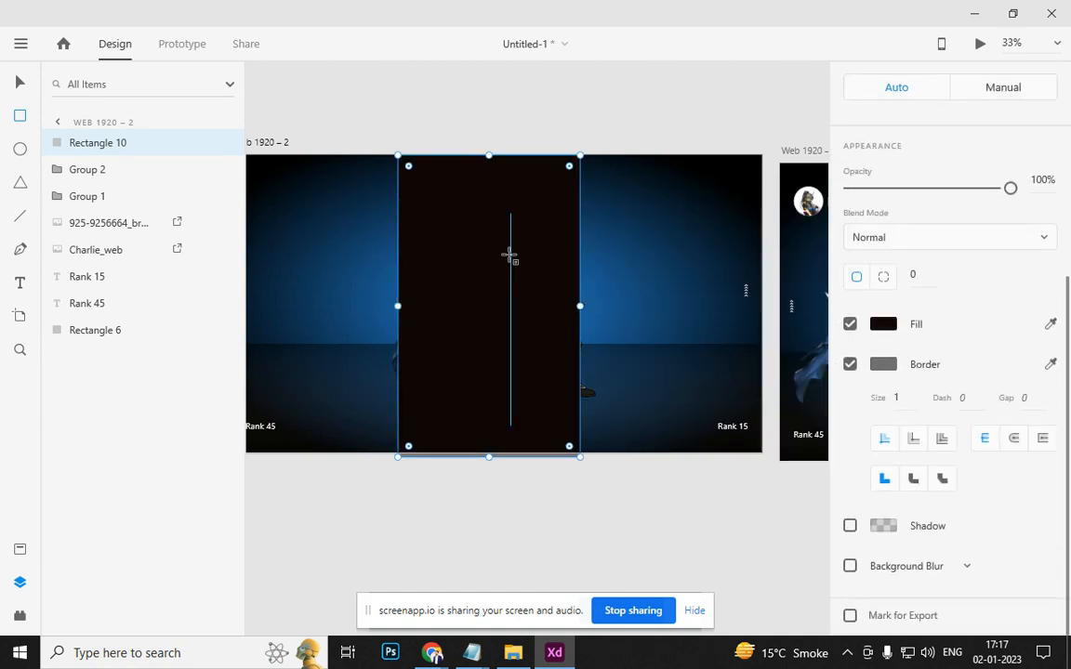
{"action": "key", "text": "ctrl+shift+bracketleft"}
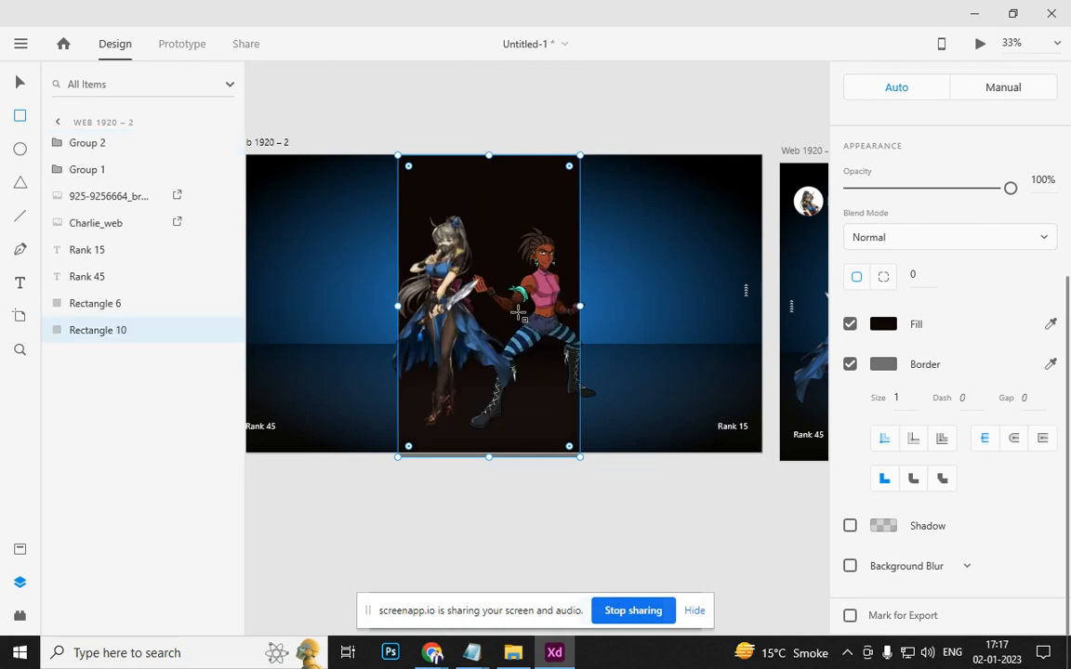
Narrow the dark rectangle from both sides and shorten it so that it ends at the floor line
{"action": "key", "text": "v"}
{"action": "left_click_drag", "start_coordinate": [398, 306], "coordinate": [426, 306]}
{"action": "left_click_drag", "start_coordinate": [577, 306], "coordinate": [550, 306]}
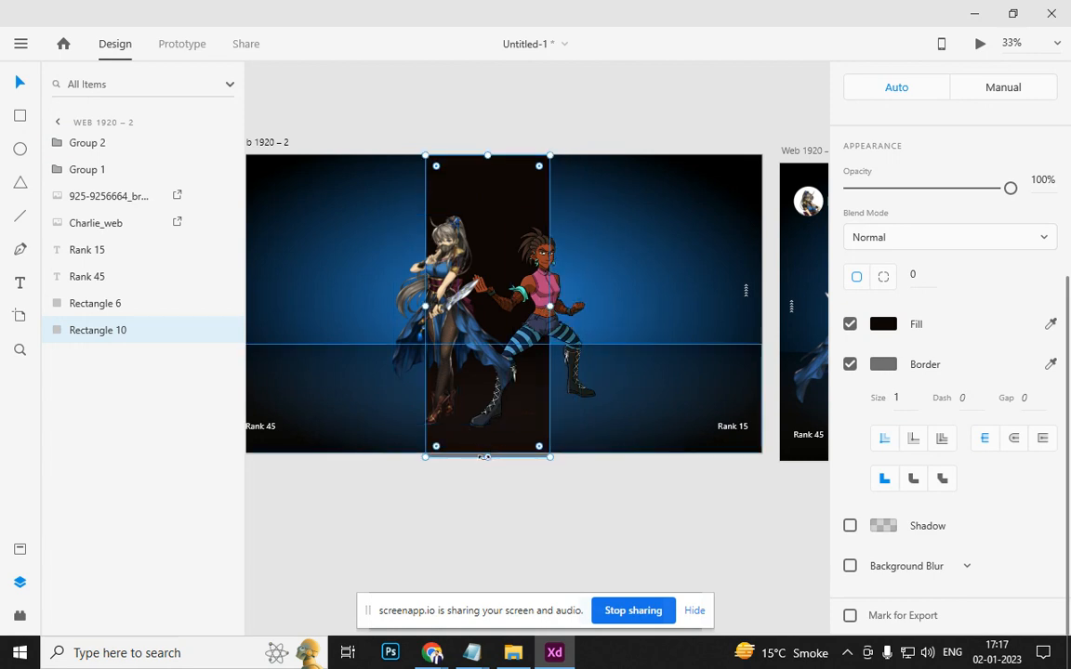
{"action": "left_click_drag", "start_coordinate": [488, 456], "coordinate": [488, 344]}
{"action": "left_click", "coordinate": [557, 497]}
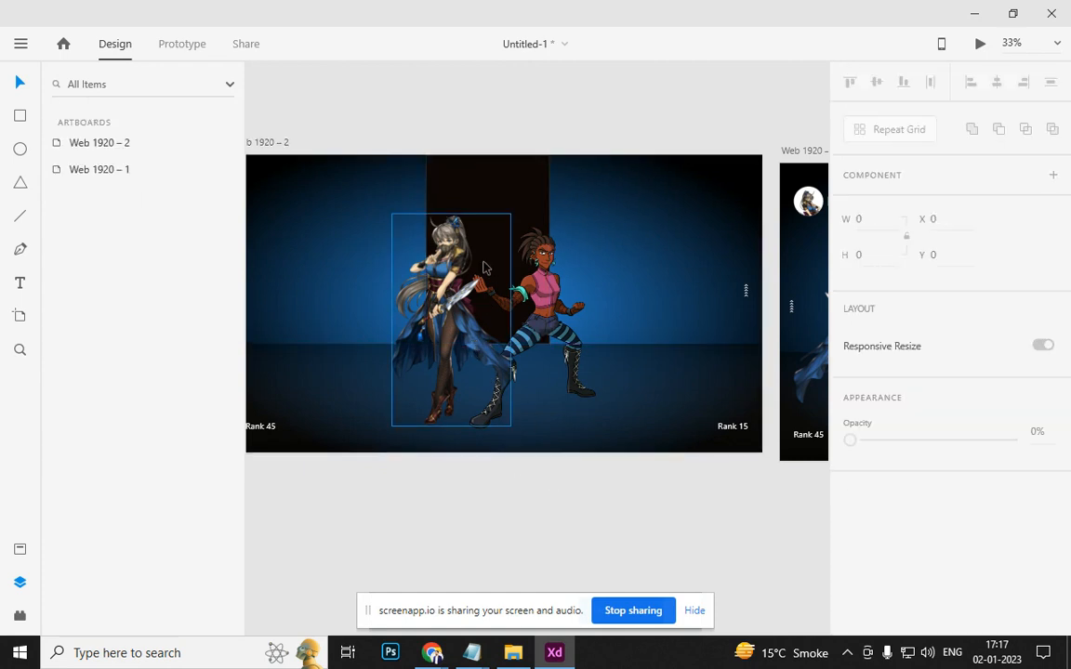
Lower the dark rectangle's opacity to 47%
{"action": "left_click", "coordinate": [499, 181]}
{"action": "scroll", "coordinate": [931, 321], "scroll_direction": "down", "scroll_amount": 4}
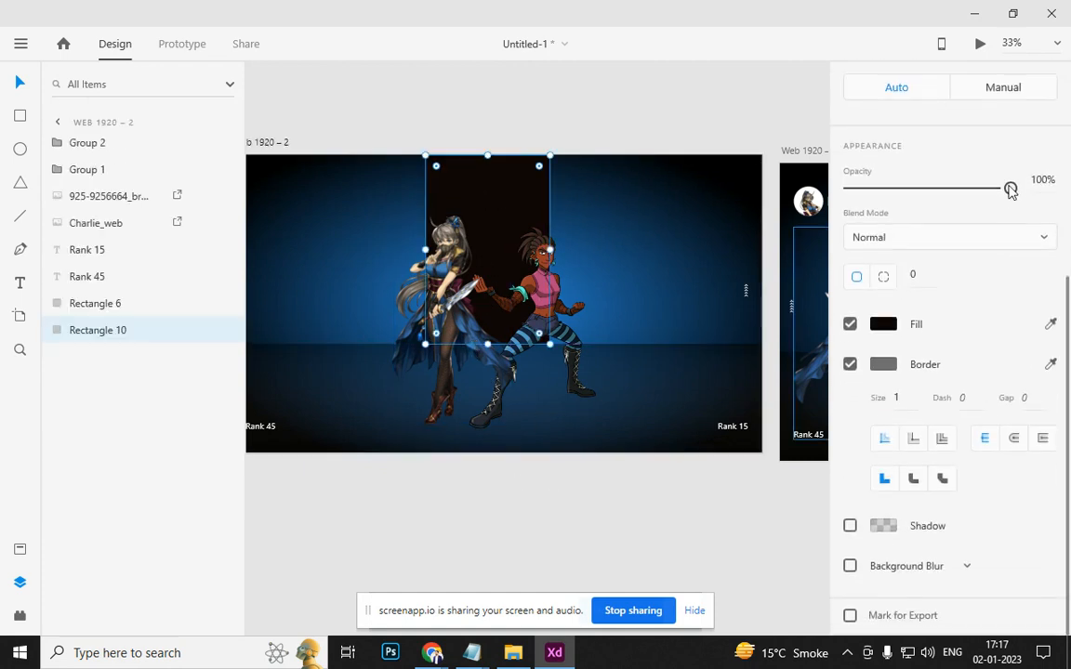
{"action": "left_click_drag", "start_coordinate": [1012, 193], "coordinate": [928, 202]}
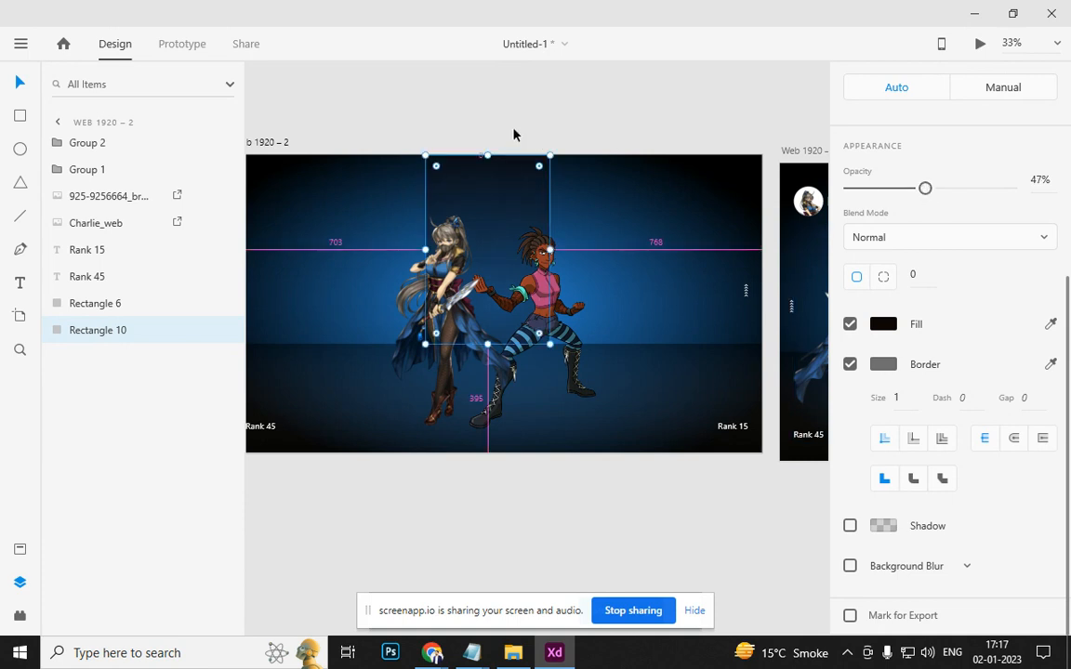
Add the two-line text "STREET FIGHTER" on the pasteboard just above the Web 1920 – 2 artboard
{"action": "scroll", "coordinate": [507, 137], "scroll_direction": "up", "scroll_amount": 3}
{"action": "left_click", "coordinate": [405, 181]}
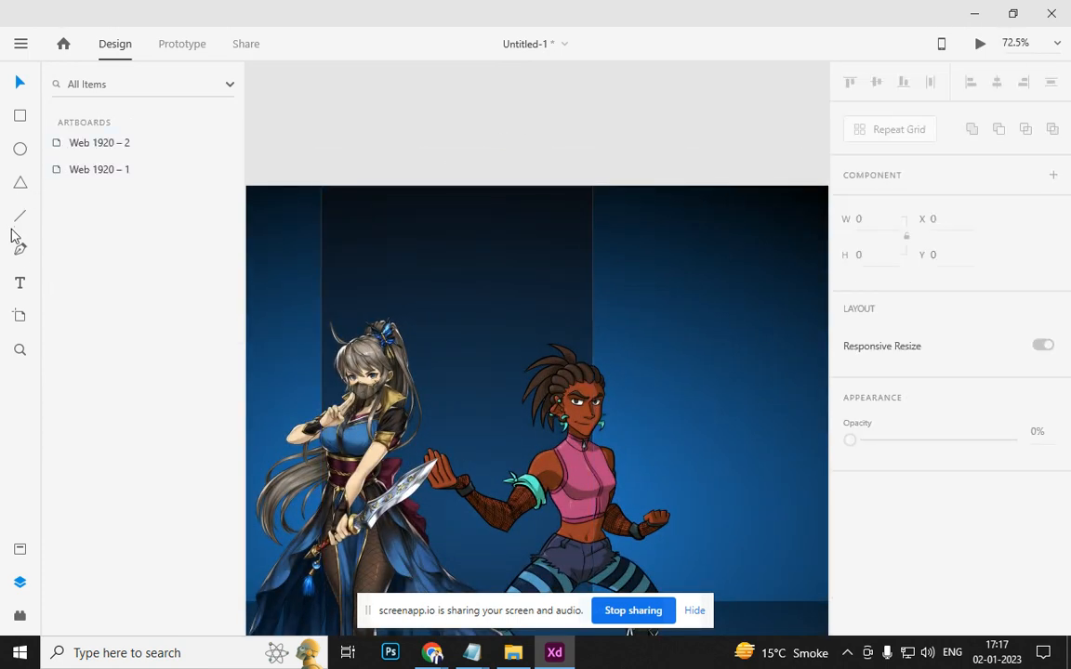
{"action": "left_click", "coordinate": [20, 283]}
{"action": "left_click", "coordinate": [400, 129]}
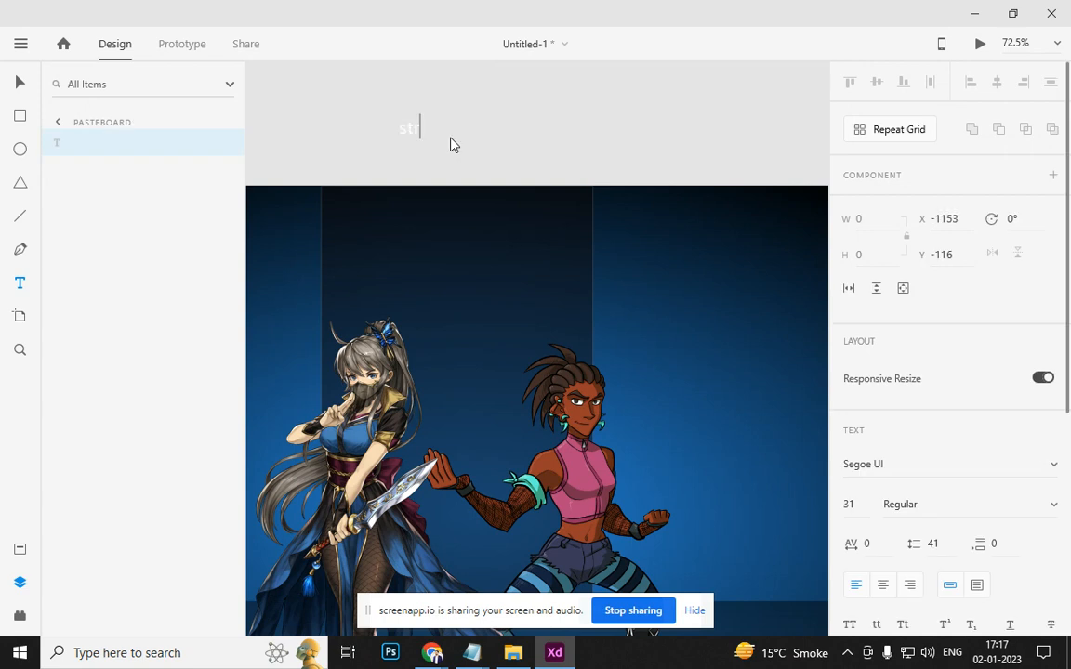
{"action": "type", "text": "STREET FIGHTER"}
Enlarge the word FIGHTER in the title to a font size of 55
{"action": "key", "text": "ctrl+a"}
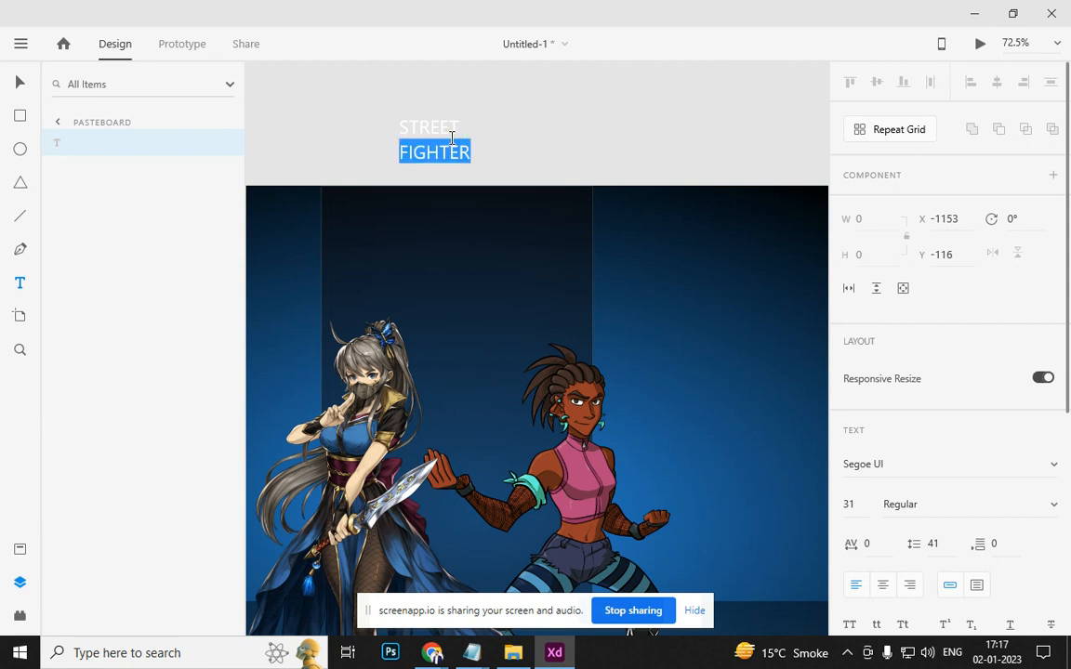
{"action": "key", "text": "ctrl+shift+period"}
{"action": "key", "text": "ctrl+shift+period"}
{"action": "key", "text": "ctrl+shift+period"}
{"action": "key", "text": "ctrl+shift+period"}
{"action": "key", "text": "ctrl+shift+period"}
{"action": "key", "text": "ctrl+shift+period"}
{"action": "key", "text": "ctrl+shift+period"}
{"action": "key", "text": "ctrl+shift+period"}
{"action": "key", "text": "ctrl+shift+period"}
{"action": "key", "text": "ctrl+shift+period"}
{"action": "key", "text": "ctrl+shift+period"}
{"action": "key", "text": "ctrl+shift+period"}
{"action": "key", "text": "ctrl+shift+period"}
{"action": "key", "text": "ctrl+shift+period"}
{"action": "key", "text": "ctrl+shift+period"}
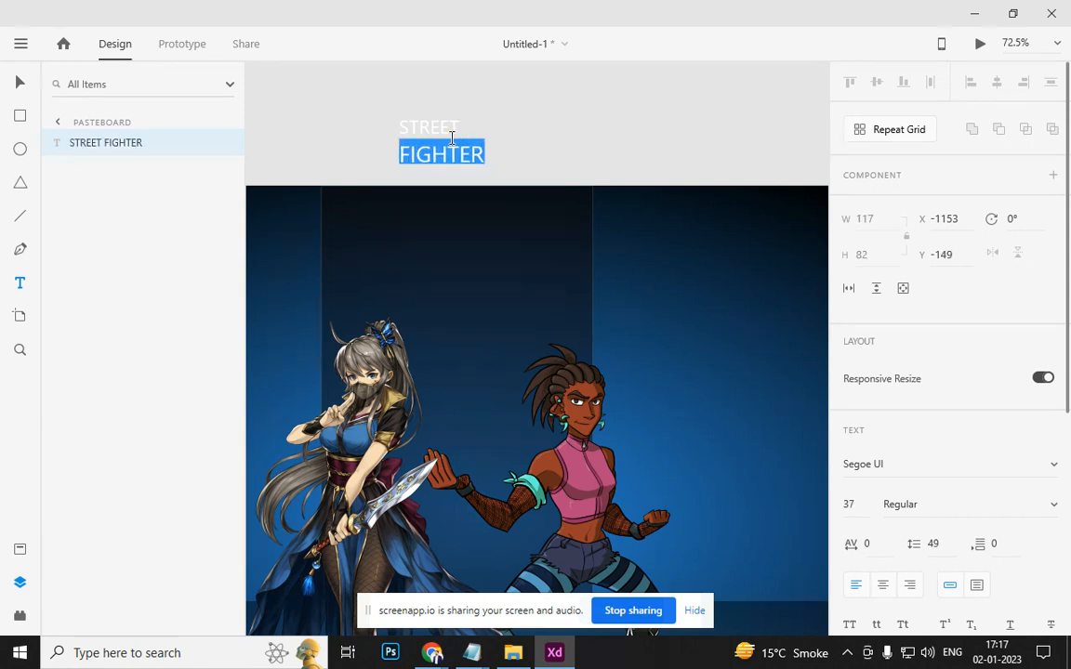
{"action": "key", "text": "ctrl+shift+period"}
{"action": "key", "text": "ctrl+shift+period"}
{"action": "key", "text": "ctrl+shift+period"}
{"action": "key", "text": "ctrl+shift+period"}
{"action": "key", "text": "ctrl+shift+period"}
{"action": "key", "text": "ctrl+shift+period"}
{"action": "key", "text": "ctrl+shift+period"}
{"action": "key", "text": "ctrl+shift+period"}
{"action": "key", "text": "ctrl+shift+period"}
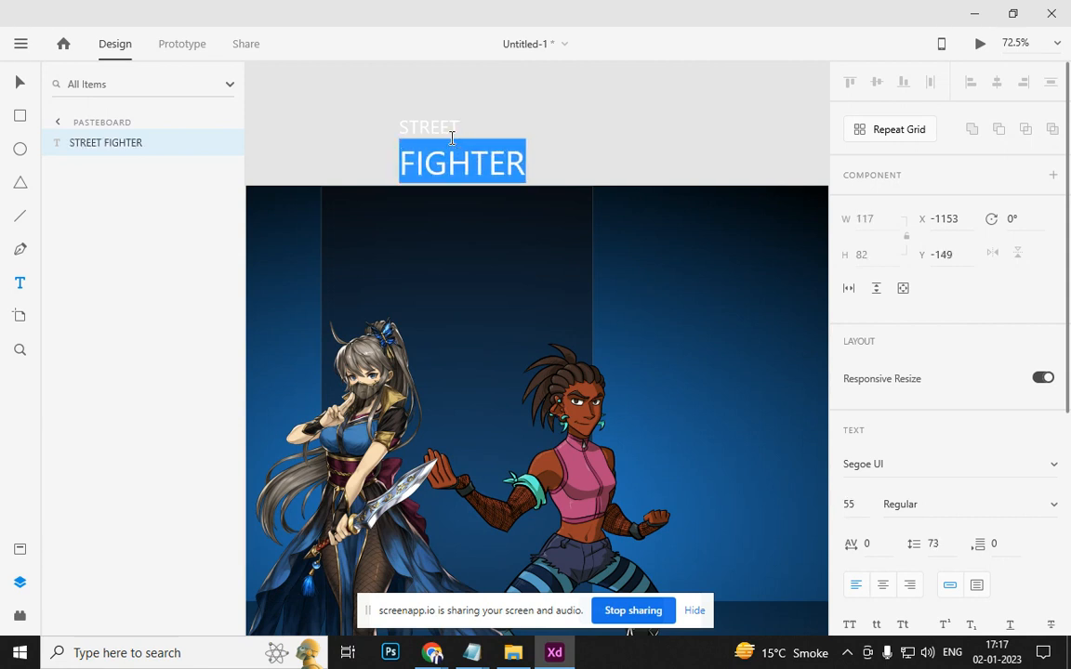
Move the STREET FIGHTER text onto the dark panel above the characters
{"action": "key", "text": "ctrl+a"}
{"action": "left_click", "coordinate": [19, 86]}
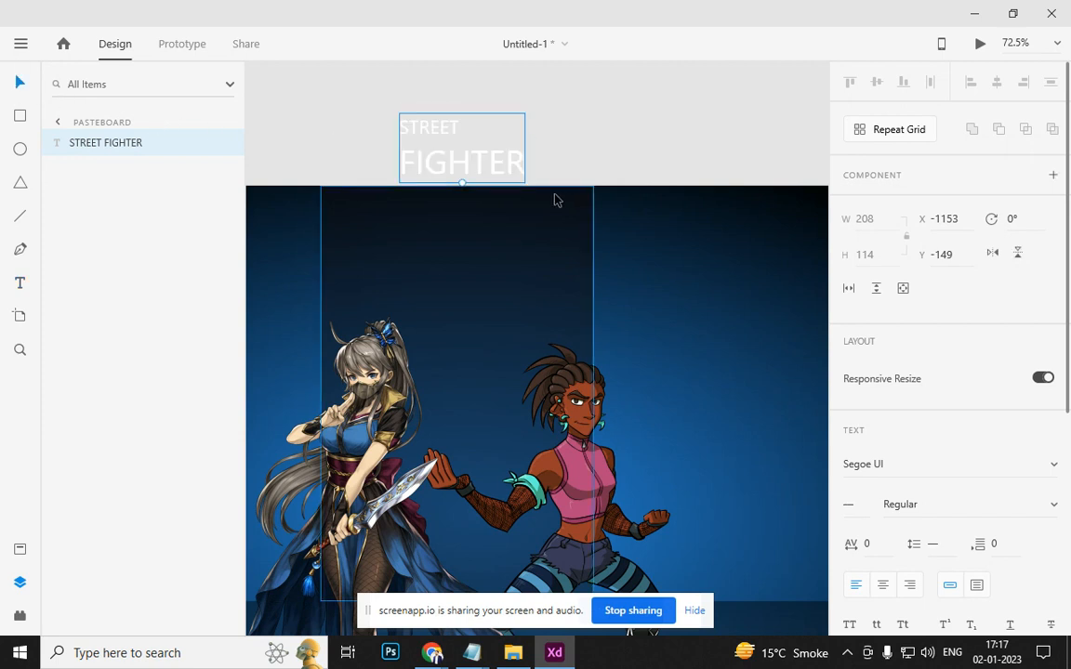
{"action": "left_click_drag", "start_coordinate": [490, 182], "coordinate": [493, 304]}
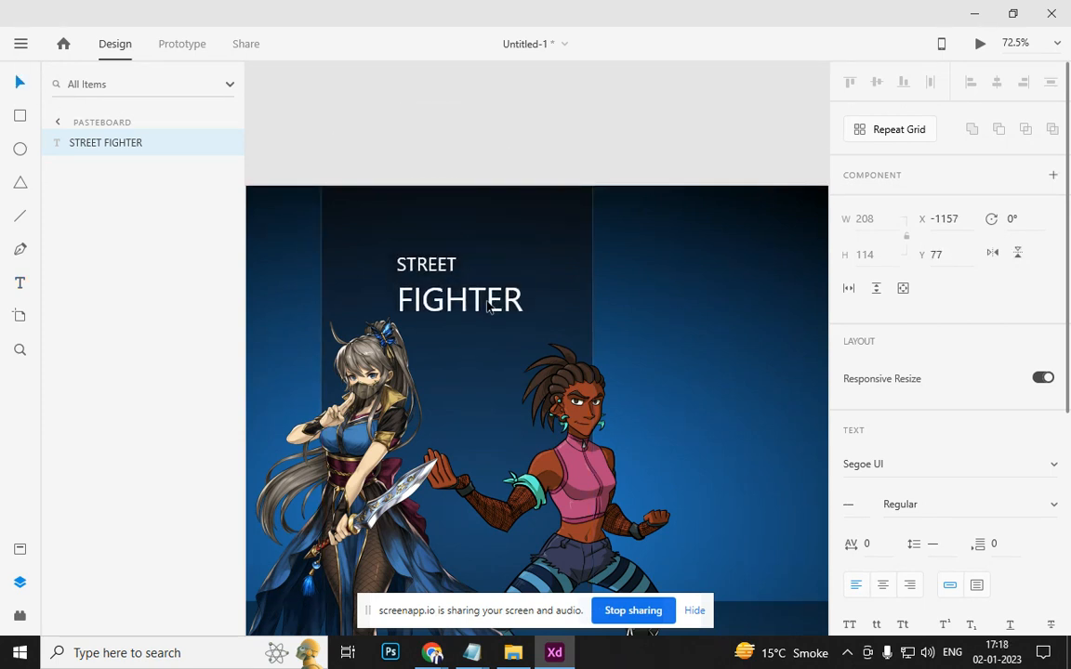
Fill the STREET FIGHTER text with orange (#FFA011)
{"action": "scroll", "coordinate": [928, 389], "scroll_direction": "down", "scroll_amount": 5}
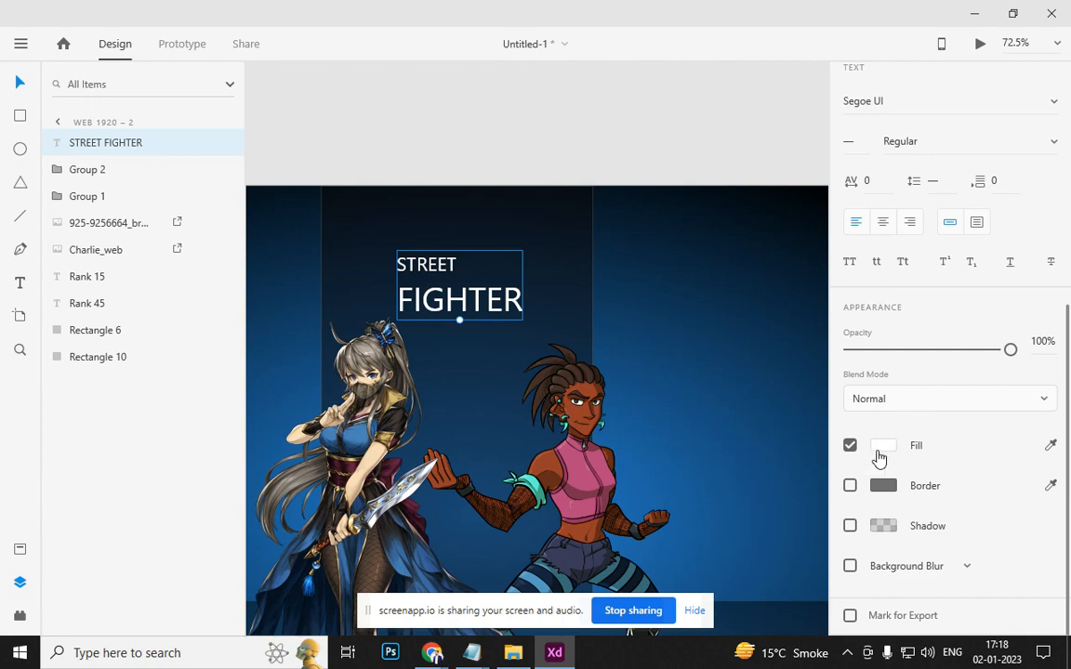
{"action": "left_click", "coordinate": [880, 453]}
{"action": "left_click_drag", "start_coordinate": [798, 437], "coordinate": [798, 463]}
{"action": "left_click_drag", "start_coordinate": [770, 355], "coordinate": [770, 340]}
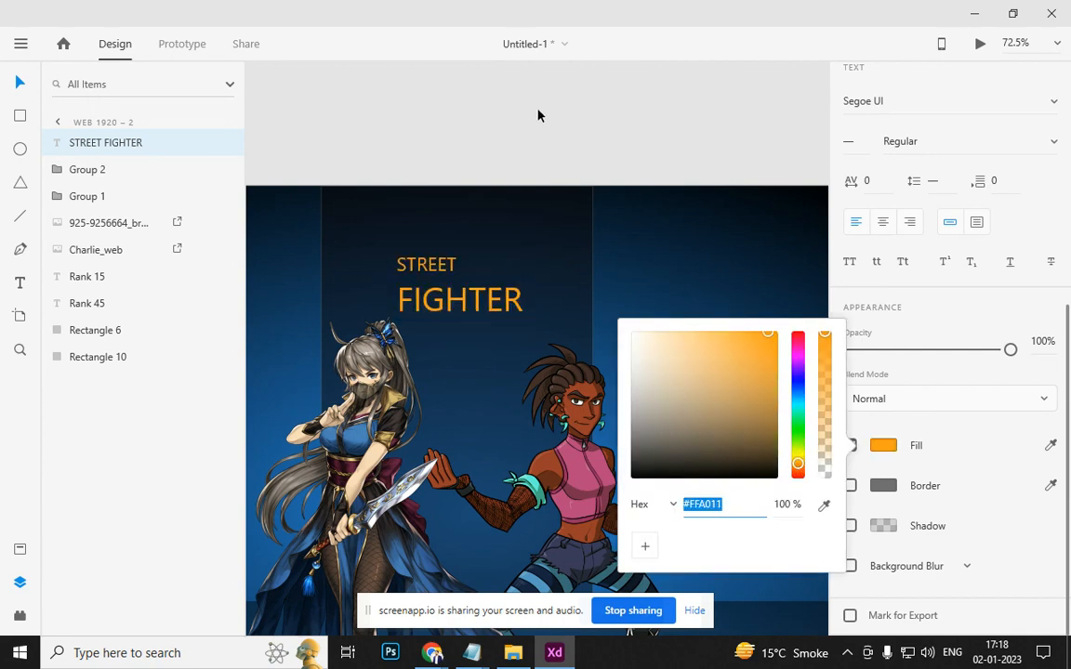
{"action": "left_click", "coordinate": [543, 151]}
Move the STREET FIGHTER text down between the characters' heads, to about X 856, Y 179, and make it bold
{"action": "scroll", "coordinate": [543, 155], "scroll_direction": "down", "scroll_amount": 5}
{"action": "scroll", "coordinate": [543, 155], "scroll_direction": "up", "scroll_amount": 4}
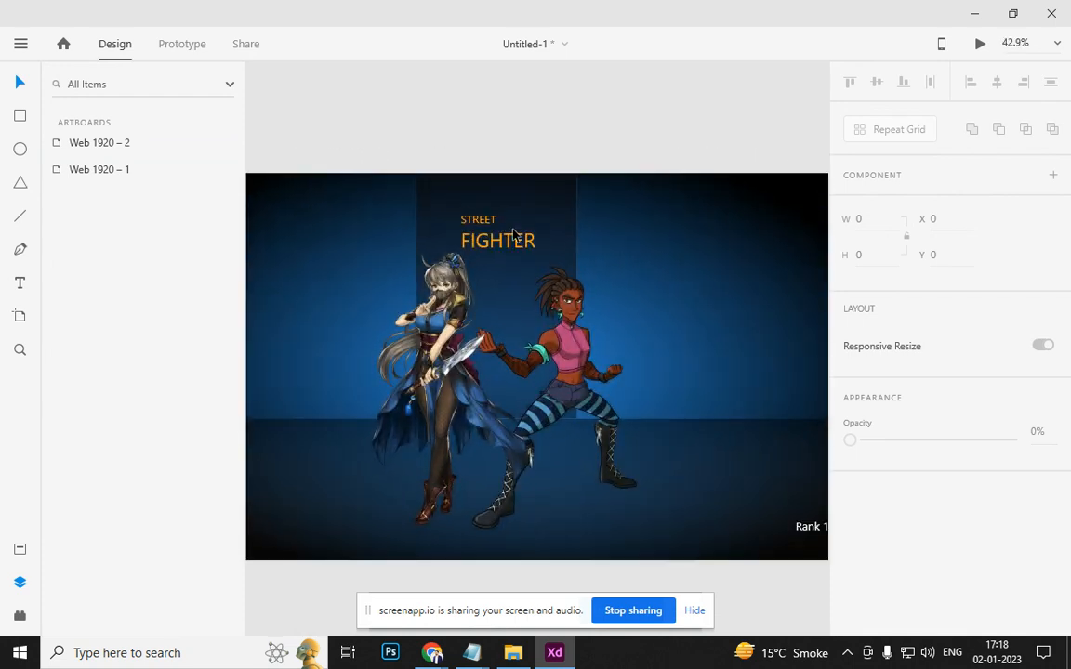
{"action": "left_click_drag", "start_coordinate": [507, 260], "coordinate": [517, 286]}
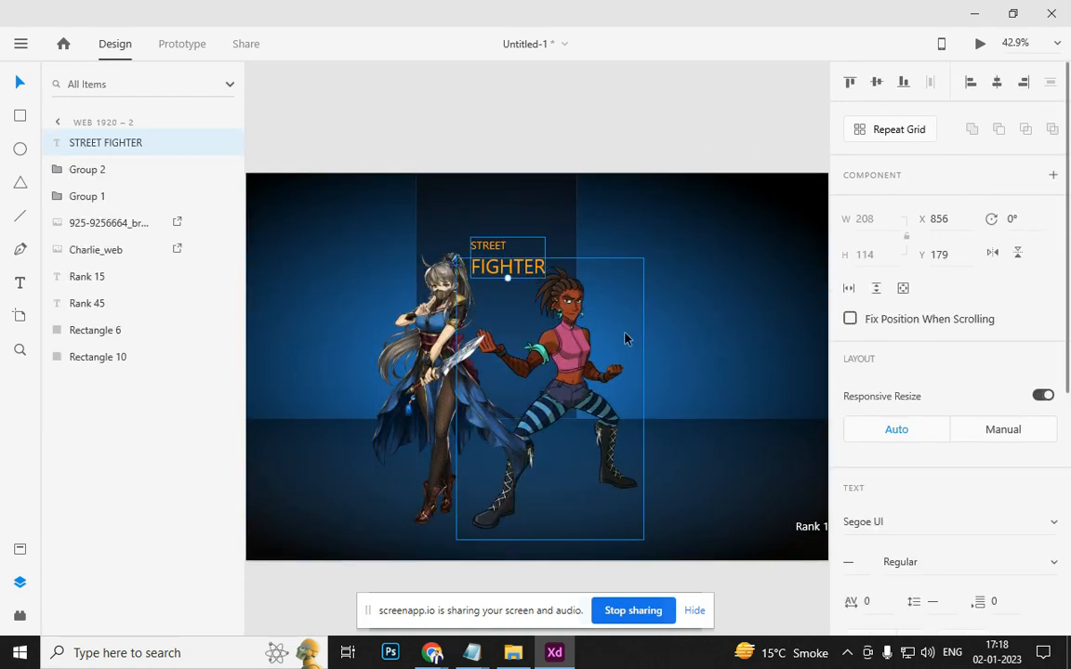
{"action": "key", "text": "ctrl+b"}
Change the STREET FIGHTER text fill to black (#000000) and lower its opacity to 28%
{"action": "scroll", "coordinate": [603, 327], "scroll_direction": "up", "scroll_amount": 5}
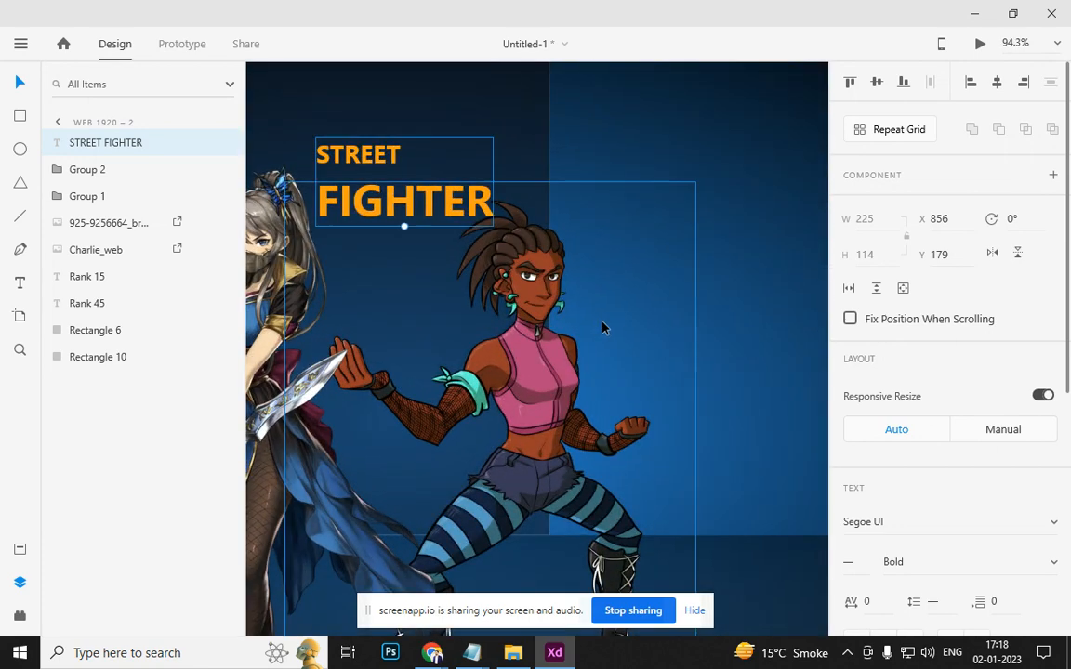
{"action": "scroll", "coordinate": [920, 437], "scroll_direction": "down", "scroll_amount": 5}
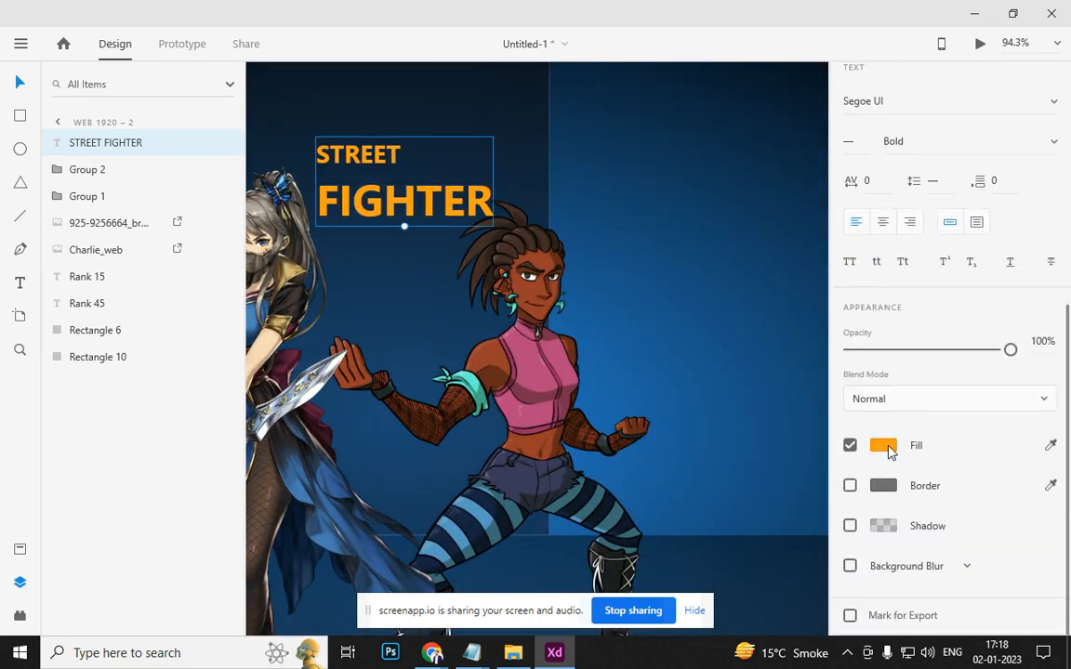
{"action": "left_click", "coordinate": [889, 447]}
{"action": "left_click_drag", "start_coordinate": [777, 449], "coordinate": [755, 497]}
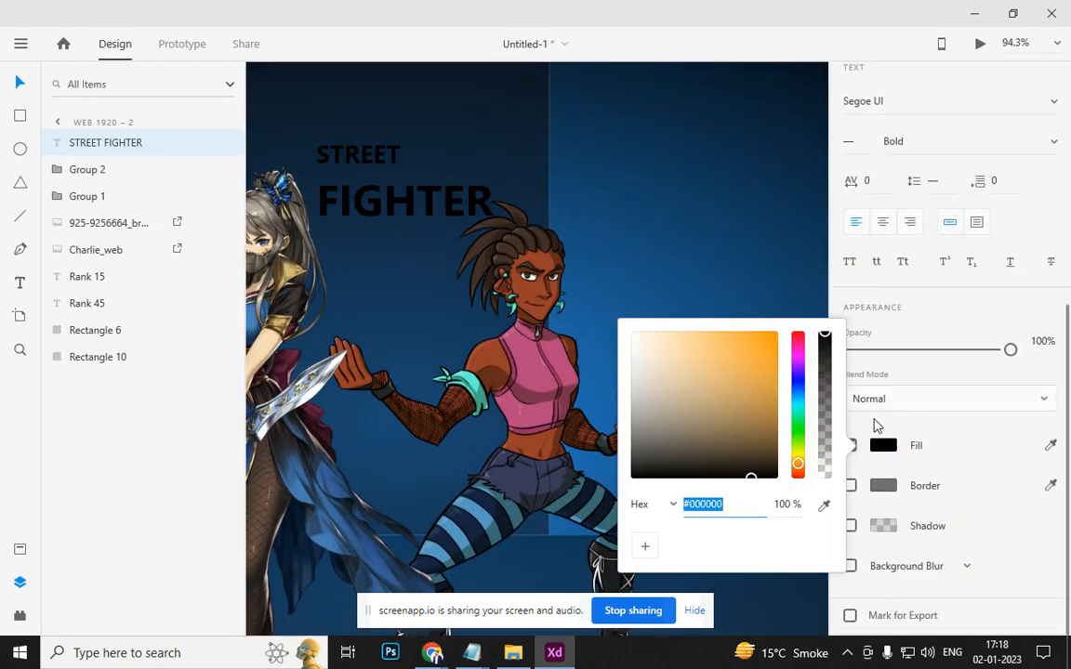
{"action": "left_click", "coordinate": [1009, 351]}
{"action": "left_click_drag", "start_coordinate": [1009, 350], "coordinate": [903, 362]}
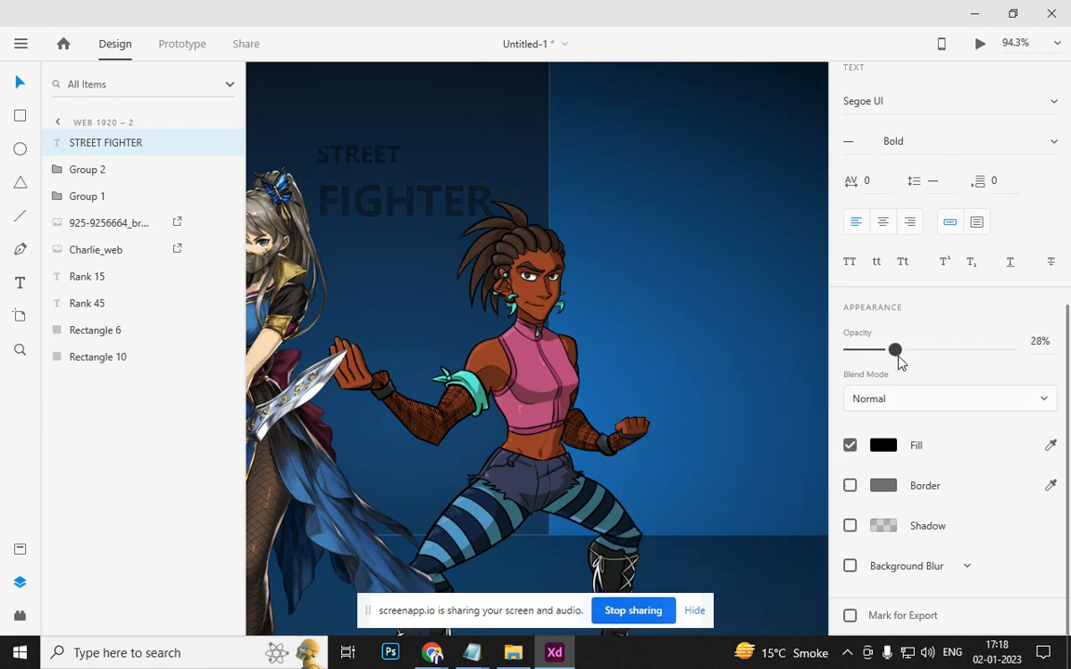
{"action": "key", "text": "ctrl+0"}
{"action": "left_click", "coordinate": [610, 138]}
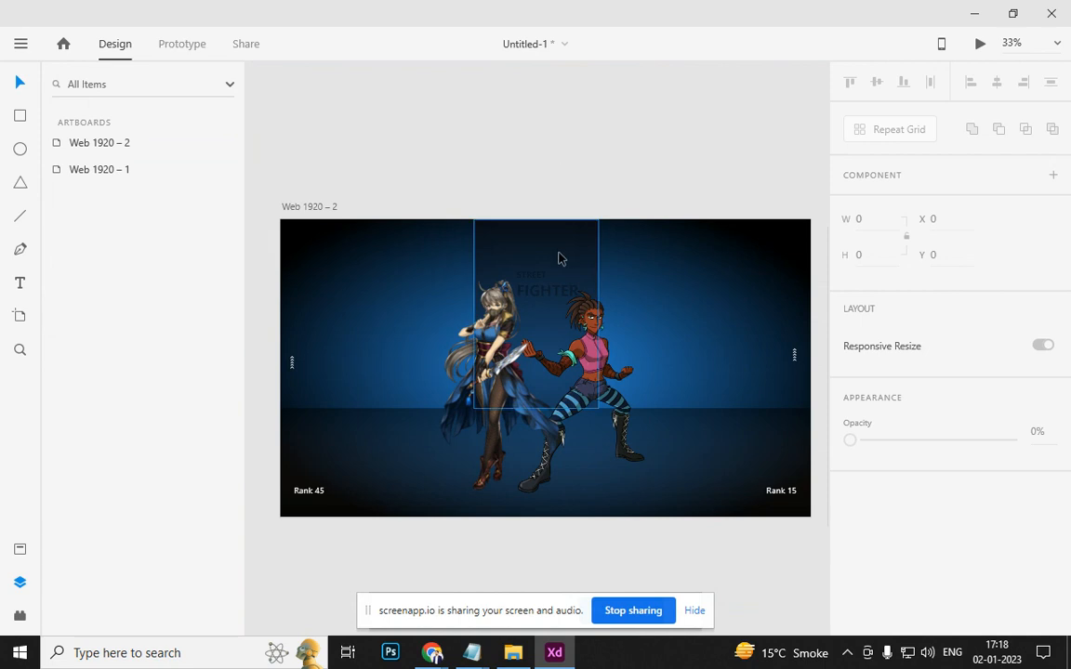
Change the fill of the faded STREET FIGHTER text to white
{"action": "left_click", "coordinate": [556, 294]}
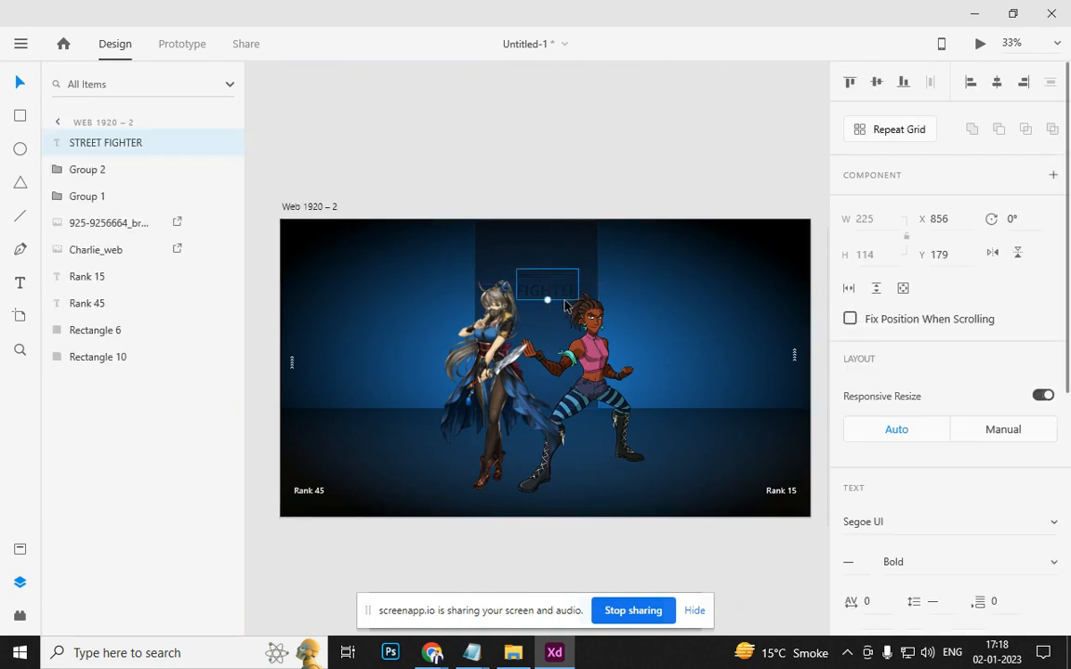
{"action": "scroll", "coordinate": [564, 307], "scroll_direction": "up", "scroll_amount": 5}
{"action": "scroll", "coordinate": [995, 437], "scroll_direction": "down", "scroll_amount": 3}
{"action": "scroll", "coordinate": [982, 437], "scroll_direction": "down", "scroll_amount": 2}
{"action": "left_click", "coordinate": [883, 522]}
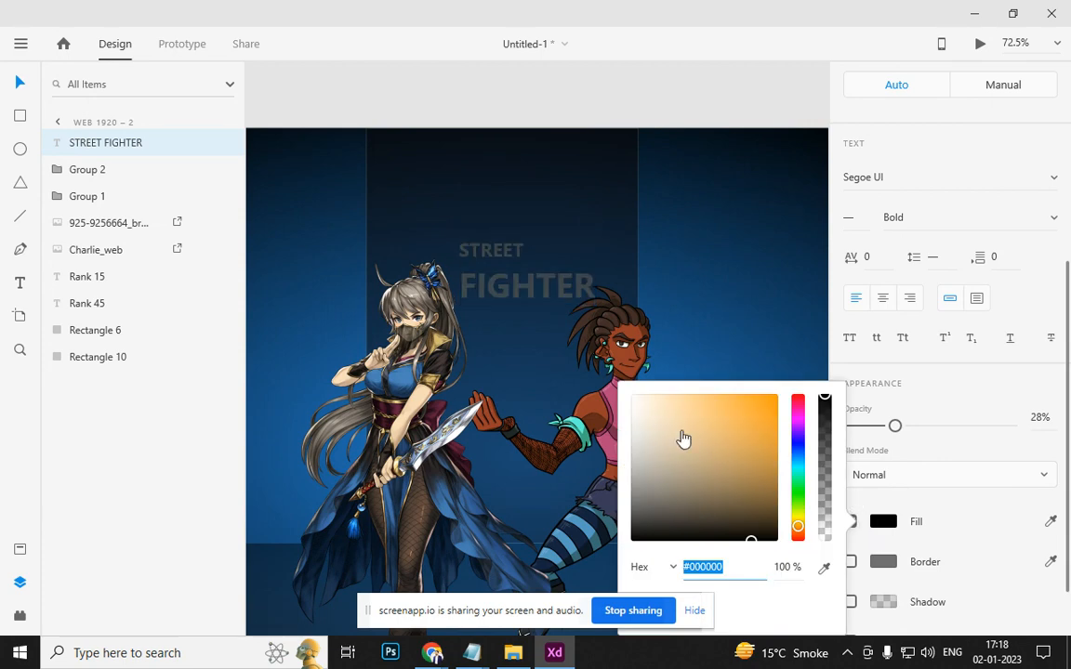
{"action": "left_click", "coordinate": [637, 395]}
{"action": "left_click", "coordinate": [688, 119]}
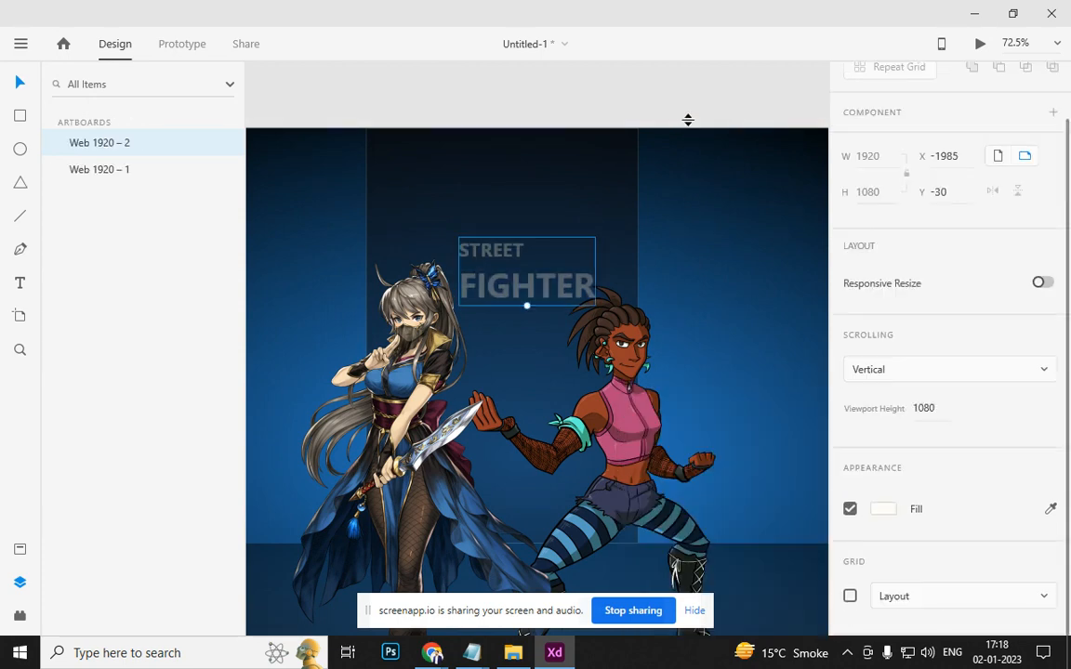
{"action": "key", "text": "ctrl+z"}
Enlarge the STREET FIGHTER text to about 410 × 234 and place it behind the characters, directly above the dark rectangle in the layer order
{"action": "scroll", "coordinate": [657, 115], "scroll_direction": "down", "scroll_amount": 5}
{"action": "left_click", "coordinate": [709, 481]}
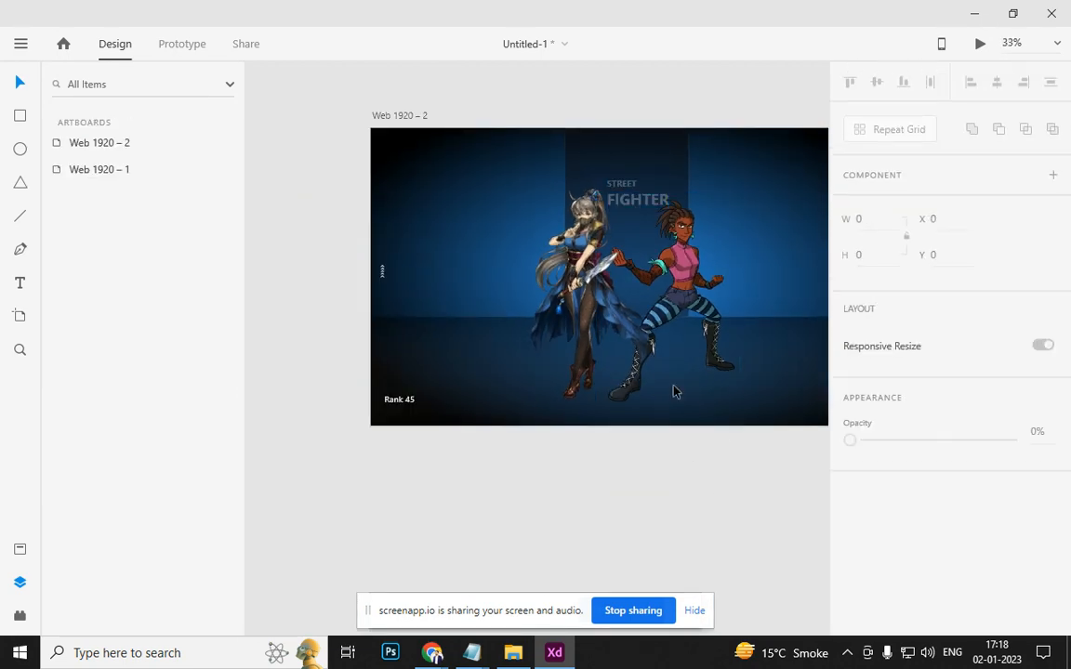
{"action": "left_click", "coordinate": [653, 200]}
{"action": "left_click_drag", "start_coordinate": [700, 219], "coordinate": [700, 213]}
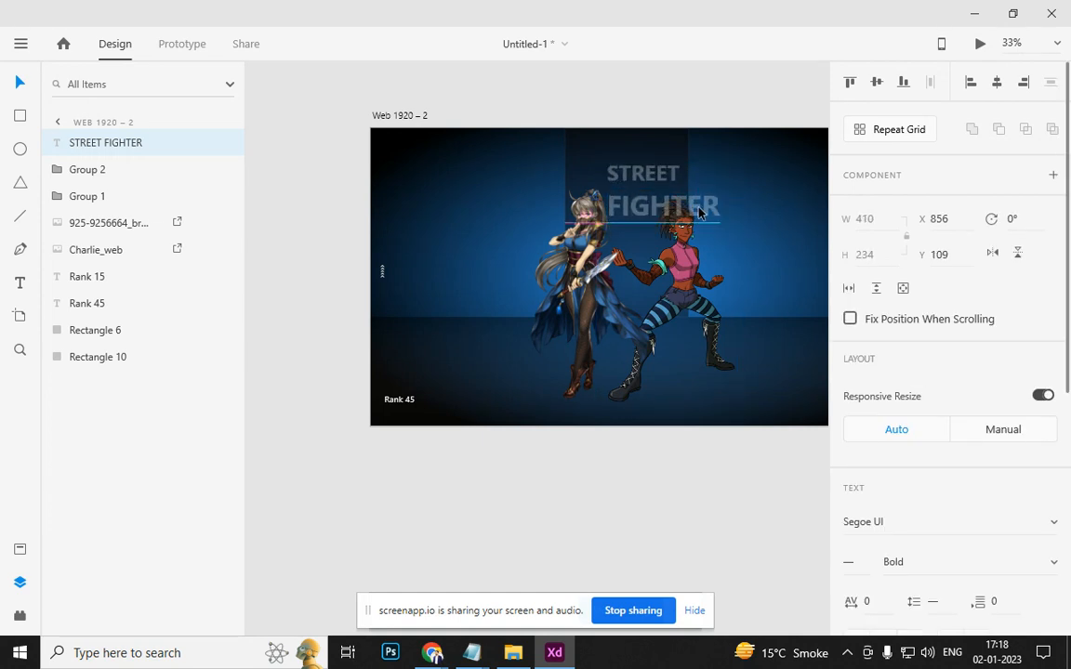
{"action": "key", "text": "ctrl+shift+["}
{"action": "key", "text": "ctrl+]"}
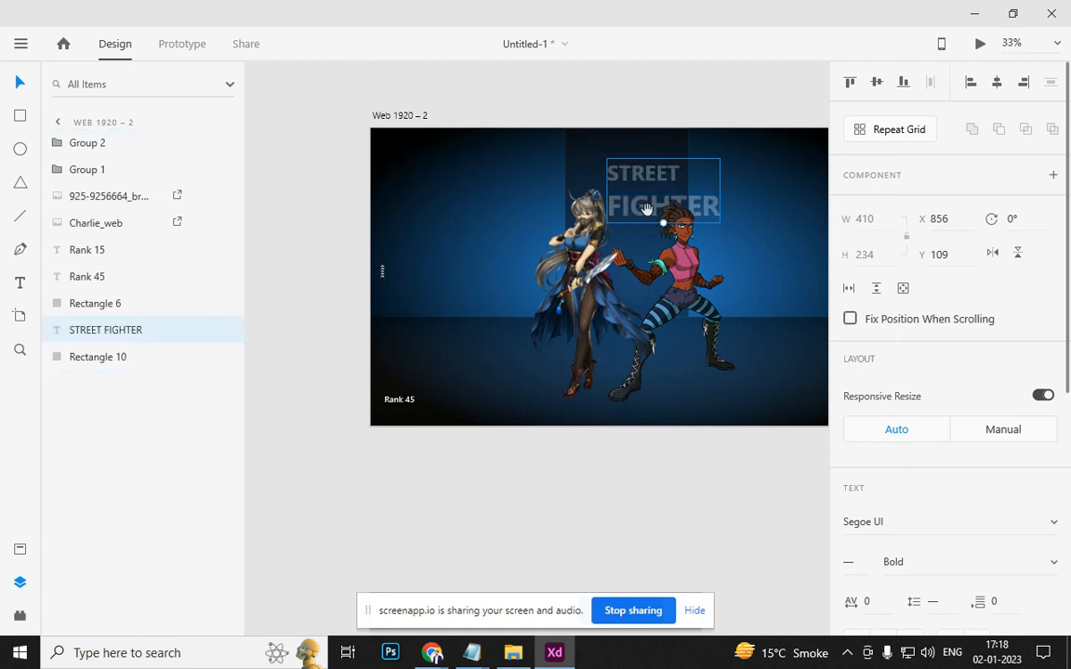
Move the Charlie_web character down to about X 822, Y 324, clear of the title text
{"action": "left_click_drag", "start_coordinate": [658, 201], "coordinate": [662, 225]}
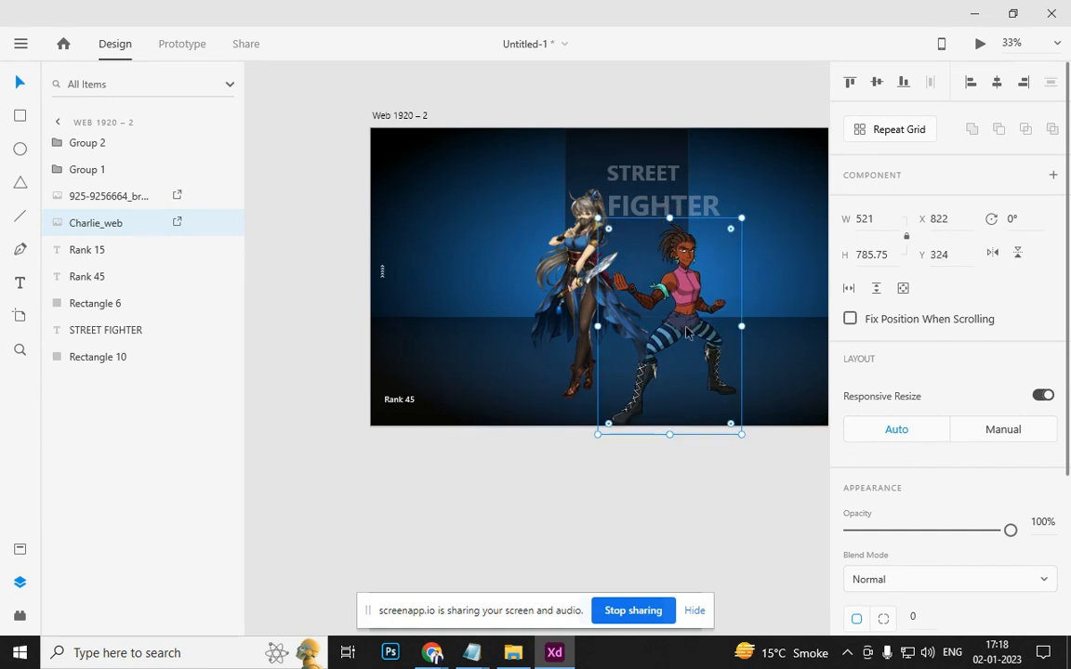
{"action": "left_click", "coordinate": [652, 498]}
Shrink the STREET FIGHTER text to about 353 × 198 and position it inside the dark panel at X 763, Y 79
{"action": "left_click_drag", "start_coordinate": [658, 210], "coordinate": [627, 197]}
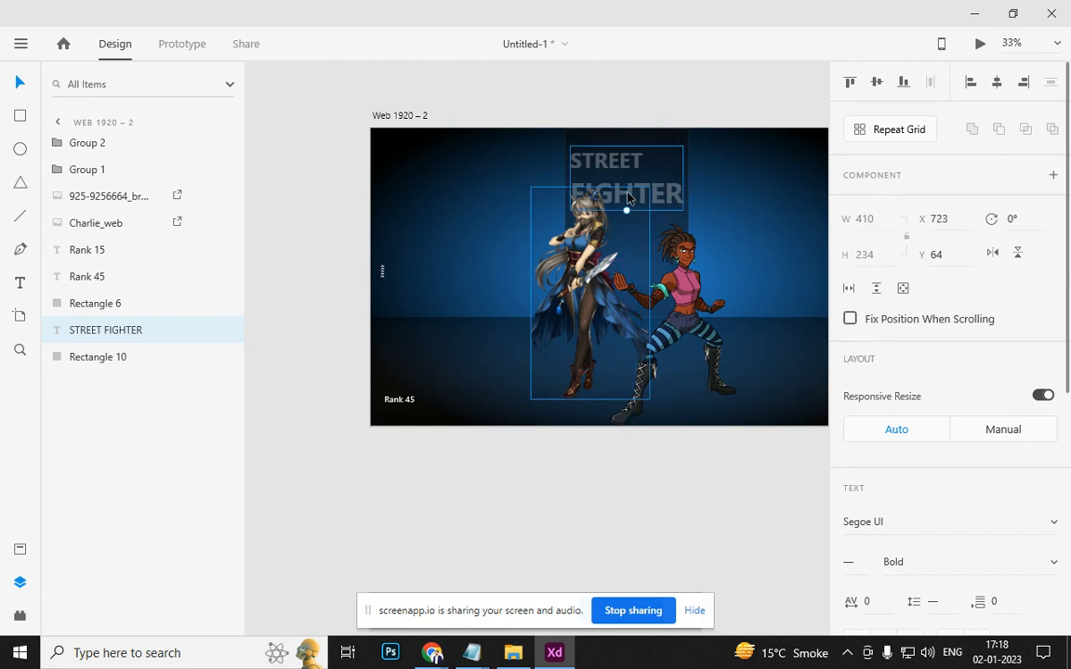
{"action": "key", "text": "ctrl+shift+comma"}
{"action": "key", "text": "ctrl+shift+comma"}
{"action": "key", "text": "ctrl+shift+comma"}
{"action": "key", "text": "ctrl+shift+comma"}
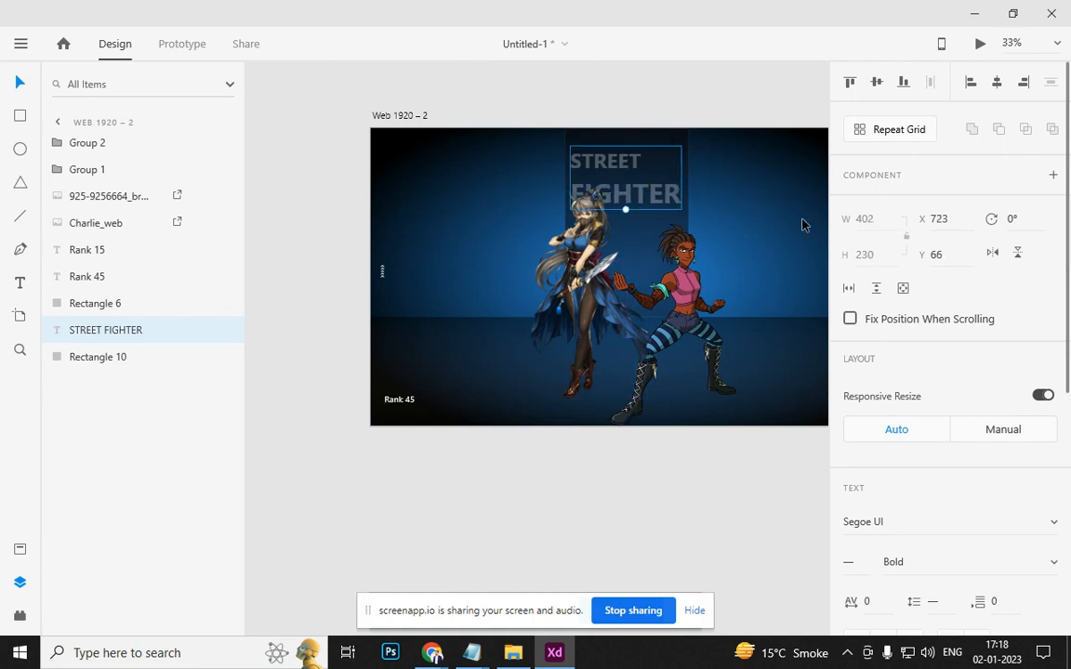
{"action": "key", "text": "shift+Right"}
{"action": "key", "text": "shift+Right"}
{"action": "key", "text": "shift+Right"}
{"action": "key", "text": "shift+Right"}
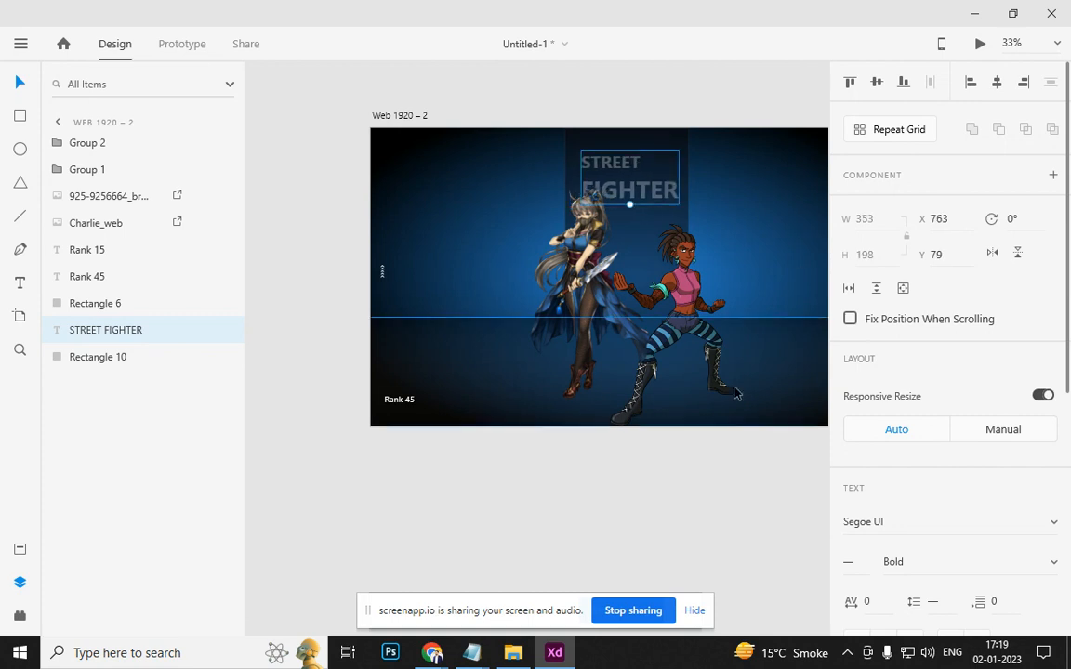
{"action": "left_click", "coordinate": [683, 459]}
{"action": "scroll", "coordinate": [683, 460], "scroll_direction": "down", "scroll_amount": 2}
{"action": "left_click_drag", "start_coordinate": [692, 437], "coordinate": [614, 406]}
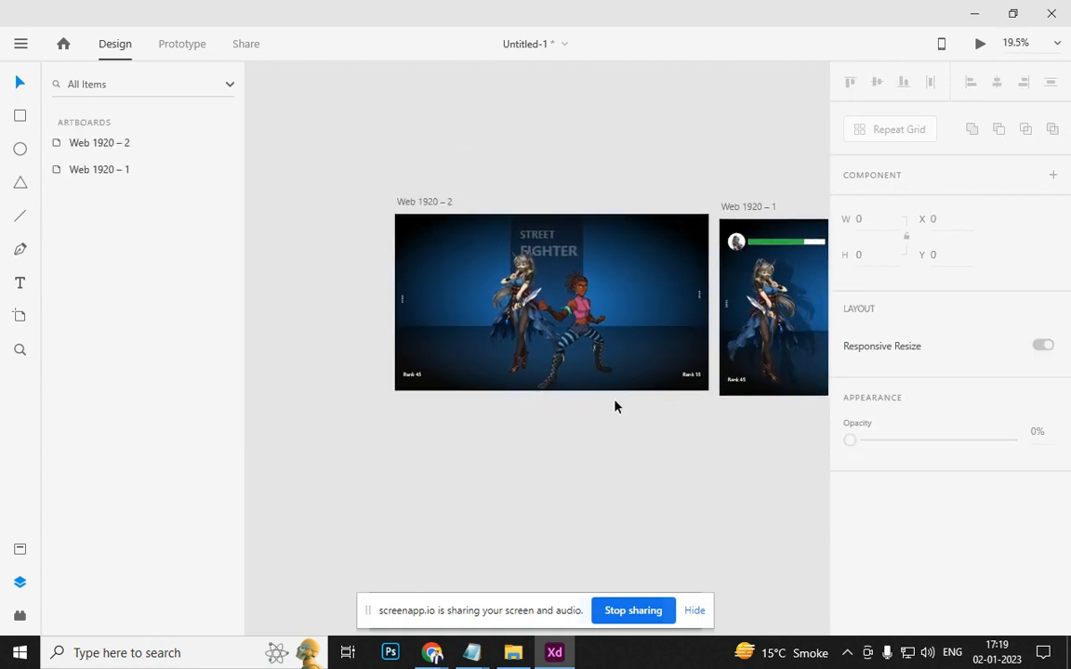
Delete the Rank 45 and Rank 15 texts from the Web 1920 – 2 artboard
{"action": "left_click_drag", "start_coordinate": [692, 379], "coordinate": [604, 300]}
{"action": "left_click_drag", "start_coordinate": [615, 340], "coordinate": [611, 367]}
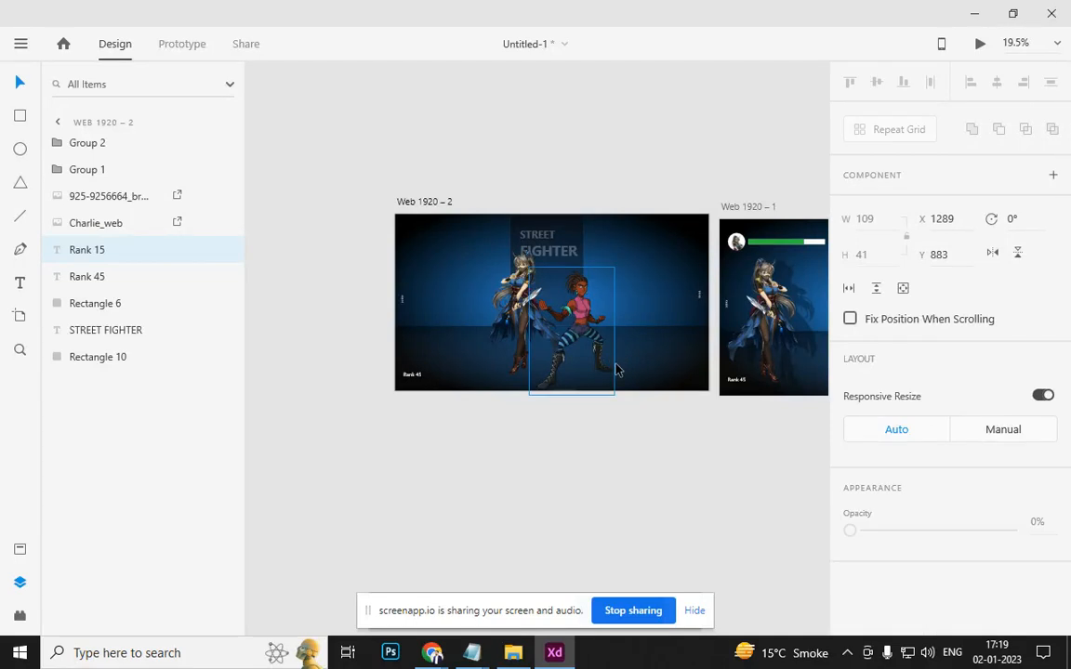
{"action": "key", "text": "Delete"}
{"action": "left_click", "coordinate": [624, 430]}
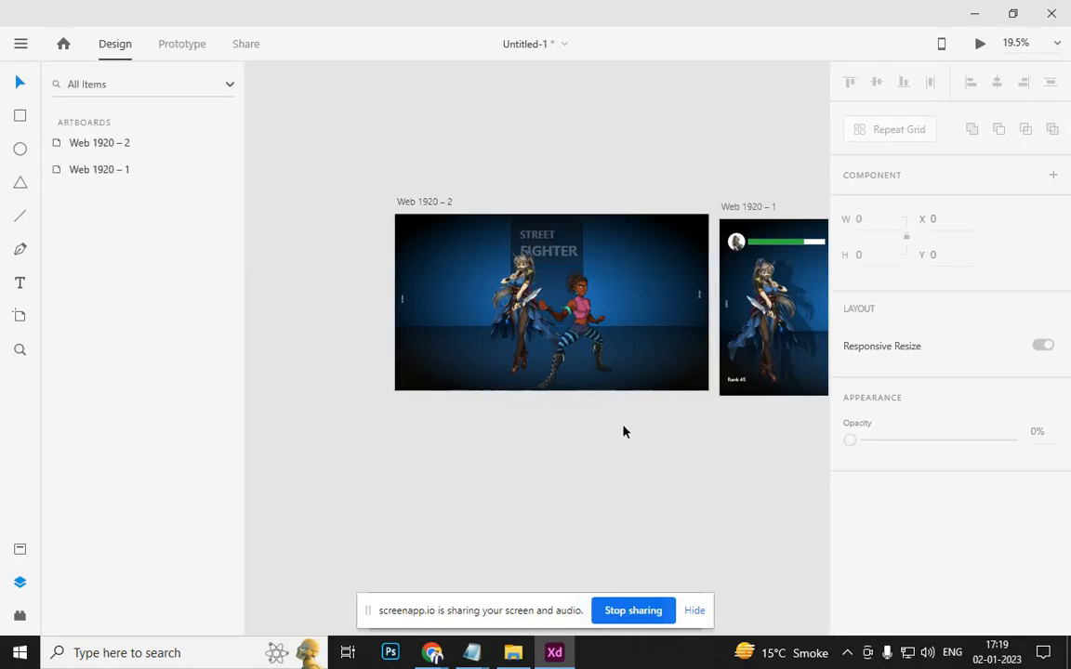
Draw a rectangle about 323 × 98 near the lower-right corner of the Web 1920 – 2 artboard, at about X 1533, Y 904
{"action": "scroll", "coordinate": [586, 309], "scroll_direction": "up", "scroll_amount": 5}
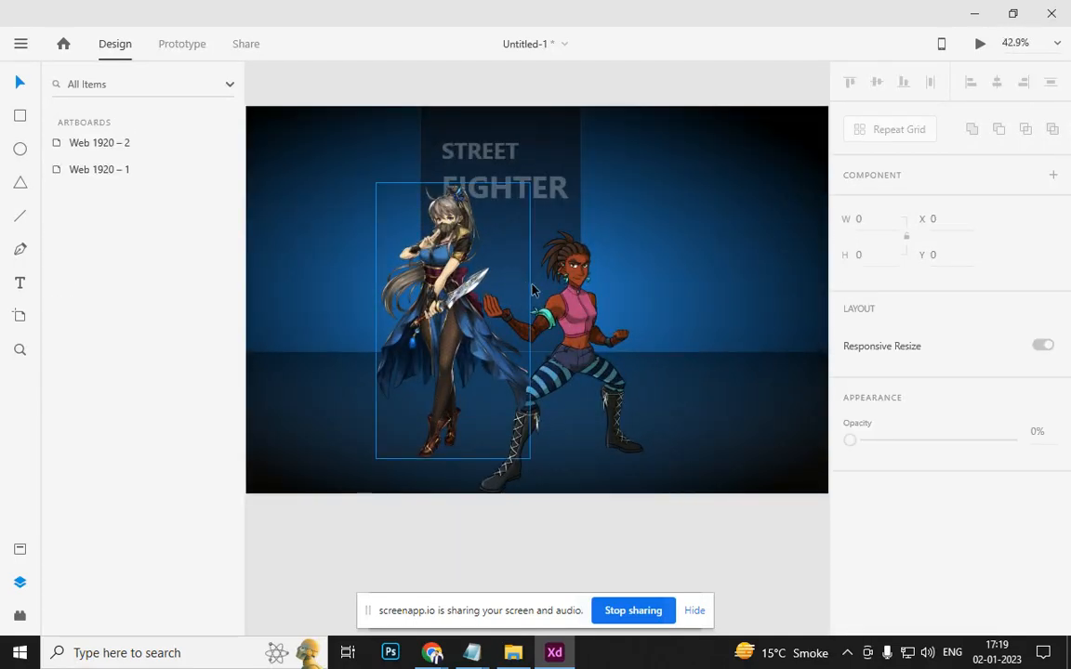
{"action": "left_click", "coordinate": [601, 359]}
{"action": "left_click_drag", "start_coordinate": [715, 424], "coordinate": [491, 391]}
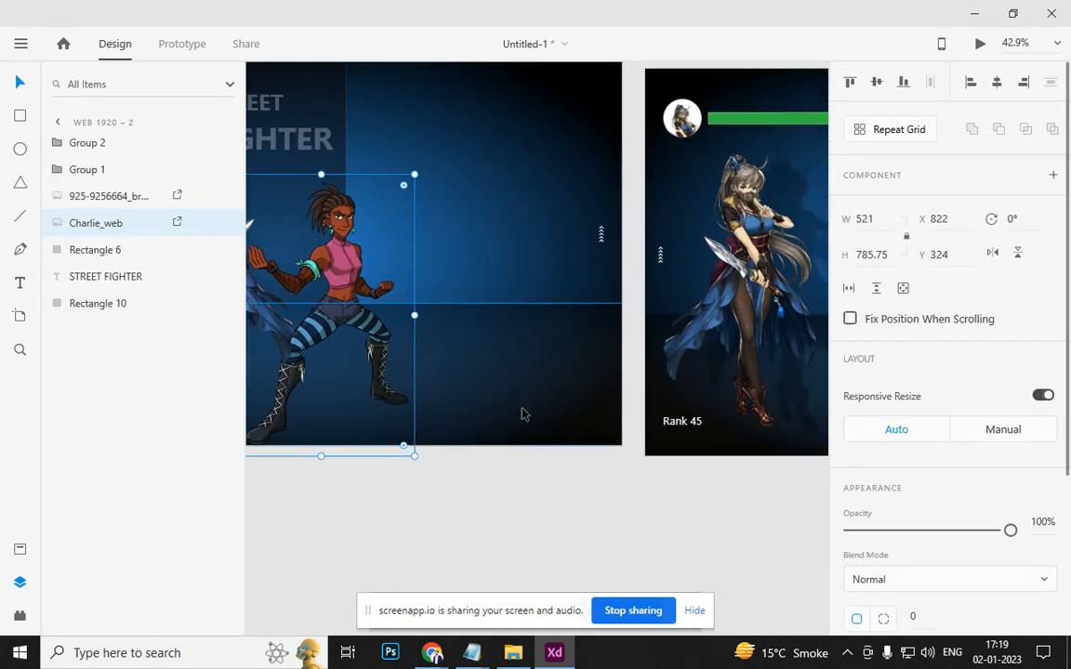
{"action": "left_click", "coordinate": [21, 118]}
{"action": "left_click_drag", "start_coordinate": [483, 383], "coordinate": [600, 417]}
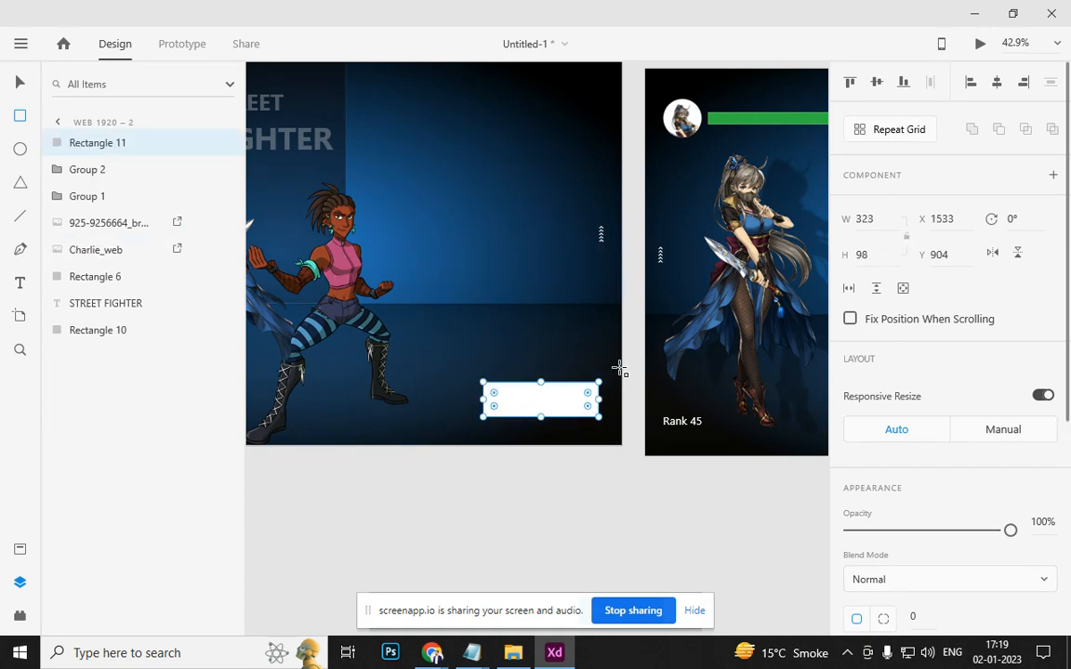
Fill the new rectangle with the solid orange #FF970E
{"action": "scroll", "coordinate": [964, 471], "scroll_direction": "down", "scroll_amount": 4}
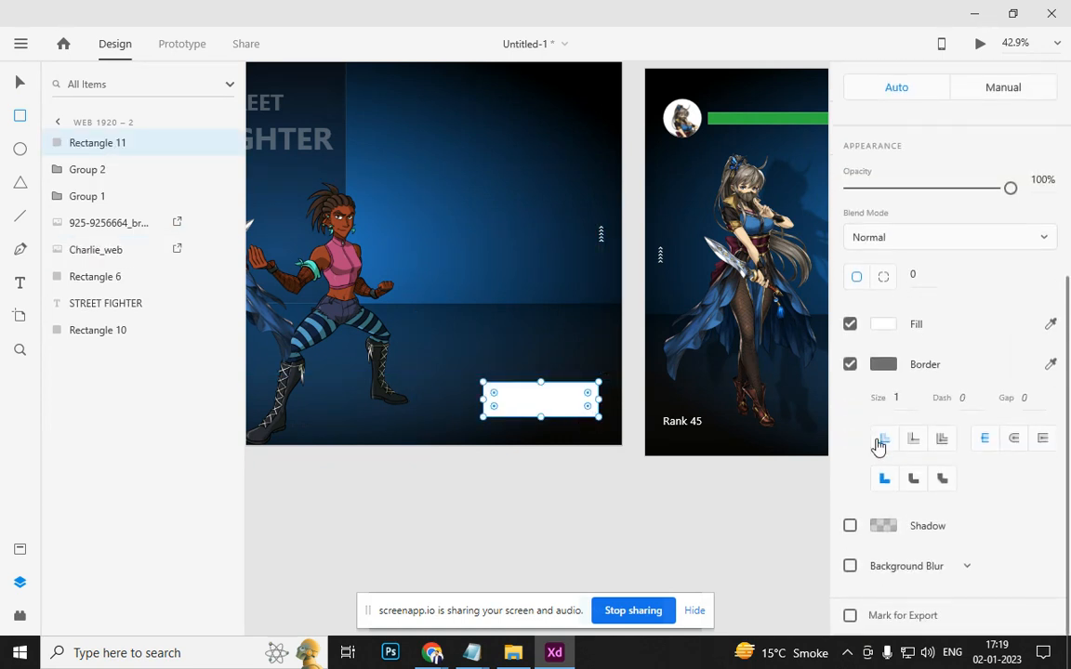
{"action": "left_click", "coordinate": [883, 325]}
{"action": "left_click_drag", "start_coordinate": [800, 306], "coordinate": [801, 365]}
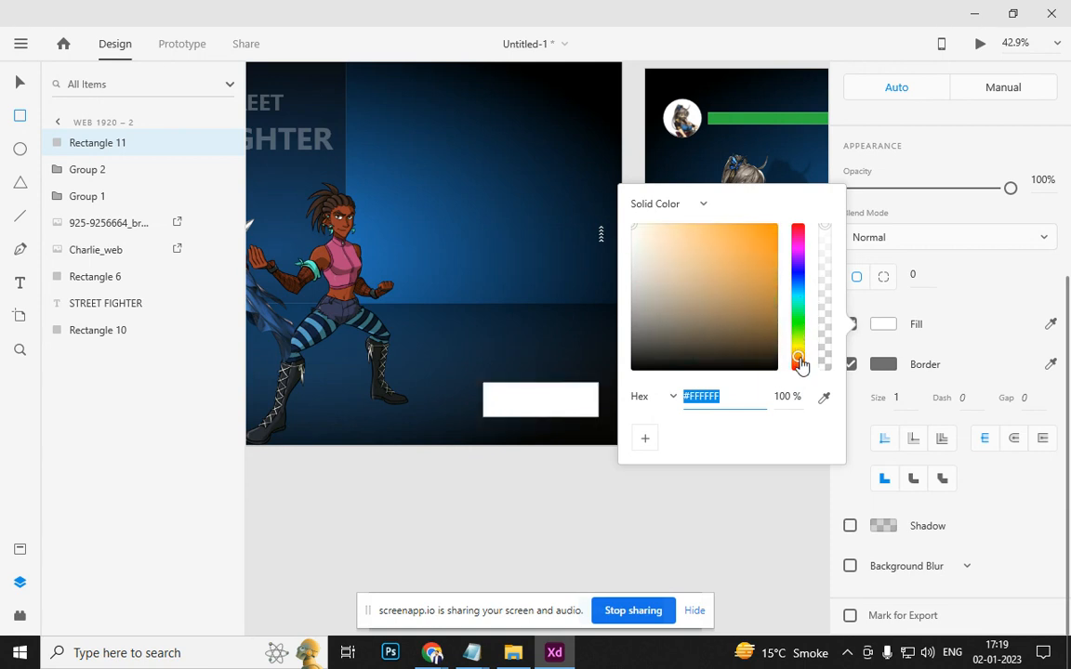
{"action": "left_click", "coordinate": [768, 228]}
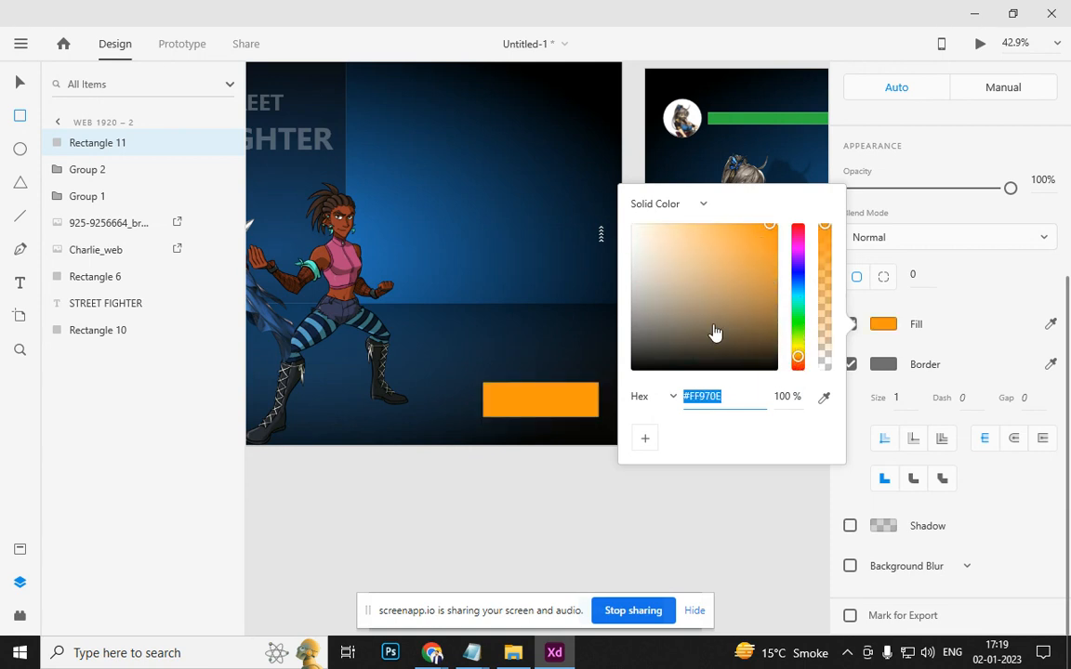
Remove the orange rectangle's border and set its corner radius to 160
{"action": "left_click", "coordinate": [851, 370]}
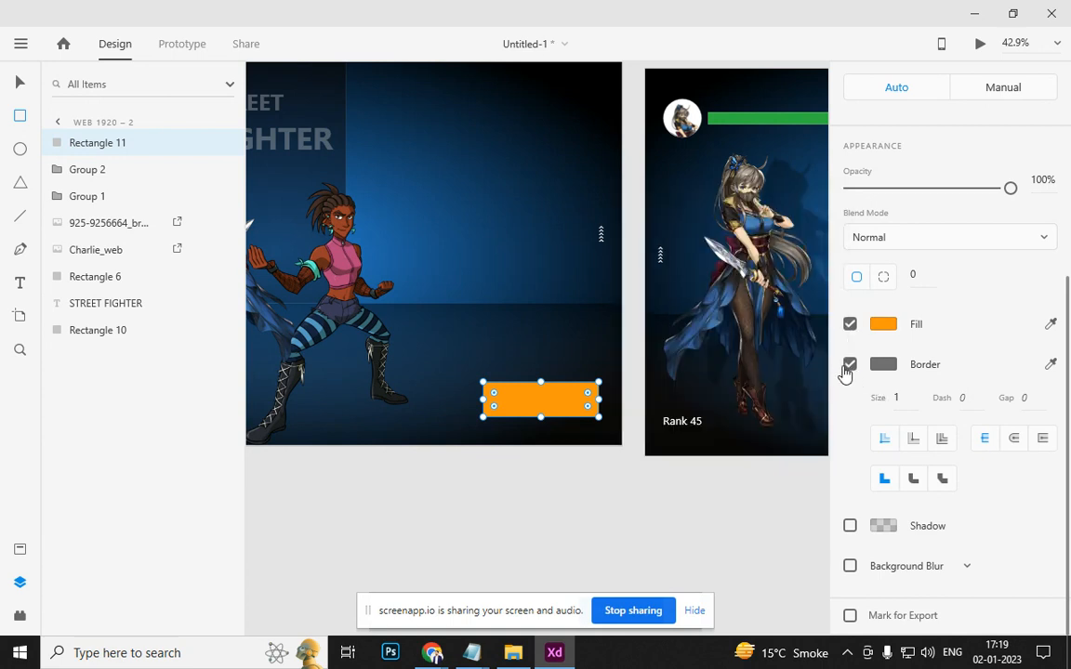
{"action": "left_click", "coordinate": [847, 366]}
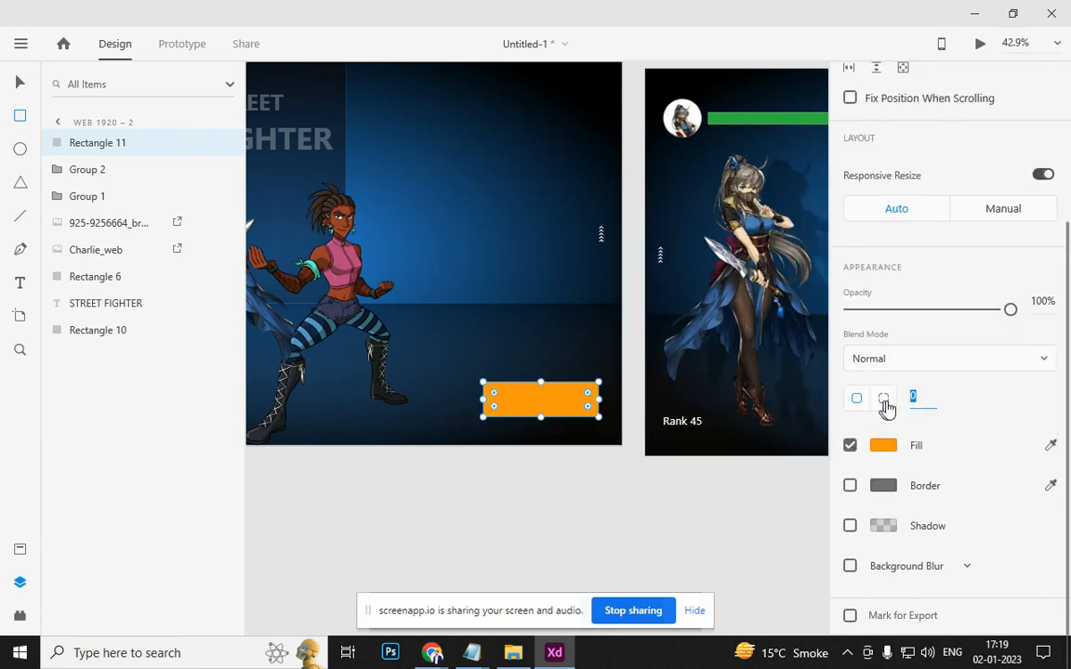
{"action": "type", "text": "60"}
{"action": "key", "text": "Return"}
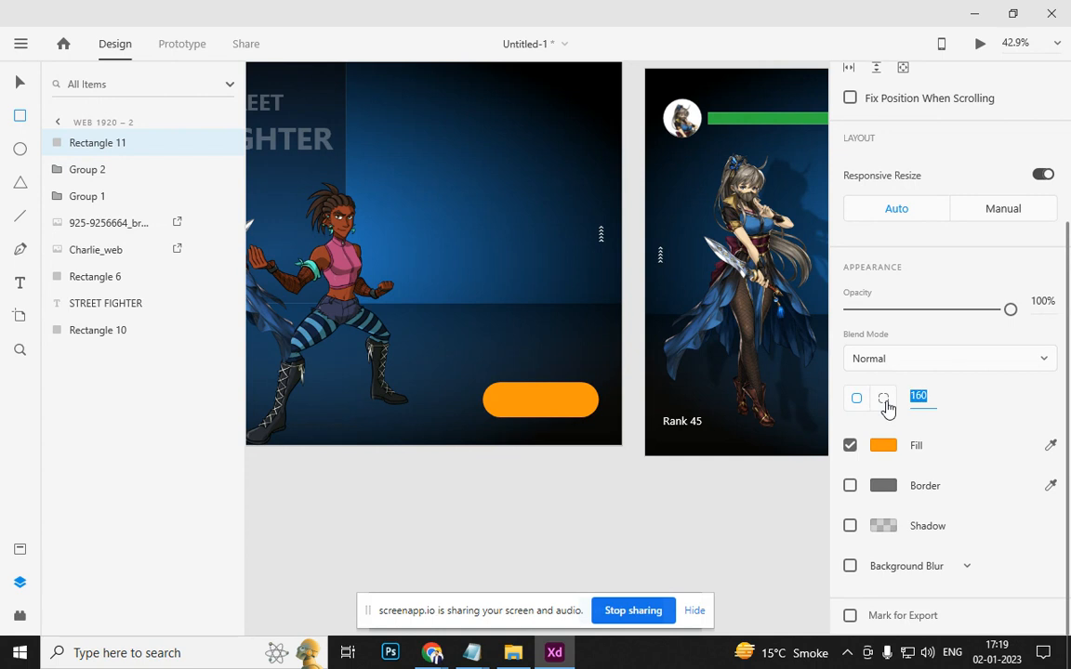
Duplicate the orange pill about 13 px higher and fill the copy with a darker orange, about #CF7807, to form a raised button
{"action": "scroll", "coordinate": [549, 404], "scroll_direction": "up", "scroll_amount": 5}
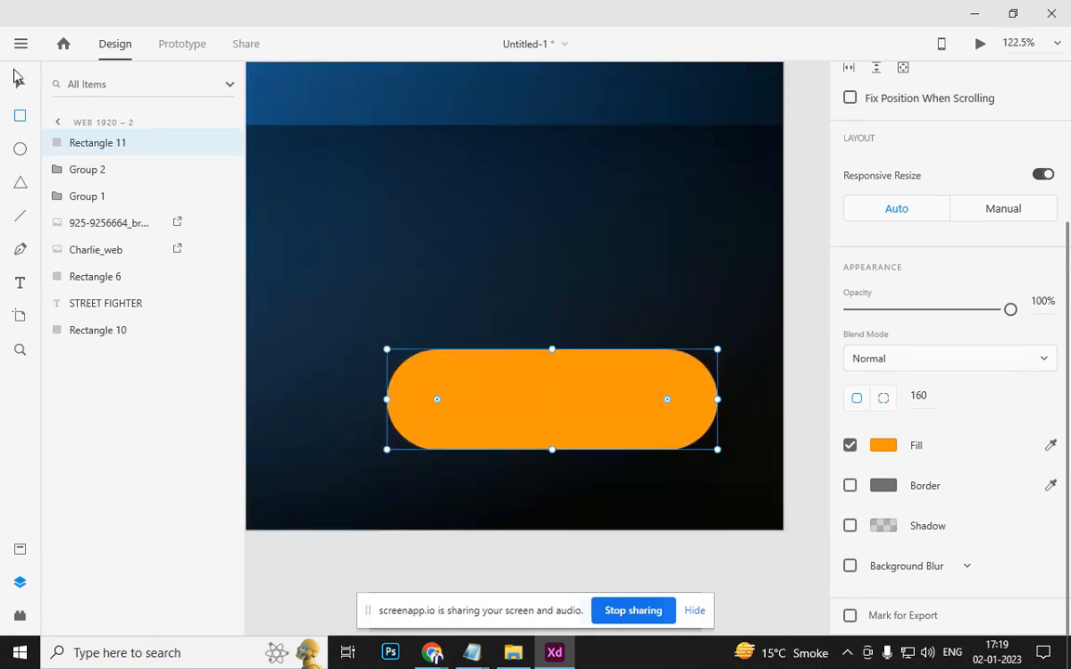
{"action": "left_click_drag", "start_coordinate": [550, 411], "coordinate": [552, 398], "text": "alt"}
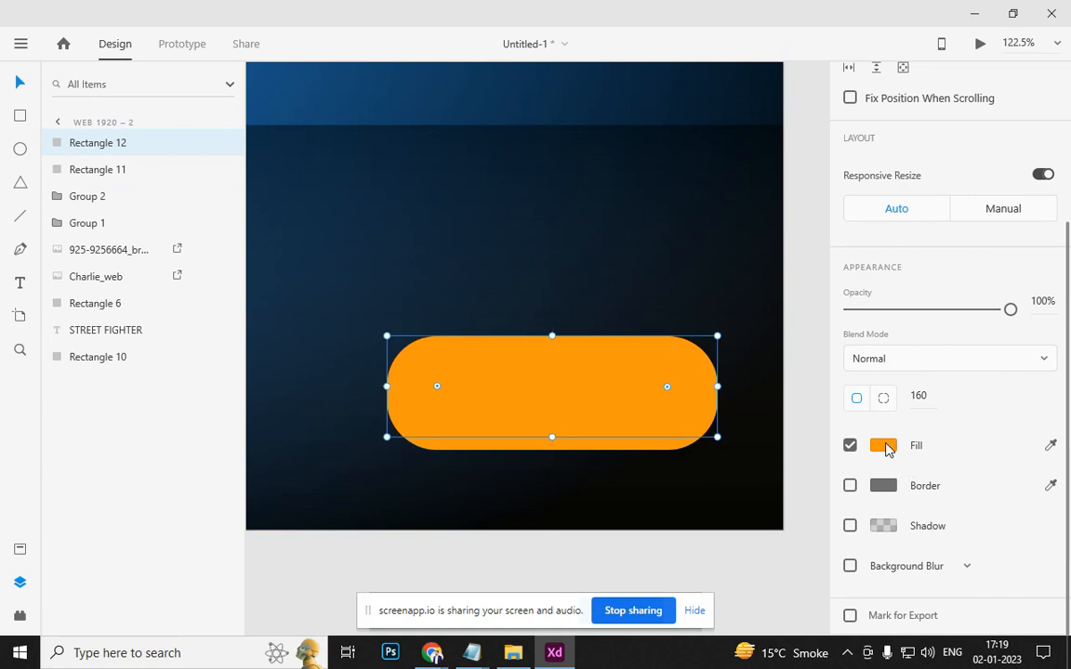
{"action": "left_click", "coordinate": [886, 447]}
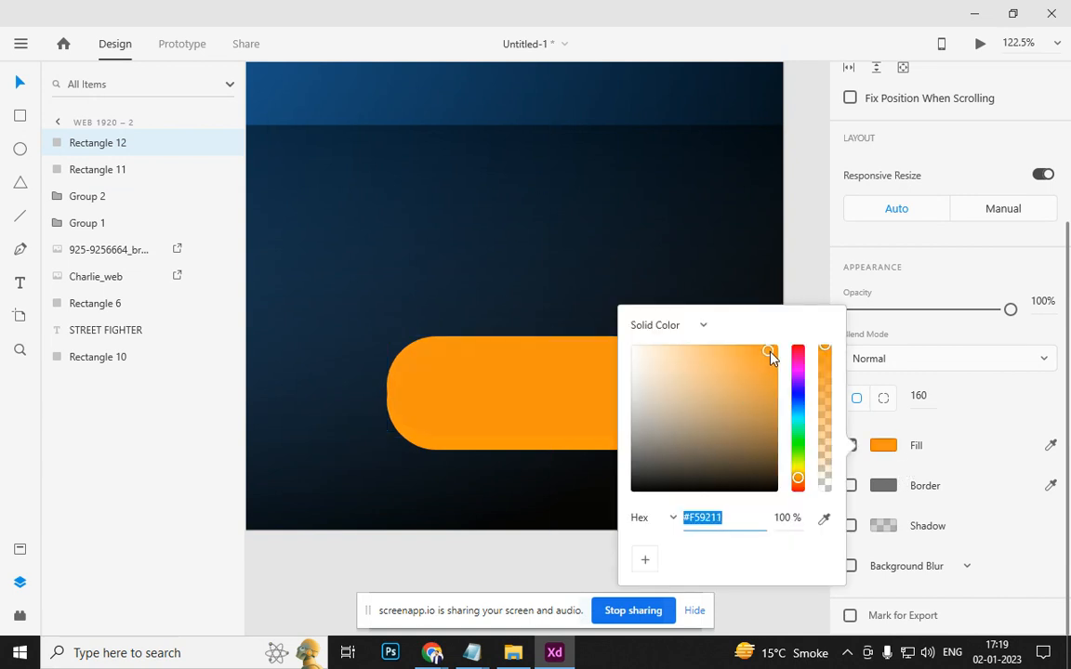
{"action": "left_click_drag", "start_coordinate": [768, 360], "coordinate": [773, 366]}
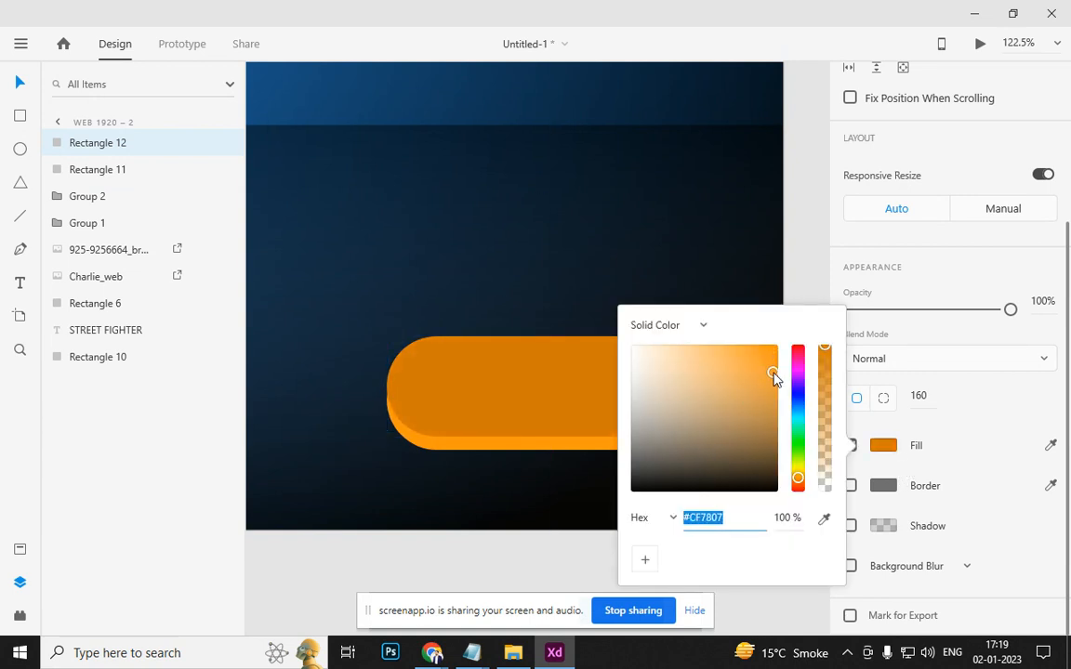
{"action": "left_click", "coordinate": [507, 570]}
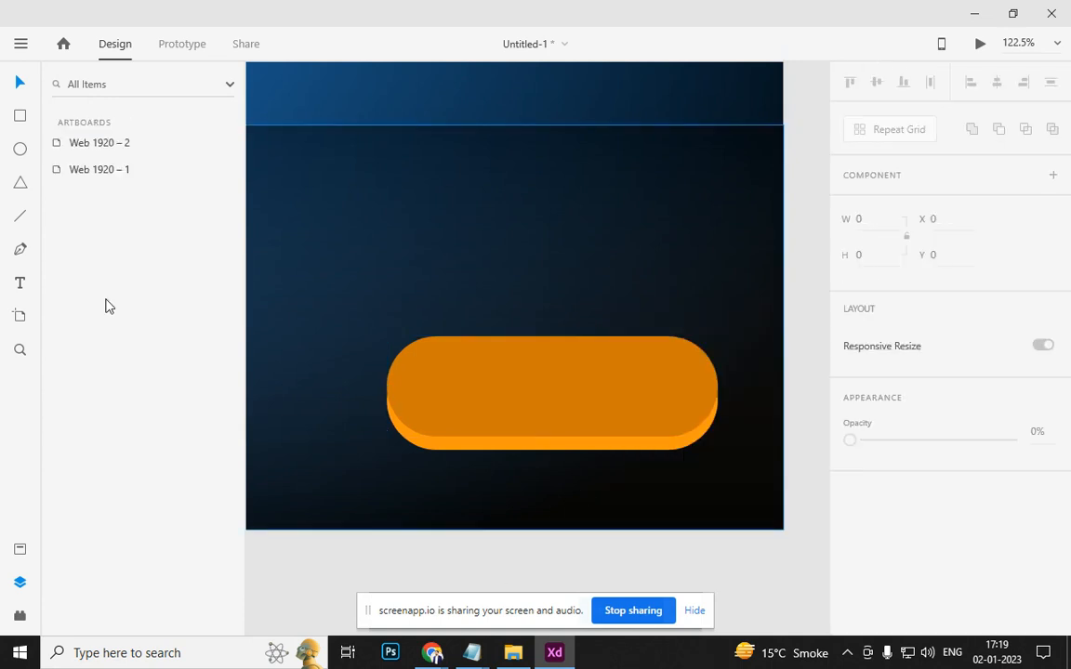
Add the text LETS PLAY above the orange button
{"action": "left_click", "coordinate": [23, 285]}
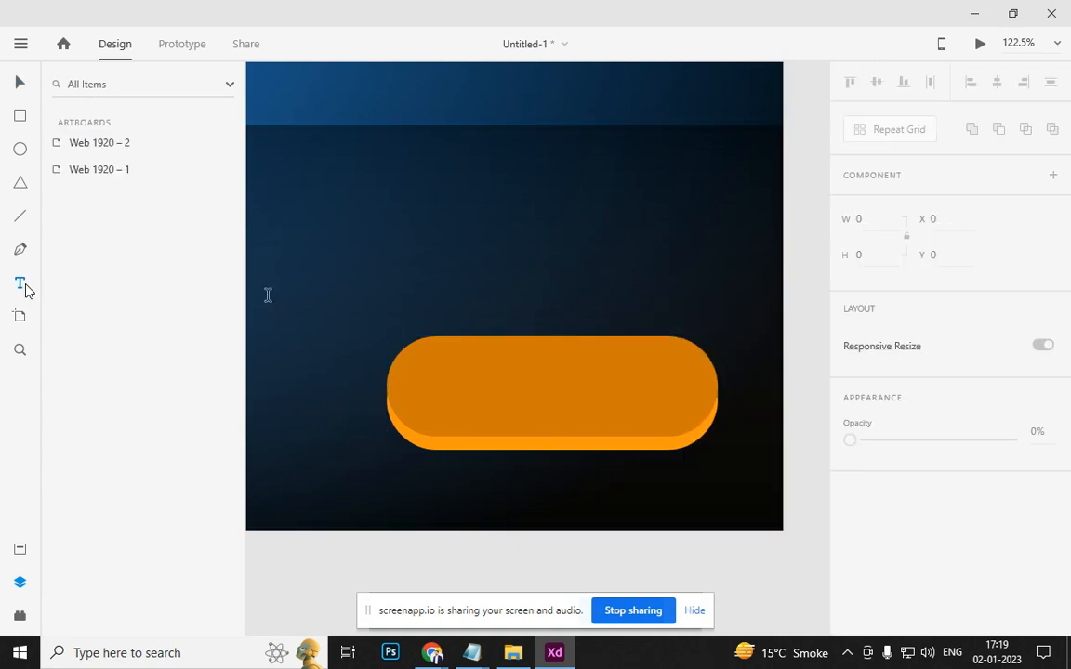
{"action": "left_click", "coordinate": [419, 270]}
{"action": "type", "text": "LET"}
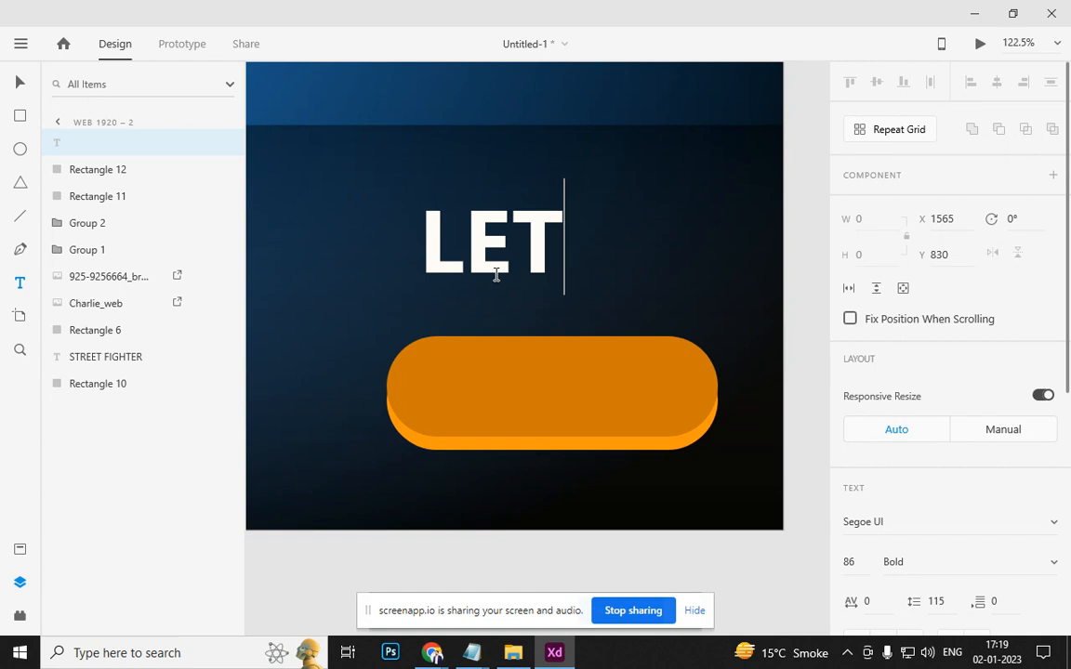
{"action": "type", "text": "S PLAY"}
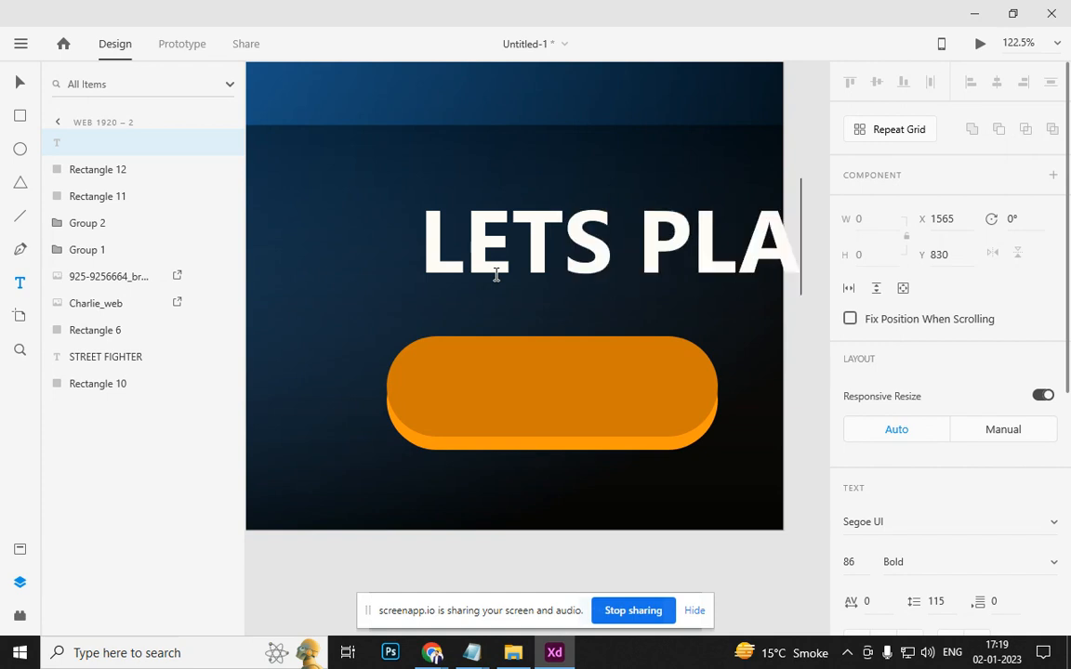
Reduce the LETS PLAY text to font size 36
{"action": "key", "text": "ctrl+a"}
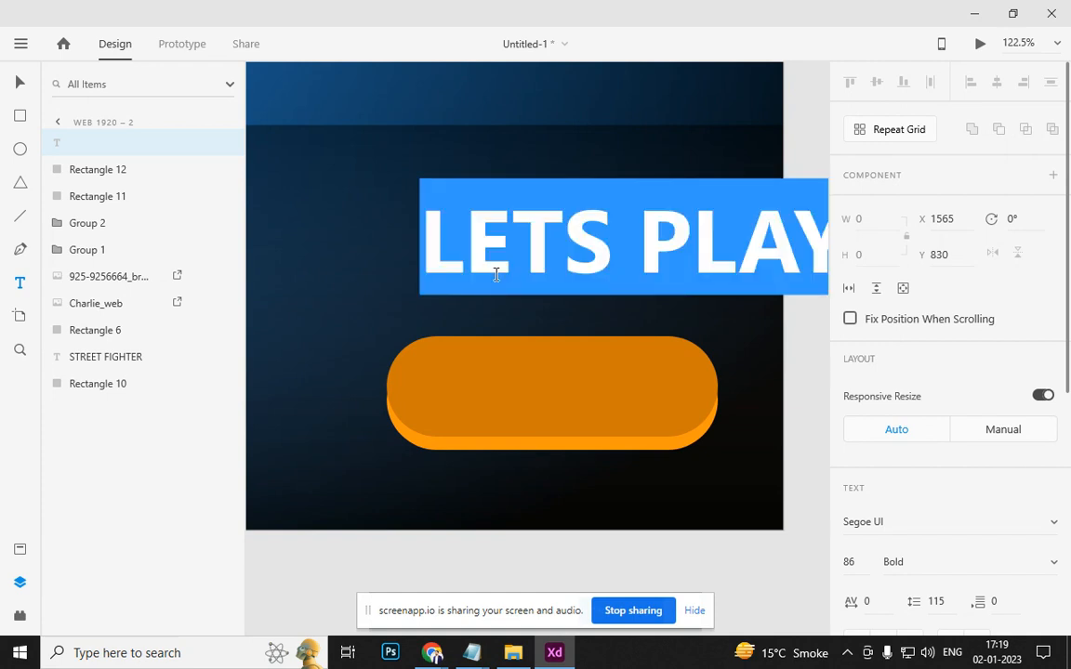
{"action": "key", "text": "ctrl+shift+comma"}
{"action": "key", "text": "ctrl+shift+comma"}
{"action": "key", "text": "ctrl+shift+comma"}
{"action": "key", "text": "ctrl+shift+comma"}
{"action": "key", "text": "ctrl+shift+comma"}
{"action": "key", "text": "ctrl+shift+comma"}
{"action": "key", "text": "ctrl+shift+comma"}
{"action": "key", "text": "ctrl+shift+comma"}
{"action": "key", "text": "ctrl+shift+comma"}
{"action": "key", "text": "ctrl+shift+comma"}
{"action": "key", "text": "ctrl+shift+comma"}
{"action": "key", "text": "ctrl+shift+comma"}
{"action": "key", "text": "ctrl+shift+comma"}
{"action": "key", "text": "ctrl+shift+comma"}
{"action": "key", "text": "ctrl+shift+comma"}
{"action": "key", "text": "ctrl+shift+comma"}
{"action": "key", "text": "ctrl+shift+comma"}
{"action": "key", "text": "ctrl+shift+comma"}
{"action": "key", "text": "ctrl+shift+comma"}
{"action": "key", "text": "ctrl+shift+comma"}
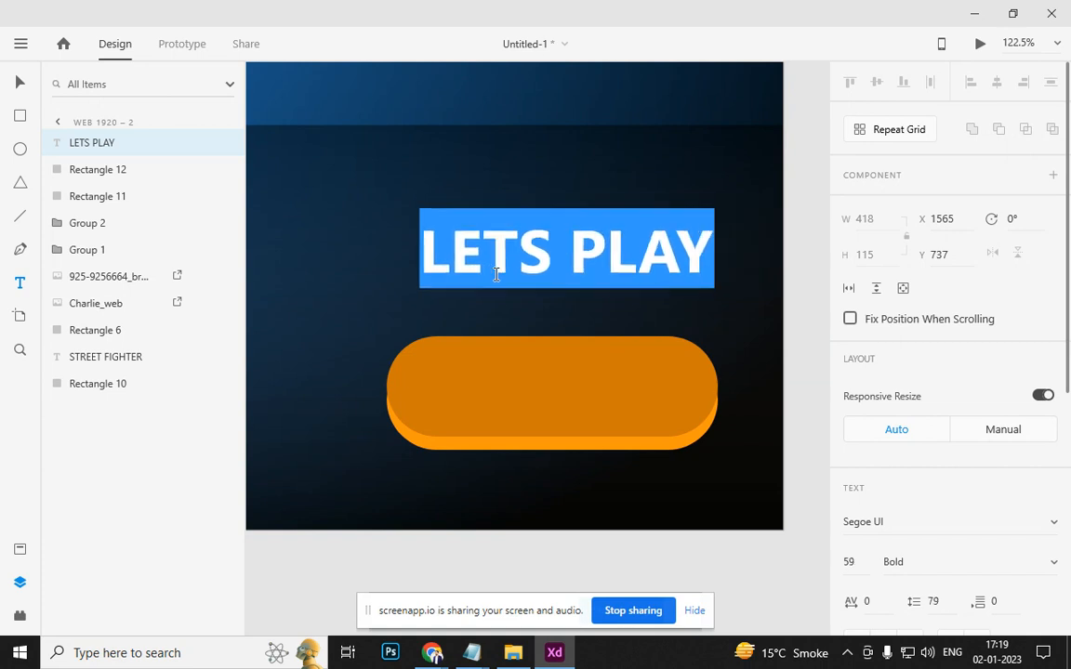
{"action": "key", "text": "ctrl+shift+comma"}
{"action": "key", "text": "ctrl+shift+comma"}
{"action": "key", "text": "ctrl+shift+comma"}
{"action": "key", "text": "ctrl+shift+comma"}
{"action": "key", "text": "ctrl+shift+comma"}
{"action": "key", "text": "ctrl+shift+comma"}
{"action": "key", "text": "ctrl+shift+comma"}
{"action": "key", "text": "ctrl+shift+comma"}
{"action": "key", "text": "ctrl+shift+comma"}
{"action": "key", "text": "ctrl+shift+comma"}
{"action": "key", "text": "ctrl+shift+comma"}
{"action": "key", "text": "ctrl+shift+comma"}
{"action": "key", "text": "ctrl+shift+comma"}
{"action": "key", "text": "ctrl+shift+comma"}
{"action": "key", "text": "ctrl+shift+comma"}
{"action": "key", "text": "ctrl+shift+comma"}
{"action": "key", "text": "ctrl+shift+comma"}
{"action": "key", "text": "ctrl+shift+comma"}
{"action": "key", "text": "ctrl+shift+comma"}
{"action": "key", "text": "ctrl+shift+comma"}
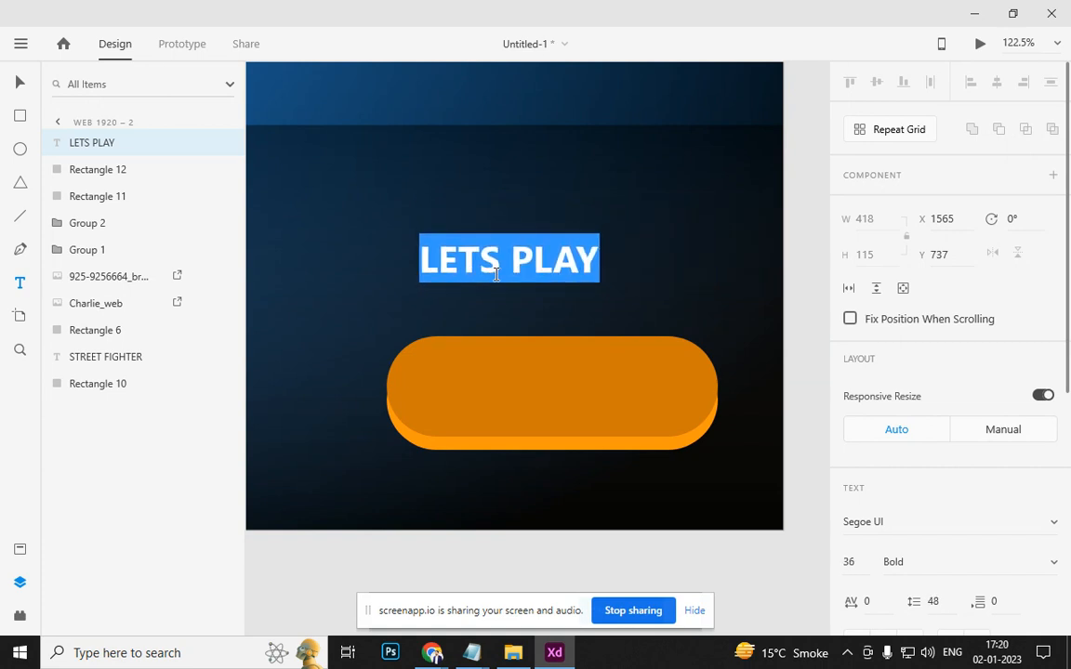
Move the LETS PLAY text onto the middle of the orange button, at about X 1607, Y 916
{"action": "left_click", "coordinate": [20, 84]}
{"action": "left_click_drag", "start_coordinate": [550, 271], "coordinate": [584, 400]}
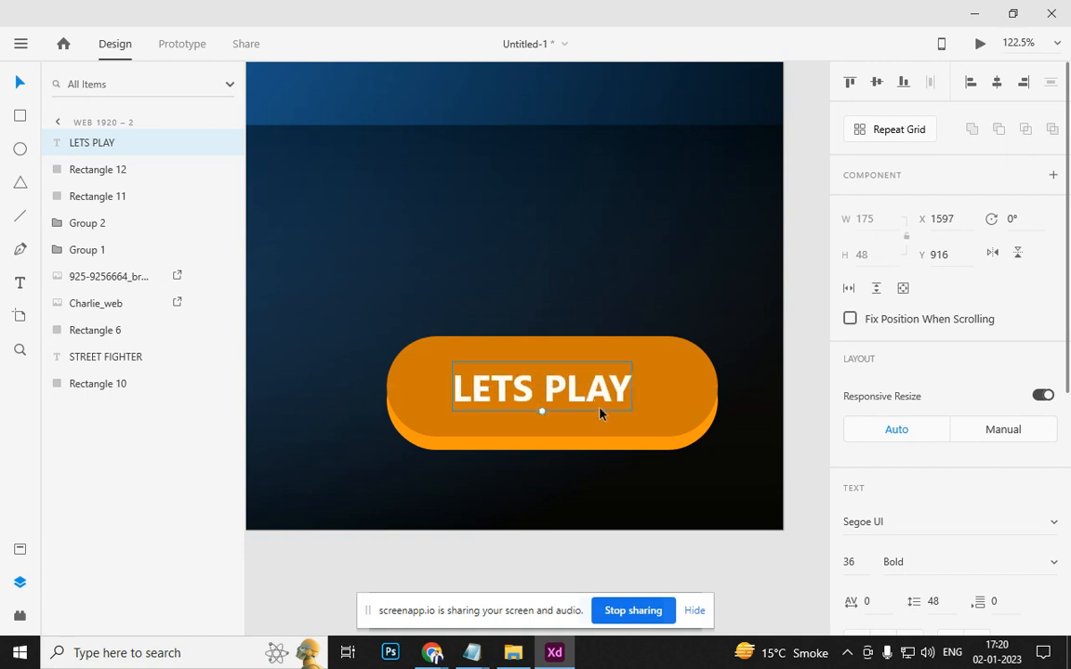
{"action": "scroll", "coordinate": [599, 411], "scroll_direction": "down", "scroll_amount": 10}
{"action": "scroll", "coordinate": [599, 416], "scroll_direction": "up", "scroll_amount": 2}
{"action": "left_click", "coordinate": [605, 514]}
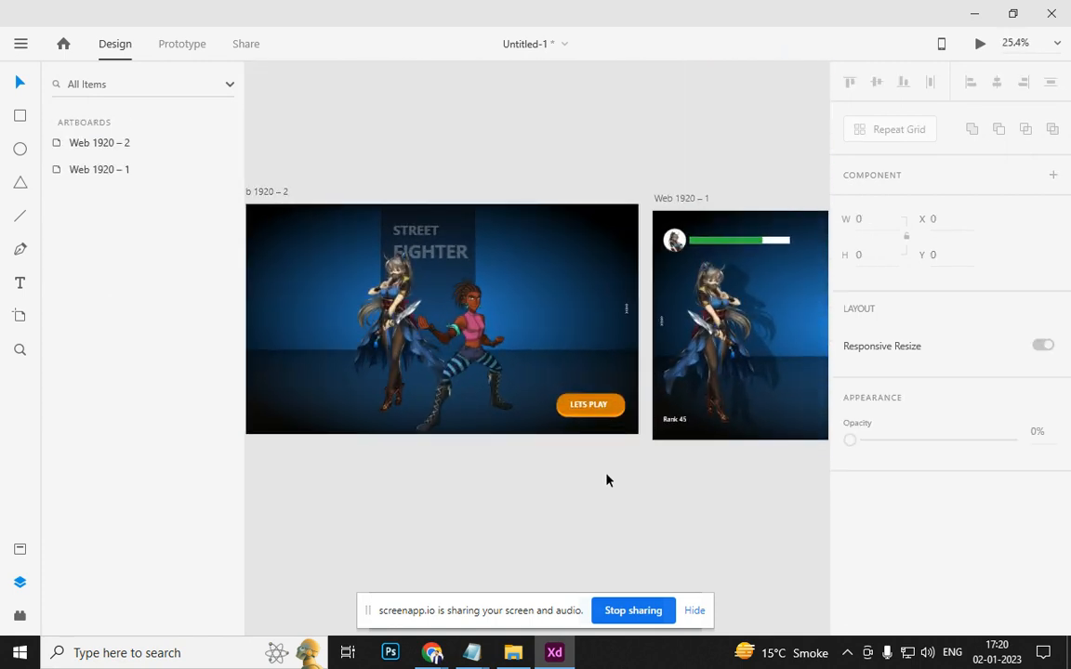
{"action": "scroll", "coordinate": [612, 407], "scroll_direction": "up", "scroll_amount": 5}
{"action": "left_click_drag", "start_coordinate": [587, 420], "coordinate": [593, 419]}
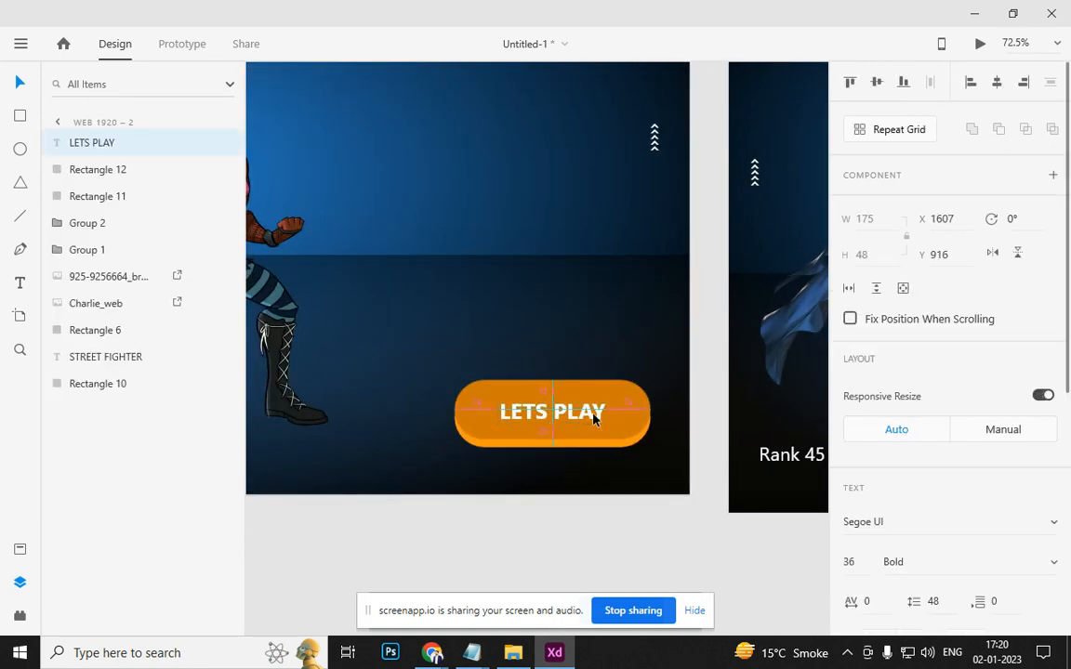
Group the LETS PLAY text with both orange button shapes
{"action": "left_click", "coordinate": [611, 436], "text": "shift"}
{"action": "left_click", "coordinate": [613, 444], "text": "shift"}
{"action": "key", "text": "ctrl+g"}
{"action": "scroll", "coordinate": [604, 497], "scroll_direction": "down", "scroll_amount": 5}
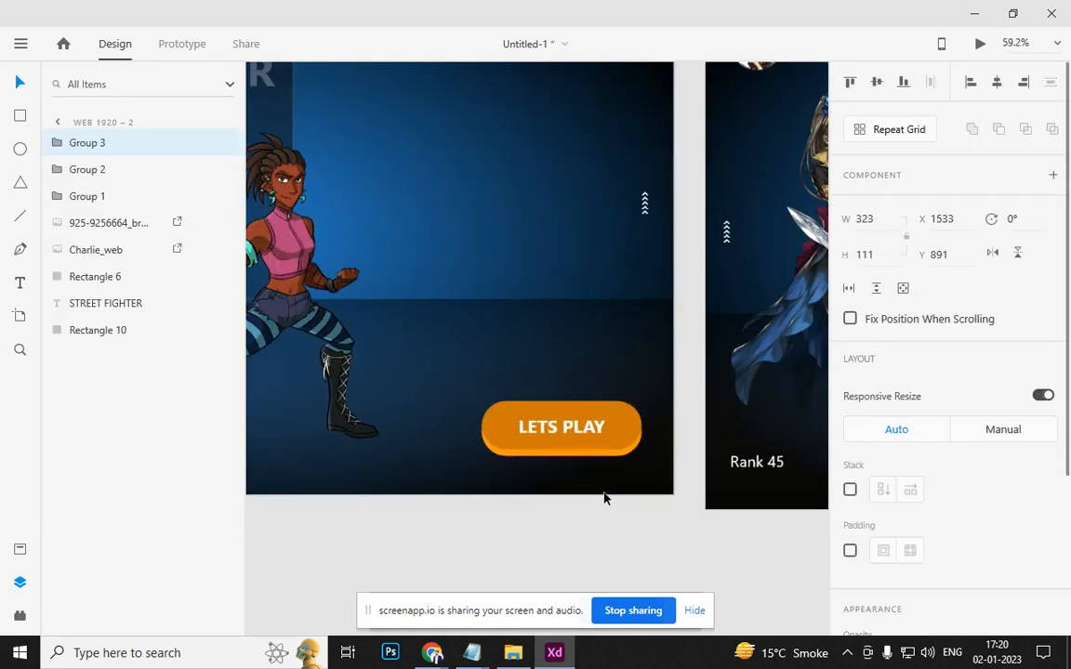
{"action": "left_click_drag", "start_coordinate": [584, 511], "coordinate": [583, 462]}
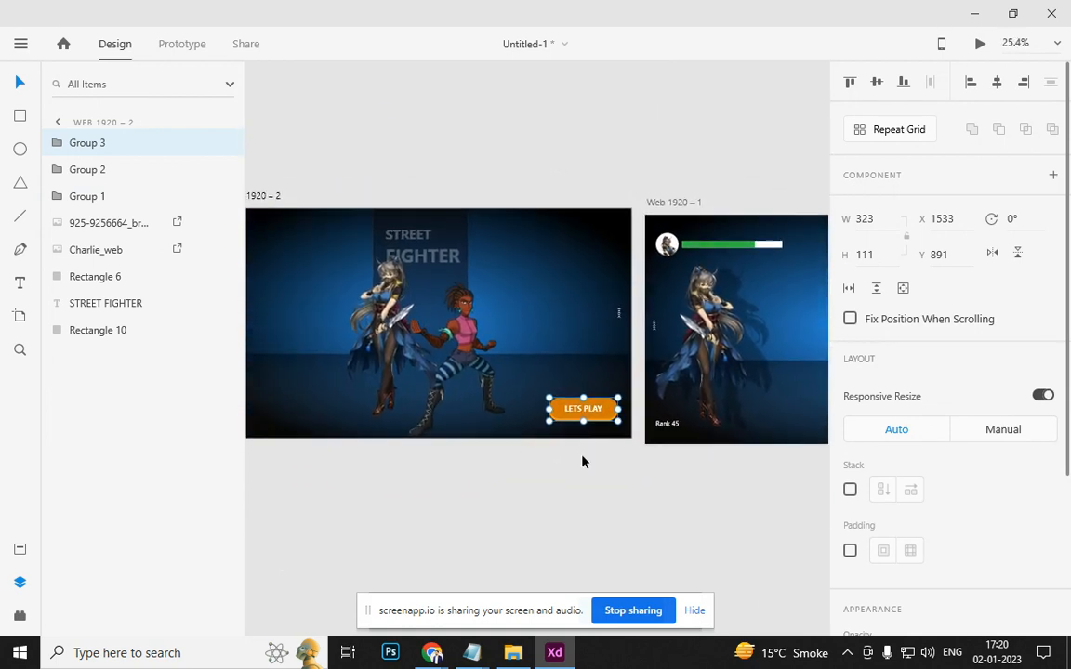
Move the Web 1920 – 1 artboard away from Web 1920 – 2, to about X 1548, Y 16
{"action": "left_click_drag", "start_coordinate": [653, 376], "coordinate": [391, 365]}
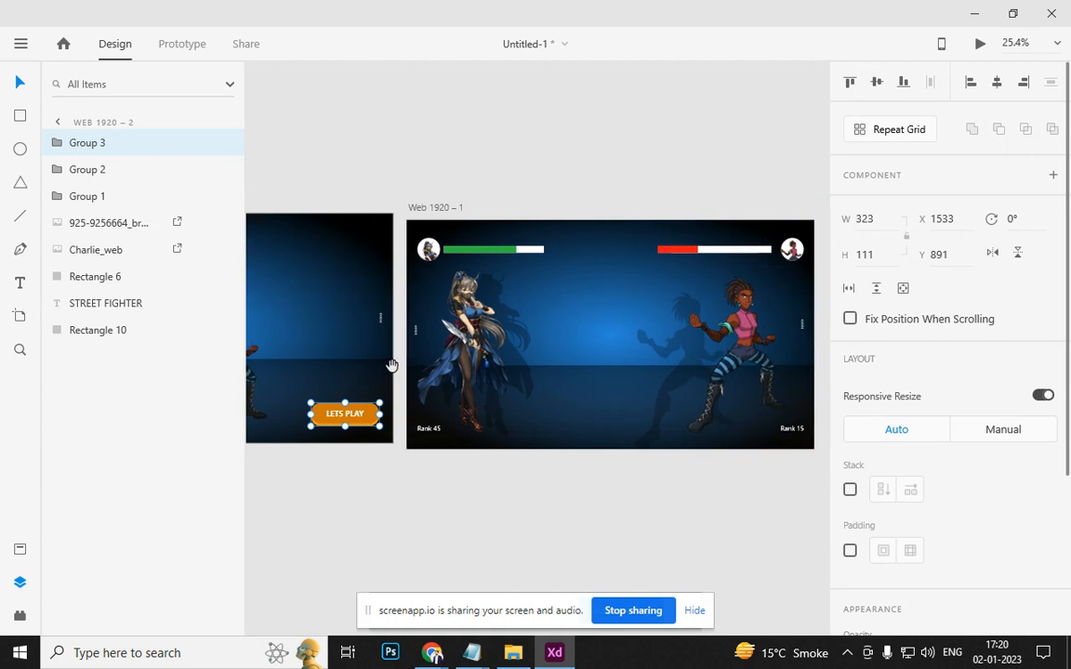
{"action": "left_click_drag", "start_coordinate": [459, 209], "coordinate": [713, 220]}
{"action": "scroll", "coordinate": [660, 227], "scroll_direction": "down", "scroll_amount": 5}
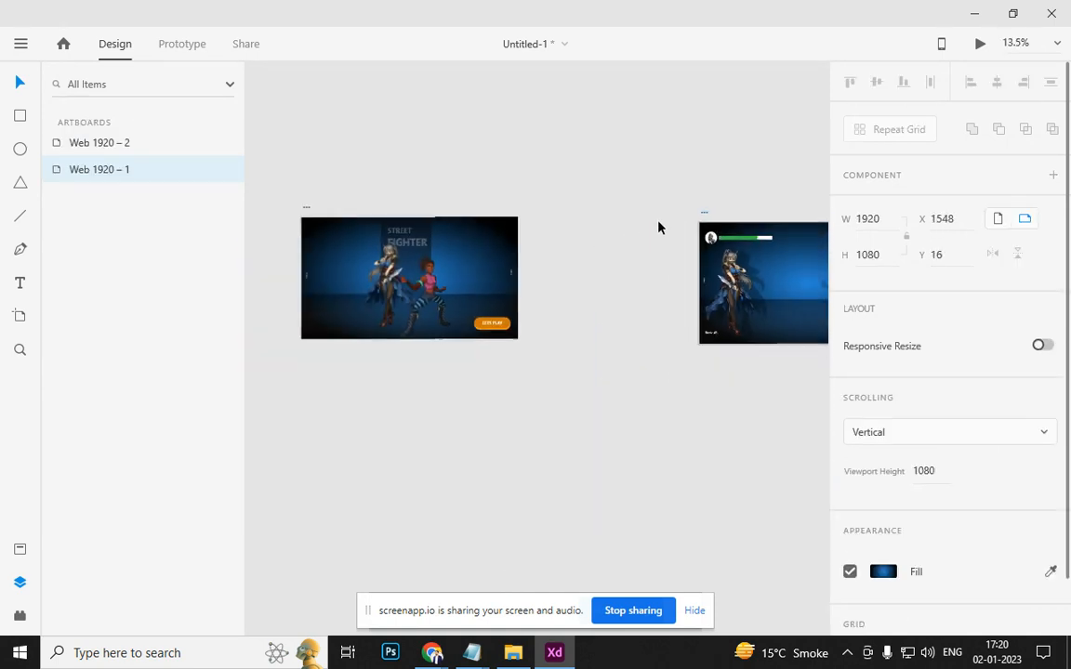
{"action": "left_click_drag", "start_coordinate": [599, 278], "coordinate": [436, 282]}
{"action": "left_click_drag", "start_coordinate": [520, 226], "coordinate": [644, 228]}
{"action": "left_click", "coordinate": [522, 222]}
{"action": "key", "text": "ctrl+z"}
{"action": "key", "text": "ctrl+z"}
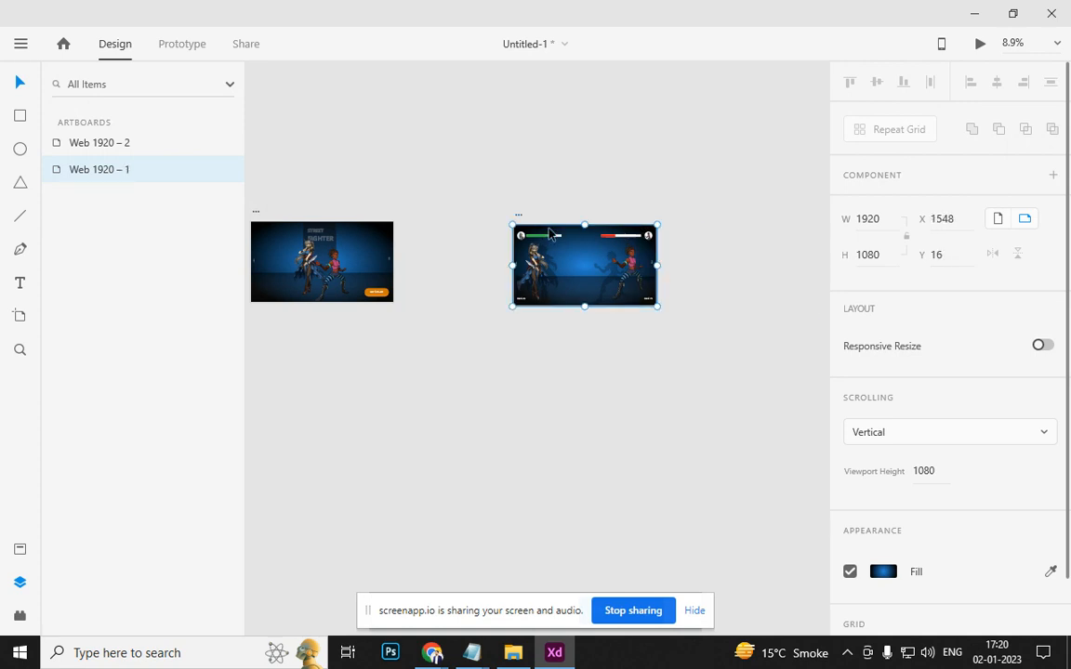
Move the Web 1920 – 1 artboard back toward Web 1920 – 2, to about X 614, Y 16, and duplicate the artboard
{"action": "key", "text": "Escape"}
{"action": "left_click_drag", "start_coordinate": [521, 221], "coordinate": [449, 219]}
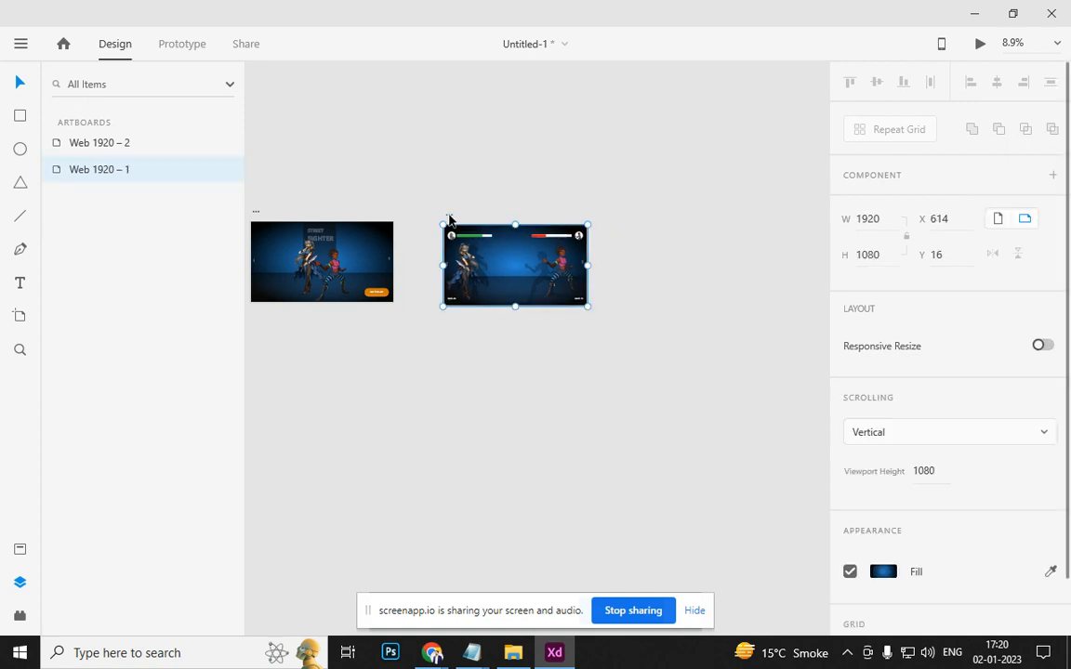
{"action": "key", "text": "ctrl+d"}
{"action": "scroll", "coordinate": [481, 281], "scroll_direction": "up", "scroll_amount": 3}
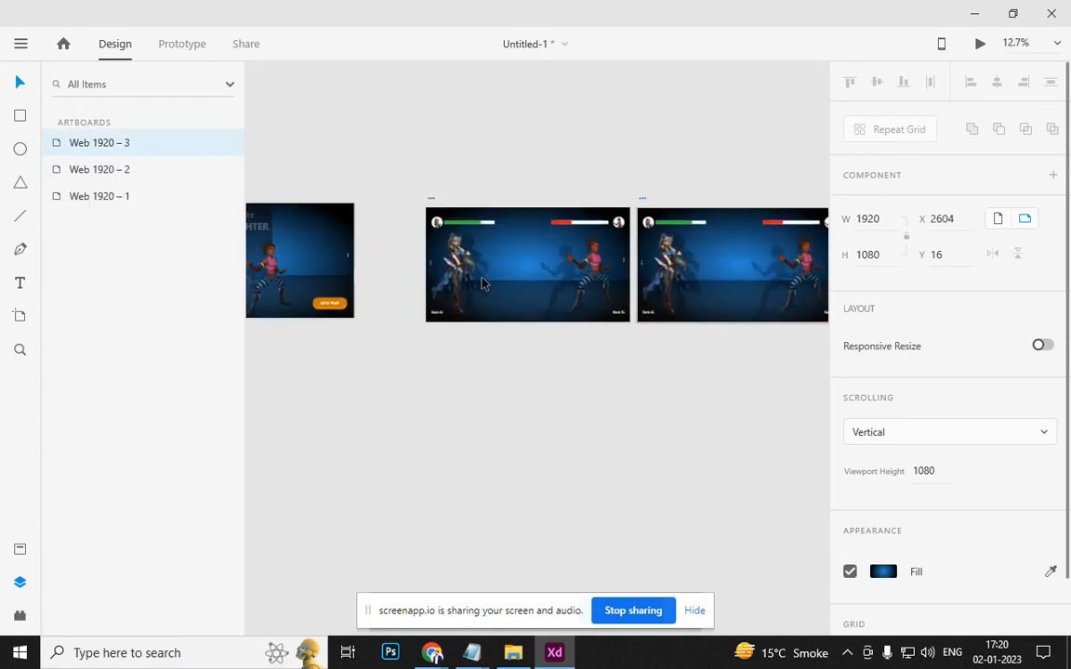
Move the sword-carrying fighter image on artboard Web 1920 – 1 horizontally off the left edge, to X -390
{"action": "left_click", "coordinate": [475, 360]}
{"action": "left_click", "coordinate": [431, 271]}
{"action": "scroll", "coordinate": [432, 271], "scroll_direction": "up", "scroll_amount": 4}
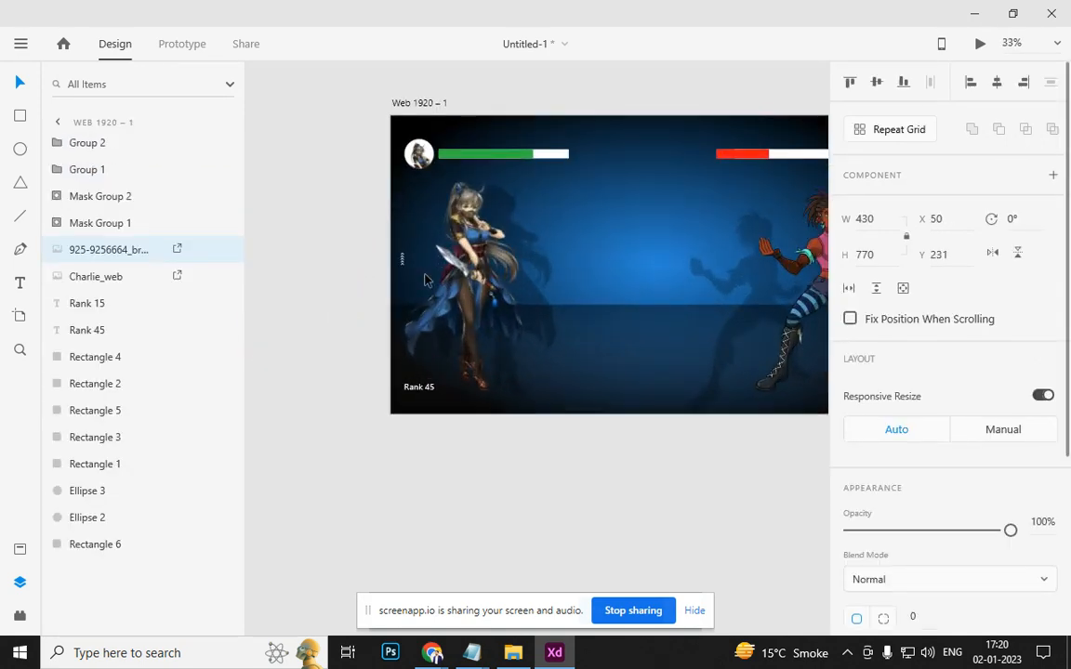
{"action": "key", "text": "shift+Left"}
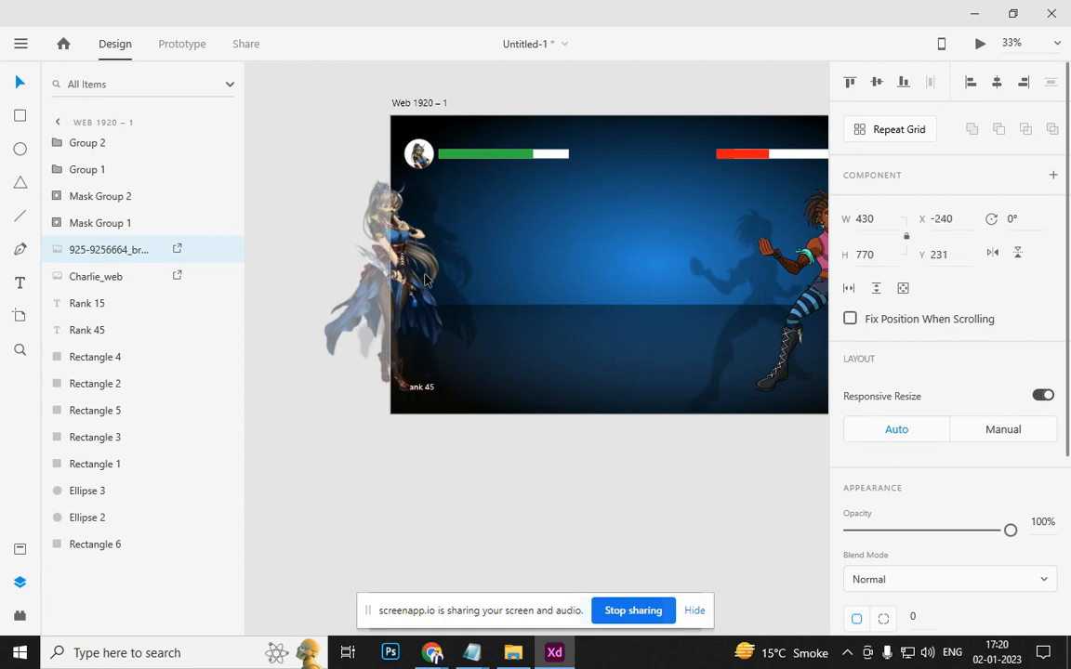
{"action": "key", "text": "shift+Left"}
{"action": "key", "text": "shift+Left"}
{"action": "key", "text": "shift+Left"}
{"action": "key", "text": "shift+Left"}
{"action": "key", "text": "shift+Left"}
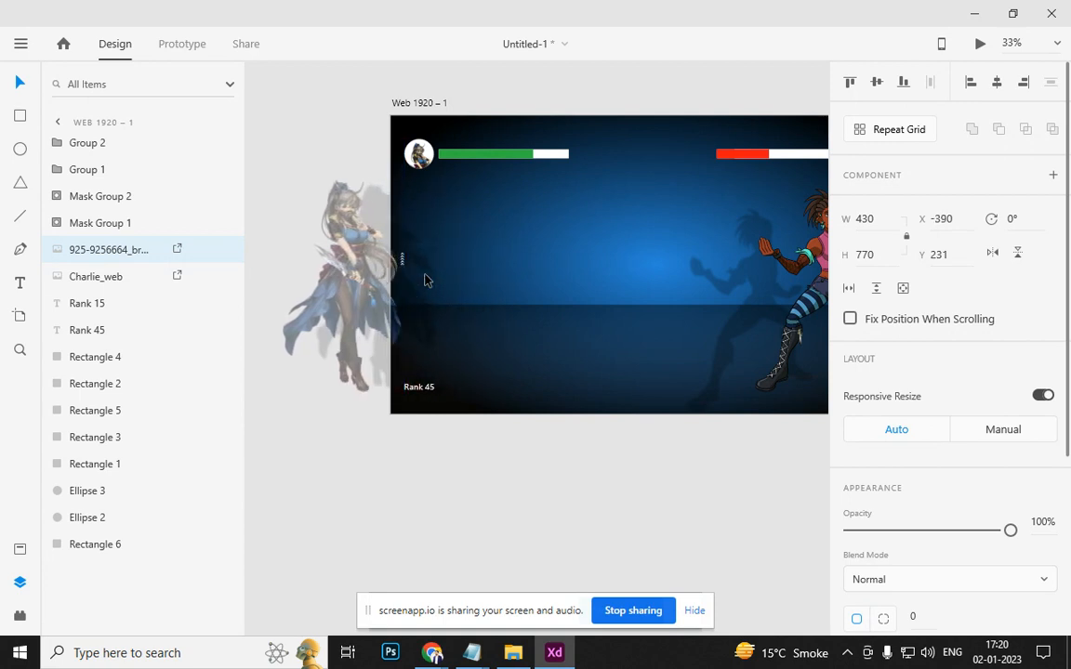
{"action": "key", "text": "Escape"}
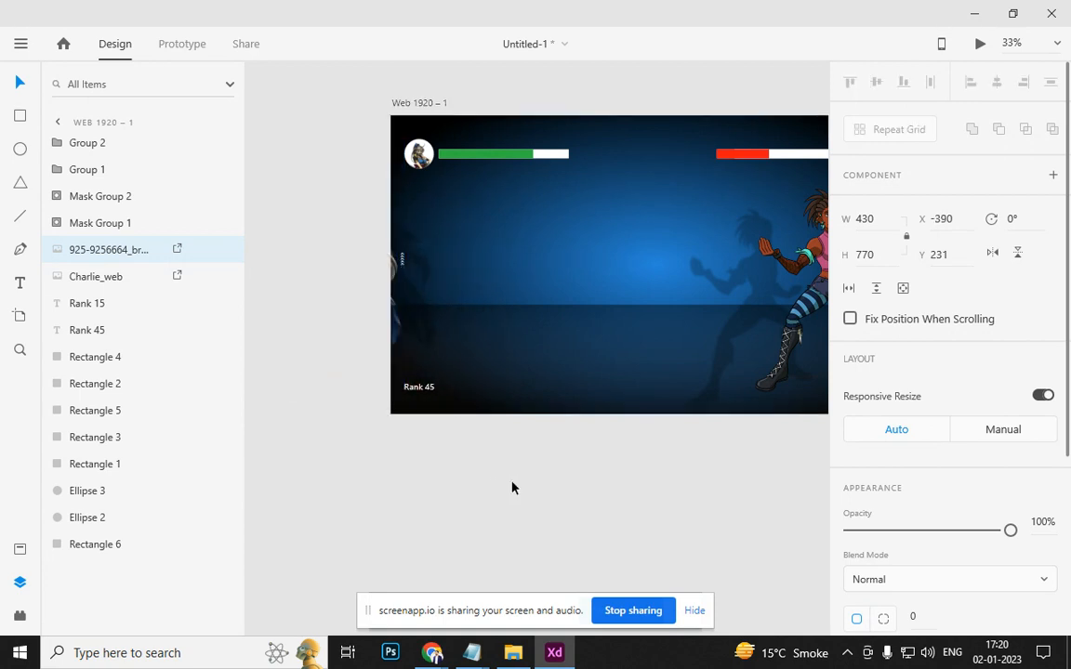
Move the Charlie_web fighter image on artboard Web 1920 – 1 horizontally past the right edge, to X 1787
{"action": "left_click_drag", "start_coordinate": [603, 469], "coordinate": [318, 471]}
{"action": "left_click", "coordinate": [537, 290]}
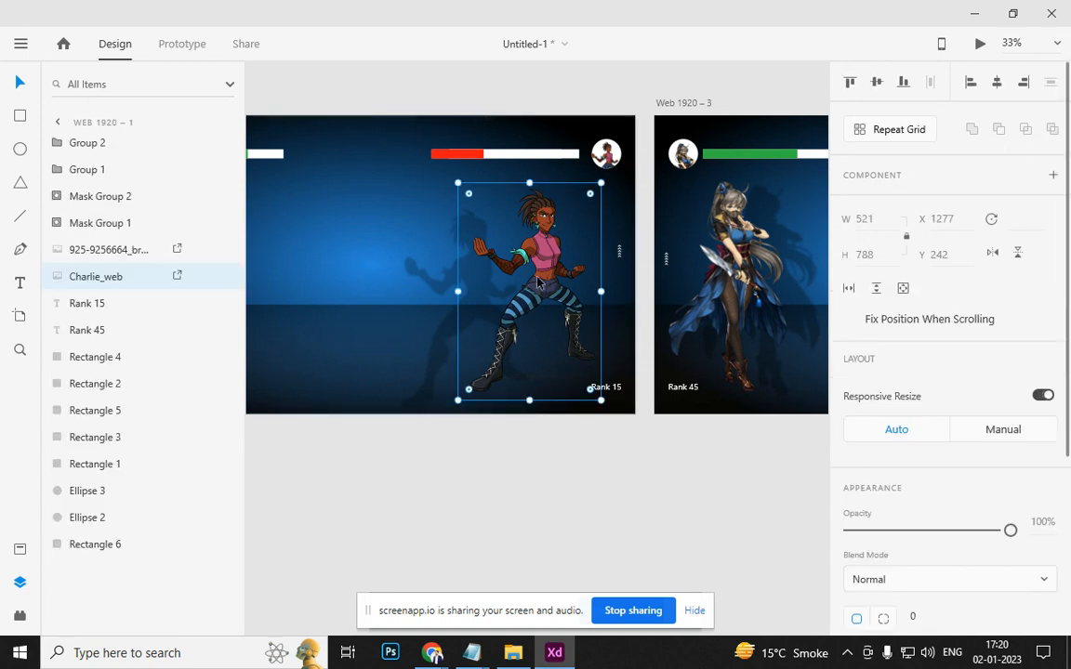
{"action": "key", "text": "shift+Right"}
{"action": "key", "text": "shift+Right"}
{"action": "key", "text": "shift+Right"}
{"action": "key", "text": "shift+Right"}
{"action": "key", "text": "shift+Right"}
{"action": "key", "text": "shift+Right"}
{"action": "key", "text": "shift+Right"}
{"action": "key", "text": "shift+Right"}
{"action": "key", "text": "shift+Right"}
{"action": "key", "text": "shift+Right"}
{"action": "key", "text": "shift+Right"}
{"action": "key", "text": "shift+Right"}
{"action": "key", "text": "shift+Right"}
{"action": "key", "text": "shift+Right"}
{"action": "key", "text": "shift+Right"}
{"action": "key", "text": "shift+Right"}
{"action": "key", "text": "shift+Right"}
{"action": "key", "text": "shift+Right"}
{"action": "key", "text": "shift+Right"}
{"action": "key", "text": "shift+Right"}
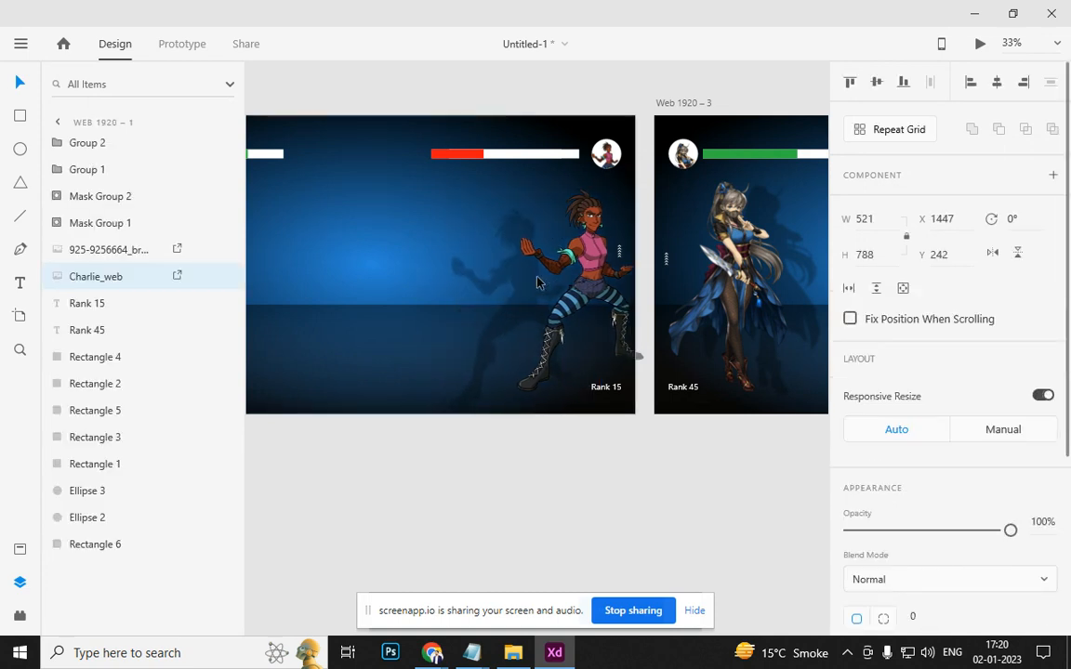
{"action": "key", "text": "shift+Right"}
{"action": "key", "text": "shift+Right"}
{"action": "key", "text": "shift+Right"}
{"action": "key", "text": "shift+Right"}
{"action": "key", "text": "shift+Right"}
{"action": "key", "text": "shift+Right"}
{"action": "key", "text": "shift+Right"}
{"action": "key", "text": "shift+Right"}
{"action": "key", "text": "shift+Right"}
{"action": "key", "text": "shift+Right"}
{"action": "key", "text": "shift+Right"}
{"action": "key", "text": "shift+Right"}
{"action": "key", "text": "shift+Right"}
{"action": "key", "text": "shift+Right"}
{"action": "key", "text": "shift+Right"}
{"action": "key", "text": "shift+Right"}
{"action": "key", "text": "shift+Right"}
{"action": "key", "text": "shift+Right"}
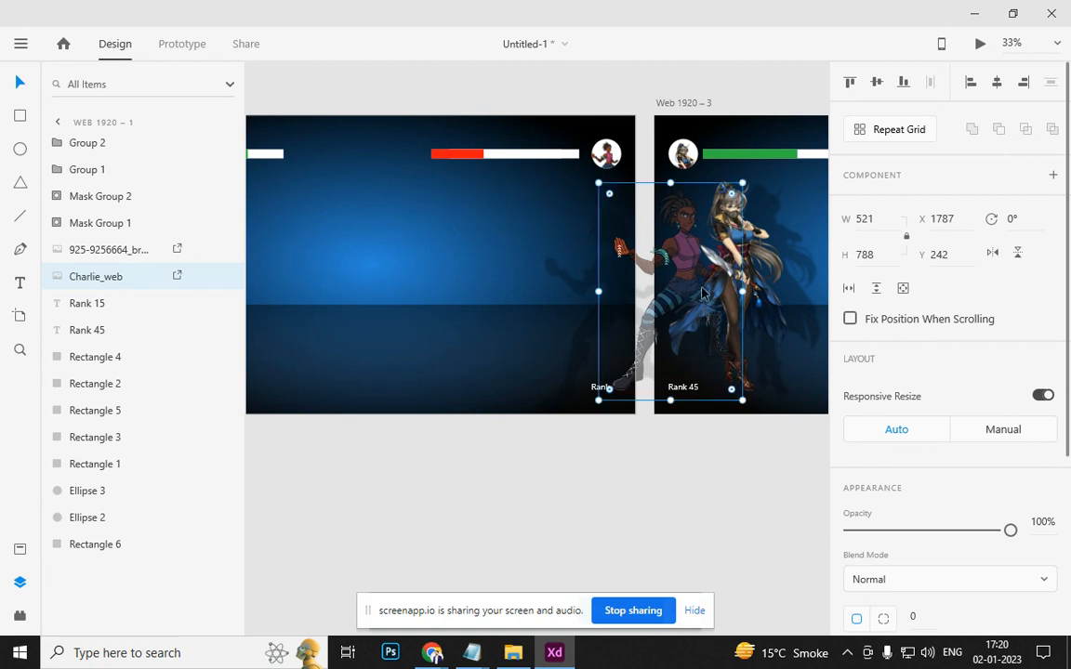
Try to shift the red health bar and its adjacent portrait to the right on artboard Web 1920 – 1
{"action": "left_click", "coordinate": [612, 156]}
{"action": "left_click", "coordinate": [533, 160], "text": "shift"}
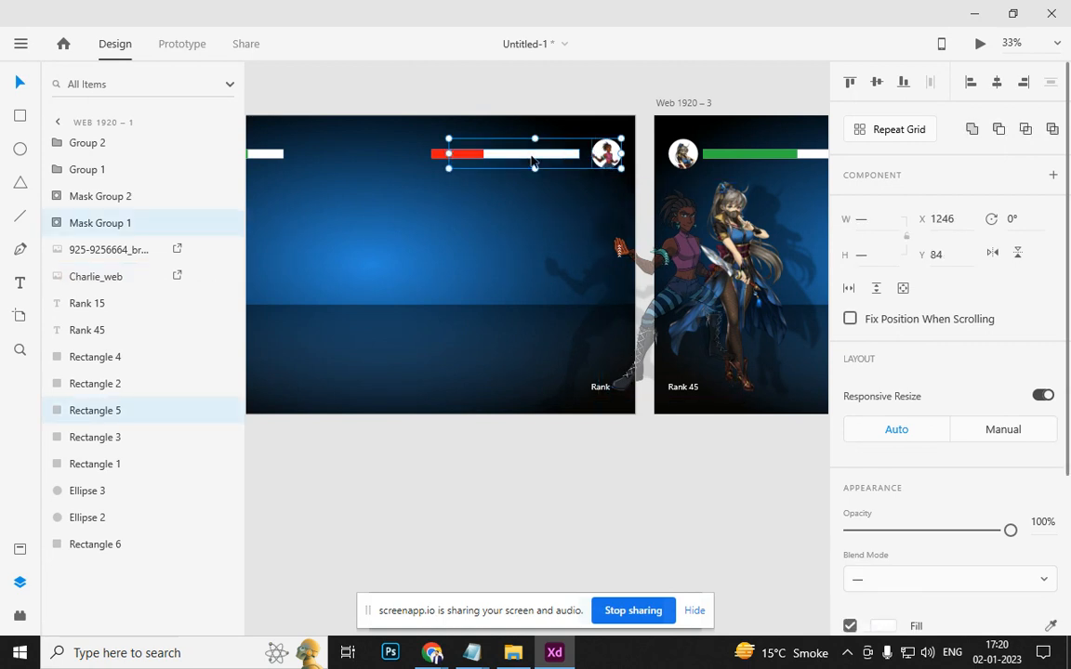
{"action": "left_click", "coordinate": [480, 163], "text": "shift"}
{"action": "key", "text": "shift+Right"}
{"action": "key", "text": "shift+Right"}
{"action": "key", "text": "shift+Right"}
{"action": "key", "text": "shift+Right"}
{"action": "key", "text": "shift+Right"}
{"action": "key", "text": "shift+Right"}
{"action": "key", "text": "shift+Right"}
{"action": "key", "text": "shift+Right"}
{"action": "key", "text": "shift+Right"}
{"action": "key", "text": "shift+Right"}
{"action": "key", "text": "shift+Right"}
{"action": "key", "text": "shift+Right"}
{"action": "key", "text": "shift+Right"}
{"action": "key", "text": "shift+Right"}
{"action": "key", "text": "ctrl+z"}
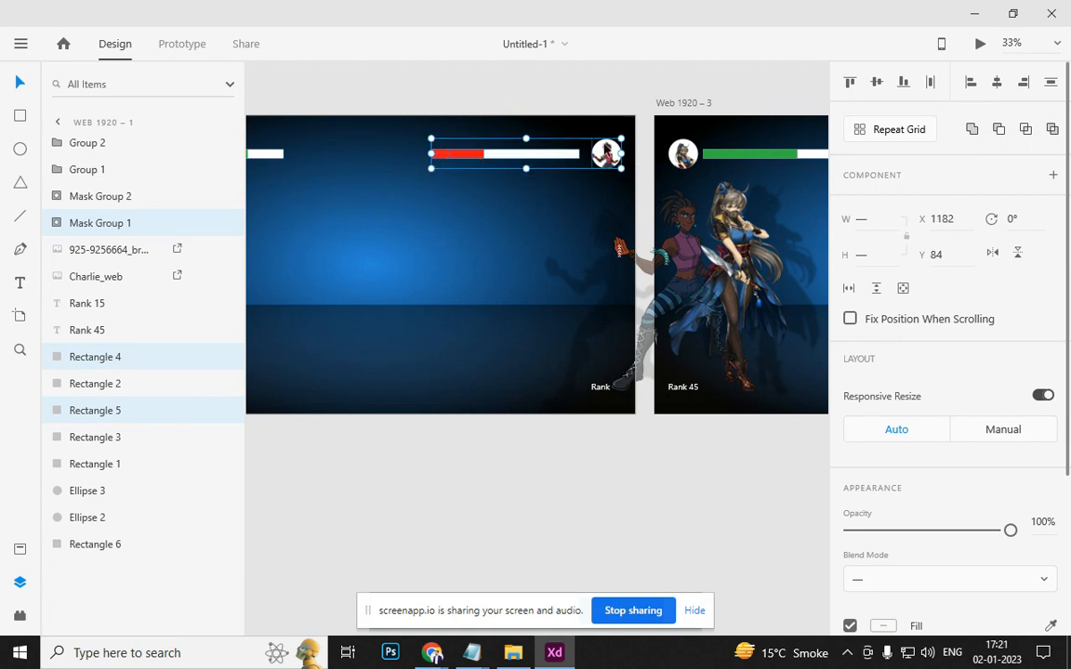
{"action": "left_click", "coordinate": [605, 148], "text": "shift"}
{"action": "left_click", "coordinate": [604, 149]}
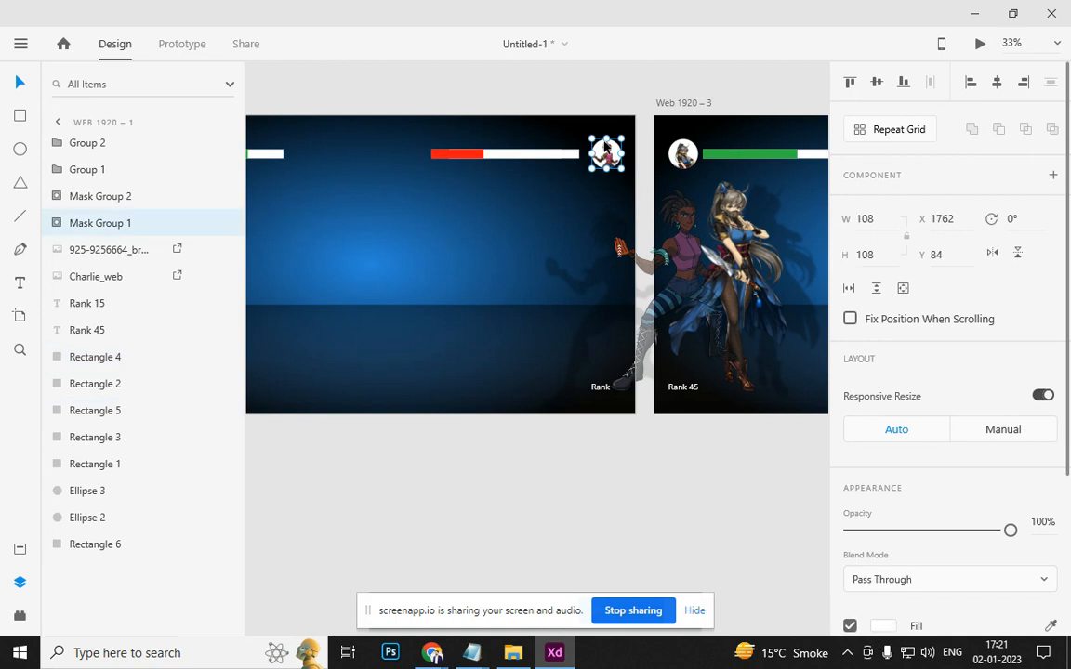
{"action": "left_click", "coordinate": [561, 460]}
Link the LETS PLAY button on artboard Web 1920 – 2 to artboard Web 1920 – 1 in the prototype
{"action": "left_click_drag", "start_coordinate": [493, 461], "coordinate": [771, 497]}
{"action": "scroll", "coordinate": [423, 149], "scroll_direction": "down", "scroll_amount": 5}
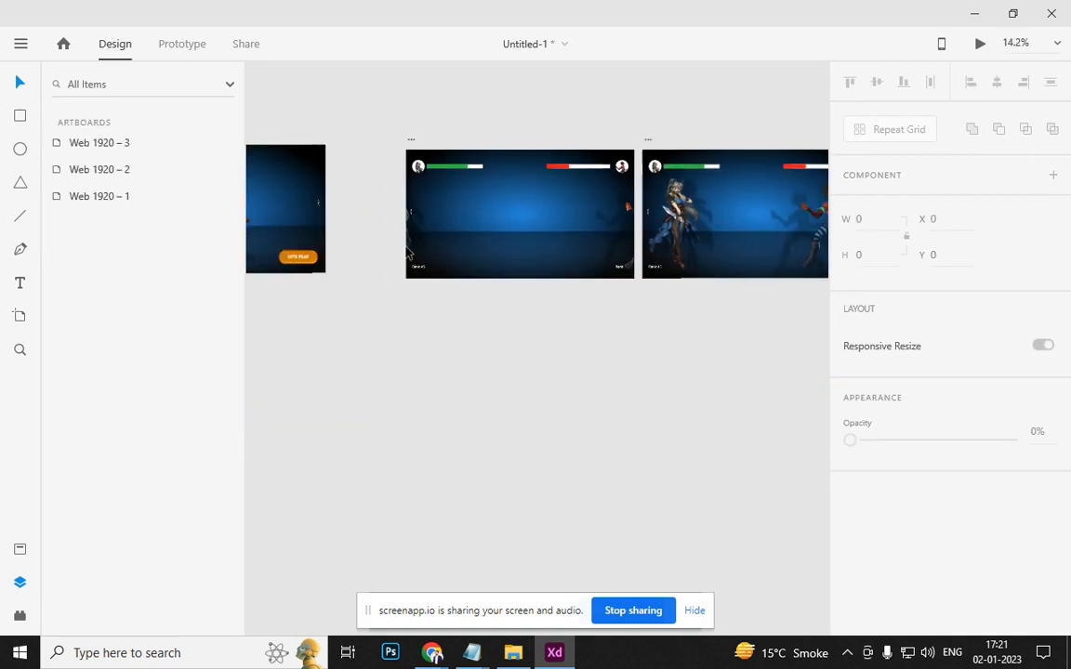
{"action": "left_click", "coordinate": [335, 239]}
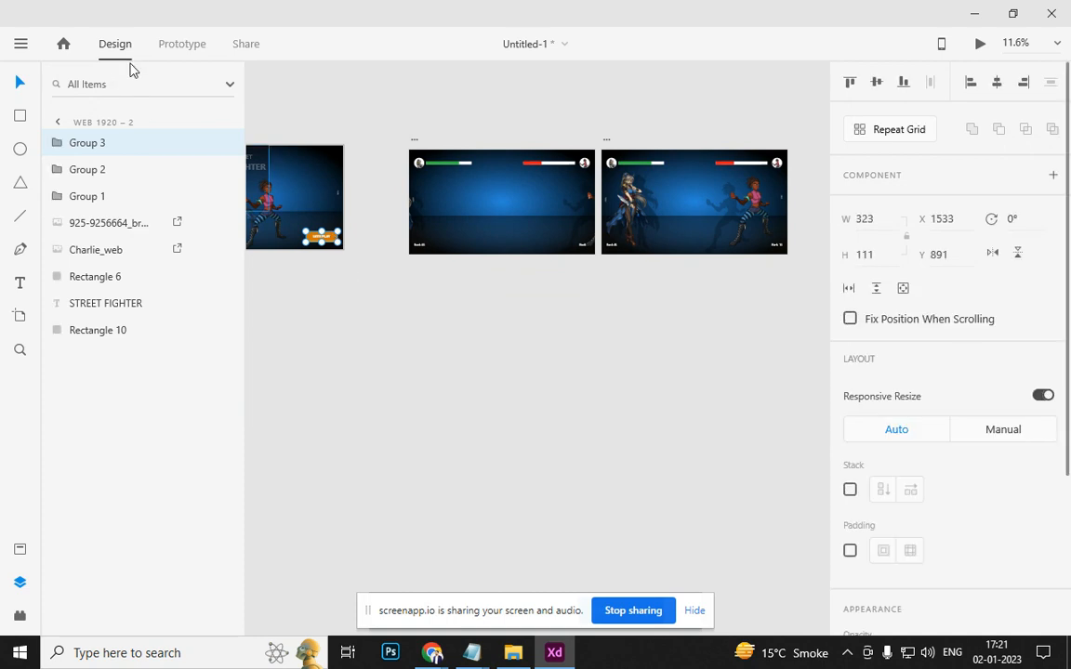
{"action": "left_click", "coordinate": [164, 47]}
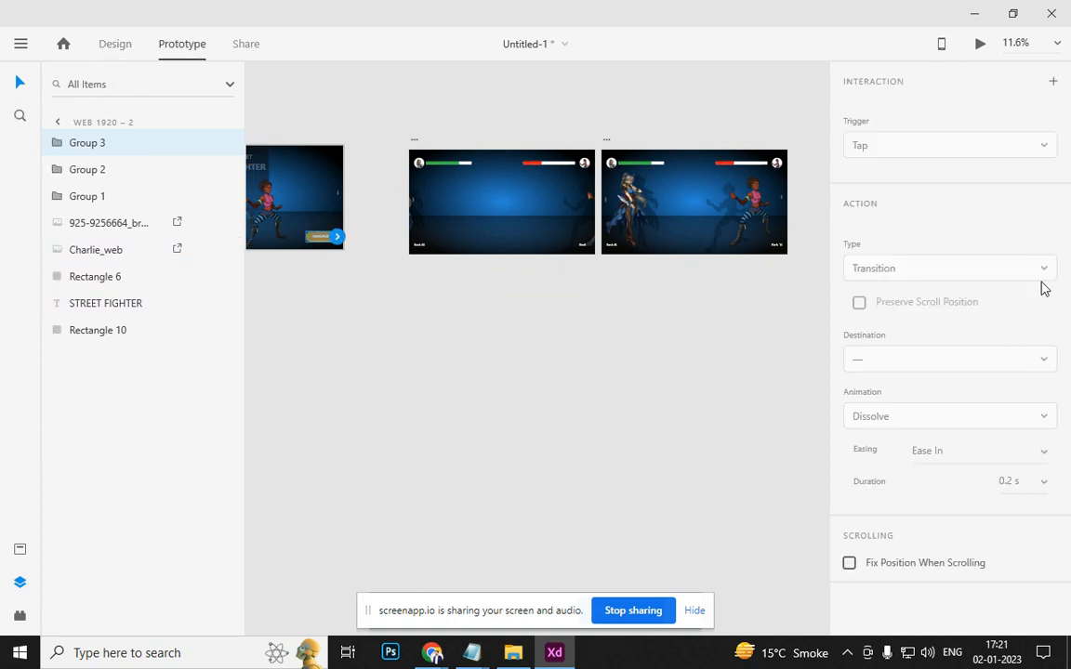
{"action": "scroll", "coordinate": [340, 240], "scroll_direction": "up", "scroll_amount": 3}
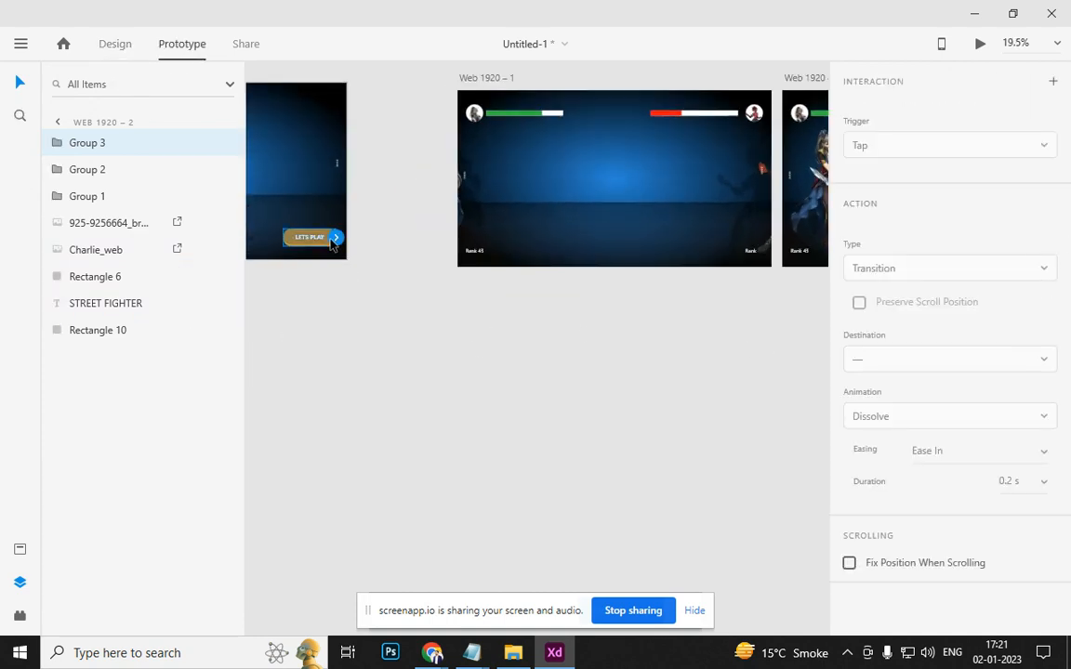
{"action": "left_click_drag", "start_coordinate": [338, 237], "coordinate": [462, 182]}
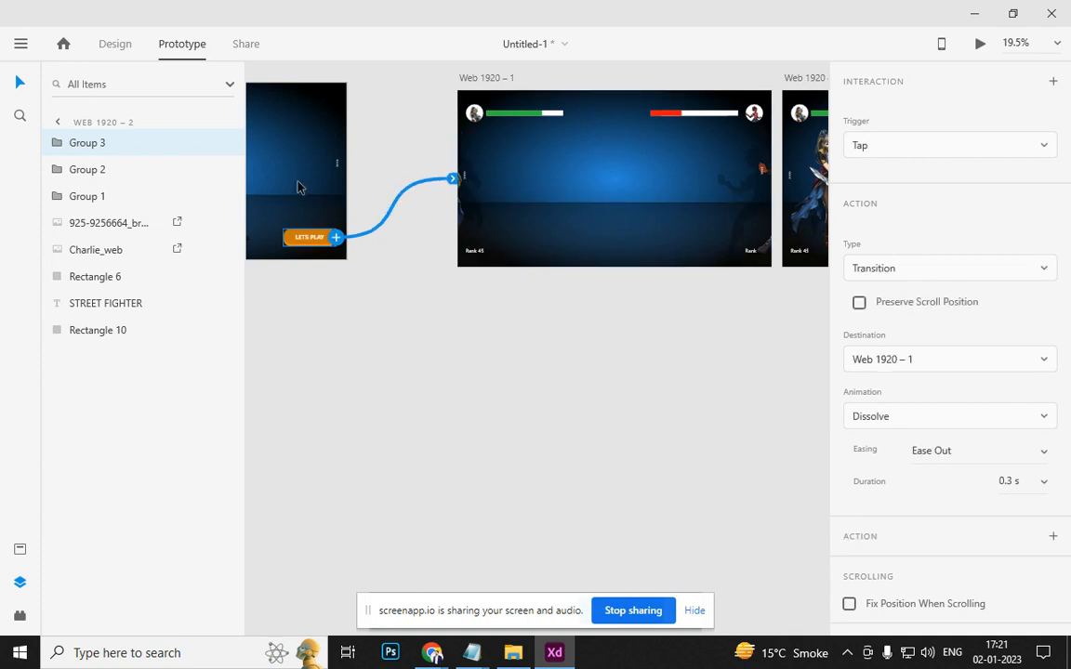
{"action": "left_click", "coordinate": [653, 316]}
Link the whole artboard Web 1920 – 1 to artboard Web 1920 – 3 in the prototype
{"action": "left_click", "coordinate": [493, 77]}
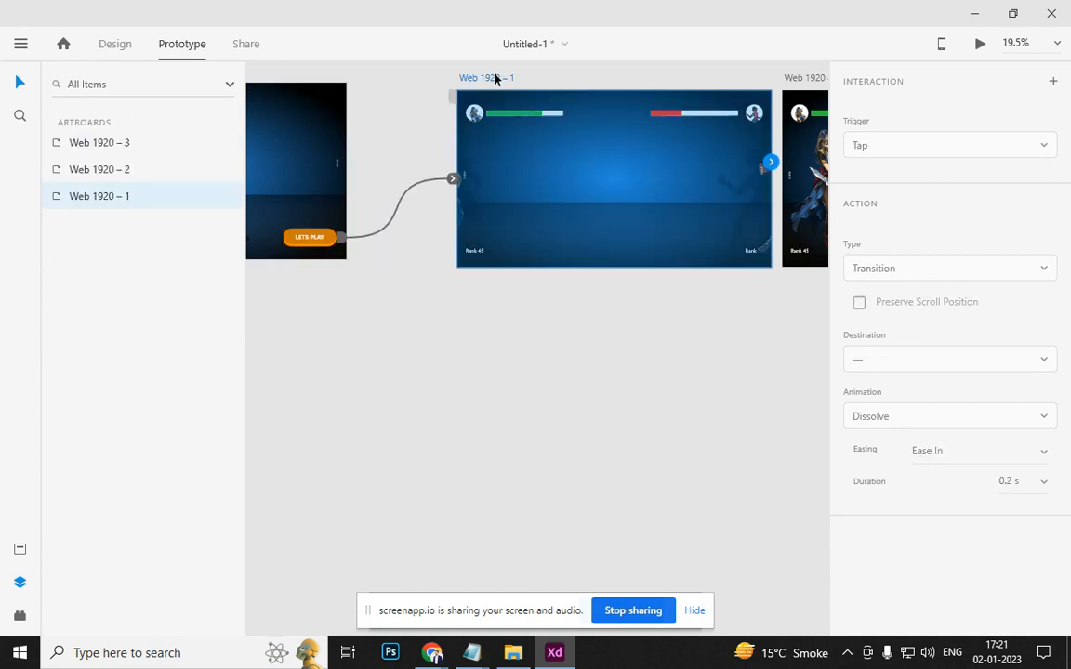
{"action": "left_click_drag", "start_coordinate": [724, 337], "coordinate": [507, 366]}
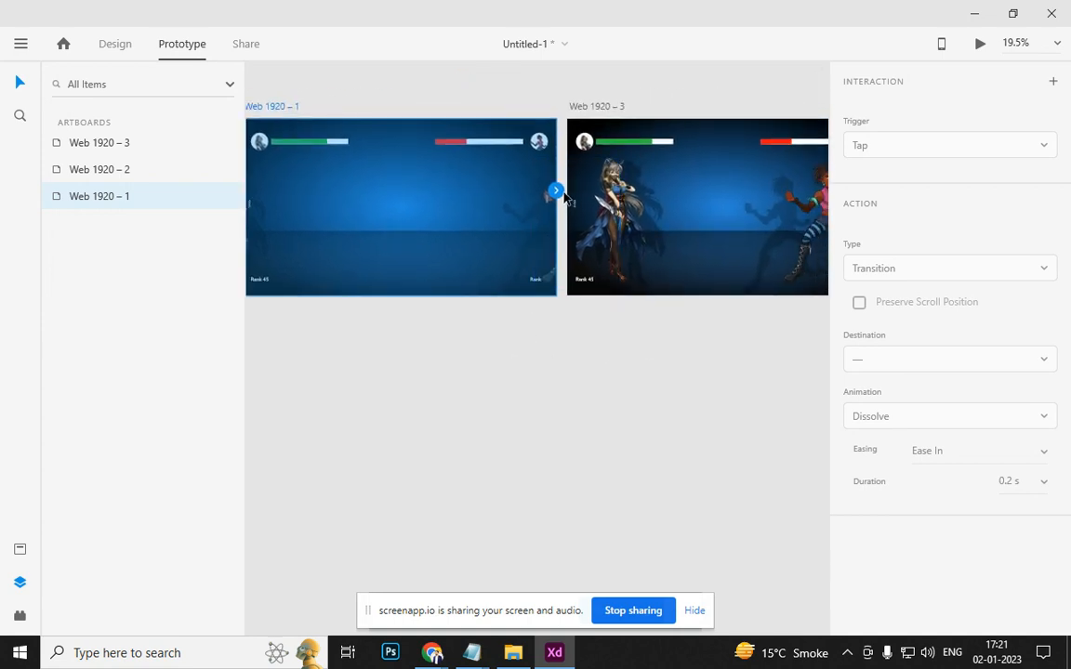
{"action": "left_click_drag", "start_coordinate": [562, 197], "coordinate": [569, 203]}
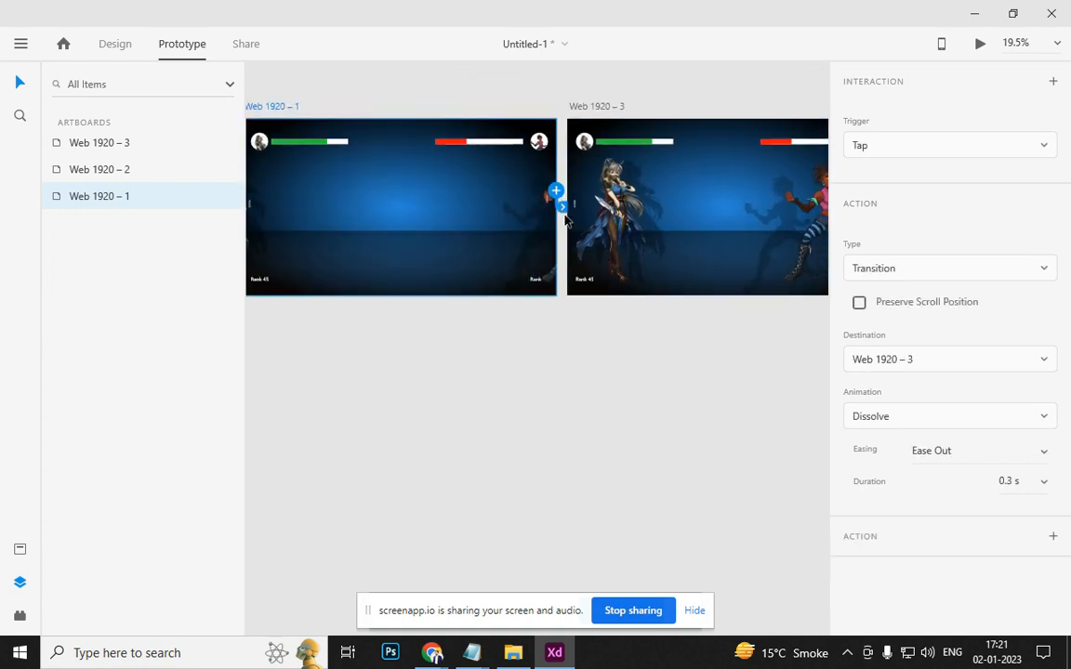
Set the Web 1920 – 1 interaction to a Time trigger with an Auto-Animate action and a duration of 0.5 s
{"action": "left_click", "coordinate": [932, 273]}
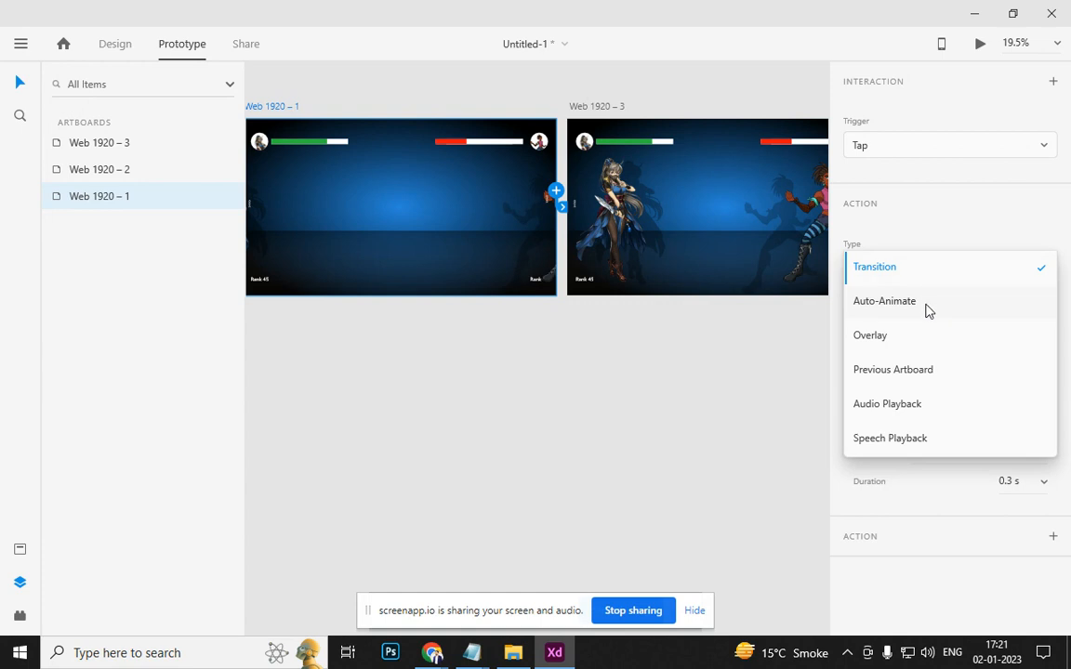
{"action": "left_click", "coordinate": [925, 307]}
{"action": "left_click", "coordinate": [1012, 393]}
{"action": "type", "text": ".5"}
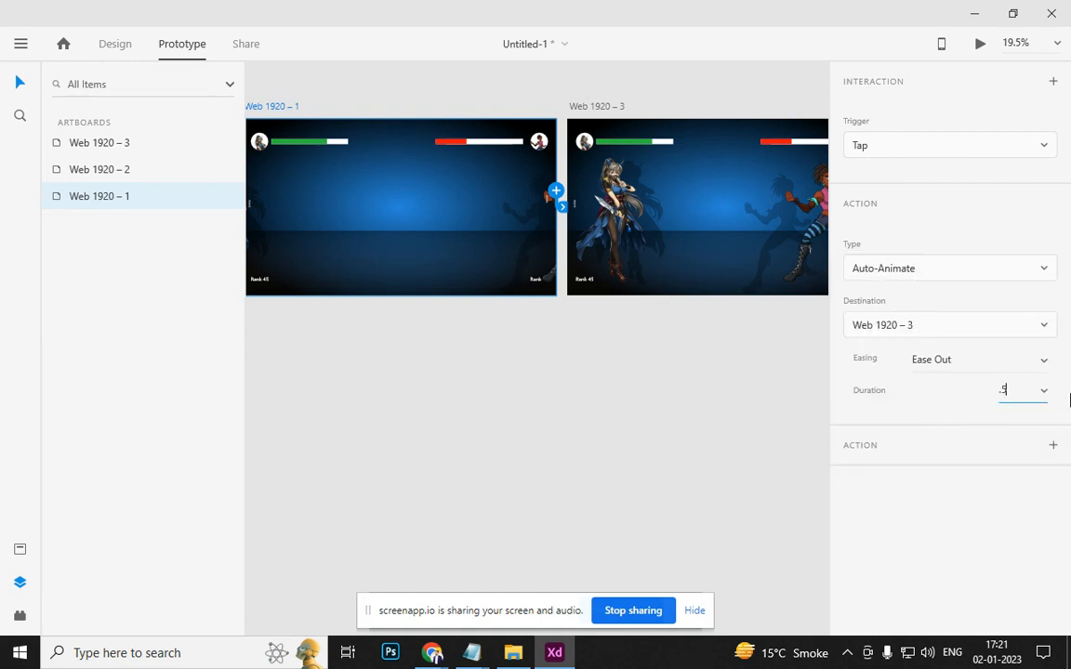
{"action": "left_click", "coordinate": [988, 154]}
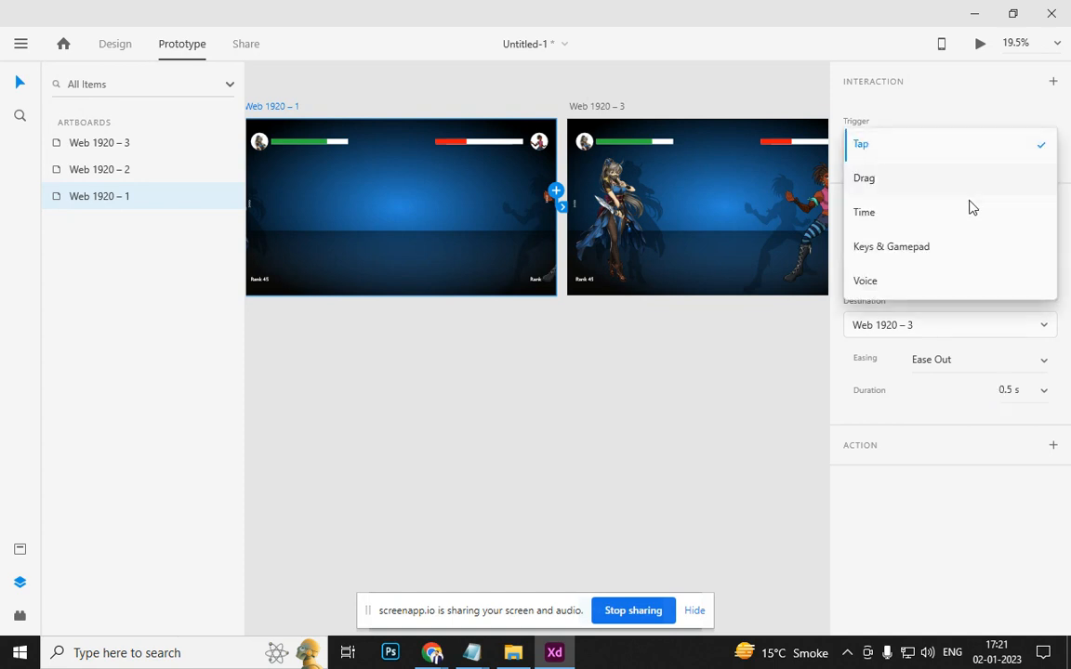
{"action": "left_click", "coordinate": [957, 215]}
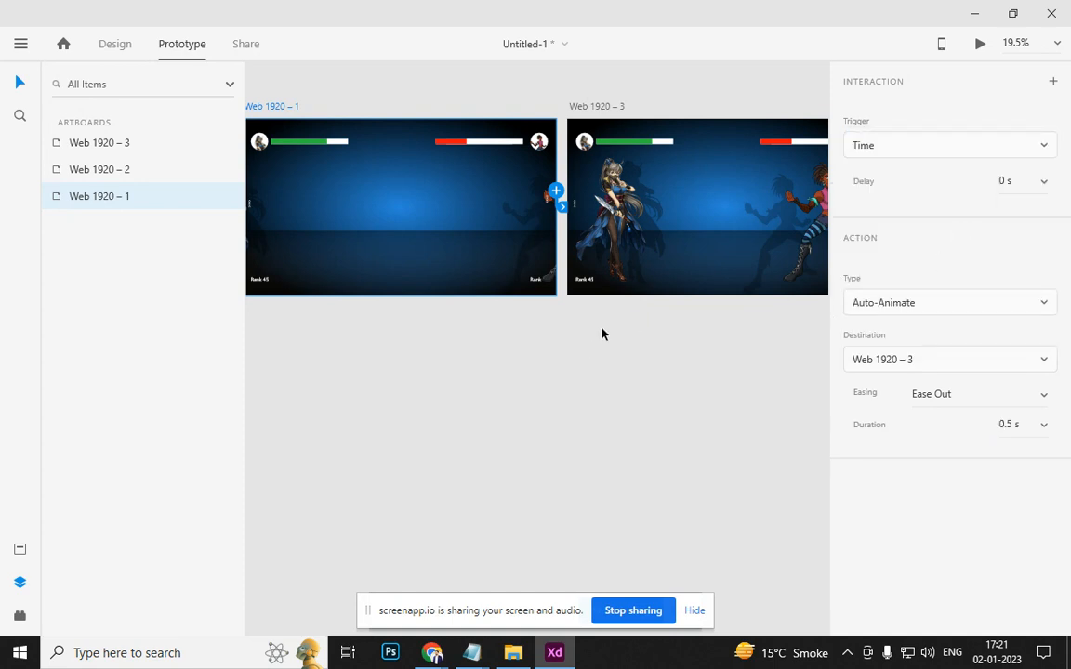
{"action": "left_click", "coordinate": [474, 338]}
Preview the prototype from artboard Web 1920 – 2, run the LETS PLAY transition twice, and close the preview
{"action": "left_click_drag", "start_coordinate": [382, 335], "coordinate": [612, 412]}
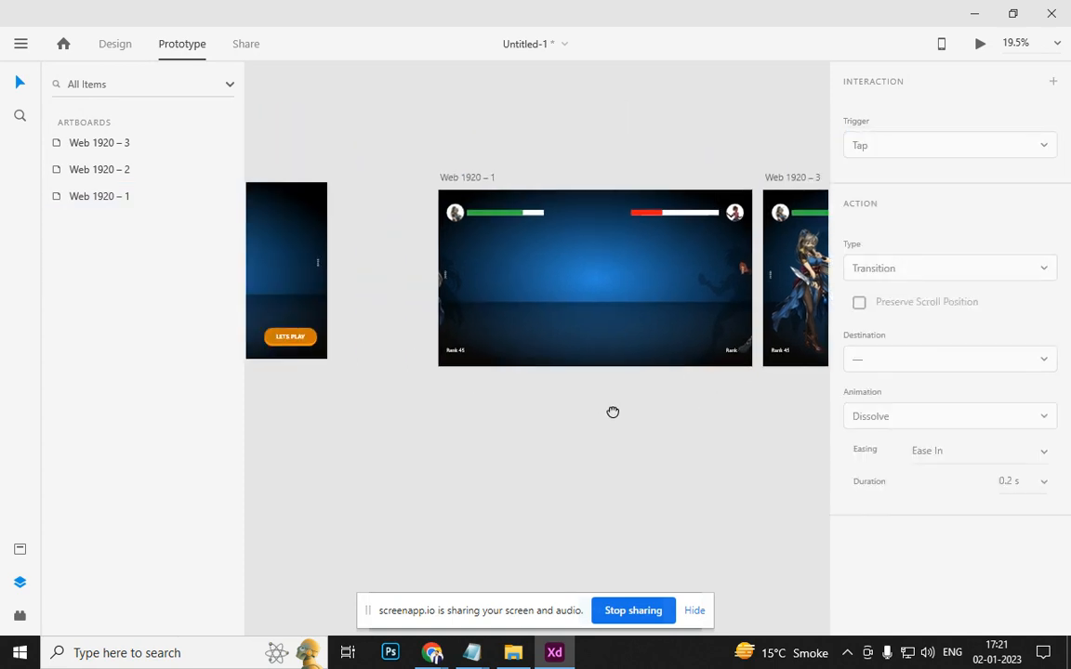
{"action": "left_click_drag", "start_coordinate": [368, 401], "coordinate": [574, 387]}
{"action": "left_click_drag", "start_coordinate": [430, 334], "coordinate": [532, 371]}
{"action": "left_click", "coordinate": [348, 193]}
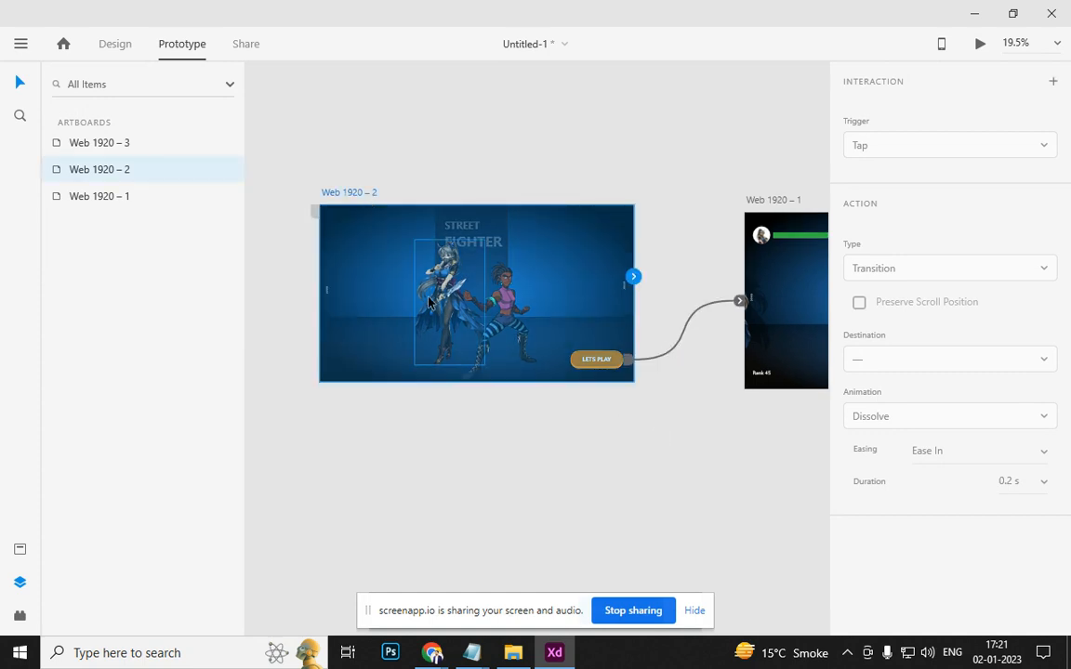
{"action": "key", "text": "ctrl+Return"}
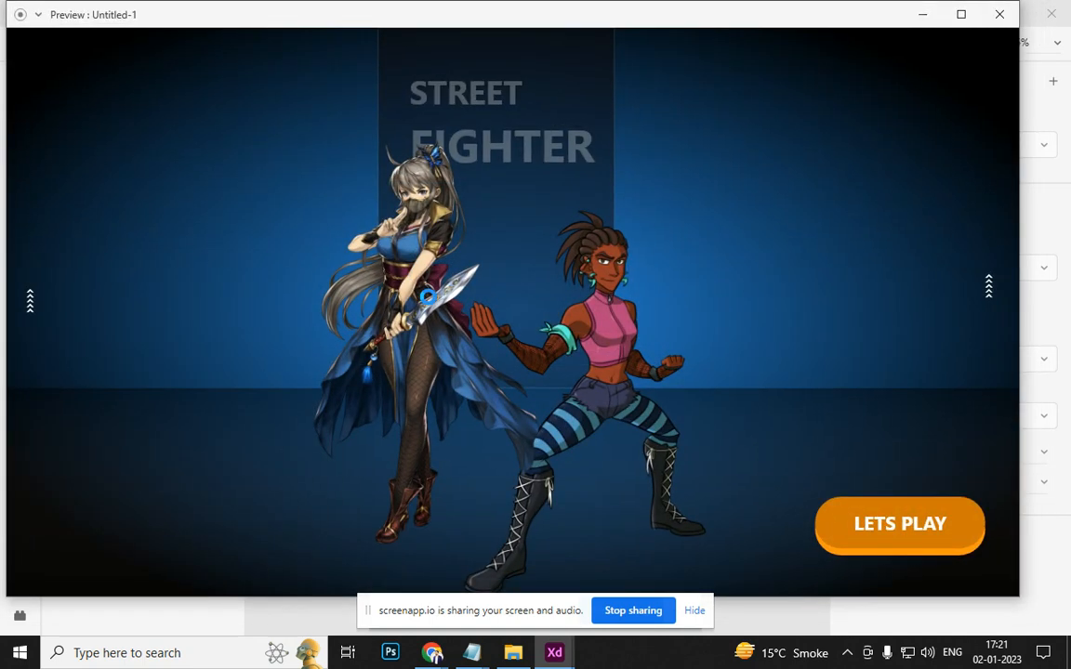
{"action": "left_click", "coordinate": [879, 531]}
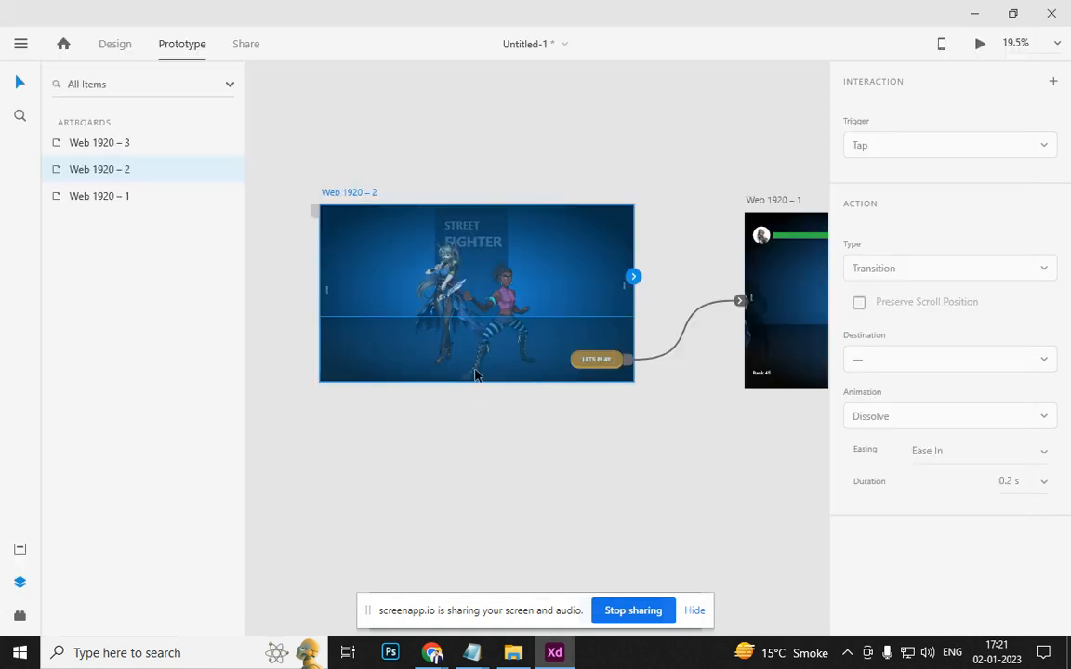
{"action": "left_click", "coordinate": [915, 14]}
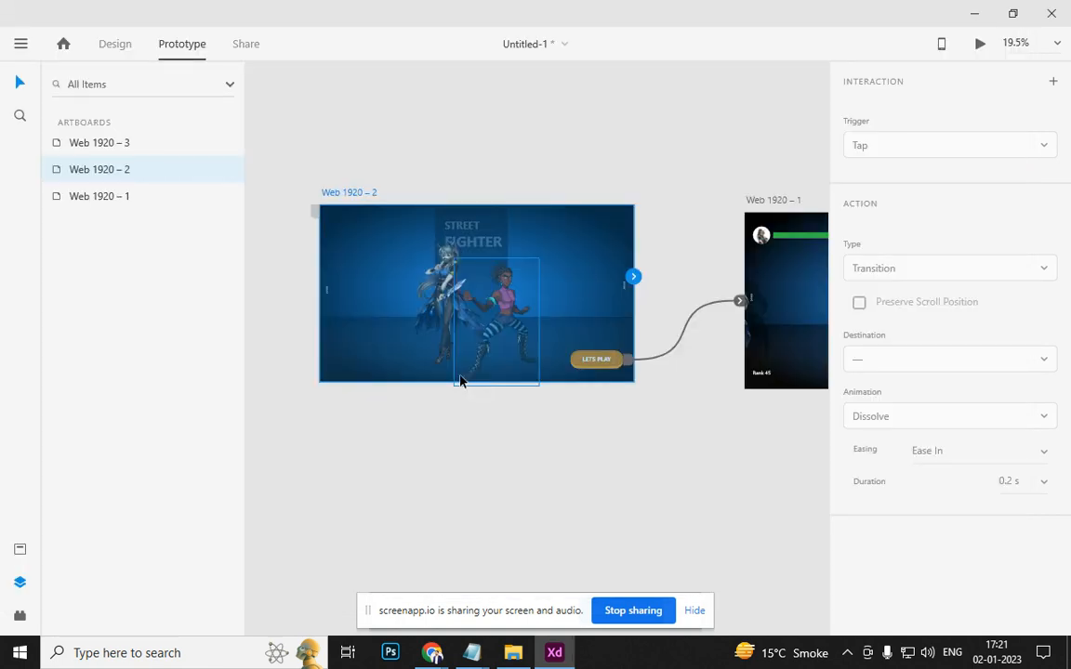
{"action": "key", "text": "ctrl+Return"}
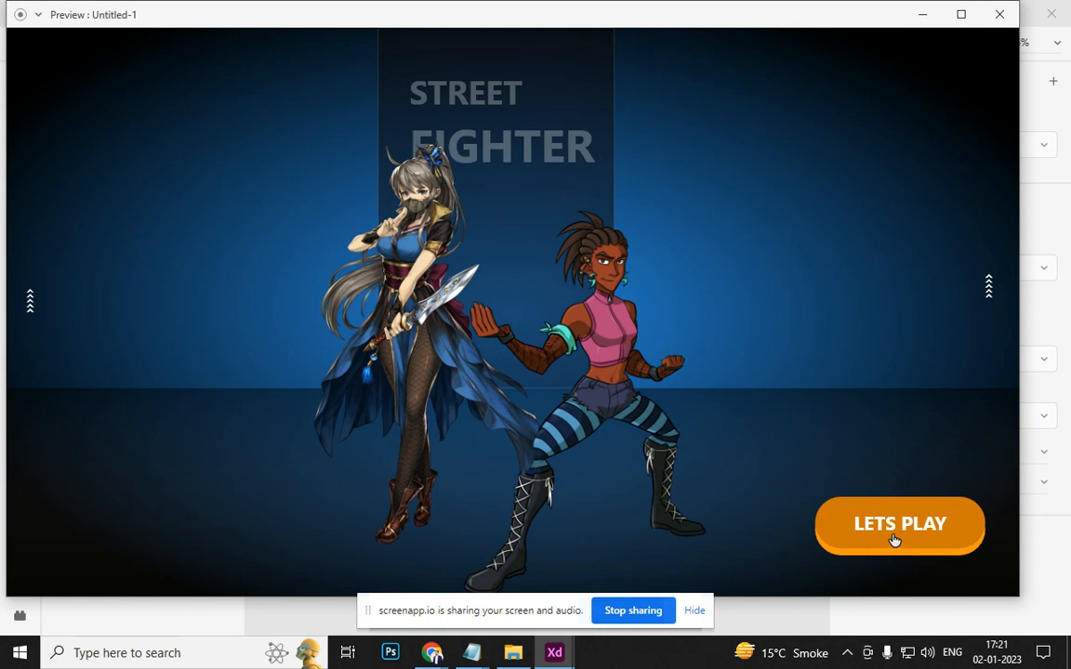
{"action": "left_click", "coordinate": [894, 541]}
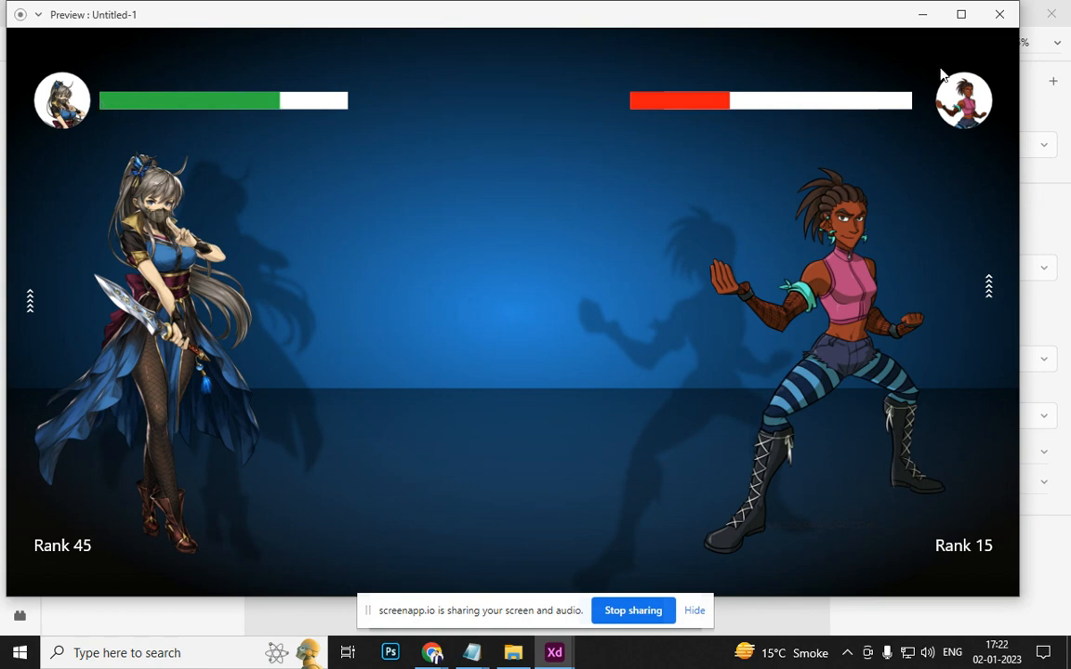
{"action": "left_click", "coordinate": [999, 14]}
{"action": "left_click", "coordinate": [686, 477]}
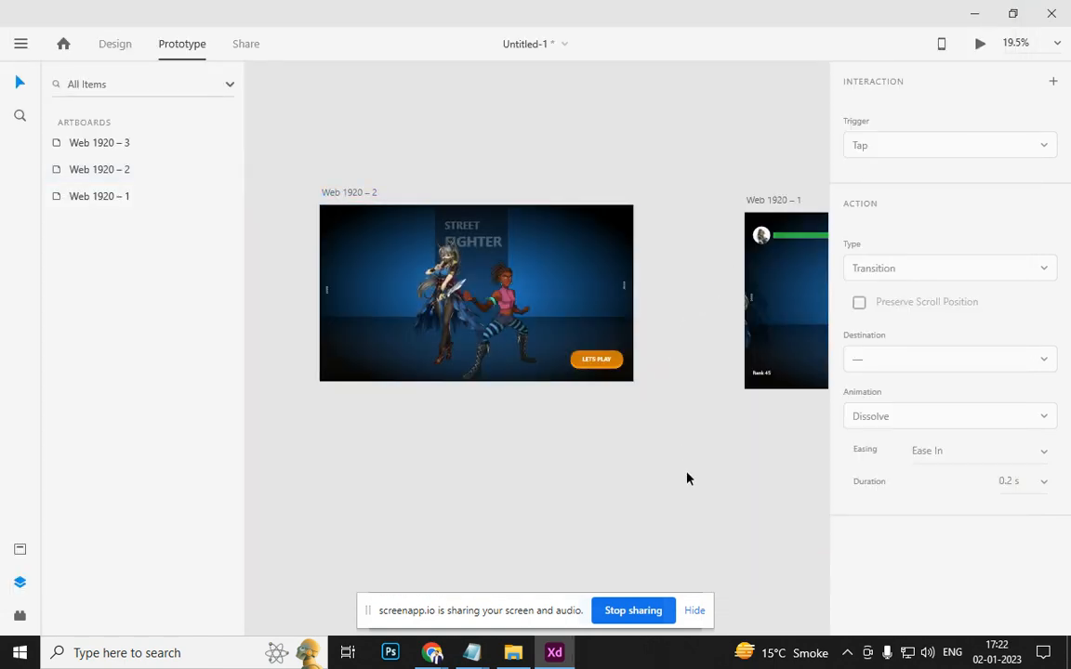
Shrink the green health bar on artboard Web 1920 – 1 toward its left end until it is almost empty
{"action": "left_click_drag", "start_coordinate": [755, 419], "coordinate": [381, 426]}
{"action": "scroll", "coordinate": [428, 242], "scroll_direction": "up", "scroll_amount": 10}
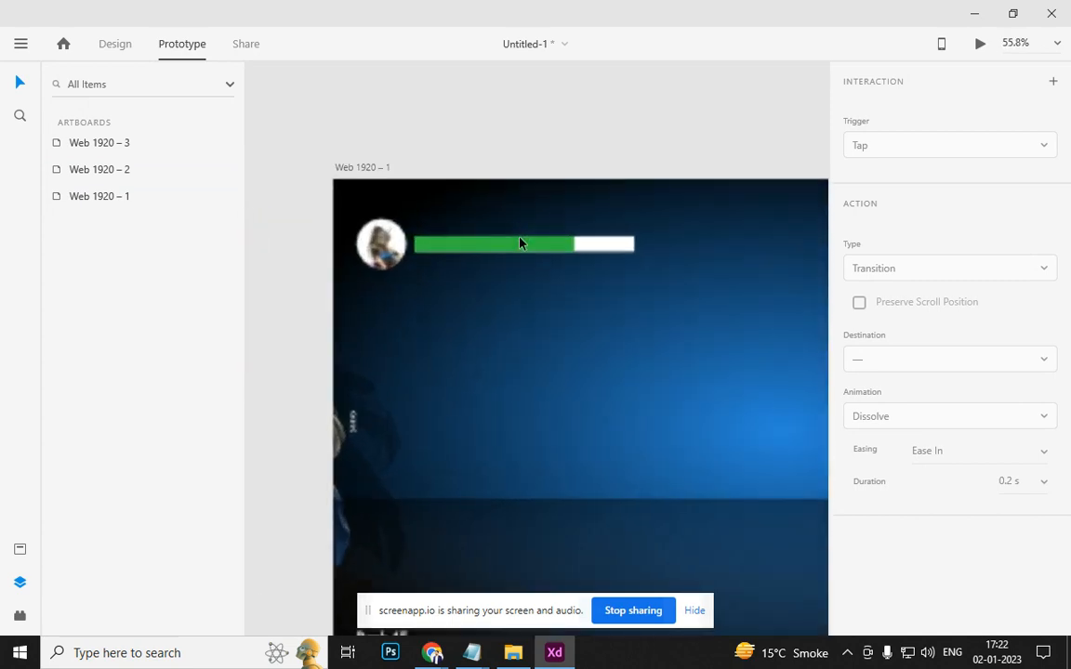
{"action": "left_click", "coordinate": [558, 248]}
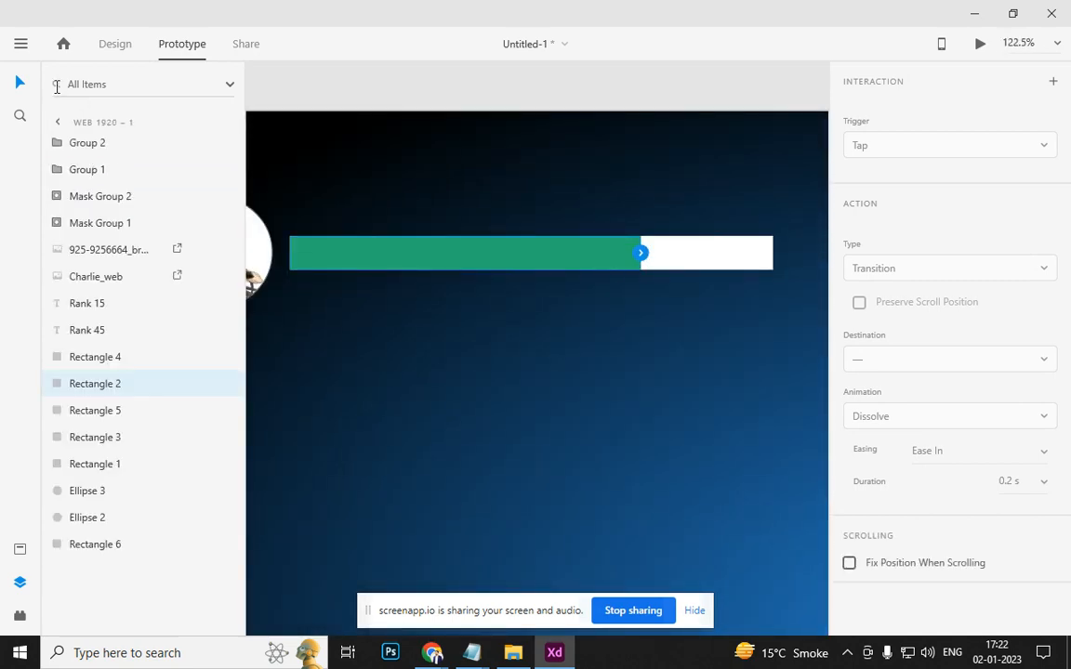
{"action": "left_click", "coordinate": [110, 44]}
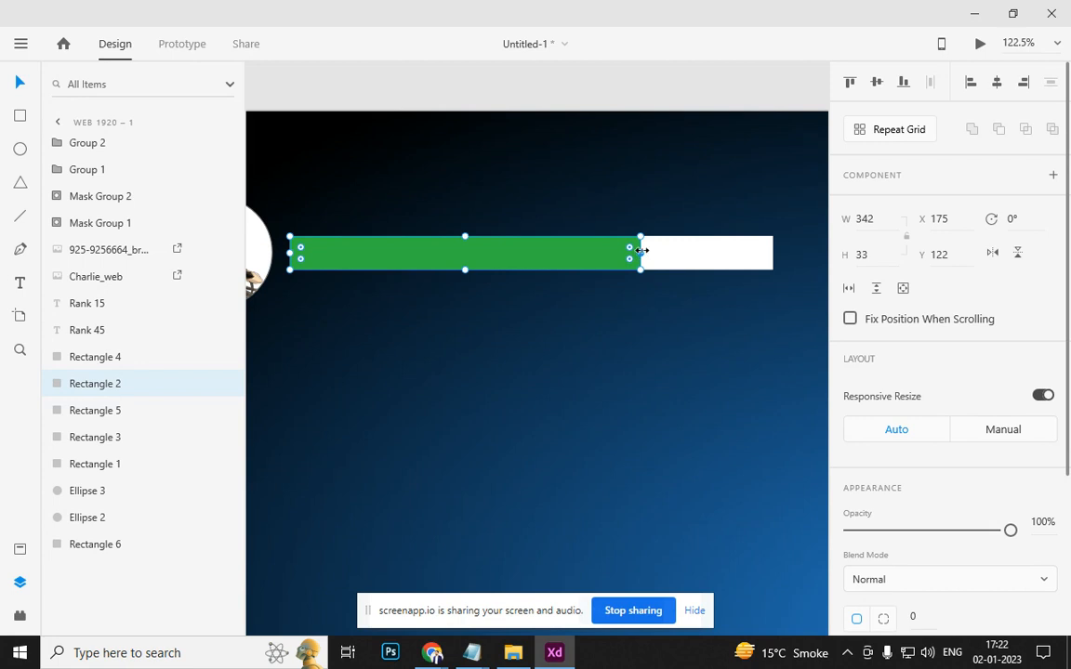
{"action": "left_click_drag", "start_coordinate": [641, 250], "coordinate": [294, 254]}
{"action": "left_click", "coordinate": [366, 285]}
Shorten the red health bar on artboard Web 1920 – 1 from its right end to a width of about 68
{"action": "mouse_move", "coordinate": [581, 314]}
{"action": "left_mouse_down"}
{"action": "mouse_move", "coordinate": [366, 350]}
{"action": "mouse_move", "coordinate": [631, 364]}
{"action": "mouse_move", "coordinate": [582, 315]}
{"action": "left_mouse_up"}
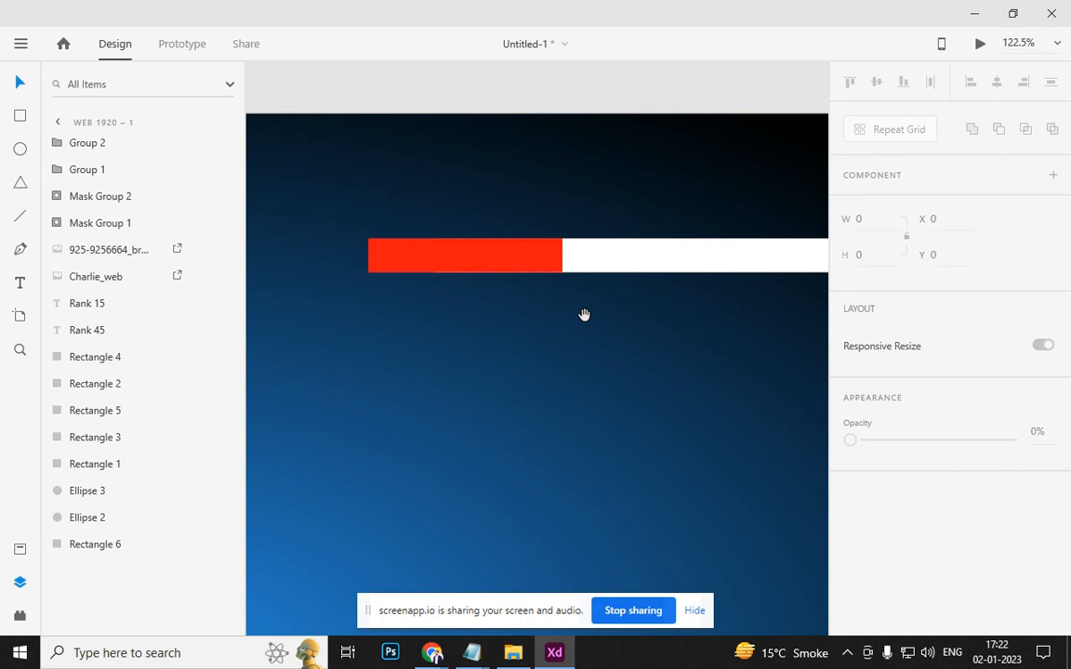
{"action": "left_click", "coordinate": [555, 263]}
{"action": "left_click_drag", "start_coordinate": [565, 256], "coordinate": [440, 255]}
{"action": "scroll", "coordinate": [484, 270], "scroll_direction": "down", "scroll_amount": 8}
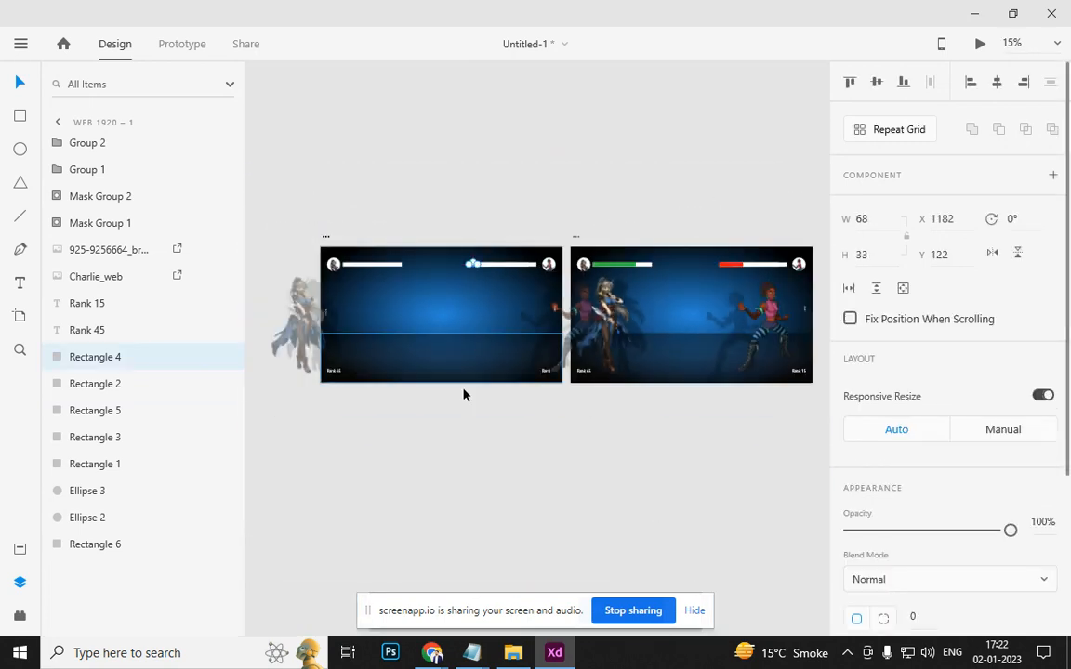
Preview the prototype from artboard Web 1920 – 2, run the LETS PLAY transition, and close the preview
{"action": "left_click_drag", "start_coordinate": [285, 230], "coordinate": [815, 231]}
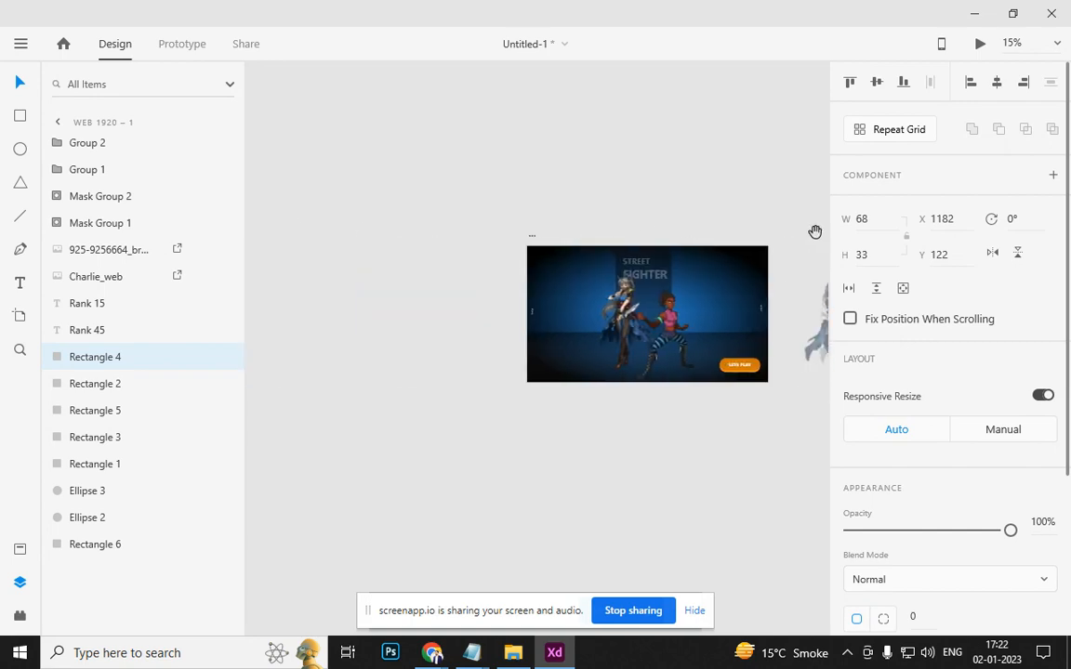
{"action": "left_click", "coordinate": [532, 239]}
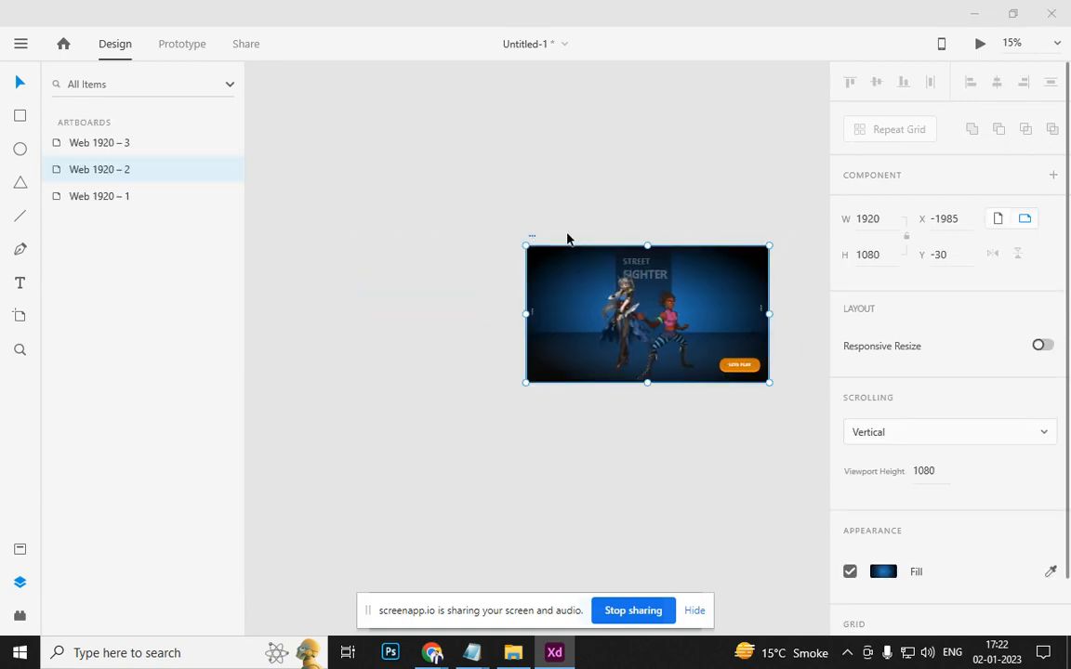
{"action": "key", "text": "ctrl+Return"}
{"action": "left_click", "coordinate": [934, 525]}
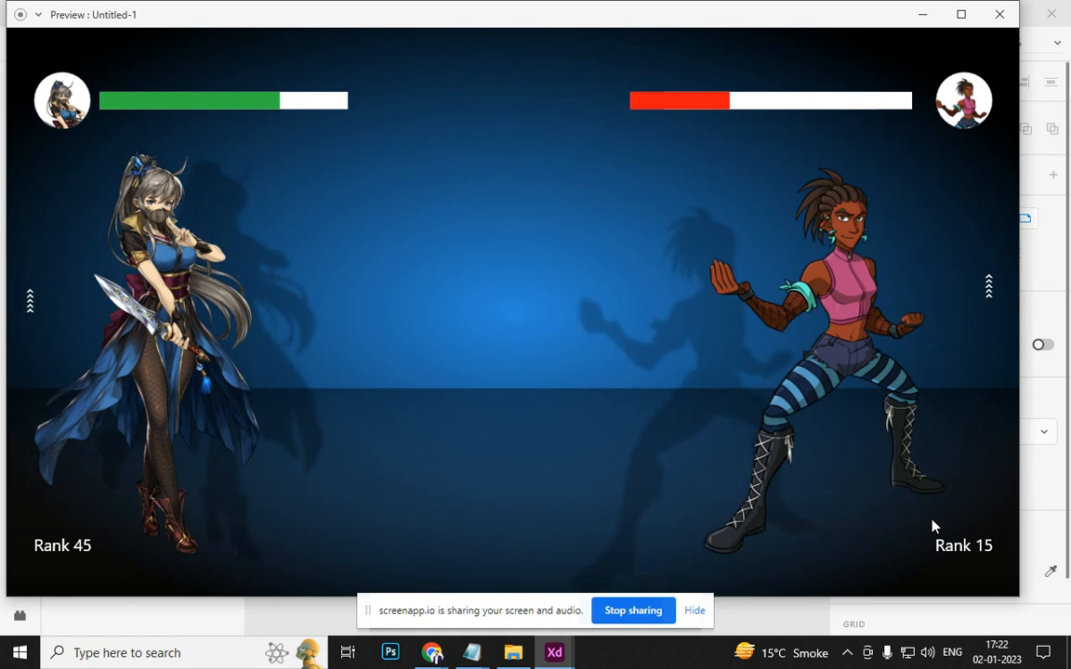
{"action": "left_click", "coordinate": [922, 14]}
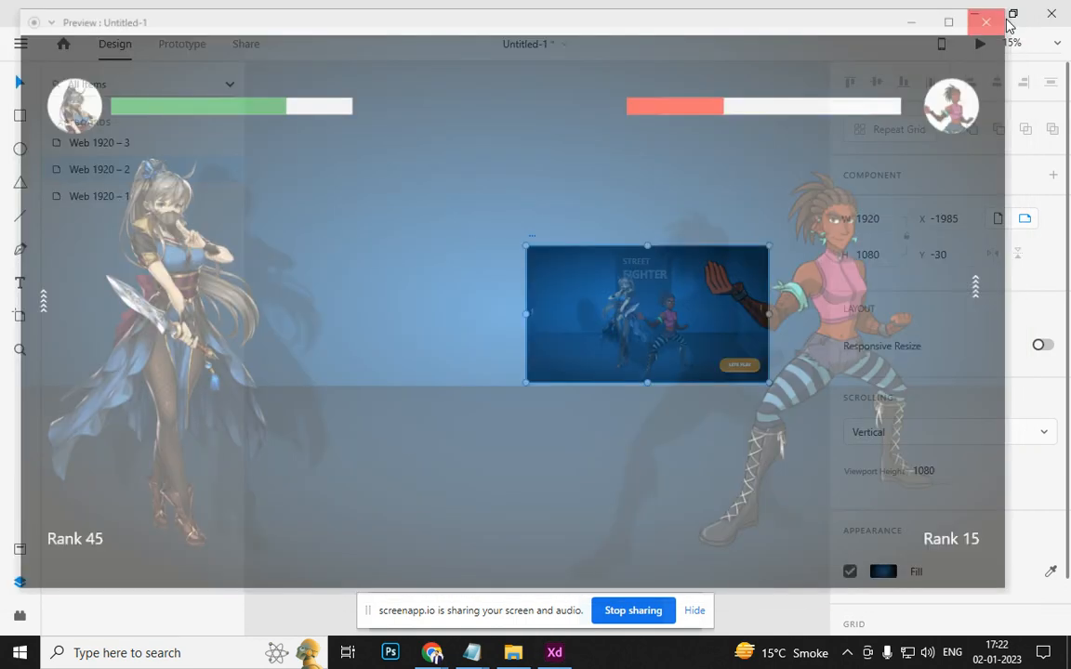
{"action": "left_click", "coordinate": [687, 465]}
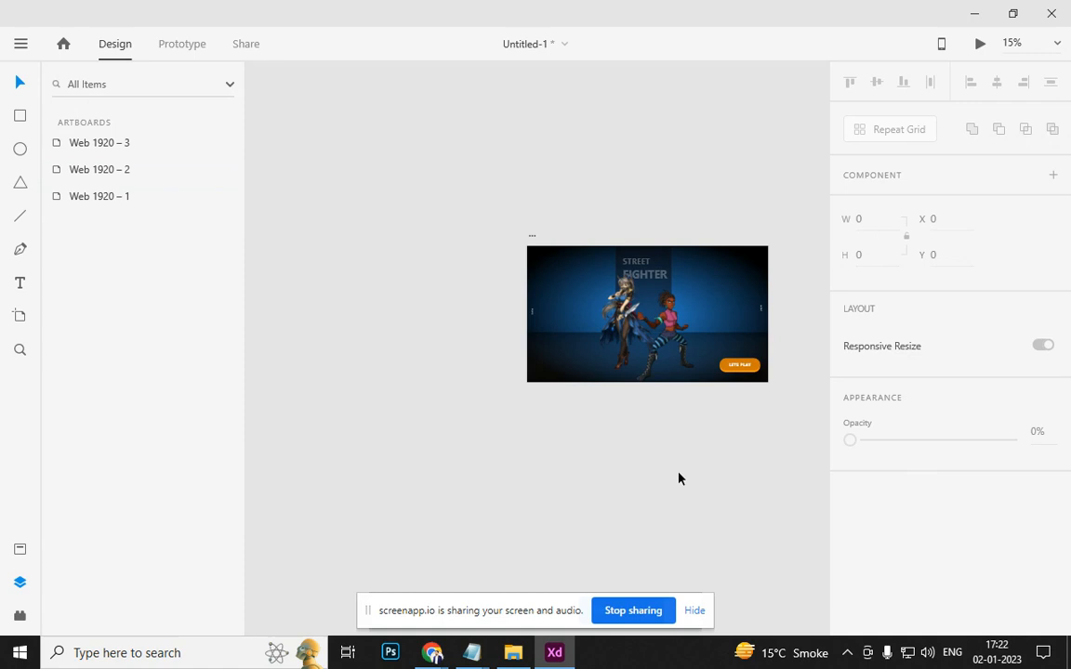
{"action": "left_click_drag", "start_coordinate": [711, 440], "coordinate": [604, 421]}
{"action": "scroll", "coordinate": [613, 260], "scroll_direction": "up", "scroll_amount": 3}
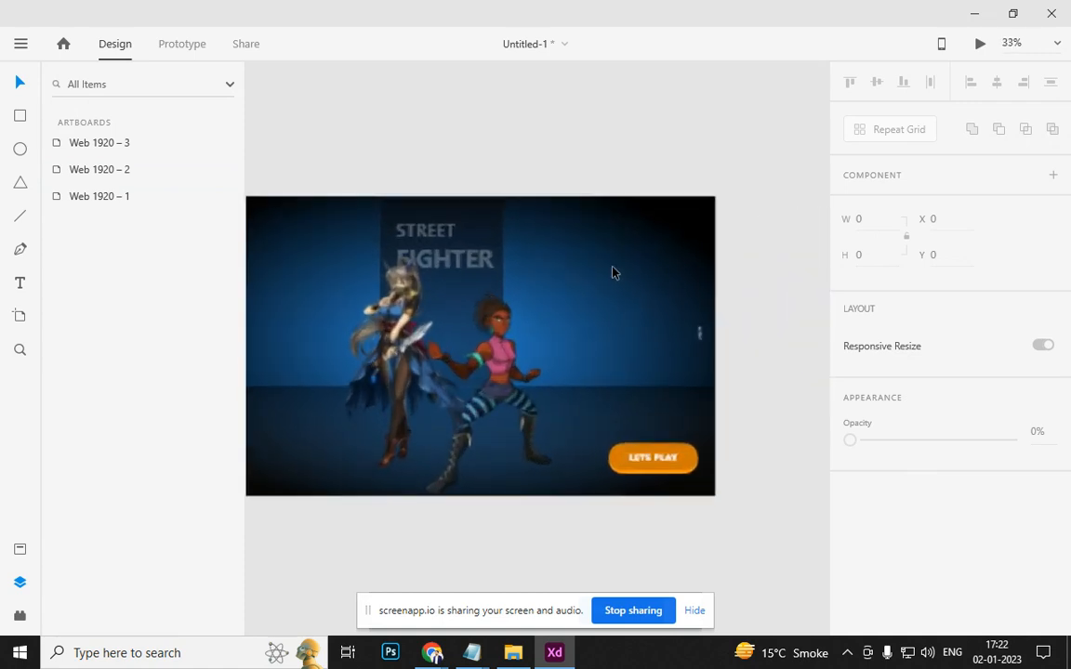
{"action": "scroll", "coordinate": [575, 372], "scroll_direction": "up", "scroll_amount": 2}
{"action": "scroll", "coordinate": [574, 376], "scroll_direction": "down", "scroll_amount": 5}
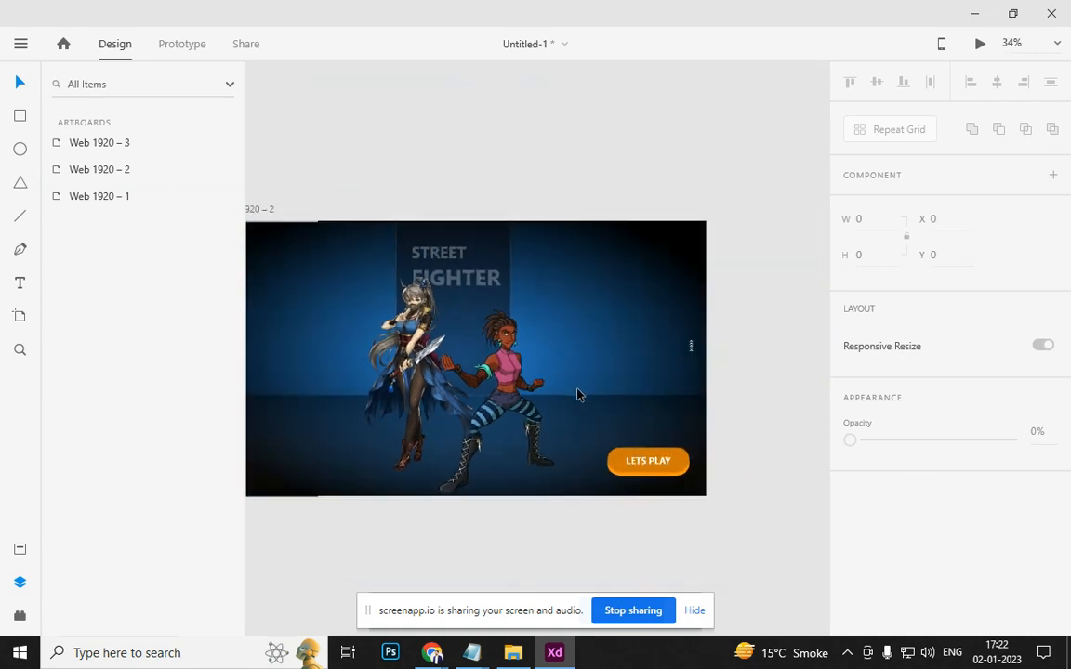
{"action": "left_click_drag", "start_coordinate": [686, 449], "coordinate": [633, 435]}
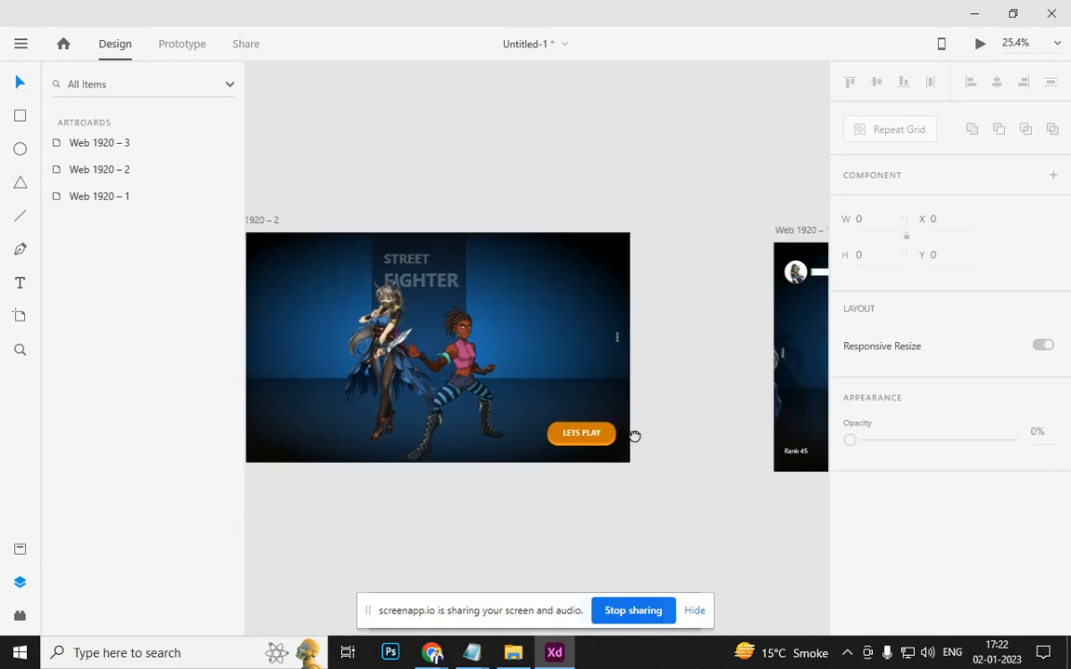
{"action": "scroll", "coordinate": [571, 439], "scroll_direction": "up", "scroll_amount": 2}
{"action": "scroll", "coordinate": [572, 439], "scroll_direction": "up", "scroll_amount": 1}
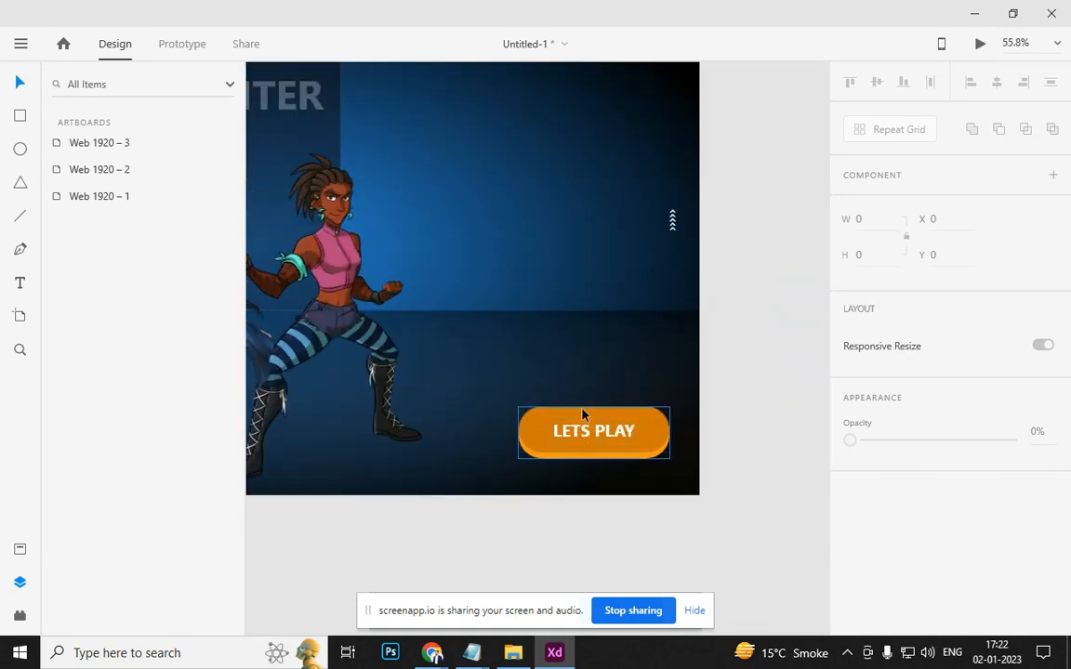
{"action": "left_click_drag", "start_coordinate": [621, 372], "coordinate": [845, 522]}
{"action": "scroll", "coordinate": [557, 363], "scroll_direction": "down", "scroll_amount": 5}
{"action": "scroll", "coordinate": [451, 399], "scroll_direction": "down", "scroll_amount": 1}
{"action": "left_click_drag", "start_coordinate": [679, 300], "coordinate": [246, 272]}
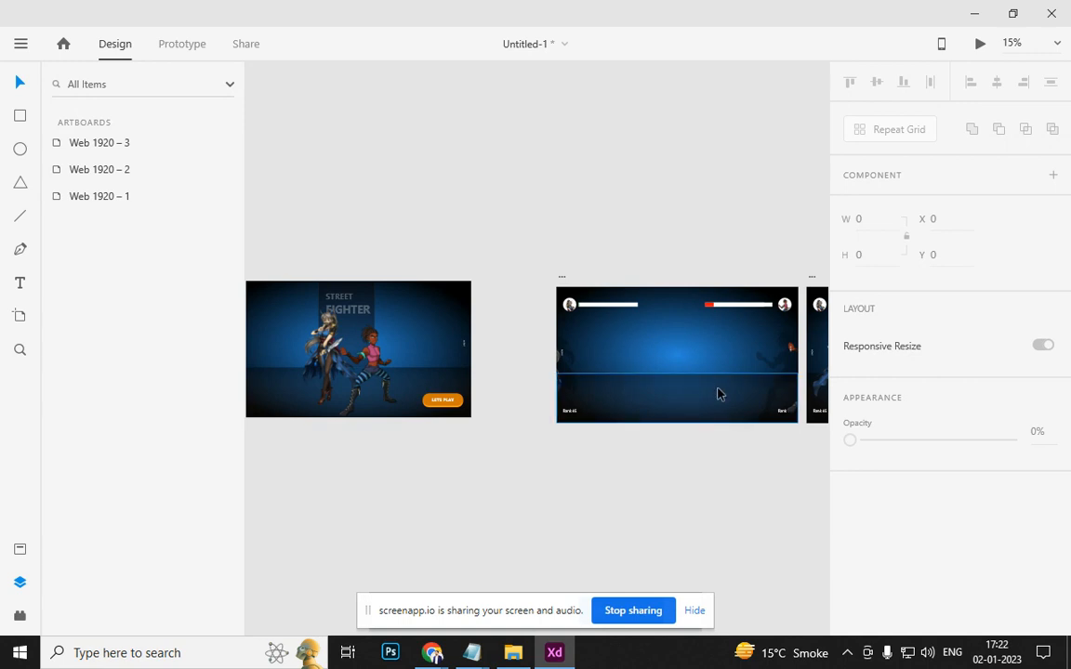
Duplicate artboard Web 1920 – 2 and place the copy between the start screen and Web 1920 – 1
{"action": "left_click_drag", "start_coordinate": [442, 467], "coordinate": [742, 448]}
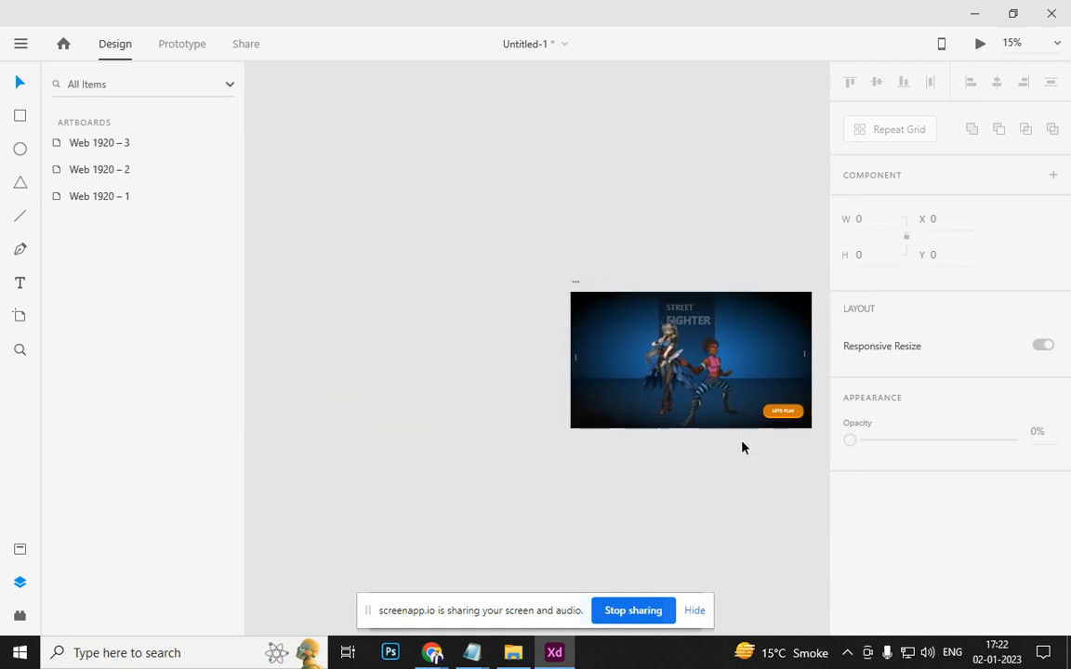
{"action": "left_click", "coordinate": [570, 282]}
{"action": "left_click_drag", "start_coordinate": [570, 282], "coordinate": [545, 296]}
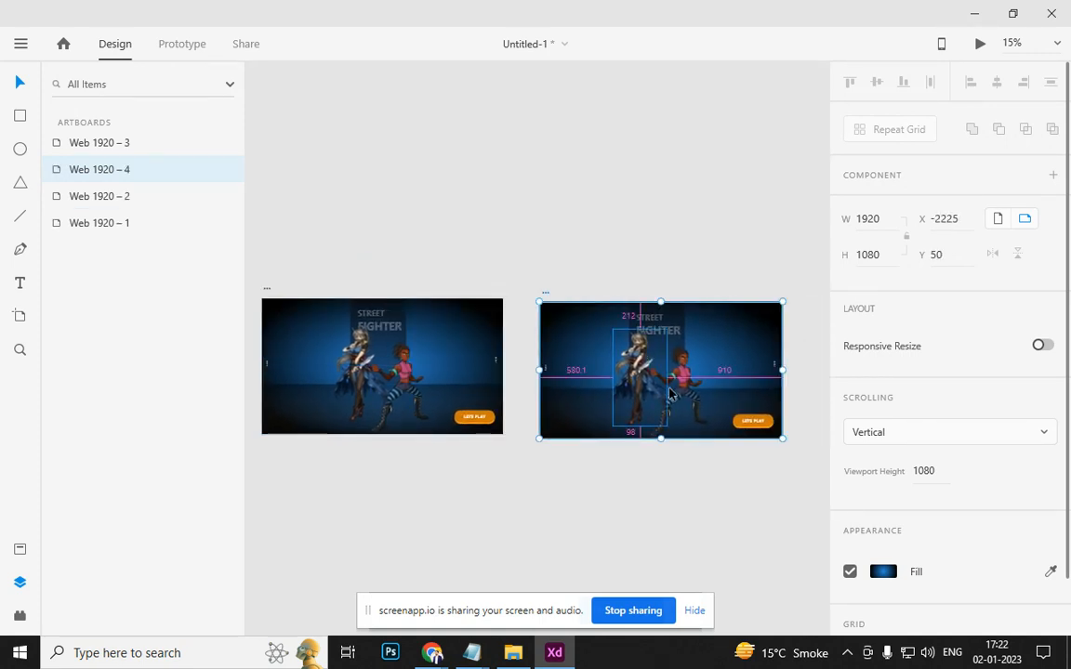
Delete both fighter images from the duplicated artboard Web 1920 – 4
{"action": "scroll", "coordinate": [693, 405], "scroll_direction": "up", "scroll_amount": 2}
{"action": "scroll", "coordinate": [693, 405], "scroll_direction": "up", "scroll_amount": 1}
{"action": "scroll", "coordinate": [604, 401], "scroll_direction": "down", "scroll_amount": 3}
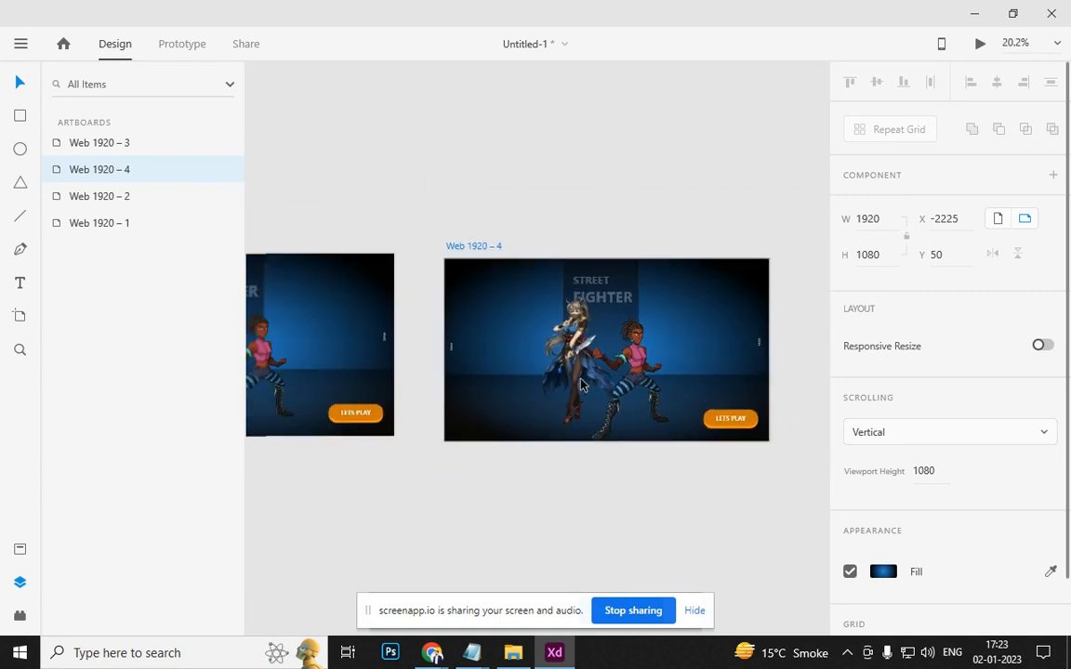
{"action": "left_click", "coordinate": [608, 407]}
{"action": "left_click", "coordinate": [604, 357]}
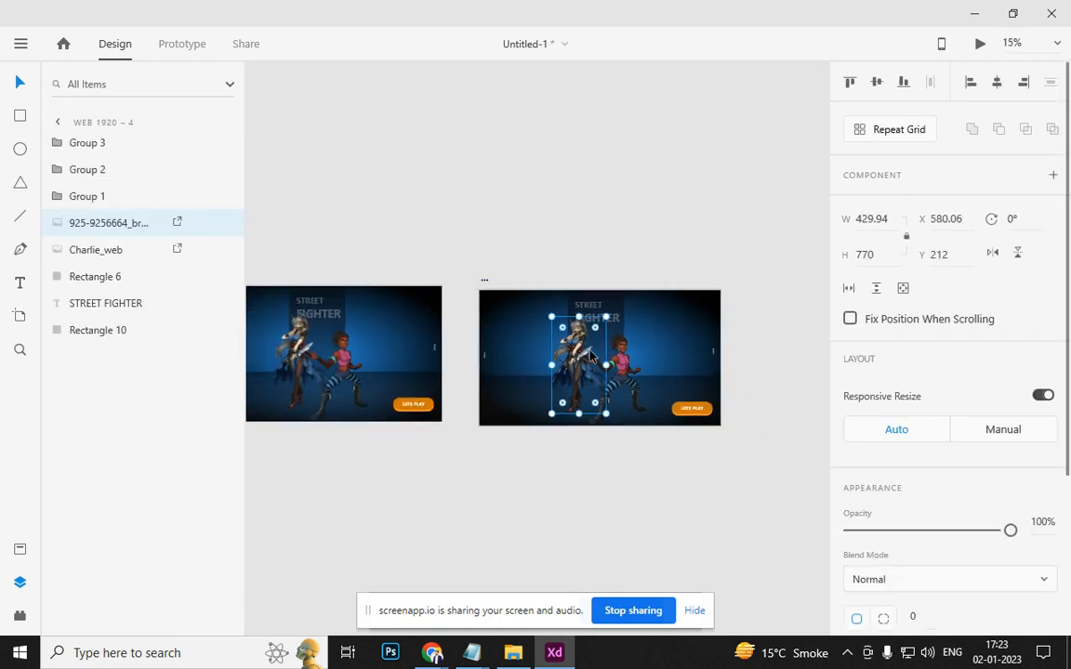
{"action": "key", "text": "Delete"}
{"action": "left_click", "coordinate": [603, 357]}
{"action": "key", "text": "Delete"}
Delete the STREET FIGHTER title, the rectangle behind it and the LETS PLAY button from artboard Web 1920 – 4
{"action": "left_click", "coordinate": [598, 316]}
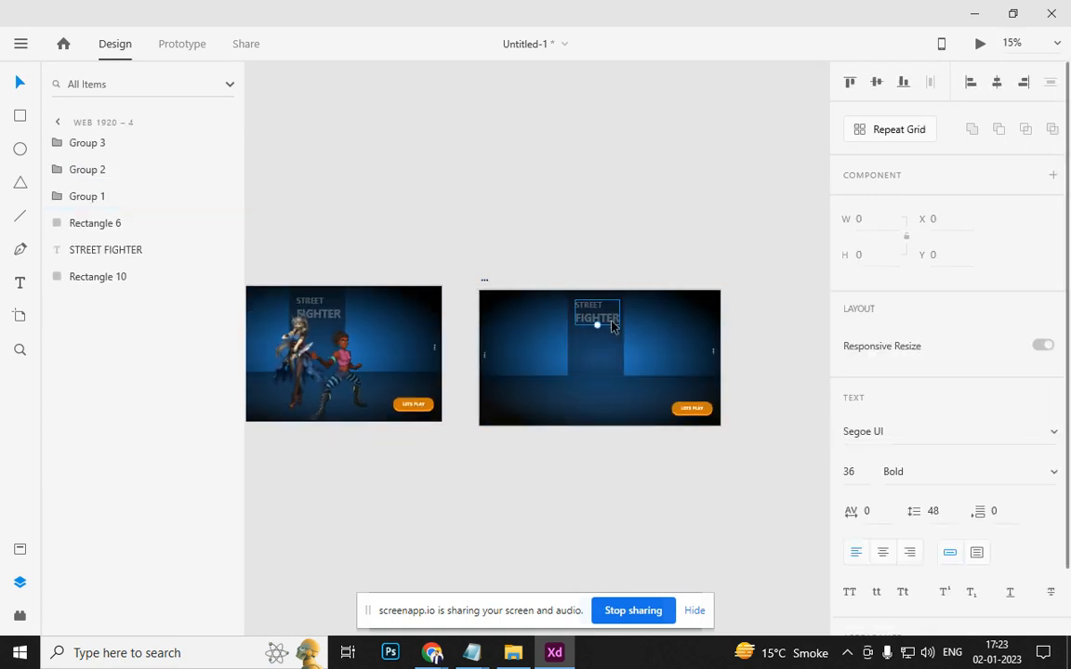
{"action": "key", "text": "Delete"}
{"action": "left_click", "coordinate": [612, 354]}
{"action": "key", "text": "Delete"}
{"action": "left_click", "coordinate": [692, 412]}
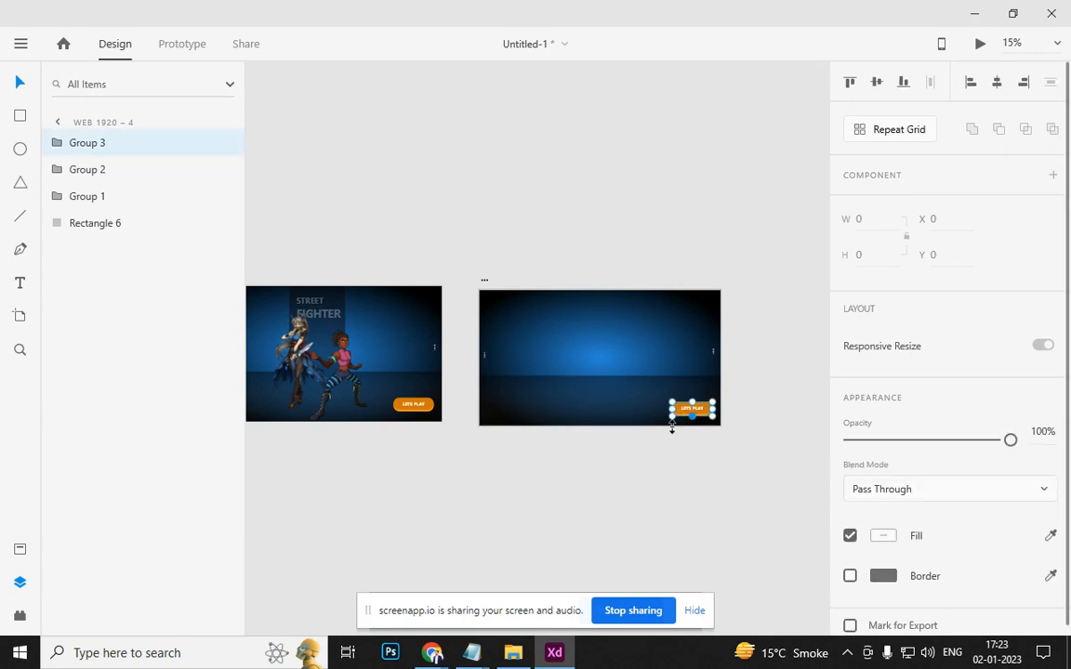
{"action": "key", "text": "Delete"}
{"action": "left_click", "coordinate": [626, 449]}
{"action": "left_click", "coordinate": [630, 389]}
{"action": "left_click", "coordinate": [639, 357]}
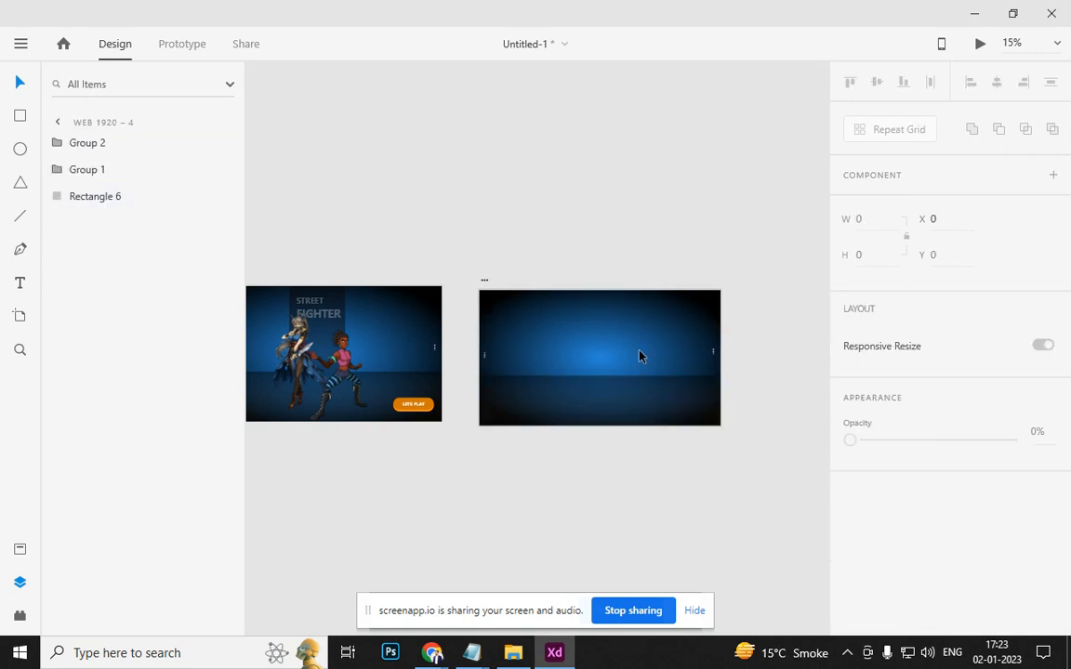
Change the blue stop of artboard Web 1920 – 4's radial gradient fill to black, #000000
{"action": "left_click", "coordinate": [485, 283]}
{"action": "scroll", "coordinate": [817, 414], "scroll_direction": "down", "scroll_amount": 2}
{"action": "left_click", "coordinate": [894, 511]}
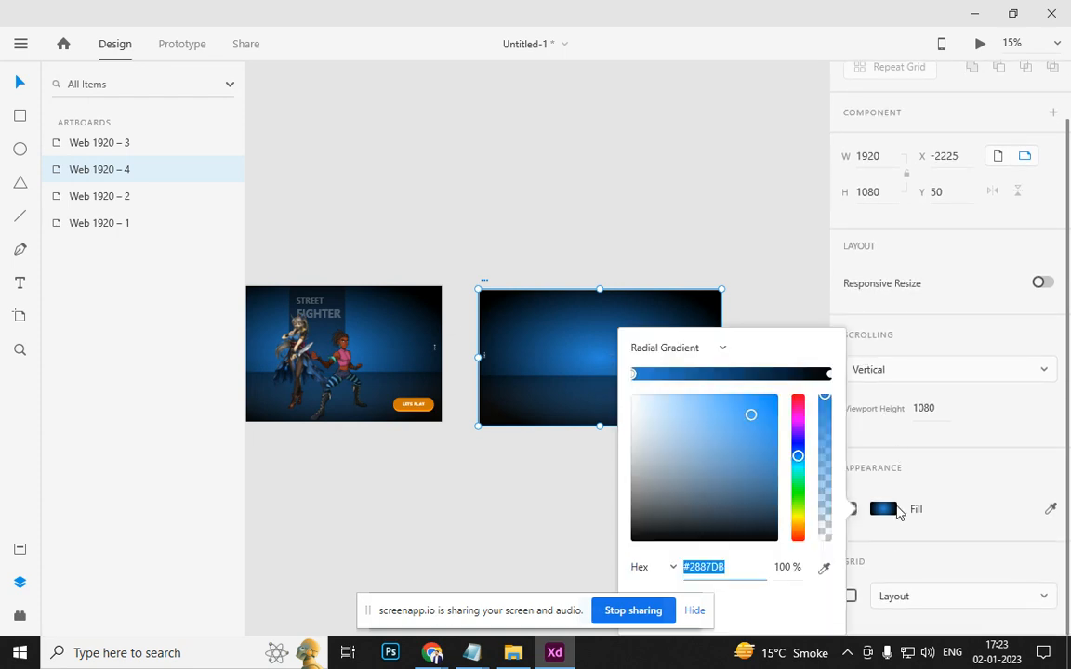
{"action": "left_click_drag", "start_coordinate": [770, 474], "coordinate": [764, 548]}
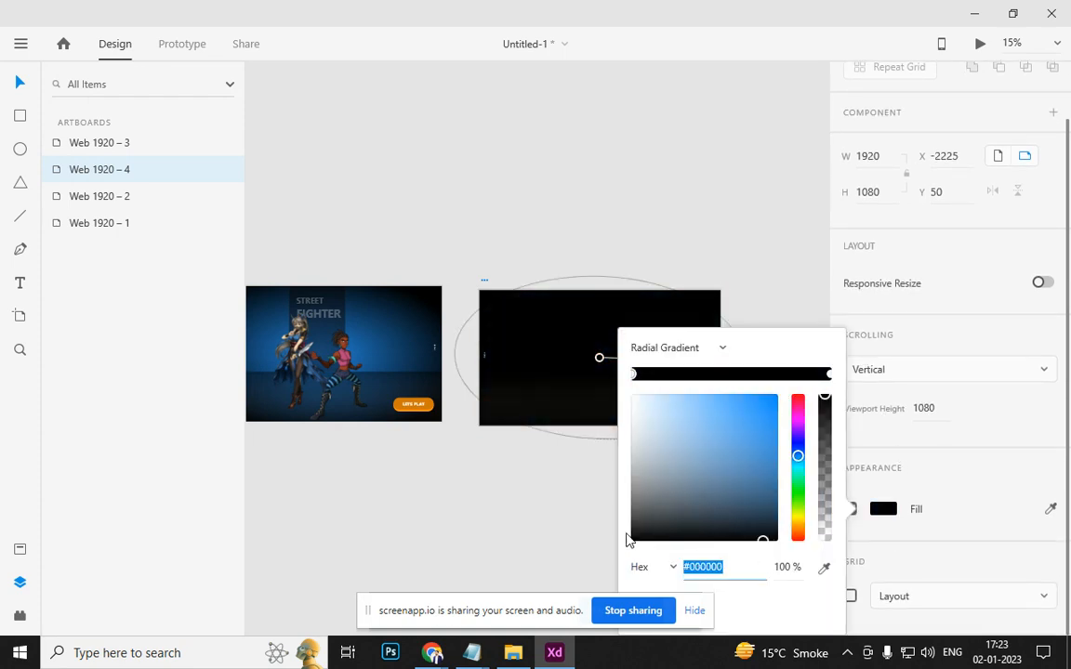
{"action": "left_click", "coordinate": [566, 523]}
Delete the semi-transparent floor rectangle across the lower part of artboard Web 1920 – 4
{"action": "scroll", "coordinate": [600, 353], "scroll_direction": "up", "scroll_amount": 3}
{"action": "left_click", "coordinate": [605, 450]}
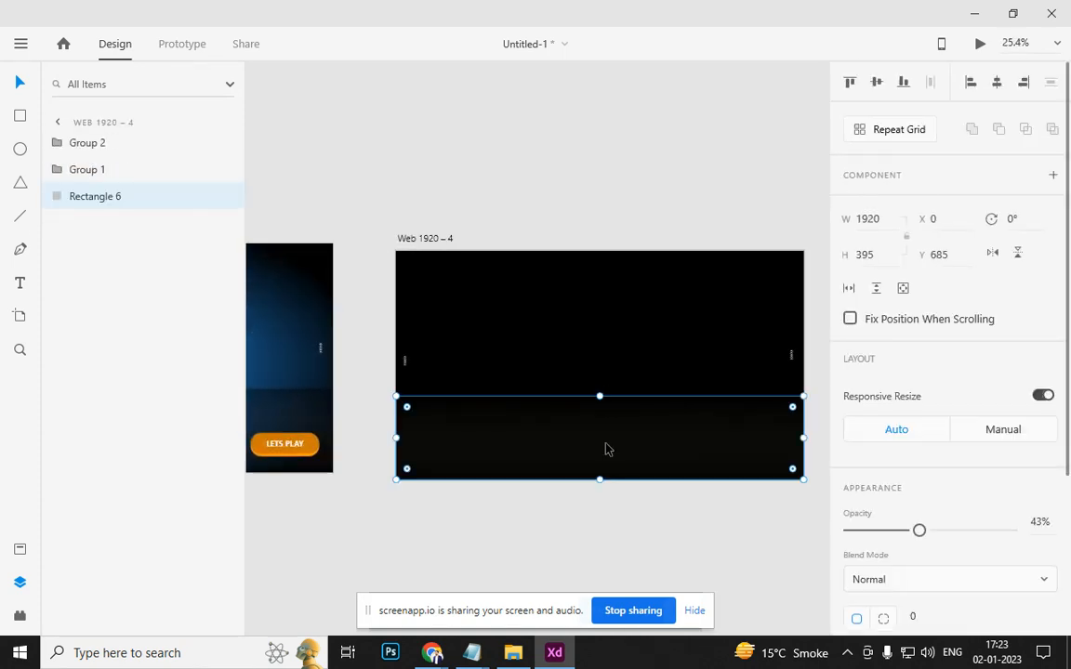
{"action": "key", "text": "Delete"}
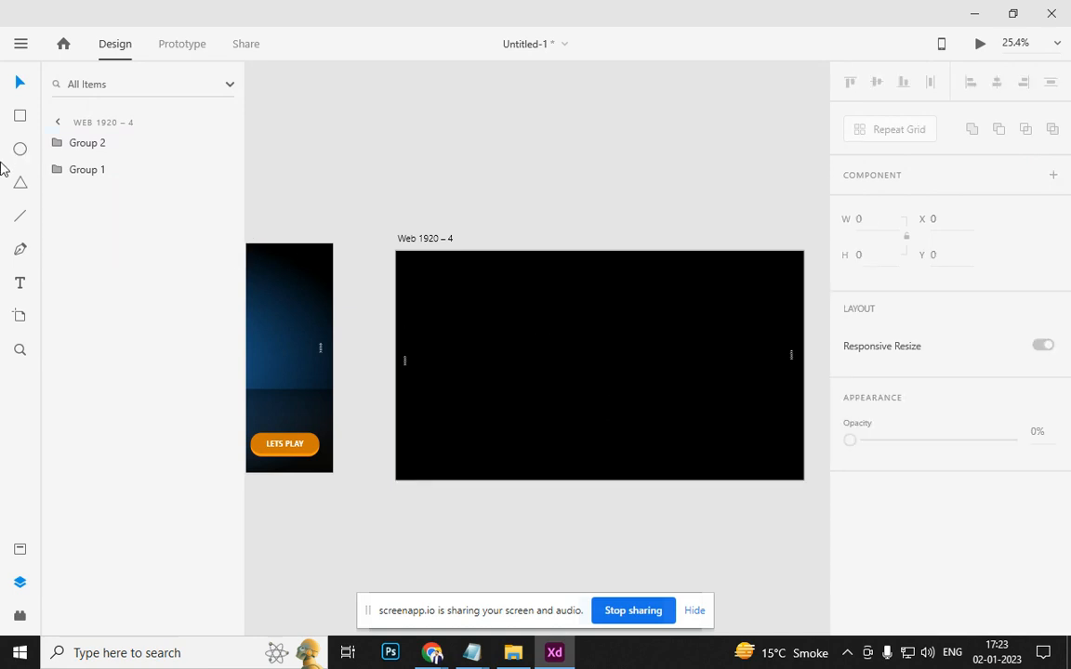
Add the text "4" near the middle of artboard Web 1920 – 4 and enlarge it to font size 220
{"action": "left_click", "coordinate": [21, 285]}
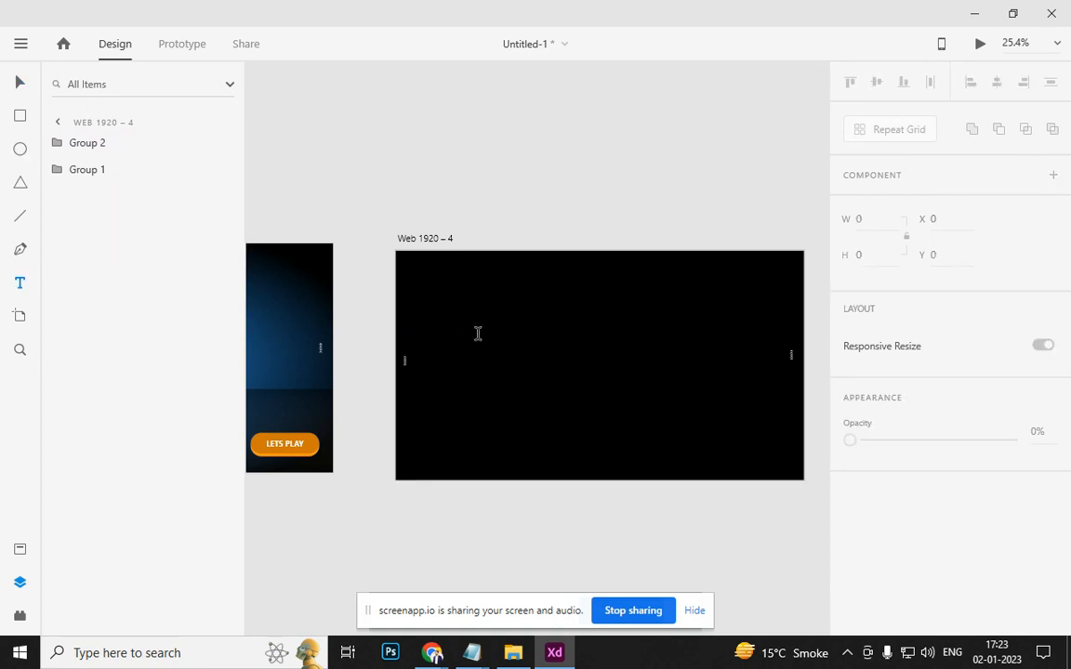
{"action": "left_click", "coordinate": [608, 350]}
{"action": "type", "text": "4"}
{"action": "key", "text": "Escape"}
{"action": "key", "text": "ctrl+shift+period"}
{"action": "key", "text": "ctrl+shift+period"}
{"action": "key", "text": "ctrl+shift+period"}
{"action": "key", "text": "ctrl+shift+period"}
{"action": "key", "text": "ctrl+shift+period"}
{"action": "key", "text": "ctrl+shift+period"}
{"action": "key", "text": "ctrl+shift+period"}
{"action": "key", "text": "ctrl+shift+period"}
{"action": "key", "text": "ctrl+shift+period"}
{"action": "key", "text": "ctrl+shift+period"}
{"action": "key", "text": "ctrl+shift+period"}
{"action": "key", "text": "ctrl+shift+period"}
{"action": "key", "text": "ctrl+shift+period"}
{"action": "key", "text": "ctrl+shift+period"}
{"action": "key", "text": "ctrl+shift+period"}
{"action": "key", "text": "ctrl+shift+period"}
{"action": "key", "text": "ctrl+shift+period"}
{"action": "key", "text": "ctrl+shift+period"}
{"action": "key", "text": "ctrl+shift+period"}
{"action": "key", "text": "ctrl+shift+period"}
{"action": "key", "text": "ctrl+shift+period"}
{"action": "key", "text": "ctrl+shift+period"}
{"action": "key", "text": "ctrl+shift+period"}
{"action": "key", "text": "ctrl+shift+period"}
{"action": "key", "text": "ctrl+shift+period"}
{"action": "key", "text": "ctrl+shift+period"}
{"action": "key", "text": "ctrl+shift+period"}
{"action": "key", "text": "ctrl+shift+period"}
{"action": "key", "text": "ctrl+shift+period"}
{"action": "key", "text": "ctrl+shift+period"}
{"action": "key", "text": "ctrl+shift+period"}
{"action": "key", "text": "ctrl+shift+period"}
{"action": "key", "text": "ctrl+shift+period"}
{"action": "key", "text": "ctrl+shift+period"}
{"action": "key", "text": "ctrl+shift+period"}
{"action": "key", "text": "ctrl+shift+period"}
{"action": "key", "text": "ctrl+shift+period"}
{"action": "key", "text": "ctrl+shift+period"}
{"action": "key", "text": "ctrl+shift+period"}
{"action": "key", "text": "ctrl+shift+period"}
{"action": "key", "text": "ctrl+shift+period"}
{"action": "key", "text": "ctrl+shift+period"}
{"action": "key", "text": "ctrl+shift+period"}
{"action": "key", "text": "ctrl+shift+period"}
{"action": "key", "text": "ctrl+shift+period"}
{"action": "key", "text": "ctrl+shift+period"}
{"action": "key", "text": "ctrl+shift+period"}
{"action": "key", "text": "ctrl+shift+period"}
{"action": "key", "text": "ctrl+shift+period"}
{"action": "key", "text": "ctrl+shift+period"}
{"action": "key", "text": "ctrl+shift+period"}
{"action": "key", "text": "ctrl+shift+period"}
{"action": "key", "text": "ctrl+shift+period"}
{"action": "key", "text": "ctrl+shift+period"}
{"action": "key", "text": "ctrl+shift+period"}
{"action": "key", "text": "ctrl+shift+period"}
{"action": "key", "text": "ctrl+shift+period"}
{"action": "key", "text": "ctrl+shift+period"}
{"action": "key", "text": "ctrl+shift+period"}
{"action": "key", "text": "ctrl+shift+period"}
{"action": "key", "text": "ctrl+shift+period"}
{"action": "key", "text": "ctrl+shift+period"}
{"action": "key", "text": "ctrl+shift+period"}
{"action": "key", "text": "ctrl+shift+period"}
{"action": "key", "text": "ctrl+shift+period"}
{"action": "key", "text": "ctrl+shift+period"}
{"action": "key", "text": "ctrl+shift+period"}
{"action": "key", "text": "ctrl+shift+period"}
{"action": "key", "text": "ctrl+shift+period"}
{"action": "key", "text": "ctrl+shift+period"}
{"action": "key", "text": "ctrl+shift+period"}
{"action": "key", "text": "ctrl+shift+period"}
{"action": "key", "text": "ctrl+shift+period"}
{"action": "key", "text": "ctrl+shift+period"}
{"action": "key", "text": "ctrl+shift+period"}
{"action": "key", "text": "ctrl+shift+period"}
{"action": "key", "text": "ctrl+shift+period"}
{"action": "key", "text": "ctrl+shift+period"}
{"action": "key", "text": "ctrl+shift+period"}
{"action": "key", "text": "ctrl+shift+period"}
{"action": "key", "text": "ctrl+shift+period"}
{"action": "key", "text": "ctrl+shift+period"}
{"action": "key", "text": "ctrl+shift+period"}
{"action": "key", "text": "ctrl+shift+period"}
{"action": "key", "text": "ctrl+shift+period"}
{"action": "key", "text": "ctrl+shift+period"}
{"action": "key", "text": "ctrl+shift+period"}
{"action": "key", "text": "ctrl+shift+period"}
{"action": "key", "text": "ctrl+shift+period"}
{"action": "key", "text": "ctrl+shift+period"}
{"action": "key", "text": "ctrl+shift+period"}
{"action": "key", "text": "ctrl+shift+period"}
{"action": "key", "text": "ctrl+shift+period"}
{"action": "key", "text": "ctrl+shift+period"}
{"action": "key", "text": "ctrl+shift+period"}
{"action": "key", "text": "ctrl+shift+period"}
{"action": "key", "text": "ctrl+shift+period"}
{"action": "key", "text": "ctrl+shift+period"}
{"action": "key", "text": "ctrl+shift+period"}
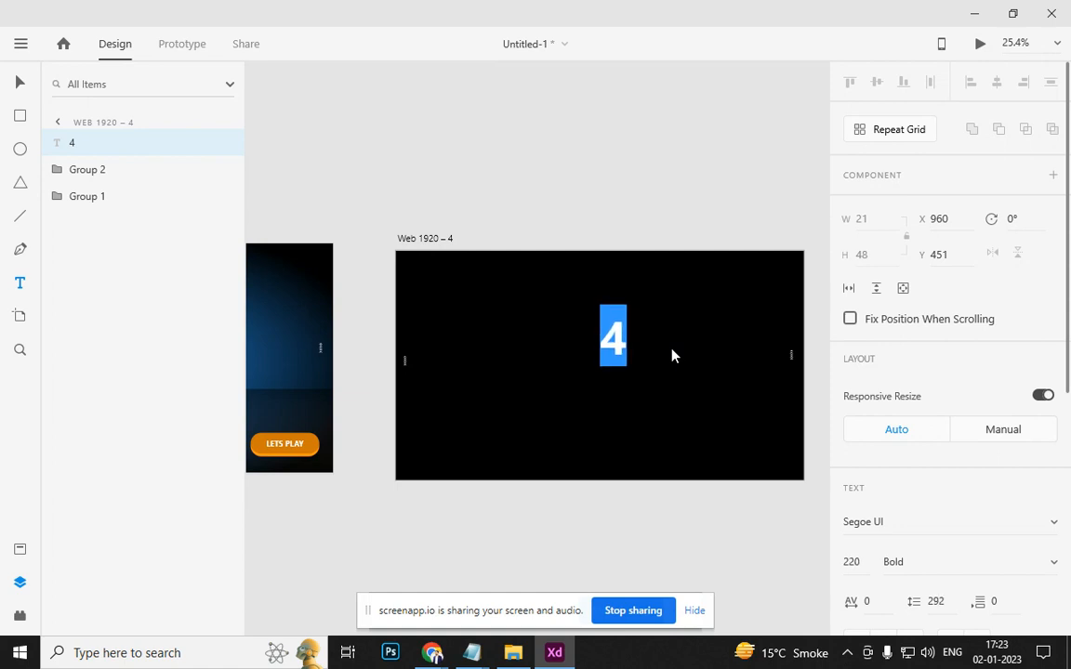
Move the number 4 to the center of artboard Web 1920 – 4
{"action": "key", "text": "Escape"}
{"action": "left_click_drag", "start_coordinate": [626, 354], "coordinate": [611, 373]}
{"action": "left_click", "coordinate": [688, 377]}
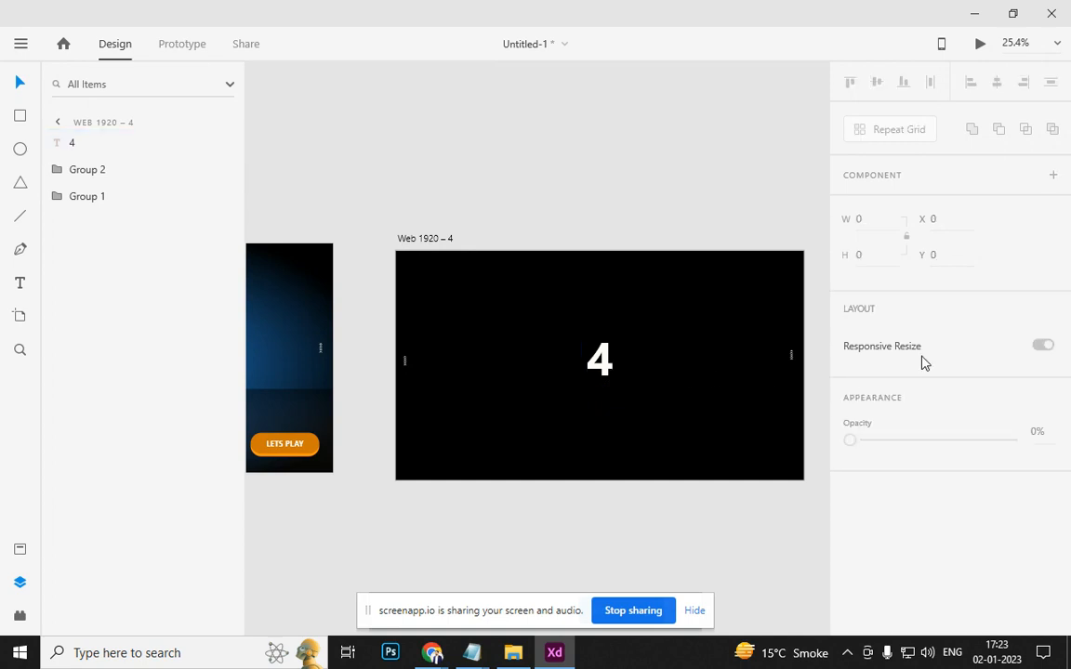
Create three copies of the black number artboard Web 1920 – 4, stacked in a column beneath it
{"action": "scroll", "coordinate": [600, 262], "scroll_direction": "down", "scroll_amount": 3}
{"action": "scroll", "coordinate": [641, 265], "scroll_direction": "right", "scroll_amount": 5}
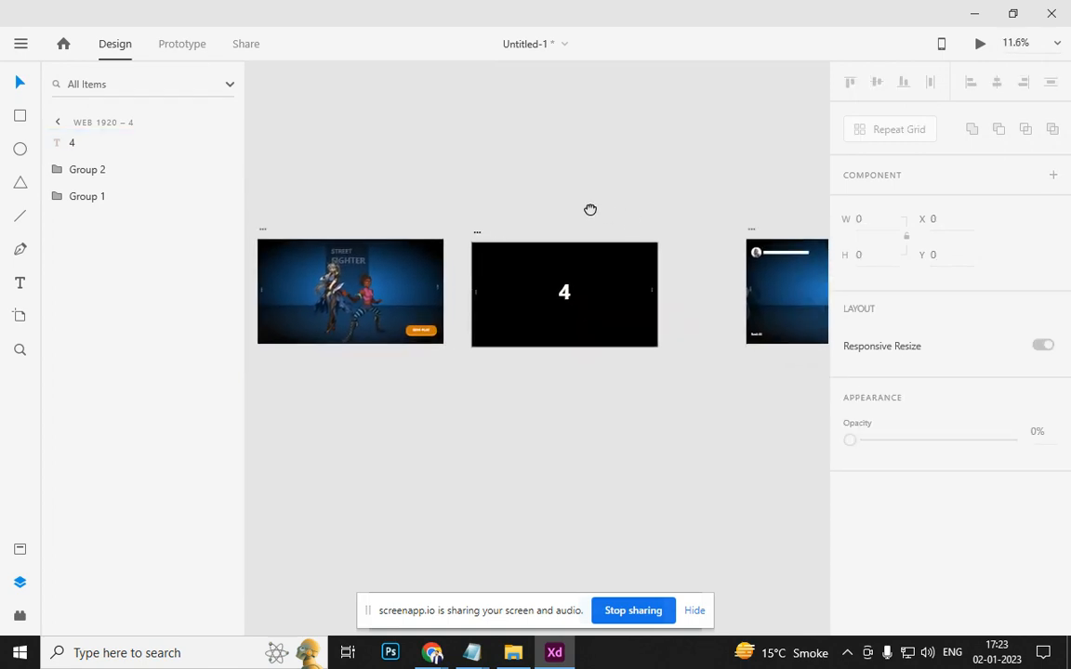
{"action": "scroll", "coordinate": [537, 214], "scroll_direction": "down", "scroll_amount": 2}
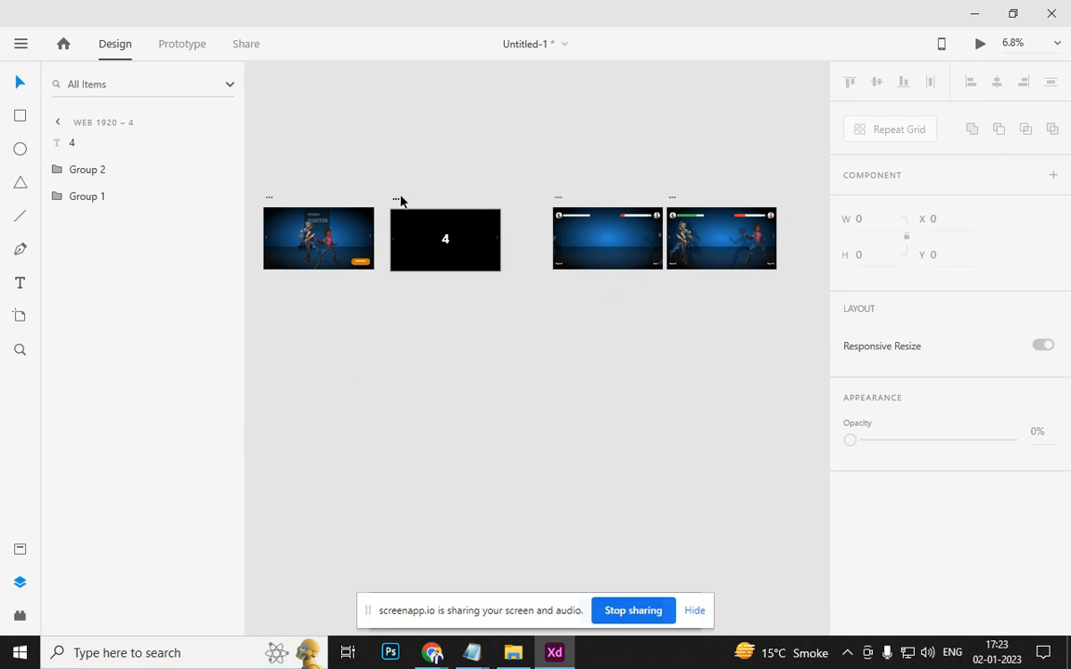
{"action": "left_click_drag", "start_coordinate": [400, 201], "coordinate": [398, 357]}
{"action": "left_click", "coordinate": [398, 363]}
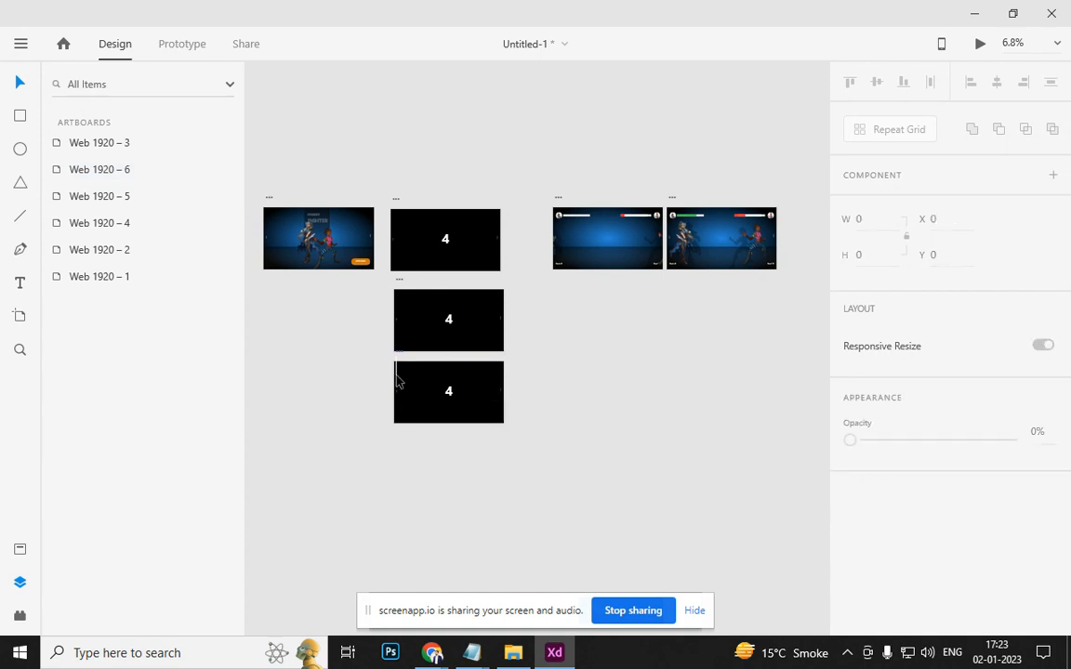
{"action": "left_click", "coordinate": [406, 370]}
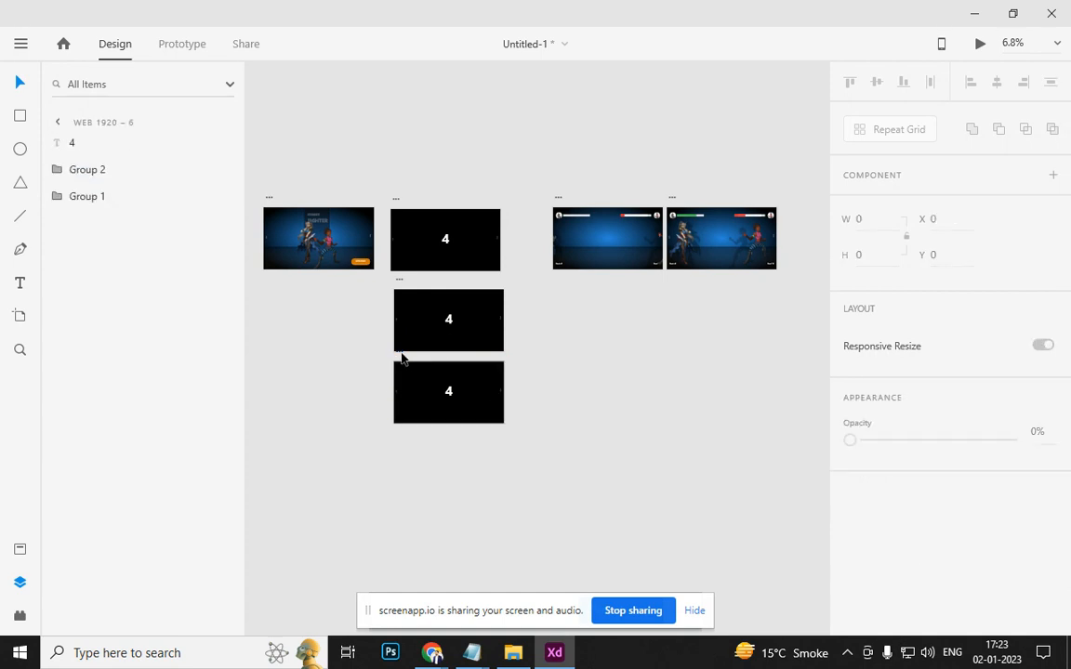
{"action": "left_click_drag", "start_coordinate": [401, 356], "coordinate": [403, 437]}
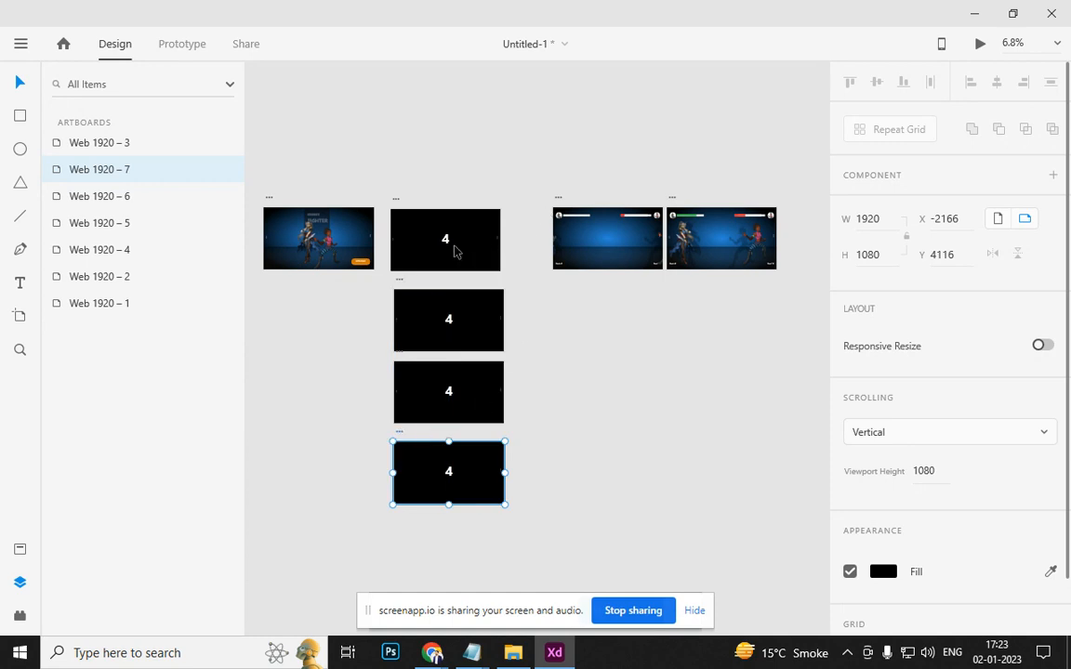
Change the number on black artboard Web 1920 – 5 to 3
{"action": "scroll", "coordinate": [459, 321], "scroll_direction": "up", "scroll_amount": 5}
{"action": "left_click", "coordinate": [444, 330]}
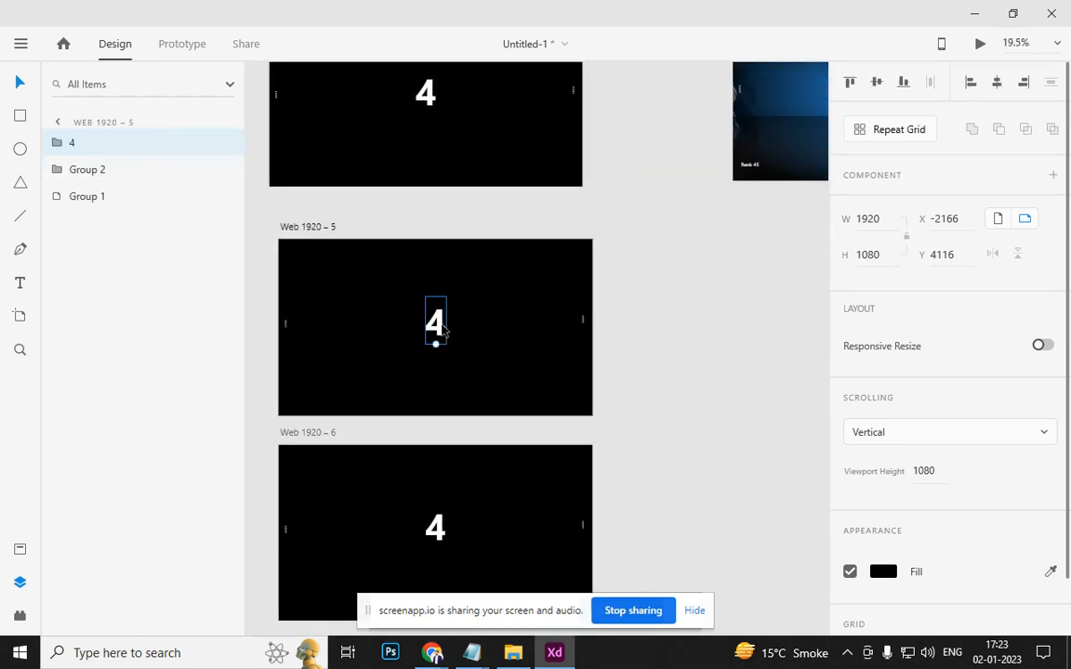
{"action": "double_click", "coordinate": [444, 328]}
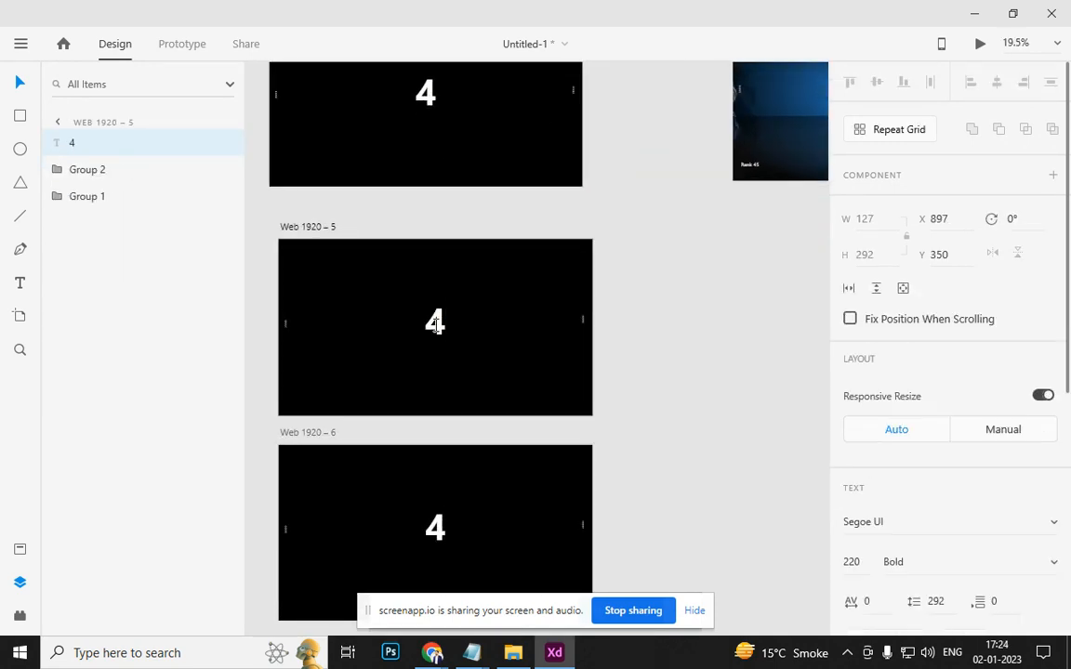
{"action": "double_click", "coordinate": [435, 325]}
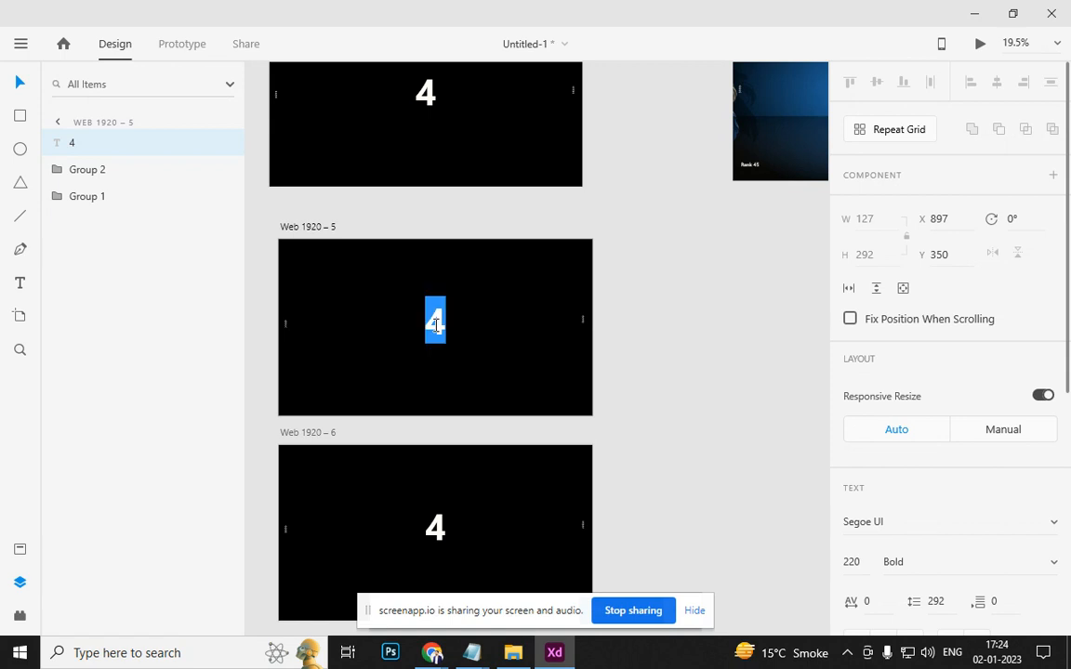
{"action": "type", "text": "3"}
{"action": "key", "text": "Escape"}
Change the number on black artboard Web 1920 – 6 to 2
{"action": "double_click", "coordinate": [437, 530]}
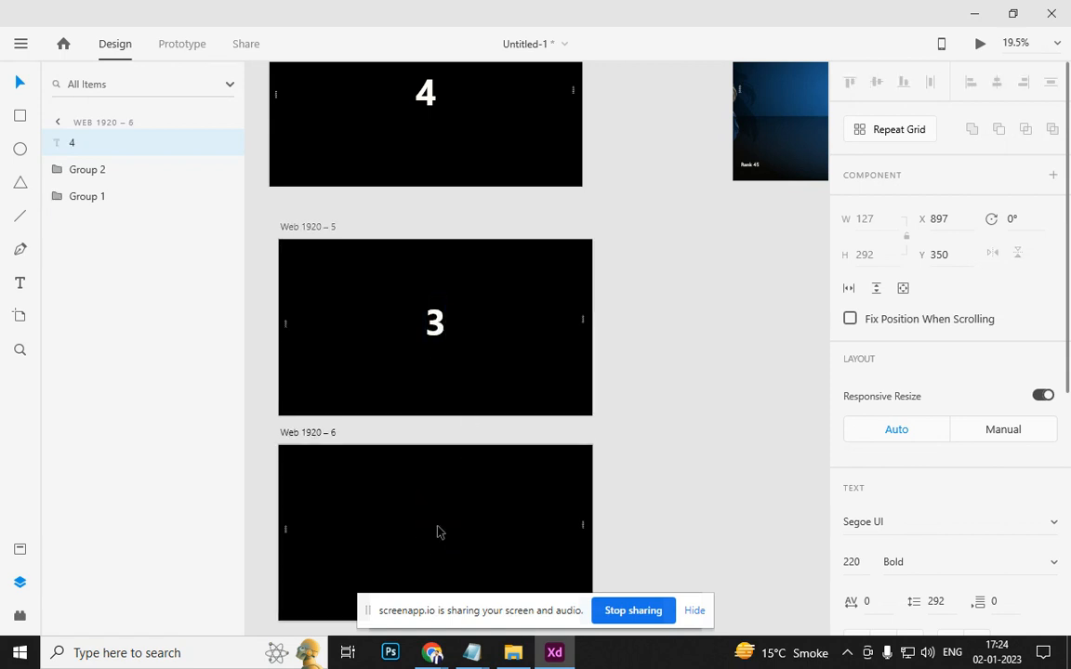
{"action": "double_click", "coordinate": [437, 530]}
{"action": "type", "text": "3"}
{"action": "key", "text": "BackSpace"}
{"action": "type", "text": "2"}
{"action": "key", "text": "Escape"}
Change the number on the lowest black artboard, Web 1920 – 7, to 1
{"action": "scroll", "coordinate": [648, 432], "scroll_direction": "down", "scroll_amount": 3}
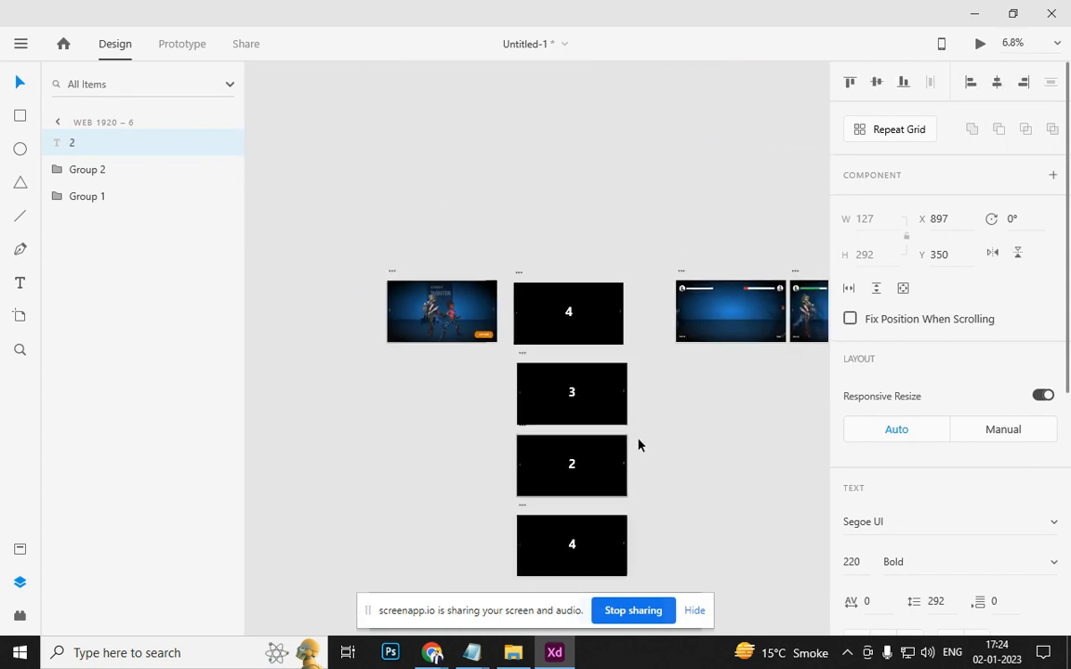
{"action": "double_click", "coordinate": [573, 547]}
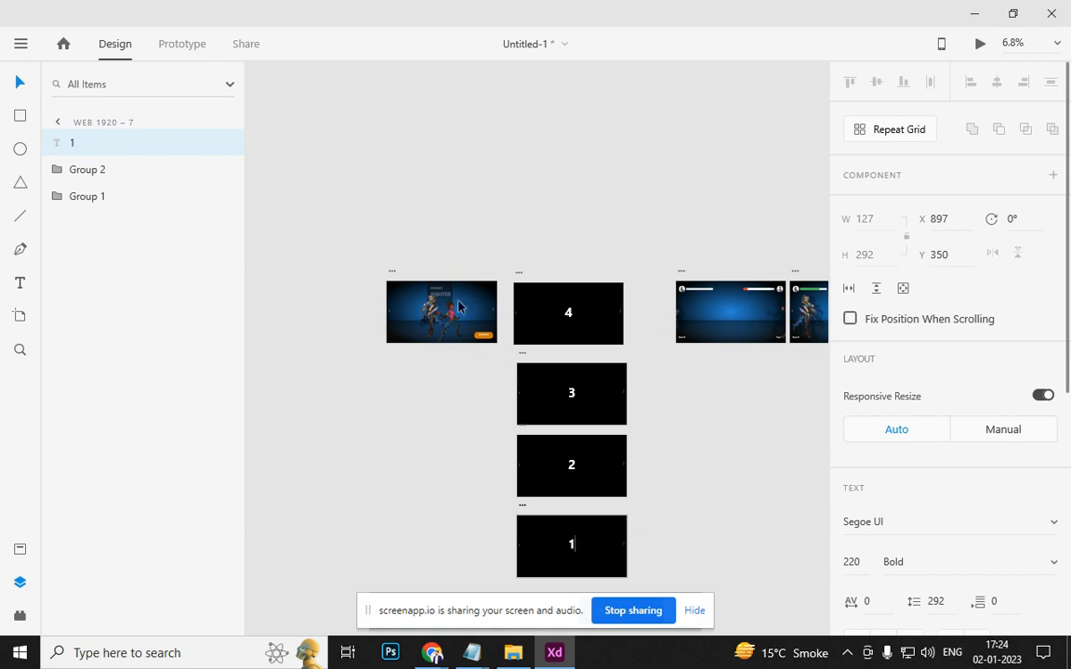
{"action": "left_click", "coordinate": [456, 405]}
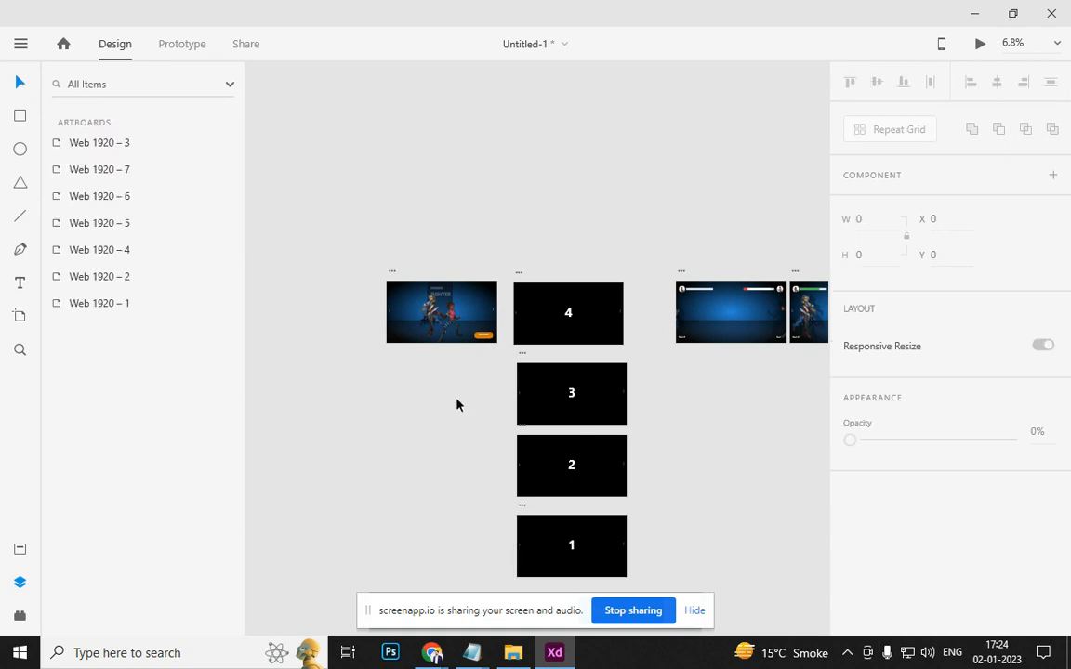
Link the LETS PLAY button on artboard Web 1920 – 2 to Web 1920 – 4 with a tap-triggered Dissolve transition
{"action": "left_click", "coordinate": [393, 274]}
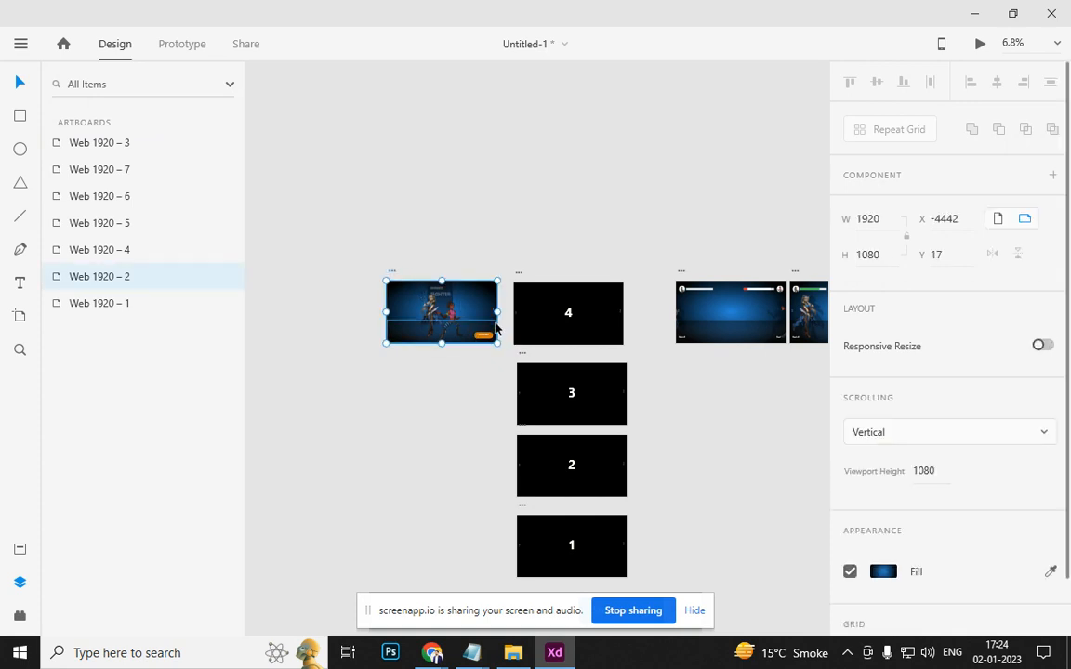
{"action": "left_click", "coordinate": [194, 47]}
{"action": "left_click_drag", "start_coordinate": [671, 319], "coordinate": [516, 322]}
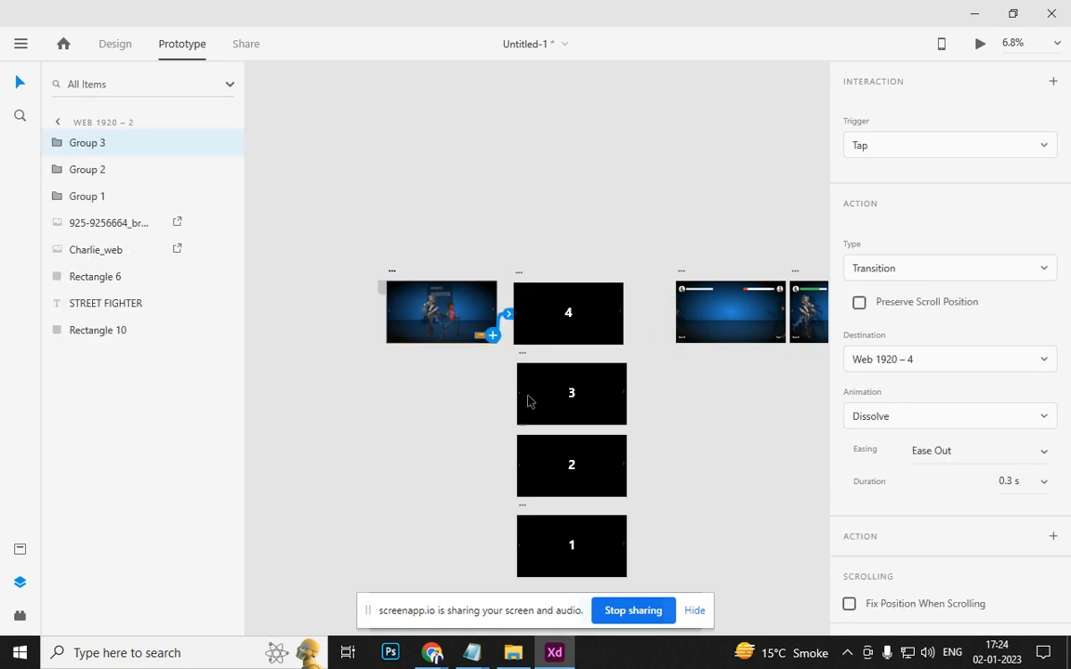
Link artboard Web 1920 – 4 to Web 1920 – 5 with a timed Auto-Animate and set its duration to 1 s
{"action": "left_click", "coordinate": [521, 275]}
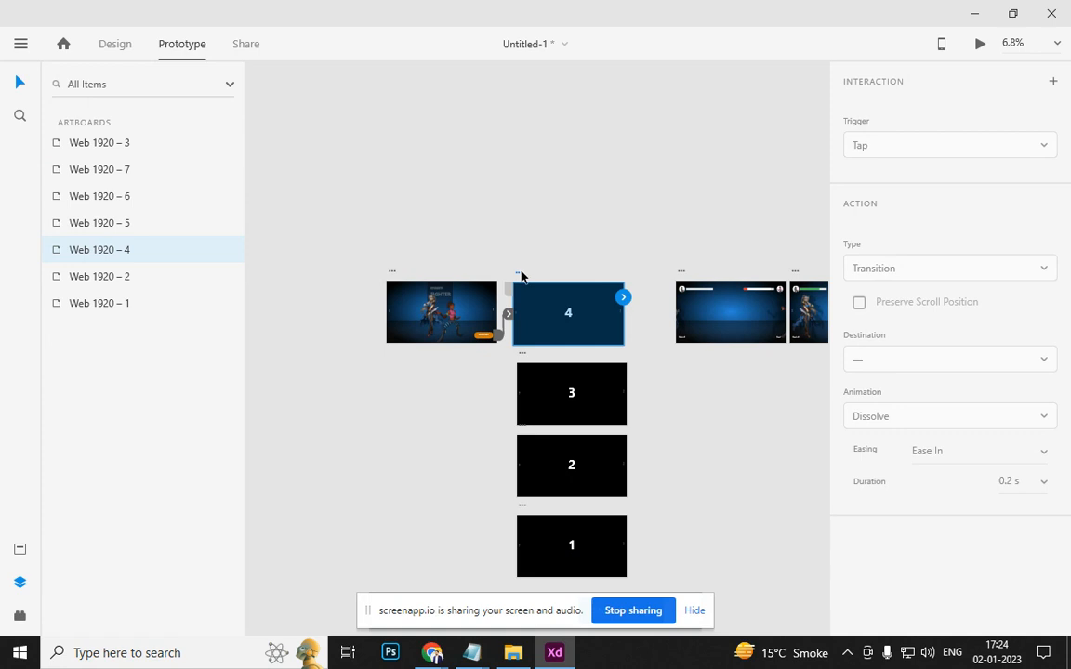
{"action": "scroll", "coordinate": [566, 325], "scroll_direction": "up", "scroll_amount": 3}
{"action": "left_click_drag", "start_coordinate": [661, 294], "coordinate": [606, 453]}
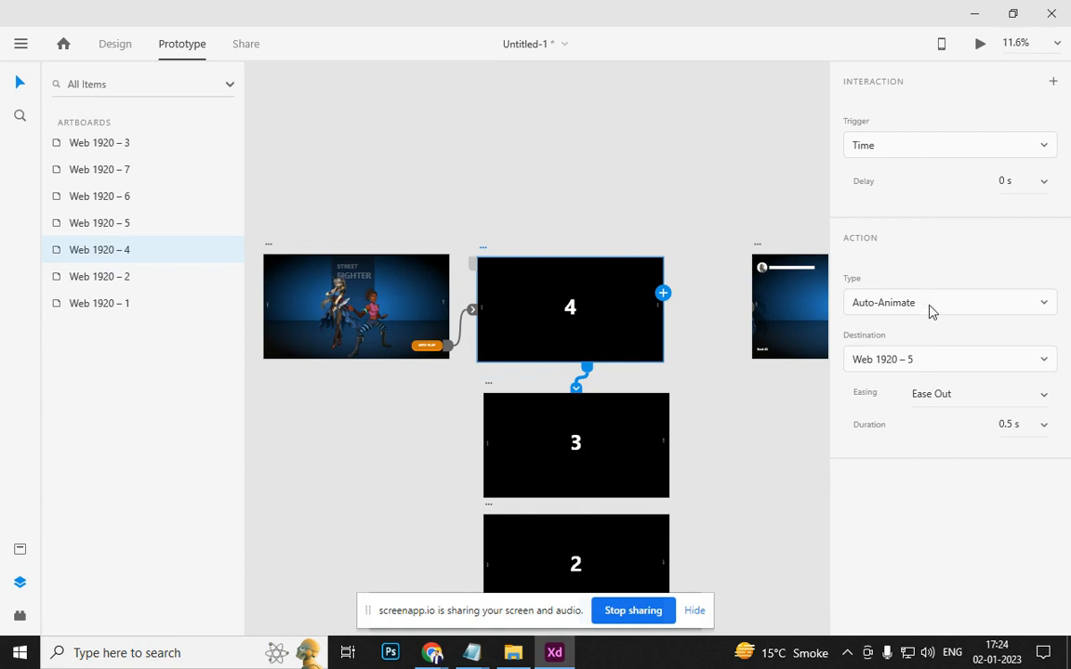
{"action": "left_click", "coordinate": [1013, 426]}
{"action": "type", "text": "1"}
Link artboard Web 1920 – 5 to Web 1920 – 6 and Web 1920 – 6 to Web 1920 – 7 with timed 1 s Auto-Animate
{"action": "scroll", "coordinate": [609, 414], "scroll_direction": "down", "scroll_amount": 2}
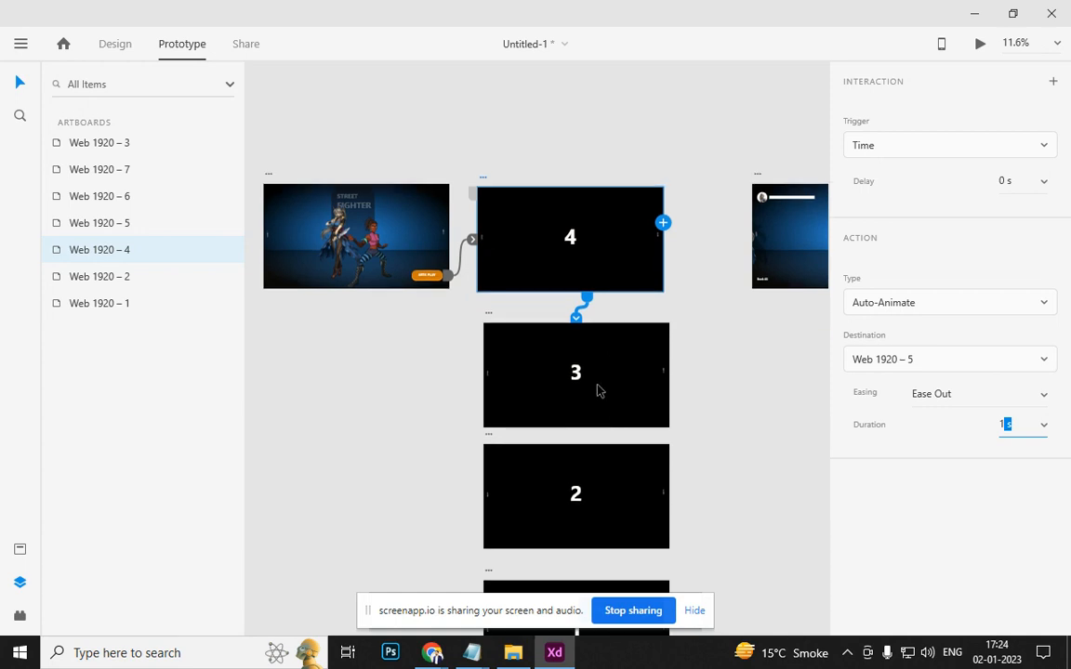
{"action": "left_click", "coordinate": [630, 381]}
{"action": "left_click_drag", "start_coordinate": [670, 359], "coordinate": [625, 454]}
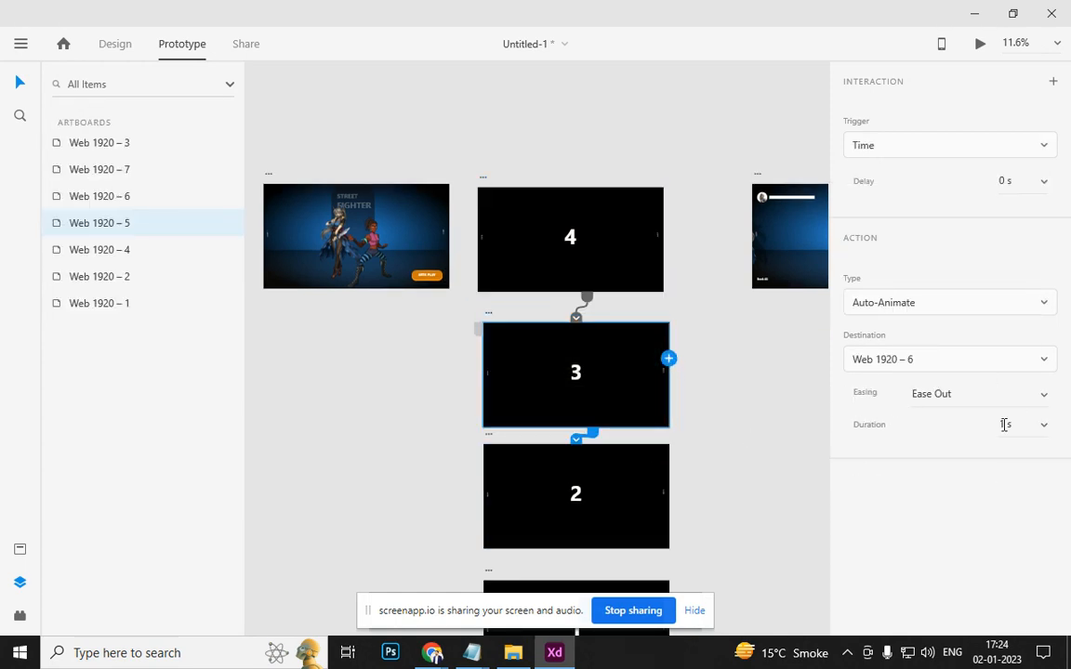
{"action": "scroll", "coordinate": [641, 399], "scroll_direction": "down", "scroll_amount": 2}
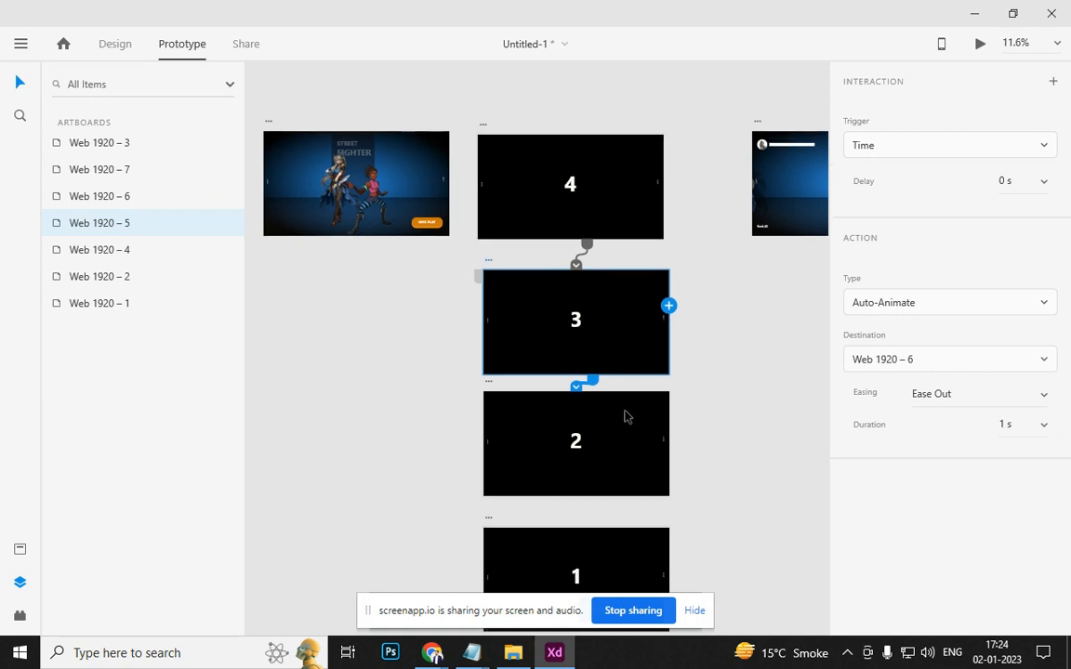
{"action": "left_click", "coordinate": [624, 407]}
{"action": "left_click_drag", "start_coordinate": [666, 449], "coordinate": [637, 533]}
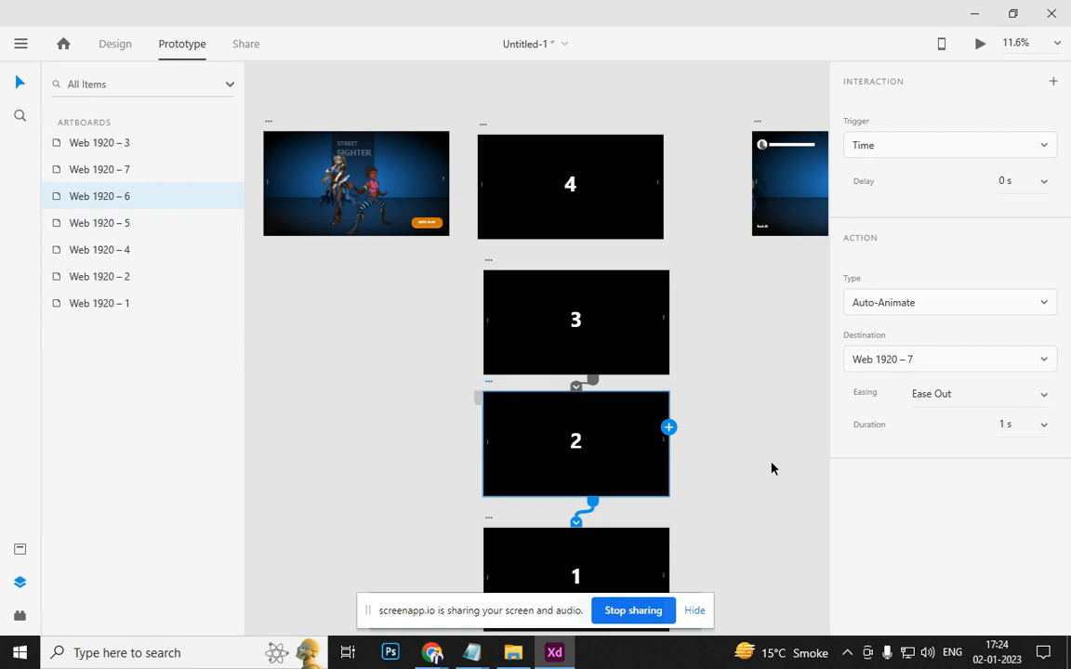
Link artboard Web 1920 – 7 to the empty fight artboard Web 1920 – 1 with a timed 1 s Auto-Animate
{"action": "scroll", "coordinate": [682, 476], "scroll_direction": "down", "scroll_amount": 2}
{"action": "left_click", "coordinate": [667, 491]}
{"action": "left_click_drag", "start_coordinate": [669, 493], "coordinate": [754, 128]}
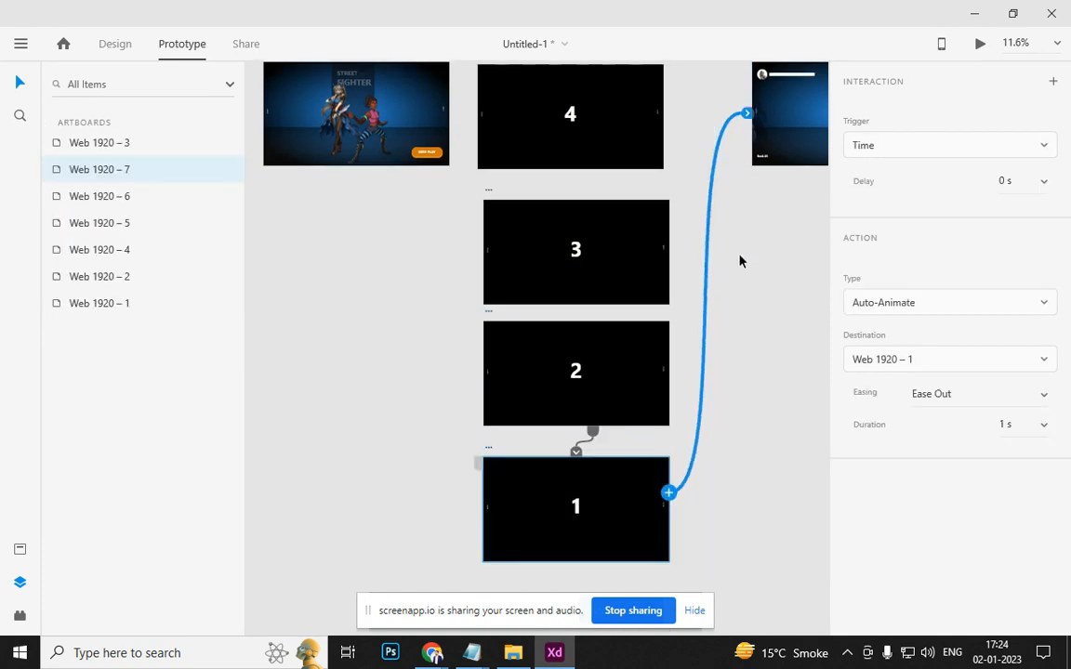
Check the interaction settings that lead from artboard Web 1920 – 1 to Web 1920 – 3
{"action": "scroll", "coordinate": [739, 285], "scroll_direction": "down", "scroll_amount": 5}
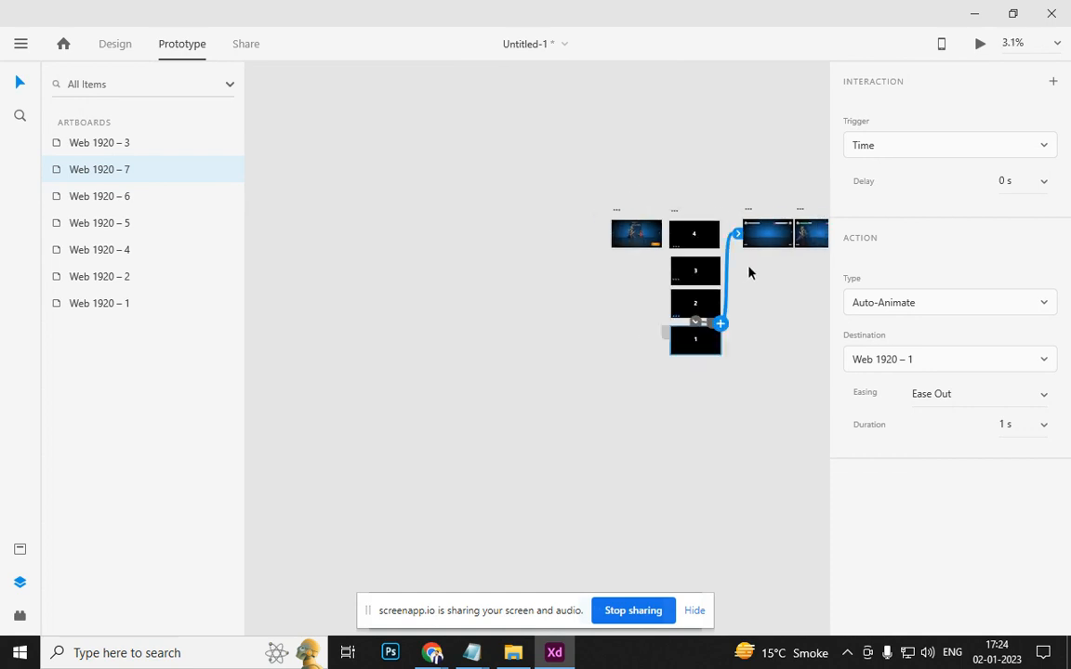
{"action": "left_click_drag", "start_coordinate": [730, 267], "coordinate": [444, 312]}
{"action": "scroll", "coordinate": [391, 250], "scroll_direction": "up", "scroll_amount": 5}
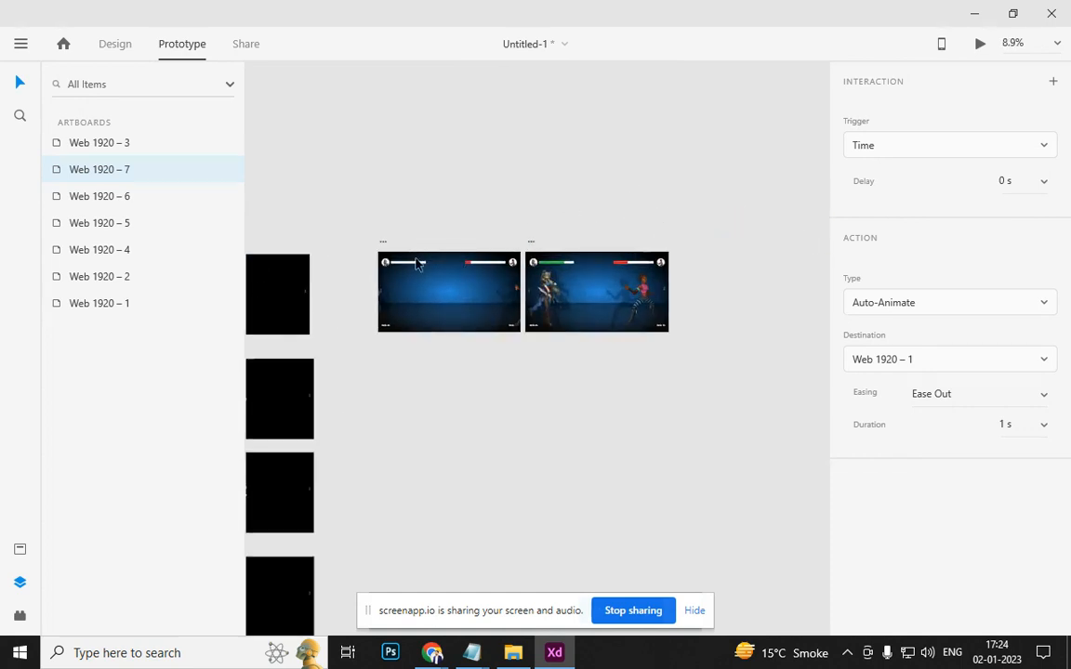
{"action": "left_click", "coordinate": [389, 253]}
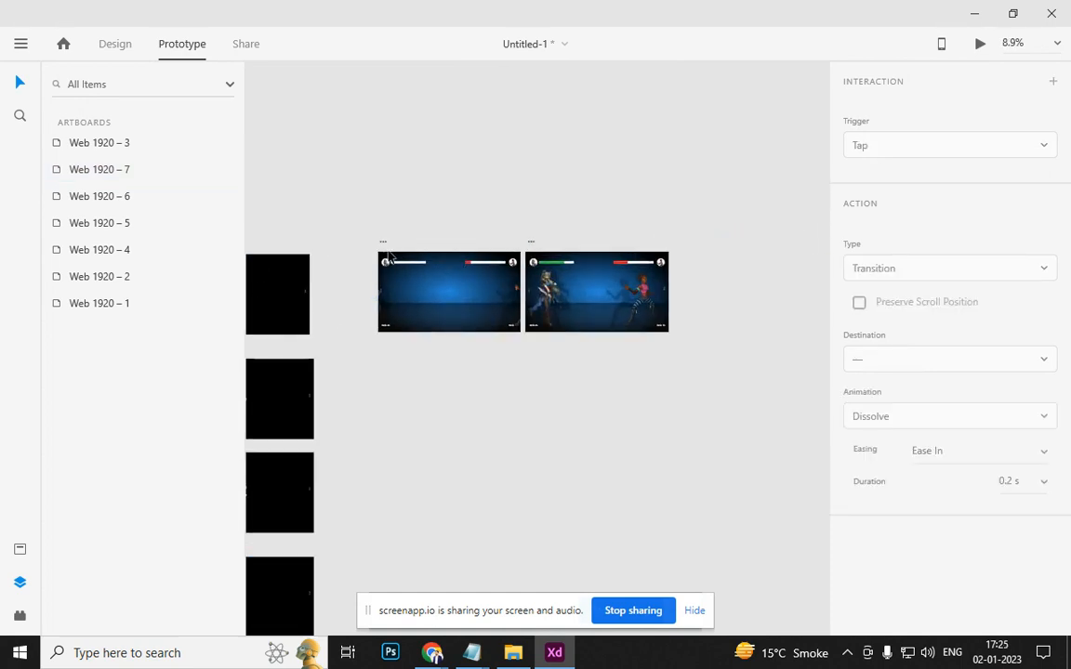
{"action": "left_click", "coordinate": [386, 250]}
{"action": "scroll", "coordinate": [445, 272], "scroll_direction": "up", "scroll_amount": 5}
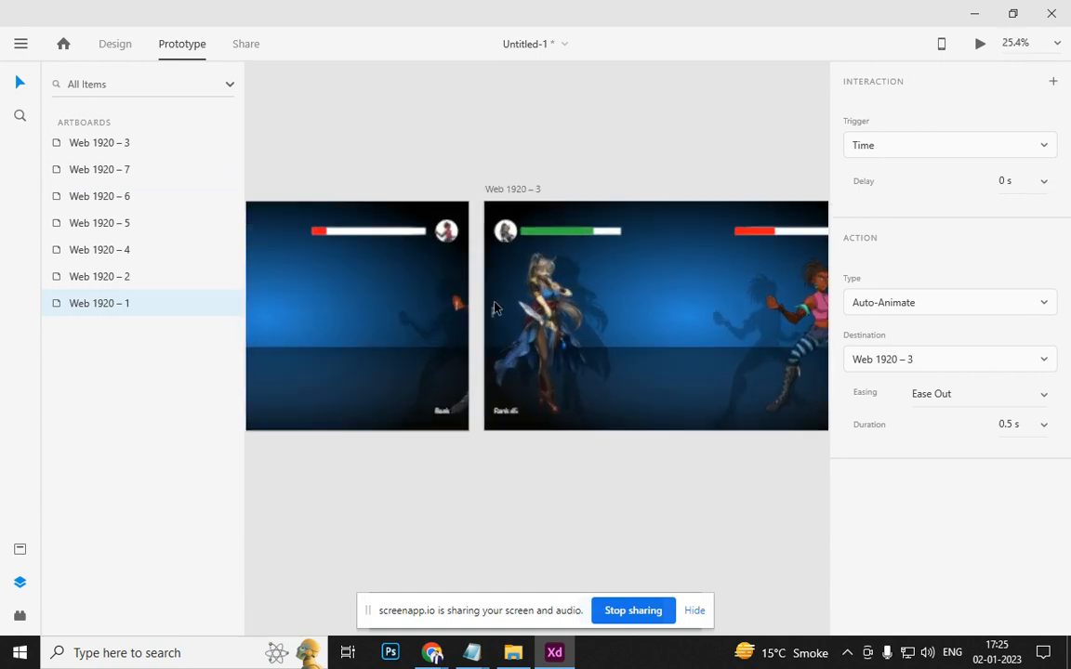
Preview the prototype from artboard Web 1920 – 2, start it with LETS PLAY, view the fight screen maximized and close the preview
{"action": "scroll", "coordinate": [487, 323], "scroll_direction": "down", "scroll_amount": 10}
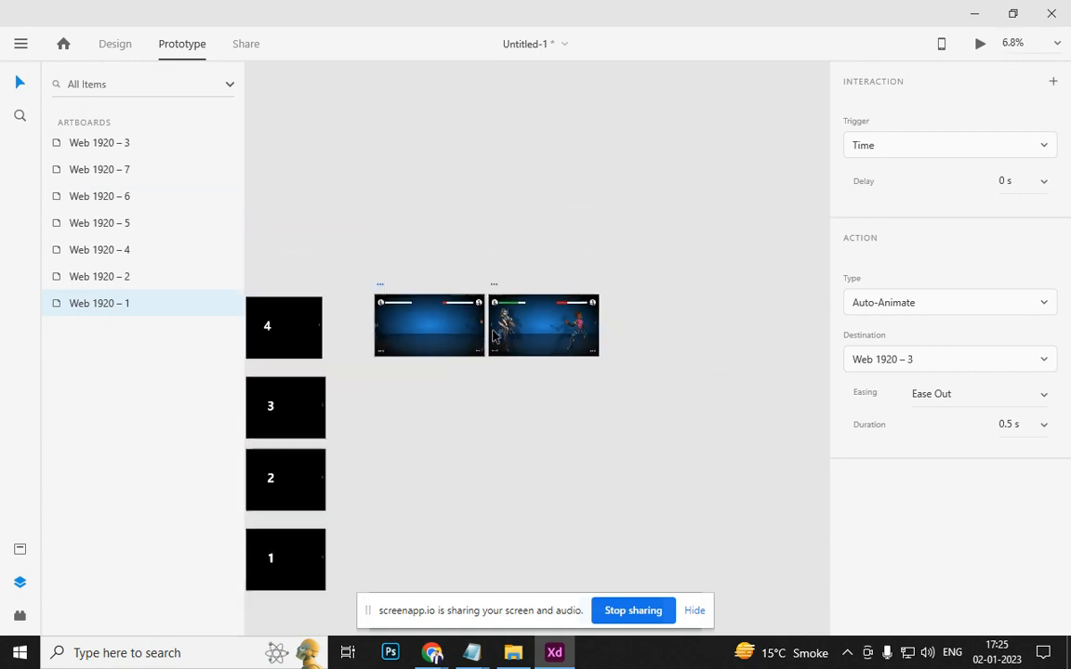
{"action": "left_click", "coordinate": [351, 312]}
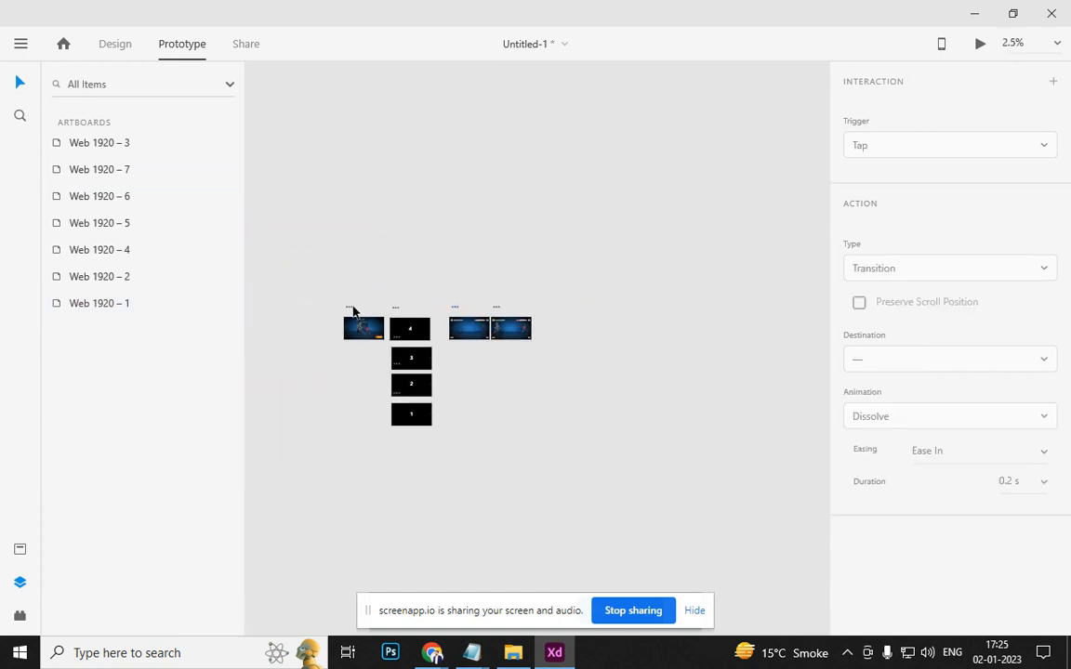
{"action": "left_click", "coordinate": [352, 313]}
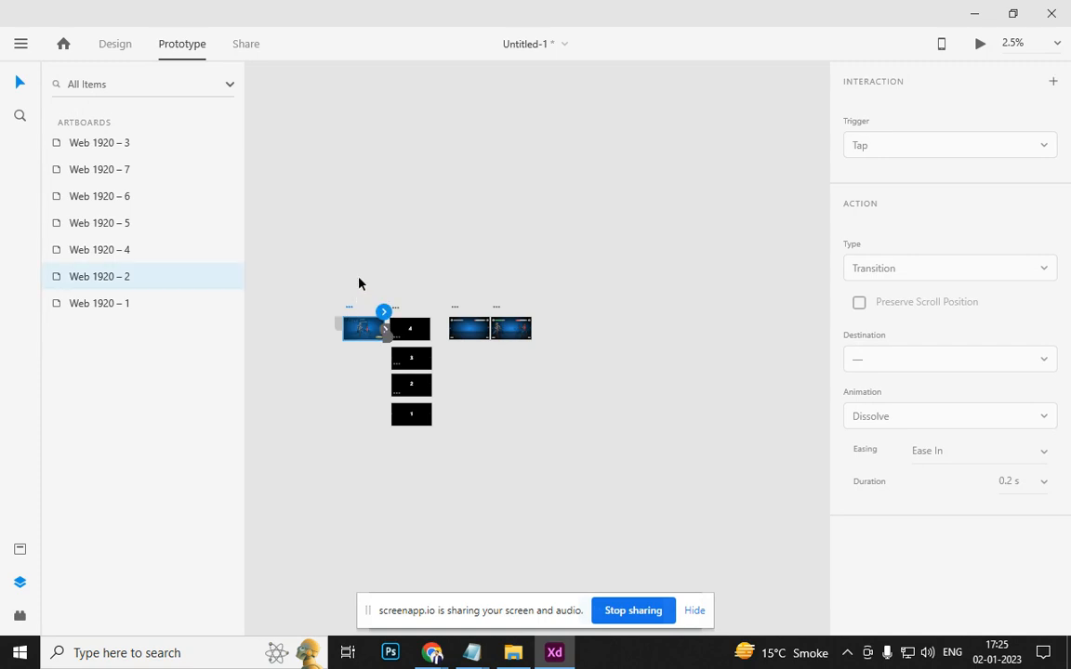
{"action": "key", "text": "ctrl+Return"}
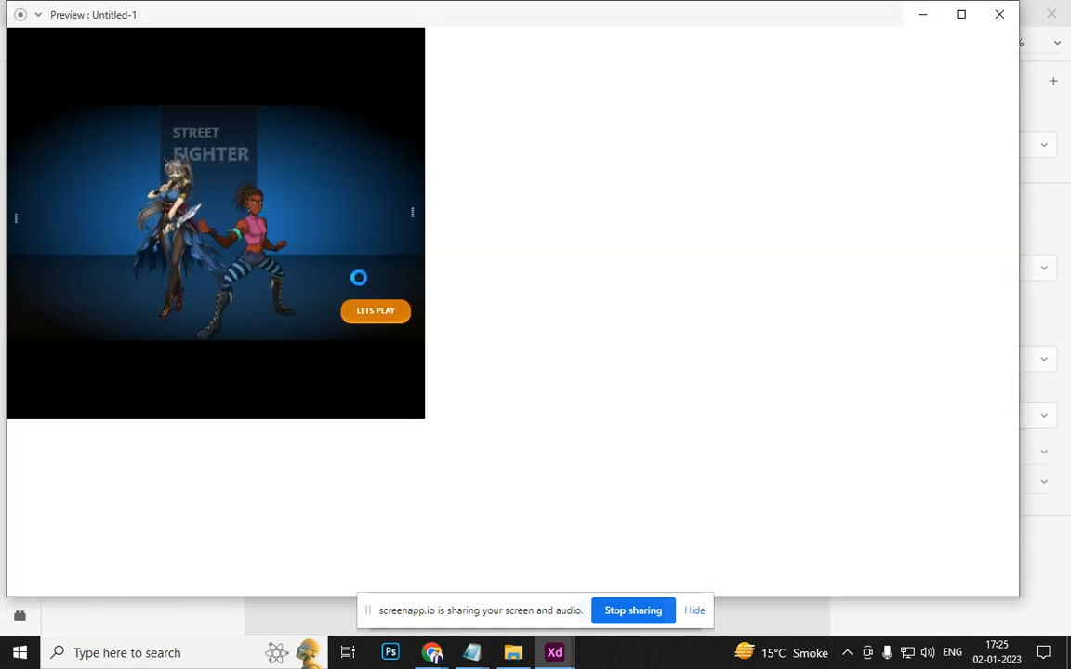
{"action": "left_click", "coordinate": [909, 528]}
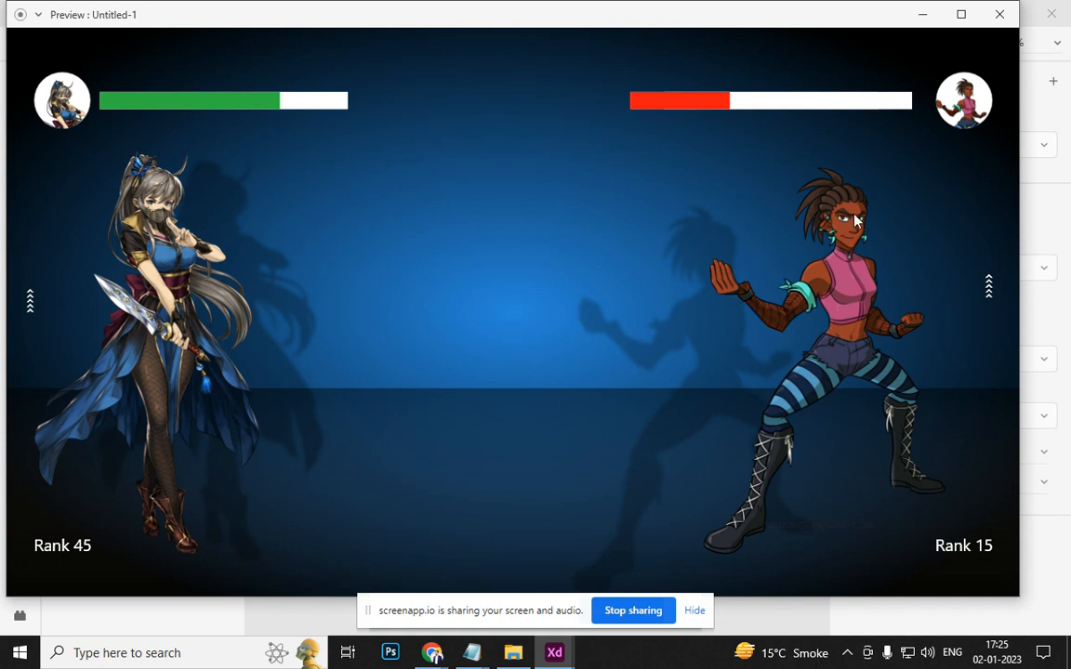
{"action": "left_click", "coordinate": [962, 14]}
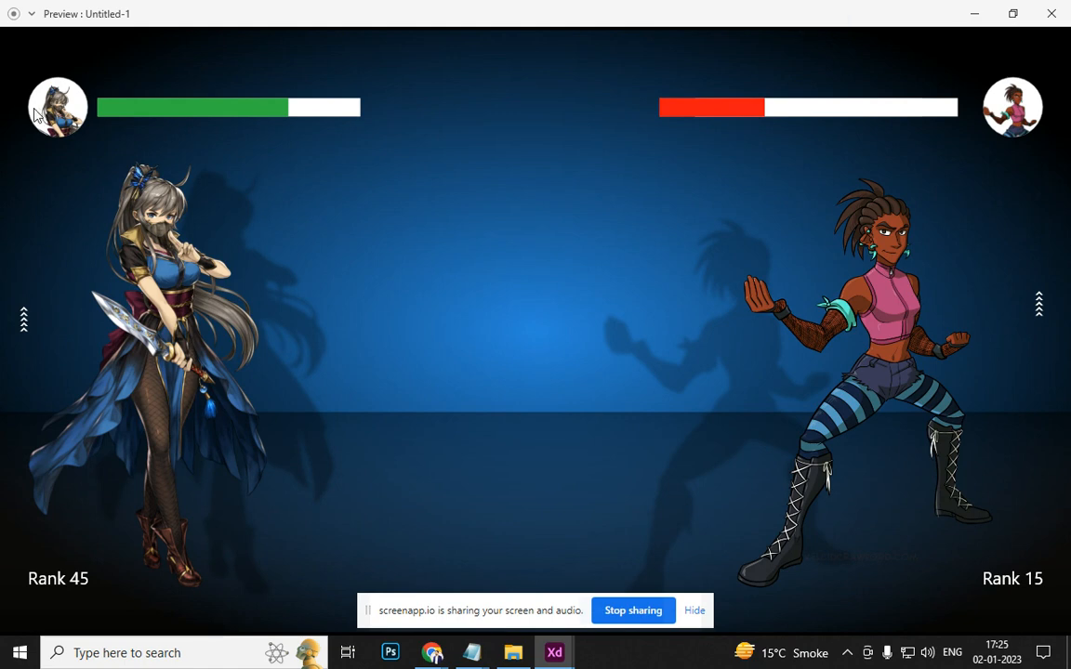
{"action": "left_click", "coordinate": [1051, 13]}
Convert the circular avatar beside the green health bar on artboard Web 1920 – 3 into a component
{"action": "scroll", "coordinate": [439, 351], "scroll_direction": "up", "scroll_amount": 6}
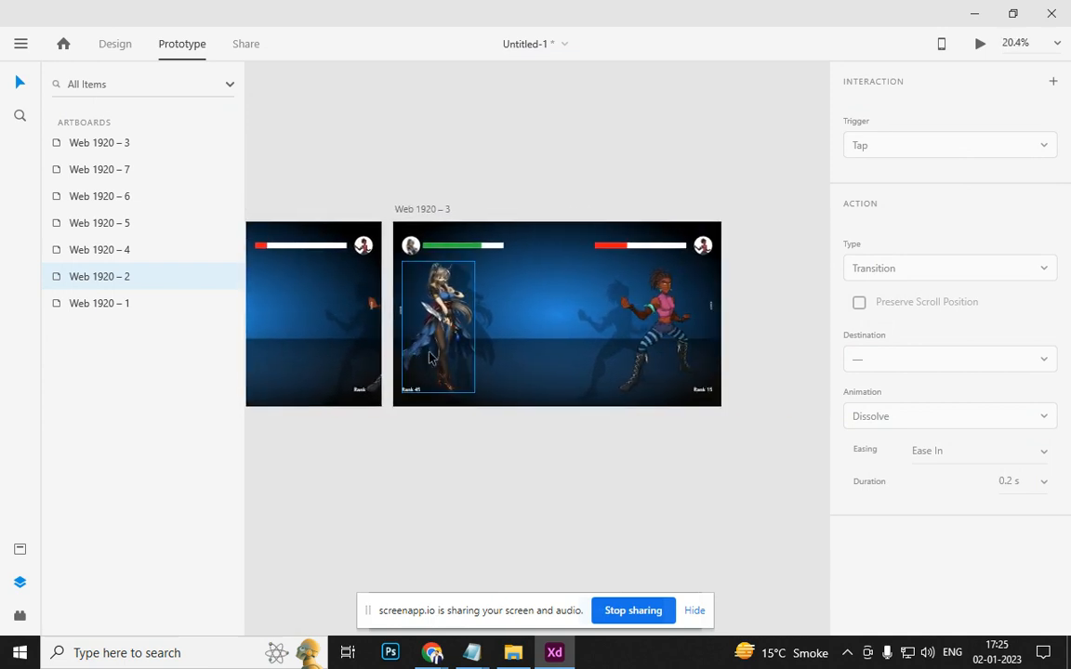
{"action": "scroll", "coordinate": [439, 358], "scroll_direction": "up", "scroll_amount": 4}
{"action": "left_click", "coordinate": [372, 182]}
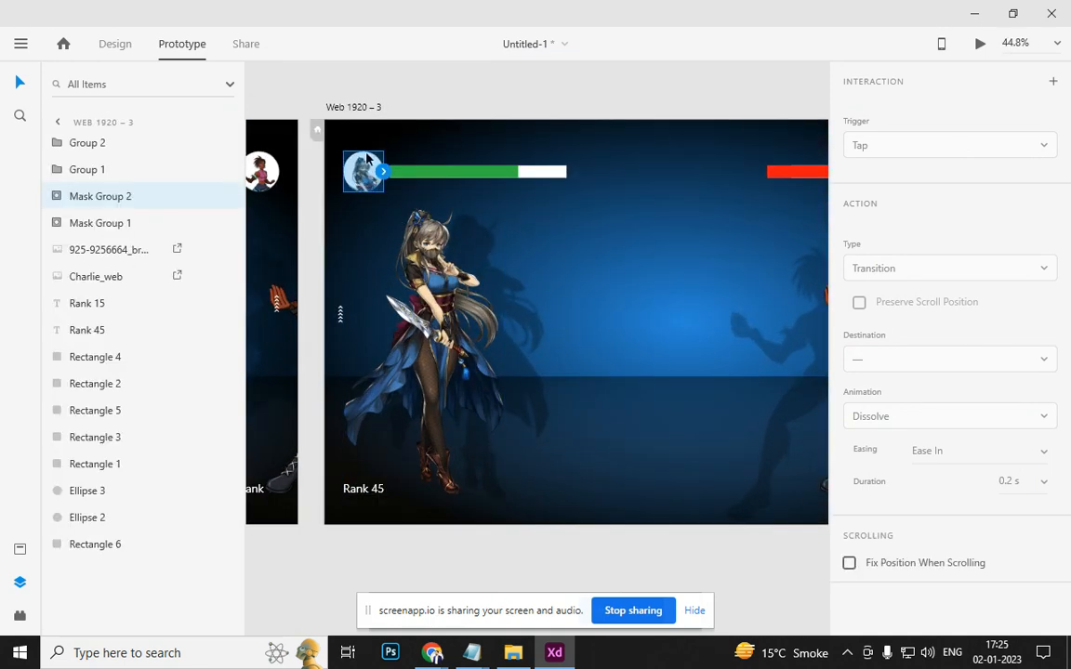
{"action": "scroll", "coordinate": [361, 177], "scroll_direction": "up", "scroll_amount": 1}
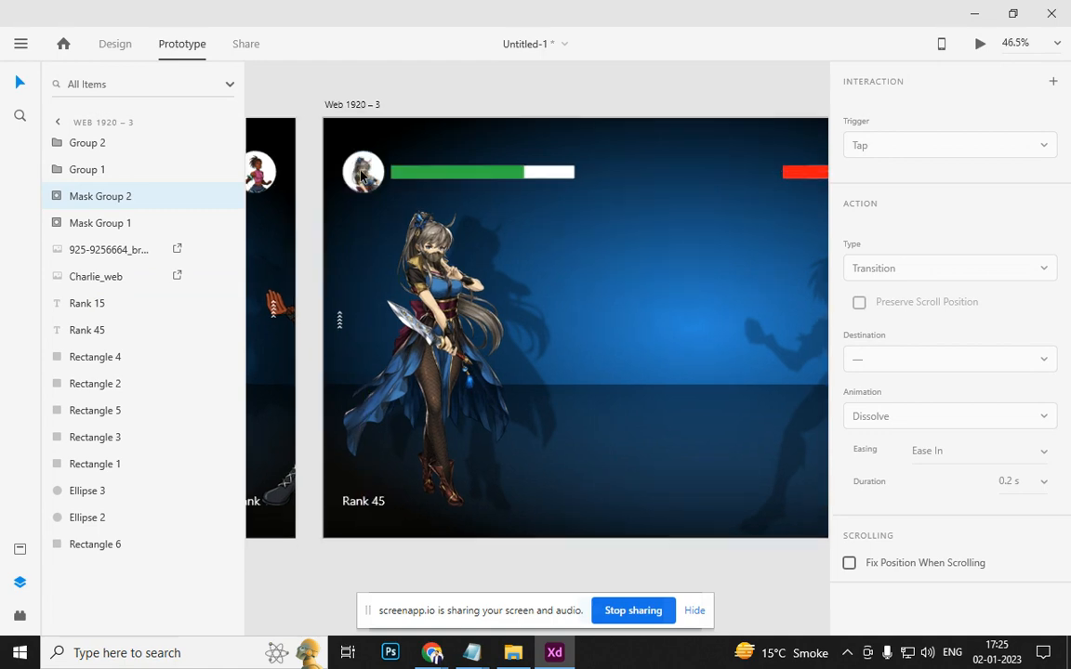
{"action": "scroll", "coordinate": [362, 176], "scroll_direction": "up", "scroll_amount": 4}
{"action": "scroll", "coordinate": [569, 213], "scroll_direction": "down", "scroll_amount": 7}
{"action": "scroll", "coordinate": [493, 193], "scroll_direction": "up", "scroll_amount": 5}
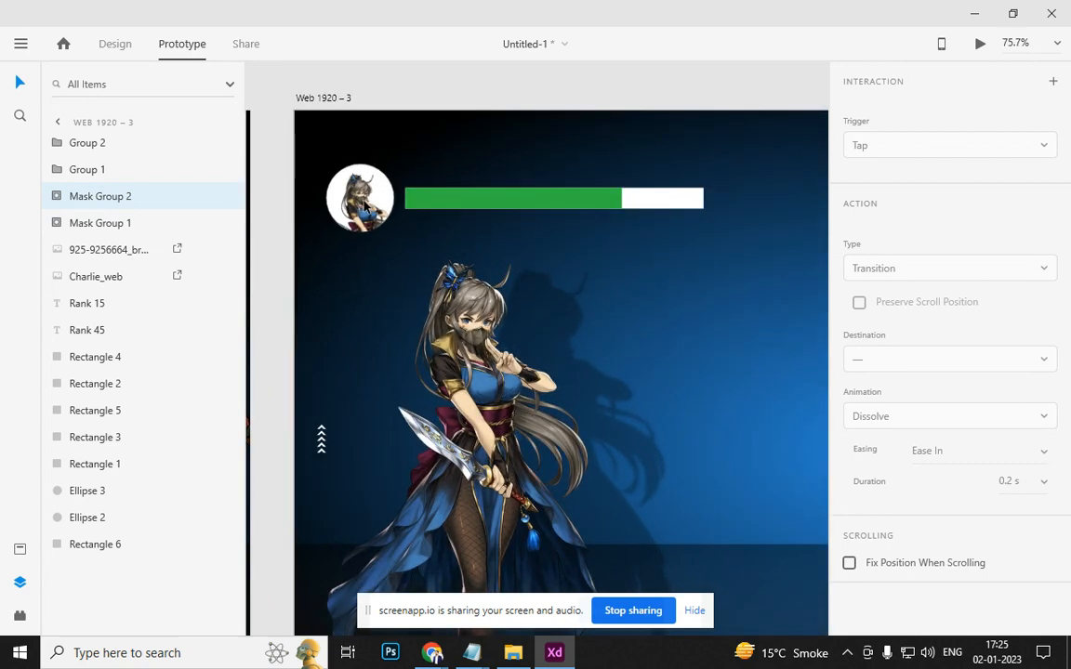
{"action": "key", "text": "ctrl+k"}
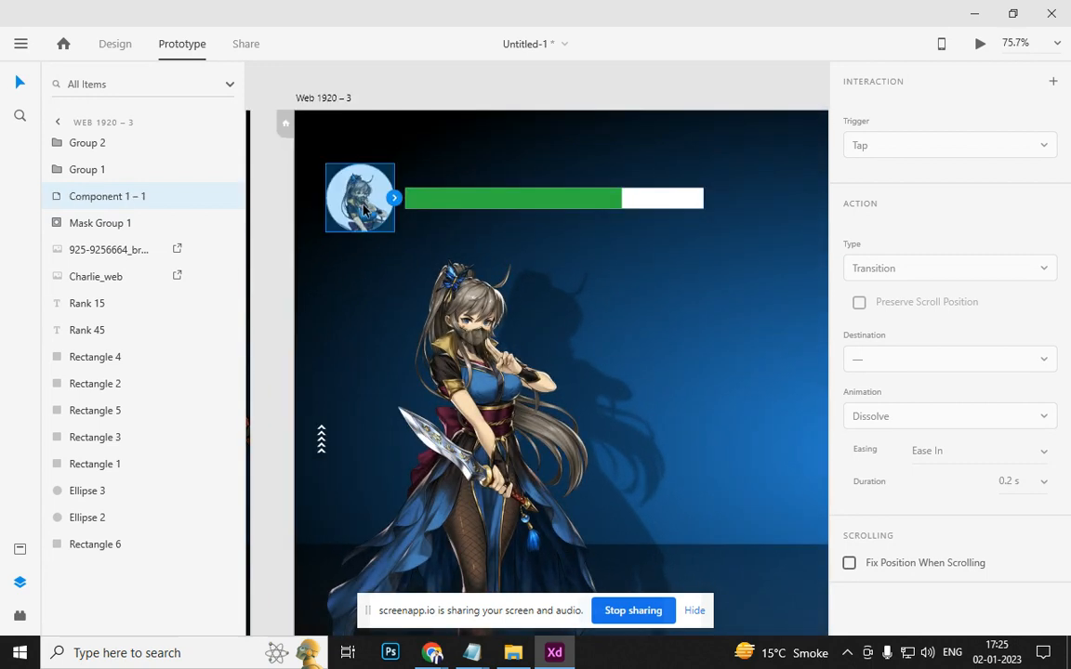
Add a Hover State to the avatar component, keeping the default state name
{"action": "left_click", "coordinate": [115, 43]}
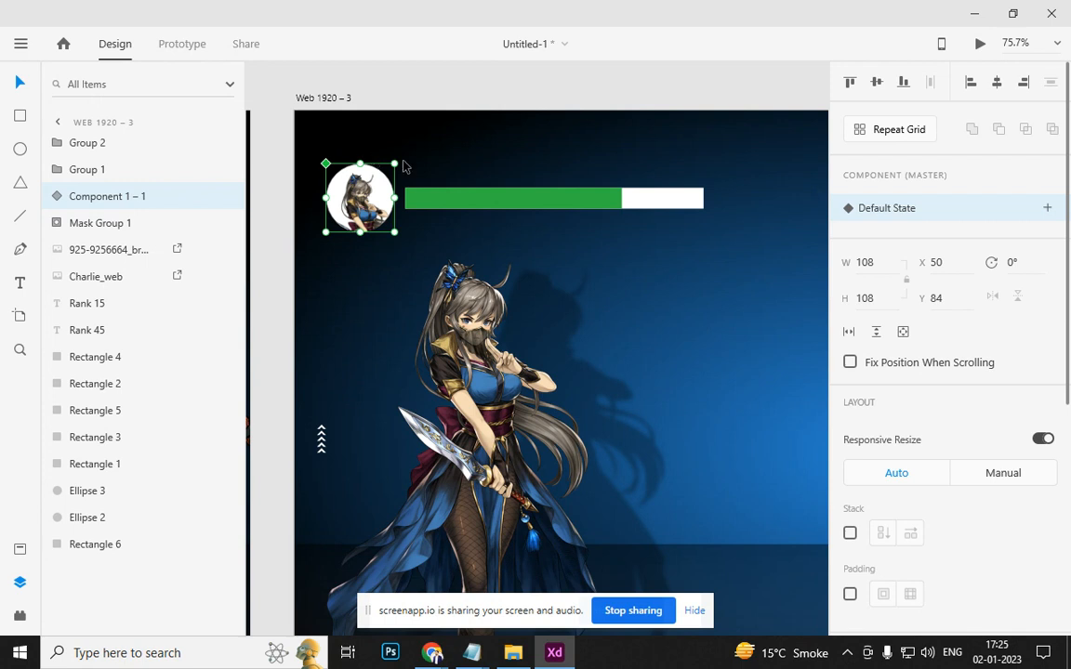
{"action": "left_click", "coordinate": [1047, 208]}
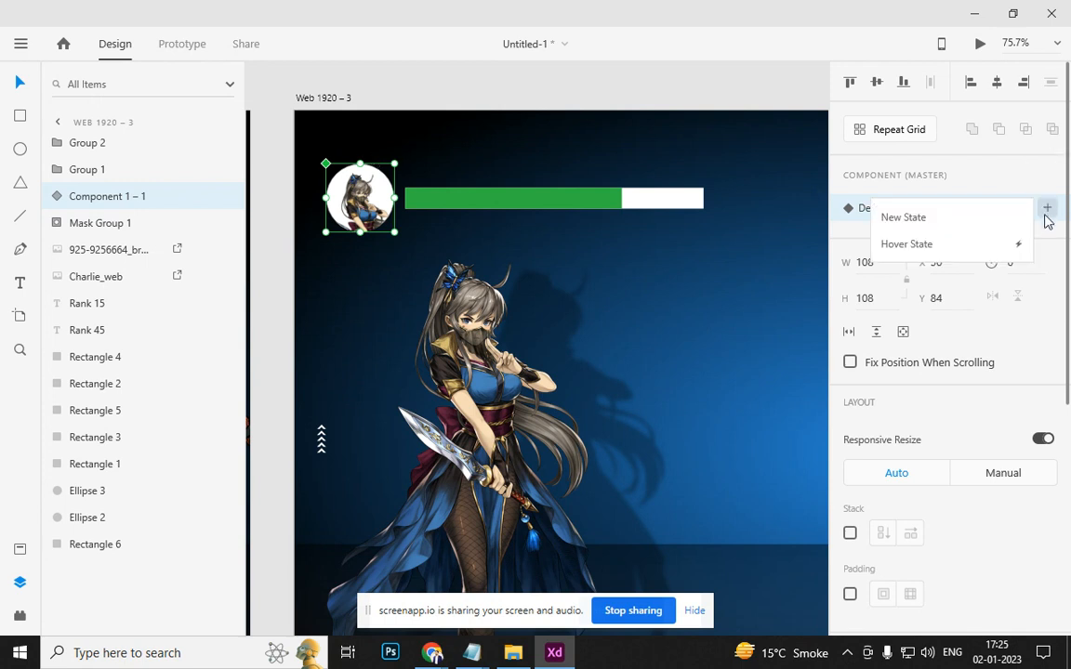
{"action": "left_click", "coordinate": [973, 244]}
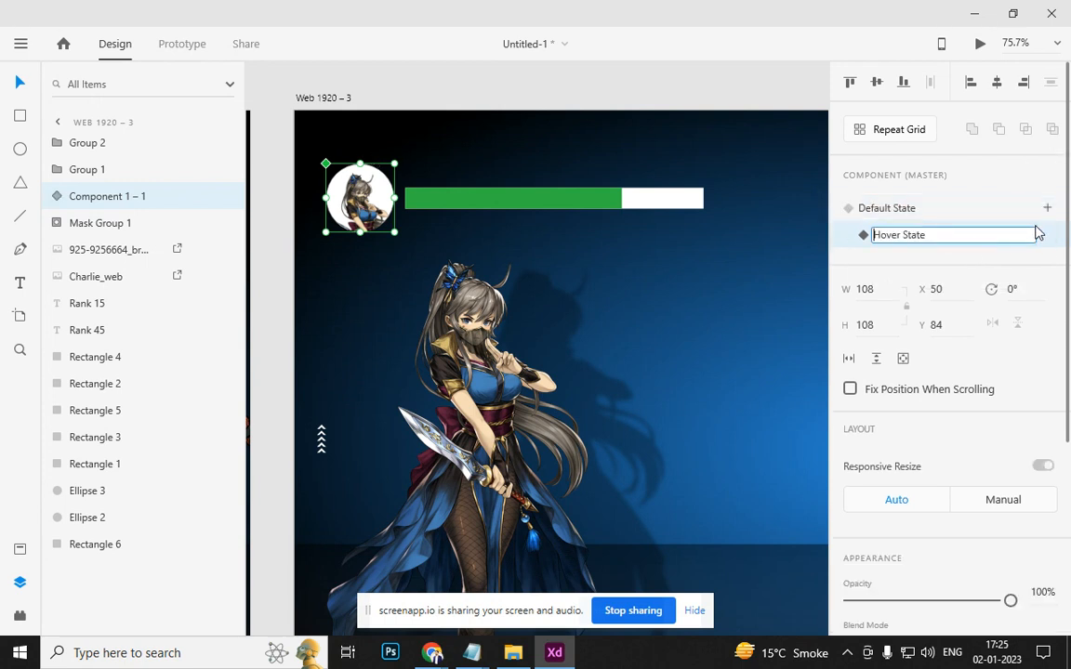
{"action": "left_click", "coordinate": [1048, 238]}
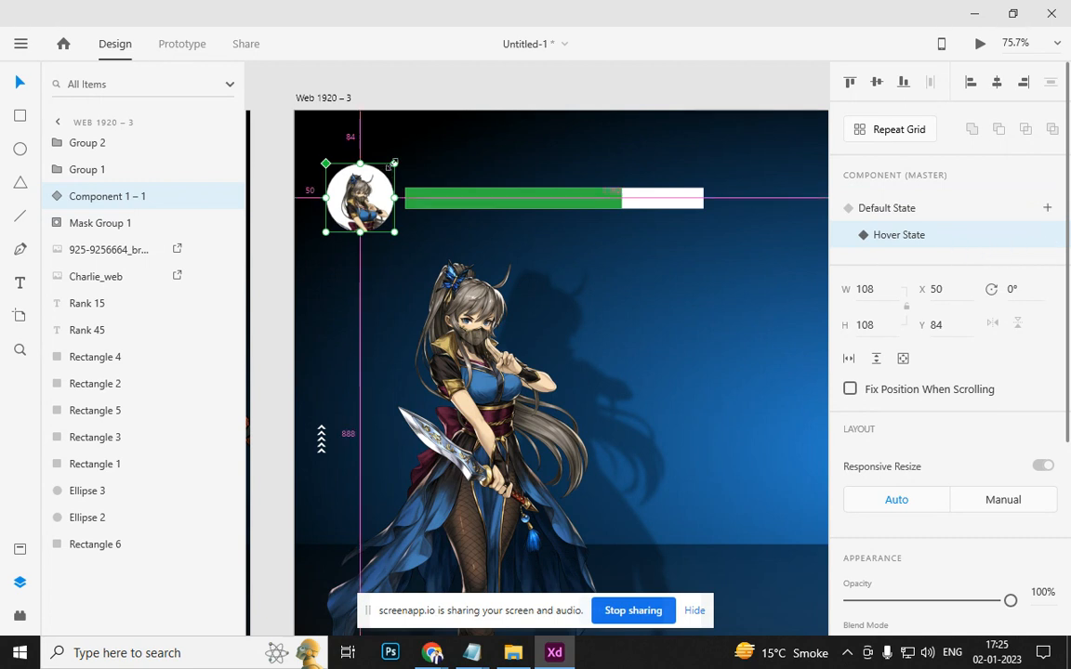
Try shrinking the avatar's Hover State to 88 × 88, compare it with the Default State, and undo back to the component without a Hover State
{"action": "left_click_drag", "start_coordinate": [395, 162], "coordinate": [388, 168]}
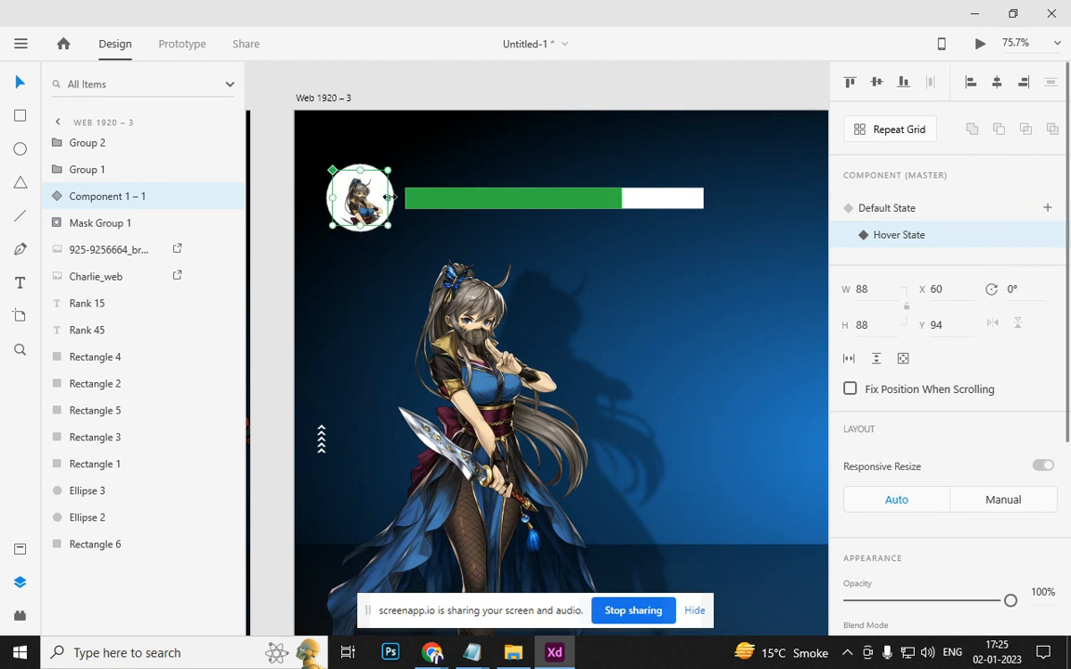
{"action": "left_click", "coordinate": [587, 98]}
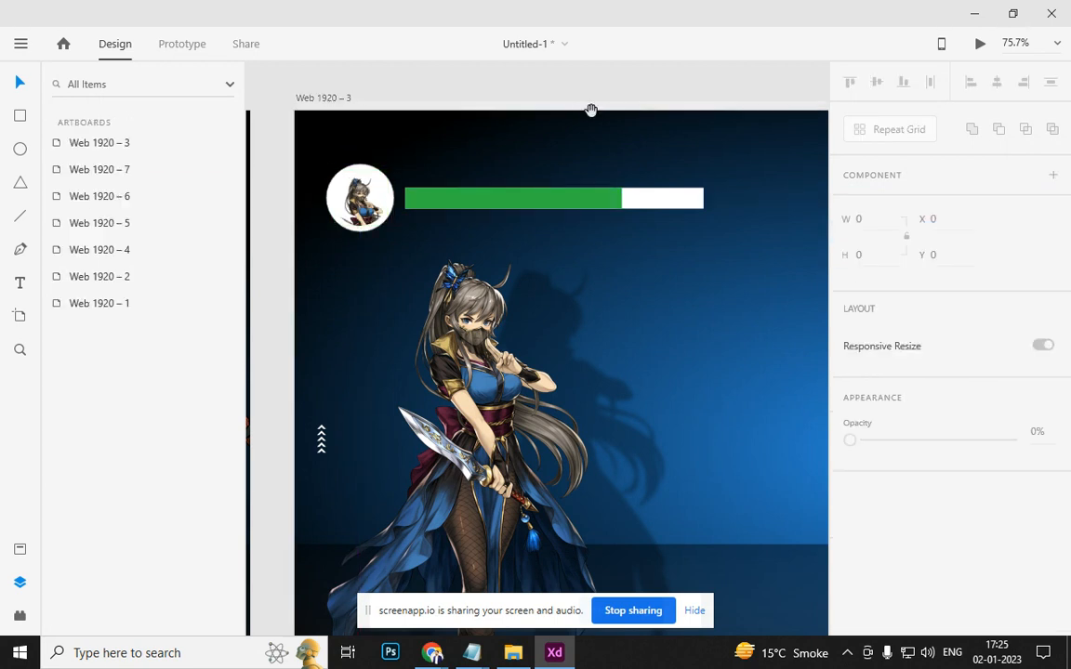
{"action": "scroll", "coordinate": [595, 119], "scroll_direction": "right", "scroll_amount": 2}
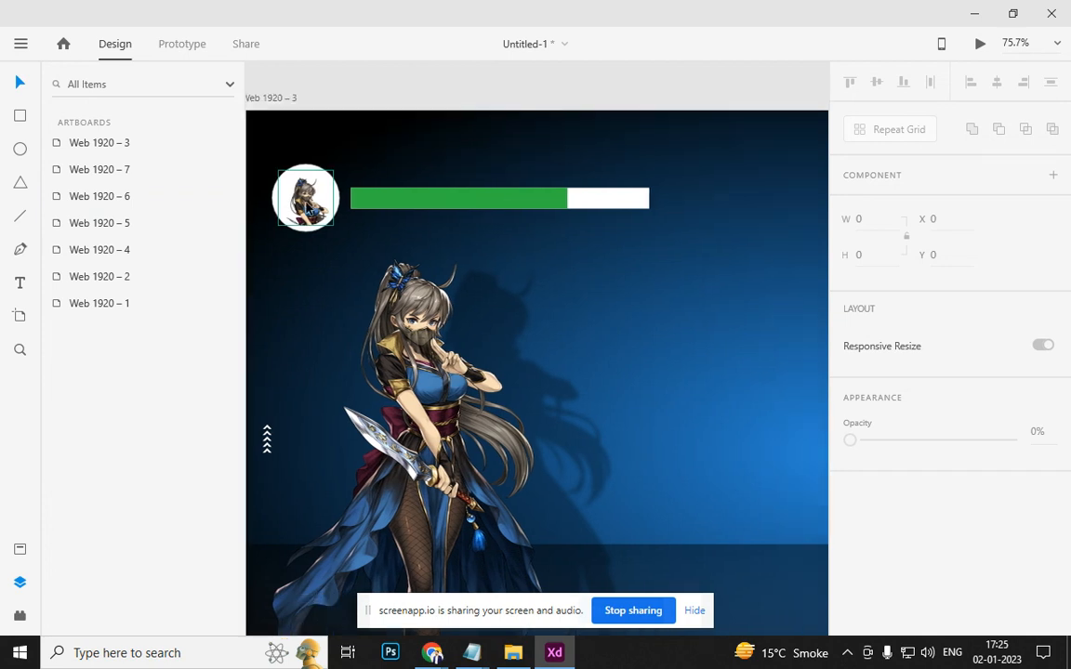
{"action": "left_click", "coordinate": [280, 188]}
{"action": "left_click", "coordinate": [917, 210]}
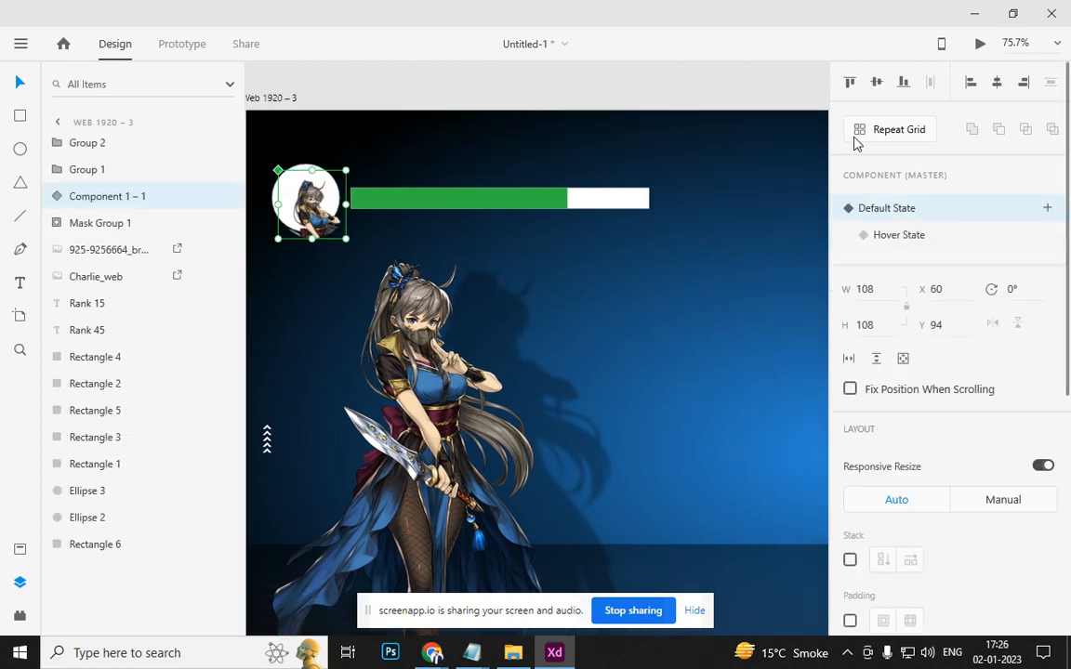
{"action": "key", "text": "ctrl+z"}
{"action": "key", "text": "ctrl+z"}
{"action": "key", "text": "ctrl+z"}
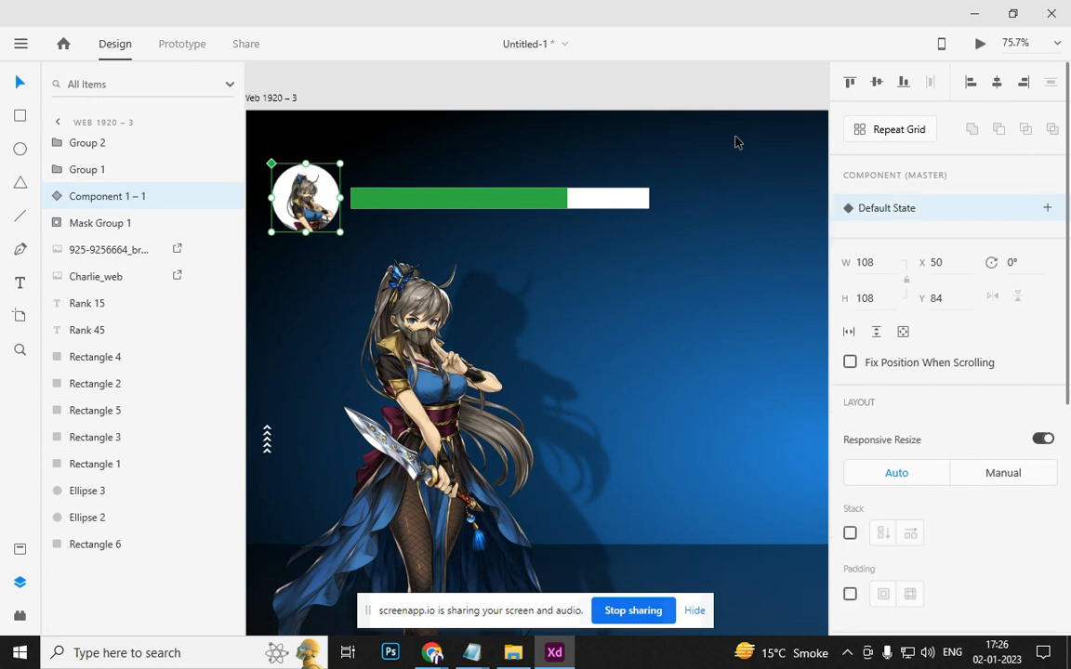
Add a Hover State to the avatar component again, keeping its default name, and leave the avatar in its original position
{"action": "left_click", "coordinate": [1047, 209]}
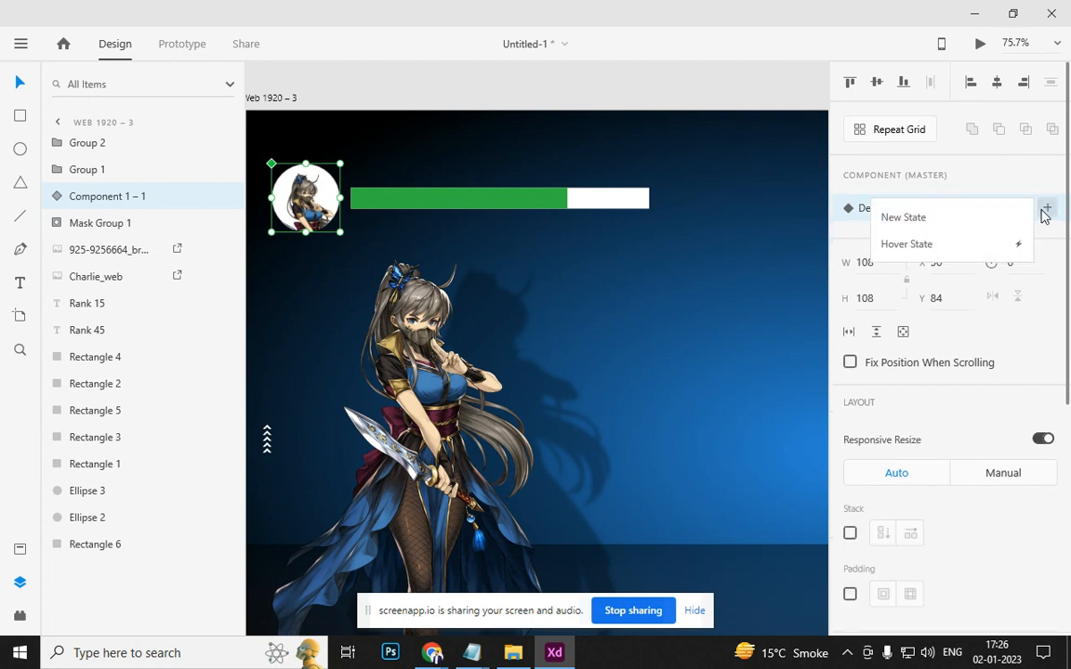
{"action": "left_click", "coordinate": [964, 245]}
{"action": "left_click", "coordinate": [364, 105]}
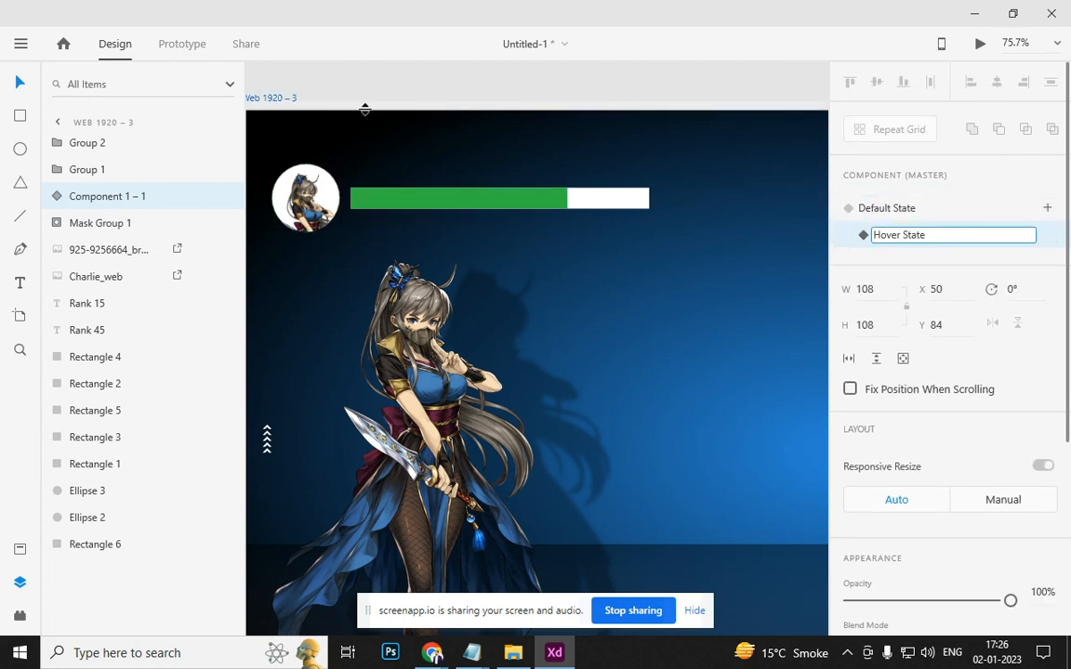
{"action": "left_click", "coordinate": [317, 193]}
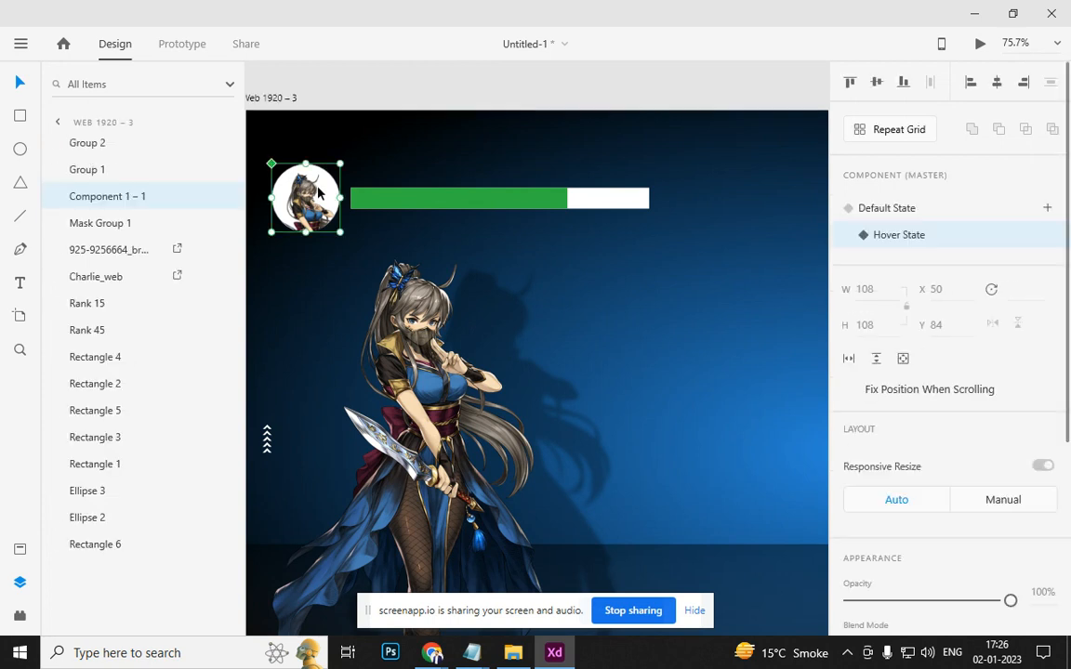
{"action": "left_click_drag", "start_coordinate": [317, 192], "coordinate": [340, 148]}
{"action": "key", "text": "ctrl+z"}
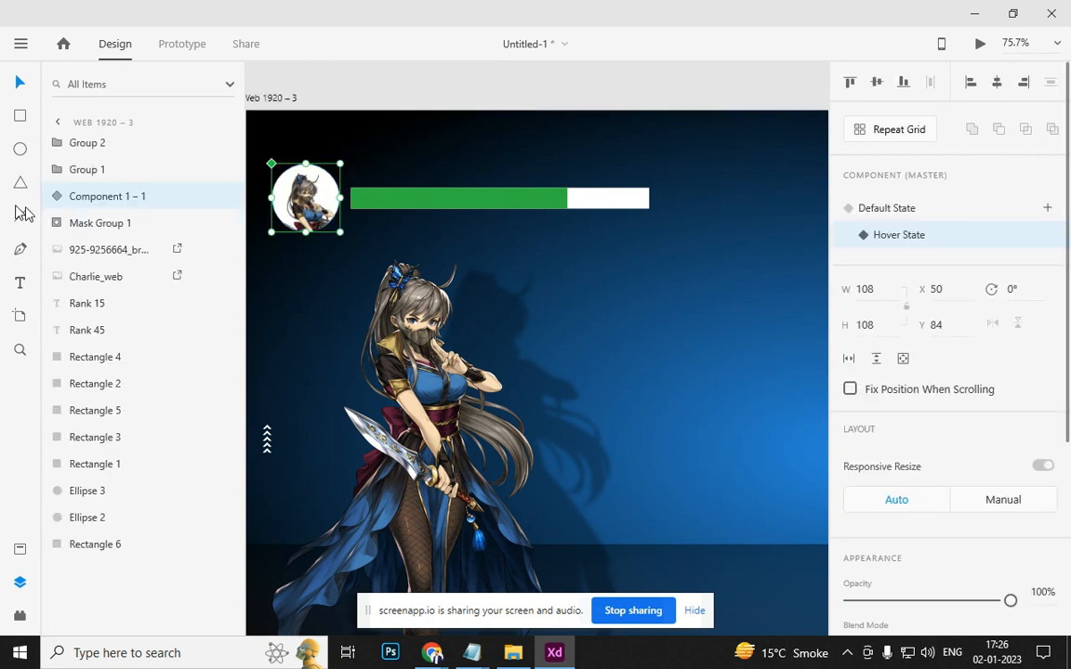
Turn the avatar component beside the green health bar on artboard Web 1920 – 3 back into a plain mask group
{"action": "left_click", "coordinate": [85, 220], "text": "shift"}
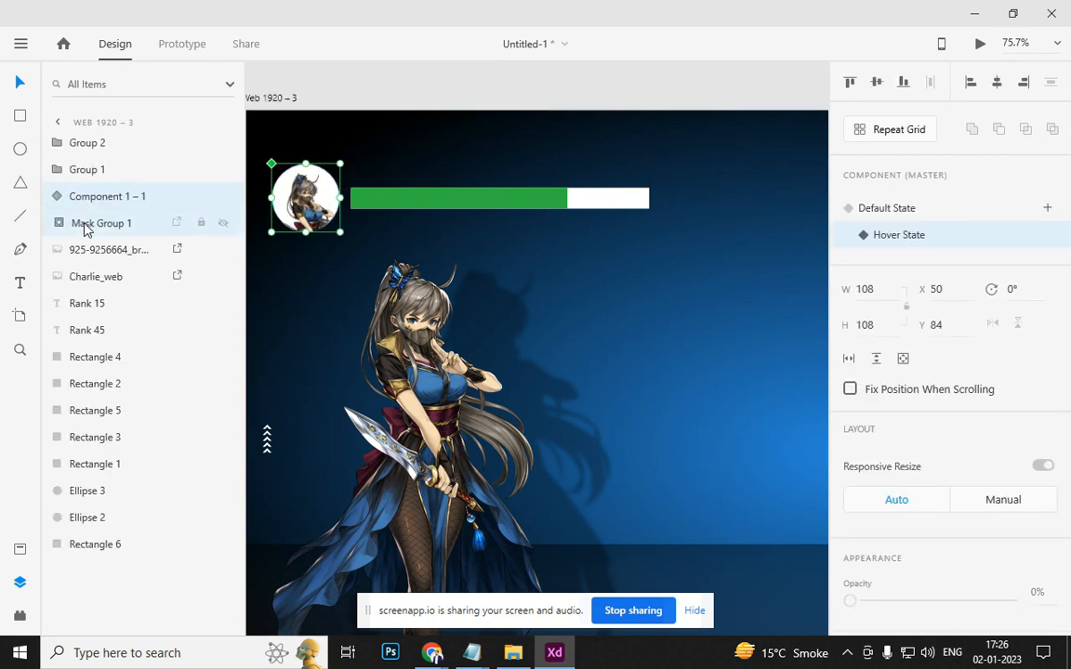
{"action": "scroll", "coordinate": [367, 185], "scroll_direction": "down", "scroll_amount": 5}
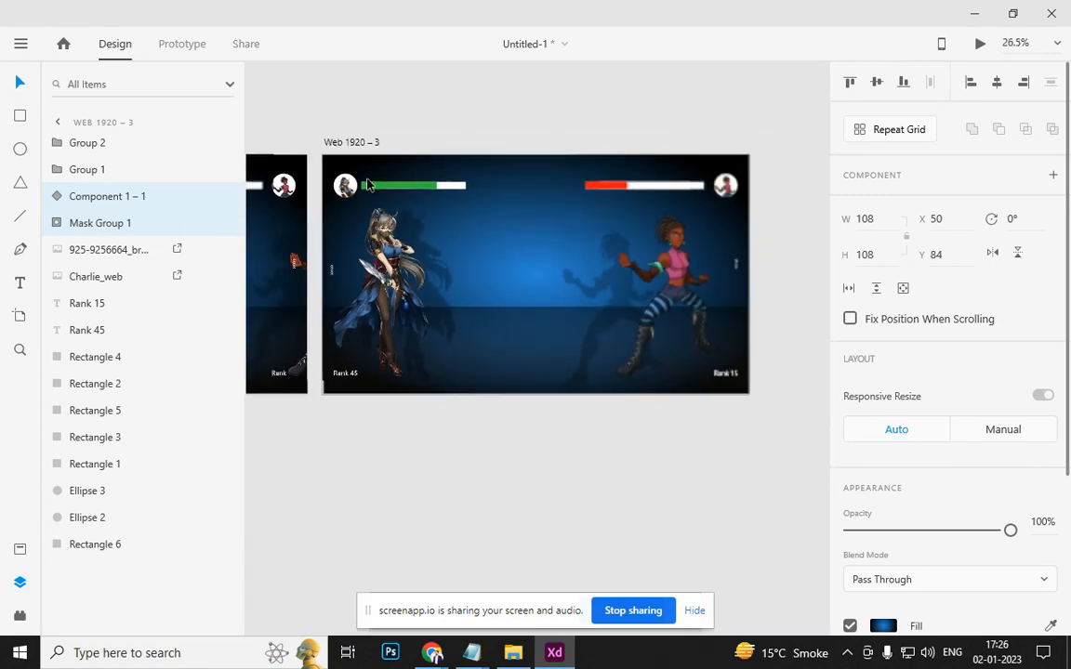
{"action": "scroll", "coordinate": [312, 162], "scroll_direction": "up", "scroll_amount": 5}
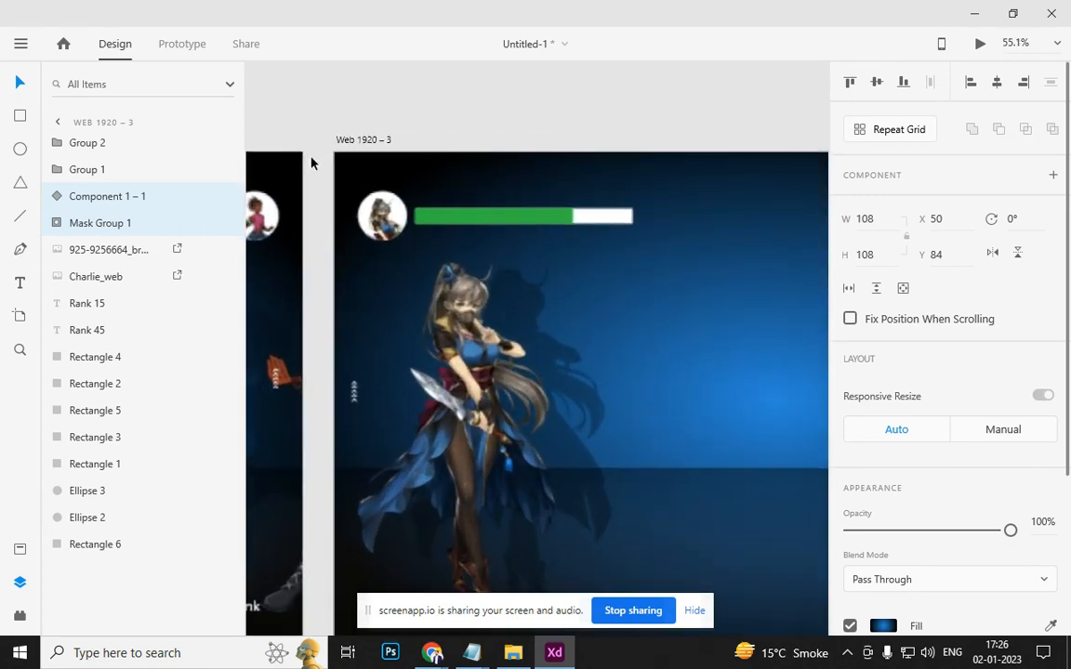
{"action": "left_click", "coordinate": [354, 137]}
{"action": "left_click", "coordinate": [377, 238]}
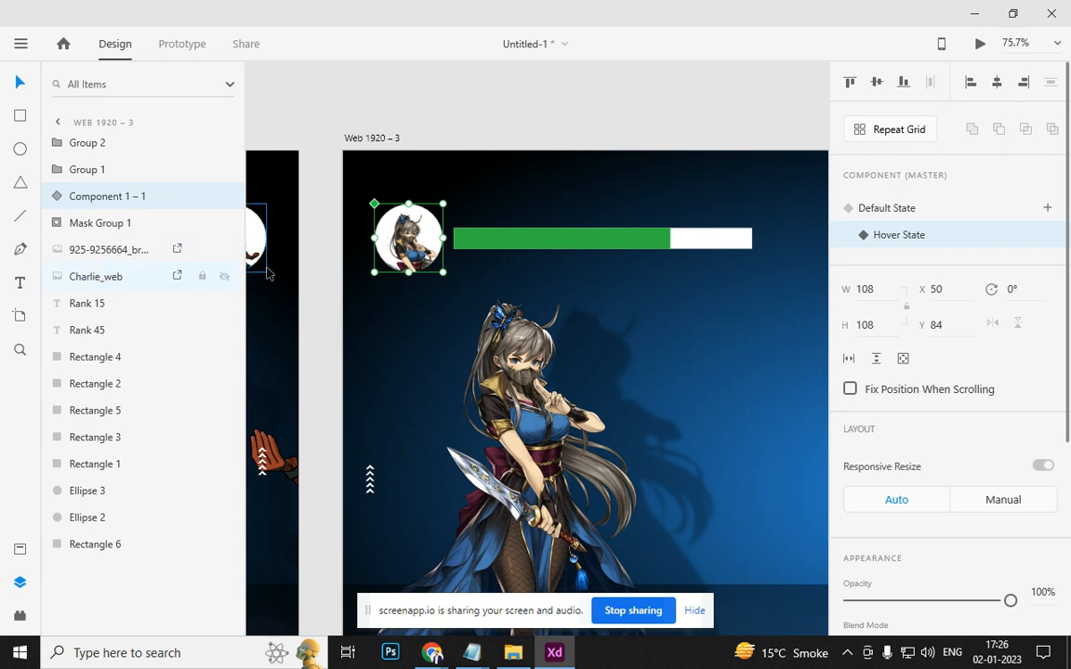
{"action": "left_click_drag", "start_coordinate": [321, 210], "coordinate": [377, 300]}
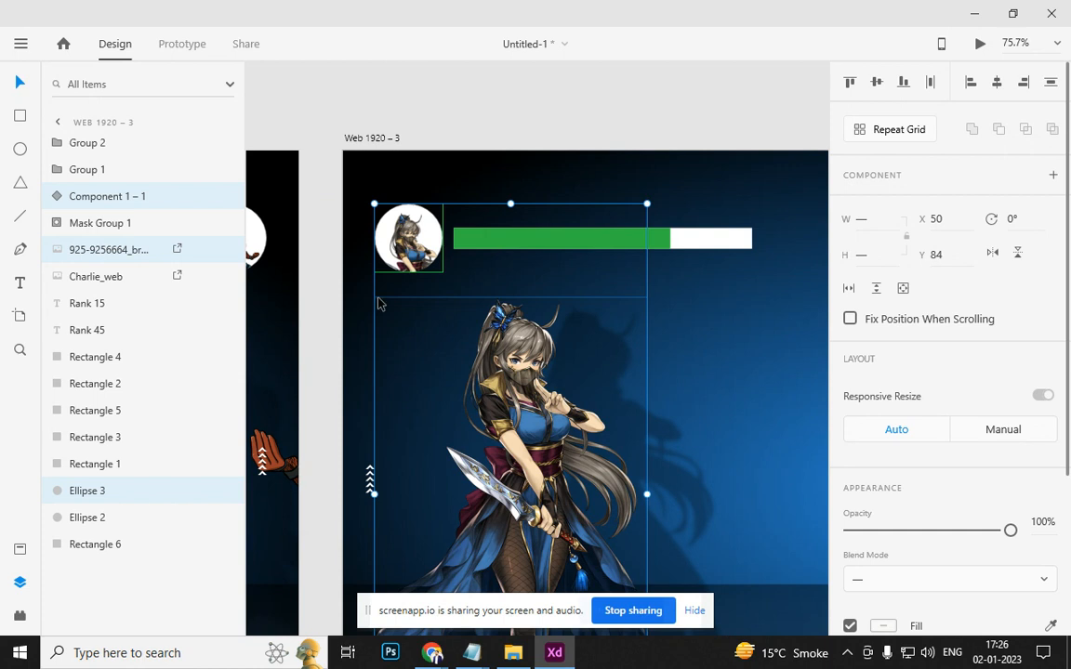
{"action": "left_click", "coordinate": [381, 303], "text": "shift"}
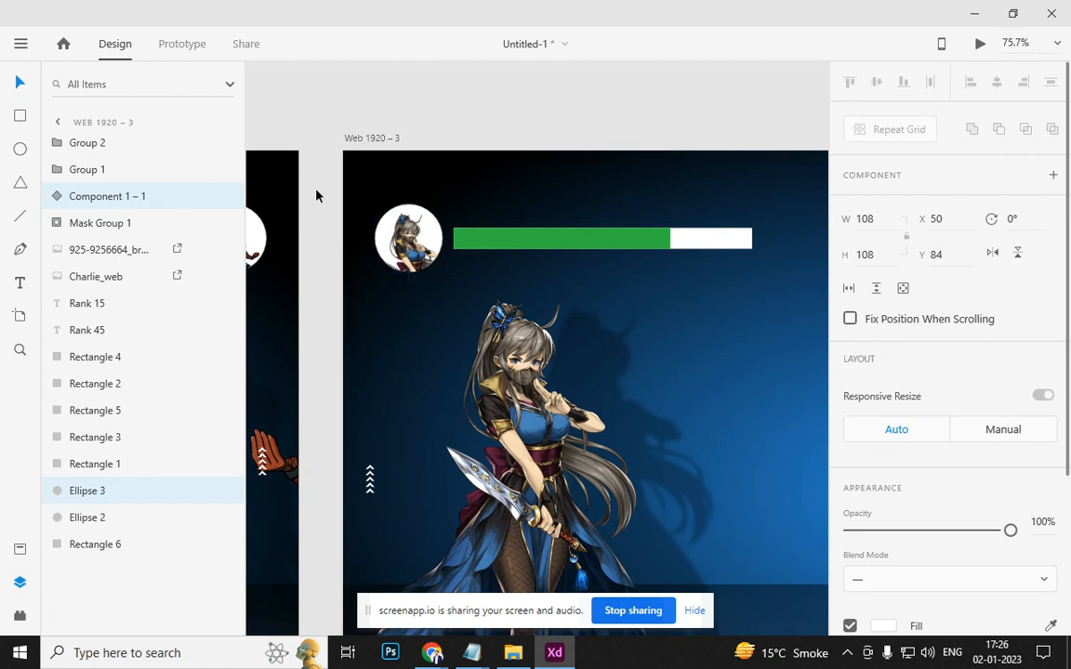
{"action": "key", "text": "ctrl+shift+m"}
{"action": "left_click", "coordinate": [350, 210]}
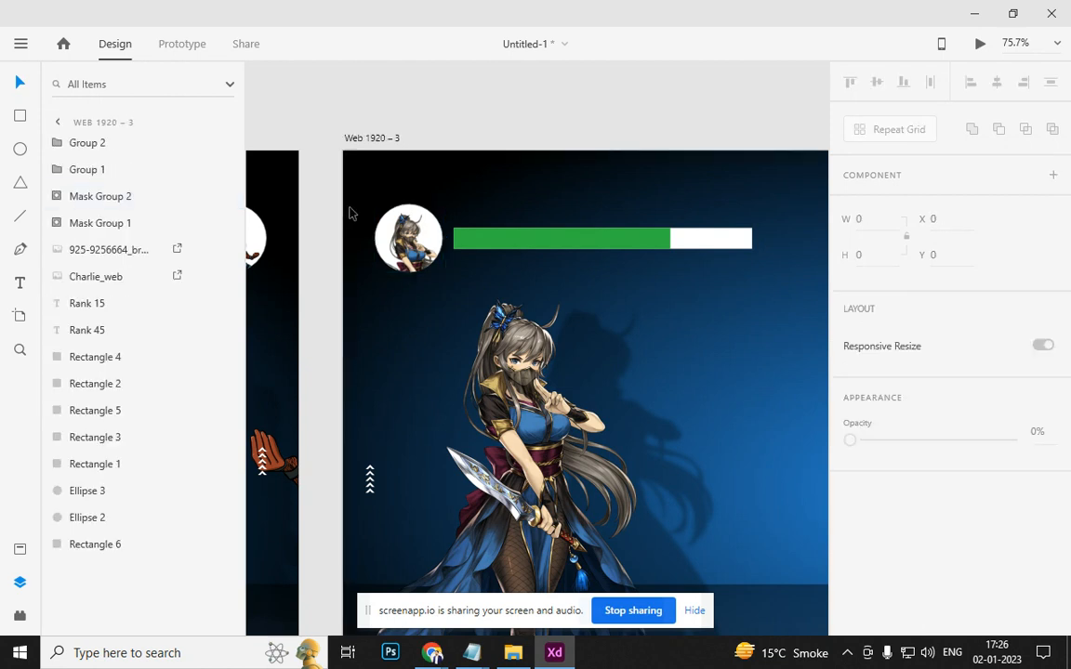
Convert the avatar's mask group and its white circle together into one component and add a Hover State with the default name
{"action": "left_click_drag", "start_coordinate": [326, 217], "coordinate": [414, 277]}
{"action": "key", "text": "ctrl+k"}
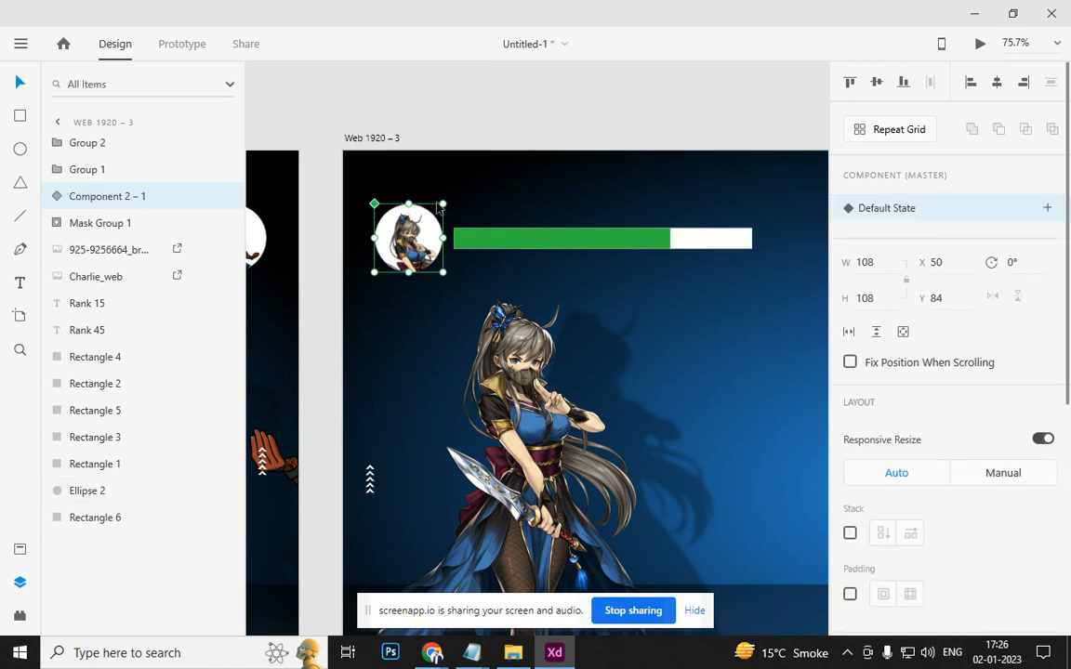
{"action": "left_click", "coordinate": [1048, 208]}
{"action": "left_click", "coordinate": [903, 244]}
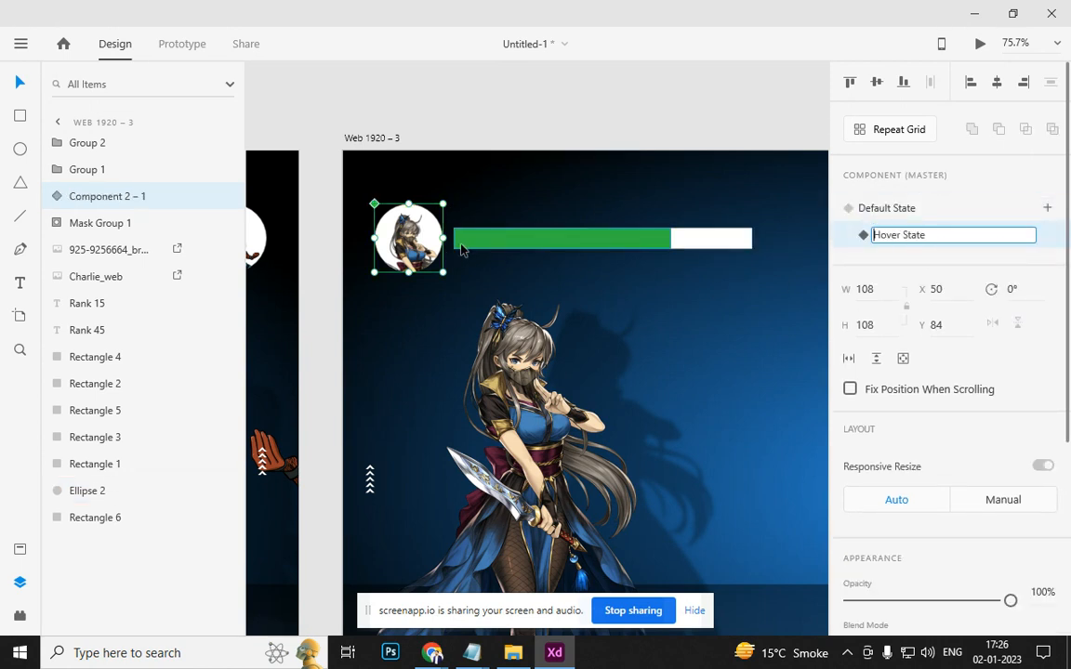
{"action": "left_click", "coordinate": [469, 141]}
Try shrinking the new avatar component's Hover State to 88 × 88, compare it with the Default State, and undo the resize
{"action": "left_click", "coordinate": [435, 232]}
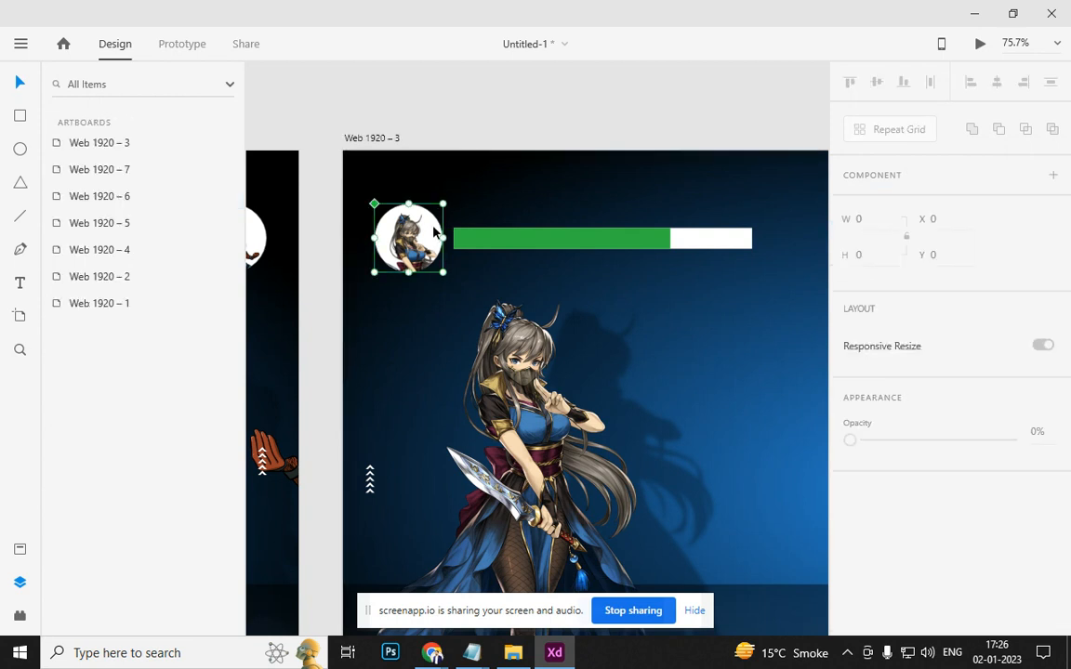
{"action": "left_click_drag", "start_coordinate": [443, 203], "coordinate": [441, 210]}
{"action": "left_click", "coordinate": [948, 214]}
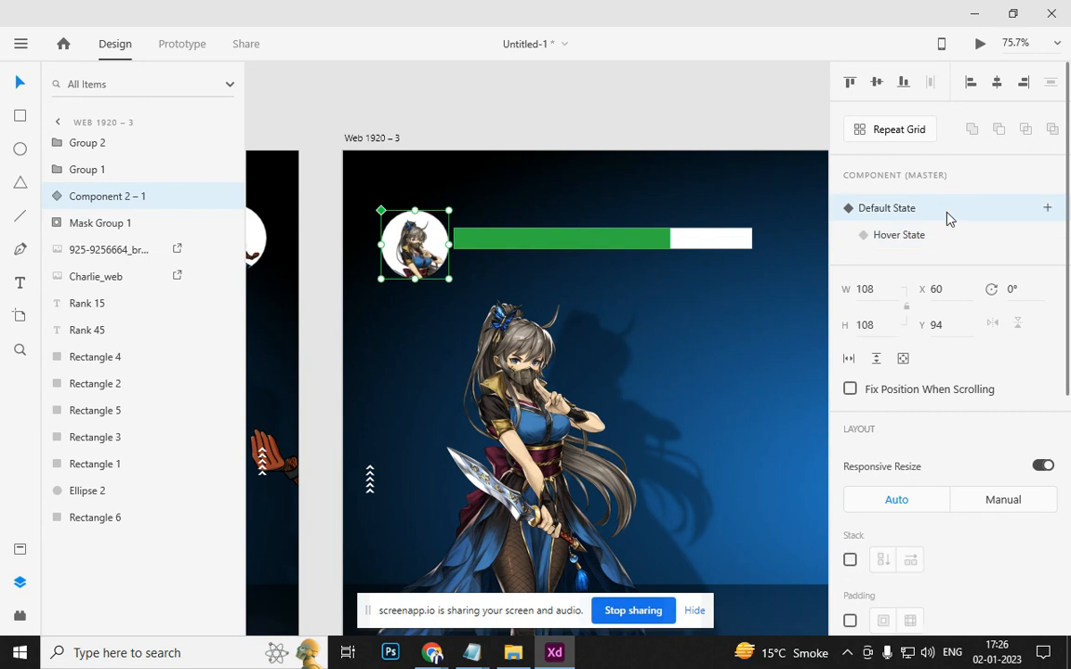
{"action": "key", "text": "ctrl+z"}
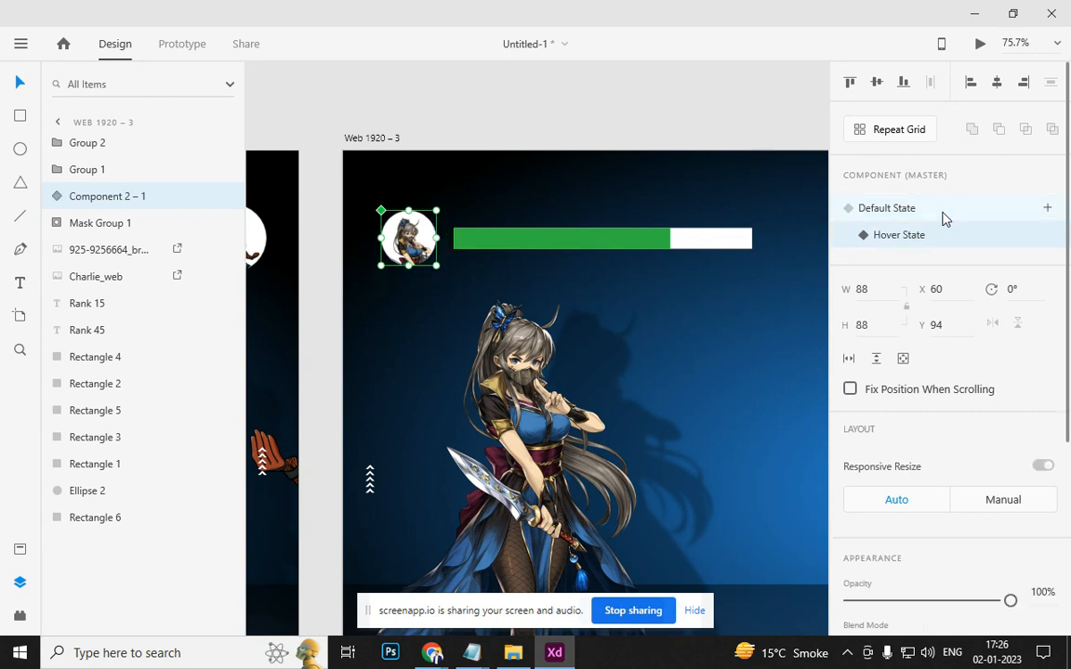
{"action": "key", "text": "ctrl+z"}
Try shrinking the avatar's Hover State to 94 × 94 about its centre, check the Default State, and undo the resize
{"action": "key", "text": "alt"}
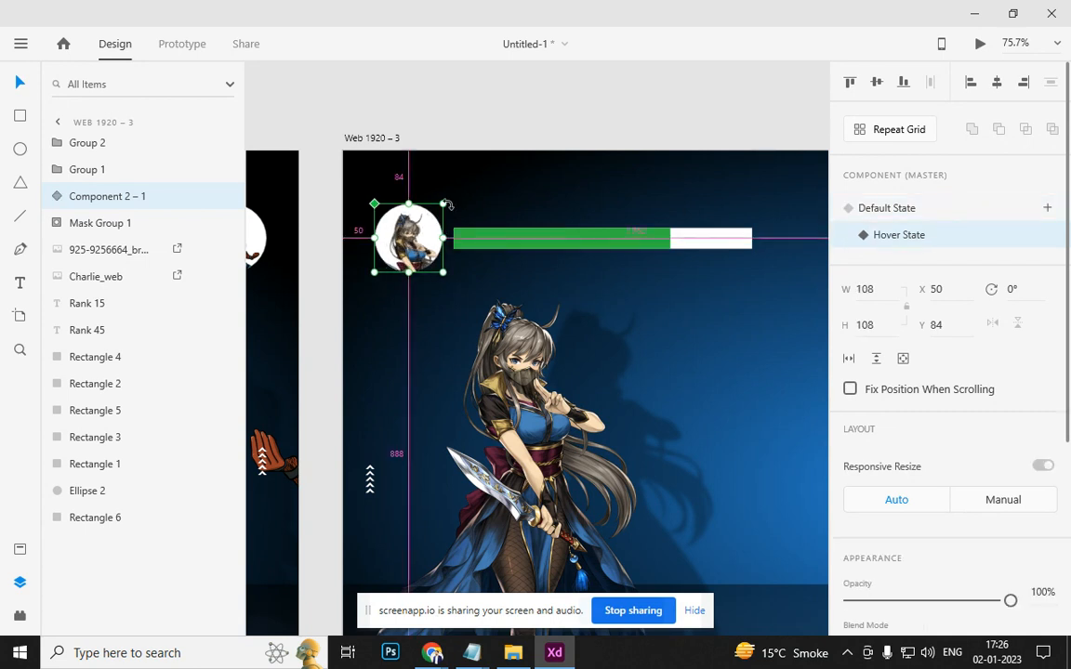
{"action": "left_click_drag", "start_coordinate": [443, 202], "coordinate": [439, 206]}
{"action": "left_click", "coordinate": [880, 213]}
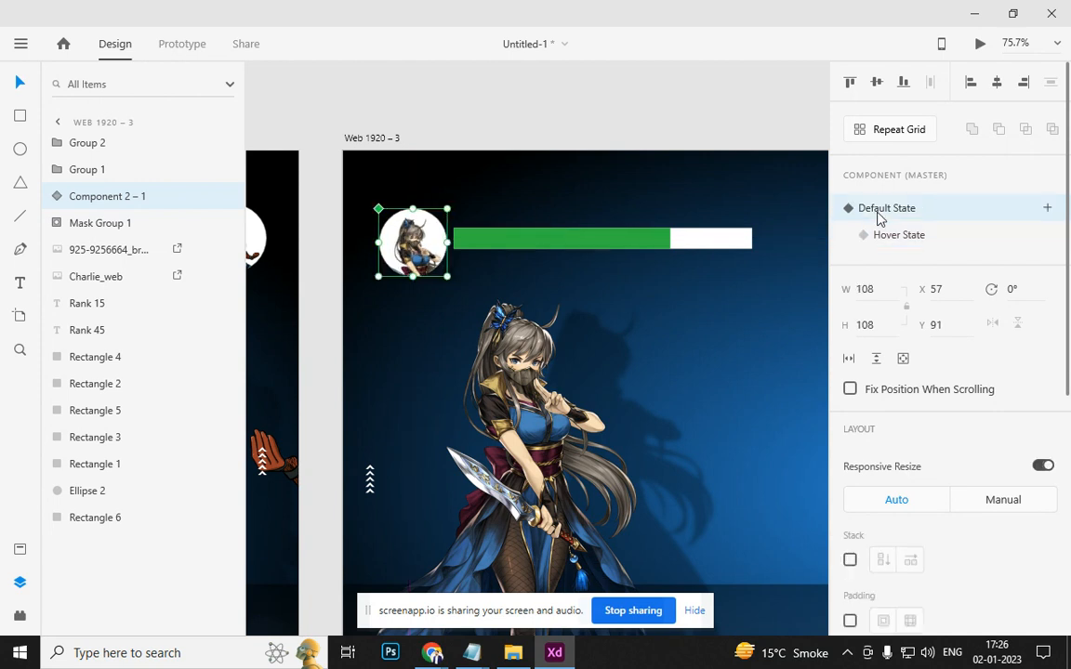
{"action": "key", "text": "ctrl+z"}
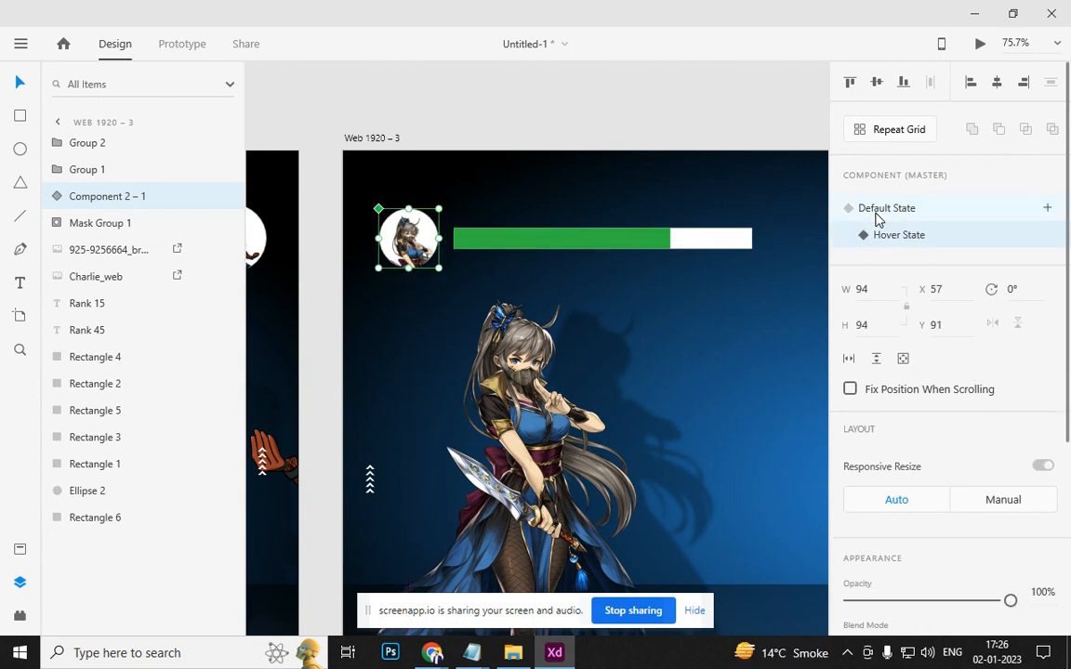
{"action": "key", "text": "ctrl+z"}
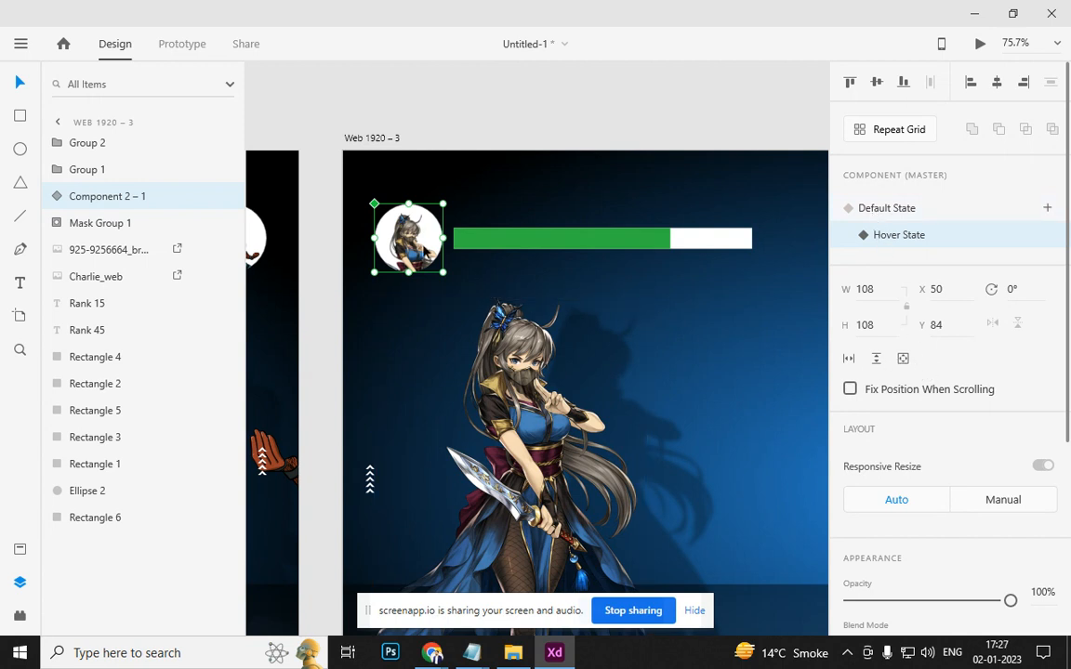
Keep the avatar's responsive resize on Auto and shrink its Hover State about the centre to 86 × 86
{"action": "left_click", "coordinate": [1001, 511]}
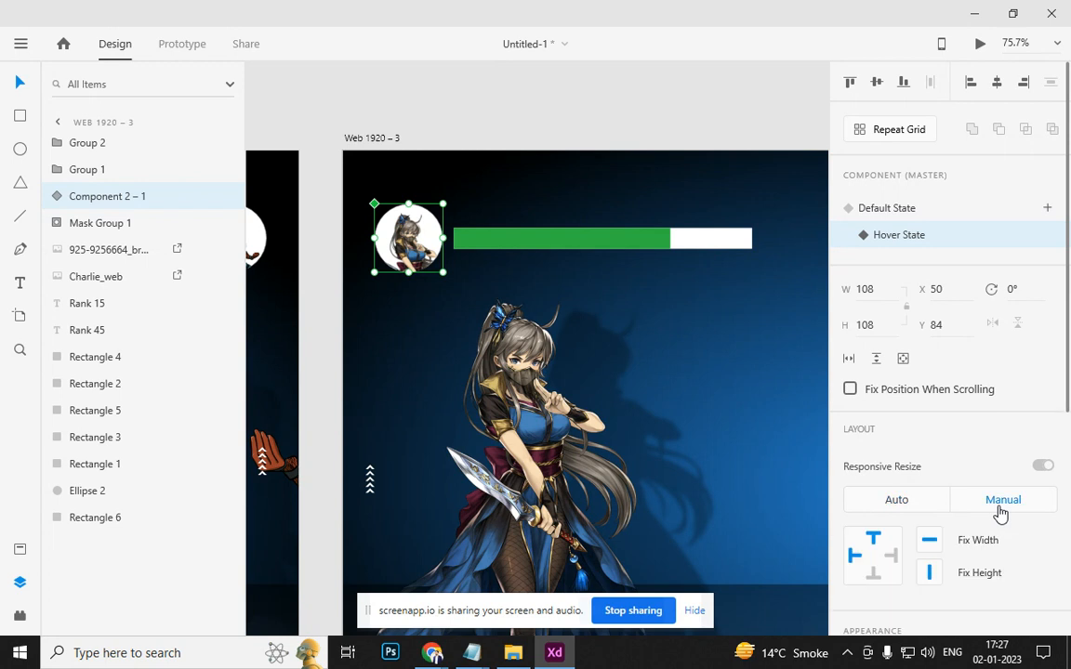
{"action": "left_click", "coordinate": [906, 505]}
{"action": "key", "text": "alt"}
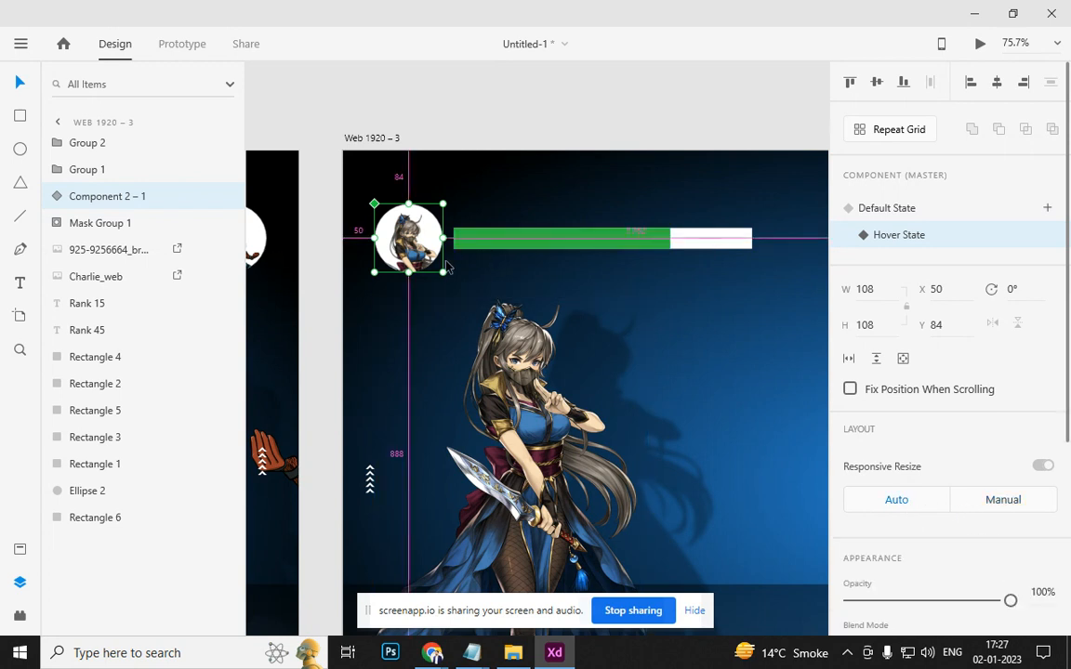
{"action": "left_click_drag", "start_coordinate": [441, 269], "coordinate": [438, 266]}
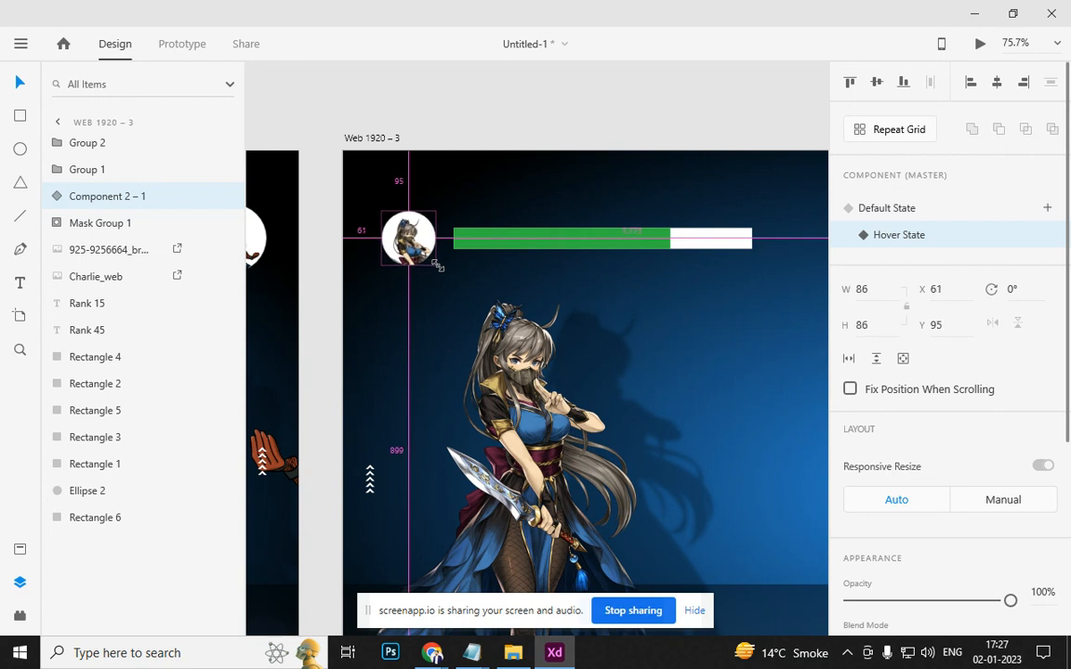
Move the avatar in its Default State to X 50, Y 85 and switch back to the Hover State
{"action": "left_click", "coordinate": [906, 217]}
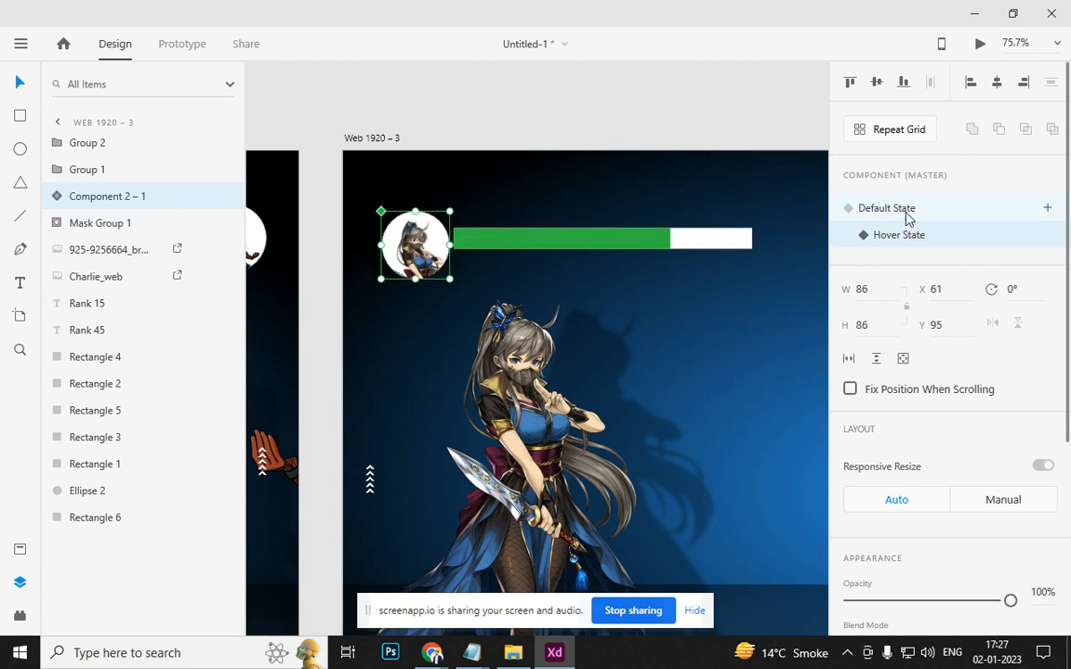
{"action": "left_click_drag", "start_coordinate": [418, 244], "coordinate": [411, 235]}
{"action": "left_click", "coordinate": [900, 235]}
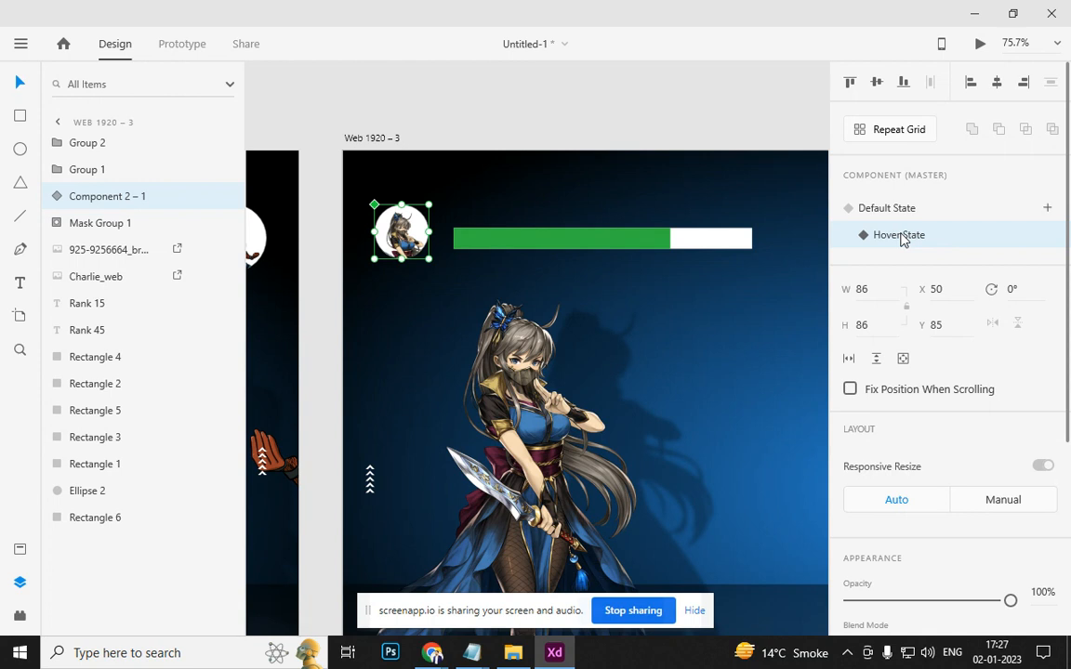
Preview the prototype from artboard Web 1920 – 2, run the countdown with LETS PLAY and close the preview
{"action": "left_click", "coordinate": [629, 158]}
{"action": "key", "text": "space"}
{"action": "left_click_drag", "start_coordinate": [457, 124], "coordinate": [1063, 153]}
{"action": "left_click_drag", "start_coordinate": [601, 167], "coordinate": [924, 126]}
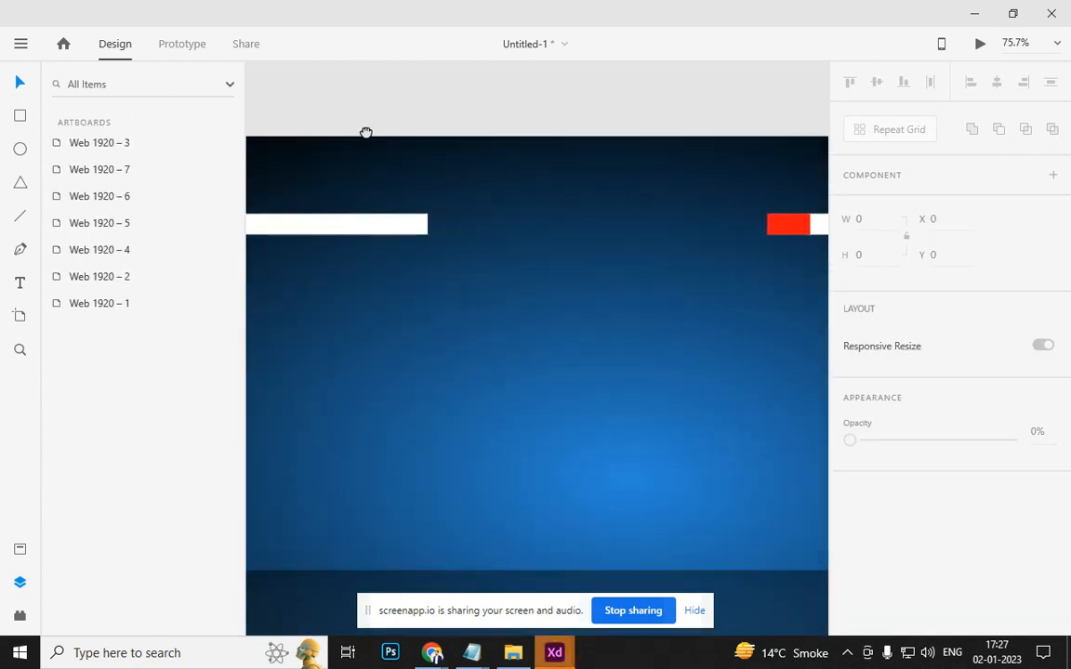
{"action": "left_click_drag", "start_coordinate": [366, 132], "coordinate": [883, 137]}
{"action": "left_click_drag", "start_coordinate": [542, 136], "coordinate": [698, 134]}
{"action": "left_click_drag", "start_coordinate": [342, 172], "coordinate": [807, 206]}
{"action": "left_click_drag", "start_coordinate": [518, 206], "coordinate": [993, 211]}
{"action": "left_click_drag", "start_coordinate": [469, 206], "coordinate": [722, 218]}
{"action": "left_click_drag", "start_coordinate": [469, 232], "coordinate": [899, 189]}
{"action": "left_click_drag", "start_coordinate": [665, 164], "coordinate": [949, 179]}
{"action": "left_click_drag", "start_coordinate": [589, 179], "coordinate": [863, 165]}
{"action": "left_click_drag", "start_coordinate": [616, 191], "coordinate": [894, 191]}
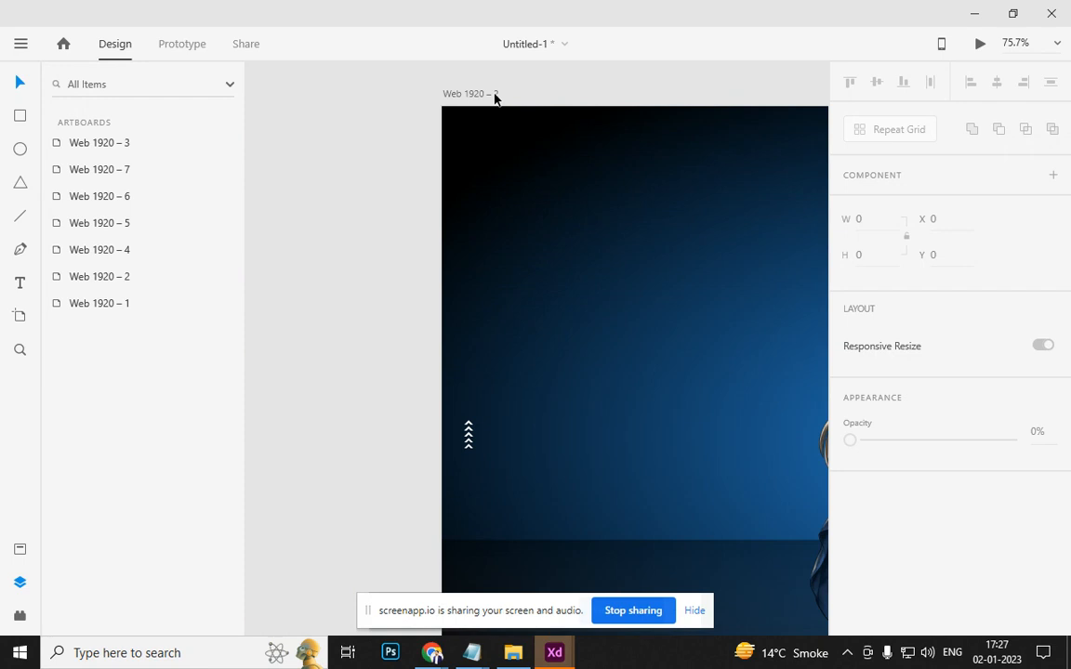
{"action": "left_click", "coordinate": [494, 97]}
{"action": "key", "text": "ctrl+Return"}
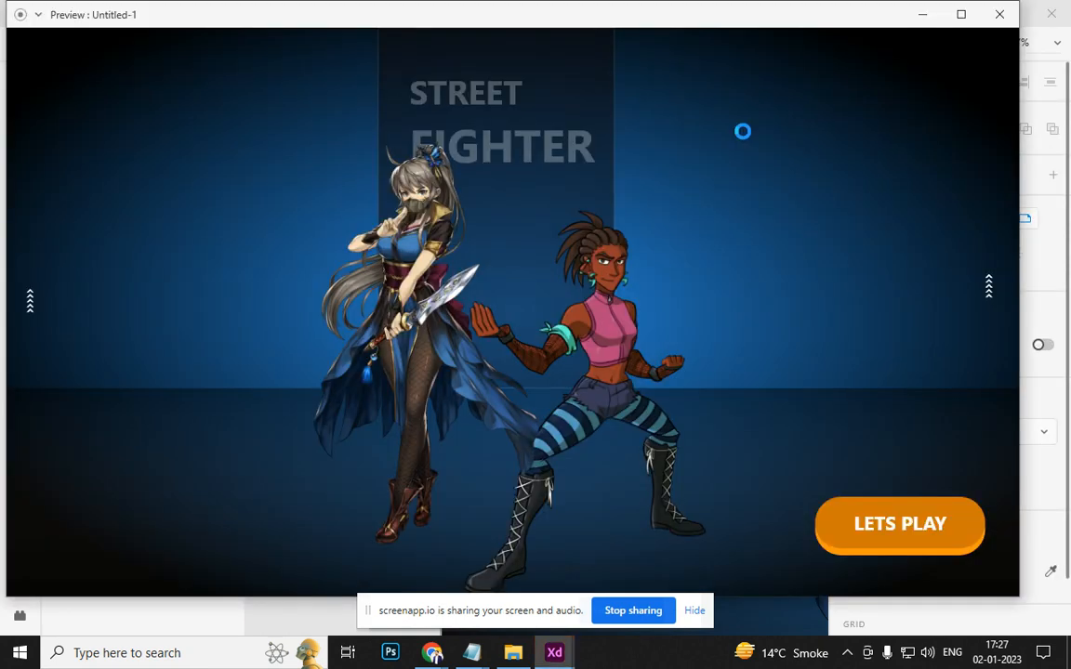
{"action": "left_click", "coordinate": [953, 514]}
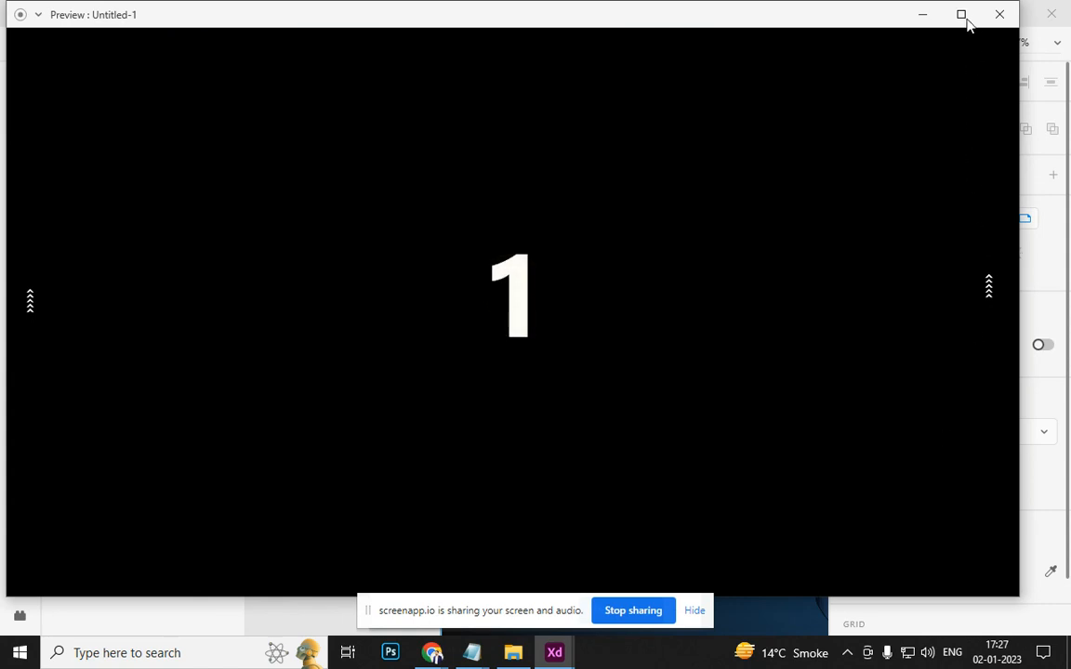
{"action": "left_click", "coordinate": [999, 14]}
{"action": "scroll", "coordinate": [735, 330], "scroll_direction": "down", "scroll_amount": 6}
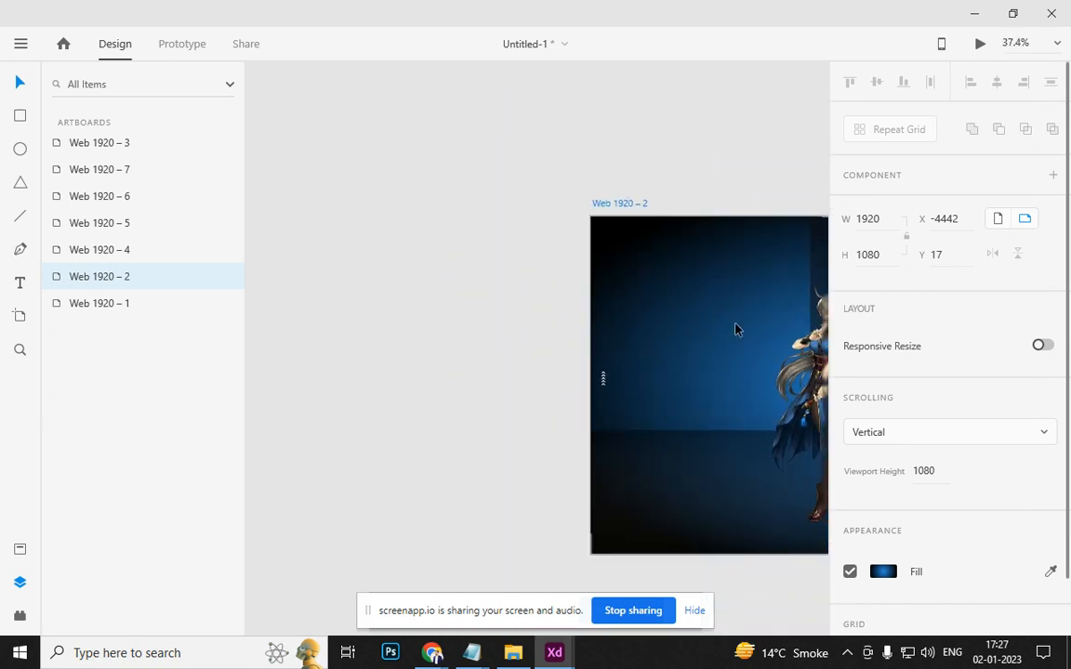
Link the countdown's "1" artboard to Web 1920 – 1 with a 0 s Time trigger and a 1 s Ease Out Auto-Animate
{"action": "left_click_drag", "start_coordinate": [739, 388], "coordinate": [177, 49]}
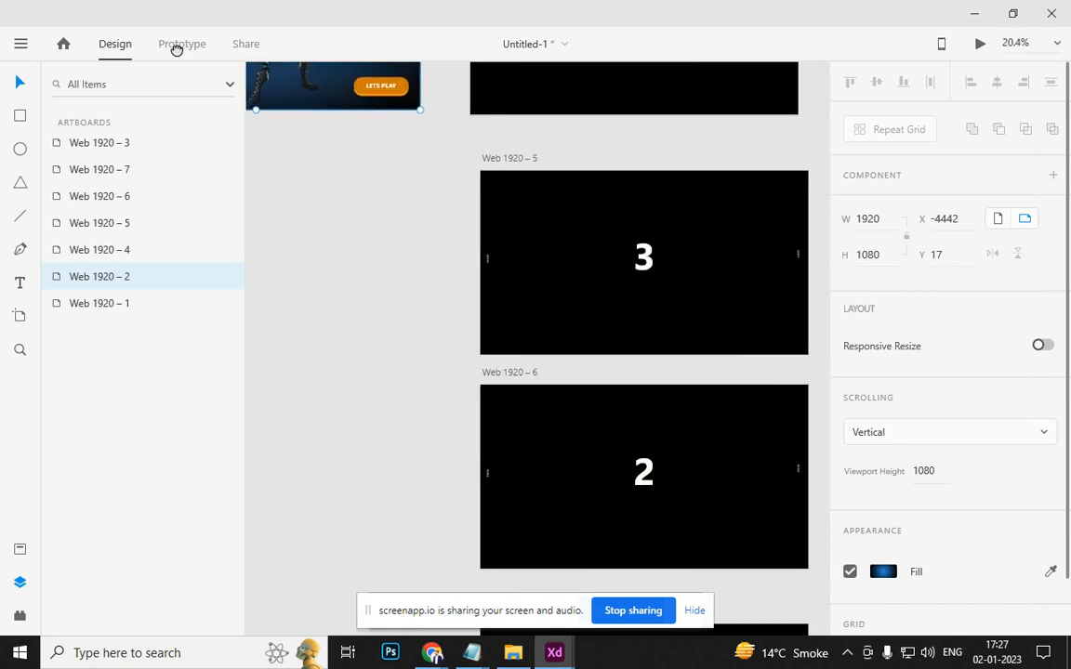
{"action": "scroll", "coordinate": [417, 317], "scroll_direction": "down", "scroll_amount": 2}
{"action": "left_click", "coordinate": [564, 526]}
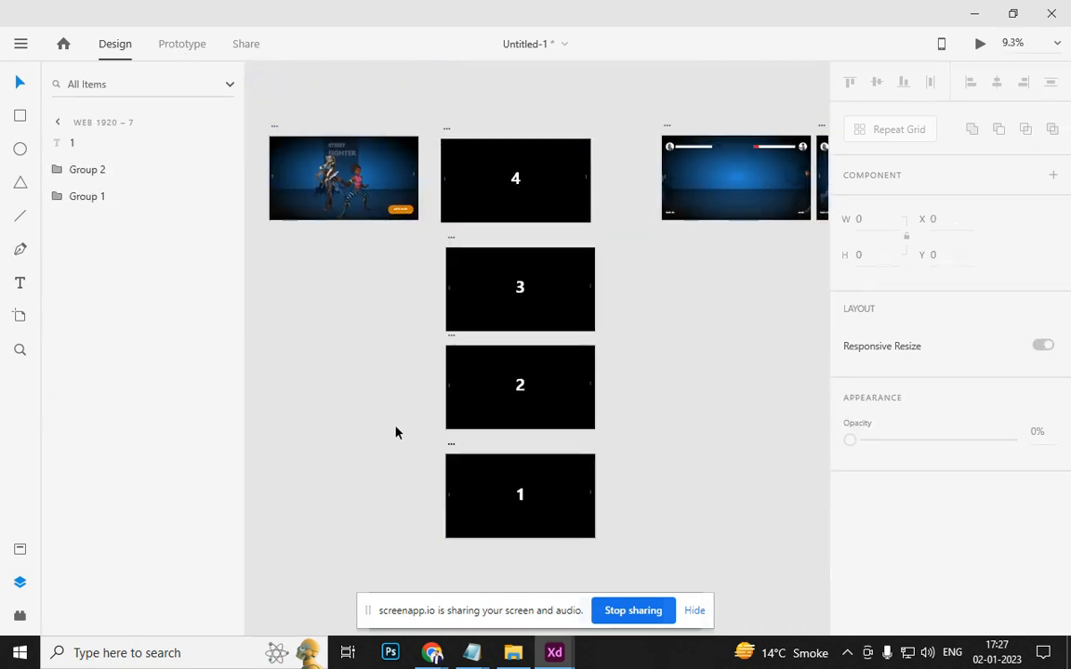
{"action": "left_click", "coordinate": [181, 43]}
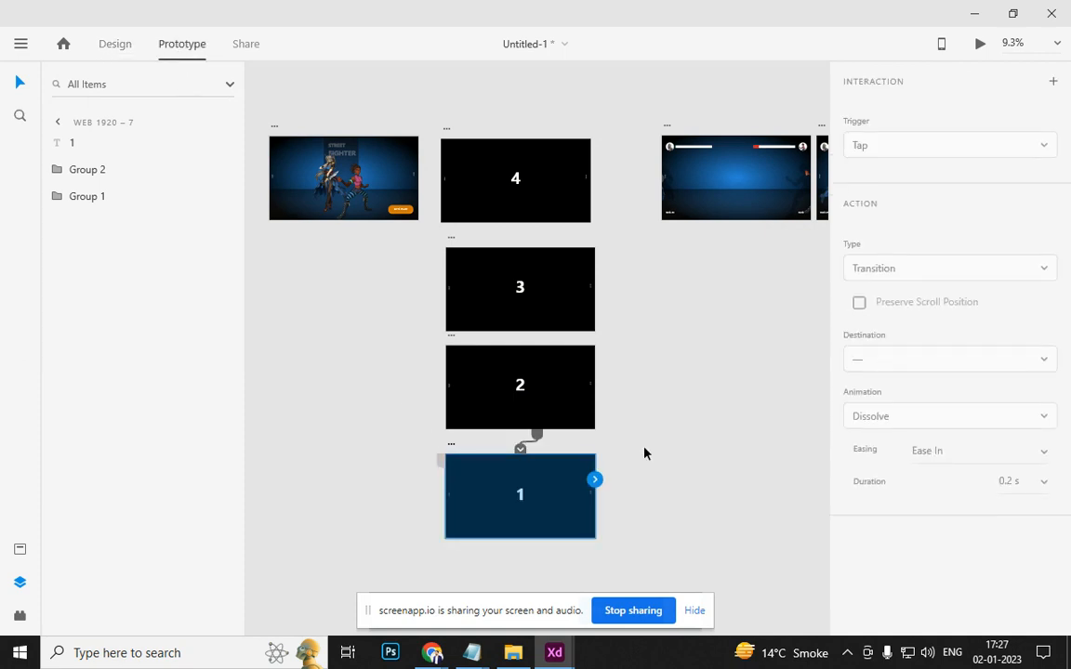
{"action": "left_click_drag", "start_coordinate": [595, 480], "coordinate": [657, 176]}
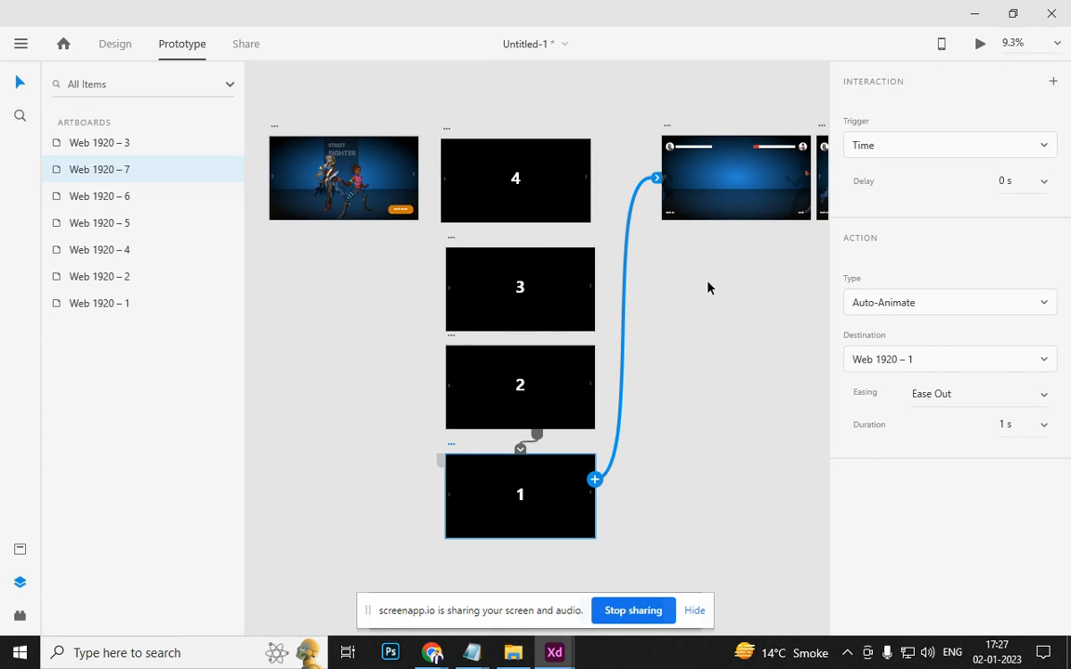
Preview from the title artboard, play the full countdown into the fight screen, enlarge the preview window and dismiss it
{"action": "left_click", "coordinate": [275, 130]}
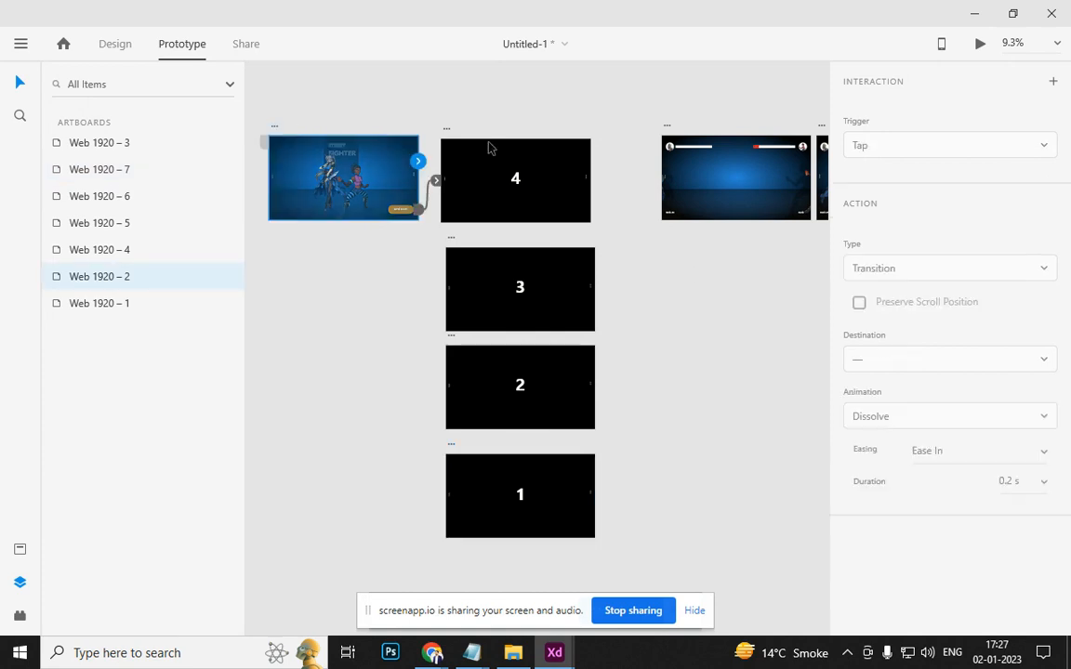
{"action": "key", "text": "ctrl+Return"}
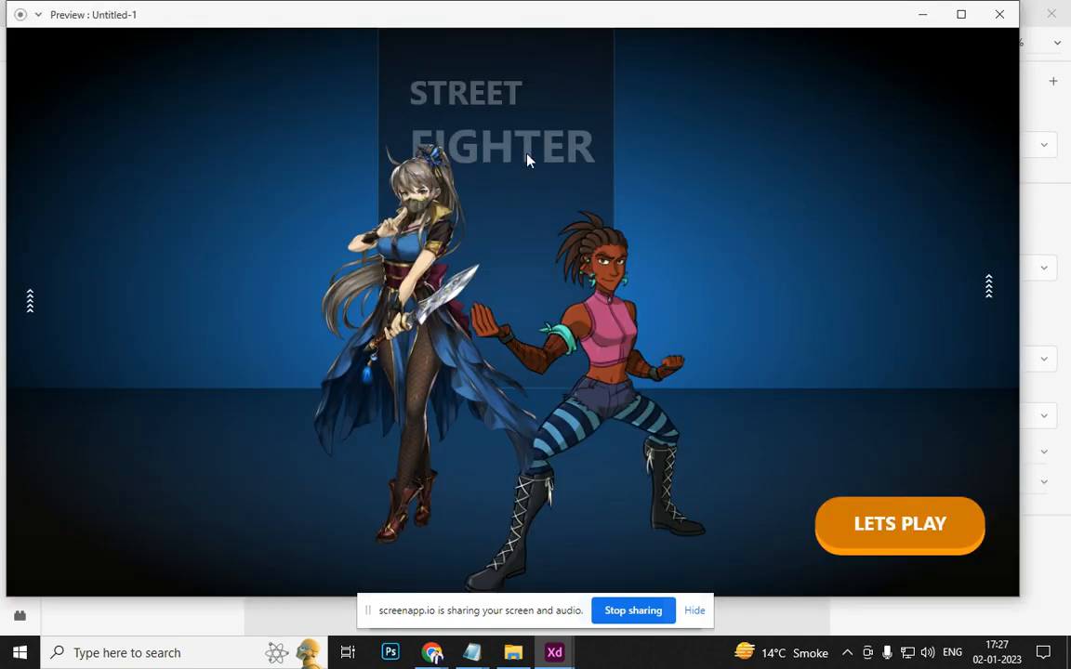
{"action": "left_click", "coordinate": [923, 541]}
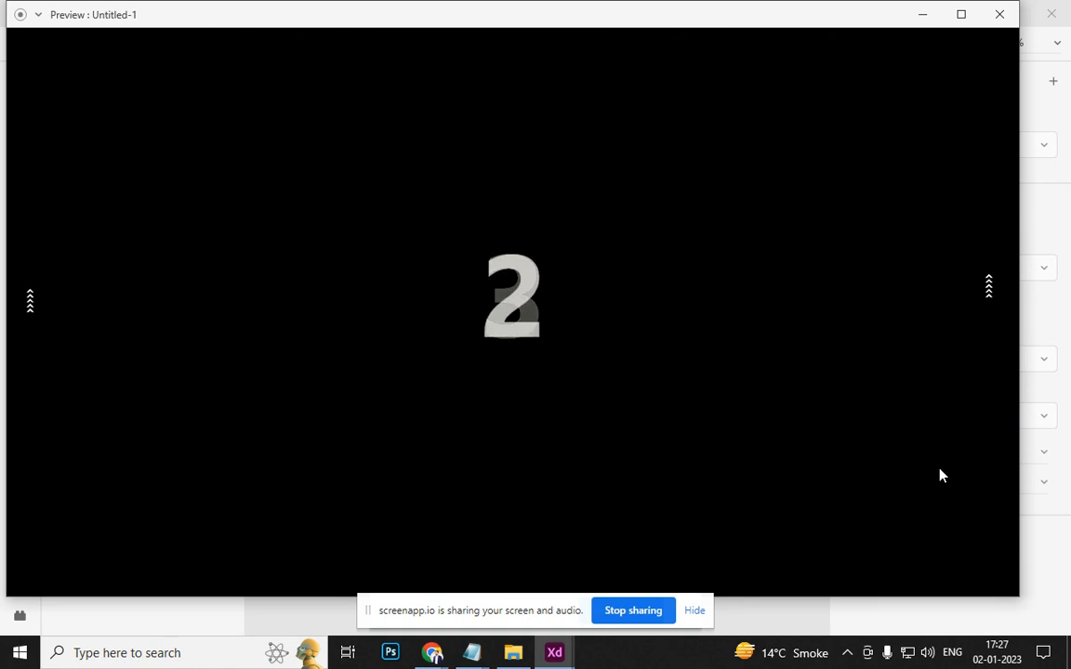
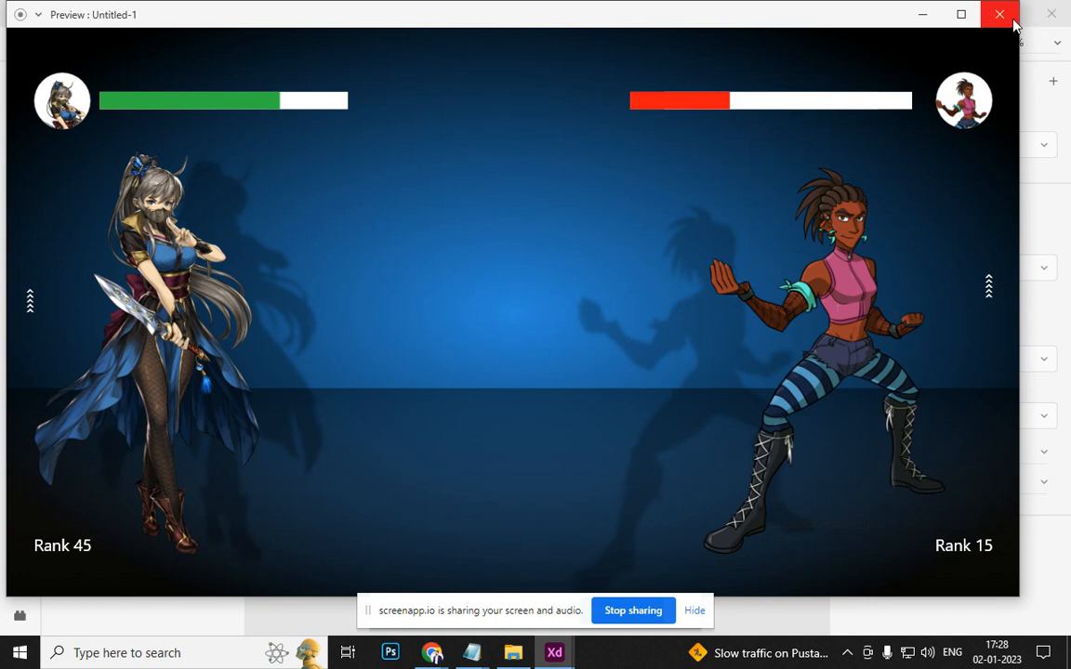
{"action": "left_click", "coordinate": [961, 14]}
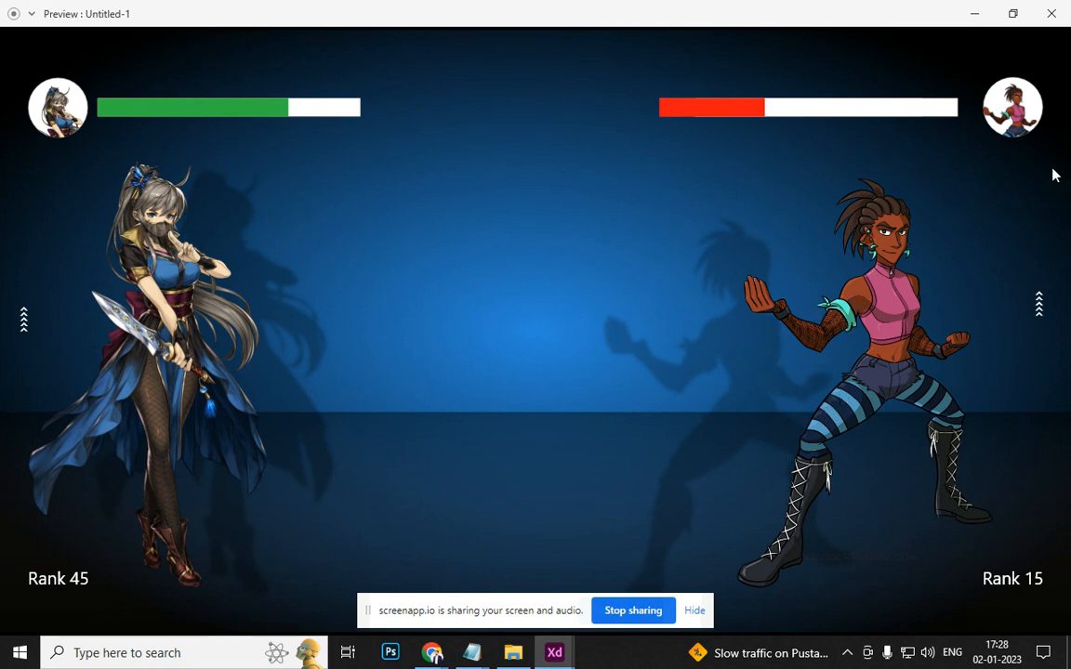
{"action": "left_click", "coordinate": [974, 14]}
{"action": "left_click", "coordinate": [700, 280]}
Duplicate the fight-screen artboard Web 1920 – 3
{"action": "left_click_drag", "start_coordinate": [752, 278], "coordinate": [538, 342]}
{"action": "scroll", "coordinate": [558, 251], "scroll_direction": "up", "scroll_amount": 3}
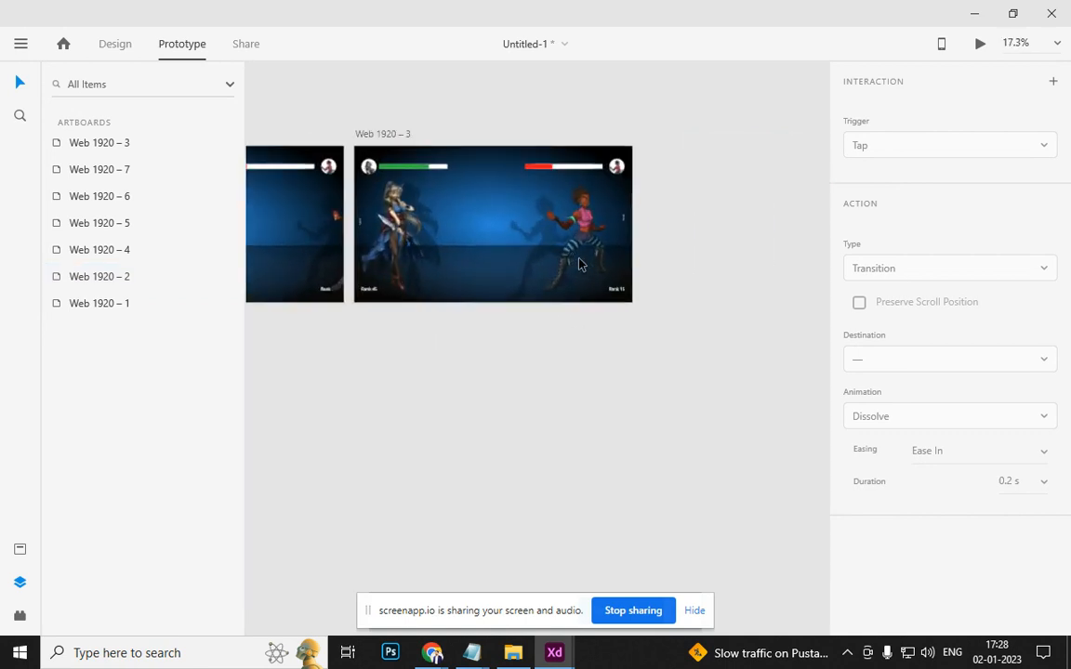
{"action": "left_click", "coordinate": [337, 113]}
{"action": "key", "text": "ctrl+d"}
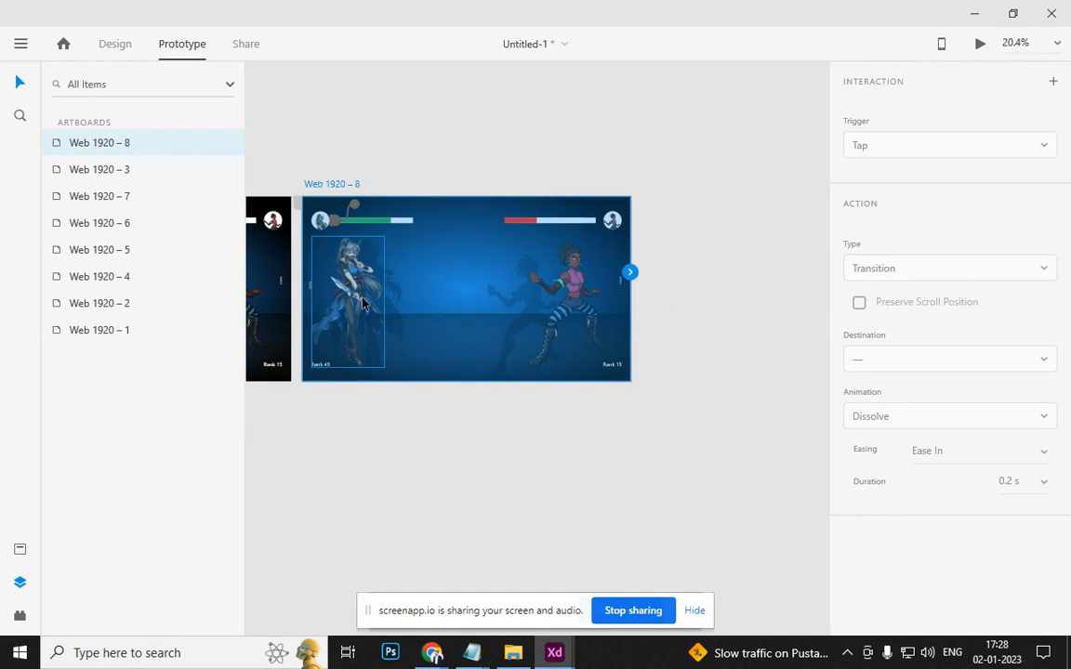
On the duplicated artboard, delete the sword fighter and move the Charlie_web fighter to the middle of the scene
{"action": "left_click", "coordinate": [355, 294]}
{"action": "mouse_move", "coordinate": [355, 294]}
{"action": "left_mouse_down"}
{"action": "mouse_move", "coordinate": [395, 385]}
{"action": "mouse_move", "coordinate": [366, 309]}
{"action": "left_mouse_up"}
{"action": "left_click", "coordinate": [444, 459]}
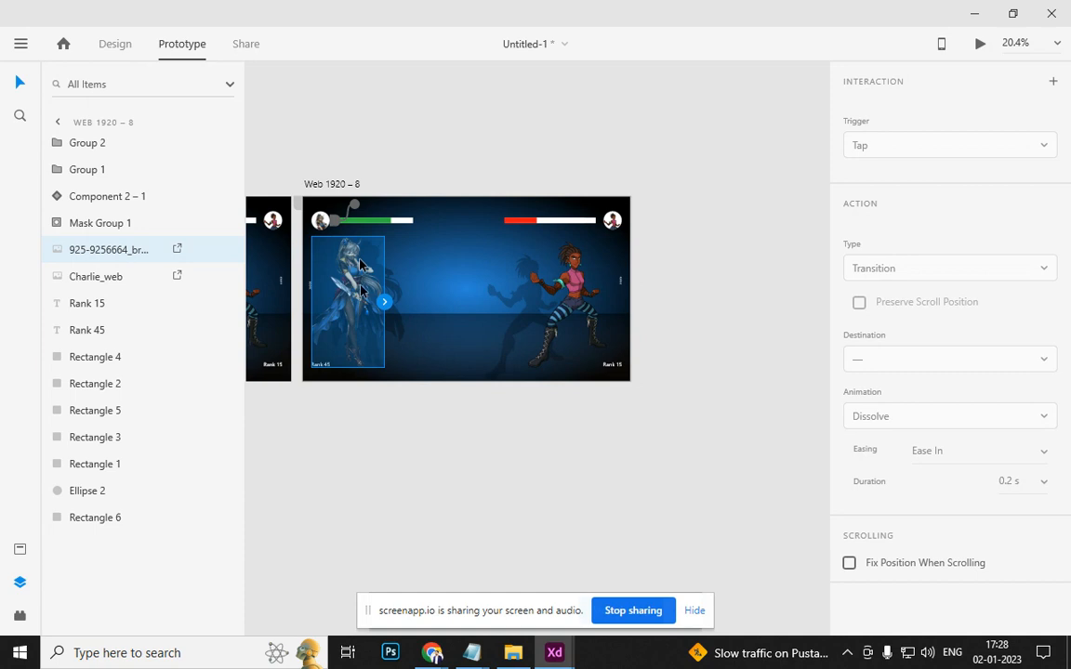
{"action": "left_click_drag", "start_coordinate": [359, 265], "coordinate": [516, 242]}
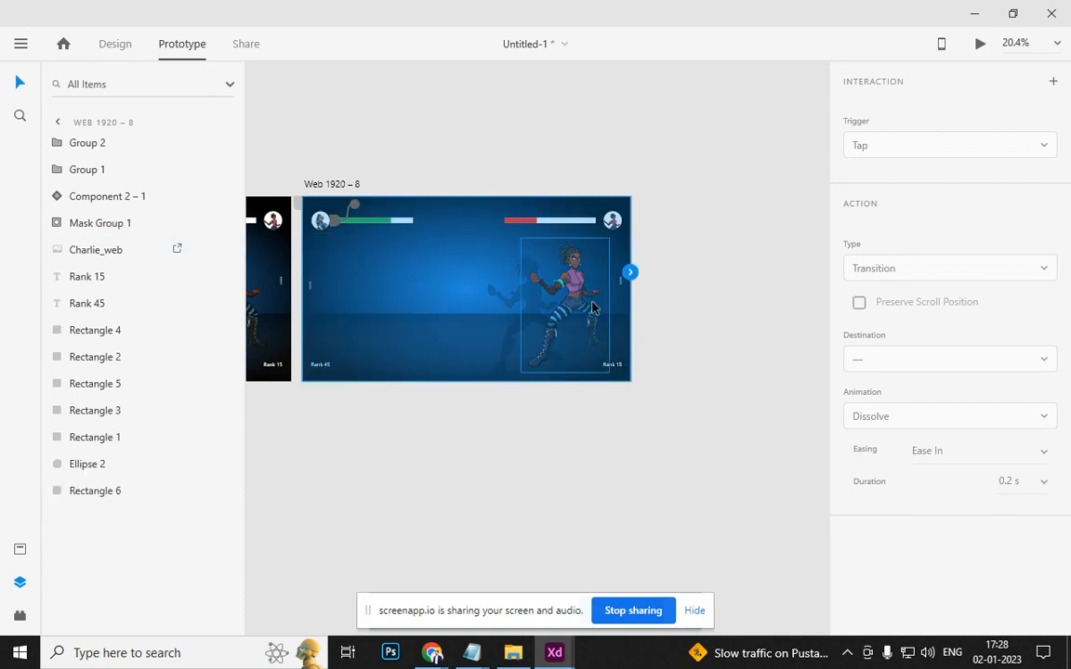
{"action": "left_click", "coordinate": [549, 478]}
{"action": "left_click_drag", "start_coordinate": [558, 300], "coordinate": [456, 316]}
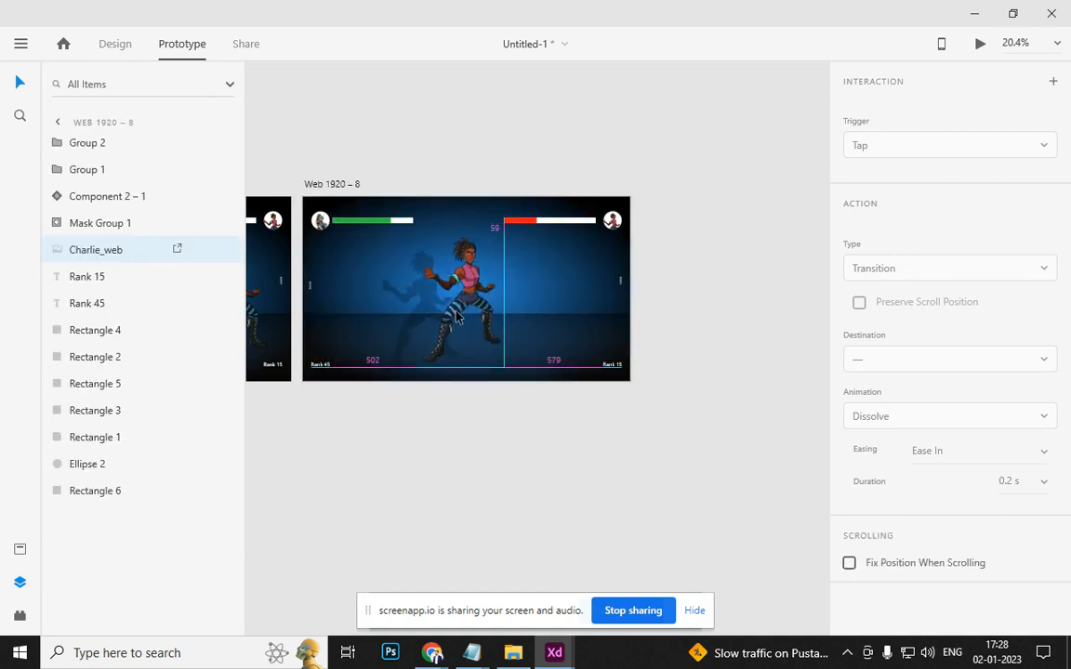
Delete the green health fill from the sword fighter's health bar on Web 1920 – 8
{"action": "scroll", "coordinate": [437, 293], "scroll_direction": "up", "scroll_amount": 3}
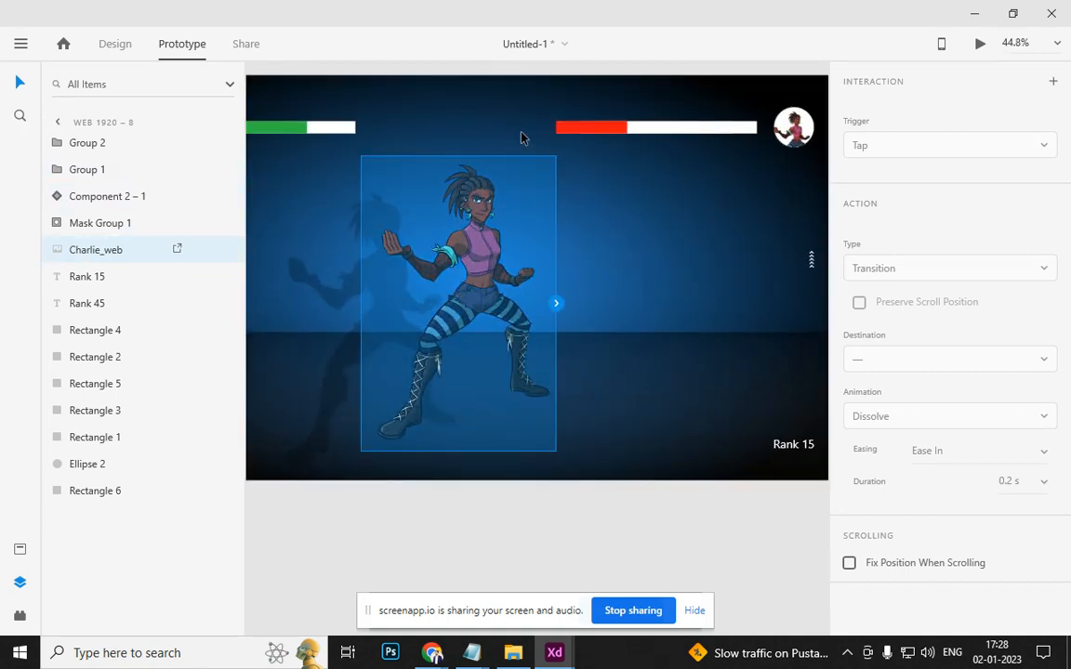
{"action": "left_click", "coordinate": [580, 135]}
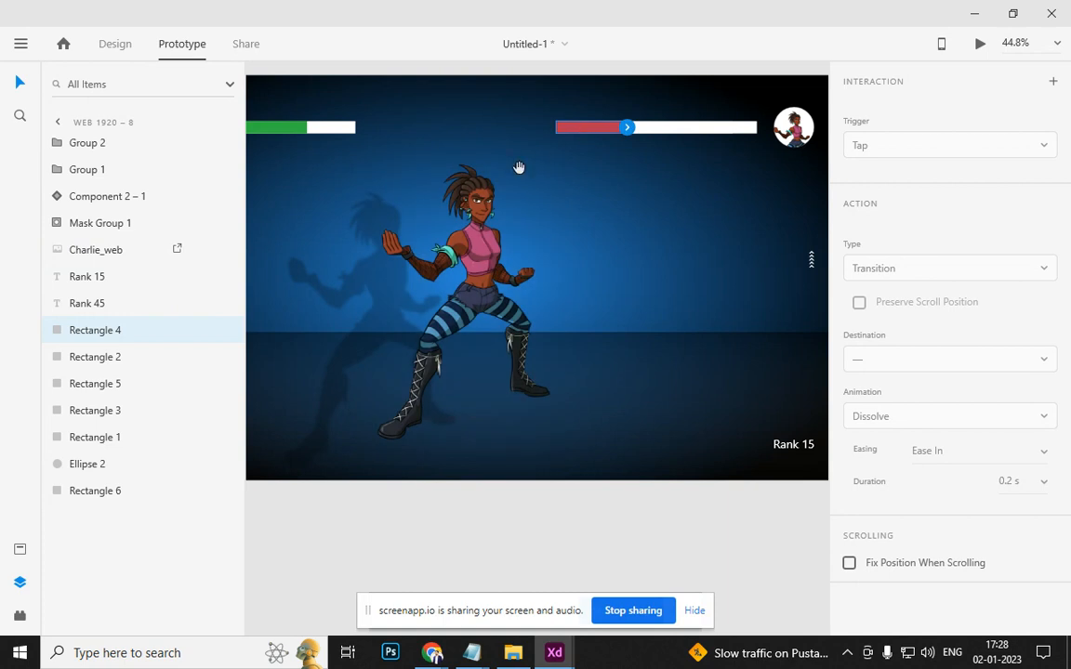
{"action": "scroll", "coordinate": [519, 168], "scroll_direction": "left", "scroll_amount": 5}
{"action": "scroll", "coordinate": [519, 167], "scroll_direction": "up", "scroll_amount": 2}
{"action": "left_click", "coordinate": [419, 192]}
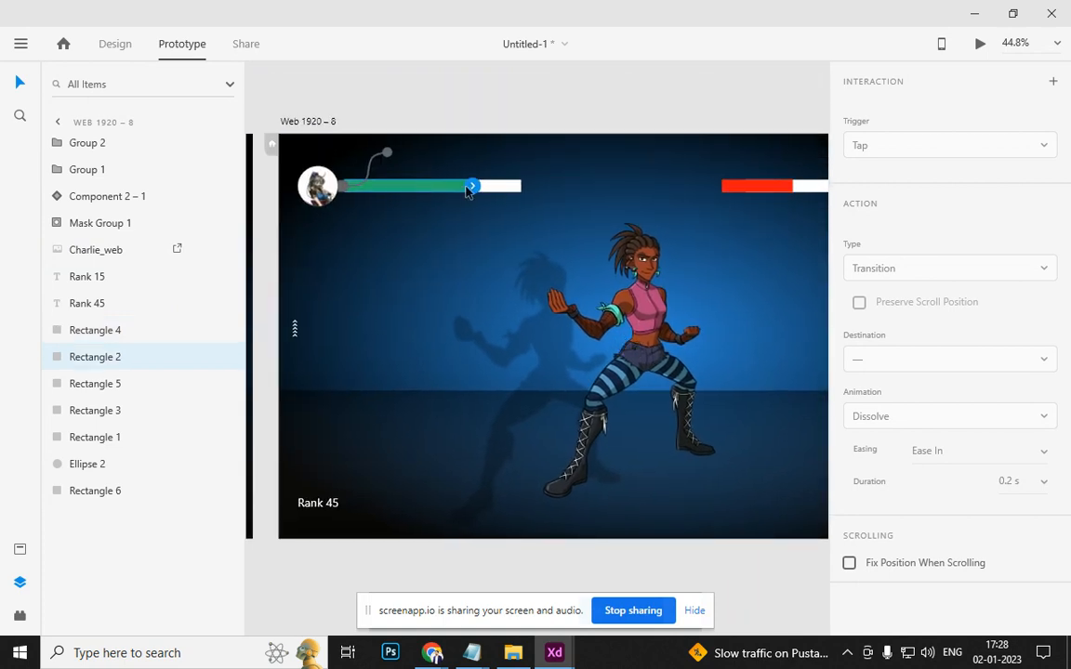
{"action": "key", "text": "Delete"}
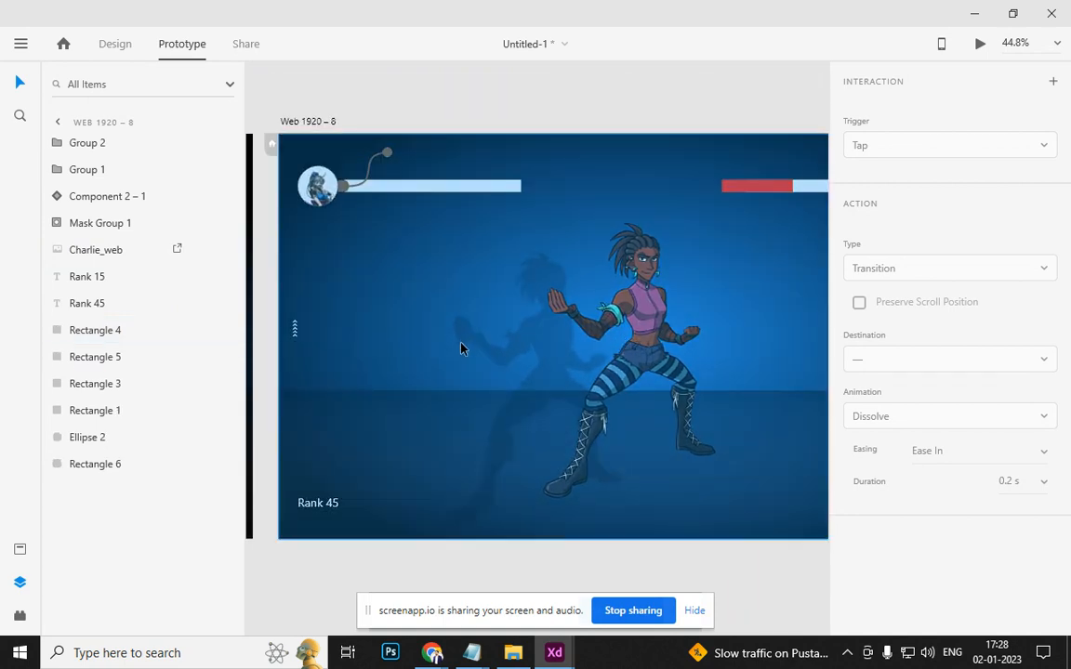
{"action": "left_click", "coordinate": [437, 552]}
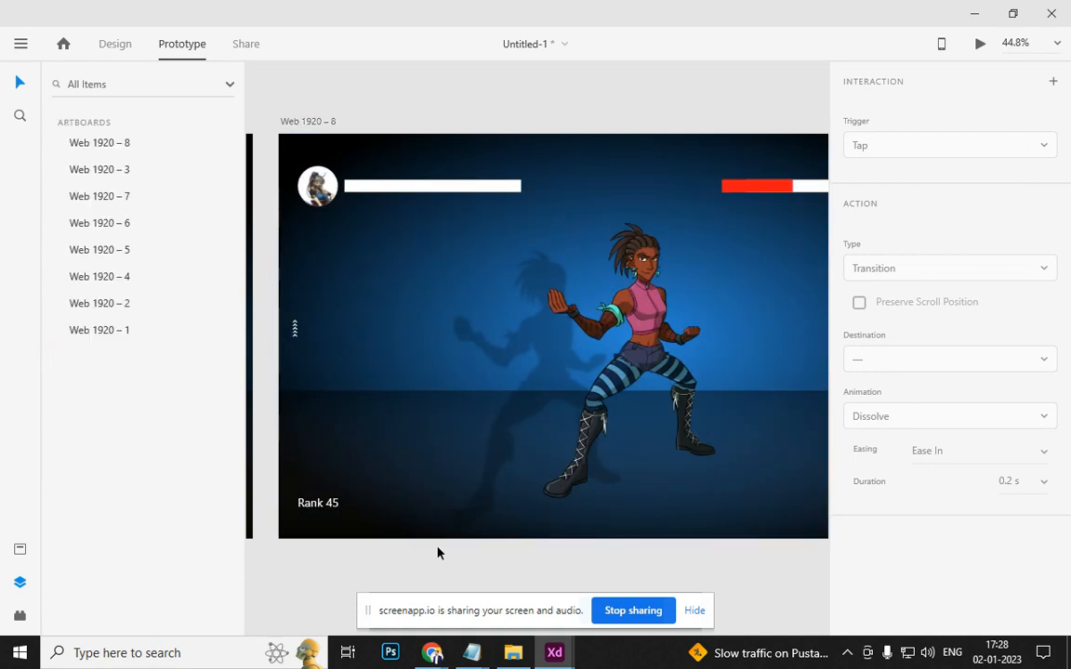
{"action": "left_click", "coordinate": [321, 193]}
{"action": "scroll", "coordinate": [320, 196], "scroll_direction": "down", "scroll_amount": 3}
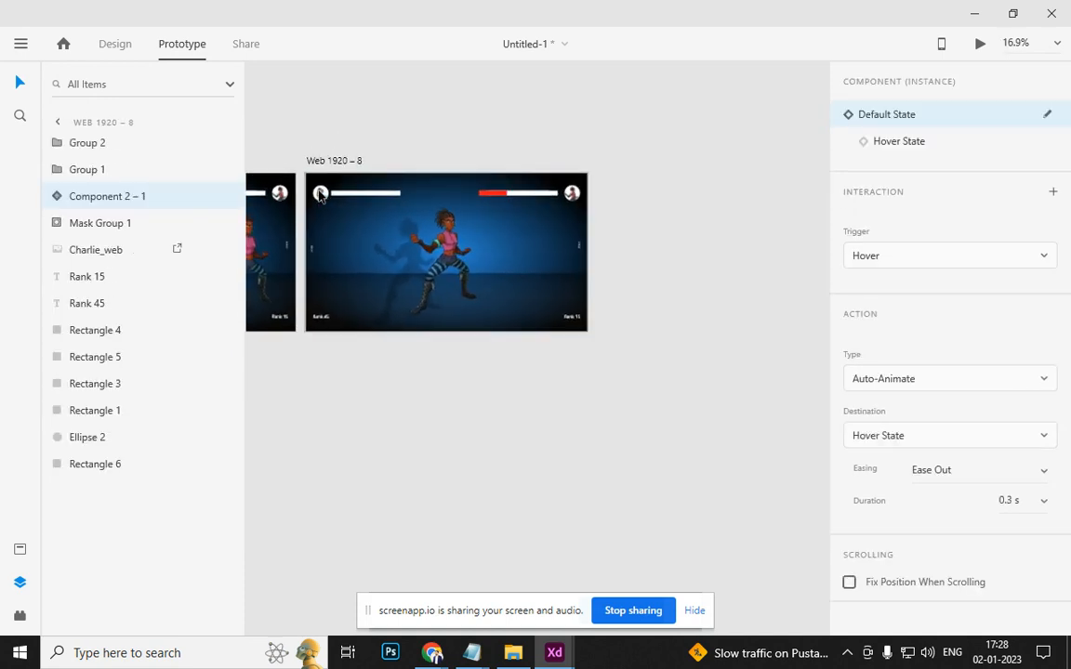
{"action": "scroll", "coordinate": [320, 196], "scroll_direction": "up", "scroll_amount": 5}
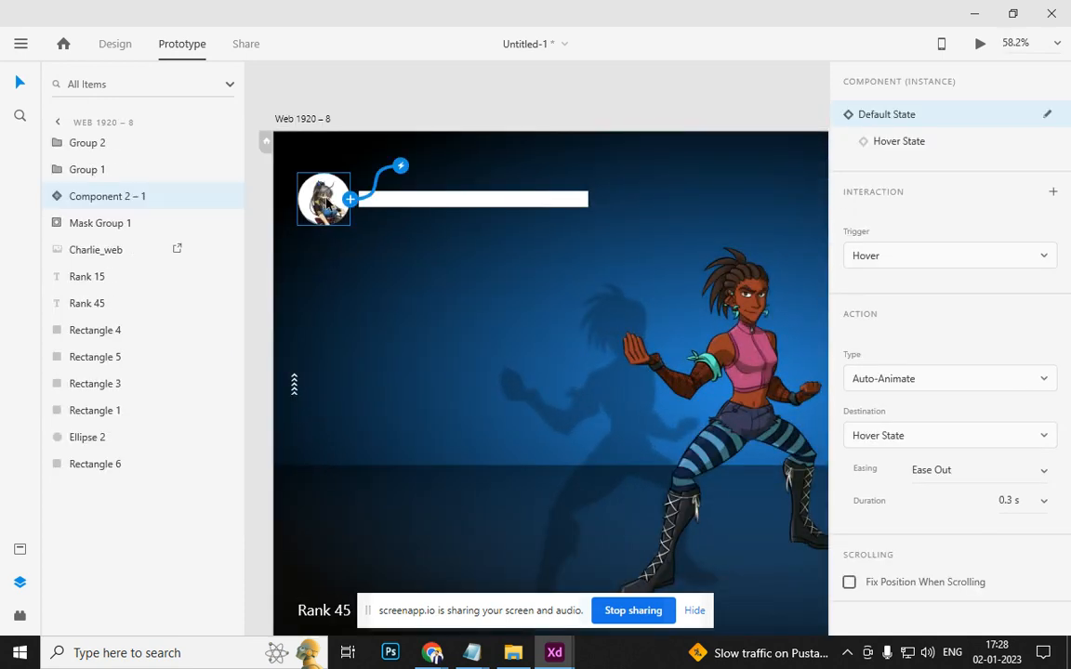
{"action": "left_click", "coordinate": [502, 120]}
{"action": "scroll", "coordinate": [564, 242], "scroll_direction": "down", "scroll_amount": 4}
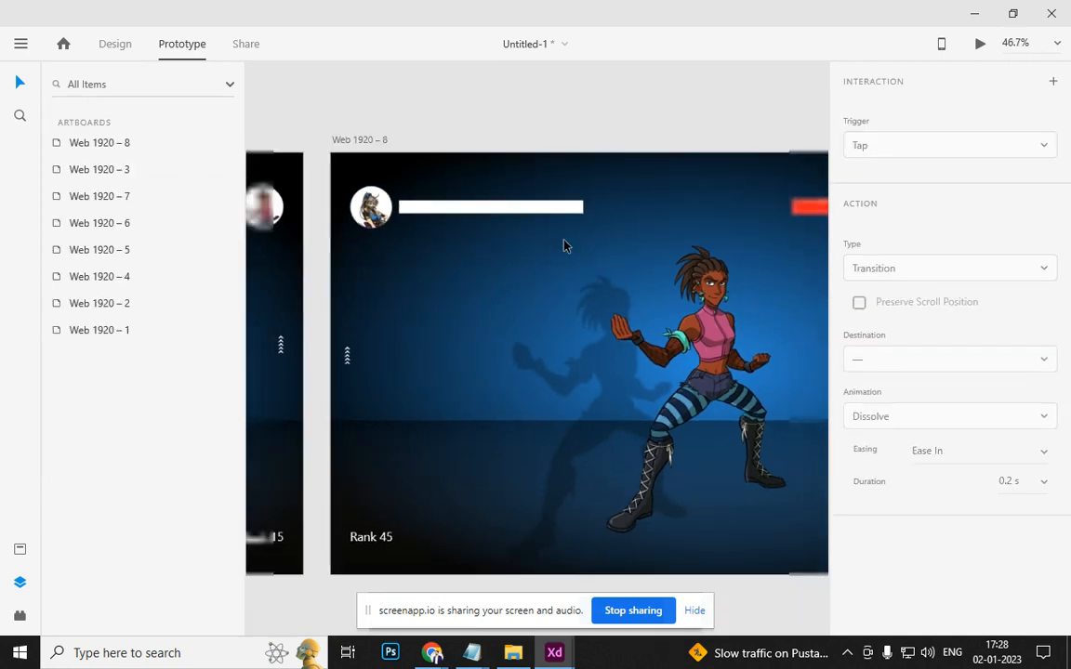
{"action": "scroll", "coordinate": [545, 325], "scroll_direction": "up", "scroll_amount": 3}
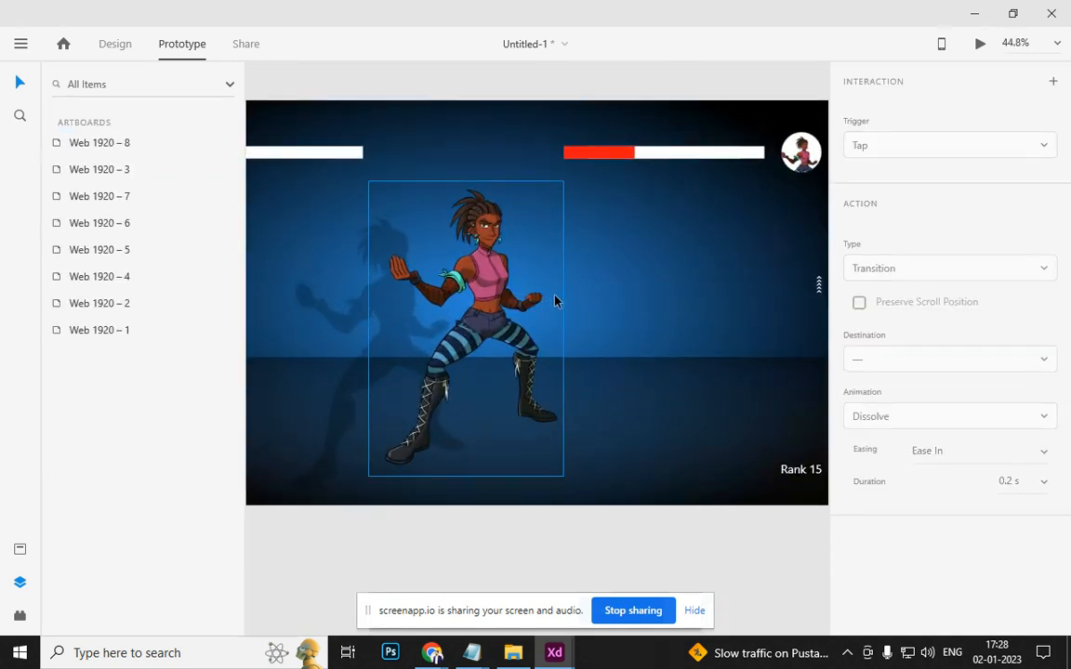
Add the text "GAME OVER" to Web 1920 – 8 in Design mode and place it across the fighter at about X 346, Y 366
{"action": "left_click", "coordinate": [595, 316]}
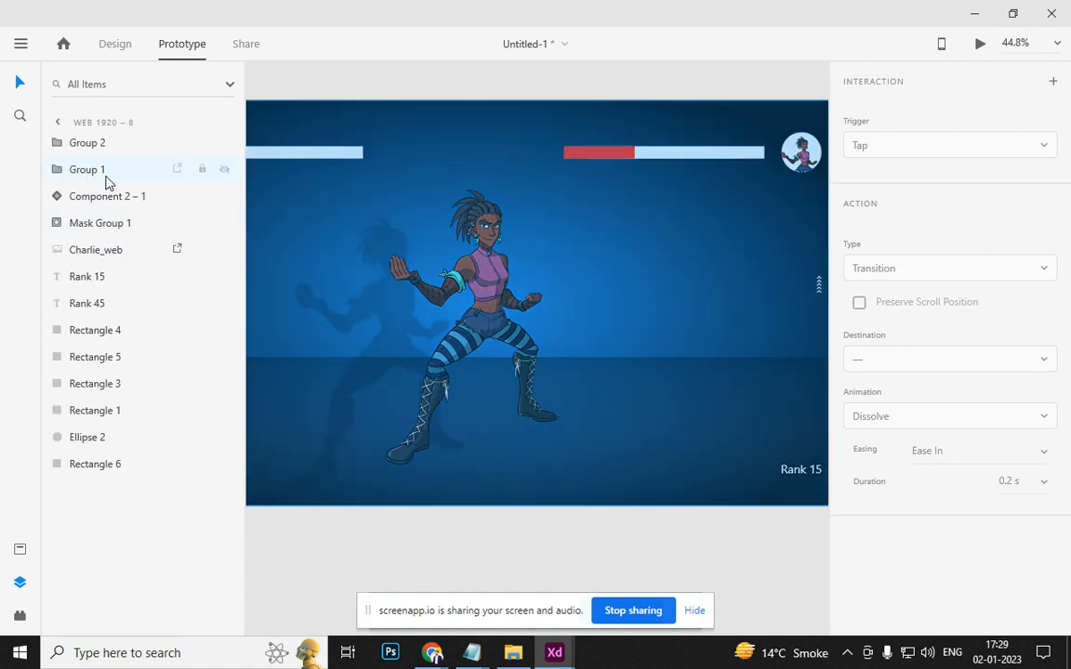
{"action": "left_click", "coordinate": [108, 45]}
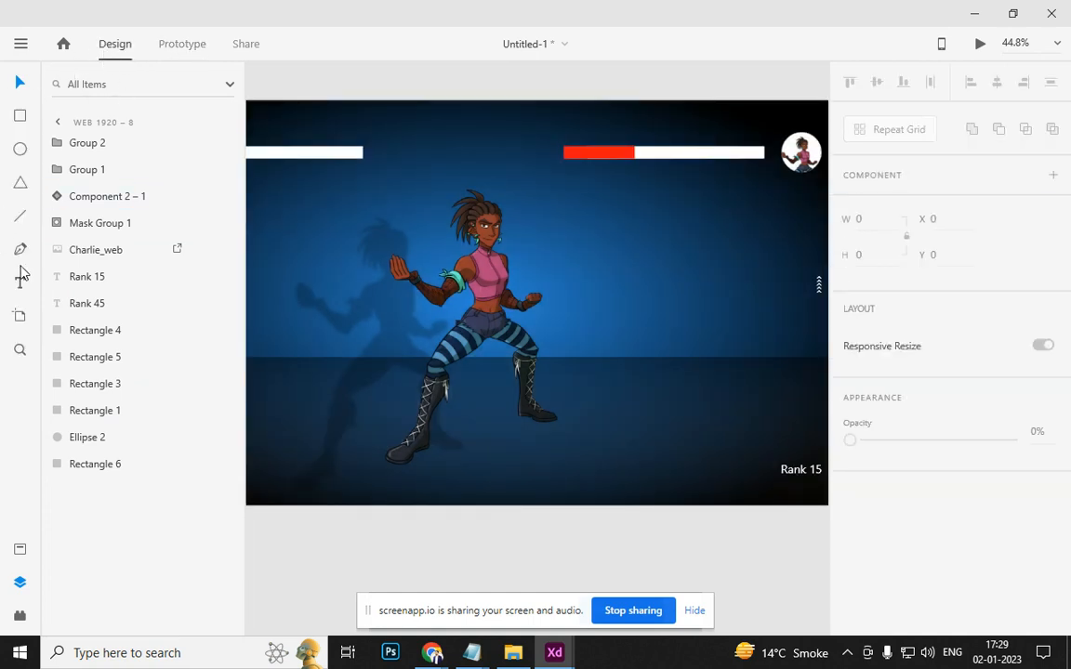
{"action": "left_click", "coordinate": [623, 279]}
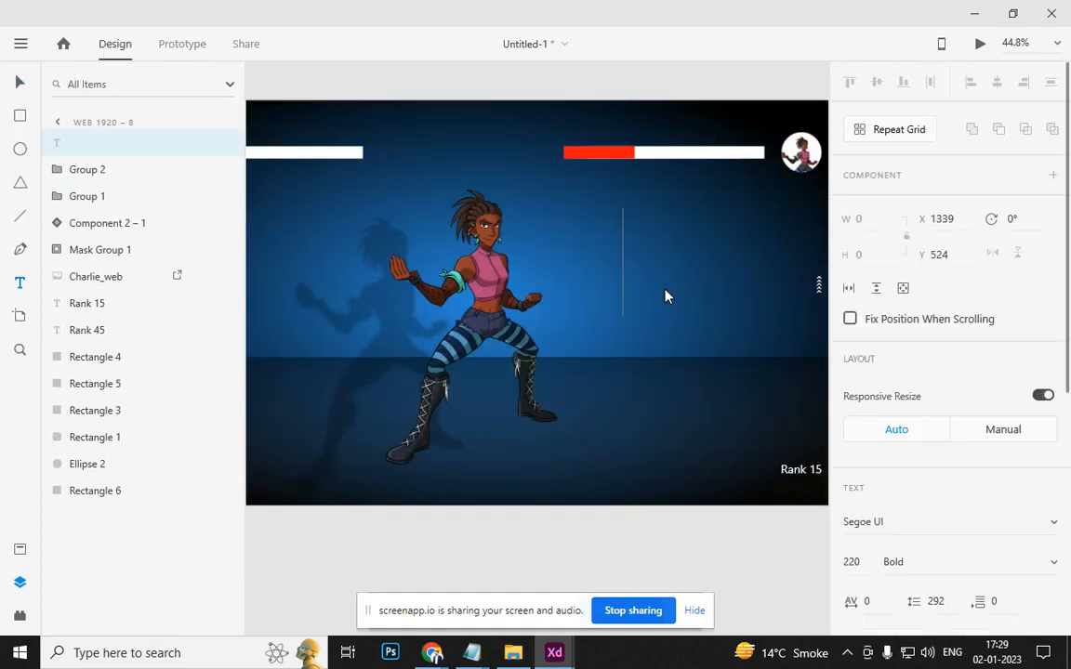
{"action": "type", "text": "GAME"}
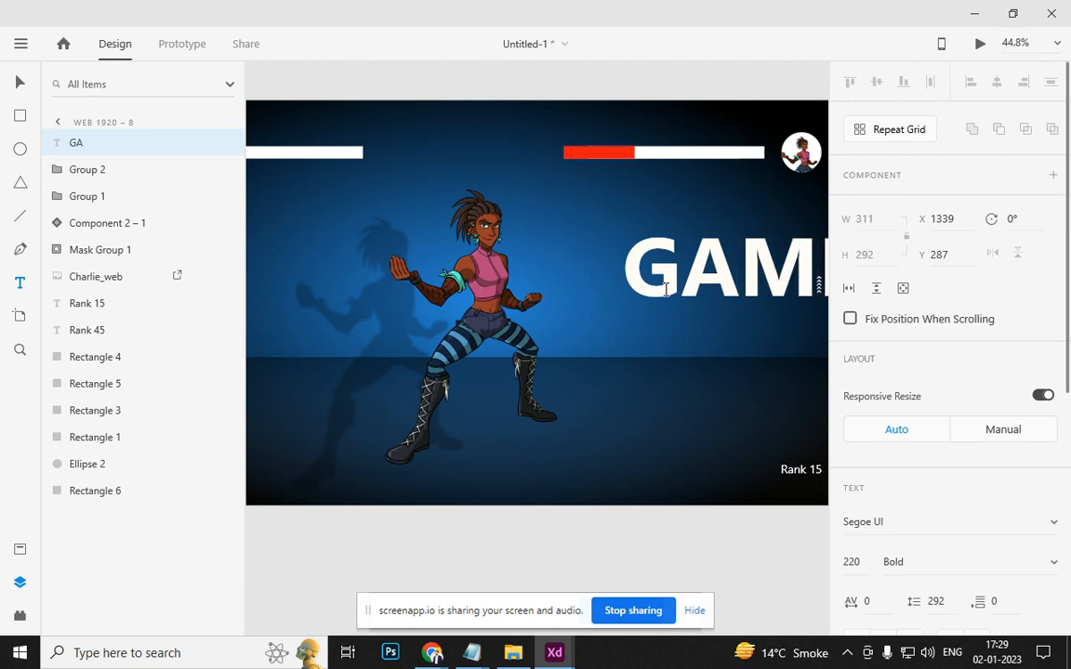
{"action": "type", "text": " OVER"}
{"action": "key", "text": "Escape"}
{"action": "left_click_drag", "start_coordinate": [648, 283], "coordinate": [275, 317]}
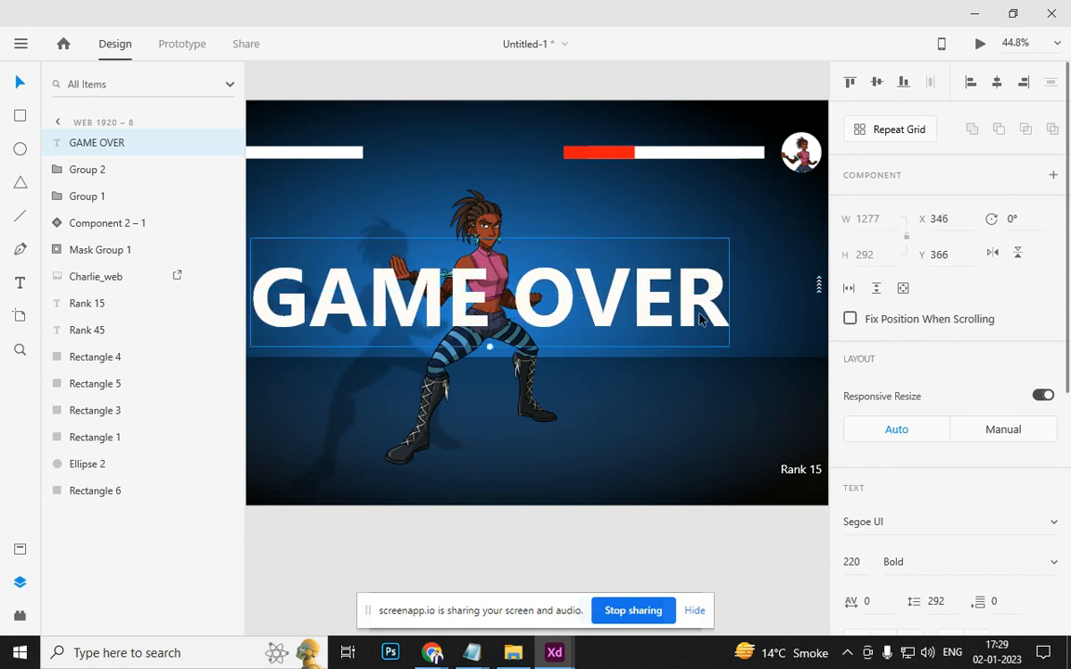
Turn off the GAME OVER text's fill and give it a white #FFFFFF border
{"action": "scroll", "coordinate": [699, 319], "scroll_direction": "down", "scroll_amount": 1}
{"action": "scroll", "coordinate": [892, 478], "scroll_direction": "down", "scroll_amount": 5}
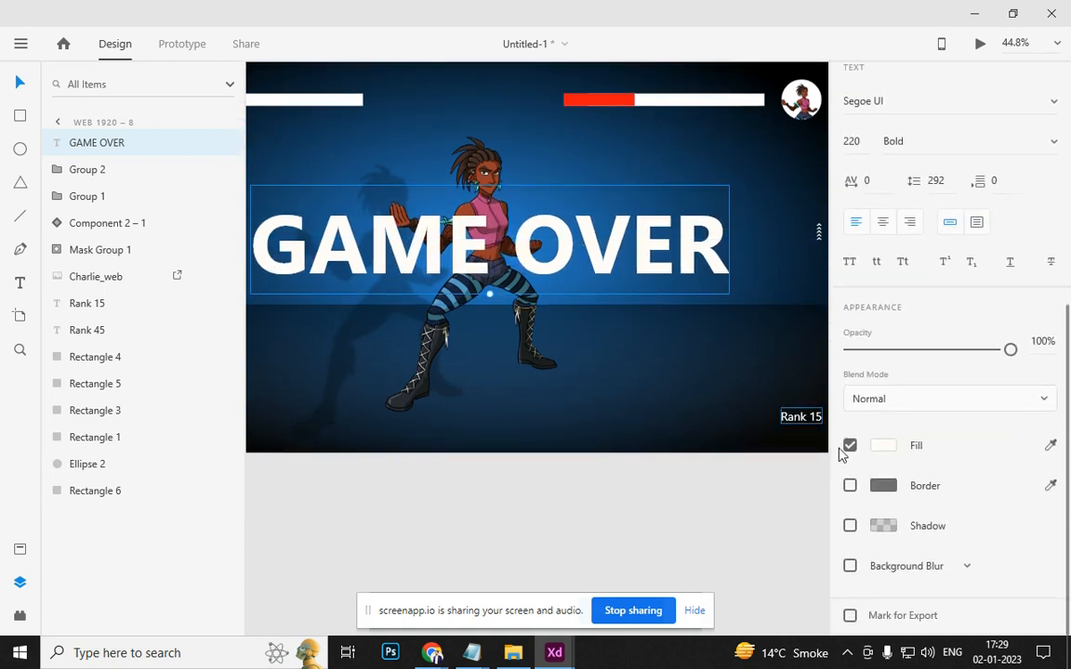
{"action": "left_click", "coordinate": [848, 446]}
{"action": "left_click", "coordinate": [850, 485]}
{"action": "left_click", "coordinate": [874, 487]}
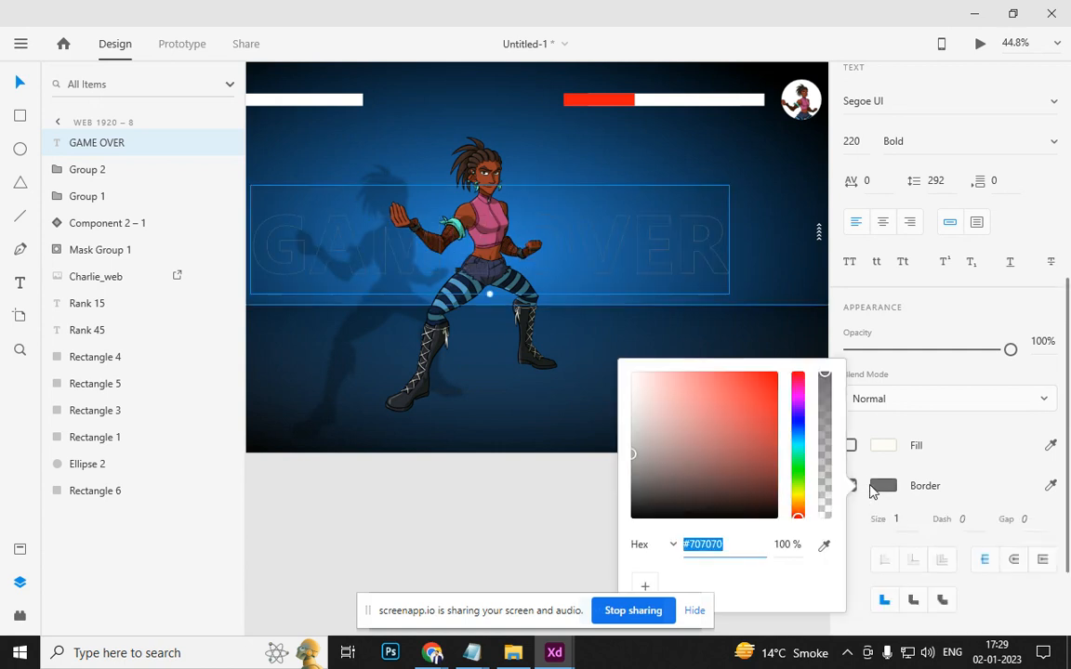
{"action": "left_click_drag", "start_coordinate": [679, 467], "coordinate": [626, 364]}
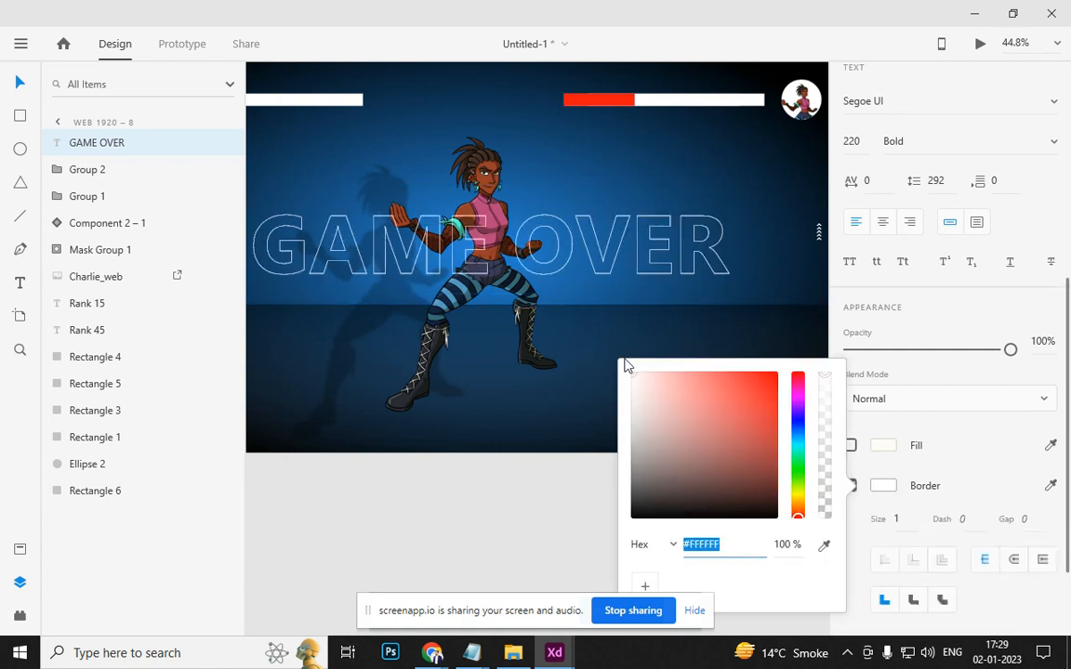
{"action": "left_click", "coordinate": [528, 521]}
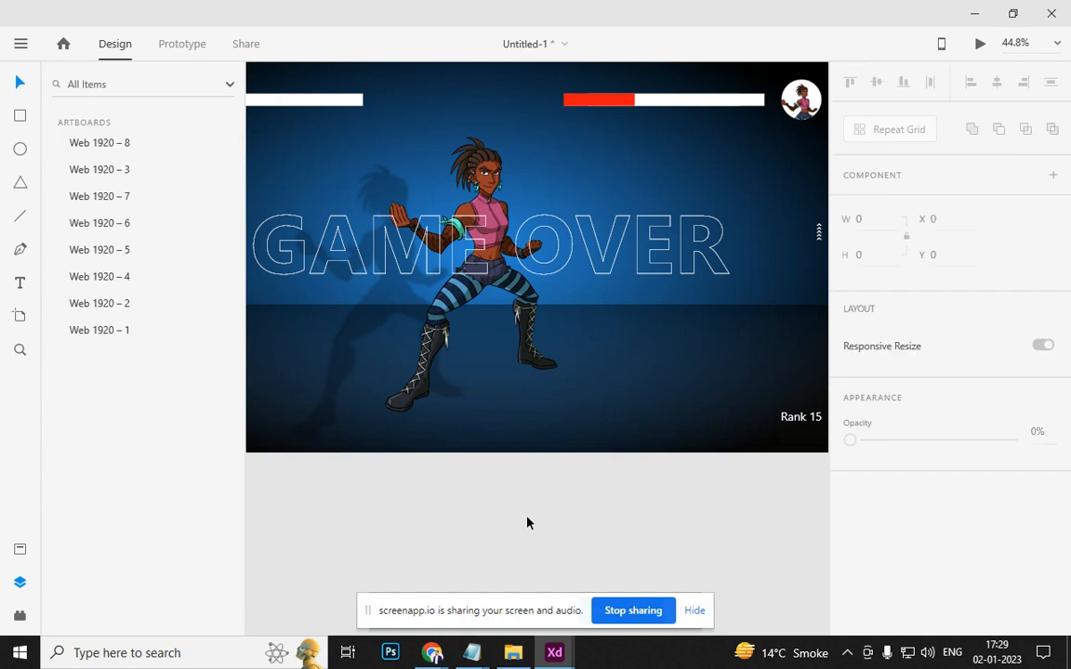
Set the GAME OVER text's border size to 7
{"action": "scroll", "coordinate": [528, 521], "scroll_direction": "down", "scroll_amount": 5}
{"action": "scroll", "coordinate": [529, 520], "scroll_direction": "up", "scroll_amount": 3}
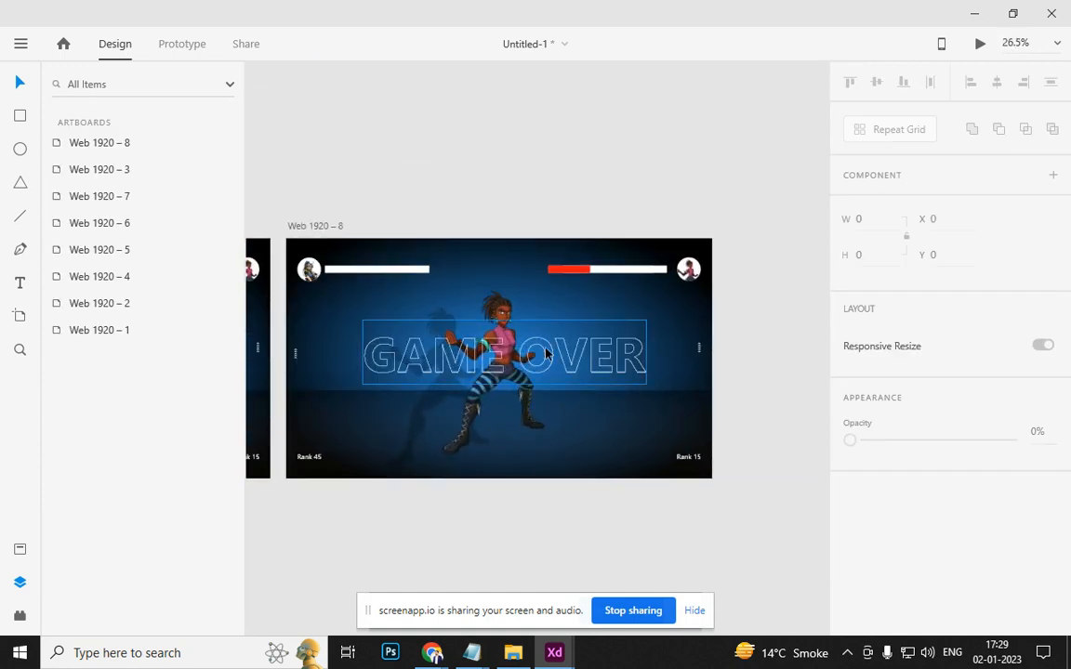
{"action": "left_click", "coordinate": [611, 368]}
{"action": "scroll", "coordinate": [913, 423], "scroll_direction": "down", "scroll_amount": 6}
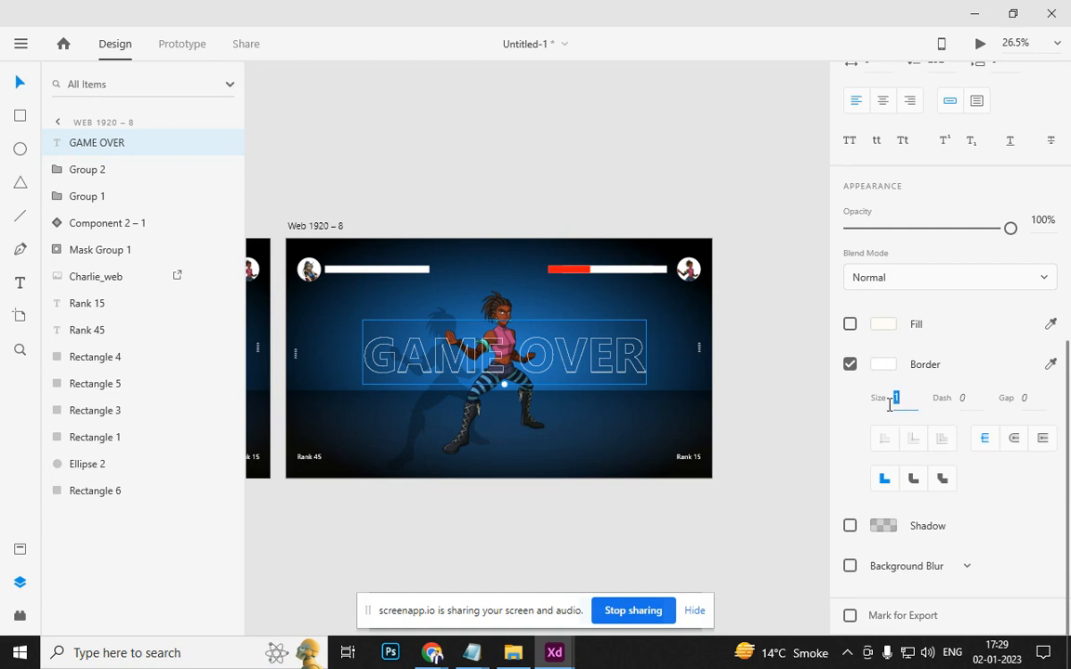
{"action": "key", "text": "Up"}
{"action": "key", "text": "Up"}
{"action": "key", "text": "Up"}
{"action": "key", "text": "Up"}
{"action": "key", "text": "Up"}
{"action": "key", "text": "Up"}
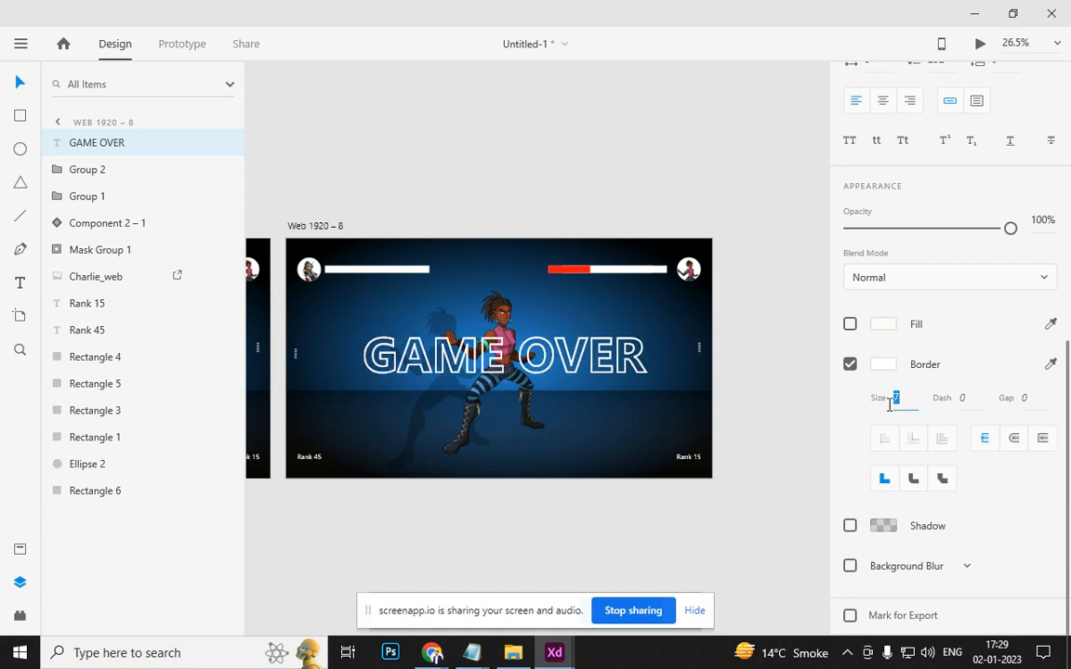
Enable a shadow on the GAME OVER text and set its Y offset to 6
{"action": "left_click", "coordinate": [851, 528]}
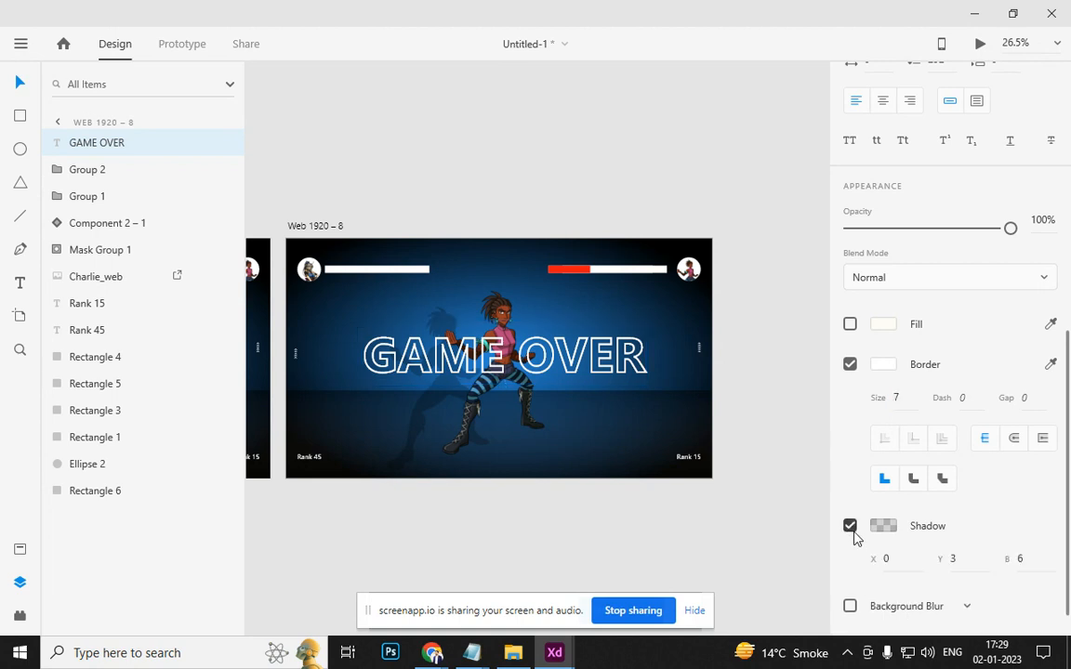
{"action": "left_click", "coordinate": [944, 558]}
{"action": "type", "text": "6"}
{"action": "key", "text": "Return"}
{"action": "left_click", "coordinate": [733, 512]}
{"action": "scroll", "coordinate": [641, 430], "scroll_direction": "up", "scroll_amount": 5}
{"action": "scroll", "coordinate": [553, 350], "scroll_direction": "down", "scroll_amount": 5}
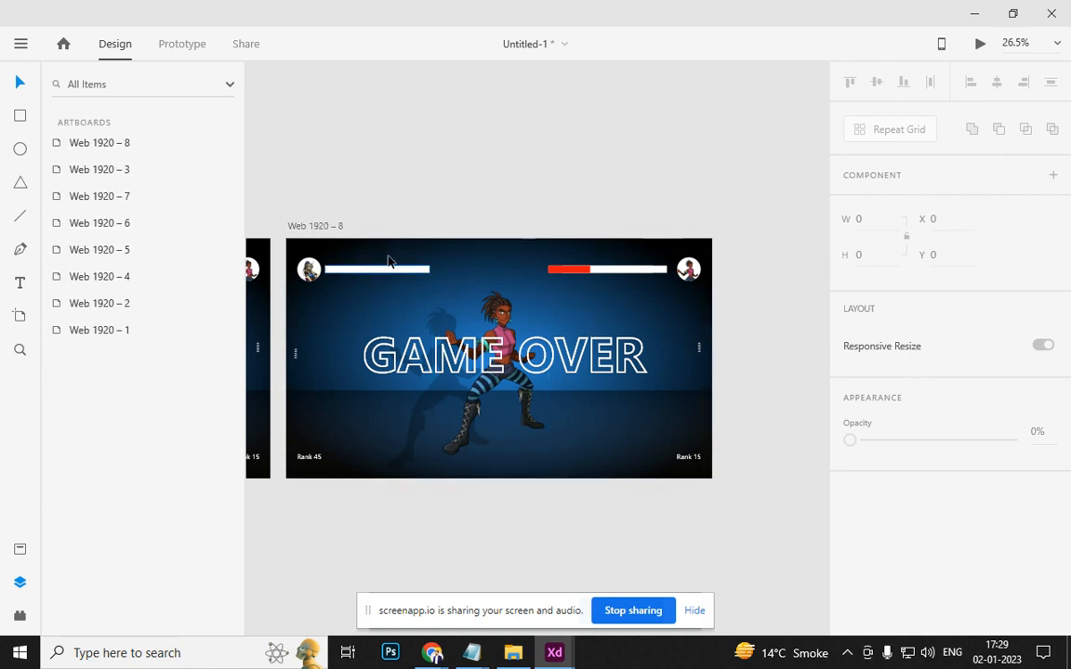
Darken the inner color of Web 1920 – 8's radial gradient fill to #0B2033
{"action": "left_click", "coordinate": [298, 231]}
{"action": "scroll", "coordinate": [934, 372], "scroll_direction": "down", "scroll_amount": 1}
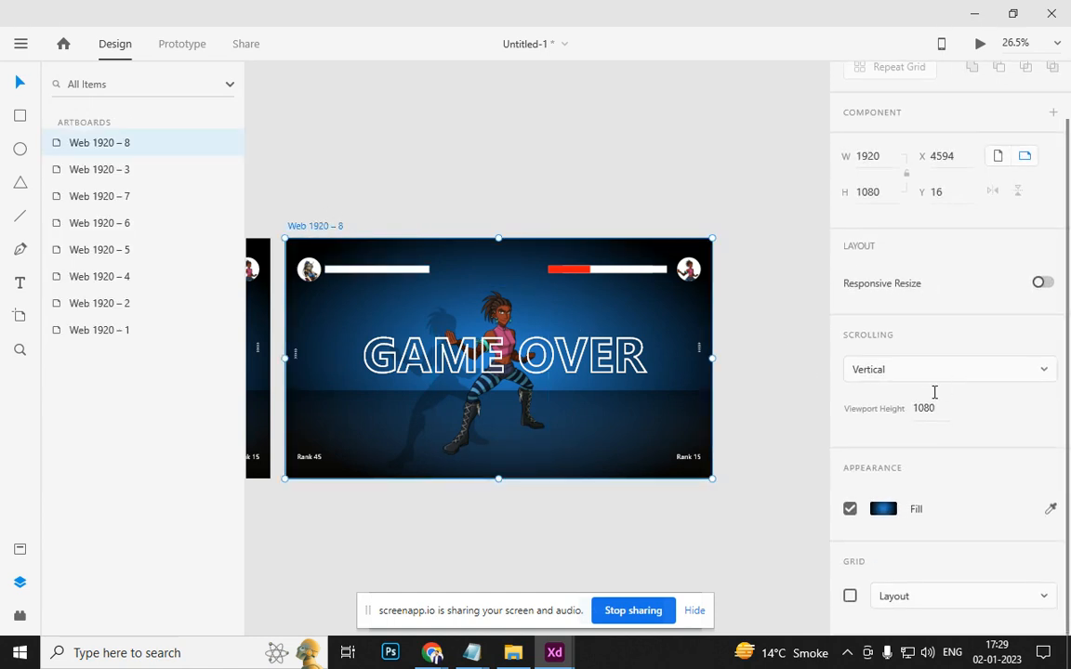
{"action": "left_click", "coordinate": [888, 511]}
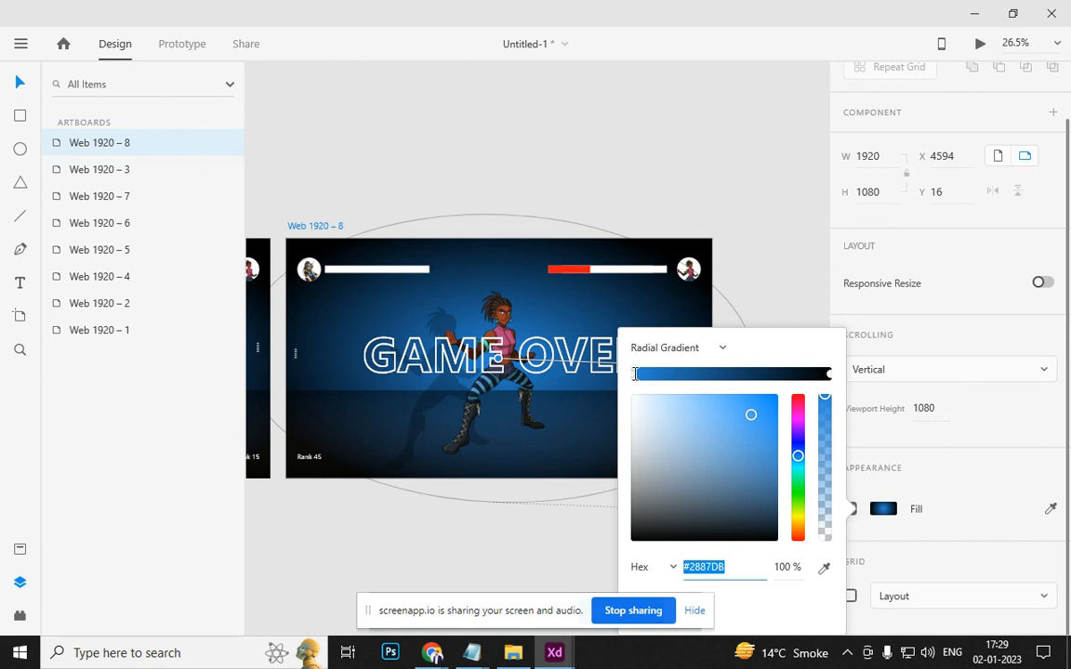
{"action": "left_click_drag", "start_coordinate": [753, 417], "coordinate": [747, 512]}
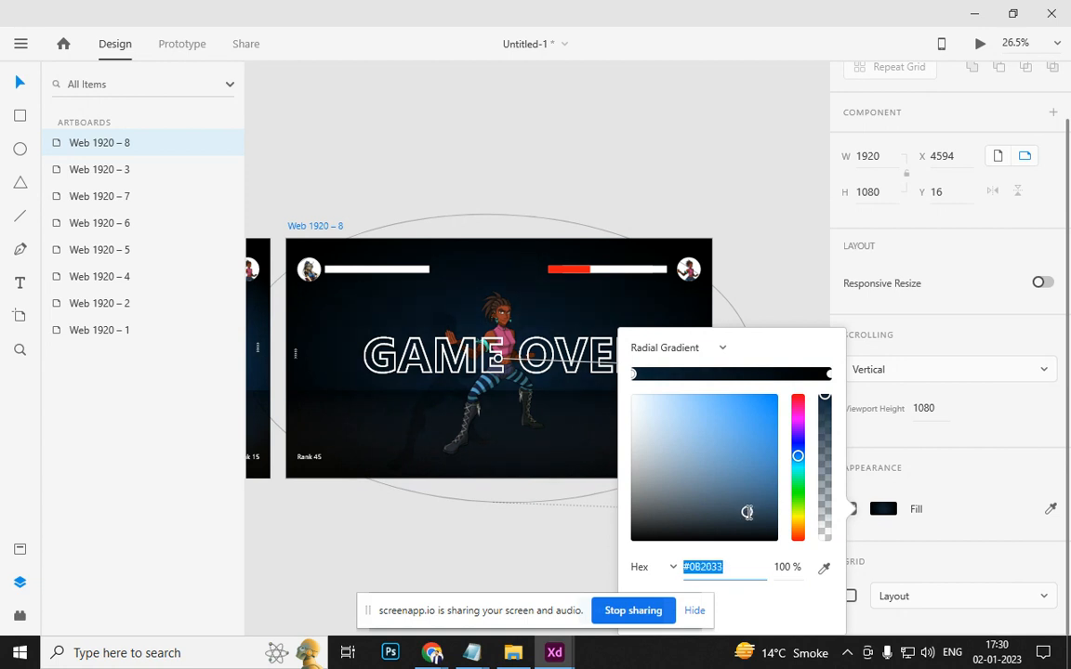
{"action": "left_click", "coordinate": [439, 184]}
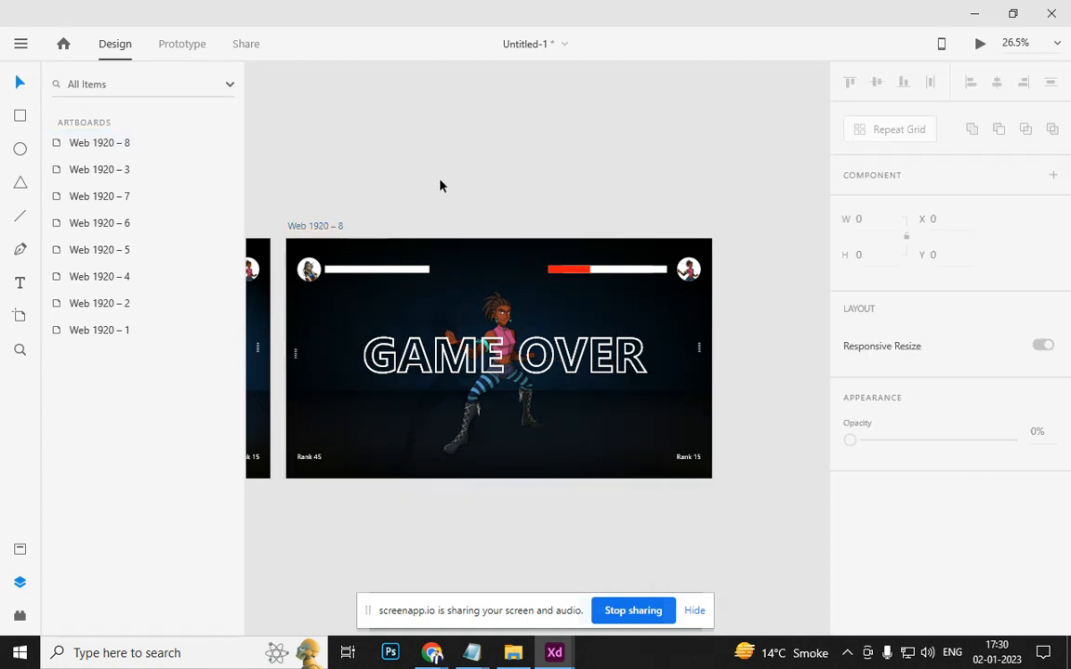
Shorten the red health fill on Web 1920 – 8 to a width of about 142, keeping its outer end fixed
{"action": "left_click", "coordinate": [585, 272]}
{"action": "scroll", "coordinate": [586, 272], "scroll_direction": "up", "scroll_amount": 1}
{"action": "scroll", "coordinate": [585, 271], "scroll_direction": "up", "scroll_amount": 4}
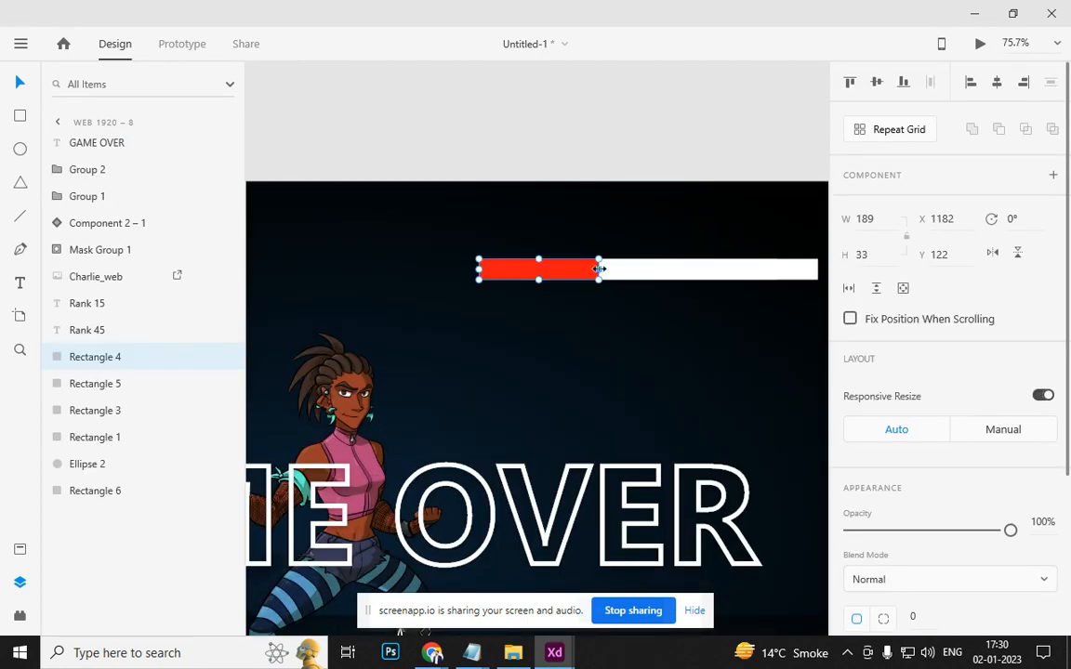
{"action": "left_click_drag", "start_coordinate": [597, 269], "coordinate": [569, 270]}
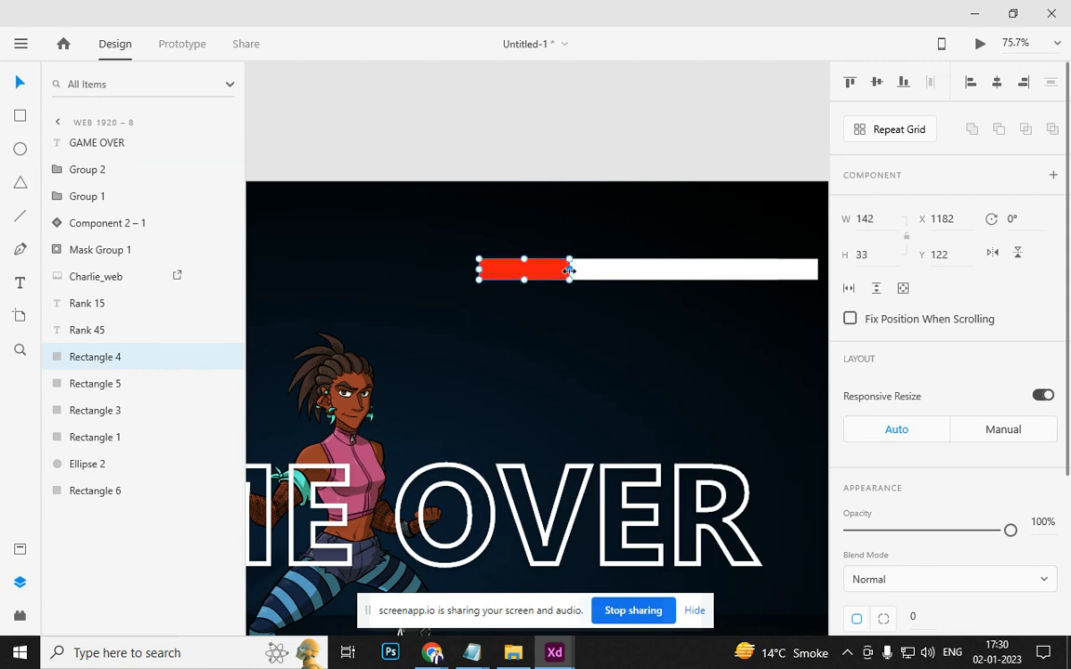
{"action": "left_click", "coordinate": [558, 177]}
{"action": "scroll", "coordinate": [563, 196], "scroll_direction": "down", "scroll_amount": 4}
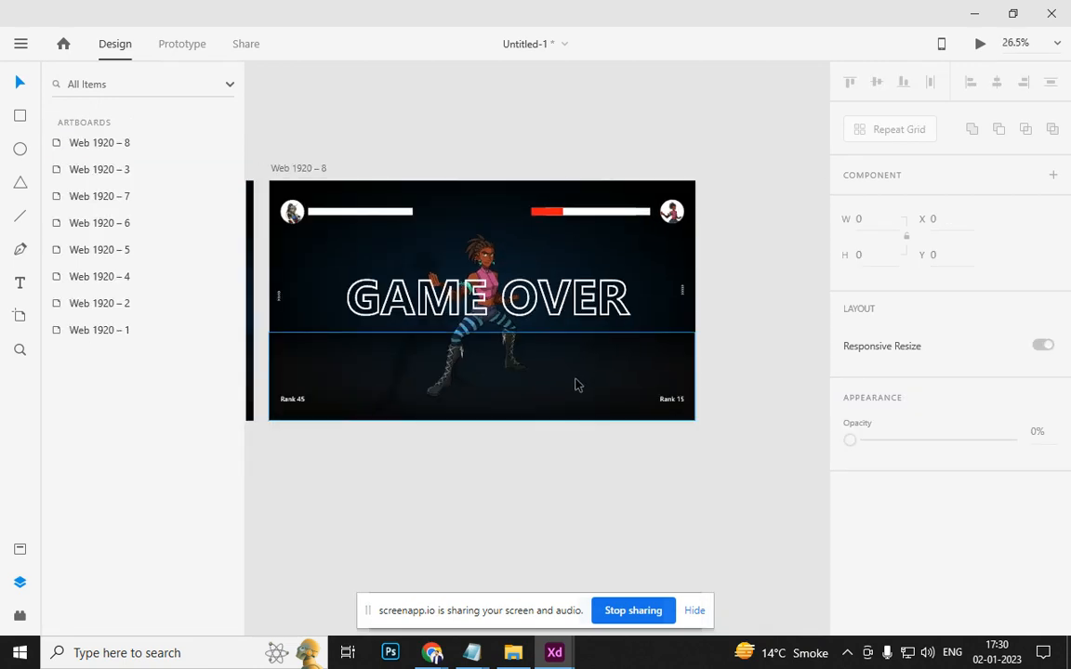
Duplicate the Web 1920 – 8 artboard
{"action": "scroll", "coordinate": [569, 465], "scroll_direction": "down", "scroll_amount": 2}
{"action": "left_click_drag", "start_coordinate": [481, 459], "coordinate": [562, 434]}
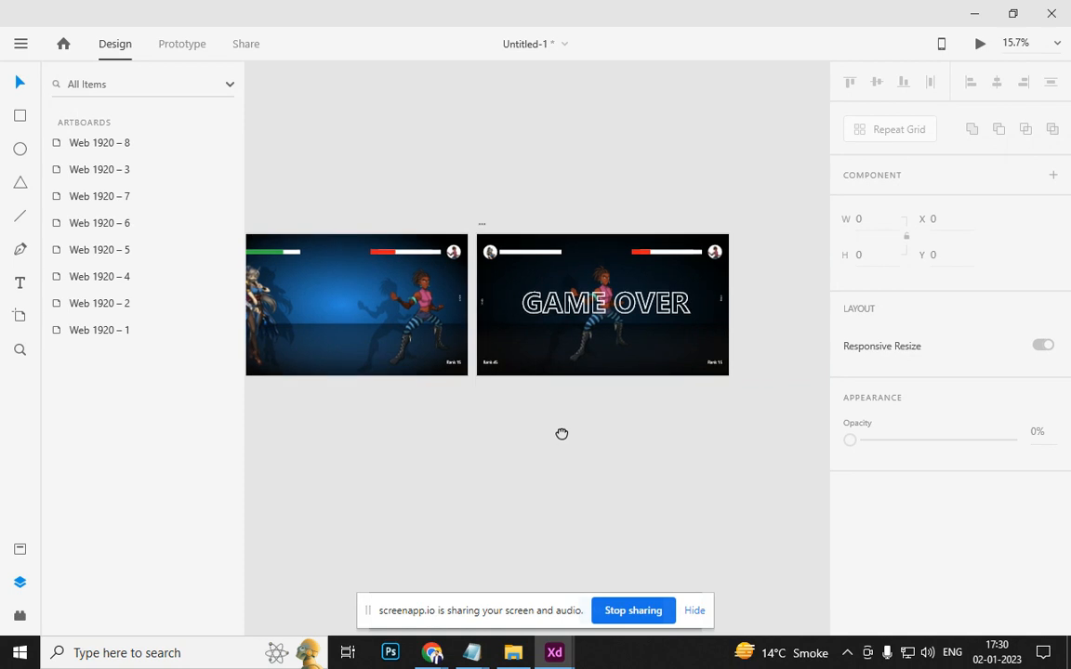
{"action": "left_click", "coordinate": [484, 226]}
{"action": "key", "text": "ctrl+d"}
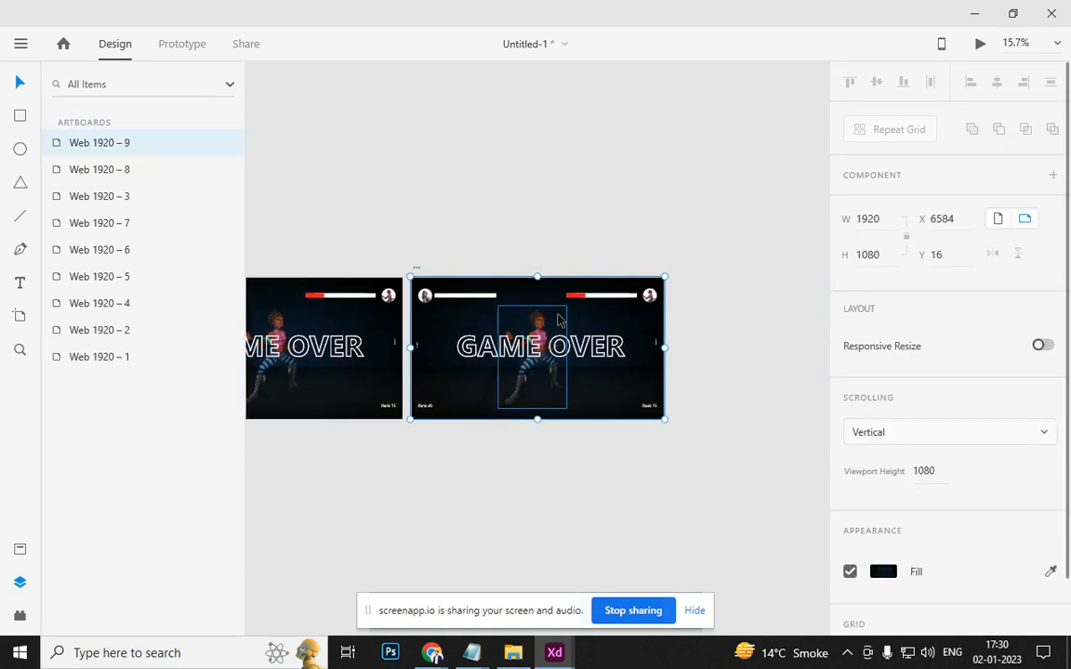
Delete the sword fighter's empty health bar and portrait and the GAME OVER text from Web 1920 – 9
{"action": "left_click", "coordinate": [559, 346]}
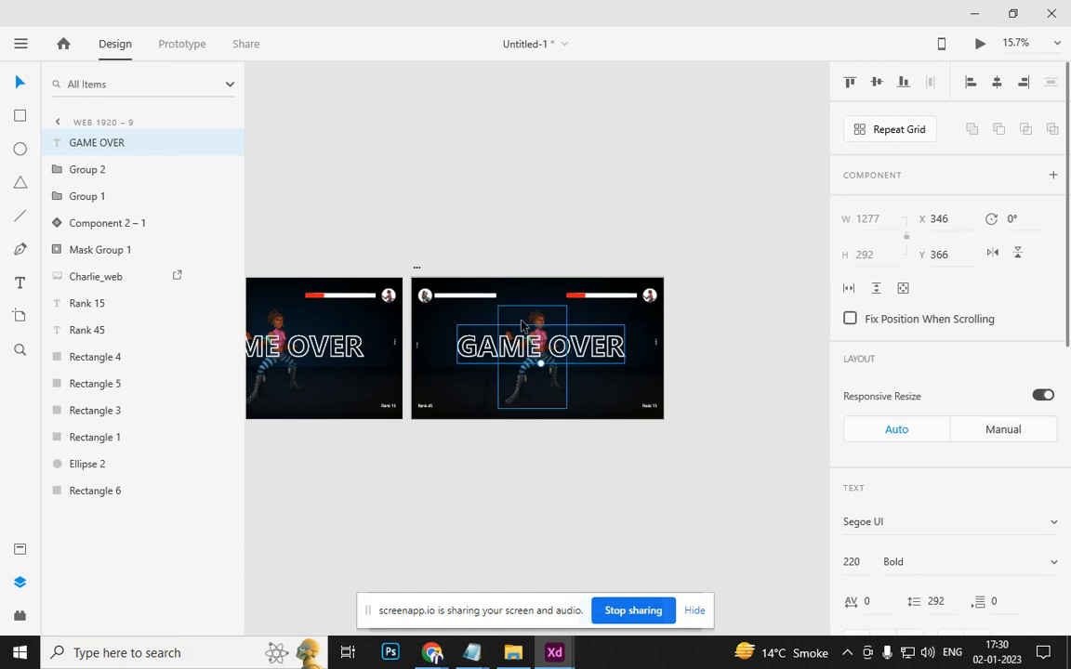
{"action": "key", "text": "Escape"}
{"action": "left_click", "coordinate": [485, 295]}
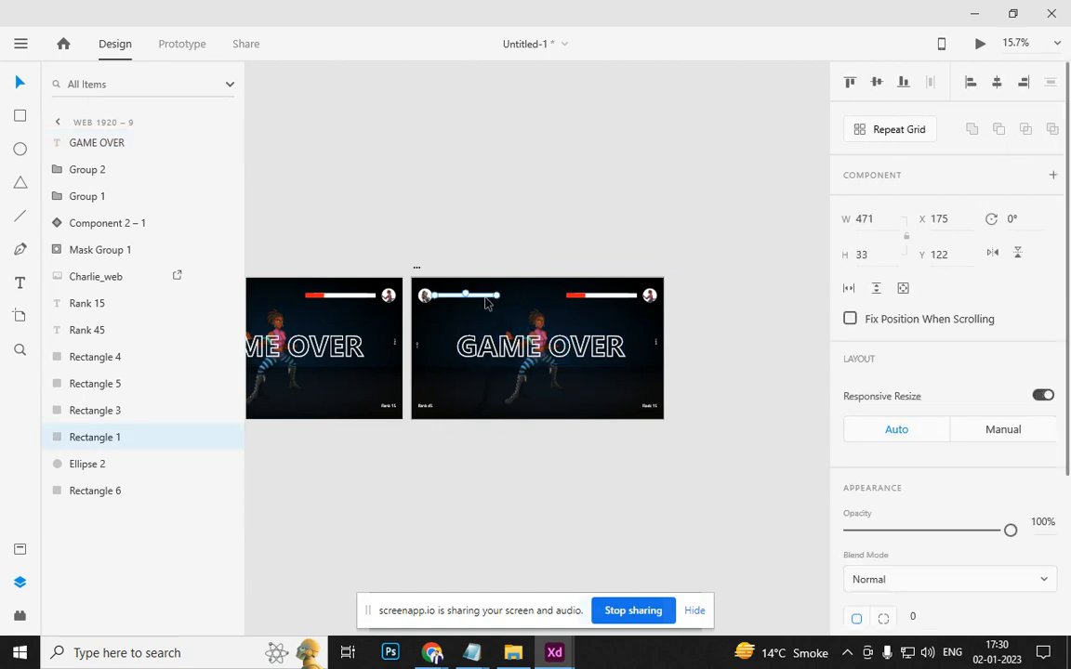
{"action": "key", "text": "Delete"}
{"action": "left_click", "coordinate": [425, 296]}
{"action": "key", "text": "Delete"}
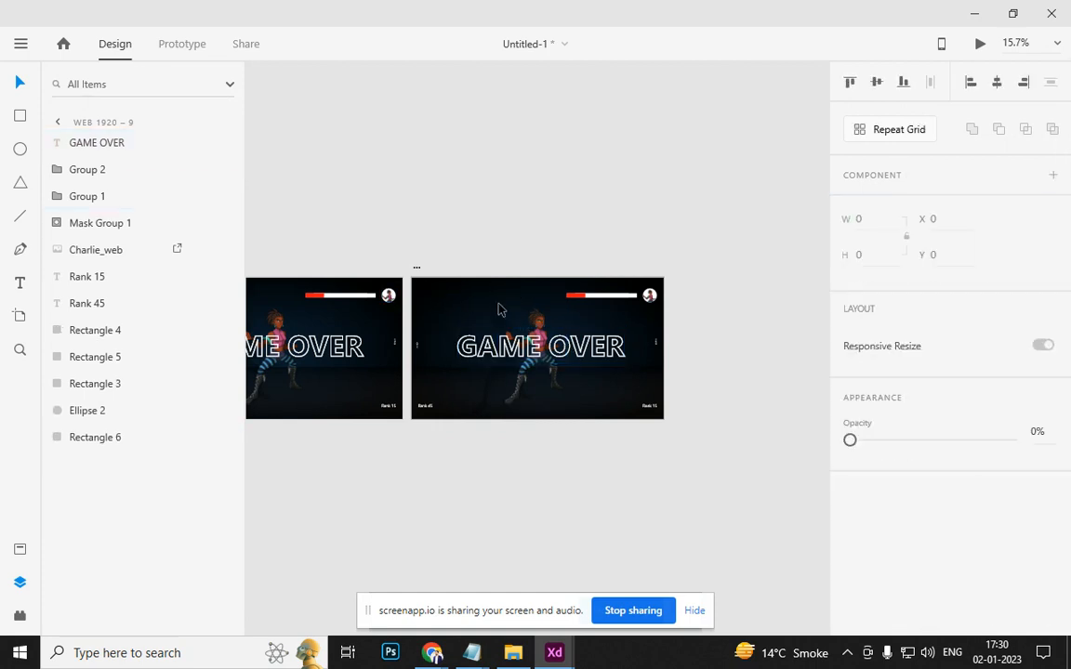
{"action": "left_click", "coordinate": [578, 352]}
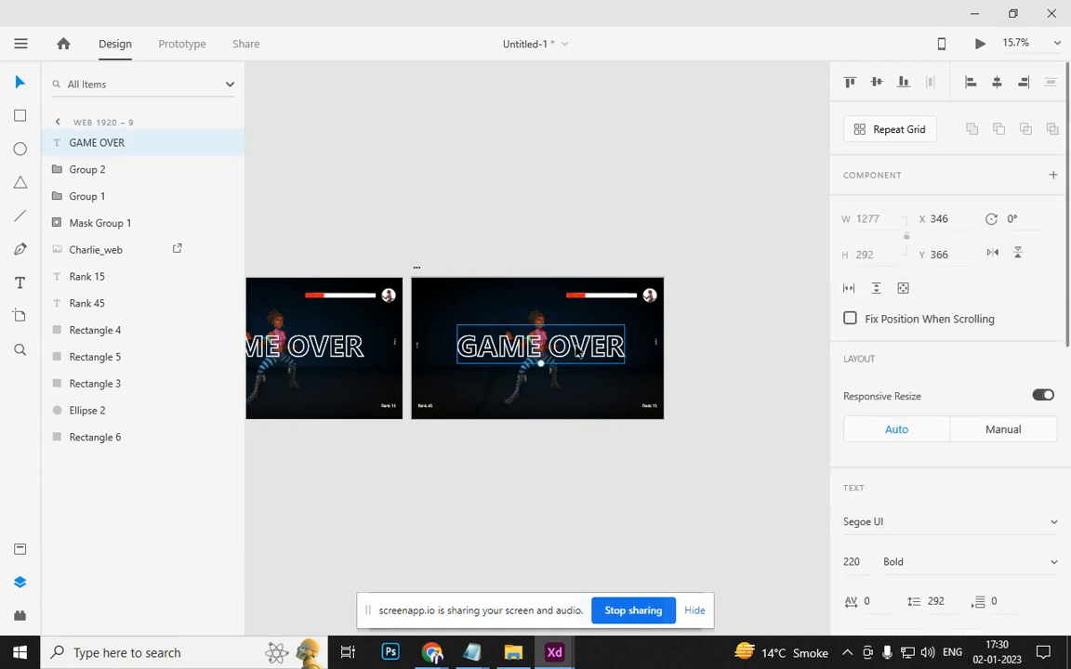
{"action": "key", "text": "Delete"}
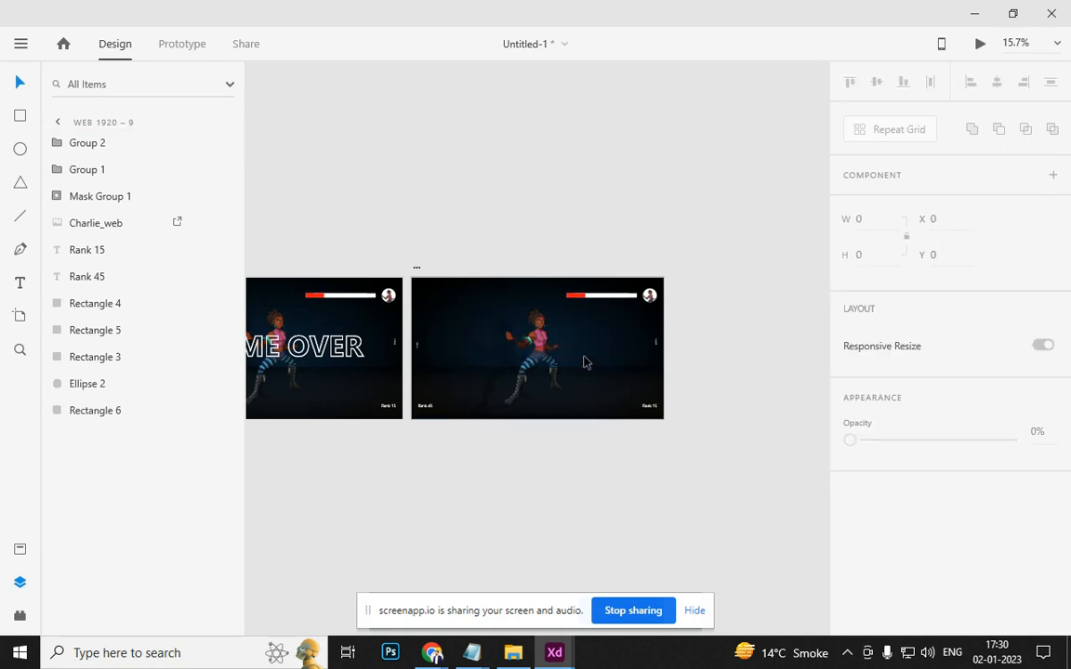
{"action": "scroll", "coordinate": [571, 344], "scroll_direction": "up", "scroll_amount": 3}
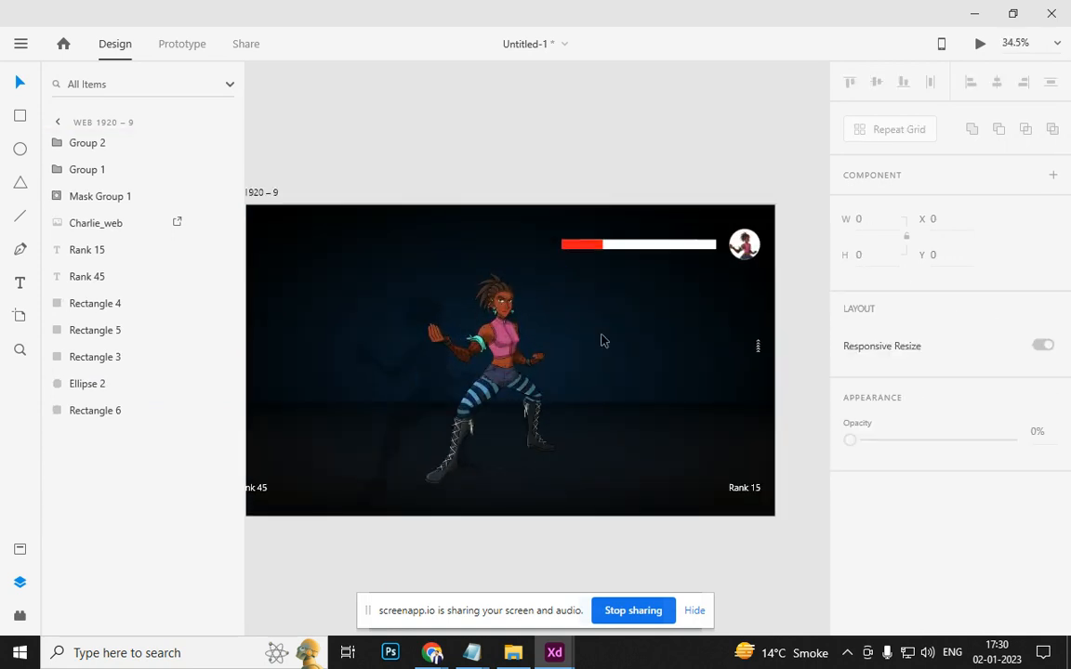
{"action": "left_click", "coordinate": [21, 117]}
{"action": "left_click_drag", "start_coordinate": [430, 204], "coordinate": [524, 273]}
{"action": "mouse_move", "coordinate": [581, 385]}
{"action": "left_mouse_down"}
{"action": "mouse_move", "coordinate": [569, 432]}
{"action": "mouse_move", "coordinate": [561, 401]}
{"action": "left_mouse_up"}
{"action": "key", "text": "a"}
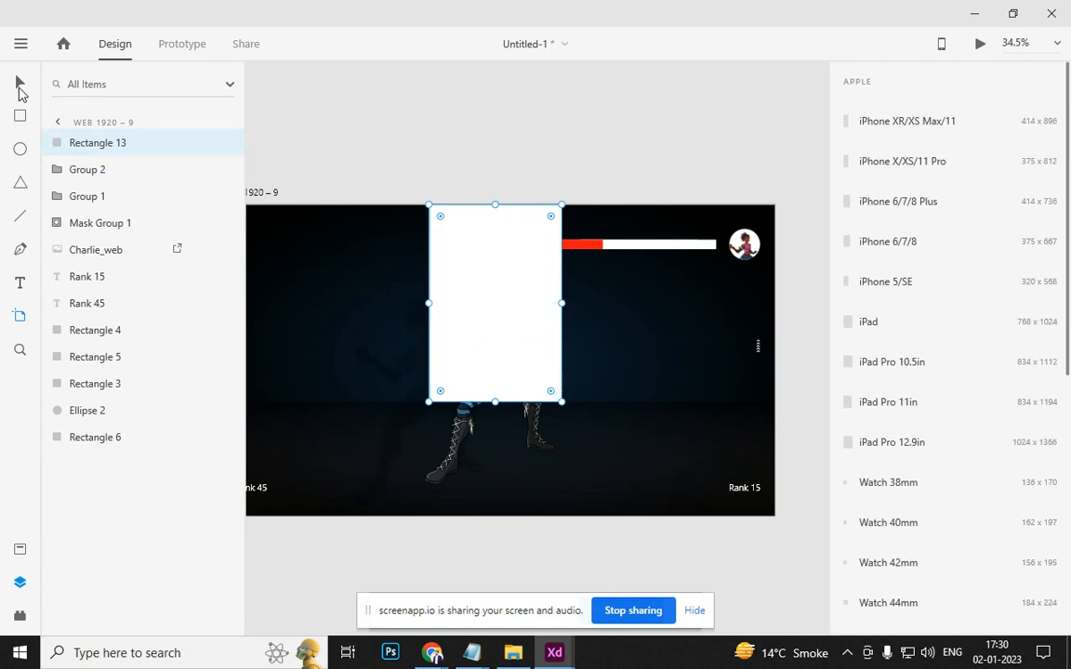
{"action": "left_click", "coordinate": [19, 83]}
{"action": "key", "text": "Delete"}
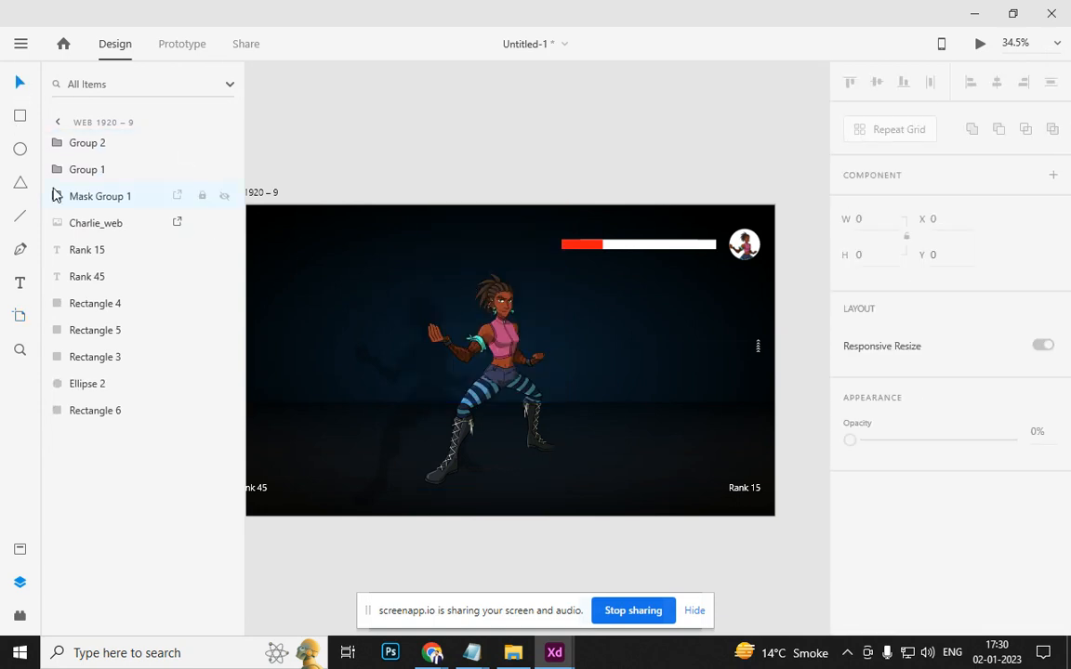
Draw a closed trapezoid over the fighter with the Pen tool, about 754 wide and 814 high, with its narrow end on the artboard's upper edge
{"action": "left_click", "coordinate": [21, 249]}
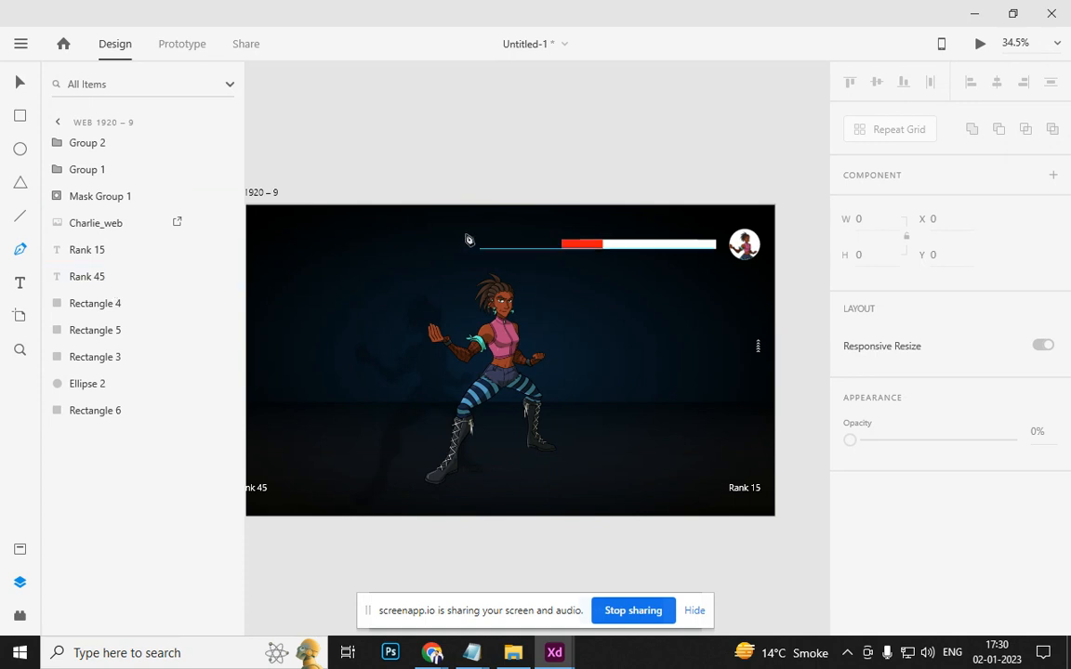
{"action": "left_click", "coordinate": [458, 205]}
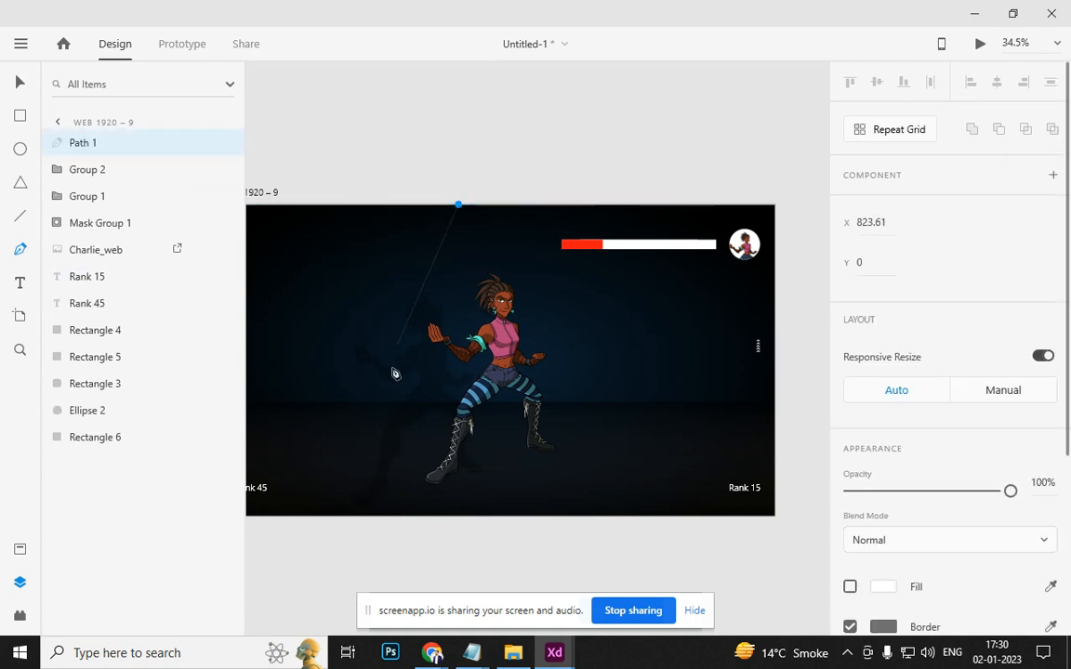
{"action": "left_click", "coordinate": [380, 439]}
{"action": "left_click", "coordinate": [595, 440]}
{"action": "left_click", "coordinate": [598, 440]}
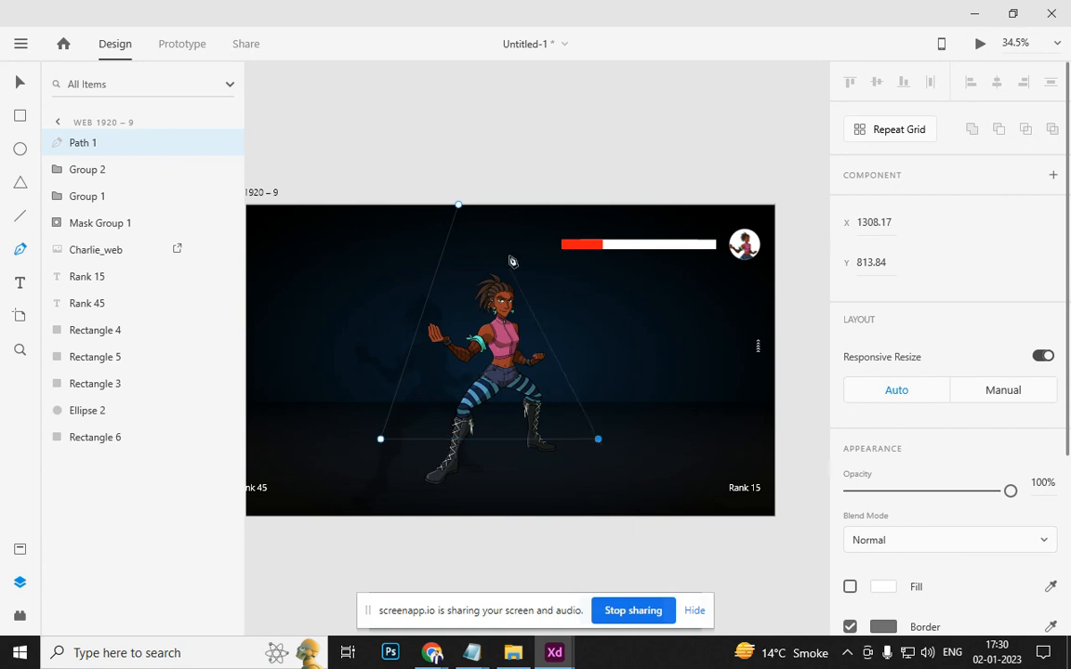
{"action": "left_click", "coordinate": [534, 204]}
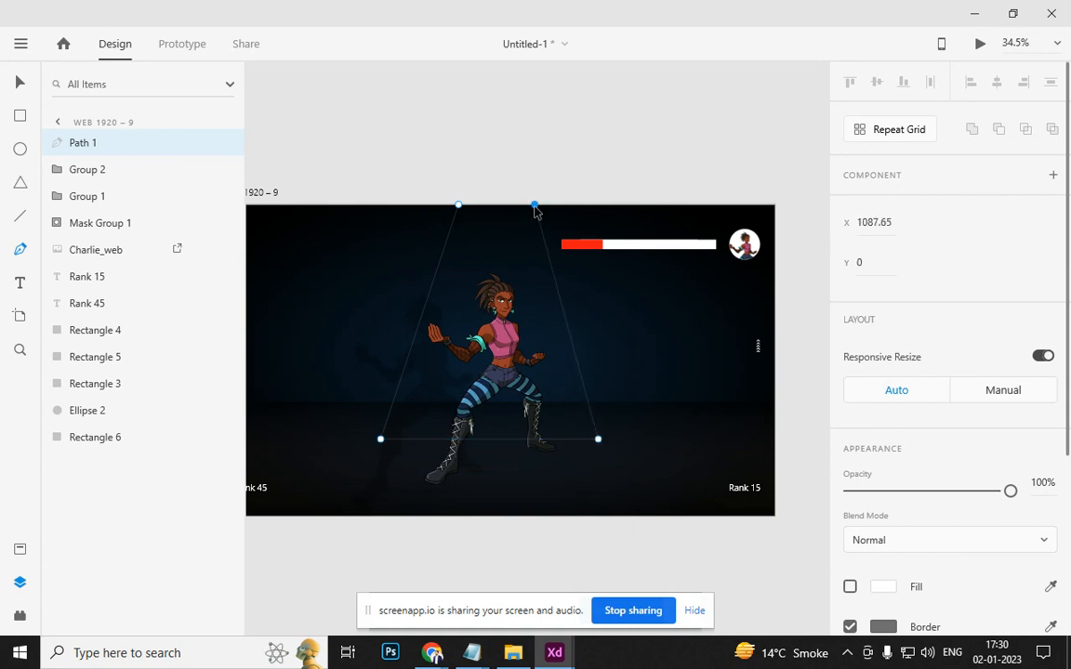
{"action": "left_click", "coordinate": [459, 204]}
Turn on the trapezoid's white fill and turn off its border
{"action": "scroll", "coordinate": [911, 415], "scroll_direction": "down", "scroll_amount": 2}
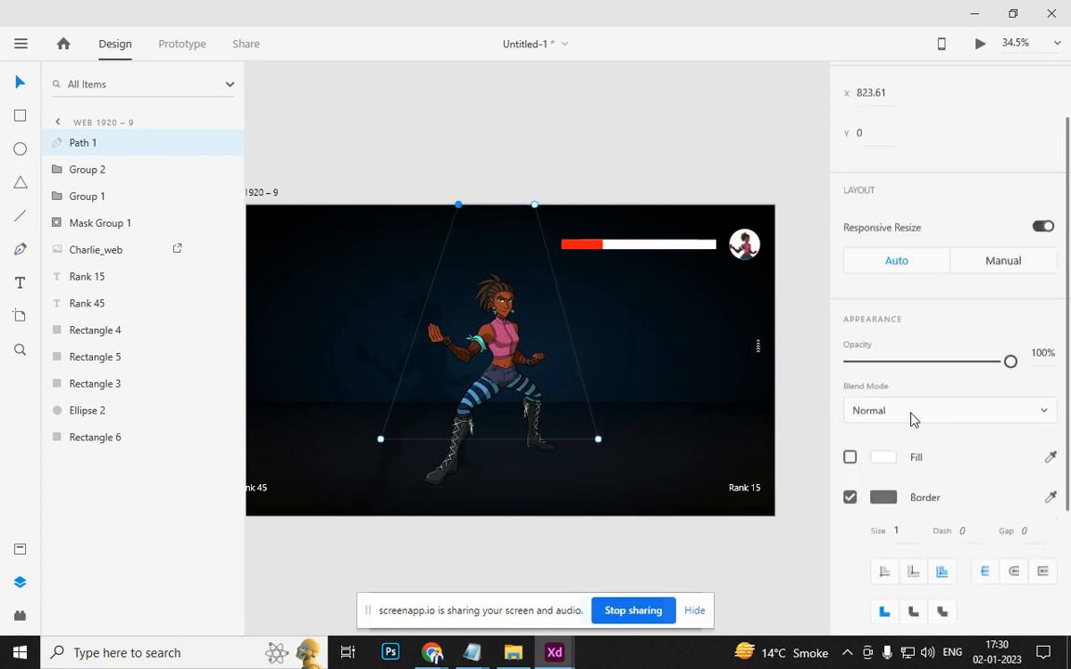
{"action": "scroll", "coordinate": [911, 419], "scroll_direction": "down", "scroll_amount": 2}
{"action": "left_click", "coordinate": [850, 324]}
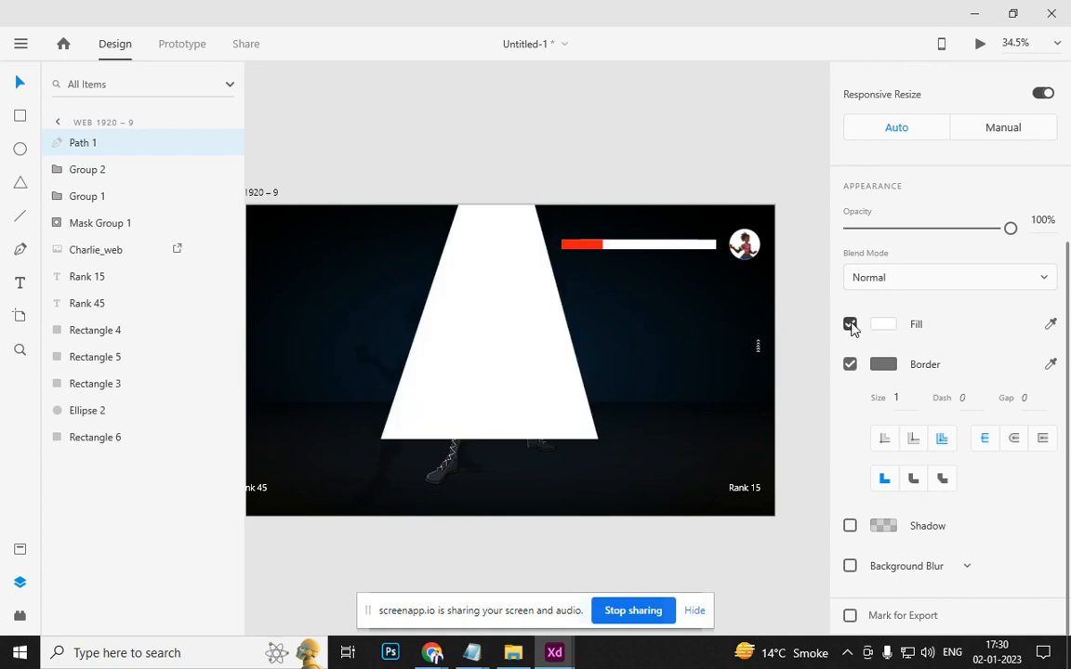
{"action": "left_click", "coordinate": [850, 364]}
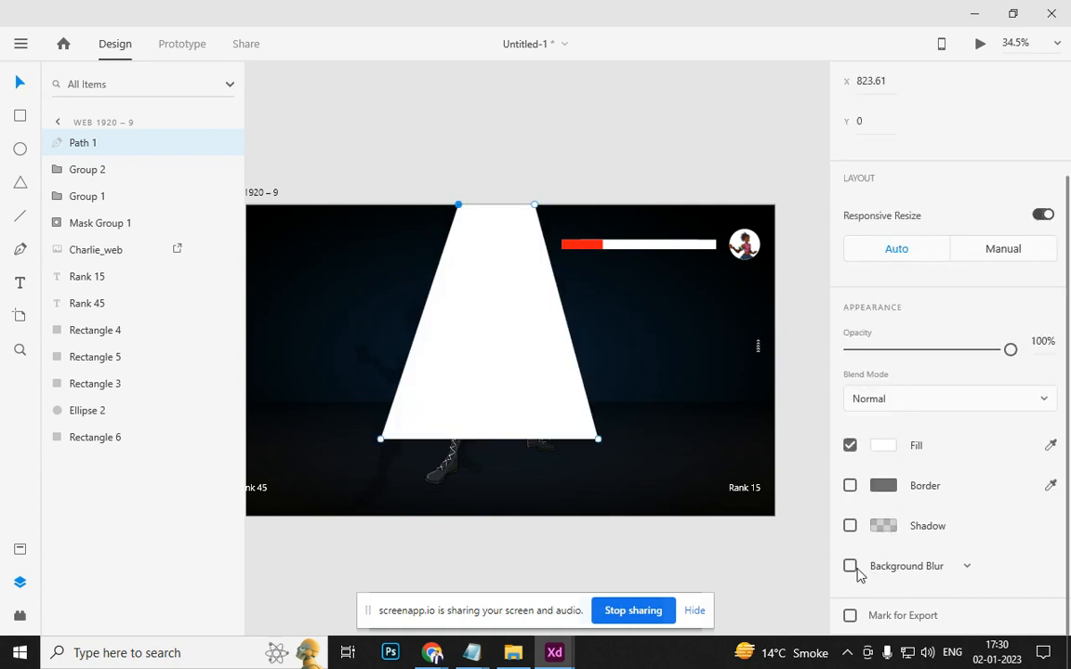
Apply an Object Blur of 47 to the trapezoid and lower its opacity to 47%
{"action": "left_click", "coordinate": [936, 567]}
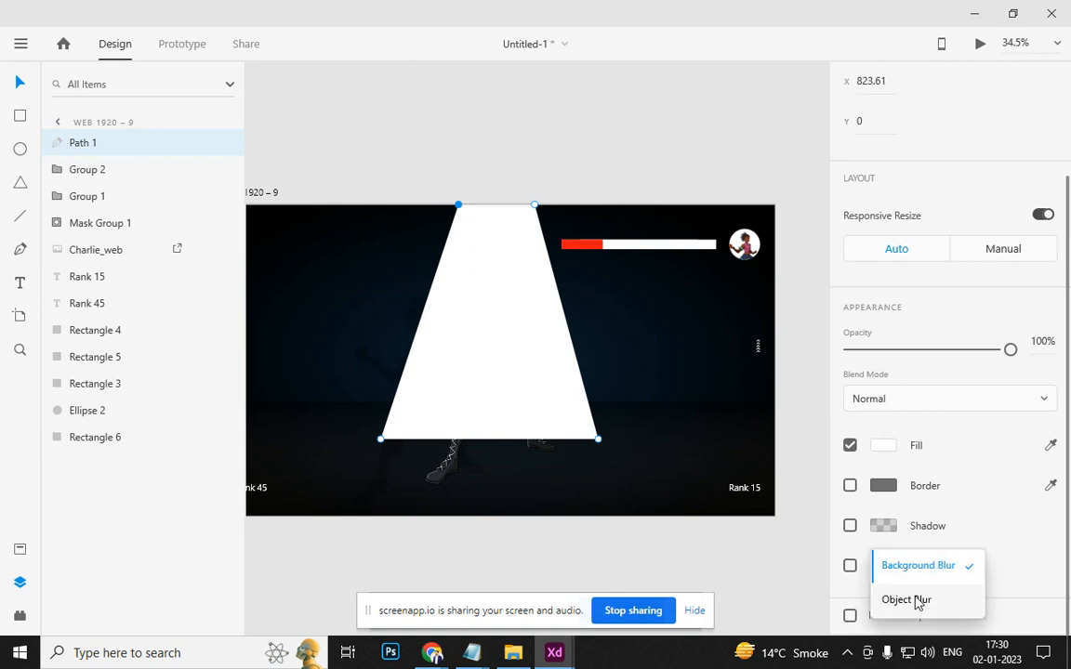
{"action": "left_click", "coordinate": [910, 600]}
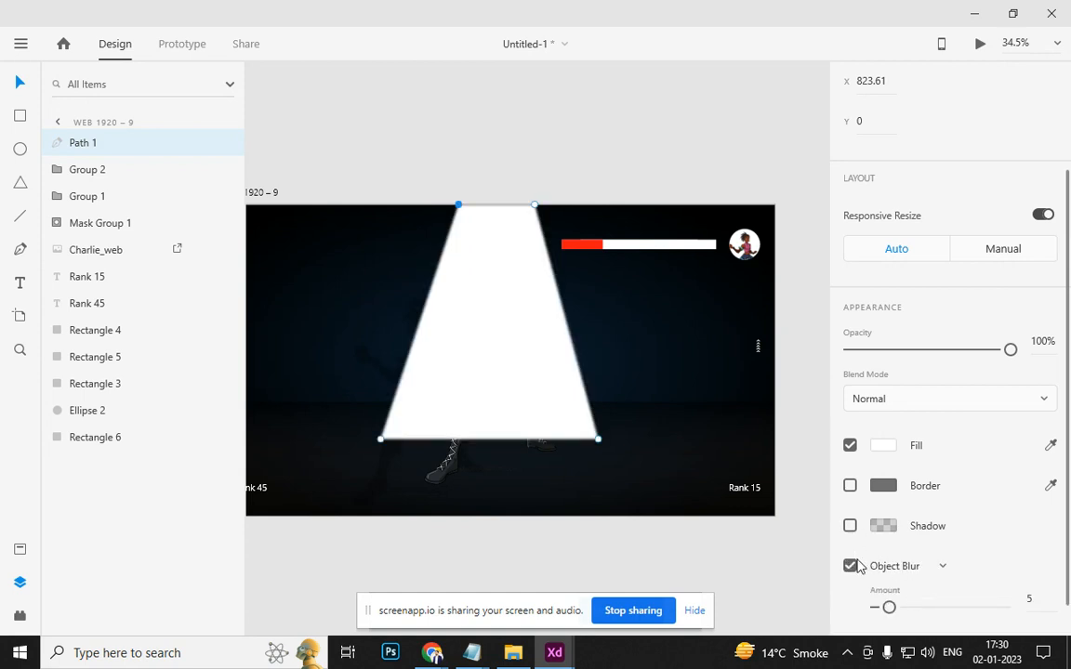
{"action": "left_click_drag", "start_coordinate": [889, 610], "coordinate": [999, 616]}
{"action": "left_click_drag", "start_coordinate": [1010, 350], "coordinate": [925, 359]}
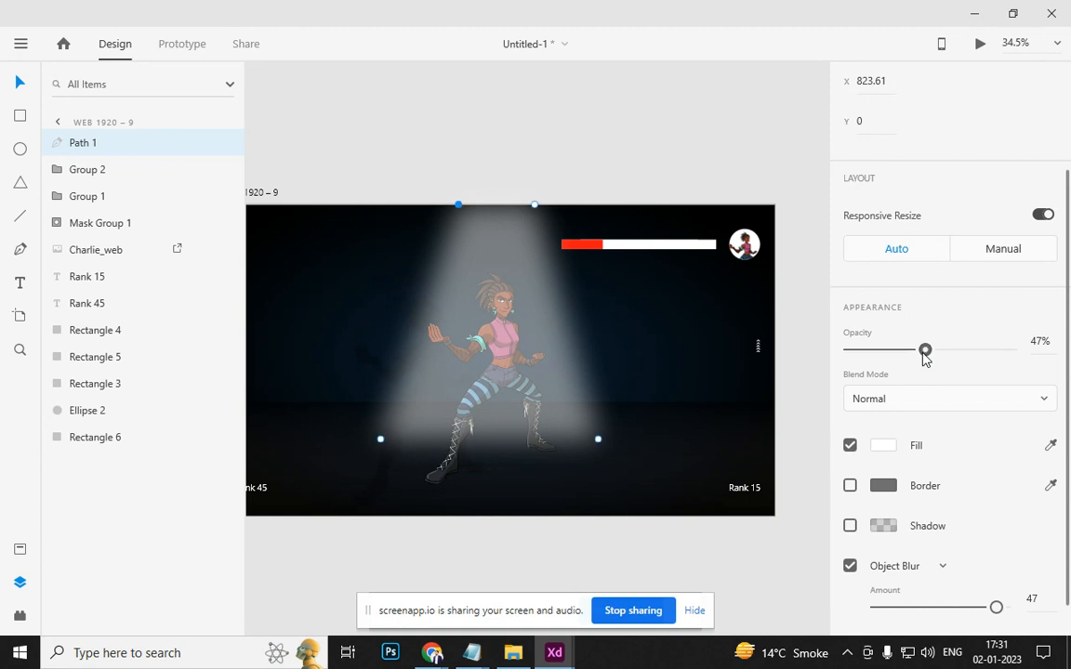
Bring the Charlie_web fighter image to the front, above the blurred spotlight shape
{"action": "left_click", "coordinate": [429, 485]}
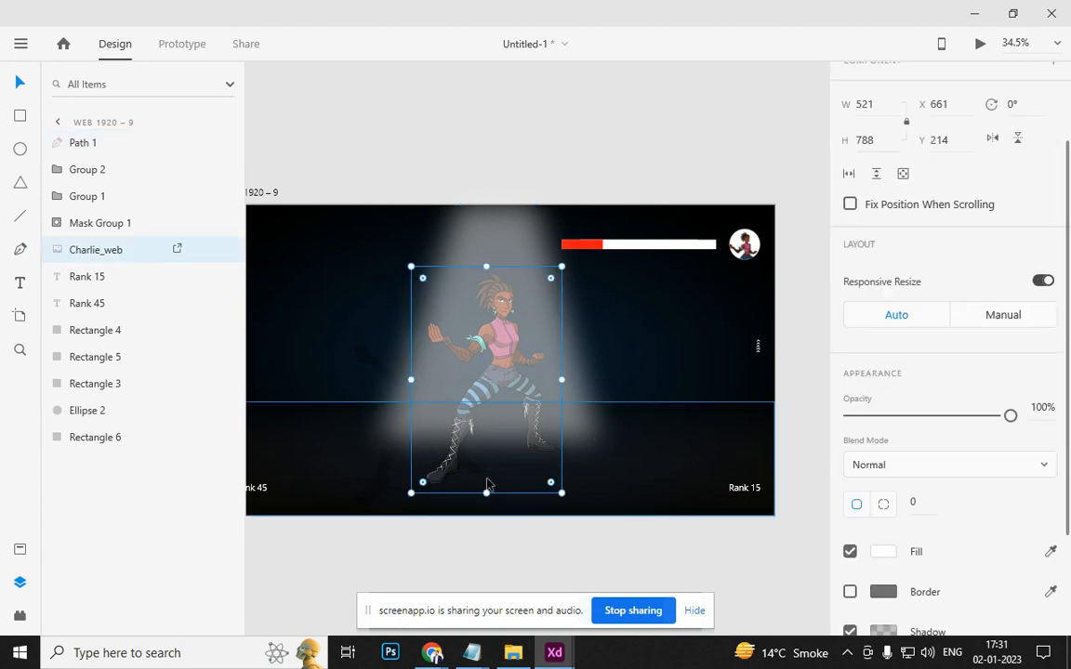
{"action": "key", "text": "ctrl+shift+bracketright"}
{"action": "left_click", "coordinate": [583, 576]}
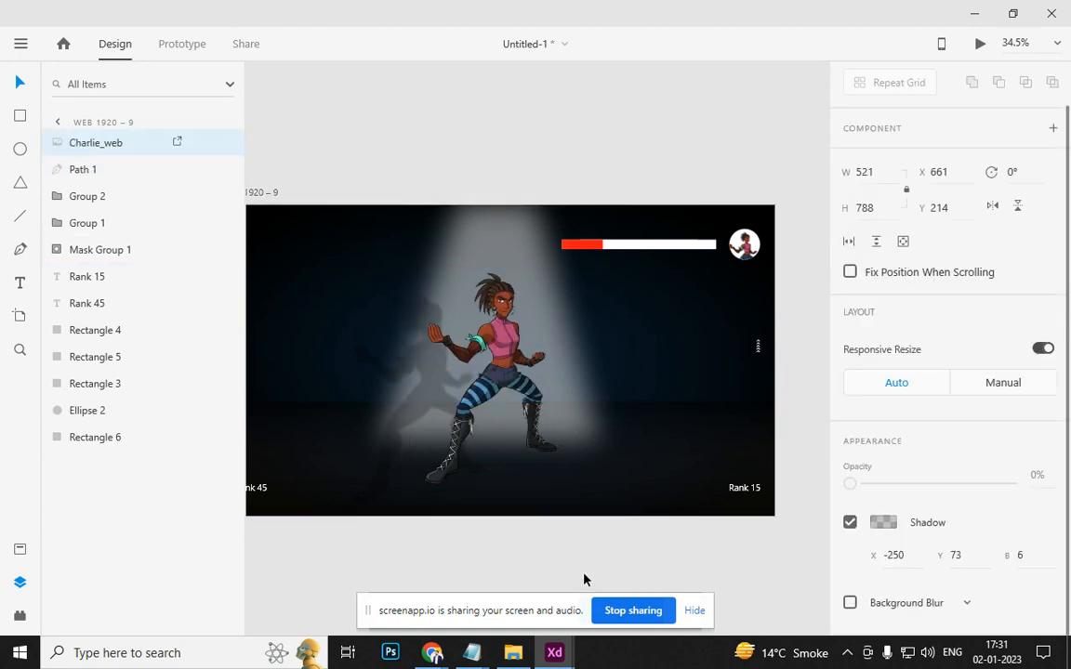
Add an outlined WIN text in bold size 220 to Web 1920 – 9 and place it beside the fighter at about X 1149, Y 344
{"action": "left_click", "coordinate": [481, 241]}
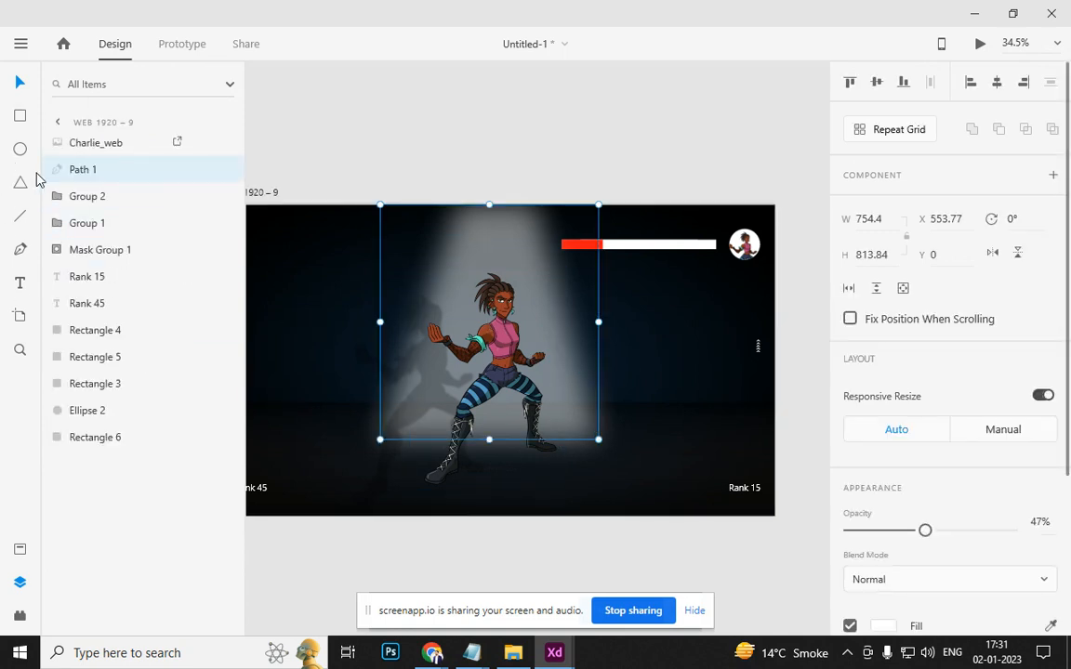
{"action": "left_click", "coordinate": [20, 282]}
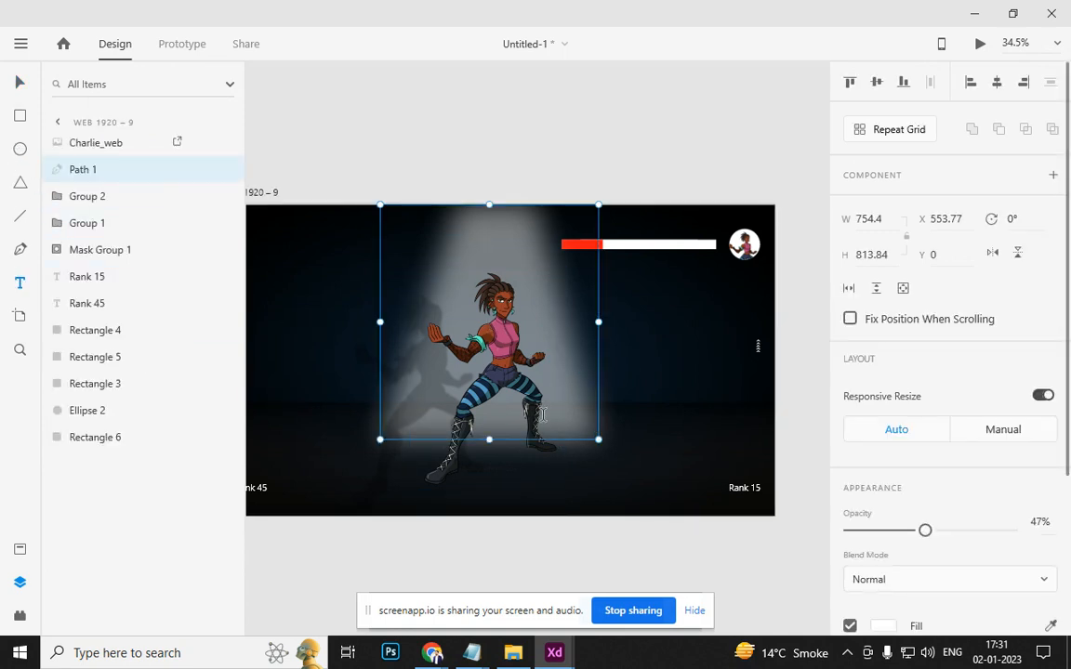
{"action": "left_click", "coordinate": [491, 536]}
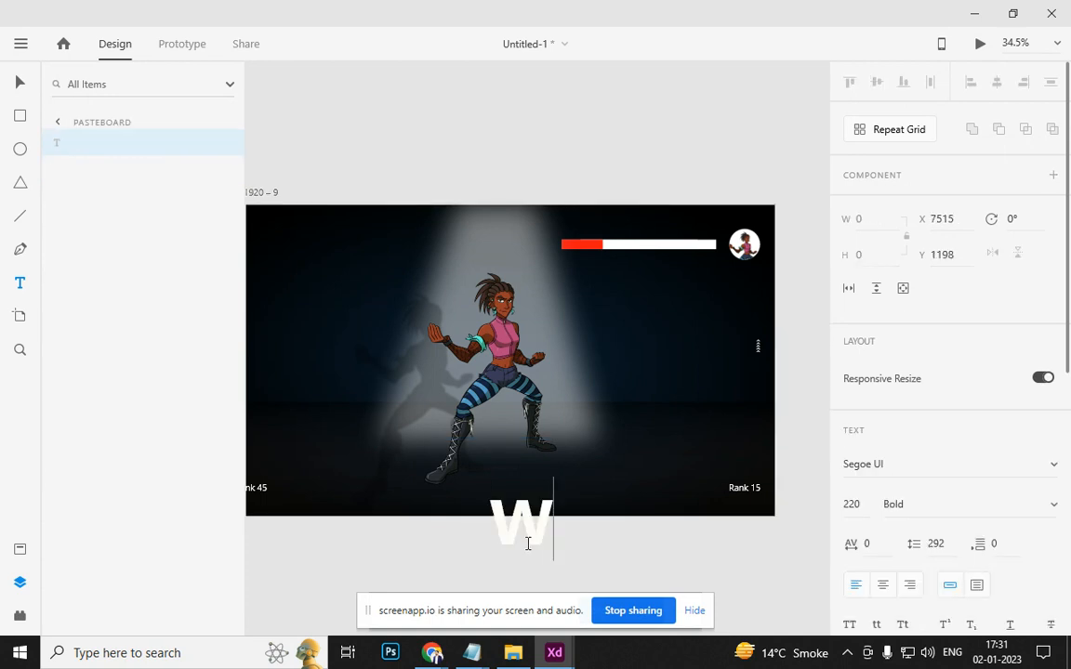
{"action": "type", "text": "IN"}
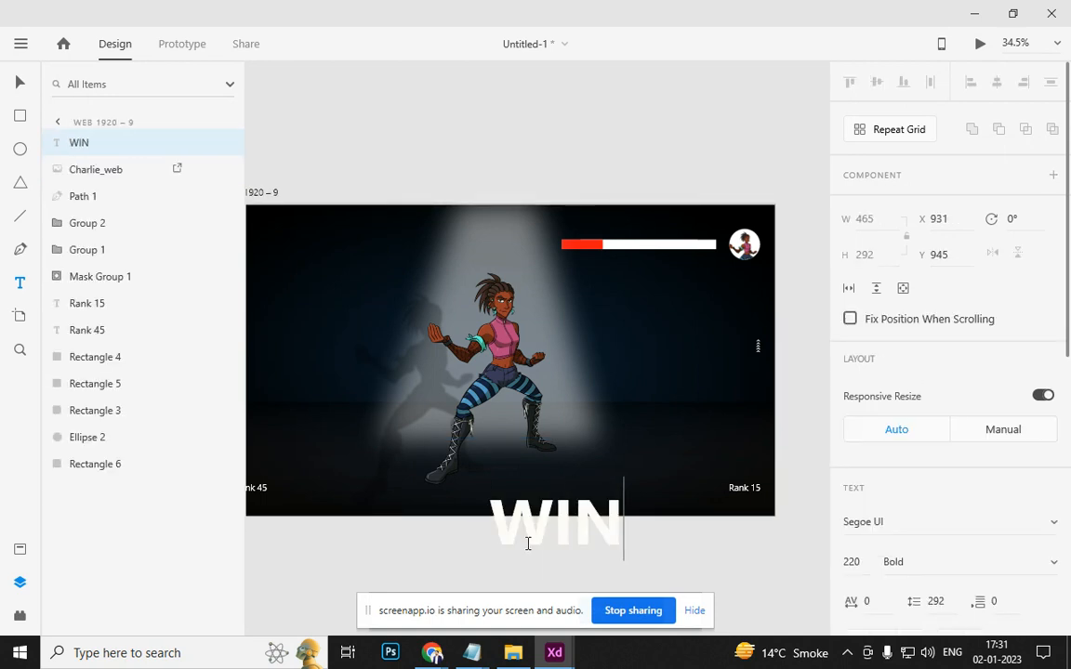
{"action": "left_click", "coordinate": [554, 529]}
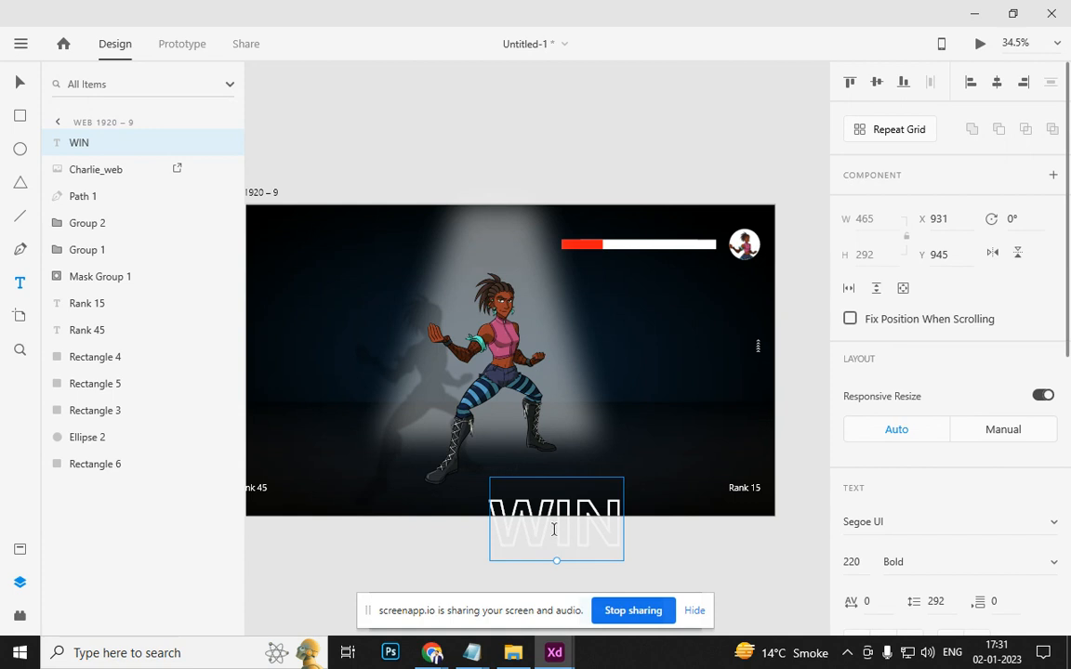
{"action": "left_click", "coordinate": [17, 84]}
{"action": "left_click_drag", "start_coordinate": [538, 520], "coordinate": [602, 346]}
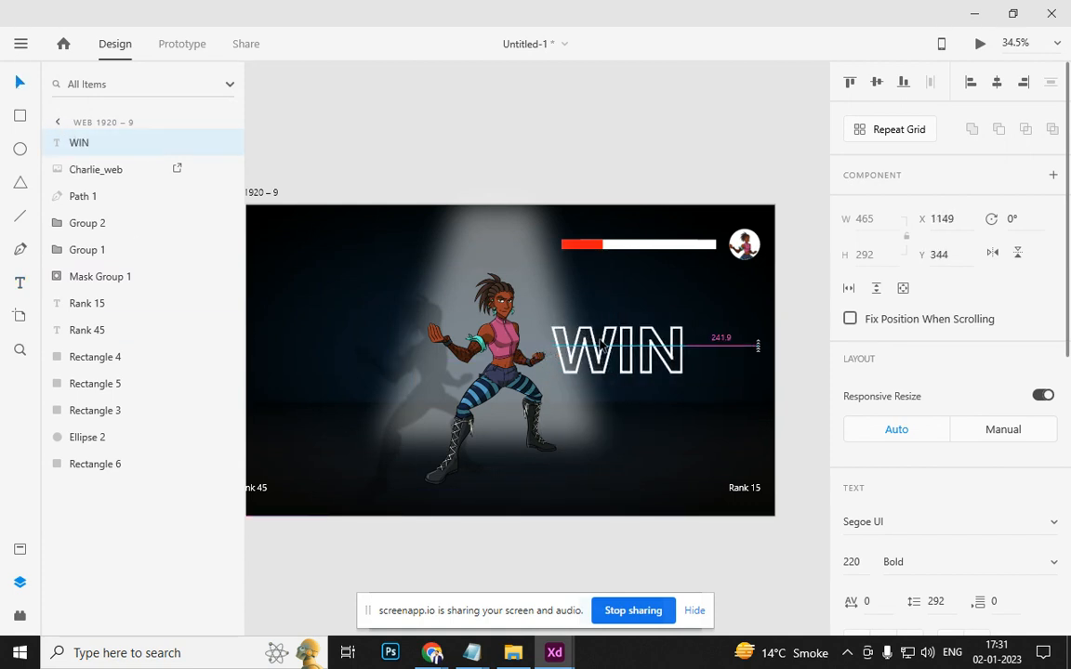
{"action": "left_click", "coordinate": [610, 552]}
Link the Charlie_web fighter on Web 1920 – 3 to Web 1920 – 8 with a Tap-triggered Auto-Animate, Ease Out, 1 s
{"action": "scroll", "coordinate": [610, 552], "scroll_direction": "down", "scroll_amount": 5}
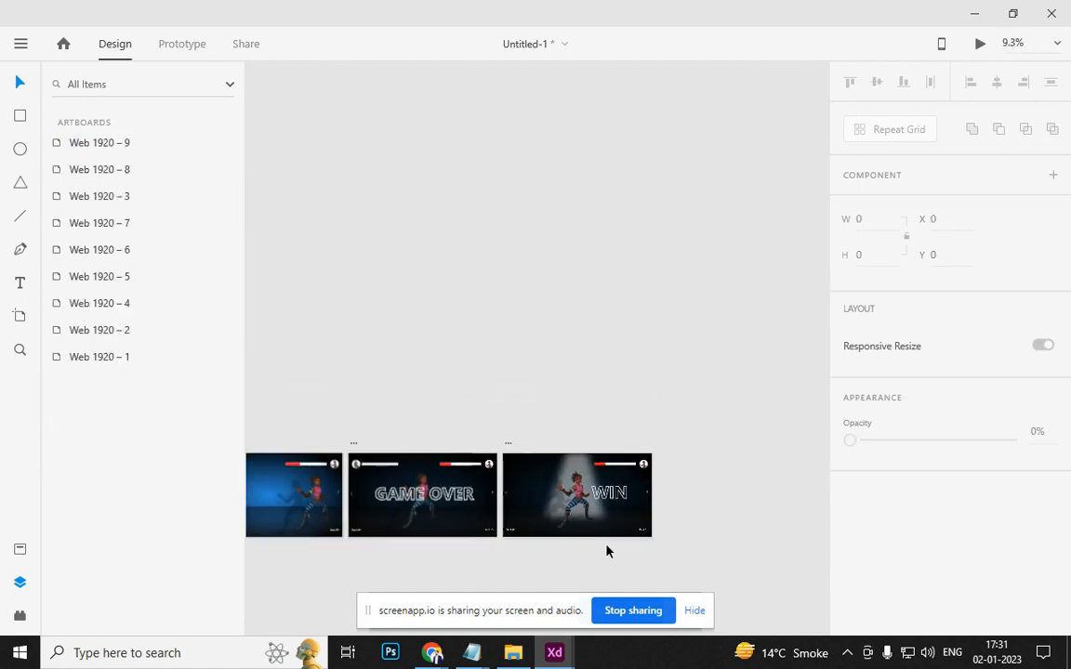
{"action": "left_click_drag", "start_coordinate": [534, 552], "coordinate": [753, 375]}
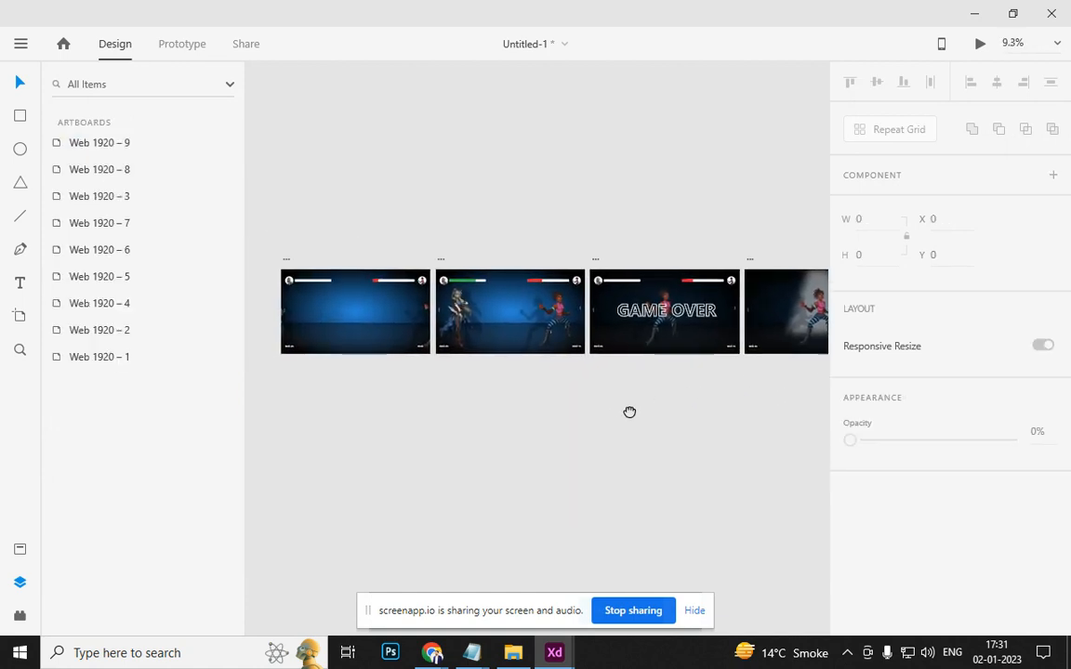
{"action": "left_click_drag", "start_coordinate": [628, 411], "coordinate": [673, 415]}
{"action": "left_click_drag", "start_coordinate": [550, 443], "coordinate": [670, 460]}
{"action": "left_click_drag", "start_coordinate": [519, 483], "coordinate": [378, 478]}
{"action": "scroll", "coordinate": [730, 363], "scroll_direction": "up", "scroll_amount": 2}
{"action": "scroll", "coordinate": [729, 363], "scroll_direction": "up", "scroll_amount": 2}
{"action": "left_click_drag", "start_coordinate": [631, 454], "coordinate": [535, 445]}
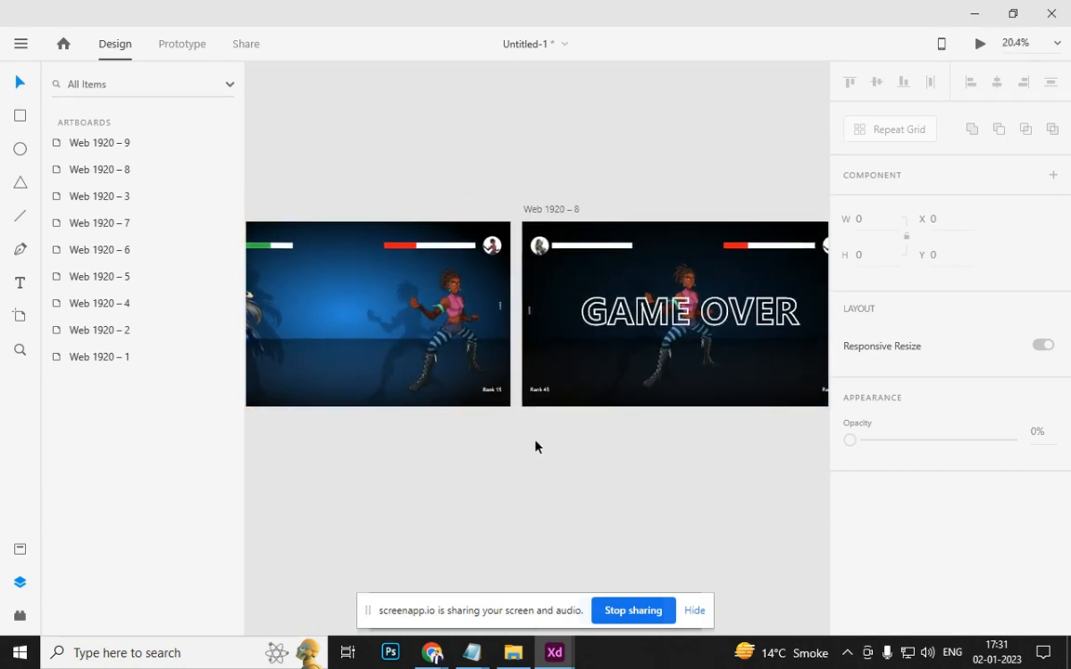
{"action": "left_click", "coordinate": [465, 334]}
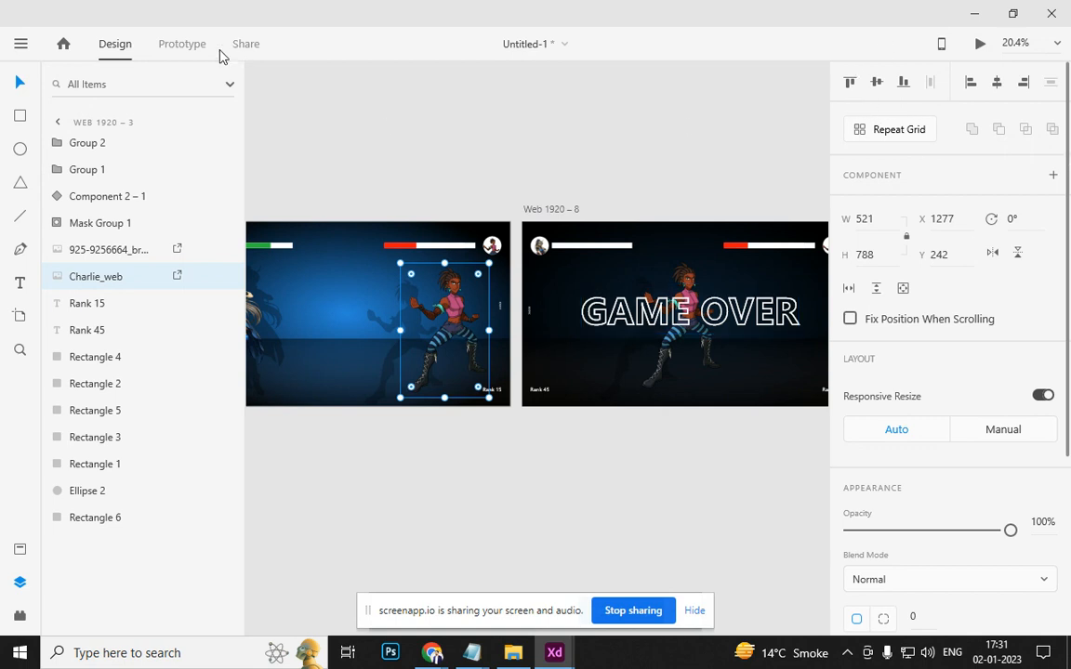
{"action": "left_click", "coordinate": [178, 44]}
{"action": "left_click_drag", "start_coordinate": [490, 336], "coordinate": [604, 317]}
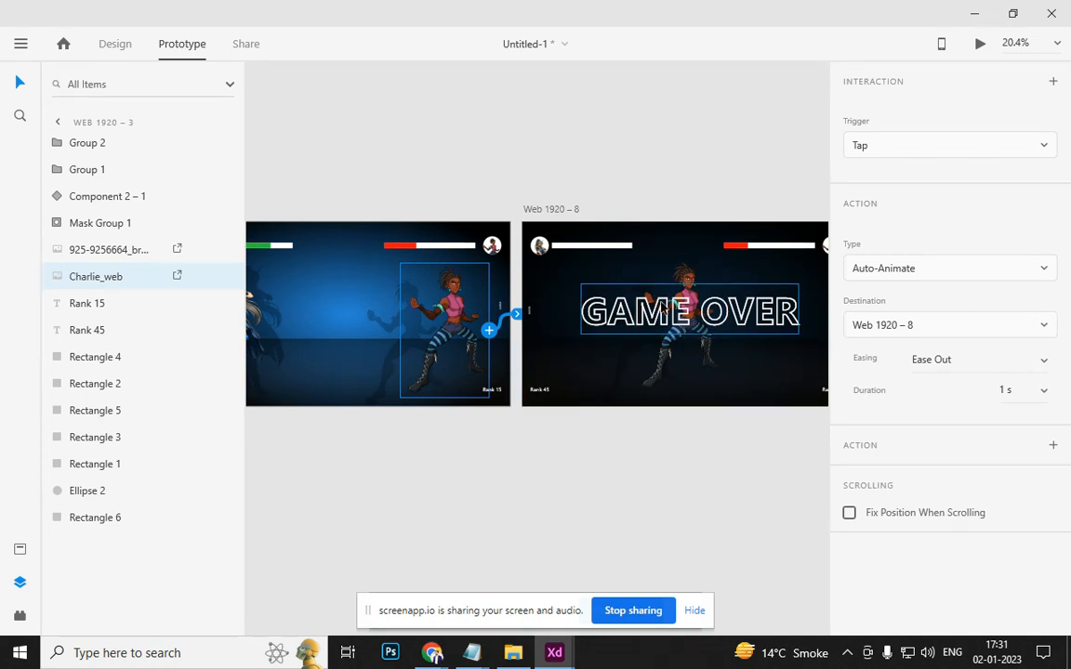
{"action": "left_click", "coordinate": [700, 476]}
Link the Charlie_web fighter on the GAME OVER artboard to Web 1920 – 9 with a Tap-triggered Auto-Animate, Ease Out, 1 s
{"action": "left_click_drag", "start_coordinate": [700, 476], "coordinate": [471, 453]}
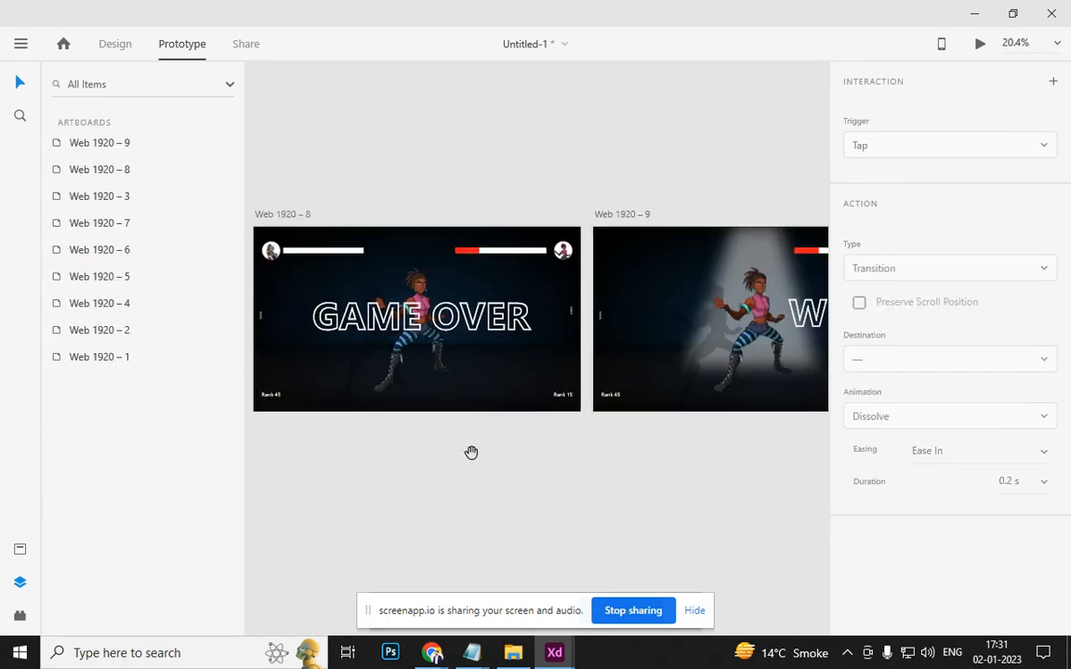
{"action": "left_click", "coordinate": [565, 284]}
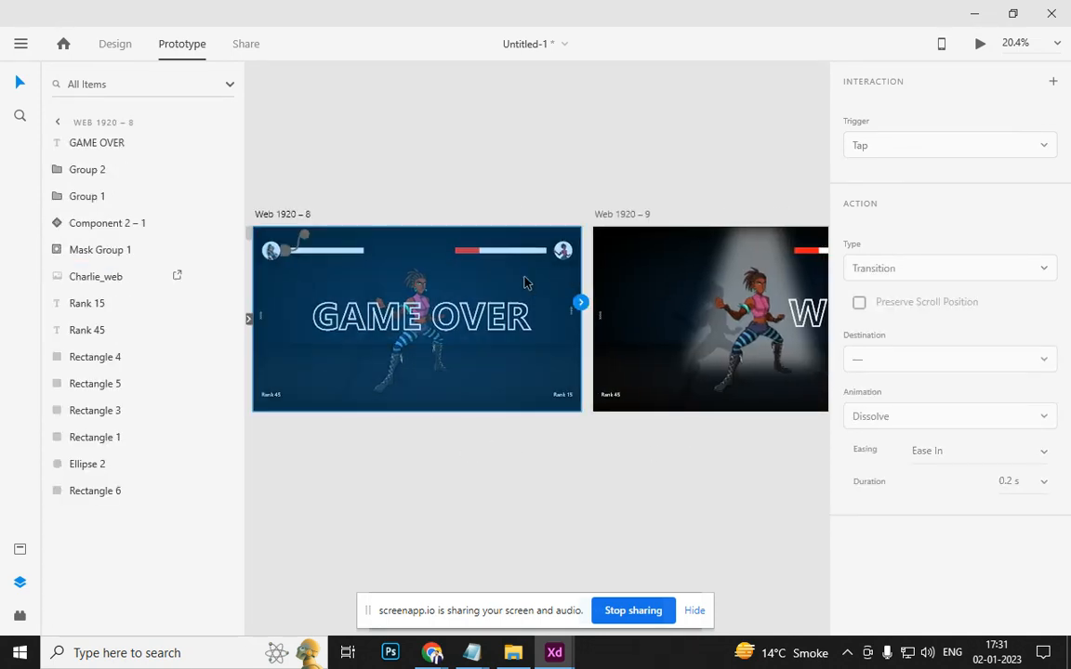
{"action": "left_click", "coordinate": [404, 368]}
{"action": "left_click_drag", "start_coordinate": [454, 335], "coordinate": [602, 368]}
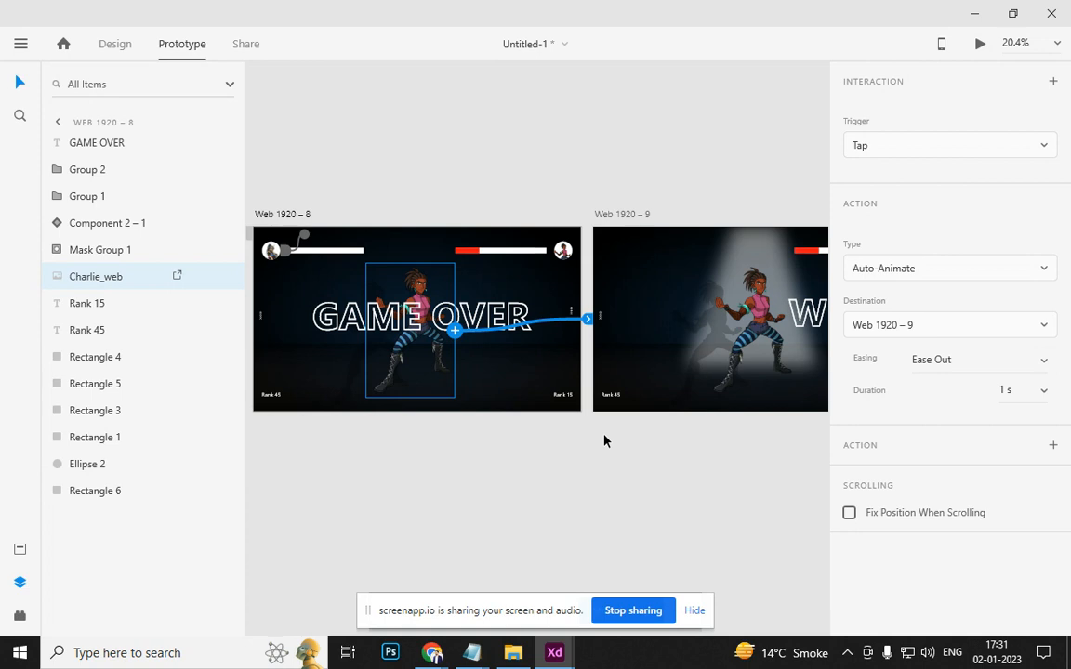
Reposition the WIN text on Web 1920 – 9 so it sits clear of the fighter, between her and the artboard's right edge
{"action": "left_click", "coordinate": [807, 314]}
{"action": "left_click_drag", "start_coordinate": [807, 314], "coordinate": [715, 320]}
{"action": "scroll", "coordinate": [754, 302], "scroll_direction": "up", "scroll_amount": 5}
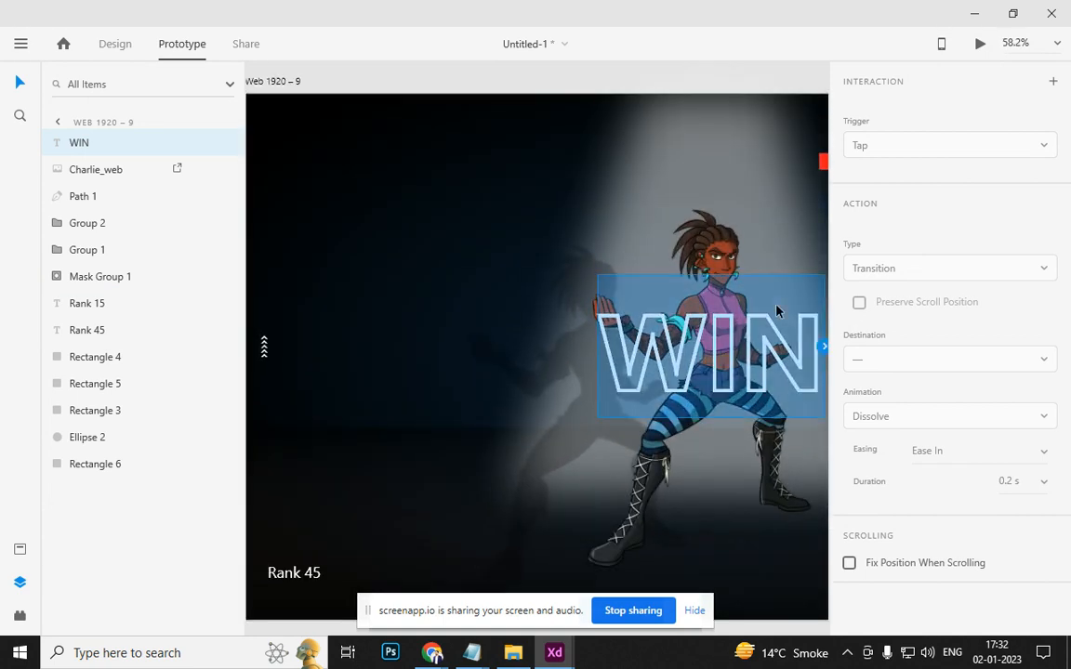
{"action": "scroll", "coordinate": [777, 314], "scroll_direction": "down", "scroll_amount": 3}
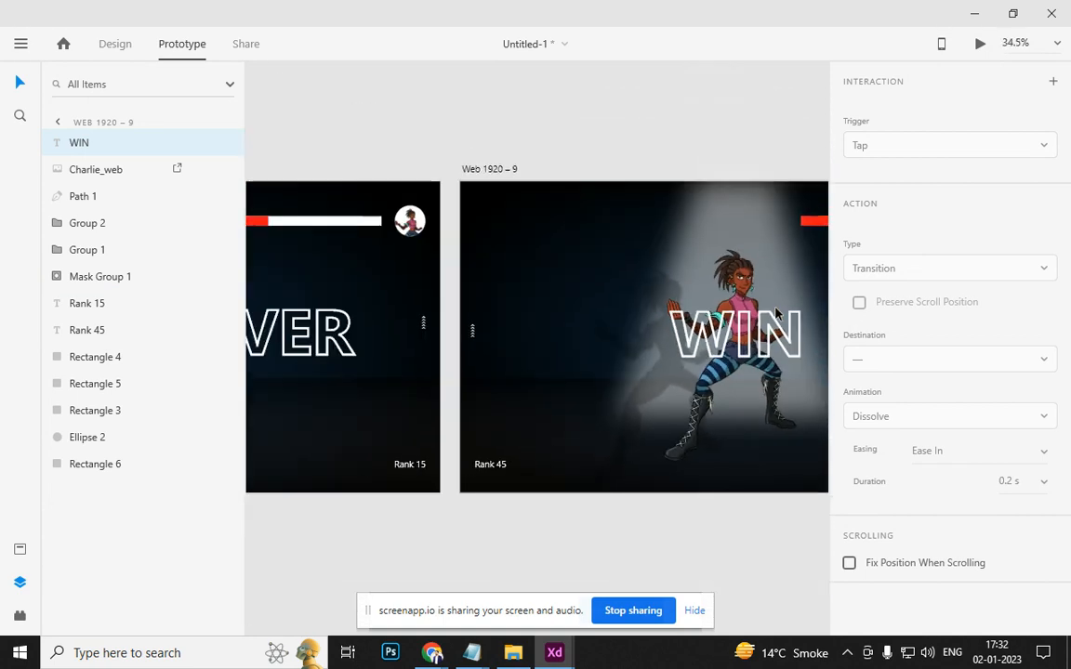
{"action": "mouse_move", "coordinate": [751, 325]}
{"action": "left_mouse_down"}
{"action": "mouse_move", "coordinate": [626, 329]}
{"action": "mouse_move", "coordinate": [755, 319]}
{"action": "mouse_move", "coordinate": [743, 324]}
{"action": "left_mouse_up"}
{"action": "left_click", "coordinate": [753, 539]}
{"action": "scroll", "coordinate": [753, 536], "scroll_direction": "down", "scroll_amount": 5}
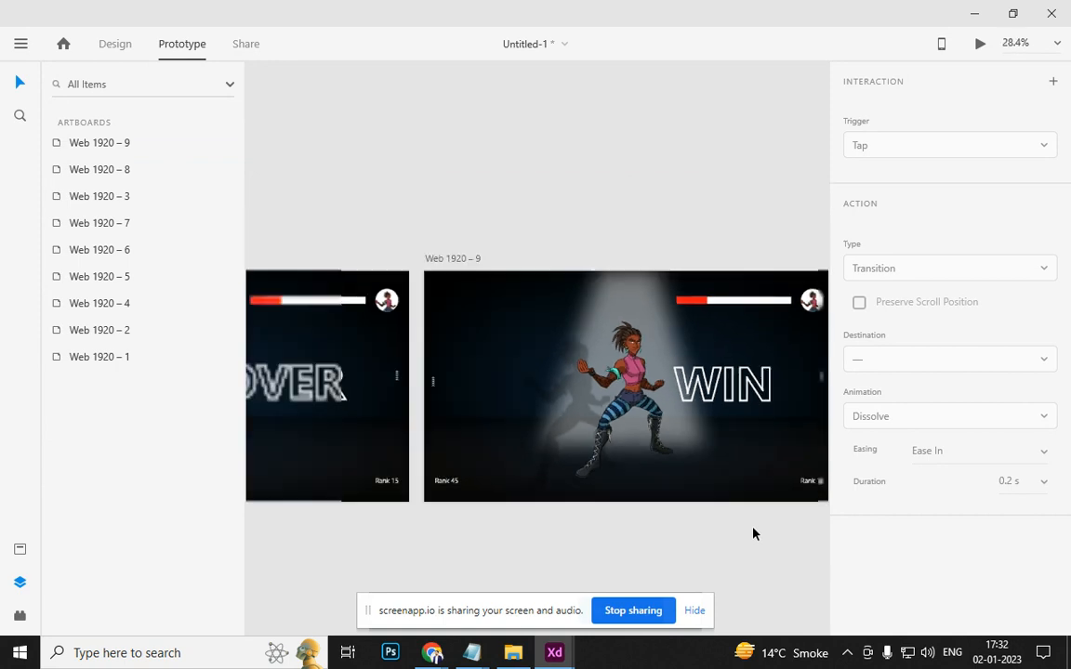
{"action": "scroll", "coordinate": [754, 532], "scroll_direction": "up", "scroll_amount": 3}
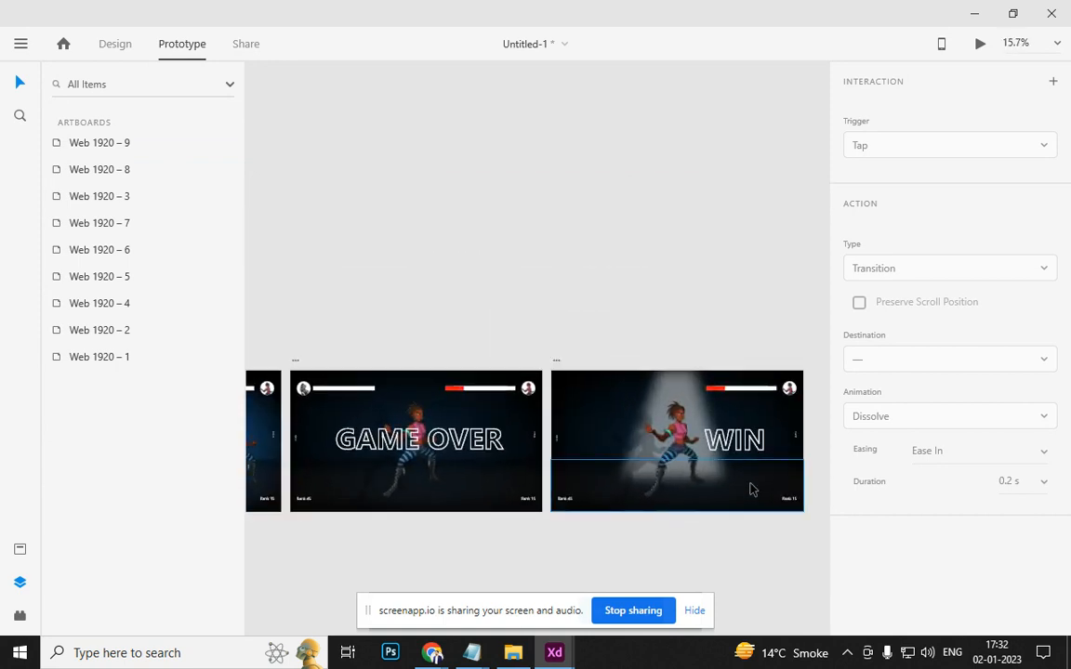
{"action": "left_click_drag", "start_coordinate": [748, 444], "coordinate": [748, 445]}
{"action": "left_click", "coordinate": [728, 560]}
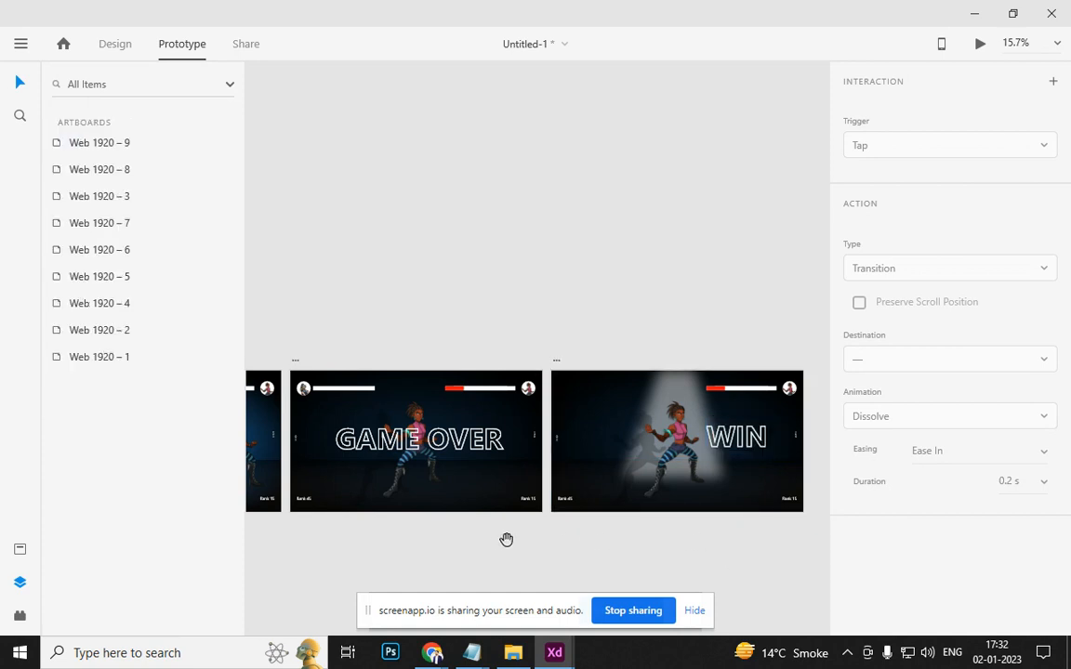
Preview the prototype from Web 1920 – 2, playing from LETS PLAY through the fight and GAME OVER to WIN, and close the preview
{"action": "left_click_drag", "start_coordinate": [503, 539], "coordinate": [678, 491]}
{"action": "left_click_drag", "start_coordinate": [397, 521], "coordinate": [670, 520]}
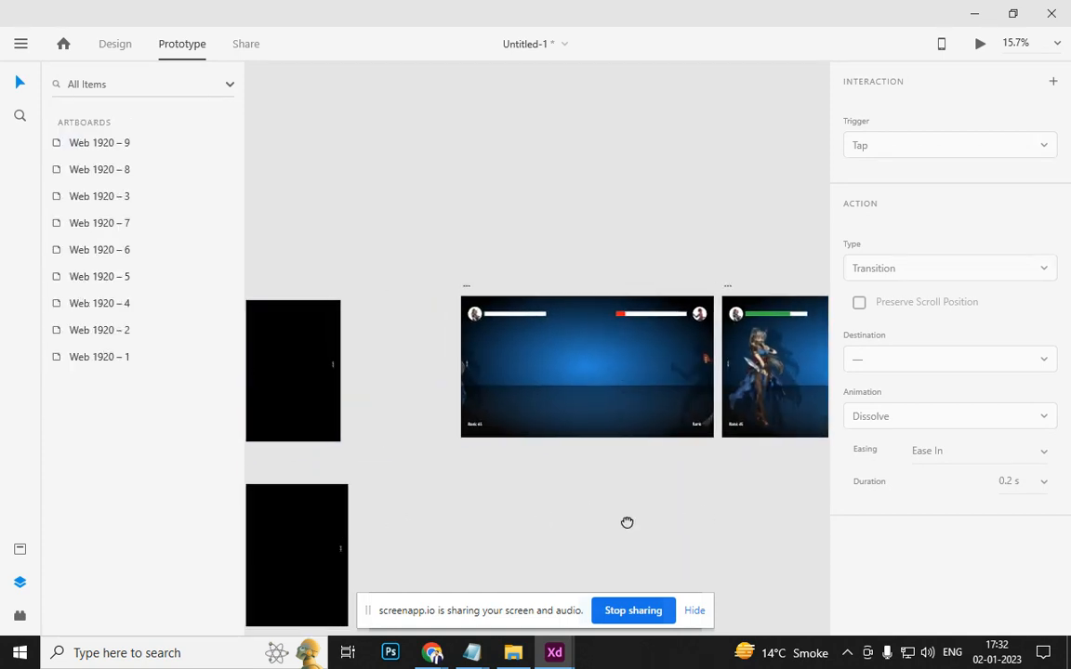
{"action": "left_click_drag", "start_coordinate": [253, 521], "coordinate": [760, 493]}
{"action": "left_click_drag", "start_coordinate": [393, 492], "coordinate": [617, 477]}
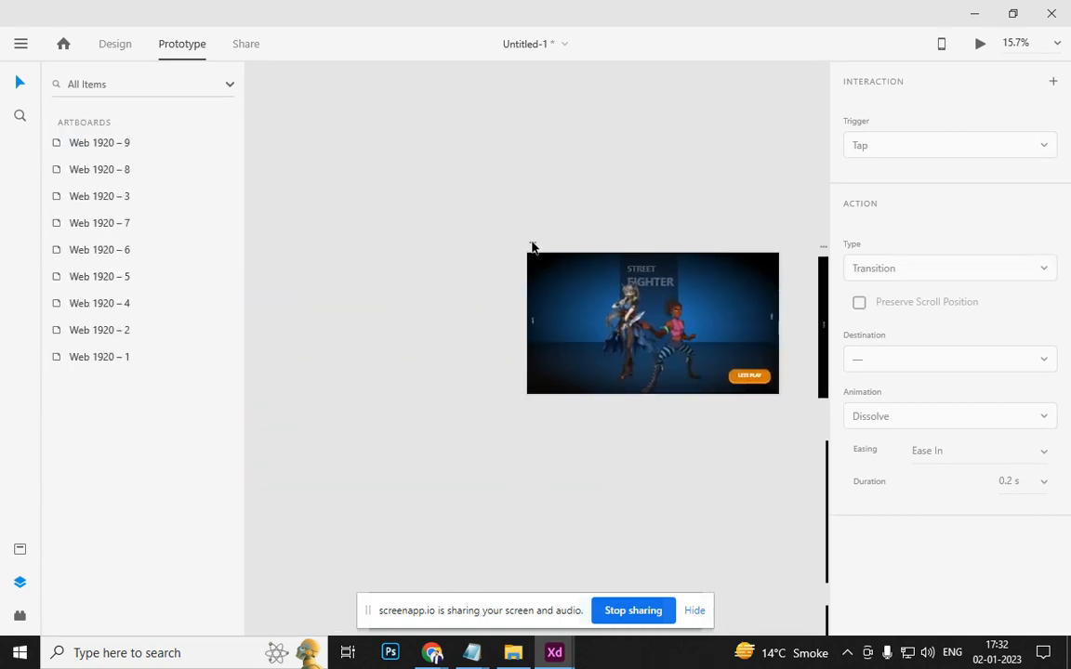
{"action": "left_click", "coordinate": [532, 246]}
{"action": "key", "text": "ctrl+Return"}
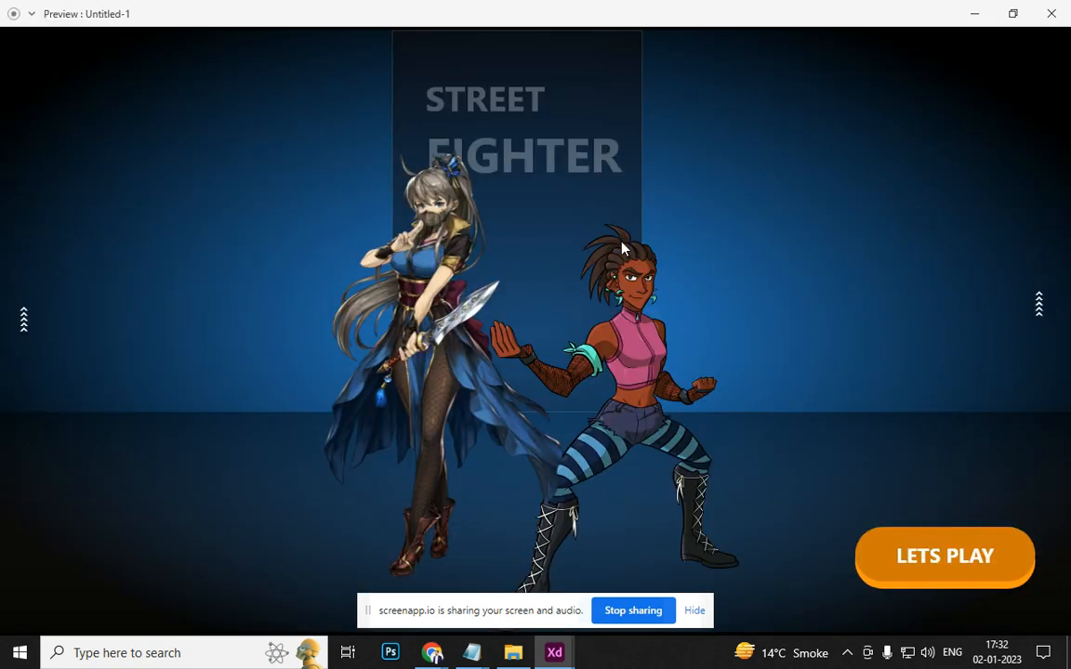
{"action": "left_click", "coordinate": [942, 548]}
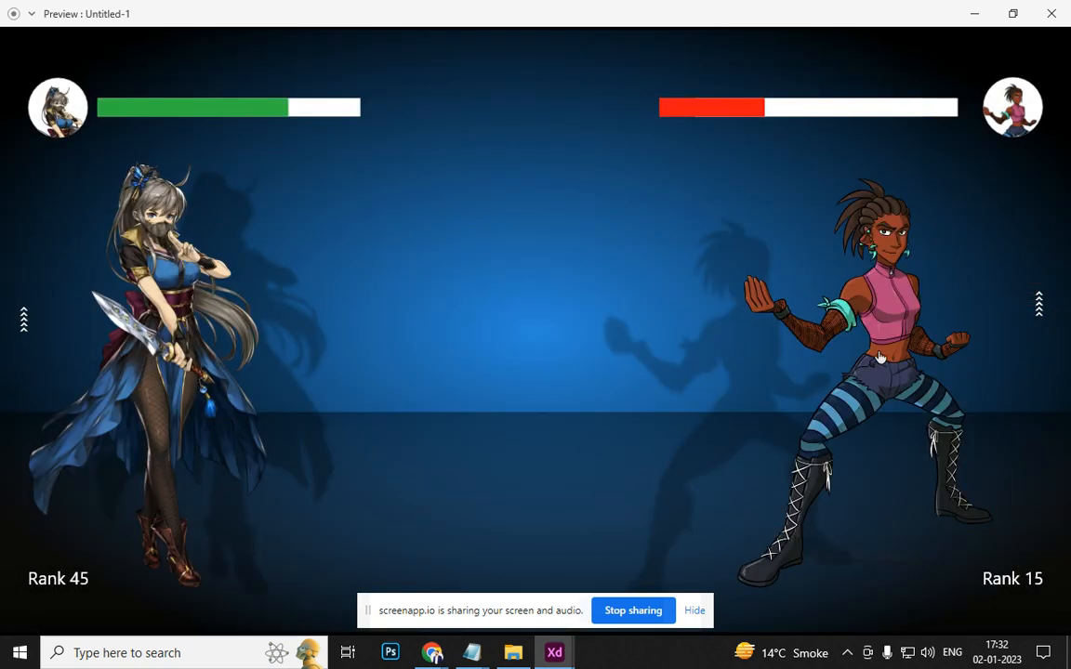
{"action": "left_click", "coordinate": [879, 357]}
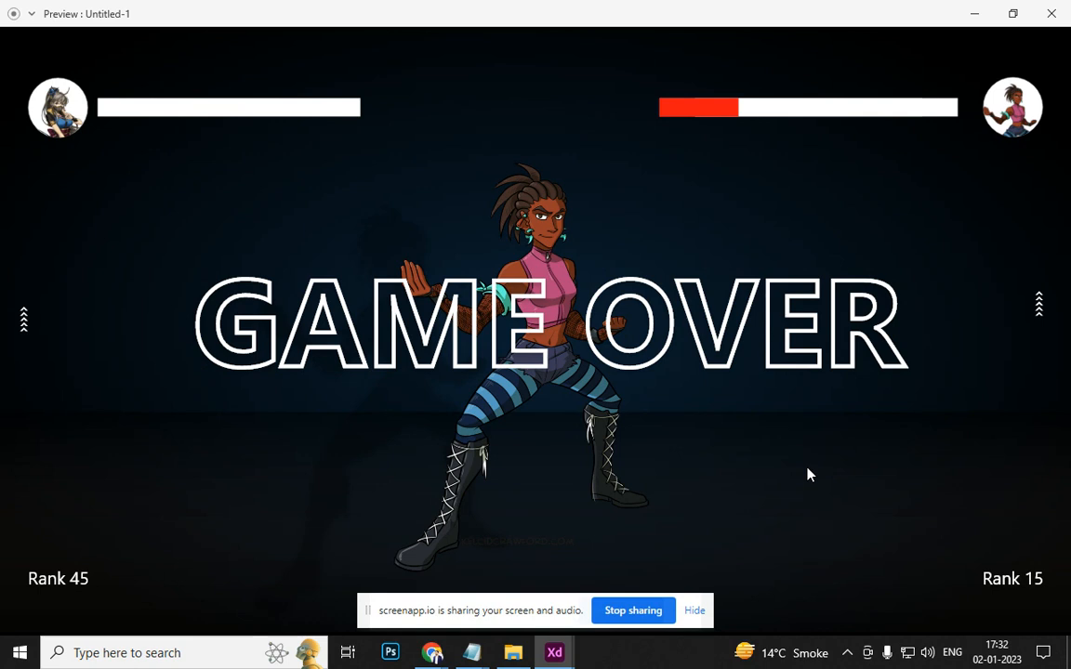
{"action": "left_click", "coordinate": [564, 372]}
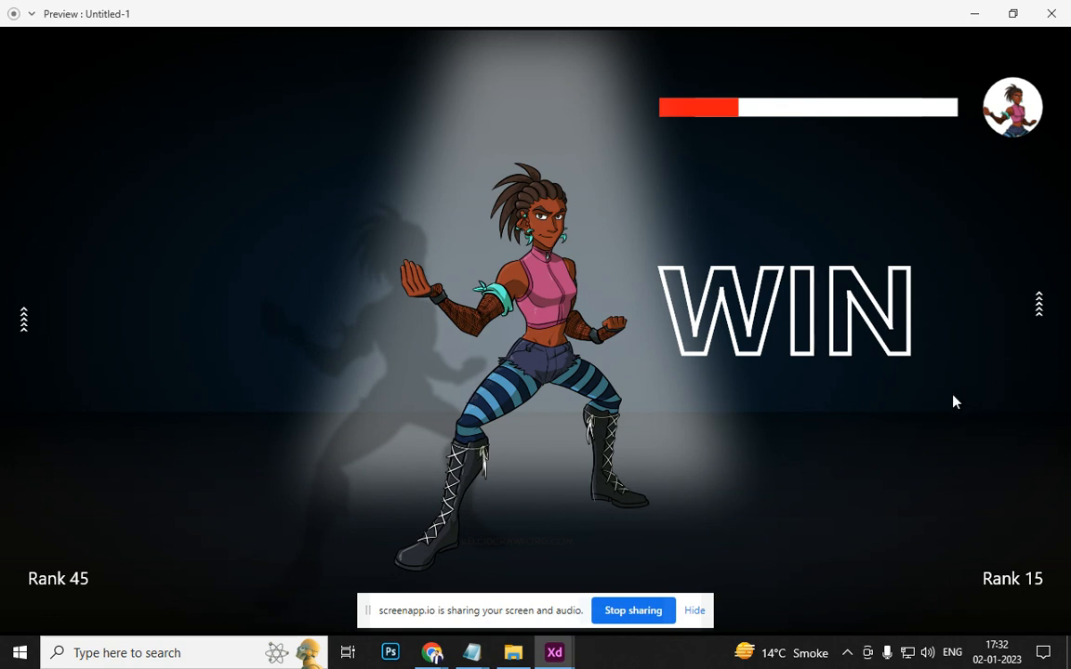
{"action": "left_click", "coordinate": [1055, 14]}
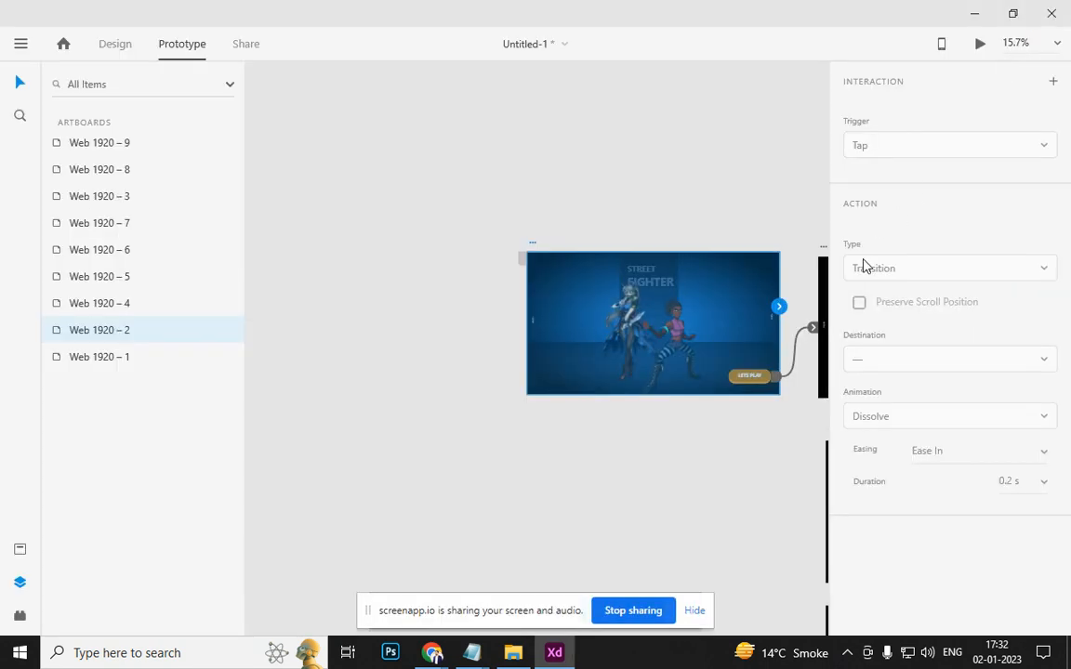
{"action": "scroll", "coordinate": [640, 358], "scroll_direction": "up", "scroll_amount": 5}
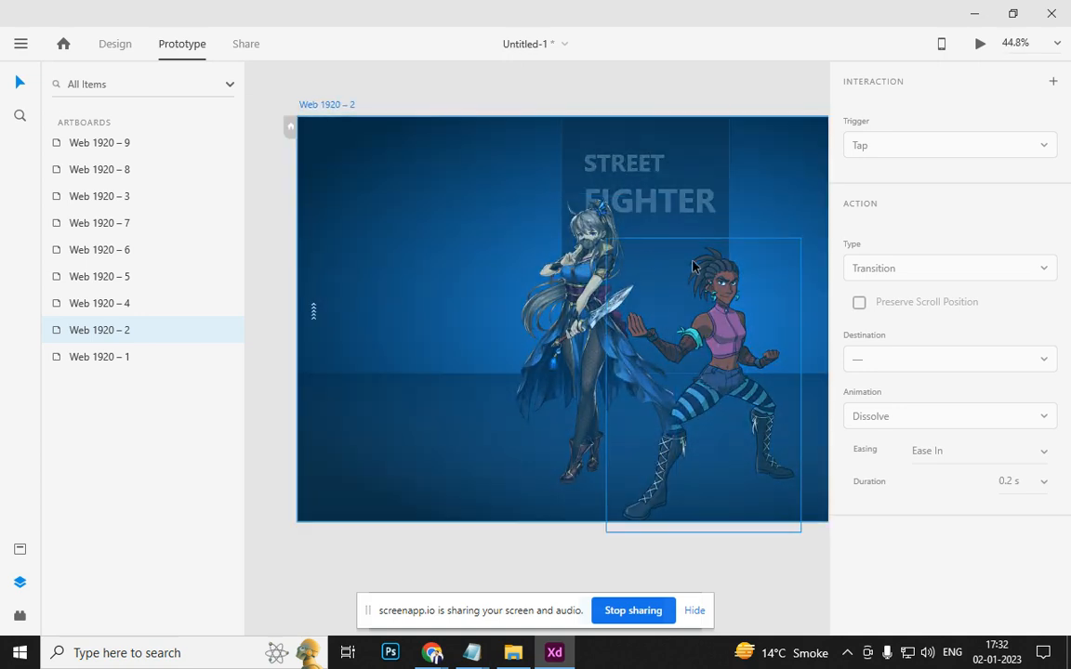
{"action": "scroll", "coordinate": [540, 394], "scroll_direction": "down", "scroll_amount": 2}
{"action": "scroll", "coordinate": [549, 399], "scroll_direction": "up", "scroll_amount": 2}
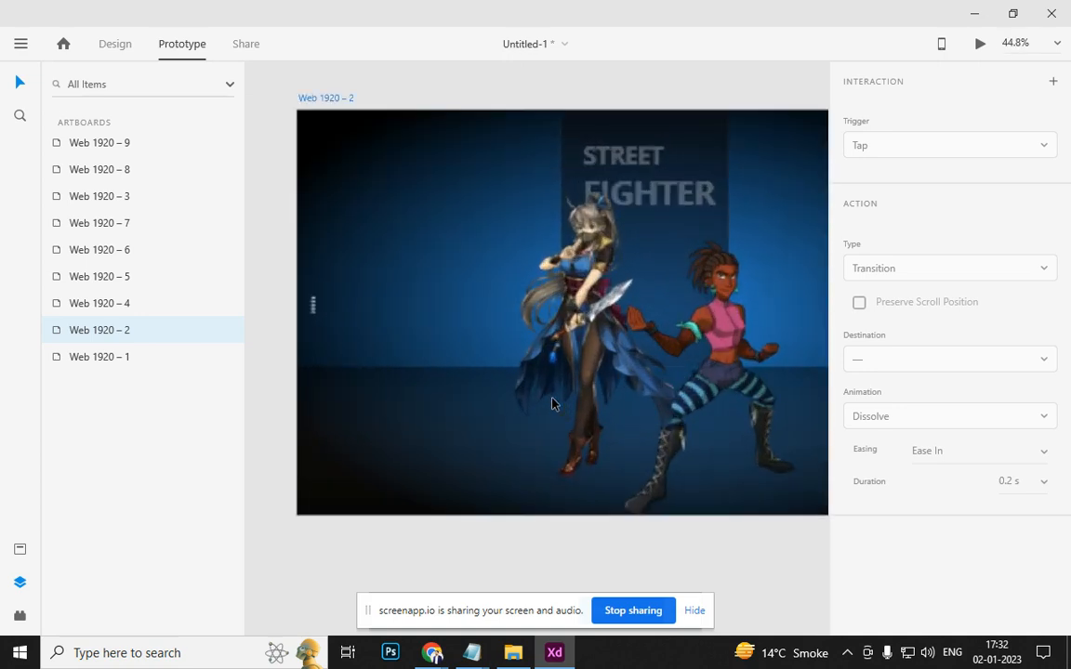
Switch to Chrome and search Google Images for "game ui layout"
{"action": "key", "text": "alt+Tab"}
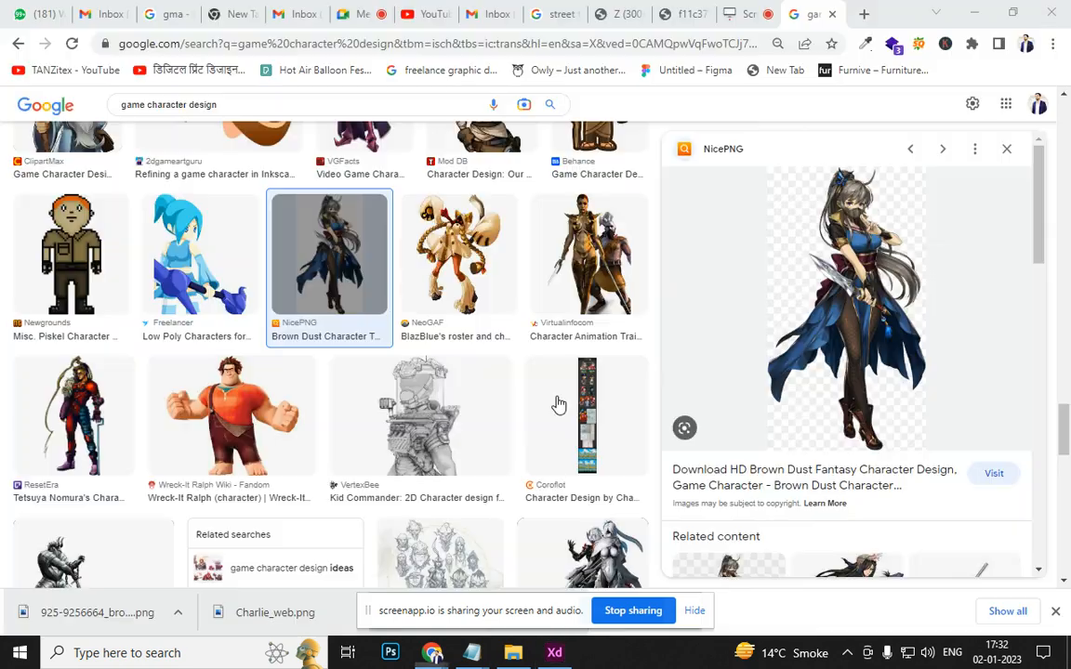
{"action": "triple_click", "coordinate": [294, 105]}
{"action": "type", "text": "GA"}
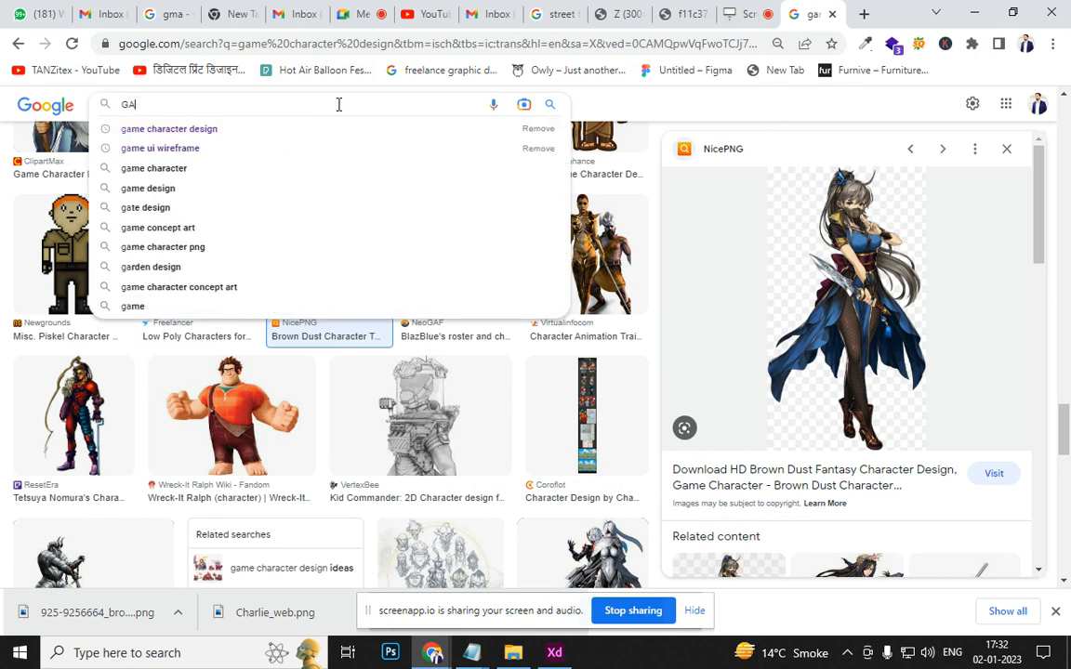
{"action": "type", "text": "ME UI LAY"}
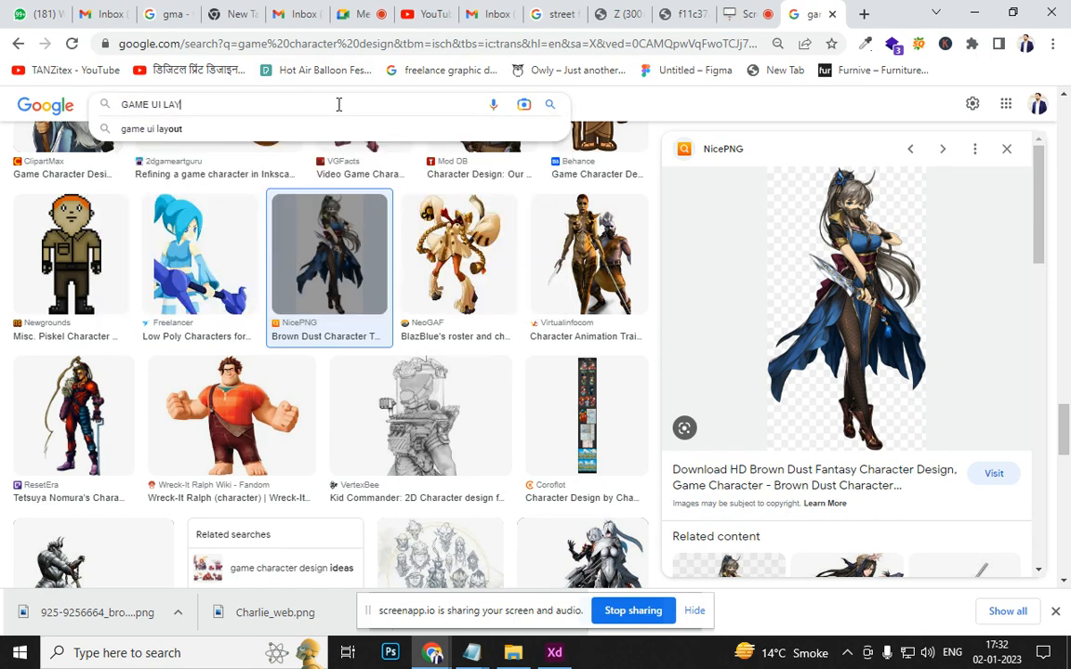
{"action": "key", "text": "Down"}
{"action": "key", "text": "Return"}
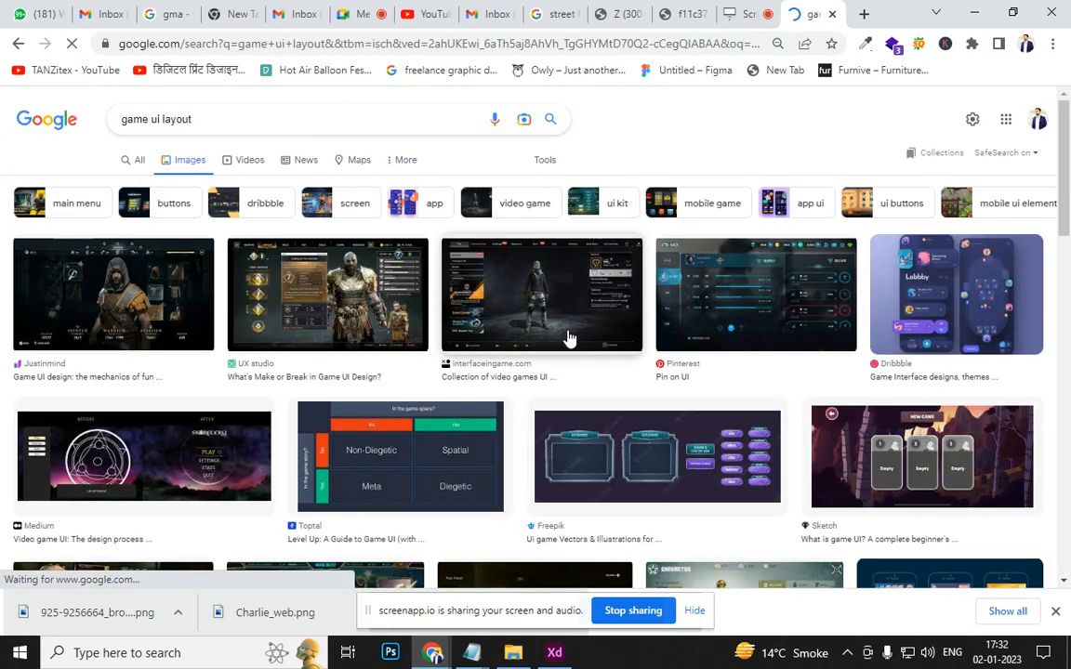
Look through the game UI images and open the preview of Behance's GAME UI CONCEPT DESIGN GUI result
{"action": "scroll", "coordinate": [548, 321], "scroll_direction": "down", "scroll_amount": 2}
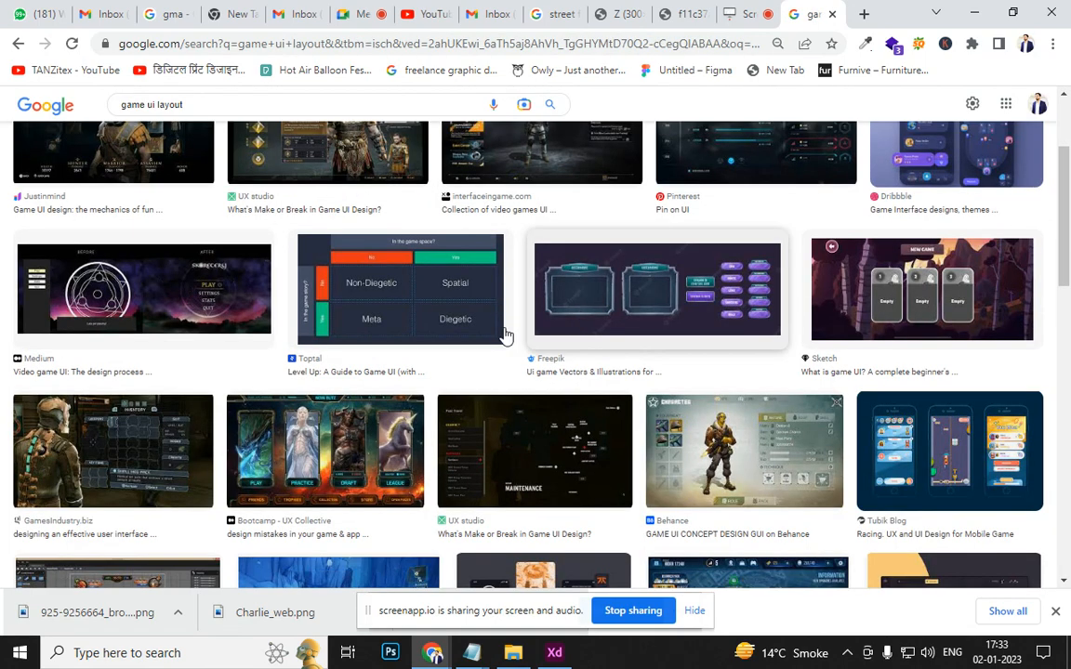
{"action": "scroll", "coordinate": [433, 319], "scroll_direction": "down", "scroll_amount": 3}
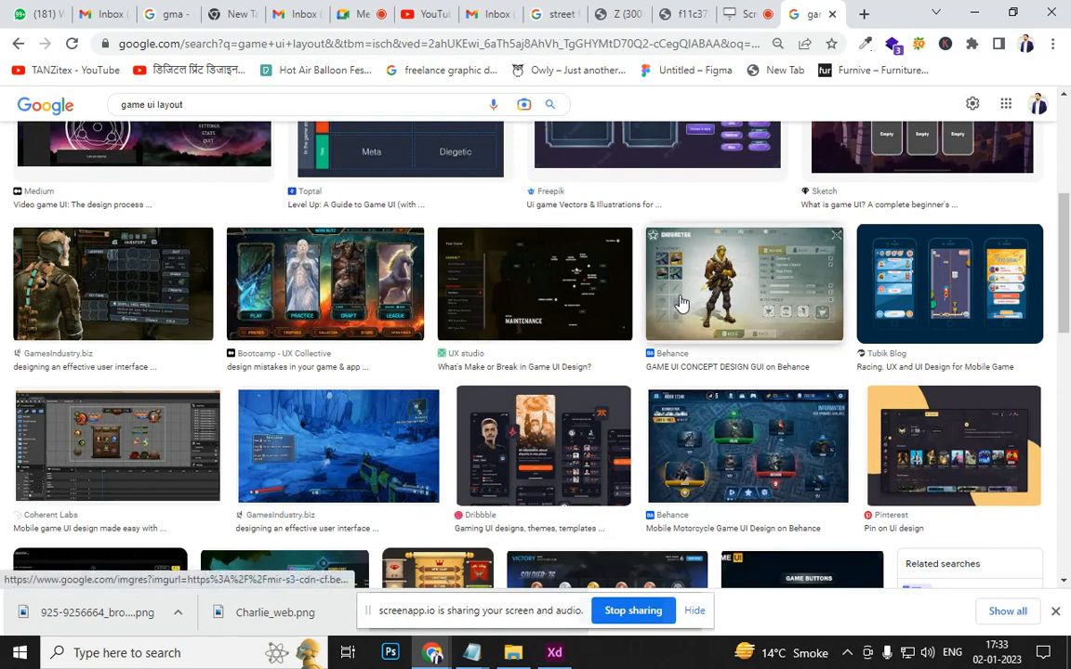
{"action": "left_click", "coordinate": [744, 307]}
{"action": "scroll", "coordinate": [483, 361], "scroll_direction": "down", "scroll_amount": 2}
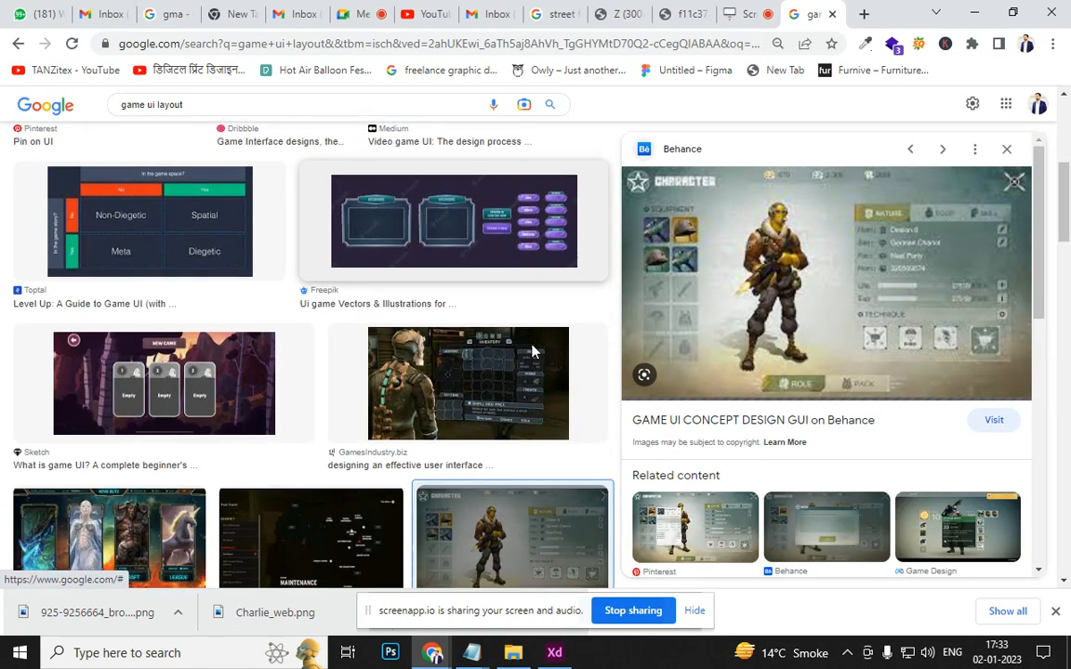
Browse the game UI image results, previewing Vecteezy's game UI vector art, UX studio's shooter screenshot and the related GamesIndustry.biz interface example
{"action": "scroll", "coordinate": [482, 362], "scroll_direction": "down", "scroll_amount": 2}
{"action": "scroll", "coordinate": [468, 365], "scroll_direction": "down", "scroll_amount": 2}
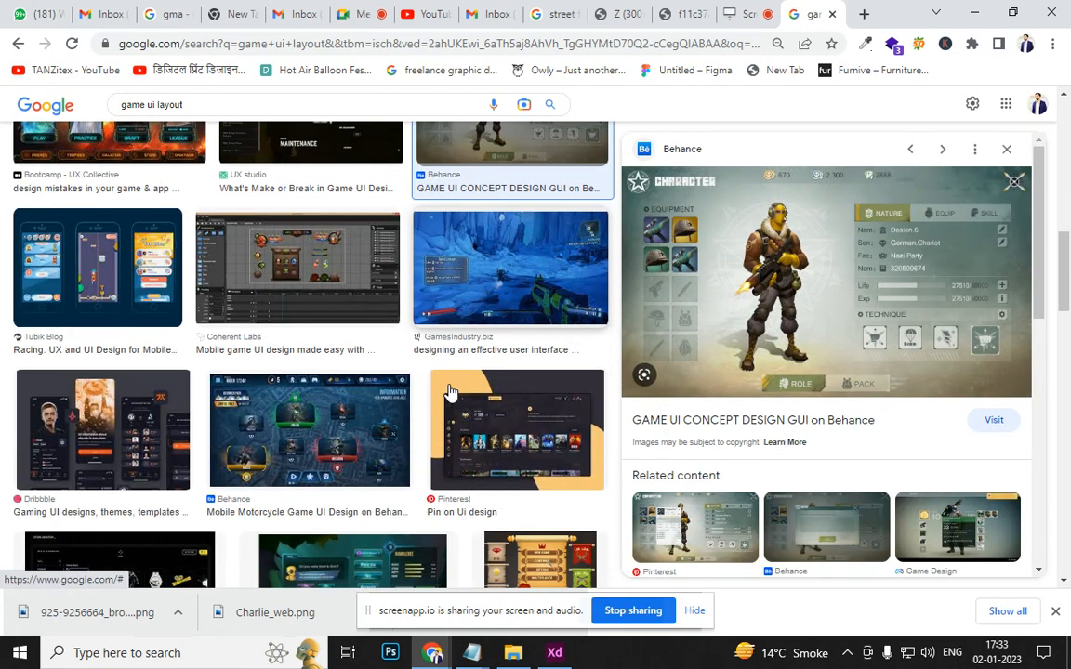
{"action": "scroll", "coordinate": [449, 394], "scroll_direction": "down", "scroll_amount": 3}
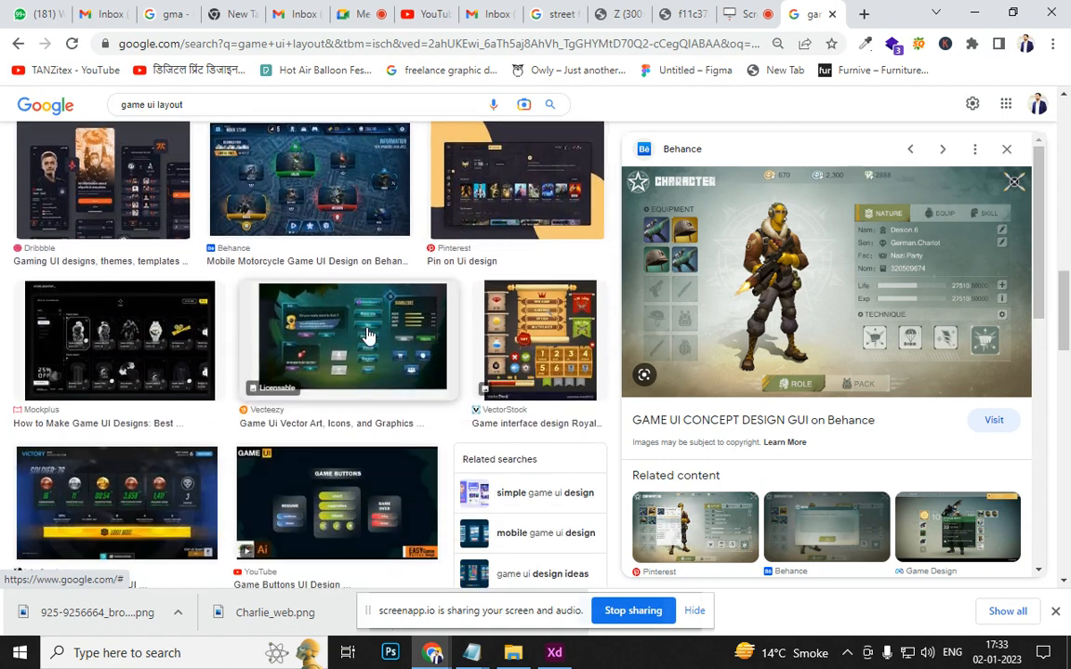
{"action": "left_click", "coordinate": [368, 337]}
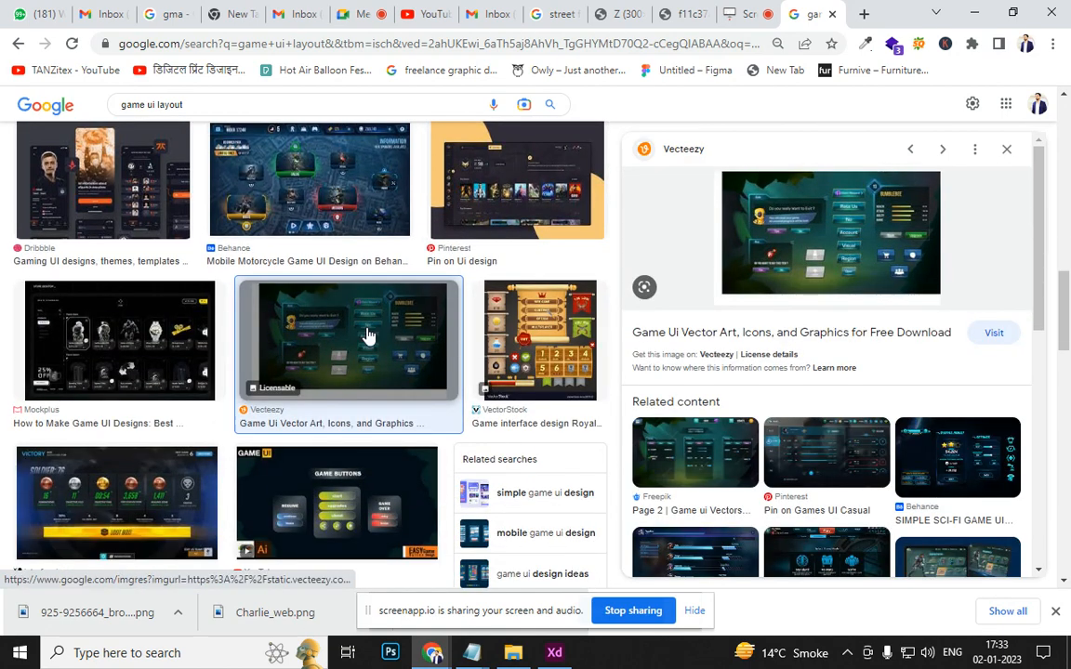
{"action": "scroll", "coordinate": [413, 366], "scroll_direction": "down", "scroll_amount": 3}
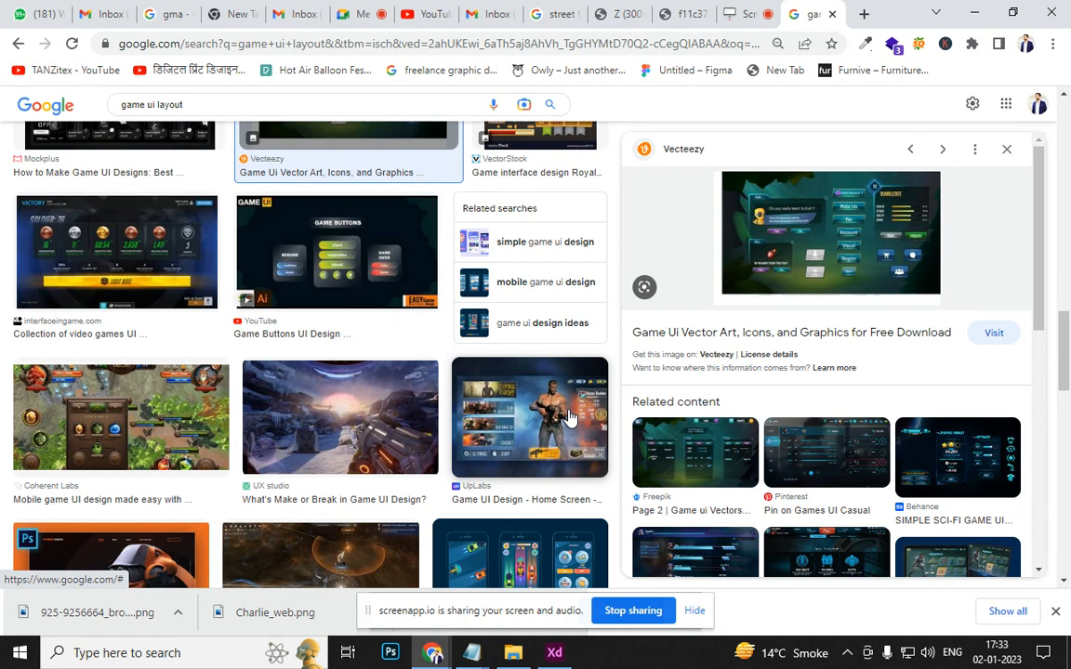
{"action": "left_click", "coordinate": [337, 433]}
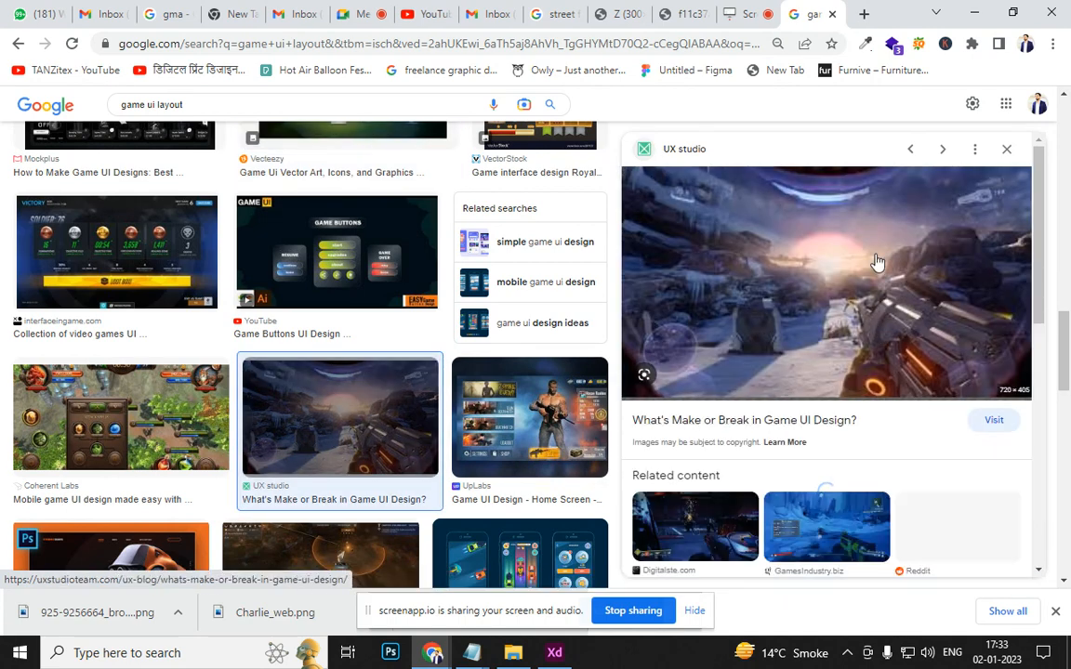
{"action": "scroll", "coordinate": [681, 339], "scroll_direction": "down", "scroll_amount": 3}
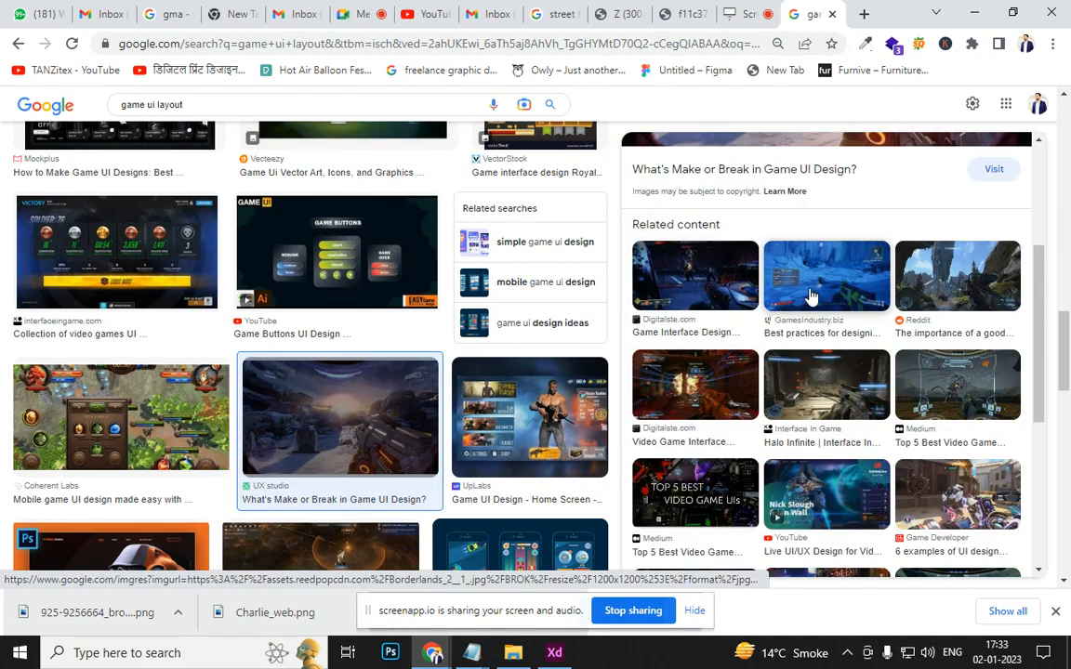
{"action": "left_click", "coordinate": [811, 296]}
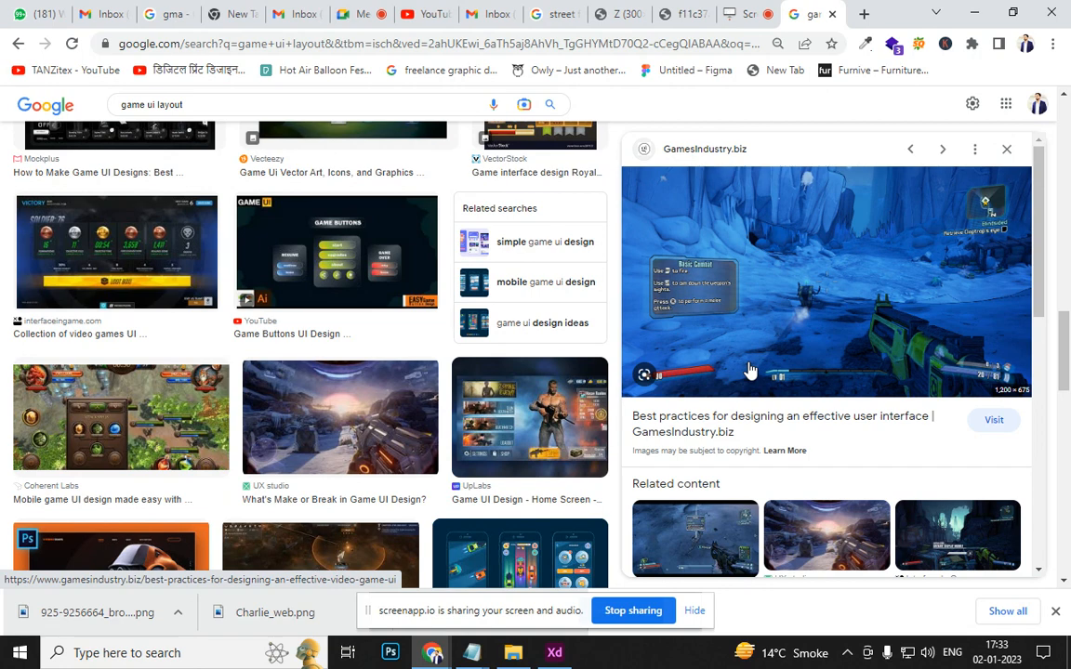
Look further through the results, previewing YouTube's Gaming UI Design in Photoshop, Dribbble's gaming UI designs and Bashooka's mobile game UI example
{"action": "scroll", "coordinate": [562, 339], "scroll_direction": "down", "scroll_amount": 2}
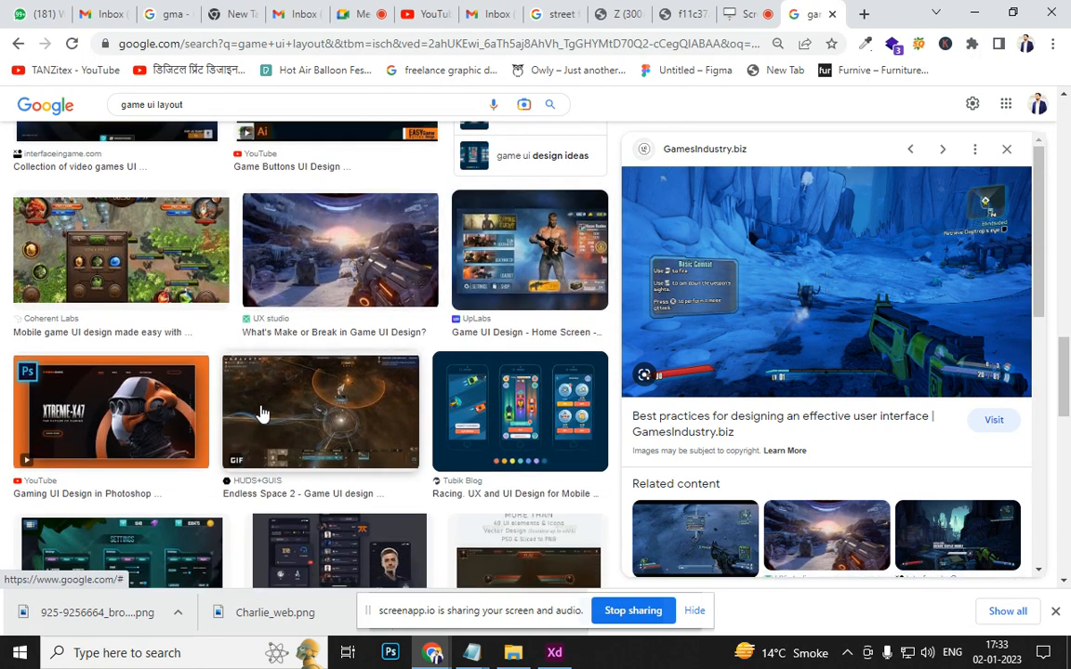
{"action": "left_click", "coordinate": [139, 421]}
{"action": "scroll", "coordinate": [406, 427], "scroll_direction": "down", "scroll_amount": 1}
{"action": "scroll", "coordinate": [406, 427], "scroll_direction": "down", "scroll_amount": 2}
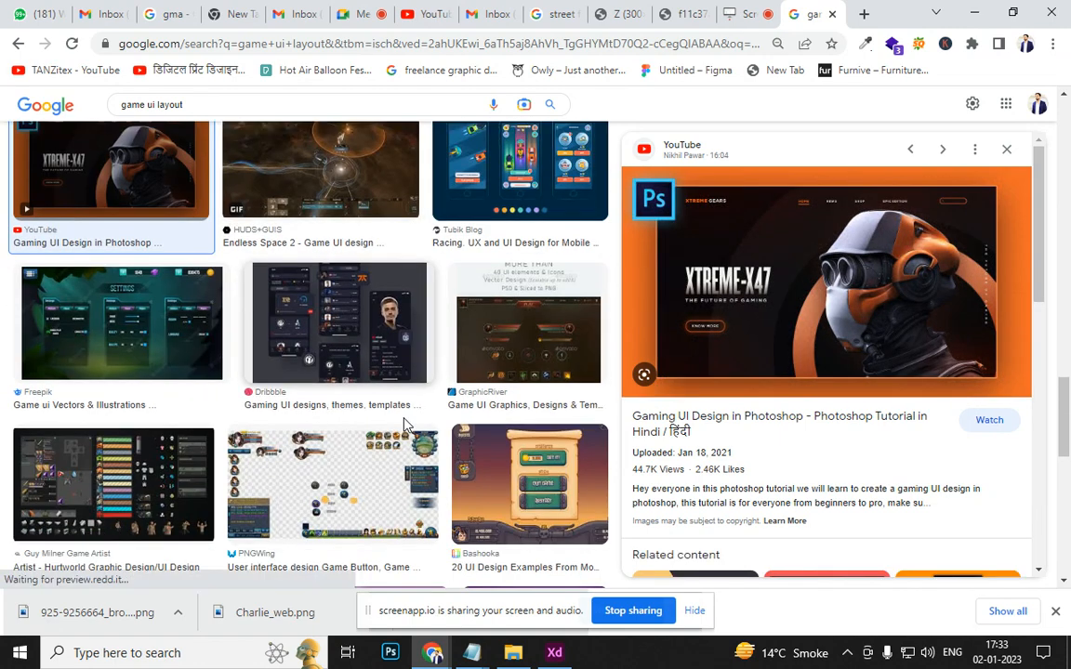
{"action": "left_click", "coordinate": [384, 372]}
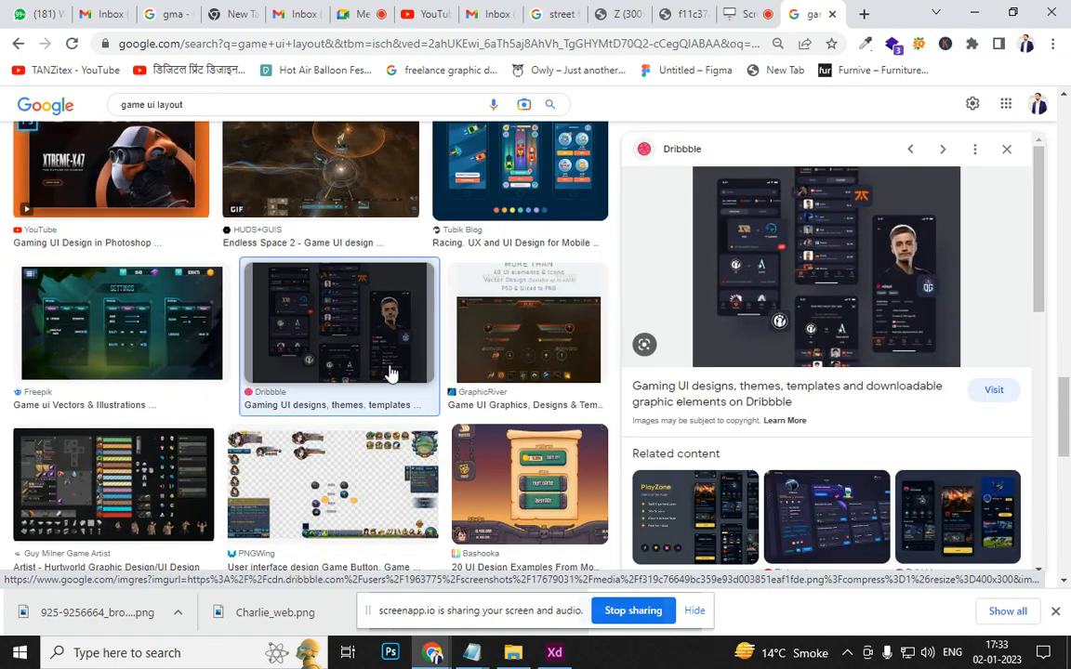
{"action": "scroll", "coordinate": [390, 373], "scroll_direction": "down", "scroll_amount": 3}
{"action": "left_click", "coordinate": [578, 247]}
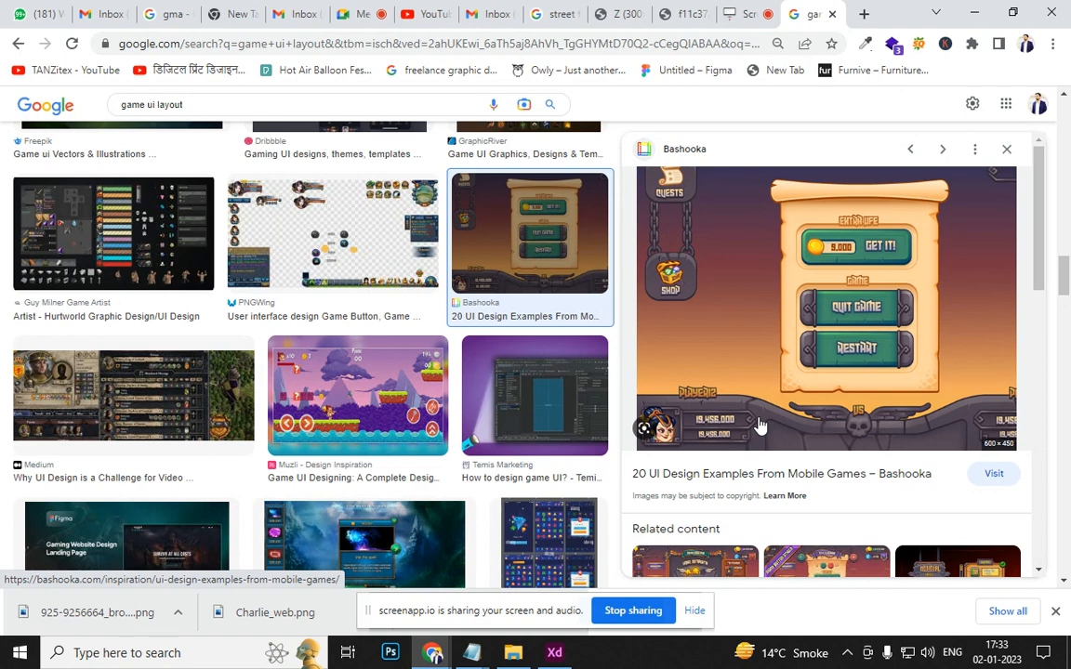
Switch to Adobe XD and review the fight artboards from Web 1920 – 2 through to the WIN screen on Web 1920 – 9
{"action": "key", "text": "alt+Tab"}
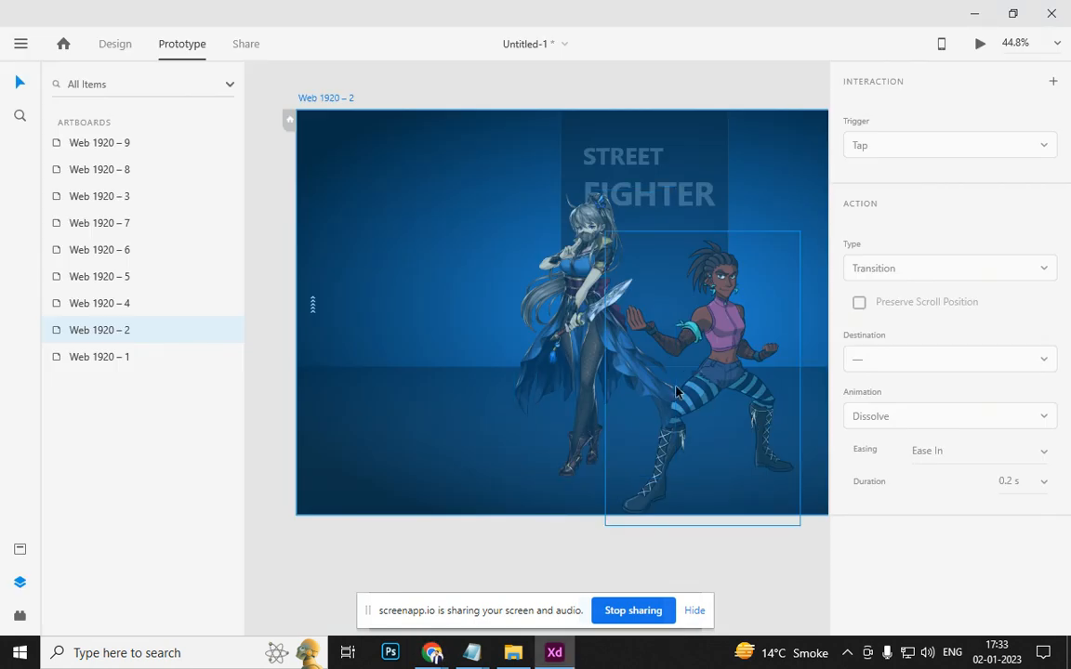
{"action": "left_click", "coordinate": [552, 513]}
{"action": "left_click", "coordinate": [497, 566]}
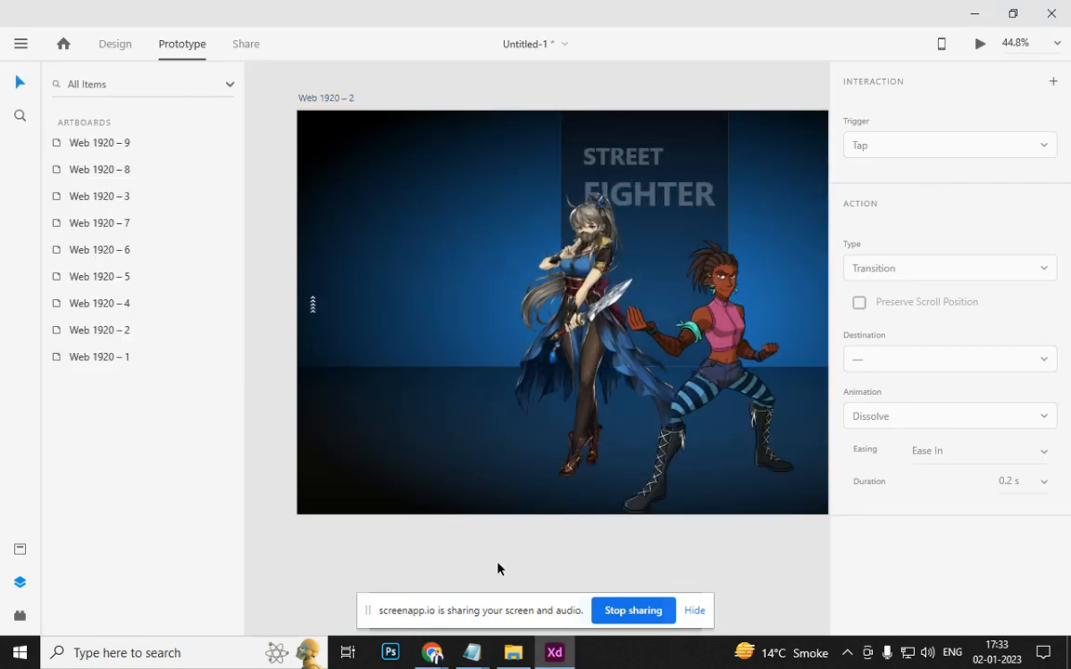
{"action": "scroll", "coordinate": [497, 566], "scroll_direction": "down", "scroll_amount": 5}
{"action": "left_click_drag", "start_coordinate": [593, 479], "coordinate": [452, 299]}
{"action": "left_click_drag", "start_coordinate": [562, 375], "coordinate": [359, 386]}
{"action": "left_click_drag", "start_coordinate": [490, 394], "coordinate": [400, 394]}
{"action": "left_click_drag", "start_coordinate": [520, 399], "coordinate": [377, 400]}
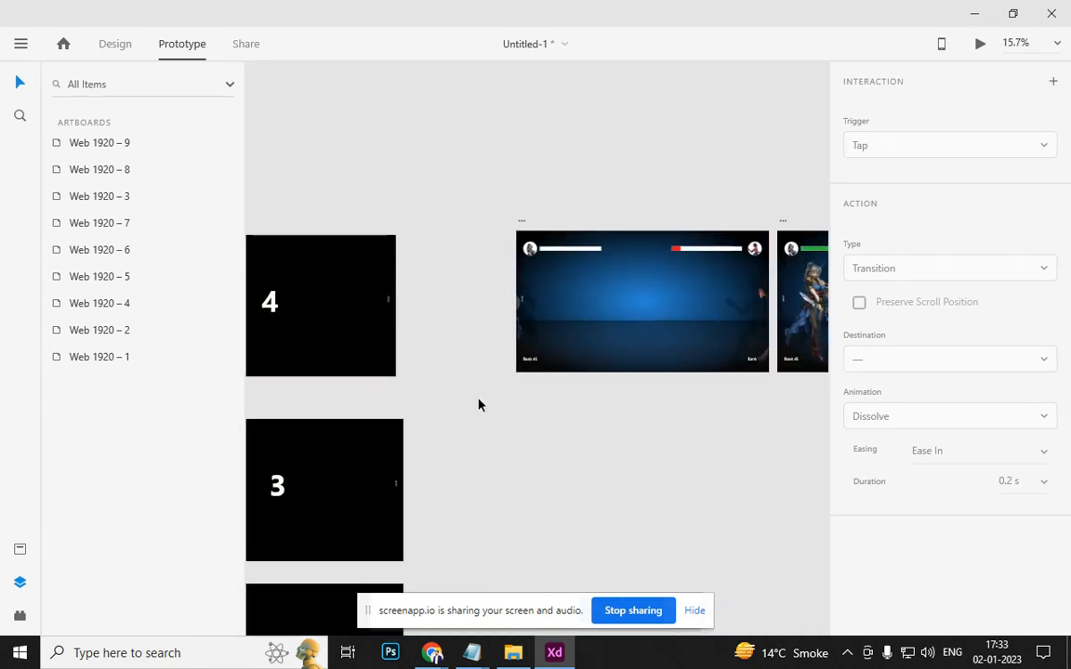
{"action": "scroll", "coordinate": [758, 324], "scroll_direction": "up", "scroll_amount": 4}
{"action": "left_click_drag", "start_coordinate": [724, 376], "coordinate": [477, 398]}
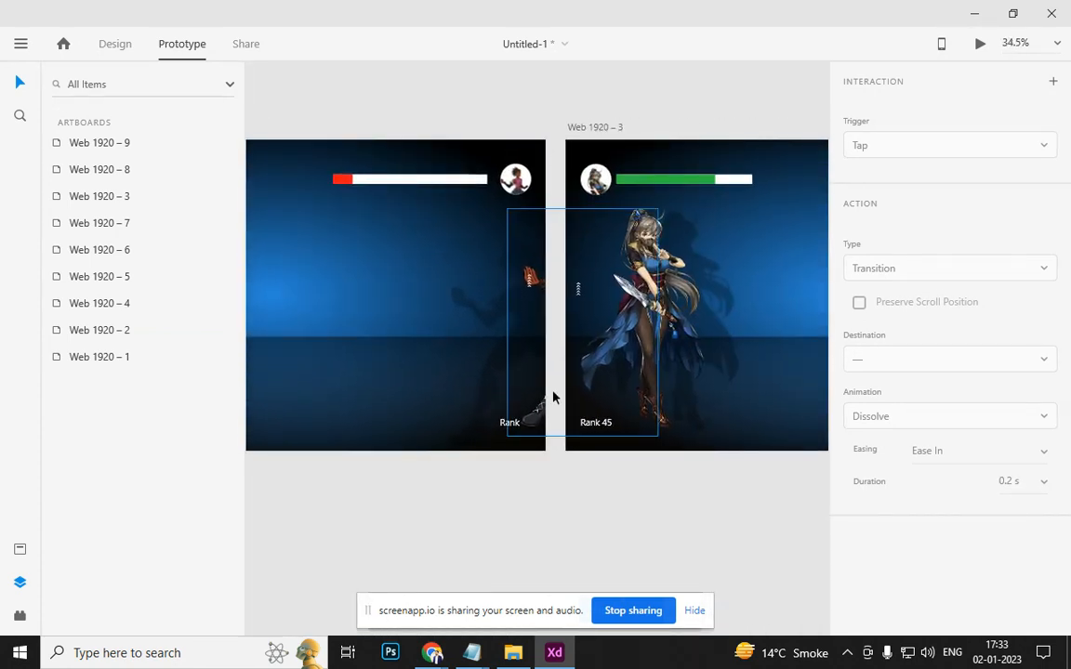
{"action": "left_click_drag", "start_coordinate": [671, 382], "coordinate": [484, 372]}
{"action": "left_click_drag", "start_coordinate": [627, 367], "coordinate": [452, 376]}
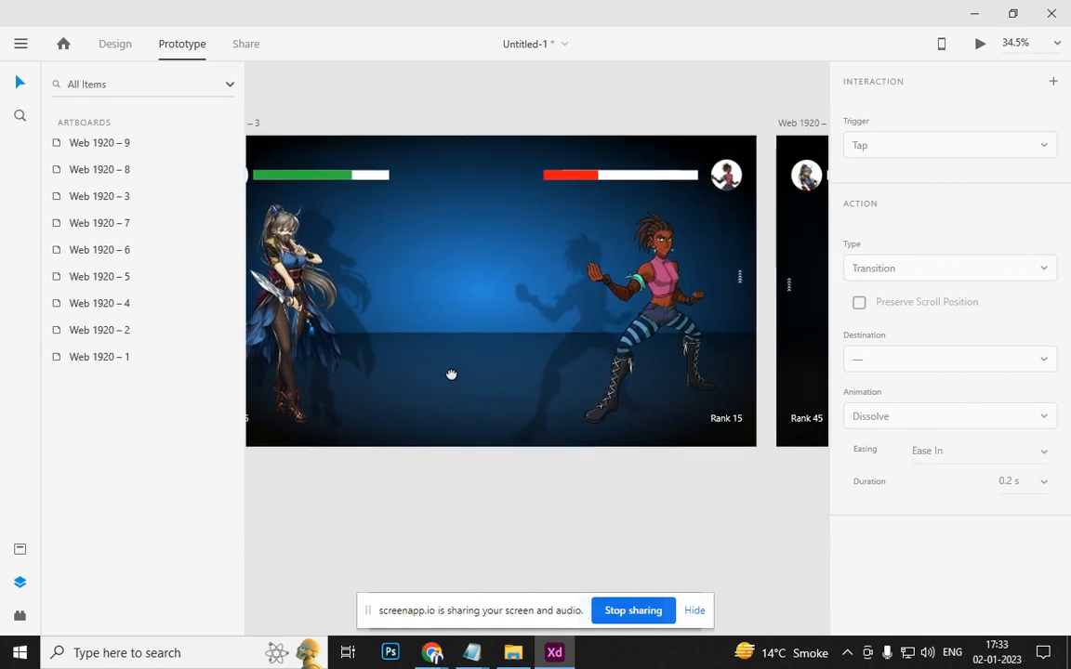
{"action": "left_click_drag", "start_coordinate": [799, 331], "coordinate": [302, 366]}
{"action": "left_click_drag", "start_coordinate": [503, 364], "coordinate": [376, 367]}
{"action": "left_click_drag", "start_coordinate": [476, 361], "coordinate": [163, 354]}
{"action": "left_click_drag", "start_coordinate": [449, 380], "coordinate": [356, 380]}
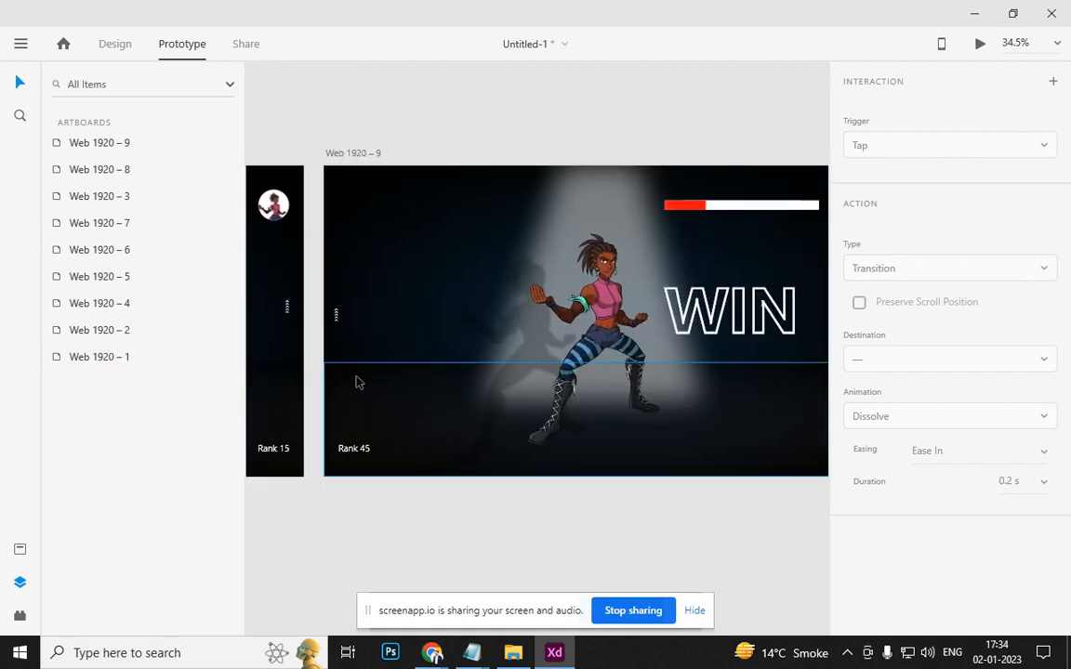
{"action": "mouse_move", "coordinate": [456, 376]}
{"action": "left_mouse_down"}
{"action": "mouse_move", "coordinate": [320, 367]}
{"action": "mouse_move", "coordinate": [476, 372]}
{"action": "left_mouse_up"}
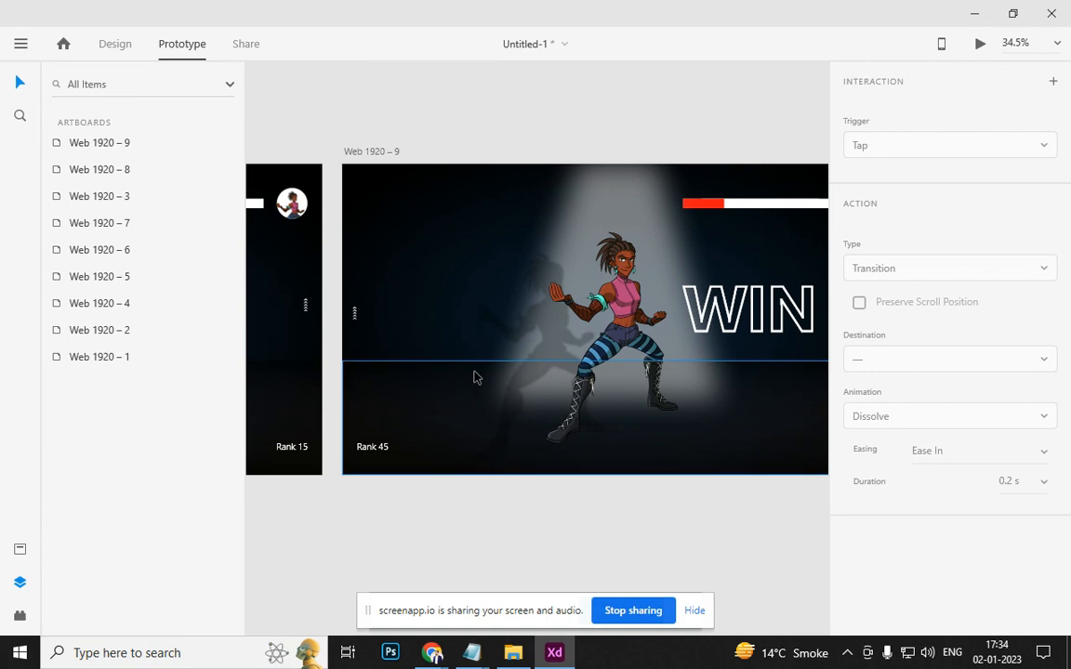
Return to Chrome and examine the related fantasy game UI designs, previewing Creative Market's Complete Fantasy Game UI Kit and Pinterest's Pin on Красота
{"action": "key", "text": "alt+Tab"}
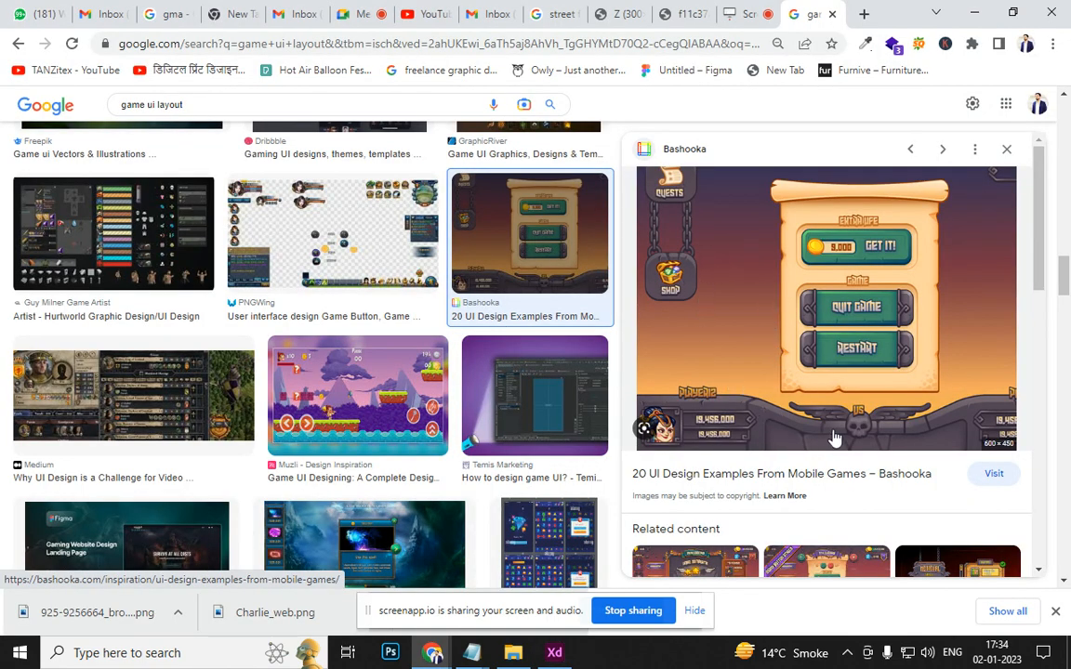
{"action": "scroll", "coordinate": [809, 443], "scroll_direction": "down", "scroll_amount": 3}
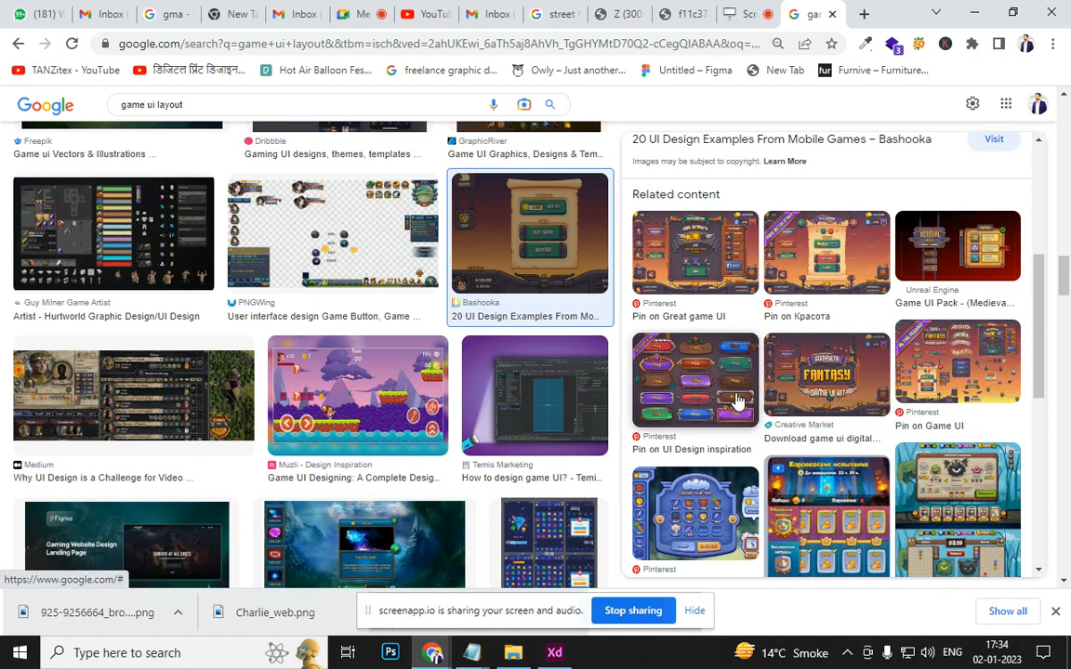
{"action": "left_click", "coordinate": [792, 397]}
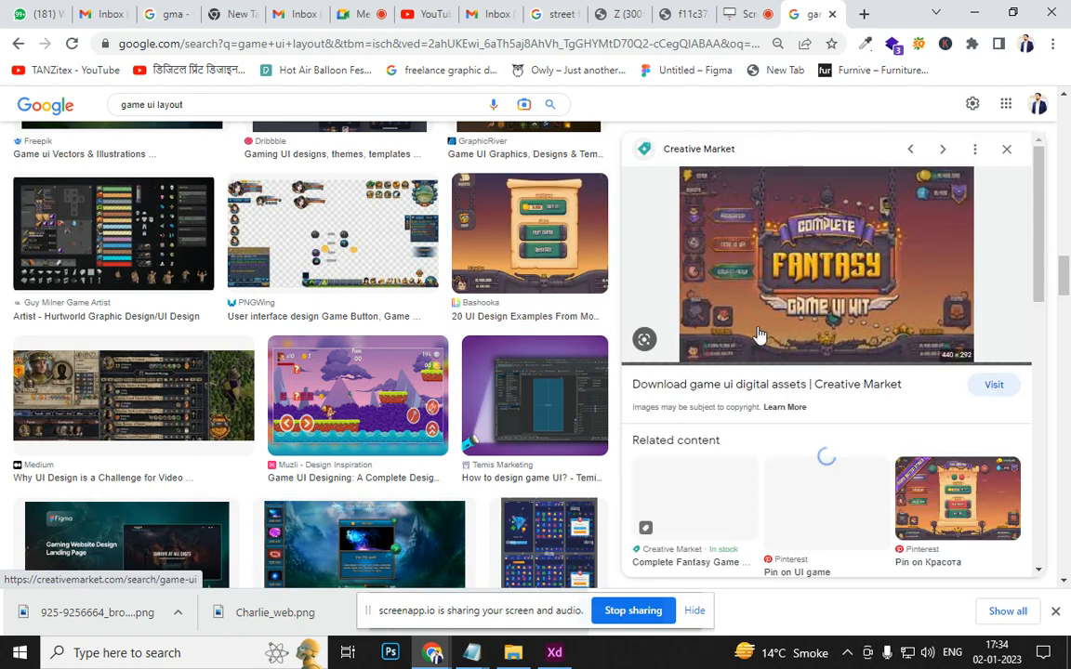
{"action": "key", "text": "alt+Tab"}
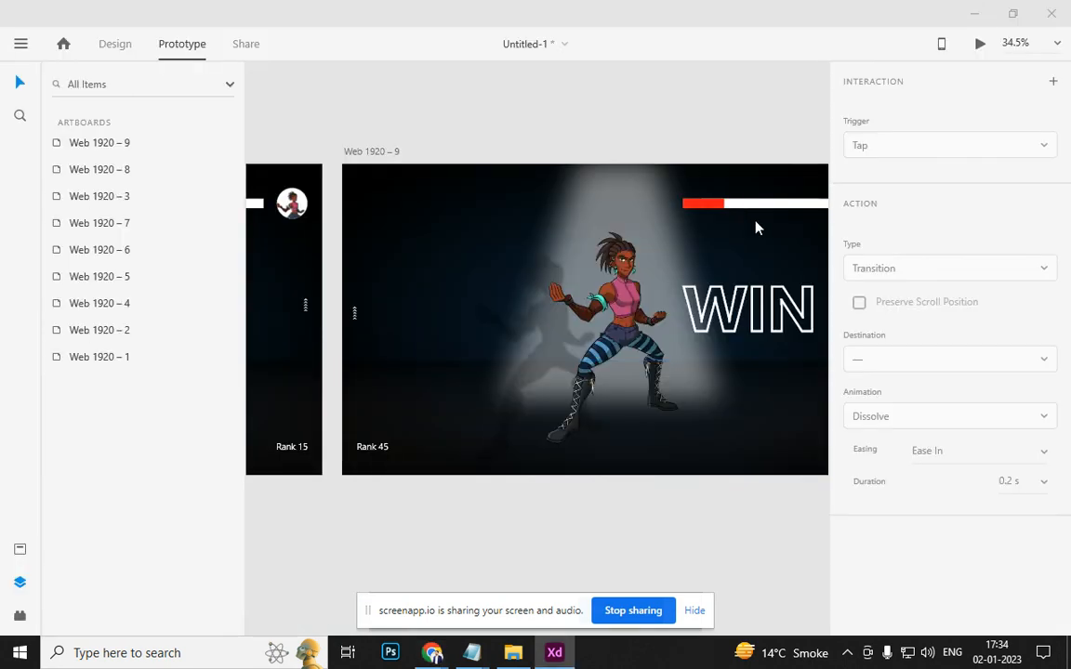
{"action": "key", "text": "alt+Tab"}
{"action": "scroll", "coordinate": [884, 447], "scroll_direction": "down", "scroll_amount": 4}
{"action": "scroll", "coordinate": [892, 437], "scroll_direction": "up", "scroll_amount": 2}
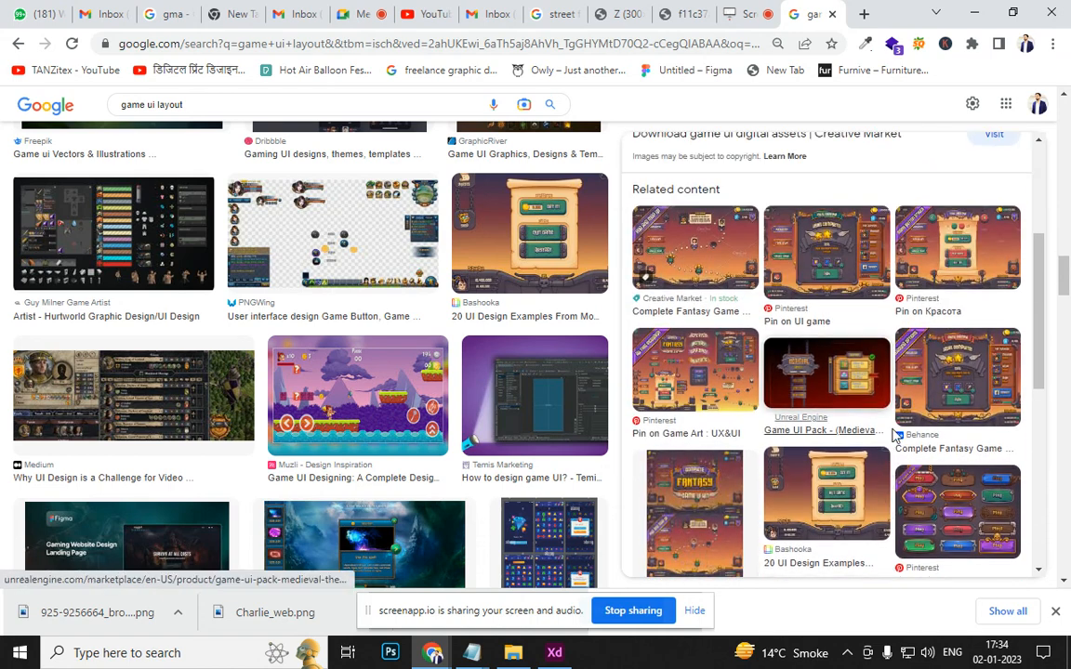
{"action": "left_click", "coordinate": [991, 236]}
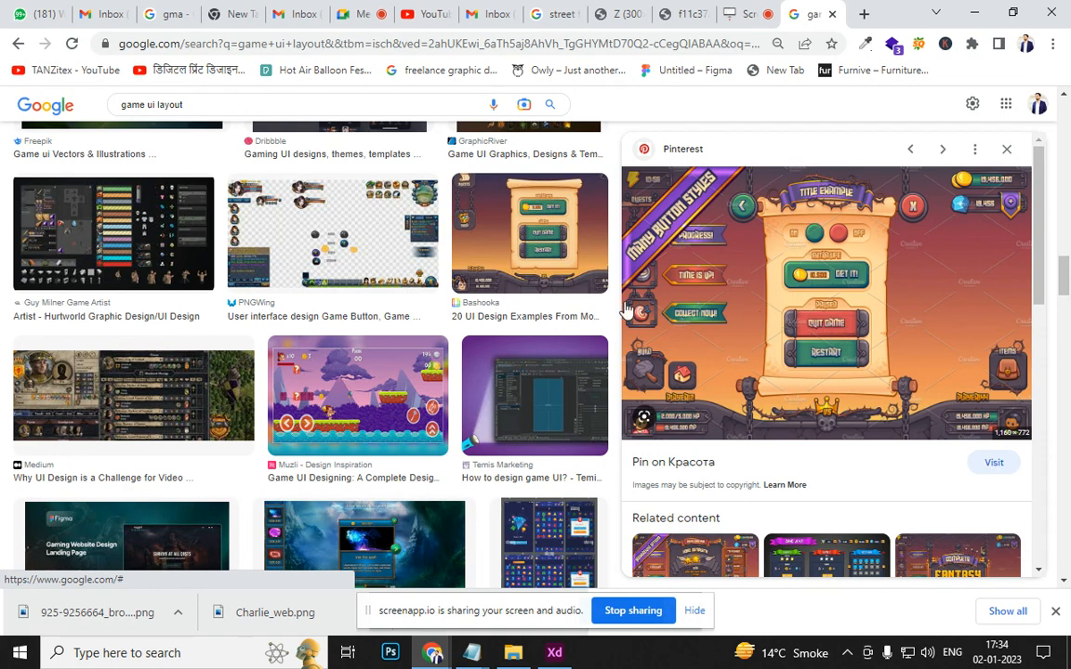
Compare the Pinterest reference with the XD artboards, and preview DevTeam.Space's How to Design Great Game UI image in Chrome
{"action": "key", "text": "alt+Tab"}
{"action": "key", "text": "alt+Tab"}
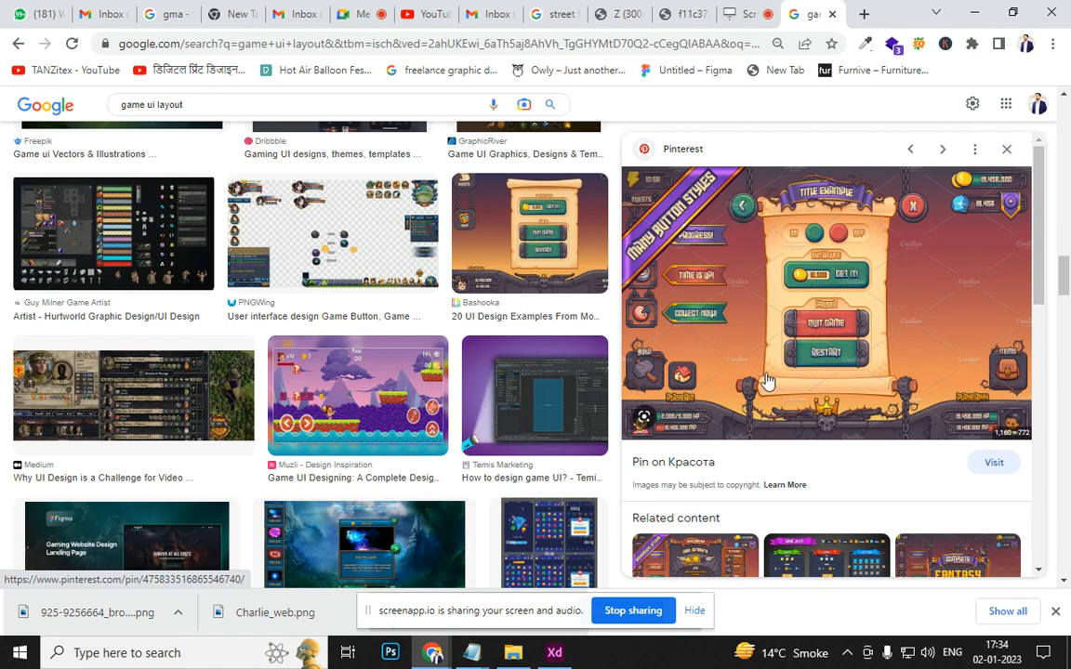
{"action": "scroll", "coordinate": [220, 411], "scroll_direction": "down", "scroll_amount": 5}
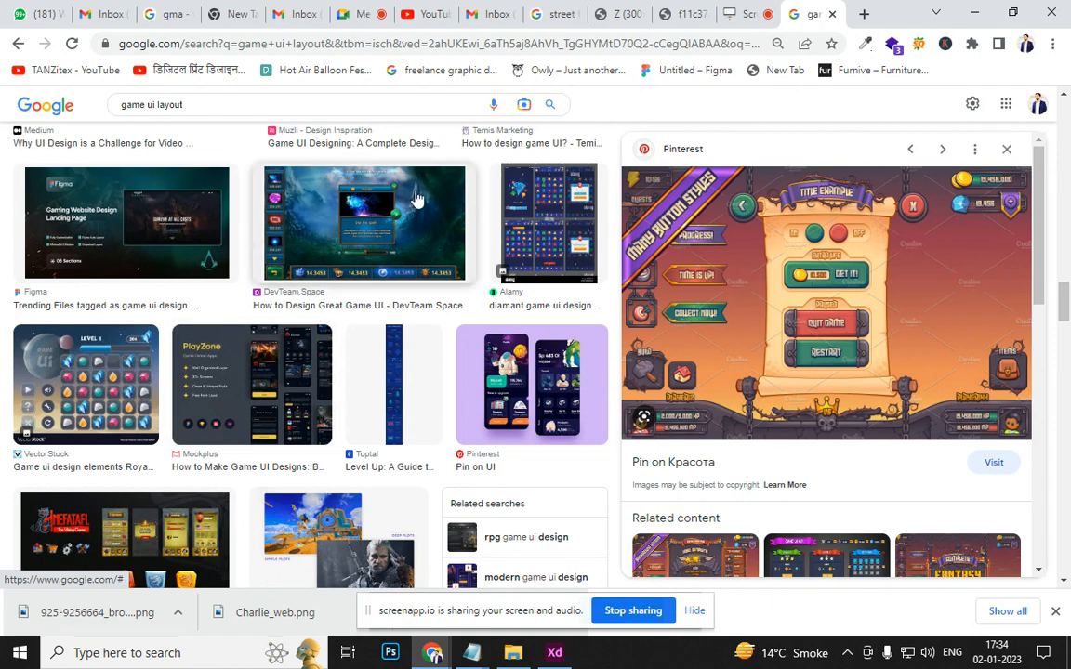
{"action": "scroll", "coordinate": [415, 223], "scroll_direction": "up", "scroll_amount": 1}
{"action": "left_click", "coordinate": [400, 294]}
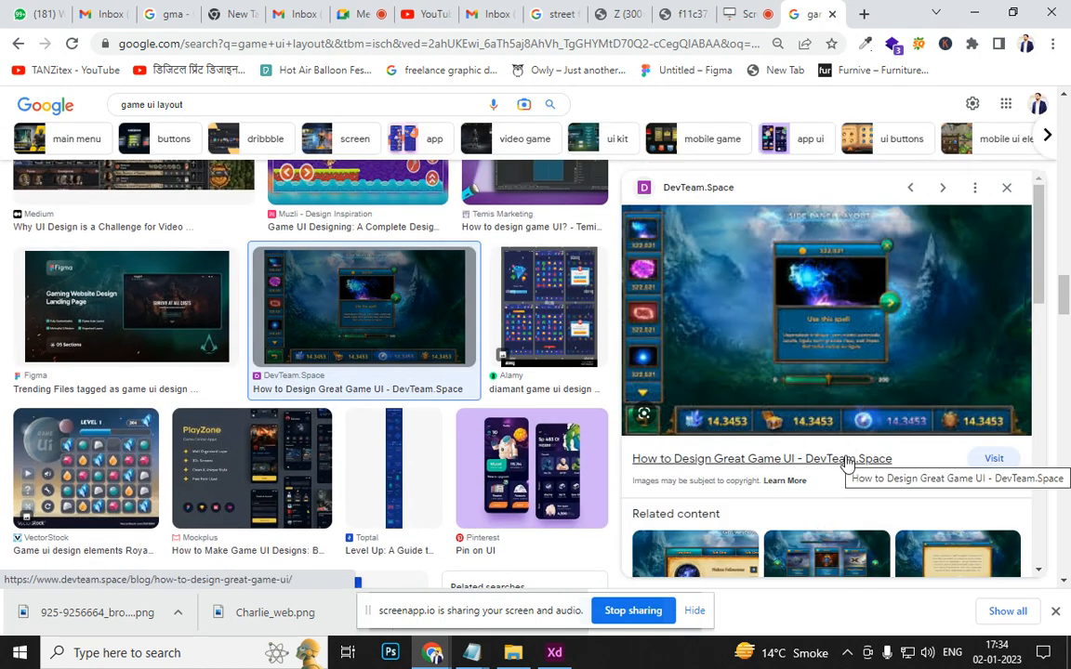
Find Vecteezy's blue futuristic HUD frame among the image results and open its image in a new tab
{"action": "scroll", "coordinate": [535, 442], "scroll_direction": "down", "scroll_amount": 8}
{"action": "scroll", "coordinate": [506, 446], "scroll_direction": "down", "scroll_amount": 9}
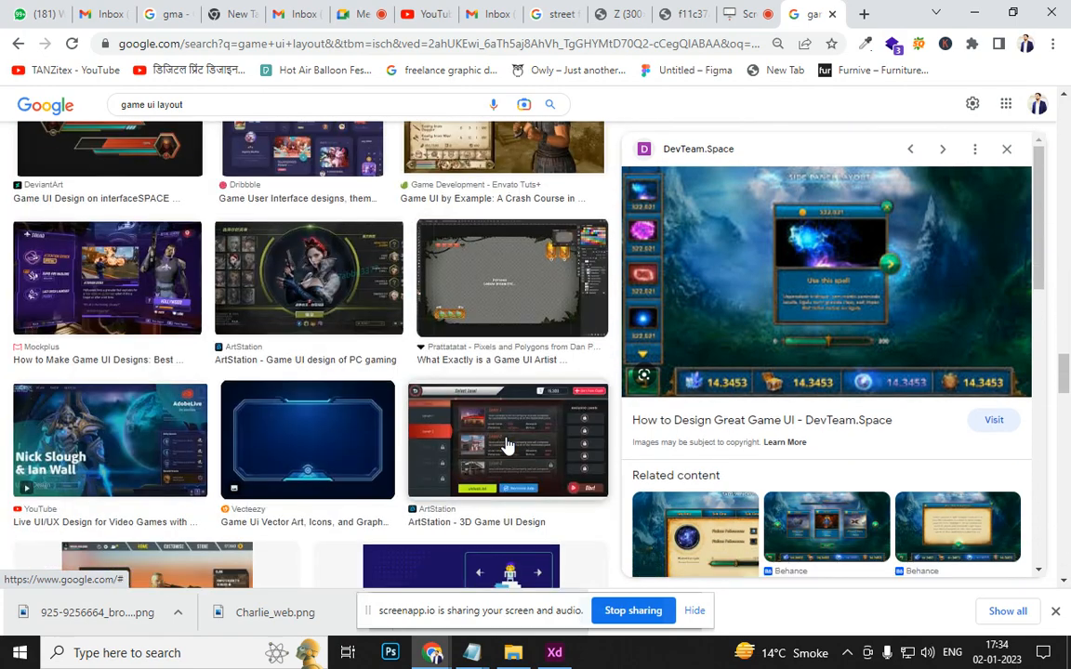
{"action": "scroll", "coordinate": [507, 447], "scroll_direction": "up", "scroll_amount": 3}
{"action": "left_click", "coordinate": [354, 332]}
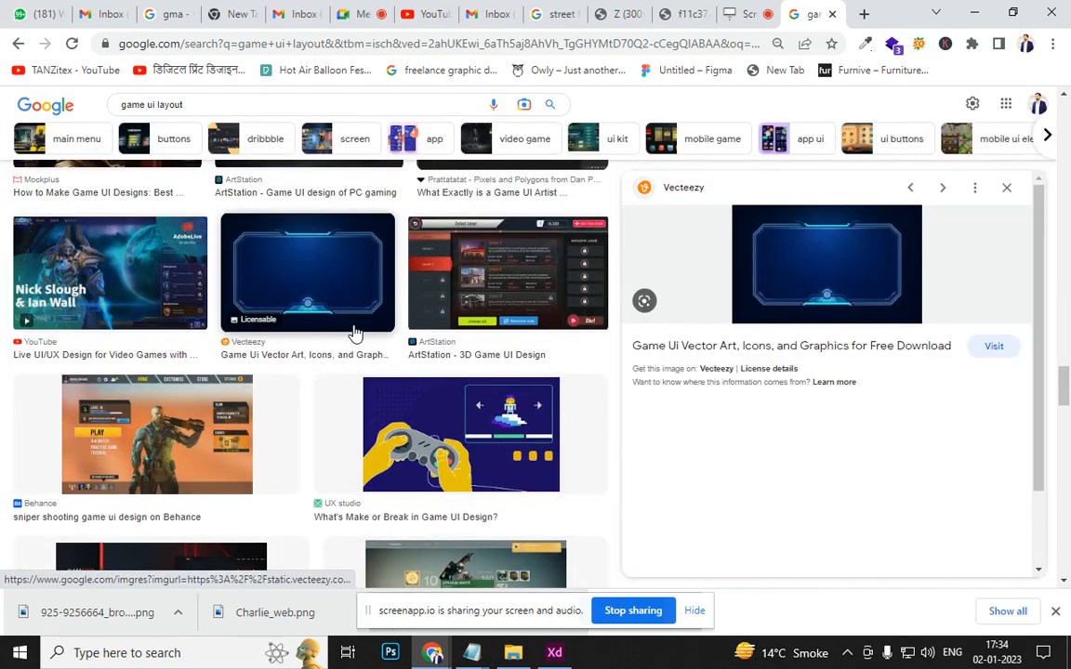
{"action": "right_click", "coordinate": [804, 299]}
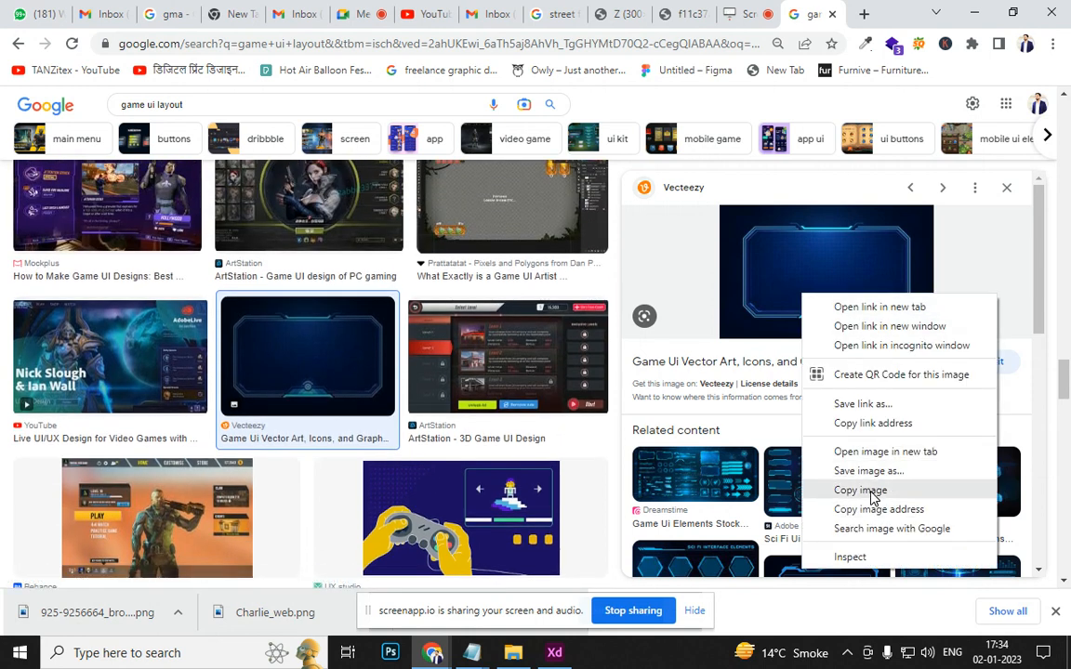
{"action": "left_click", "coordinate": [875, 452]}
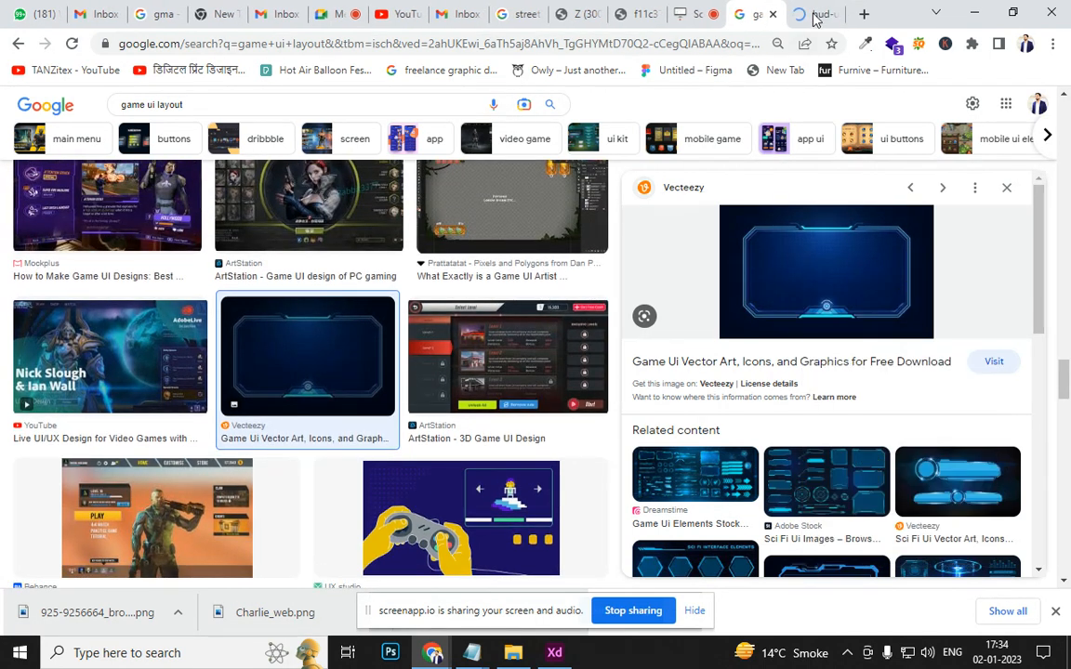
Copy the blue HUD frame image from its new tab and paste it onto the Web 1920 – 9 artboard in Adobe XD
{"action": "left_click", "coordinate": [814, 14]}
{"action": "right_click", "coordinate": [632, 304]}
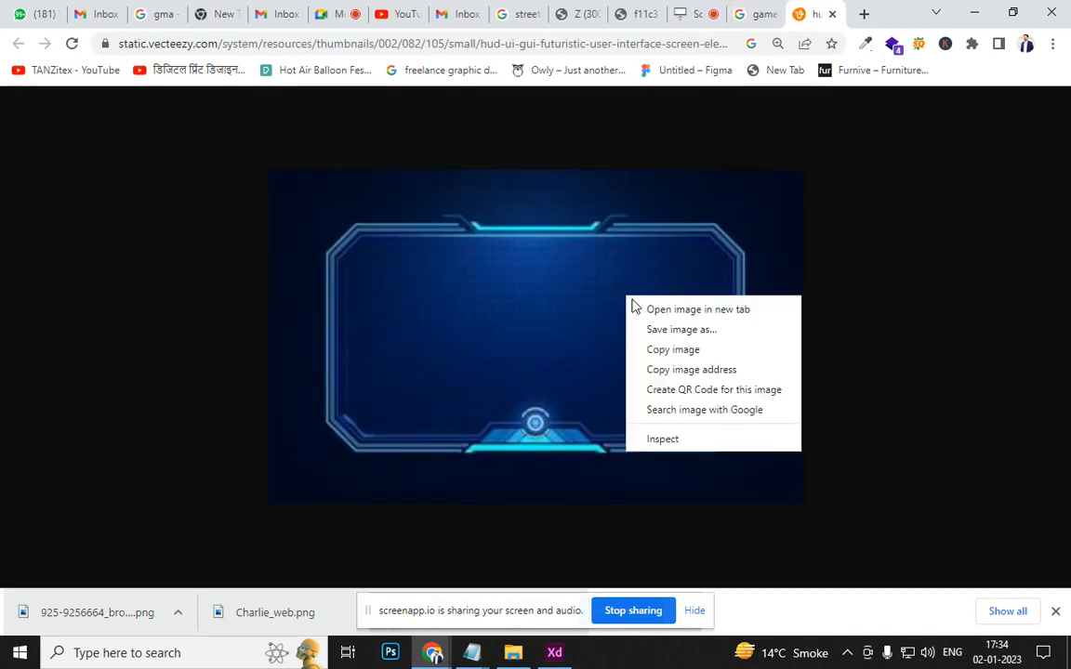
{"action": "left_click", "coordinate": [693, 351]}
{"action": "key", "text": "alt+Tab"}
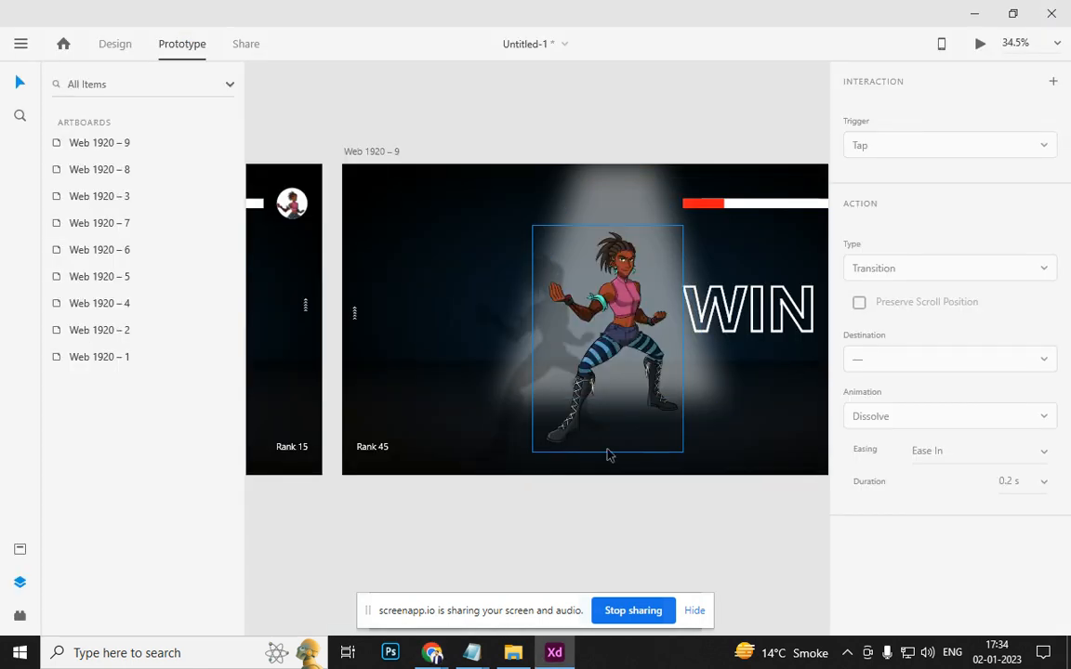
{"action": "key", "text": "ctrl+v"}
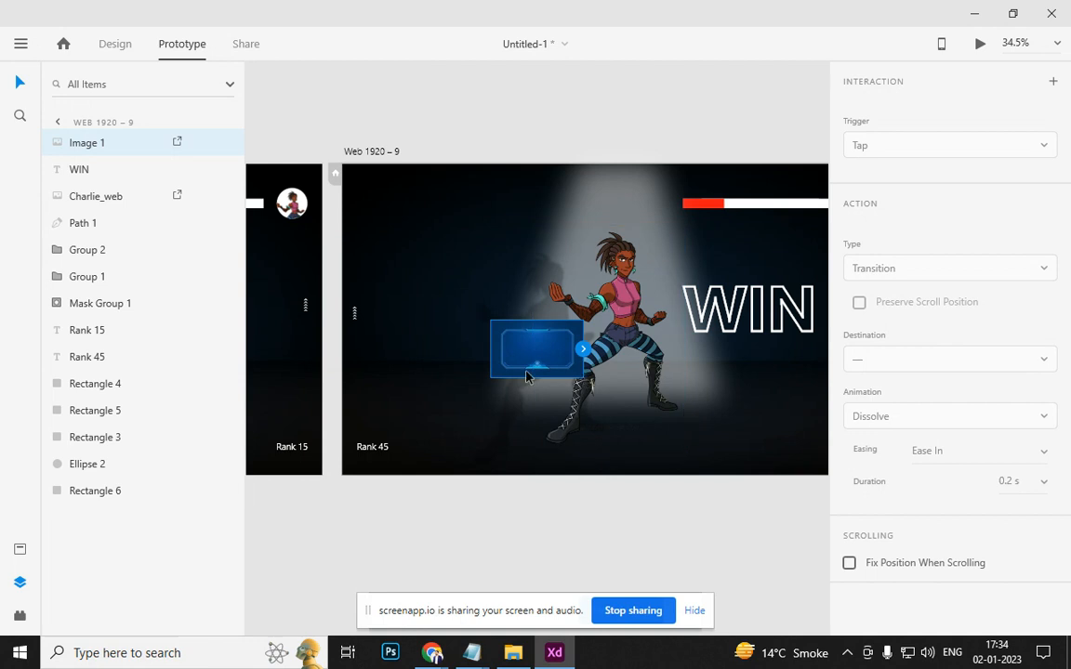
{"action": "left_click", "coordinate": [419, 544]}
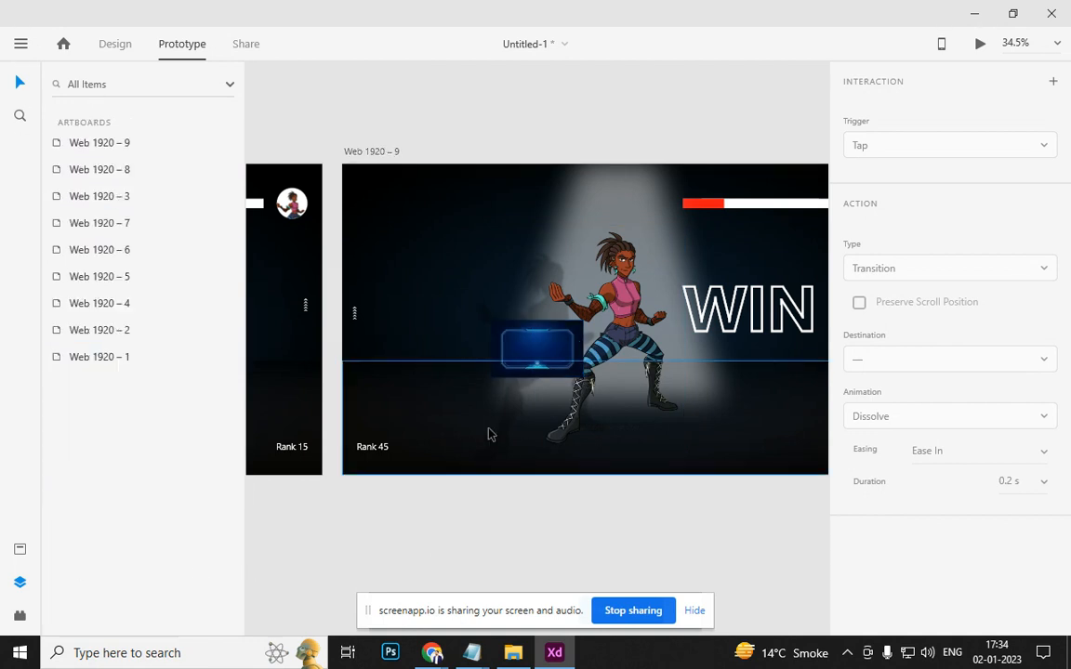
Enlarge the pasted HUD frame image to about 1514 × 946 and position it at the top edge of the WIN artboard
{"action": "left_click", "coordinate": [498, 334]}
{"action": "left_click", "coordinate": [115, 43]}
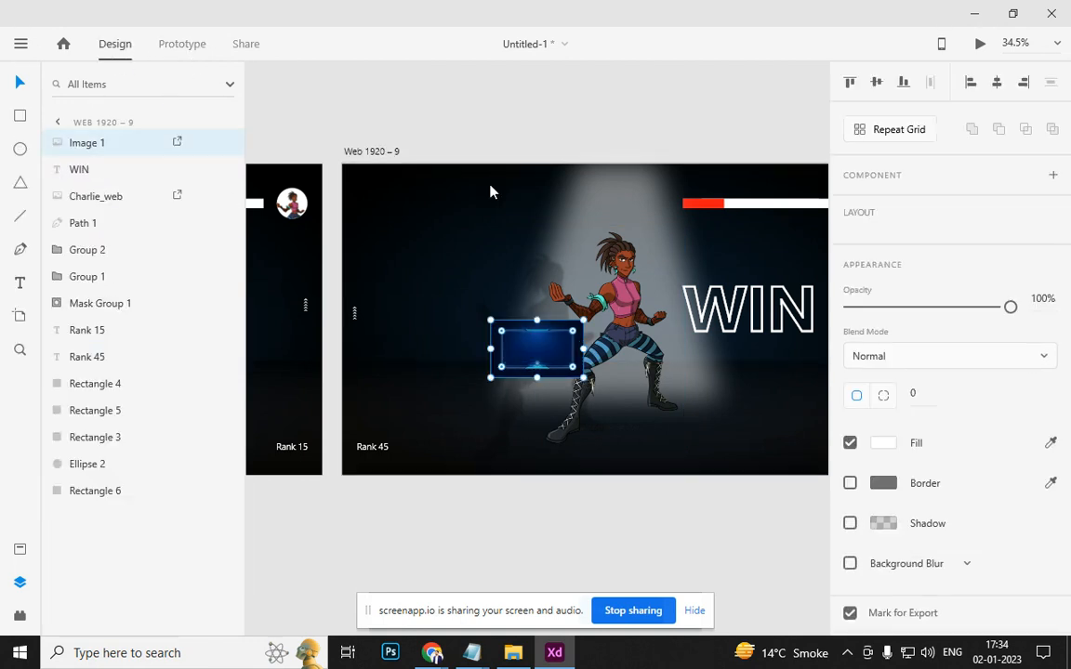
{"action": "left_click_drag", "start_coordinate": [583, 377], "coordinate": [652, 446]}
{"action": "left_click_drag", "start_coordinate": [651, 400], "coordinate": [704, 359]}
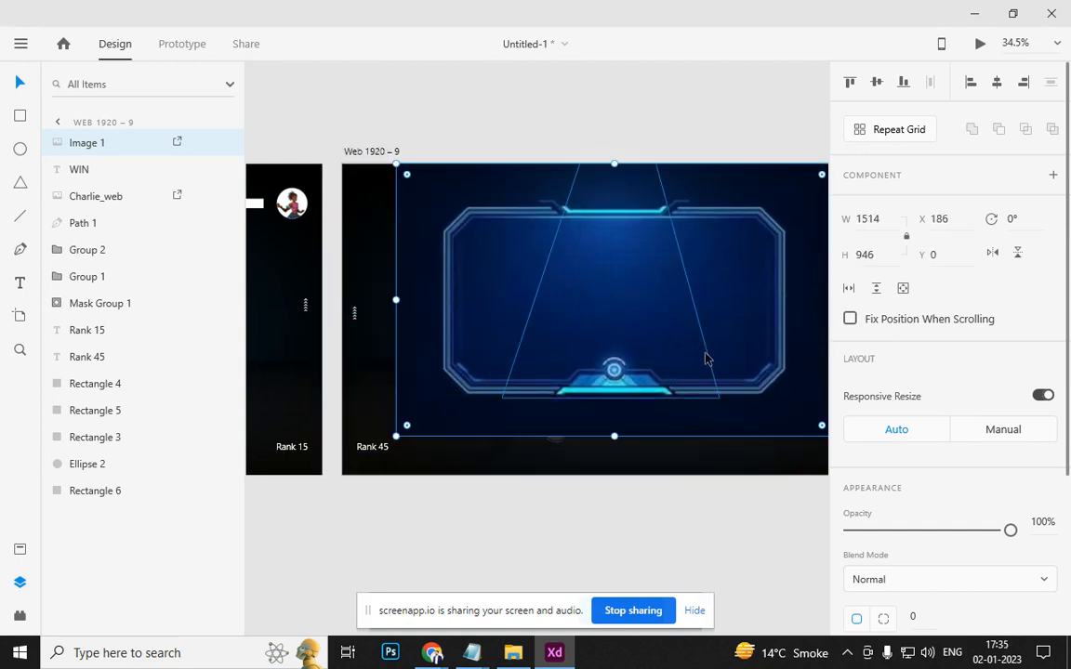
Send the HUD frame image behind the WIN artwork and scale it from its centre to about 2120 × 1324
{"action": "key", "text": "ctrl+shift+bracketleft"}
{"action": "scroll", "coordinate": [705, 359], "scroll_direction": "down", "scroll_amount": 4}
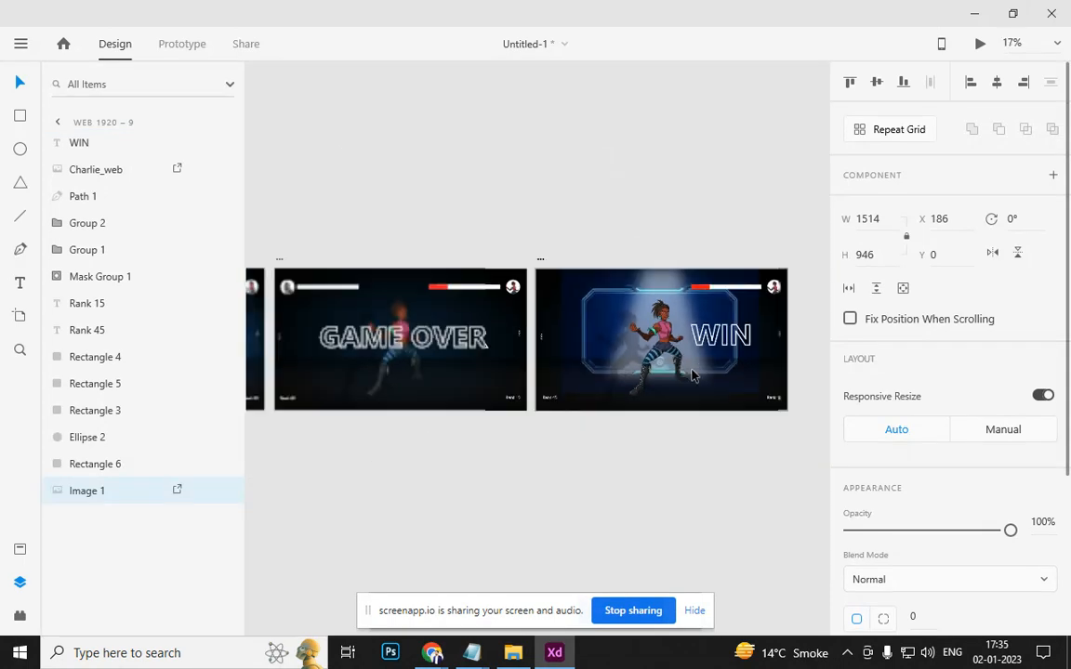
{"action": "scroll", "coordinate": [593, 419], "scroll_direction": "right", "scroll_amount": 2}
{"action": "key", "text": "alt"}
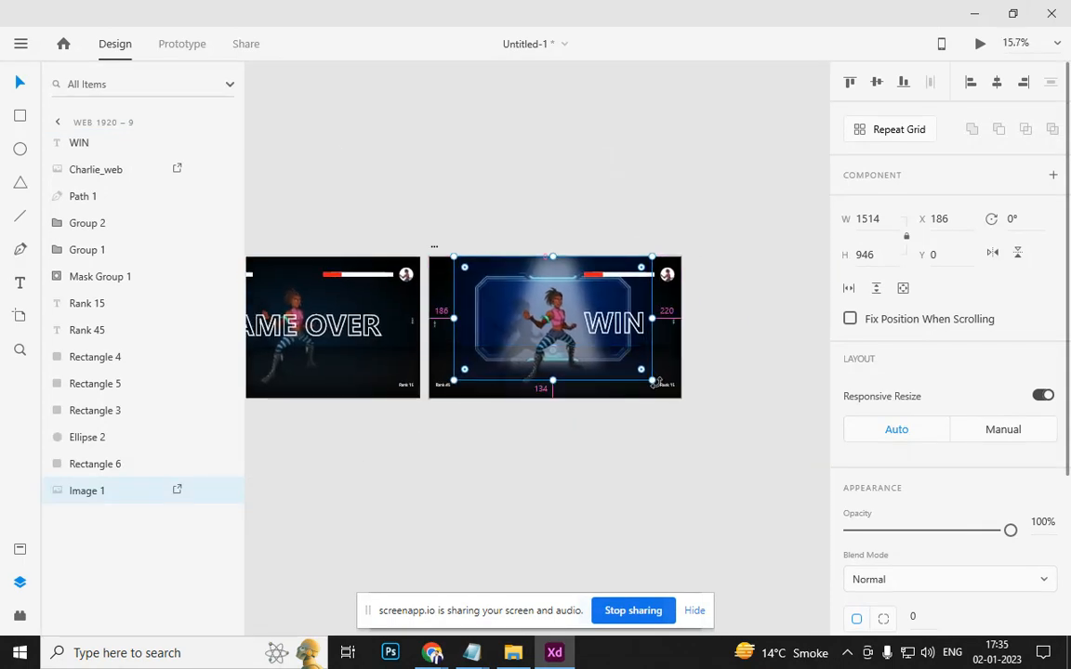
{"action": "left_click_drag", "start_coordinate": [654, 381], "coordinate": [692, 405]}
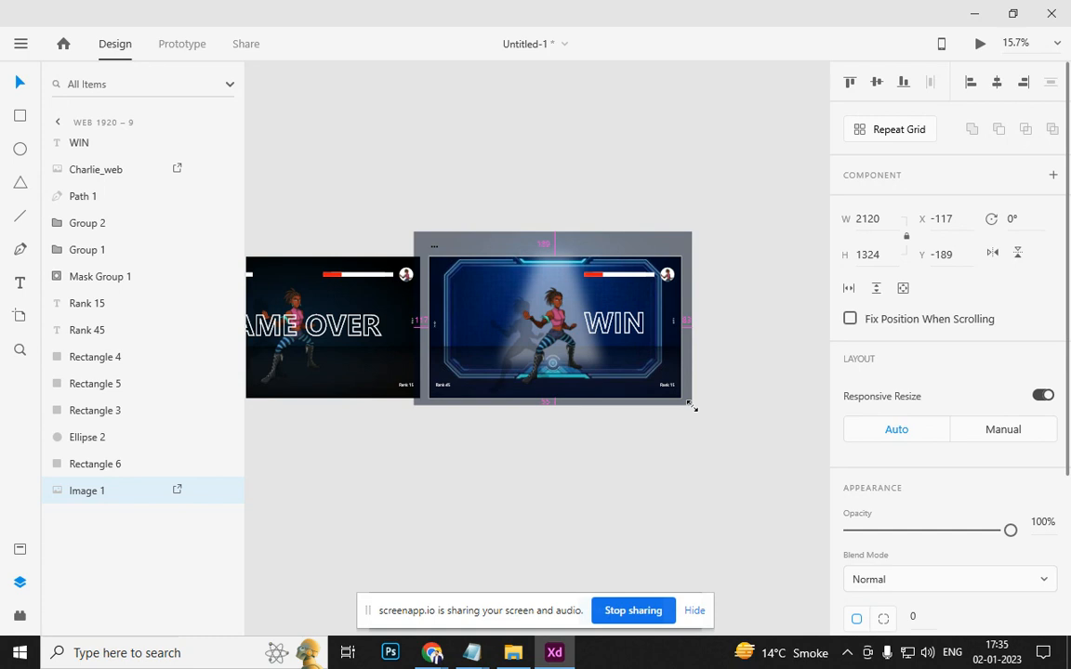
Reposition the HUD frame background to about X -100, Y -122 so it is centred on the artboard
{"action": "left_click", "coordinate": [642, 391]}
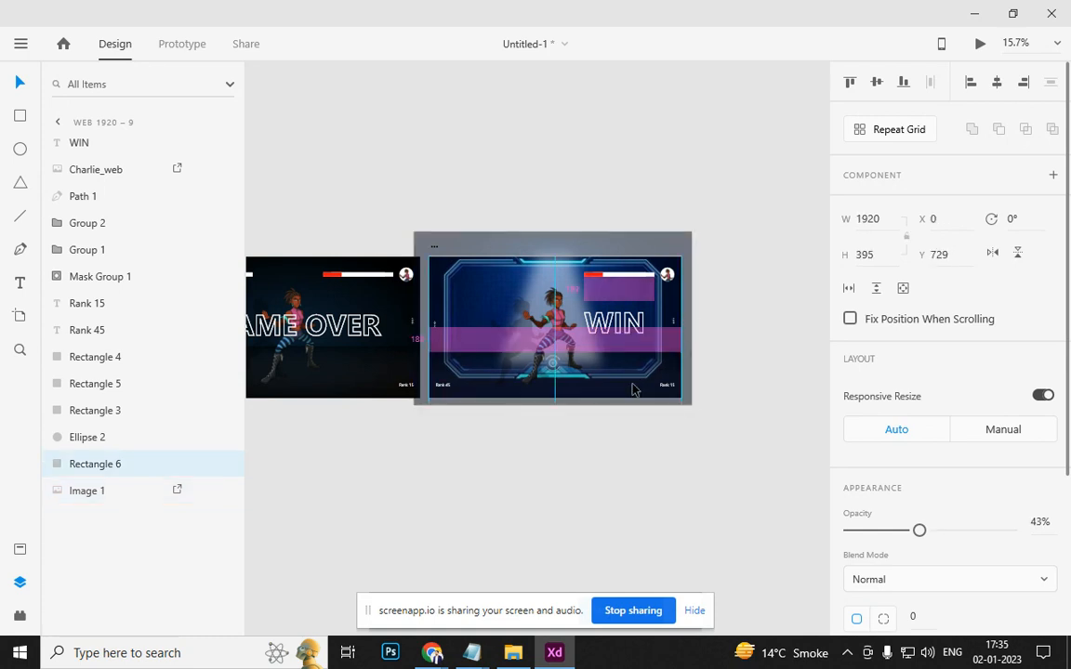
{"action": "left_click", "coordinate": [660, 338]}
{"action": "mouse_move", "coordinate": [659, 328]}
{"action": "left_mouse_down"}
{"action": "mouse_move", "coordinate": [660, 346]}
{"action": "mouse_move", "coordinate": [659, 335]}
{"action": "left_mouse_up"}
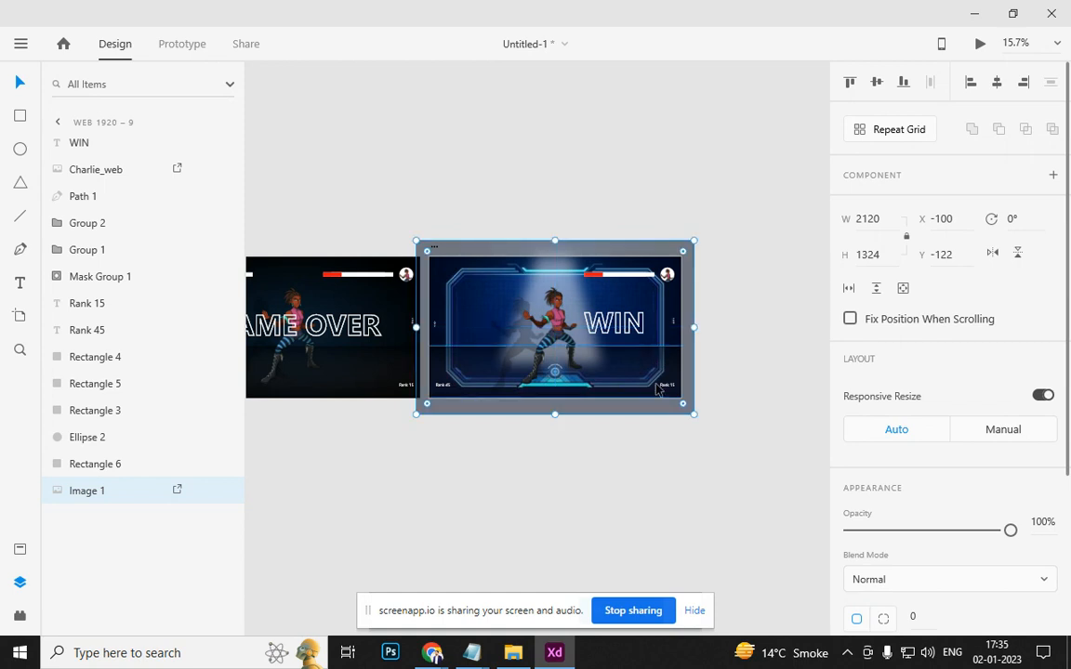
{"action": "left_click", "coordinate": [652, 472]}
Preview the Web 1920 – 9 artboard with the HUD frame background, and close the preview window
{"action": "scroll", "coordinate": [621, 354], "scroll_direction": "up", "scroll_amount": 5}
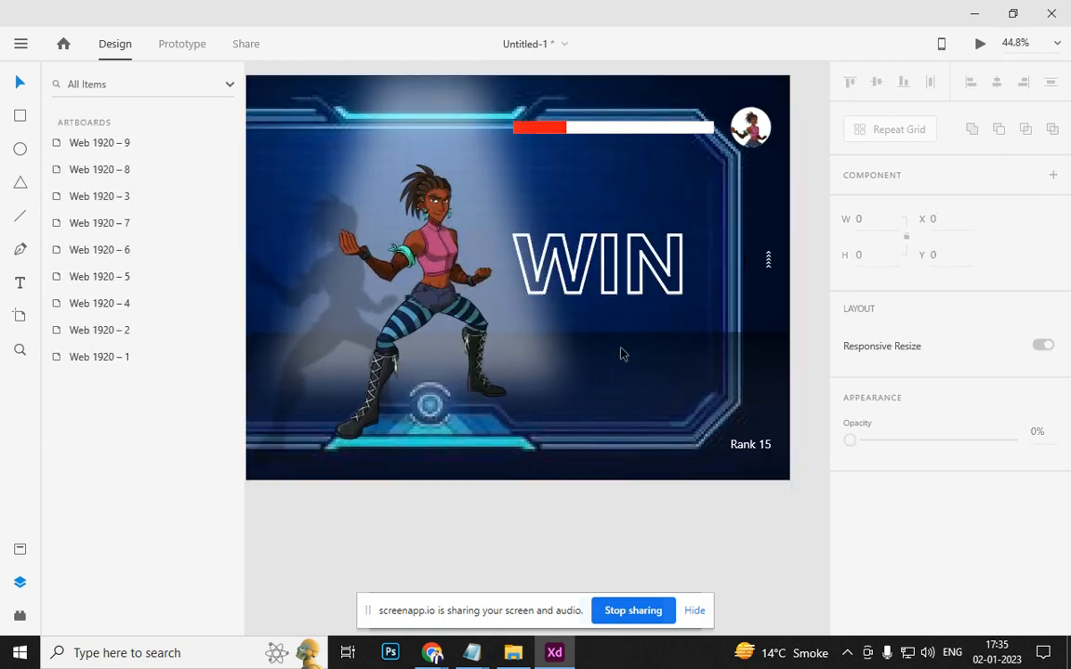
{"action": "scroll", "coordinate": [621, 353], "scroll_direction": "down", "scroll_amount": 2}
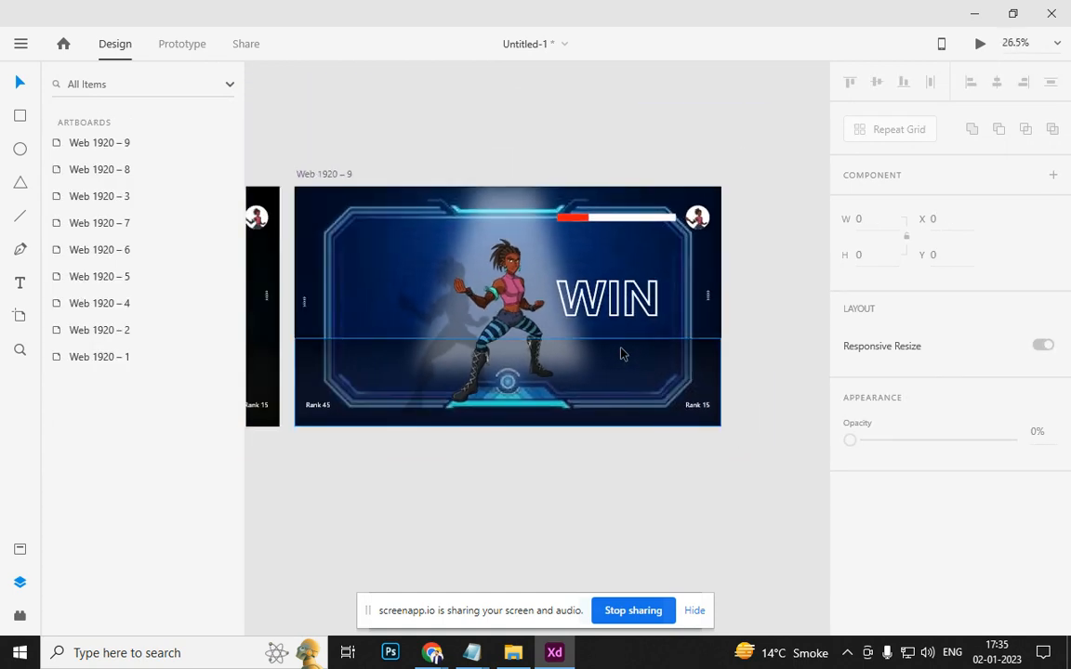
{"action": "left_click", "coordinate": [333, 175]}
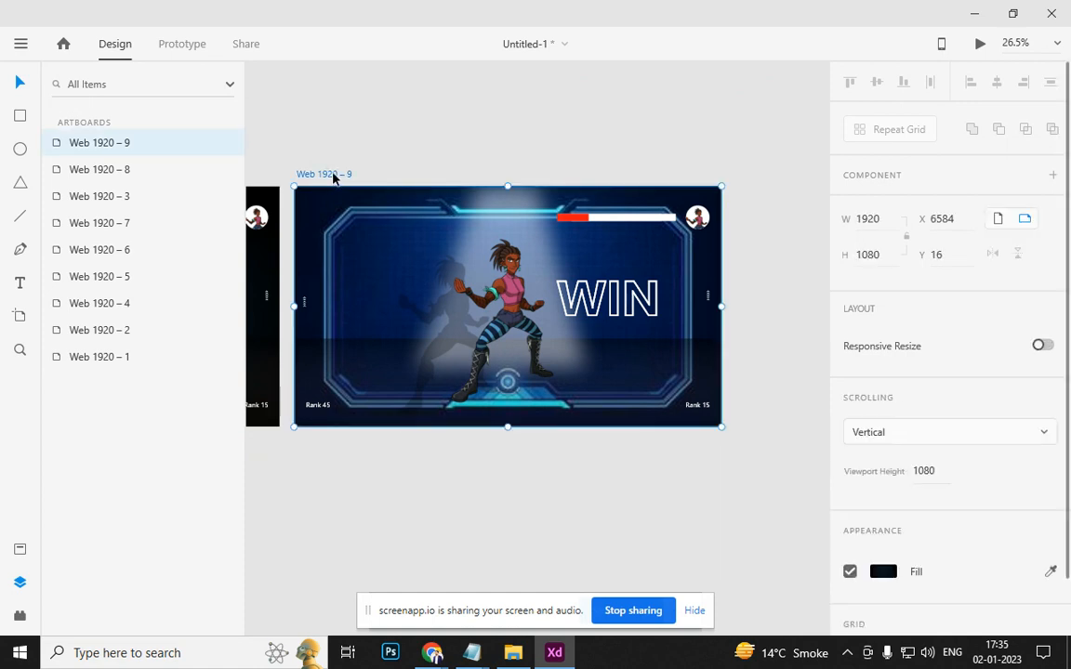
{"action": "key", "text": "ctrl+Return"}
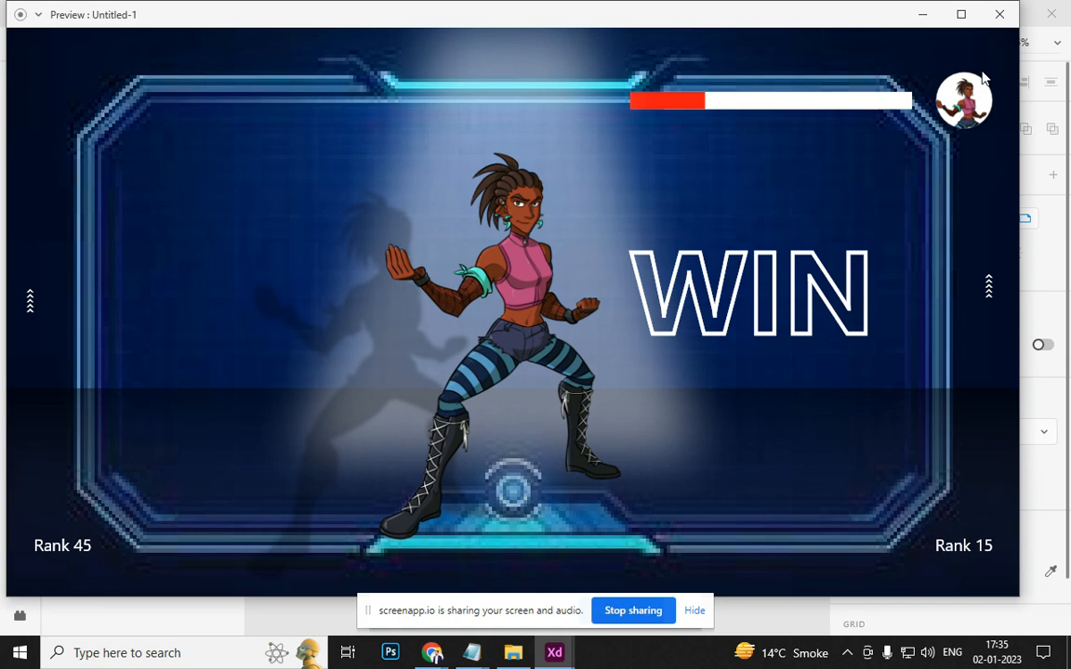
{"action": "left_click", "coordinate": [1000, 18]}
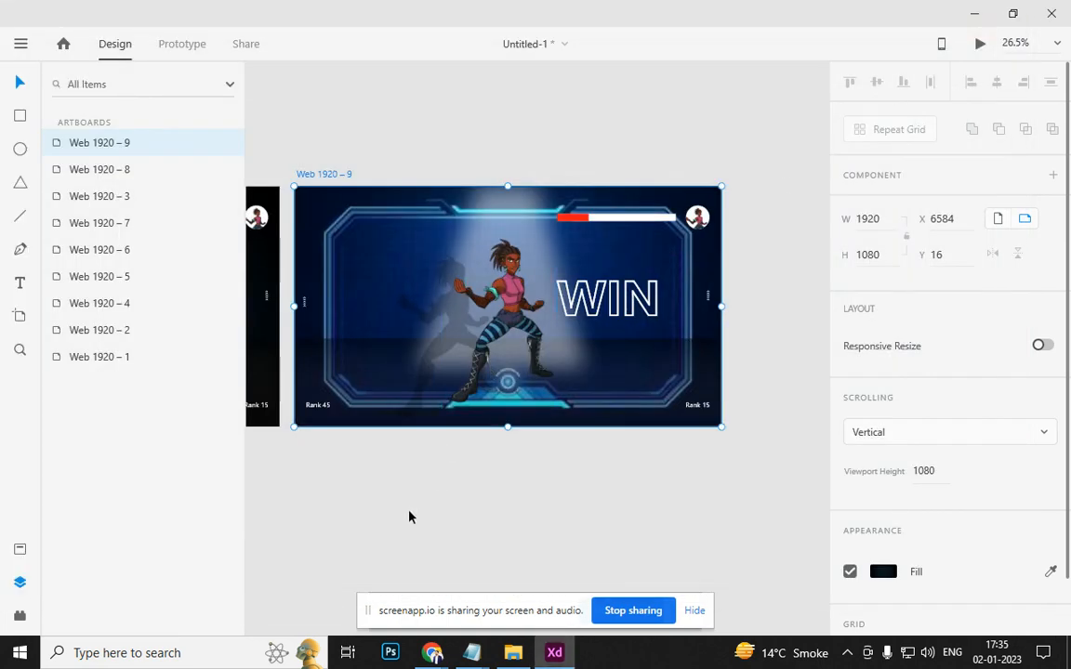
Remove the blue HUD frame image from the Web 1920 – 9 artboard
{"action": "left_click", "coordinate": [409, 330]}
{"action": "left_click_drag", "start_coordinate": [409, 330], "coordinate": [492, 512]}
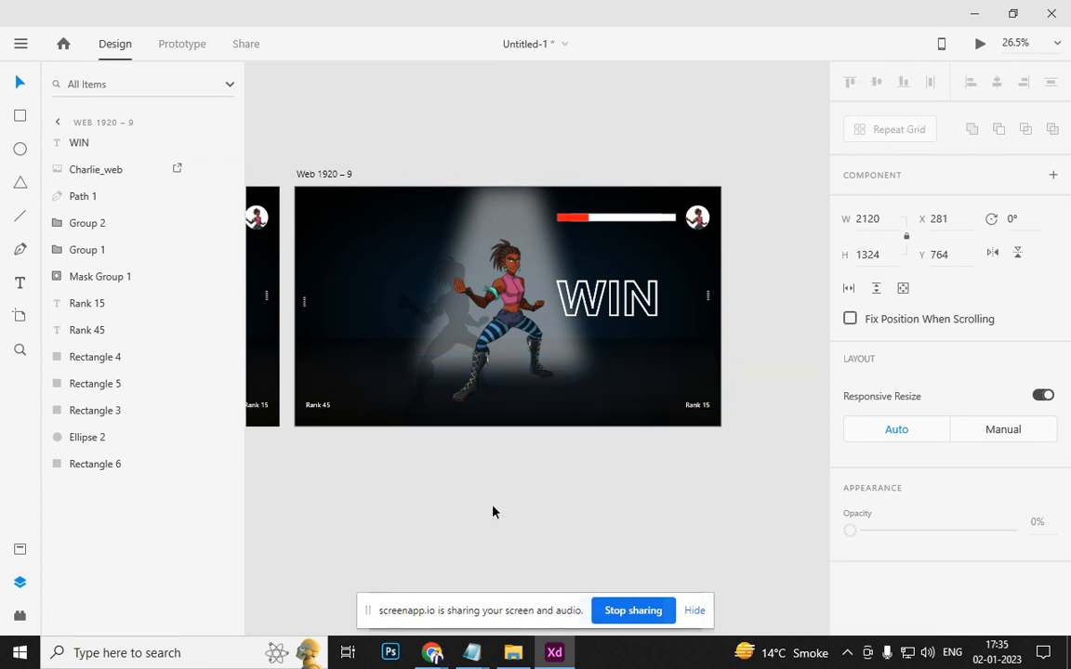
{"action": "left_click", "coordinate": [493, 512]}
Start a Pen path at the fighter's crotch and trace the inner edge of the front leg to the top of the boot
{"action": "scroll", "coordinate": [422, 298], "scroll_direction": "up", "scroll_amount": 5}
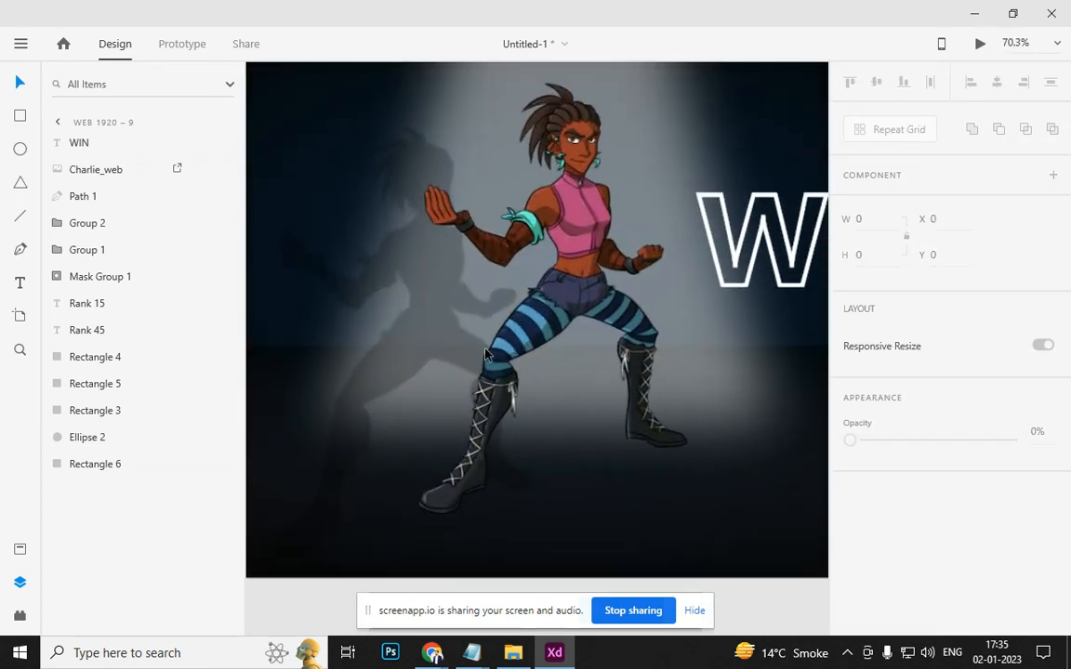
{"action": "scroll", "coordinate": [484, 354], "scroll_direction": "up", "scroll_amount": 1}
{"action": "key", "text": "p"}
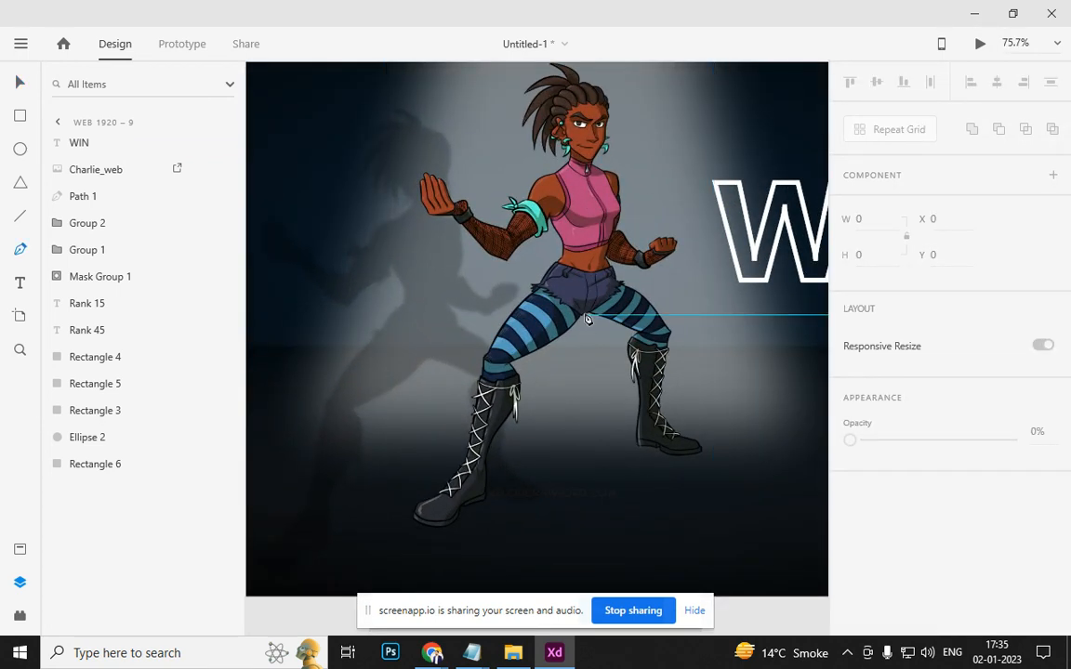
{"action": "left_click", "coordinate": [586, 318]}
{"action": "left_click", "coordinate": [542, 345]}
{"action": "left_click", "coordinate": [513, 358]}
{"action": "left_click", "coordinate": [517, 378]}
{"action": "left_click", "coordinate": [521, 388]}
{"action": "left_click", "coordinate": [519, 401]}
{"action": "left_click", "coordinate": [507, 416]}
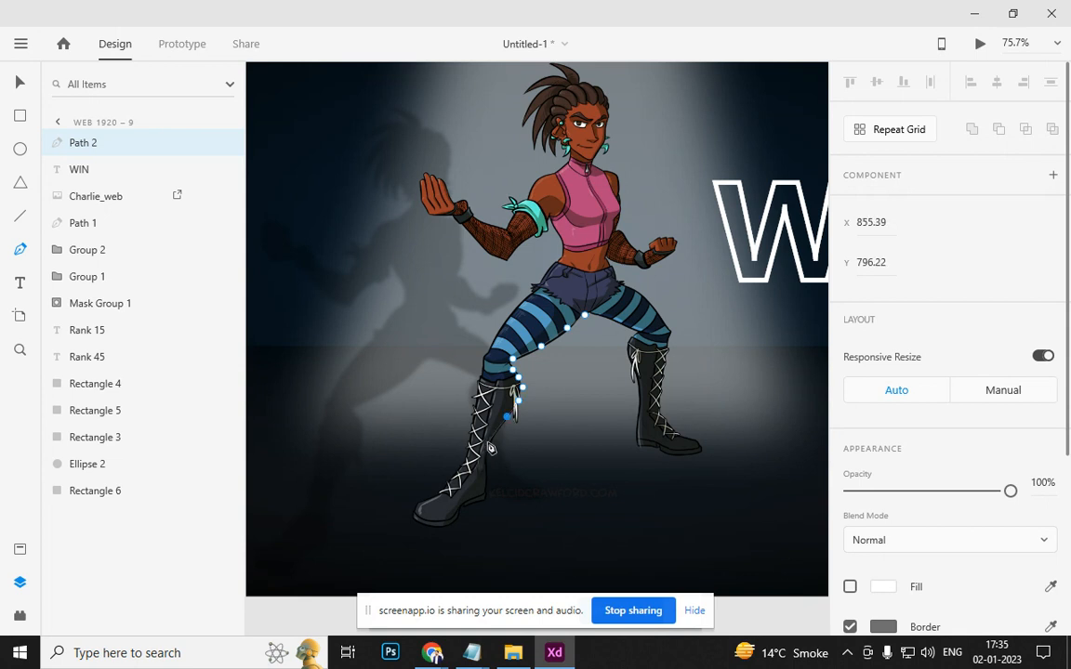
Continue the path down the back of the front boot and around its heel towards the toe
{"action": "left_click", "coordinate": [488, 443]}
{"action": "left_click", "coordinate": [488, 457]}
{"action": "left_click", "coordinate": [488, 462]}
{"action": "left_click", "coordinate": [488, 480]}
{"action": "left_click", "coordinate": [488, 492]}
{"action": "left_click", "coordinate": [473, 500]}
{"action": "left_click", "coordinate": [444, 507]}
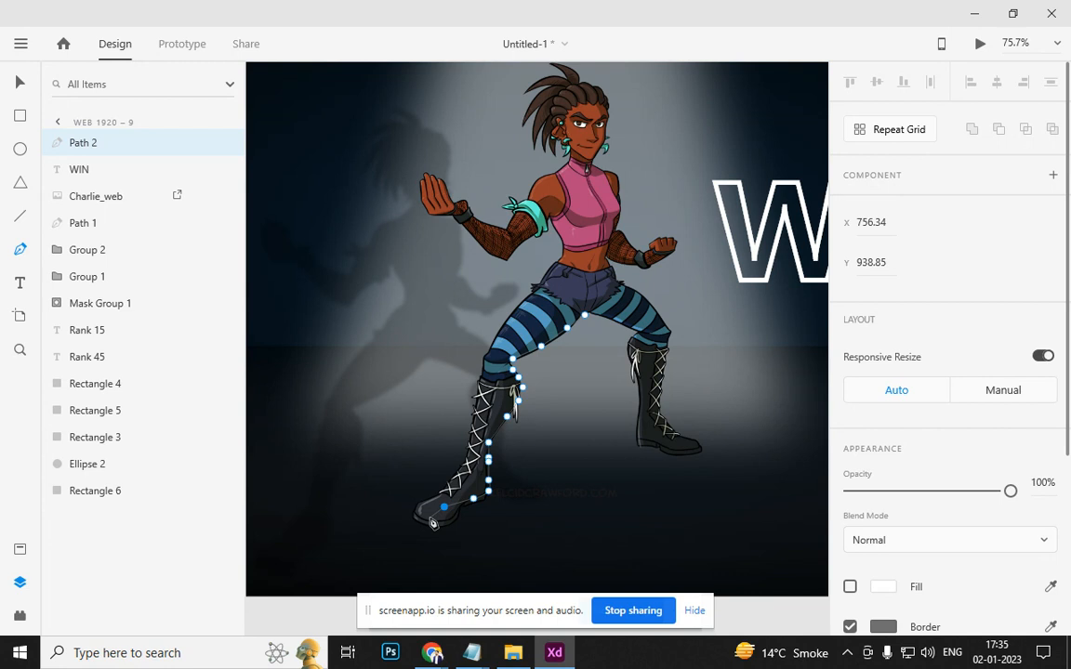
Trace the path back up the outer edge of the front boot and leg to the fighter's hip
{"action": "left_click", "coordinate": [462, 491]}
{"action": "left_click", "coordinate": [473, 457]}
{"action": "left_click", "coordinate": [480, 417]}
{"action": "left_click", "coordinate": [480, 388]}
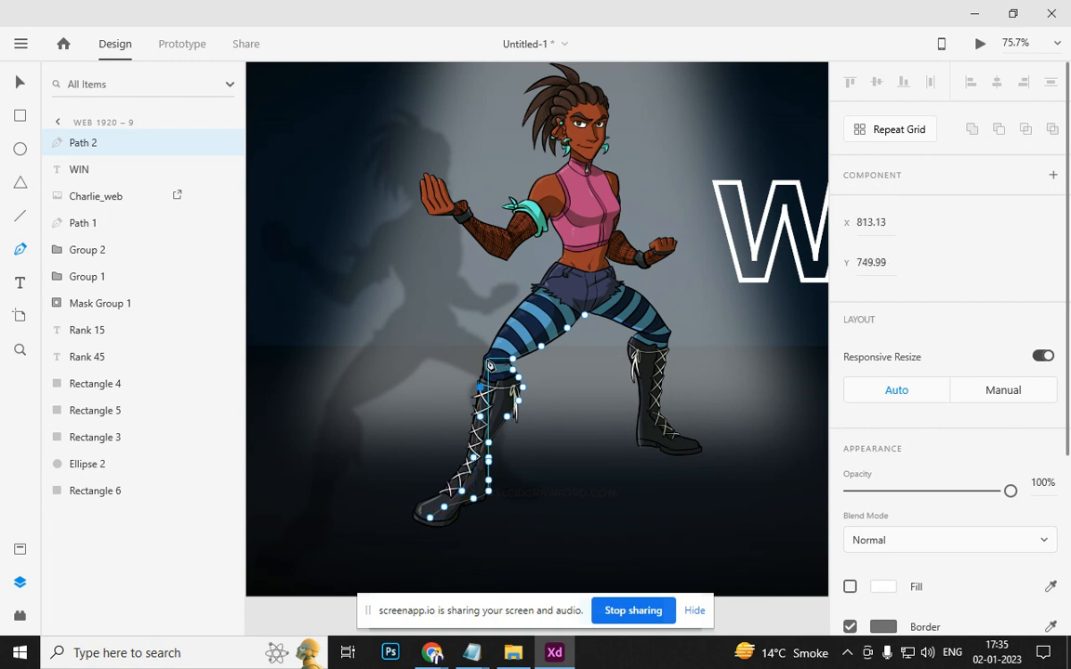
{"action": "left_click", "coordinate": [507, 319]}
{"action": "left_click", "coordinate": [541, 283]}
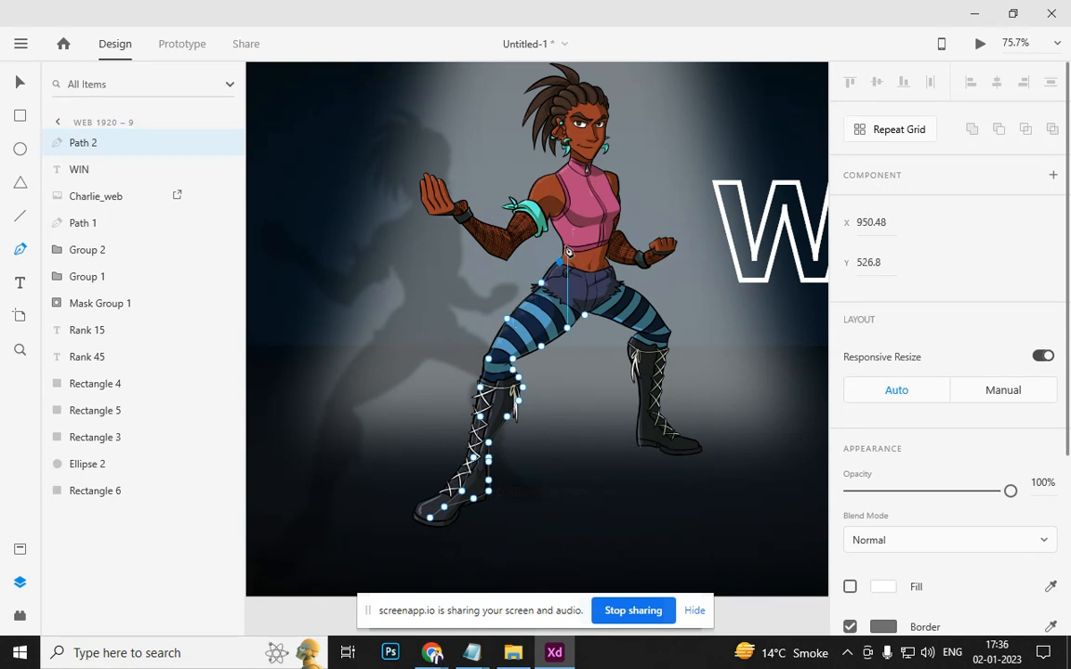
Extend the path up the side of the torso and along the underside of the raised arm to the wrist
{"action": "left_click", "coordinate": [551, 215]}
{"action": "left_click", "coordinate": [521, 239]}
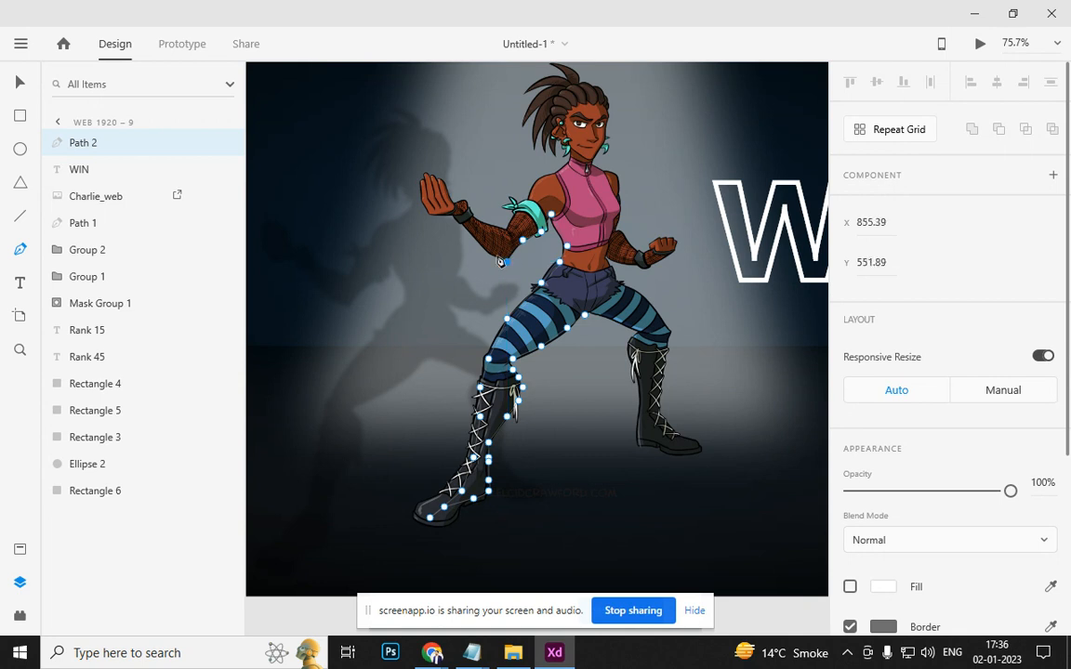
{"action": "left_click", "coordinate": [476, 240]}
{"action": "left_click", "coordinate": [462, 213]}
{"action": "left_click_drag", "start_coordinate": [448, 187], "coordinate": [447, 177]}
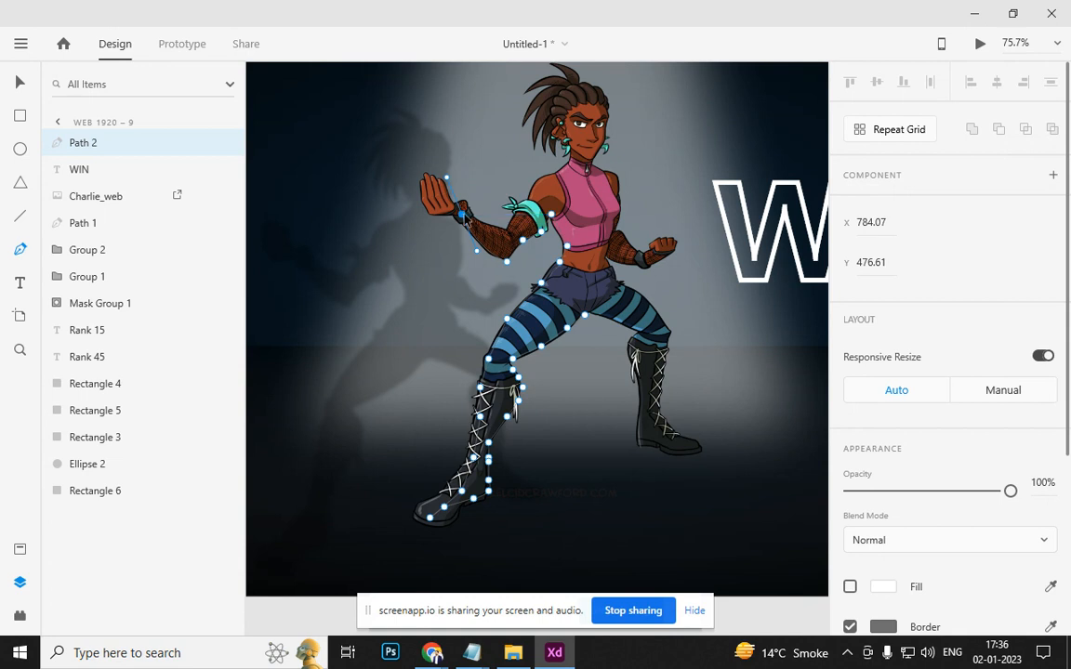
{"action": "left_click", "coordinate": [462, 214]}
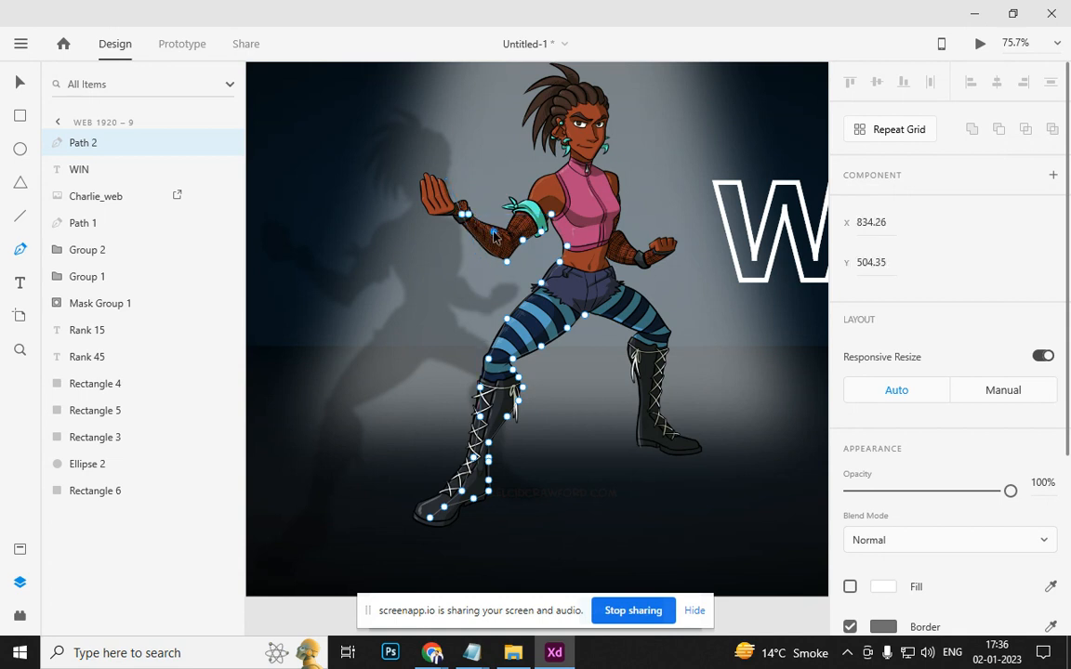
Trace the path back along the upper edge of the raised arm to the shoulder
{"action": "left_click", "coordinate": [513, 232]}
{"action": "left_click", "coordinate": [523, 208]}
{"action": "left_click", "coordinate": [536, 186]}
{"action": "left_click", "coordinate": [551, 175]}
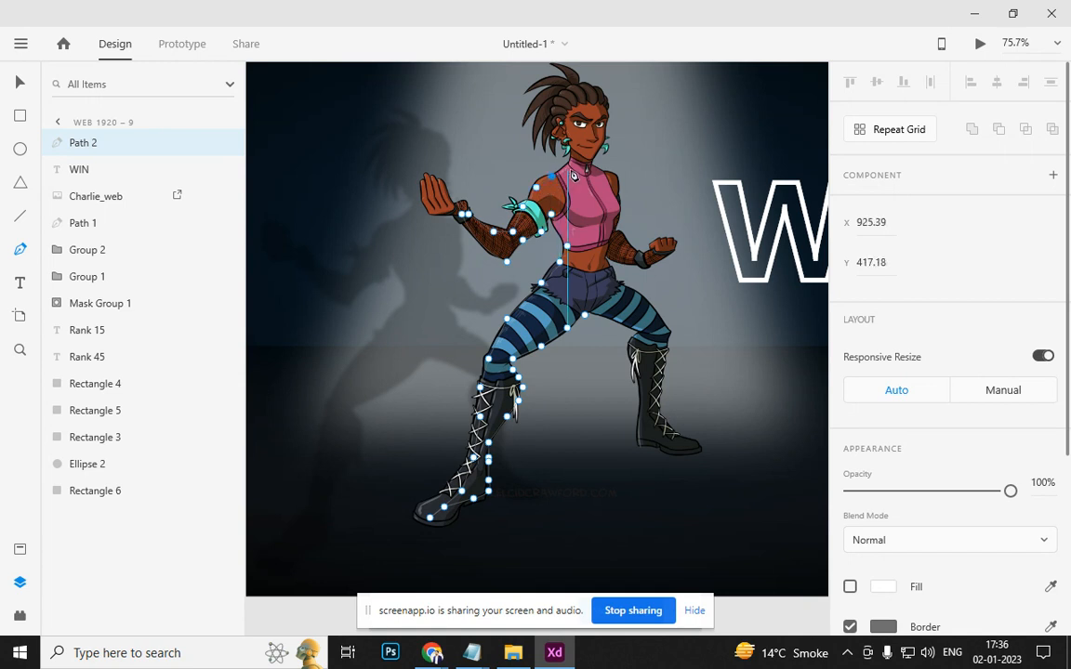
Continue the path up the neck, around the fighter's head and face, and down to the opposite shoulder
{"action": "left_click", "coordinate": [571, 163]}
{"action": "left_click", "coordinate": [571, 146]}
{"action": "left_click", "coordinate": [560, 121]}
{"action": "left_click", "coordinate": [579, 89]}
{"action": "left_click", "coordinate": [594, 105]}
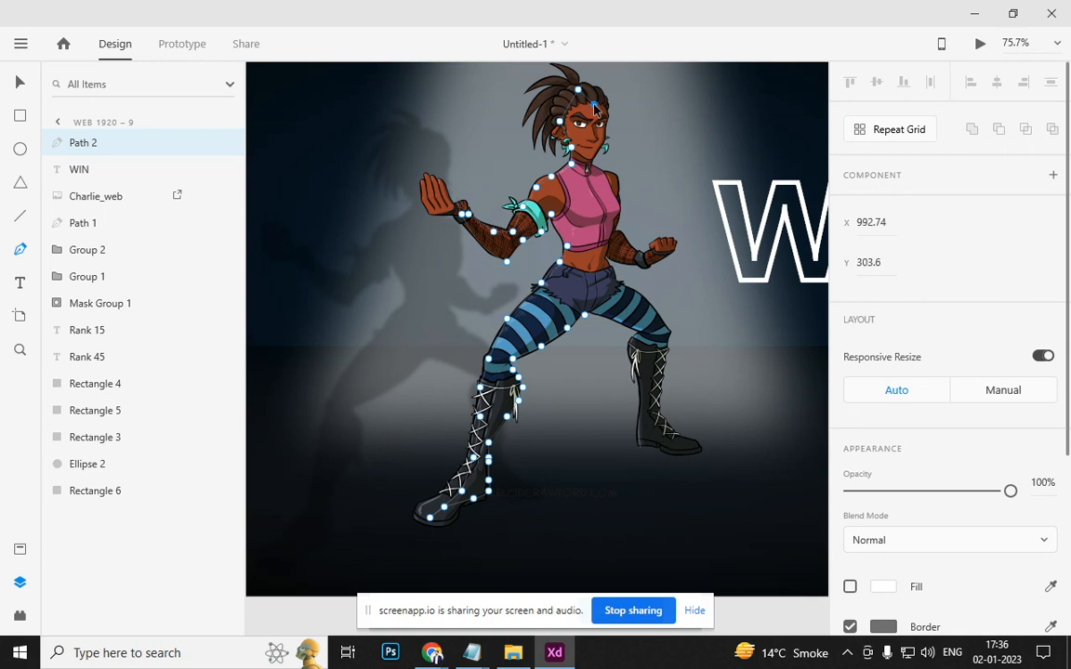
{"action": "left_click", "coordinate": [603, 112]}
{"action": "left_click", "coordinate": [601, 136]}
{"action": "left_click", "coordinate": [592, 154]}
{"action": "left_click", "coordinate": [595, 171]}
{"action": "left_click", "coordinate": [607, 176]}
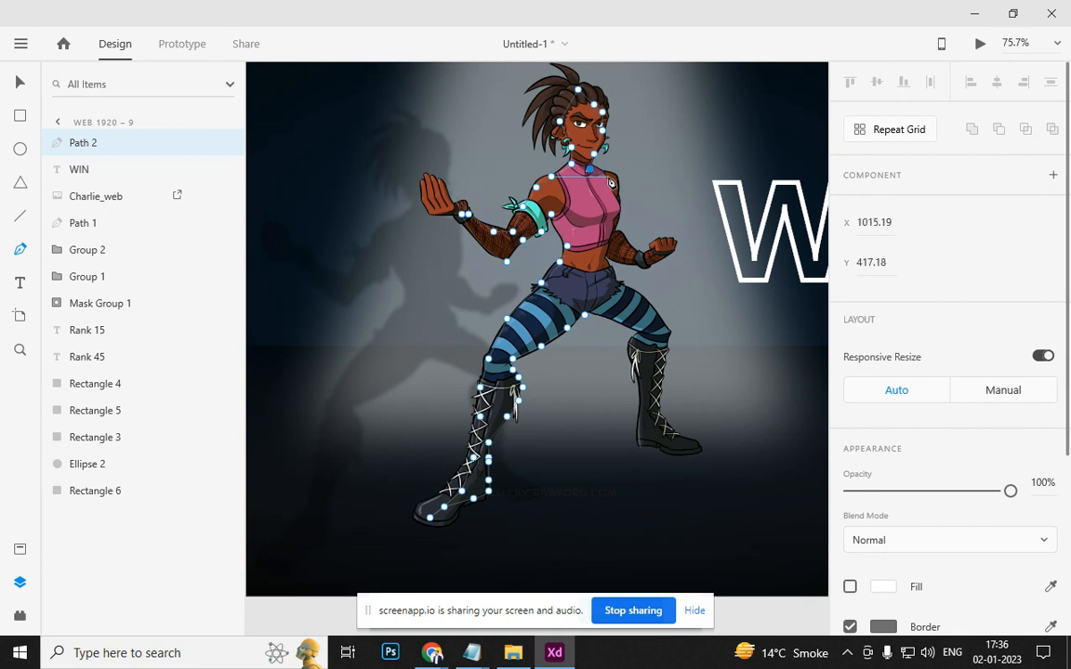
Trace the path down the side of the chest, around the lowered forearm, and back to the waist
{"action": "left_click", "coordinate": [615, 195]}
{"action": "left_click", "coordinate": [617, 221]}
{"action": "left_click", "coordinate": [617, 240]}
{"action": "left_click", "coordinate": [630, 249]}
{"action": "left_click", "coordinate": [649, 257]}
{"action": "left_click", "coordinate": [641, 262]}
{"action": "left_click", "coordinate": [623, 263]}
{"action": "left_click", "coordinate": [603, 253]}
Continue the path from the waist down the outer edge of the rear leg to the boot's toe
{"action": "left_click", "coordinate": [608, 277]}
{"action": "left_click", "coordinate": [623, 283]}
{"action": "left_click", "coordinate": [662, 322]}
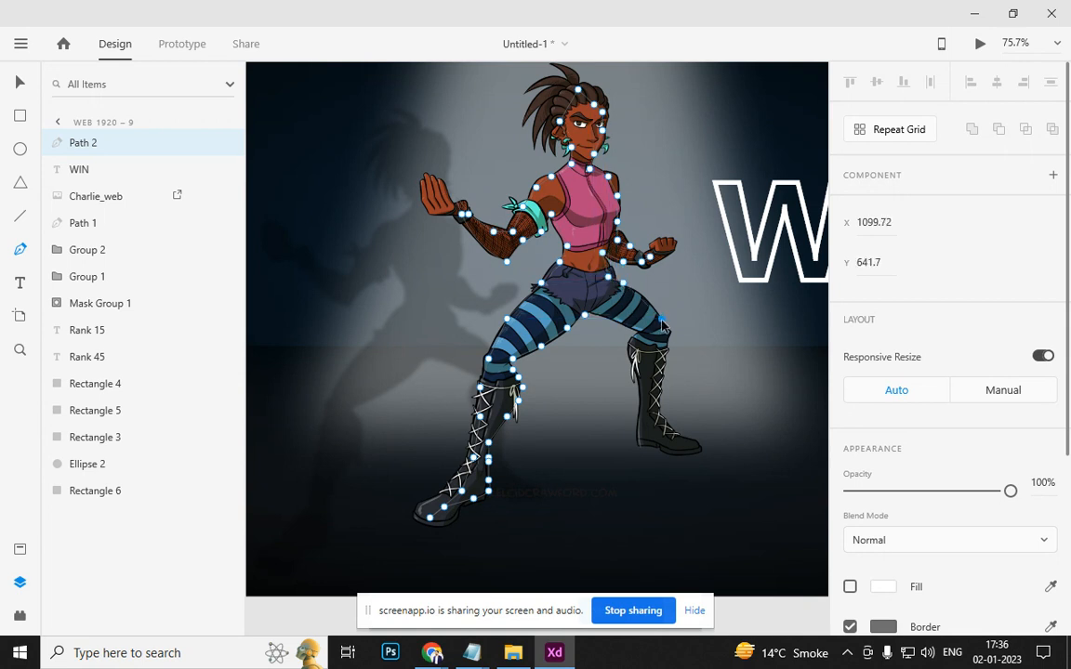
{"action": "left_click", "coordinate": [662, 347]}
{"action": "left_click", "coordinate": [661, 388]}
{"action": "left_click", "coordinate": [661, 417]}
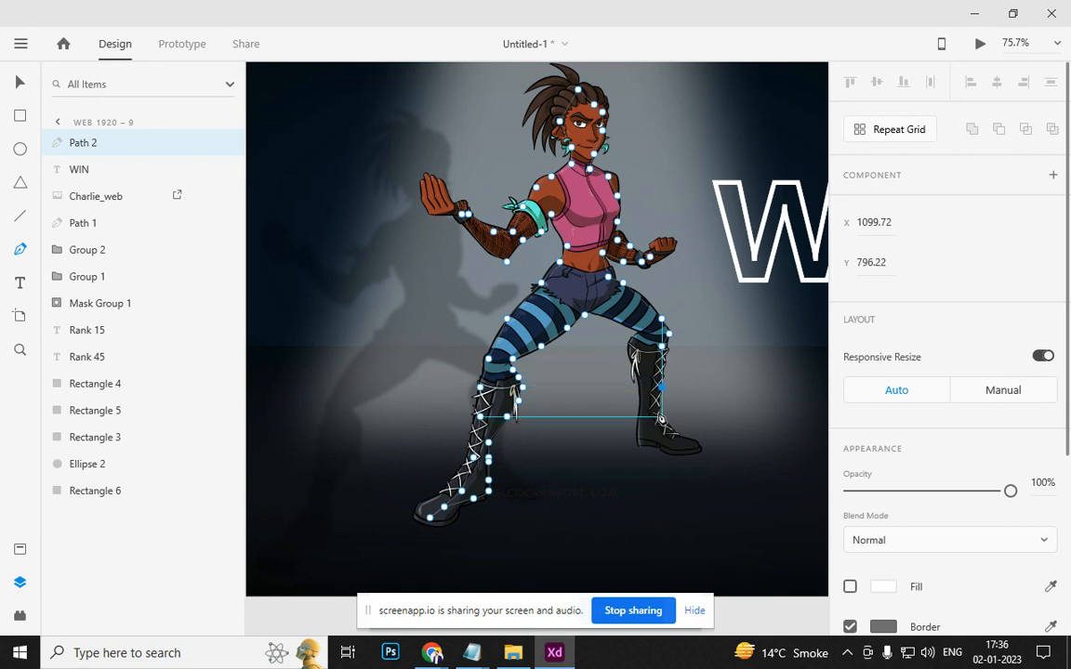
{"action": "left_click", "coordinate": [677, 434]}
{"action": "left_click", "coordinate": [702, 452]}
Trace the rear boot's sole and the leg's inner edge, and close the silhouette path at its starting point
{"action": "left_click", "coordinate": [679, 452]}
{"action": "left_click", "coordinate": [657, 452]}
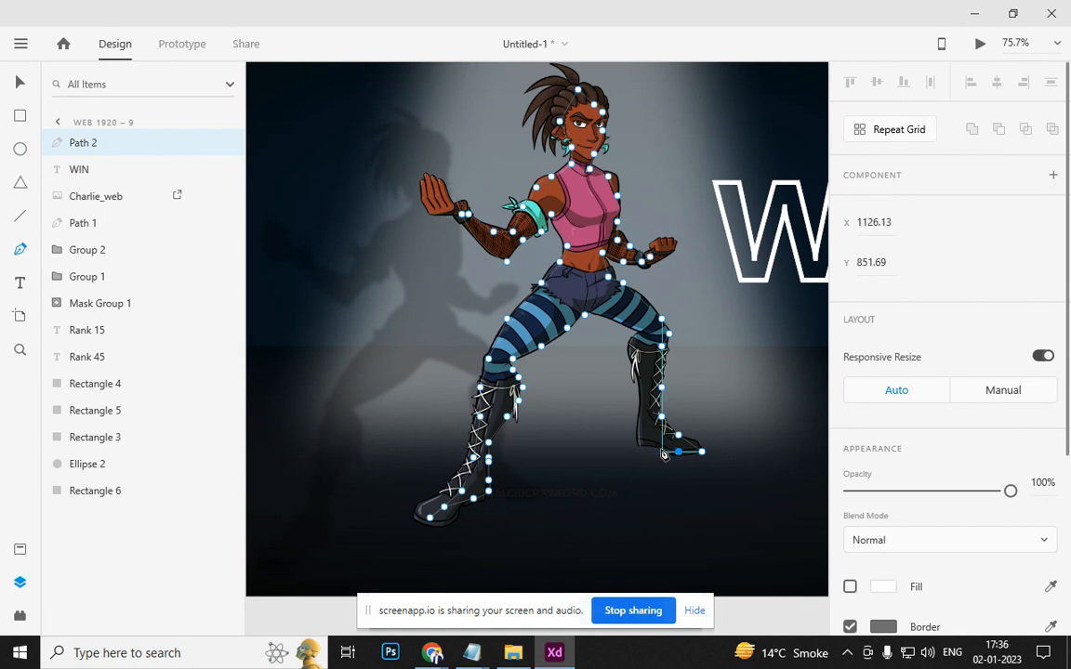
{"action": "left_click", "coordinate": [650, 448]}
{"action": "left_click", "coordinate": [640, 444]}
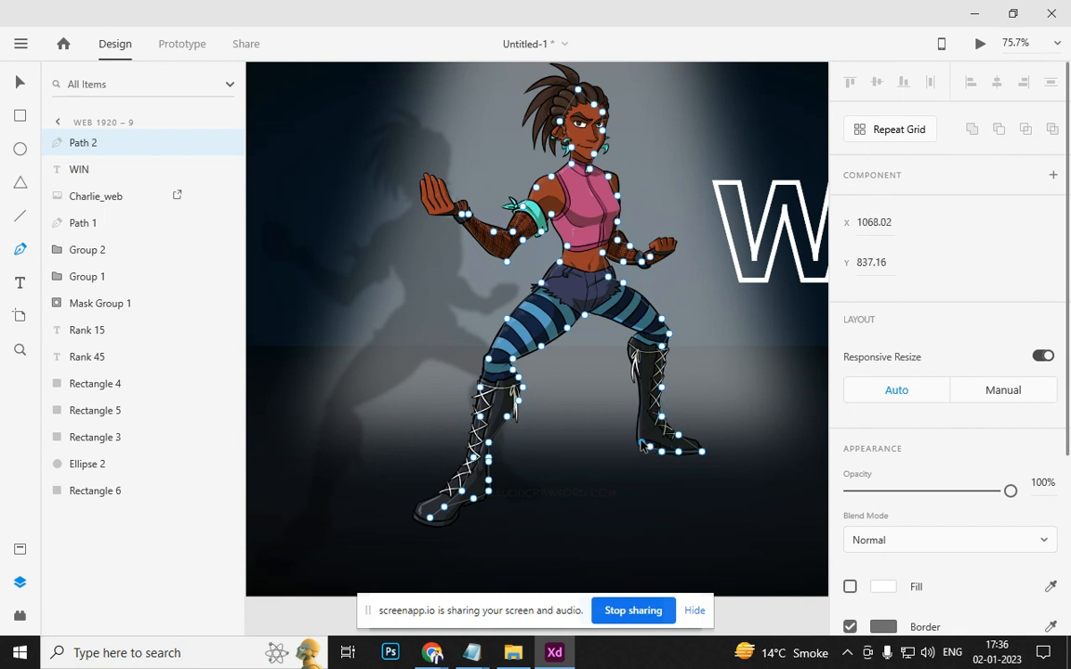
{"action": "left_click", "coordinate": [639, 340]}
{"action": "left_click", "coordinate": [634, 318]}
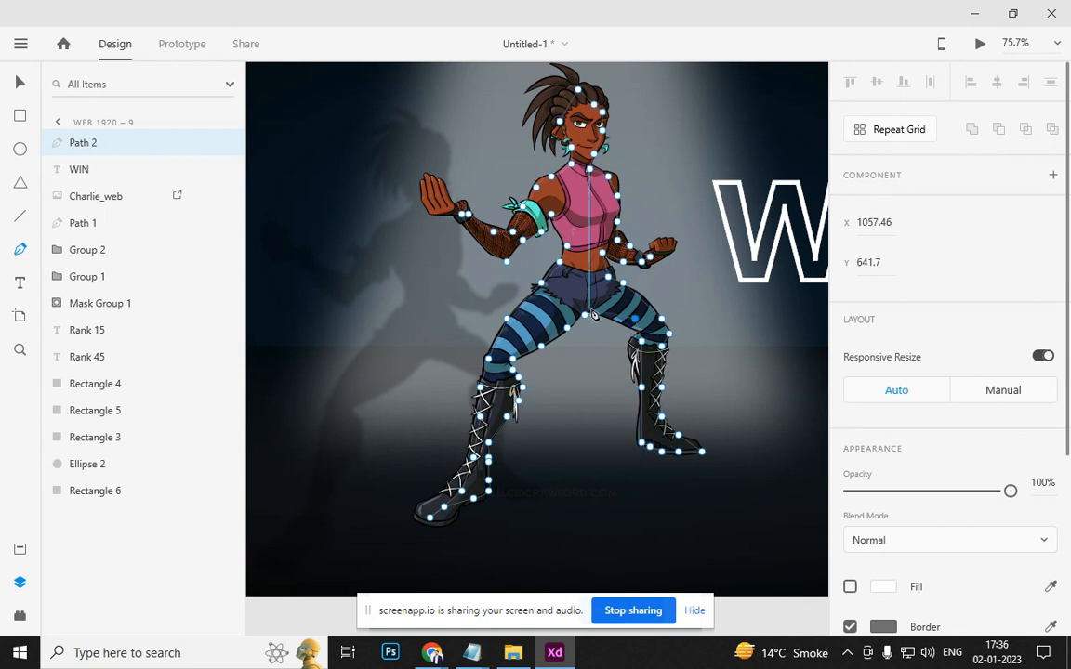
{"action": "left_click", "coordinate": [590, 310]}
{"action": "left_click", "coordinate": [584, 316]}
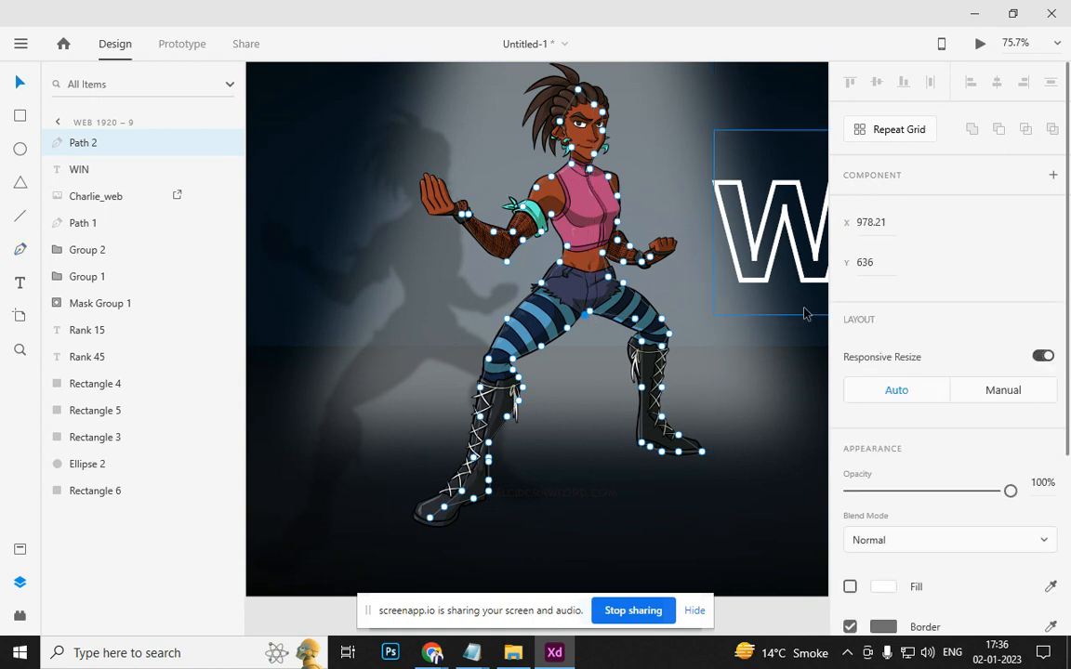
Fill the silhouette path with bright cyan and apply an Object Blur with an amount of 5
{"action": "scroll", "coordinate": [966, 376], "scroll_direction": "down", "scroll_amount": 3}
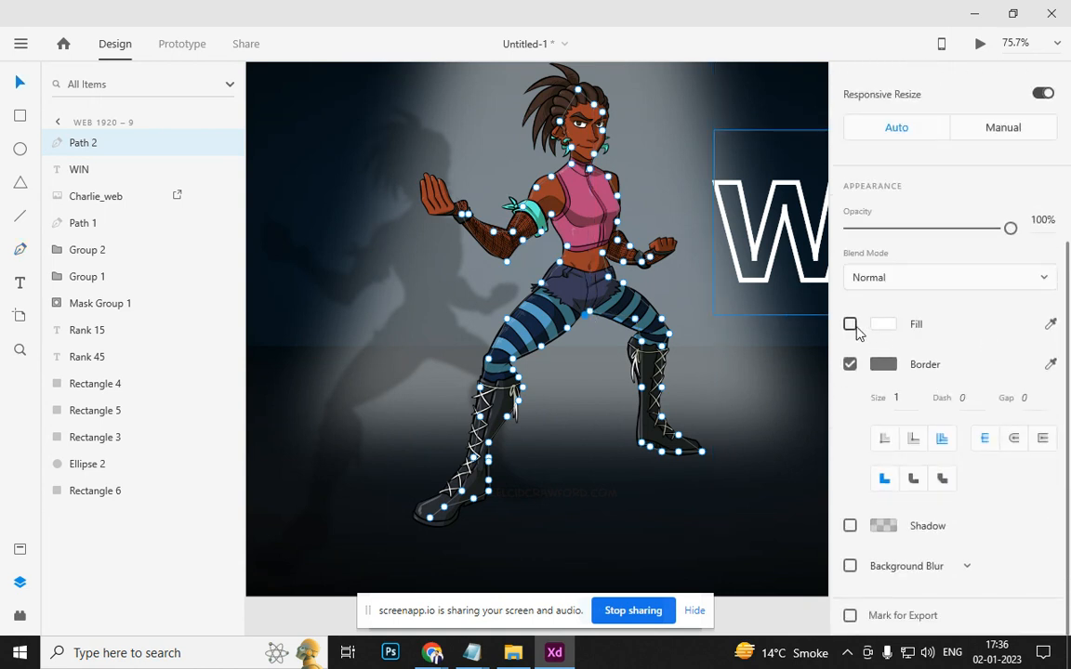
{"action": "left_click", "coordinate": [850, 324]}
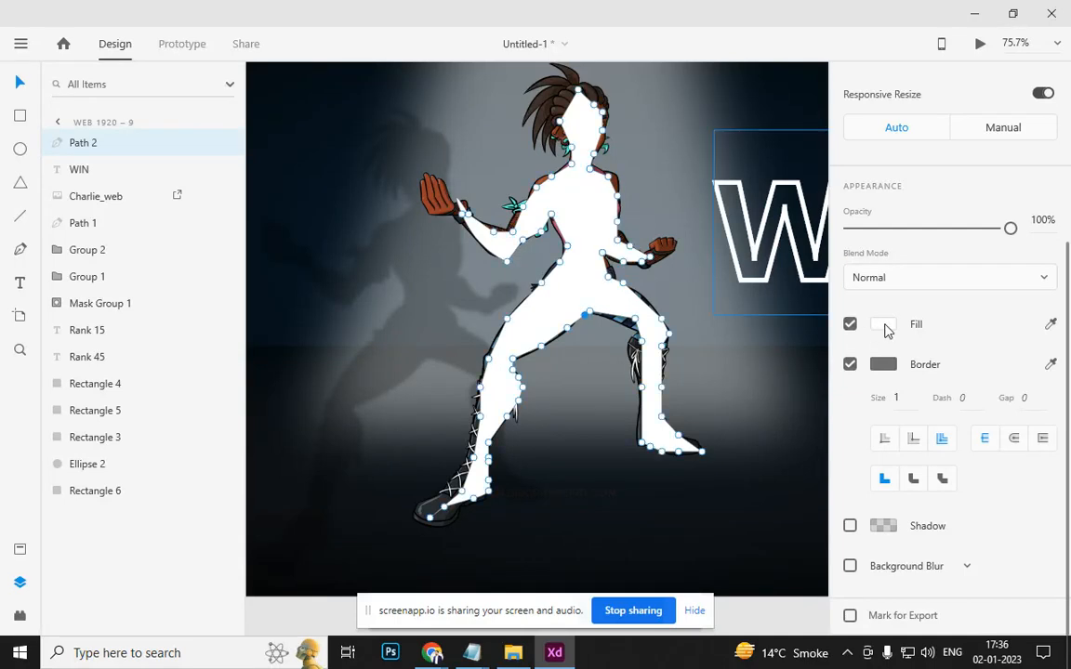
{"action": "left_click", "coordinate": [883, 329]}
{"action": "left_click", "coordinate": [797, 296]}
{"action": "left_click", "coordinate": [761, 226]}
{"action": "left_click", "coordinate": [940, 329]}
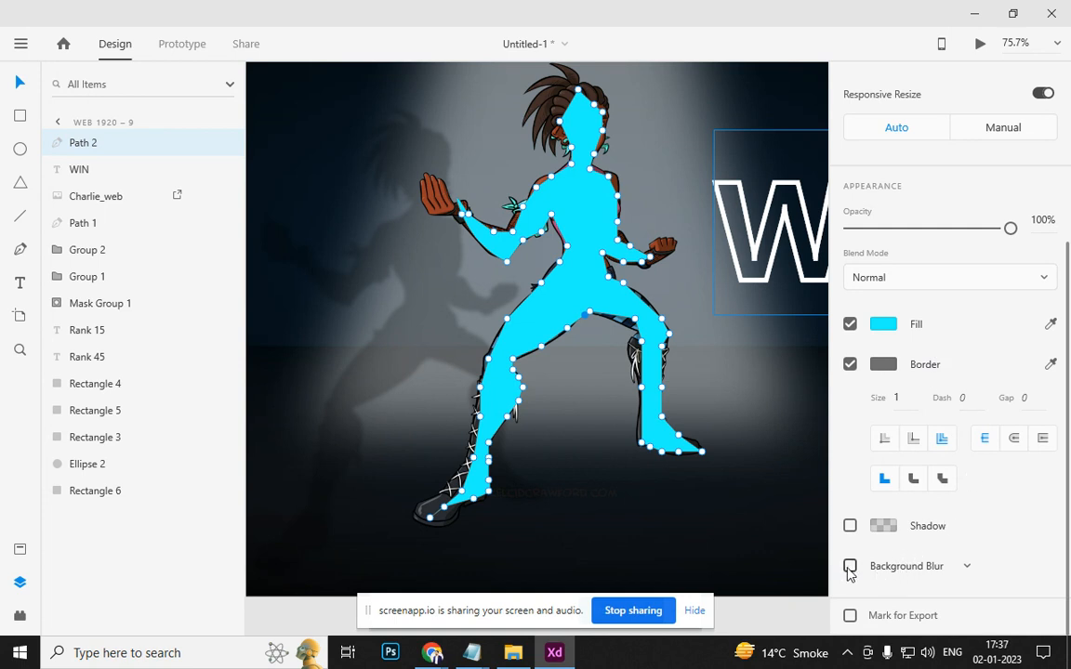
{"action": "left_click", "coordinate": [927, 566]}
{"action": "left_click", "coordinate": [920, 599]}
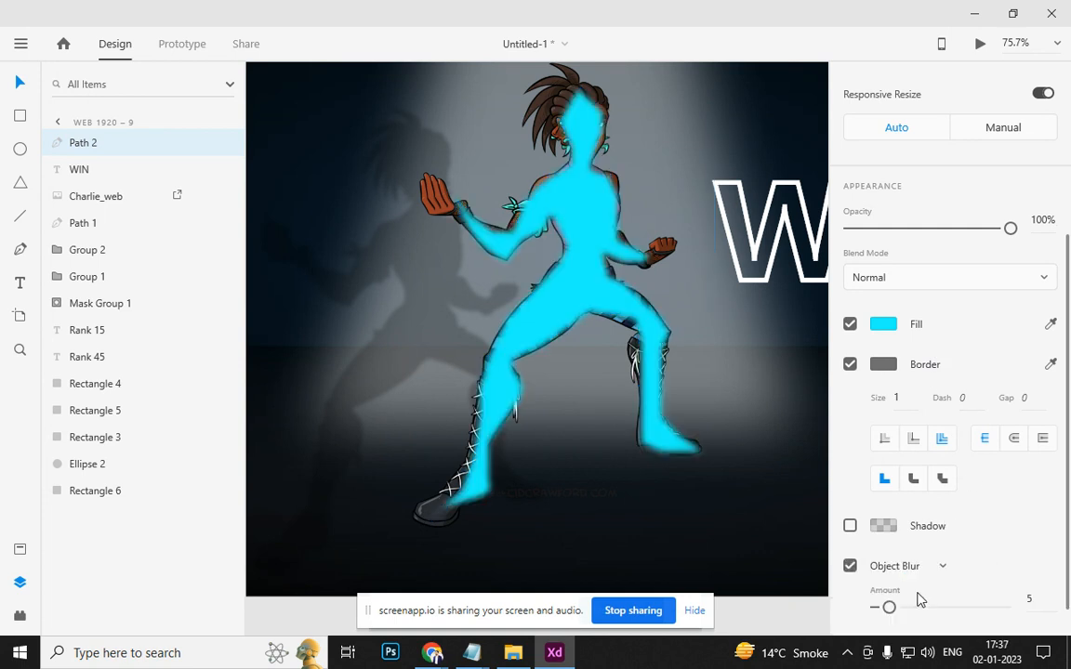
Set the cyan silhouette's Object Blur amount to 32 and move its layer behind the fighter, between Rectangle 5 and Rectangle 3
{"action": "left_click", "coordinate": [921, 569]}
{"action": "left_click", "coordinate": [931, 569]}
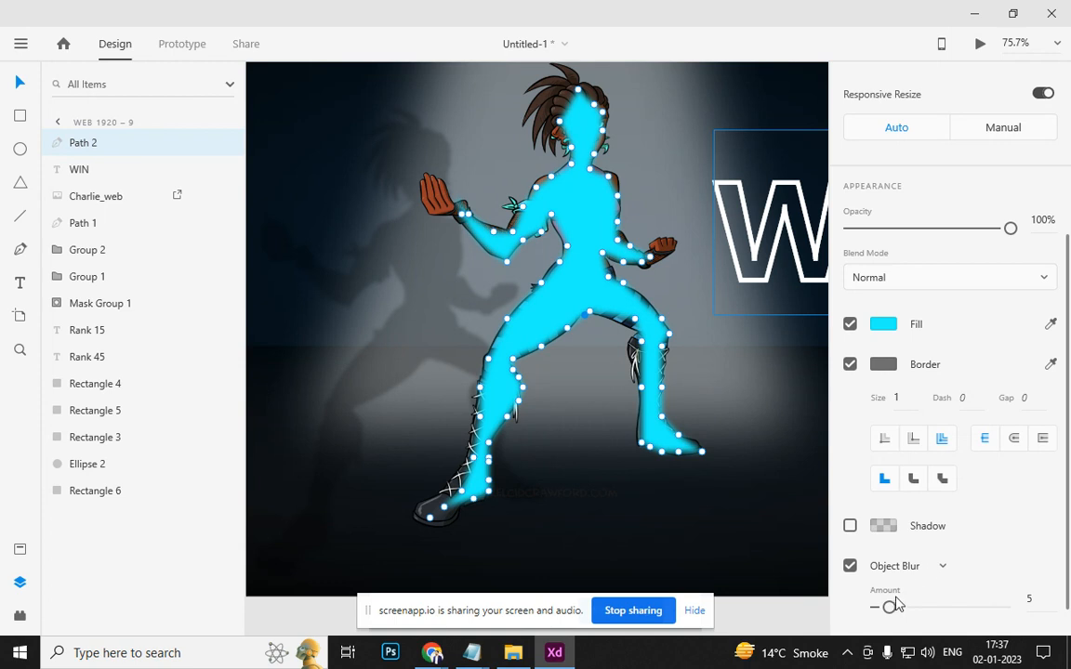
{"action": "left_click_drag", "start_coordinate": [889, 607], "coordinate": [958, 610]}
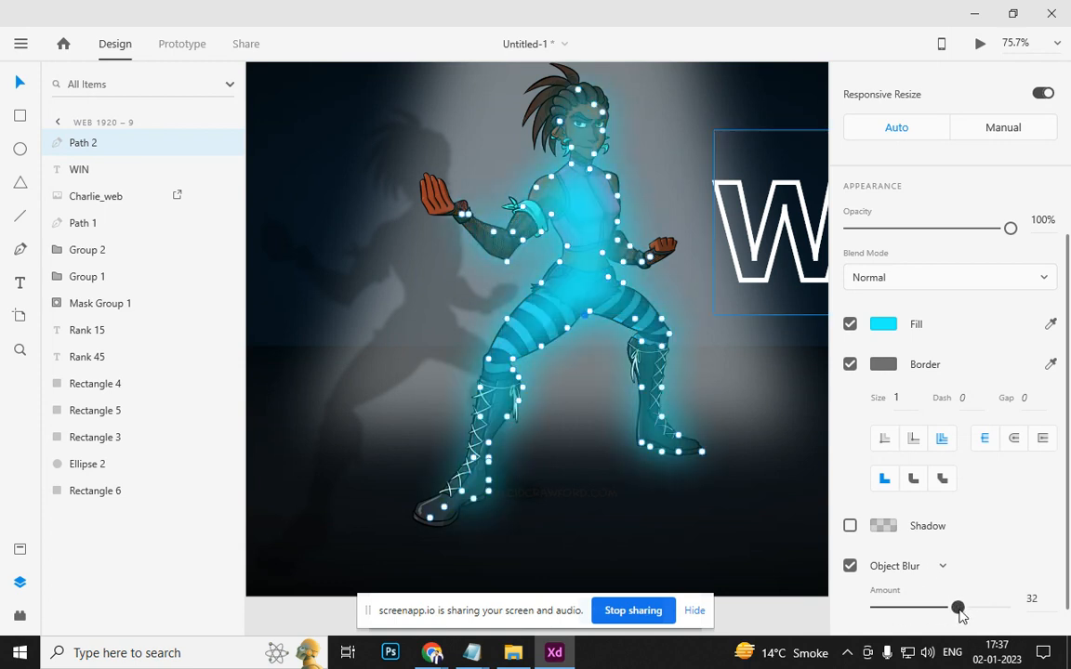
{"action": "scroll", "coordinate": [960, 151], "scroll_direction": "up", "scroll_amount": 5}
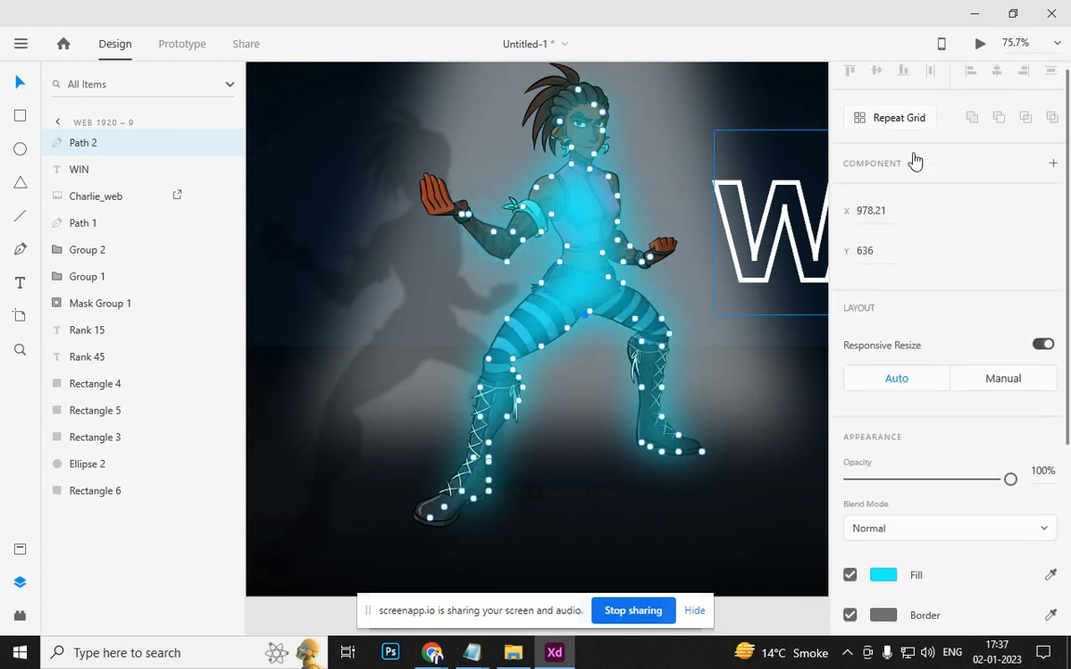
{"action": "left_click_drag", "start_coordinate": [114, 152], "coordinate": [105, 432]}
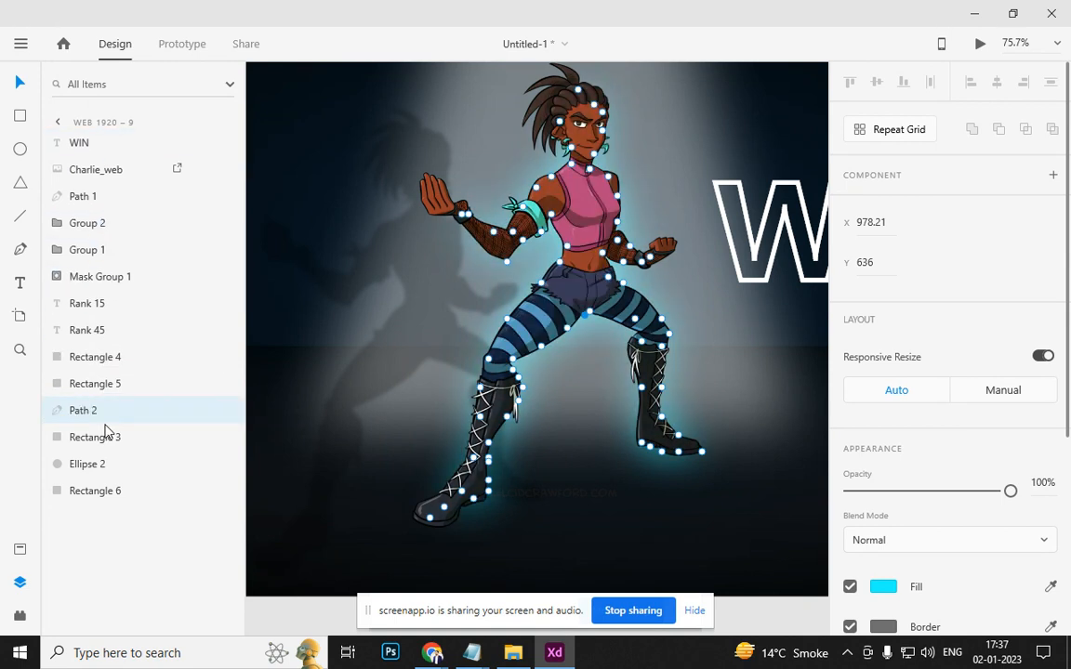
{"action": "scroll", "coordinate": [444, 398], "scroll_direction": "down", "scroll_amount": 5}
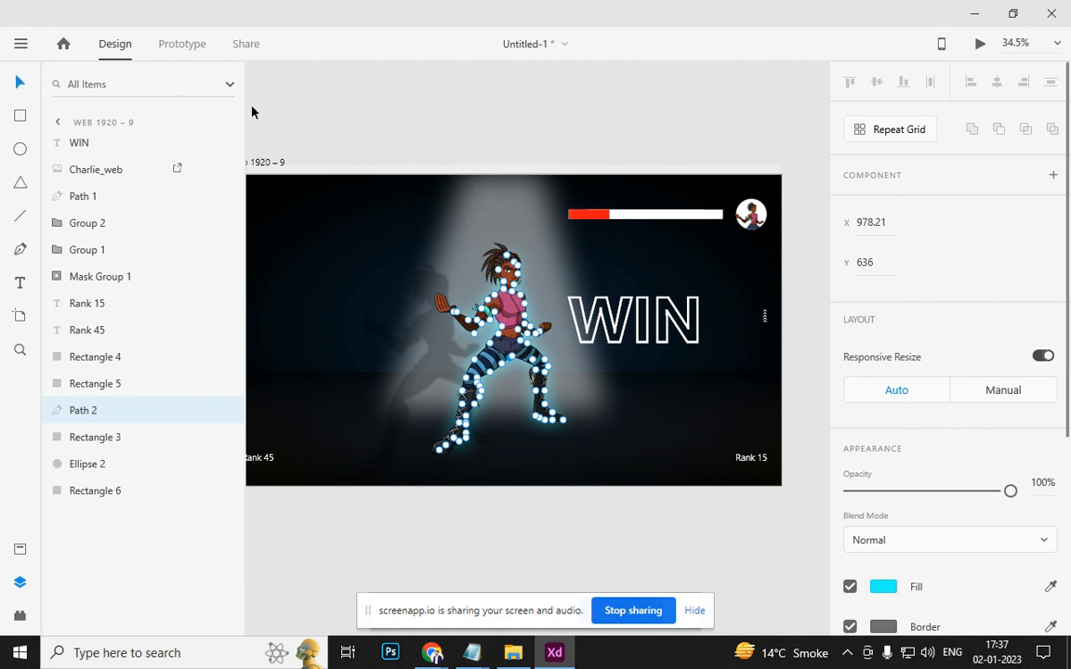
{"action": "left_click", "coordinate": [506, 528]}
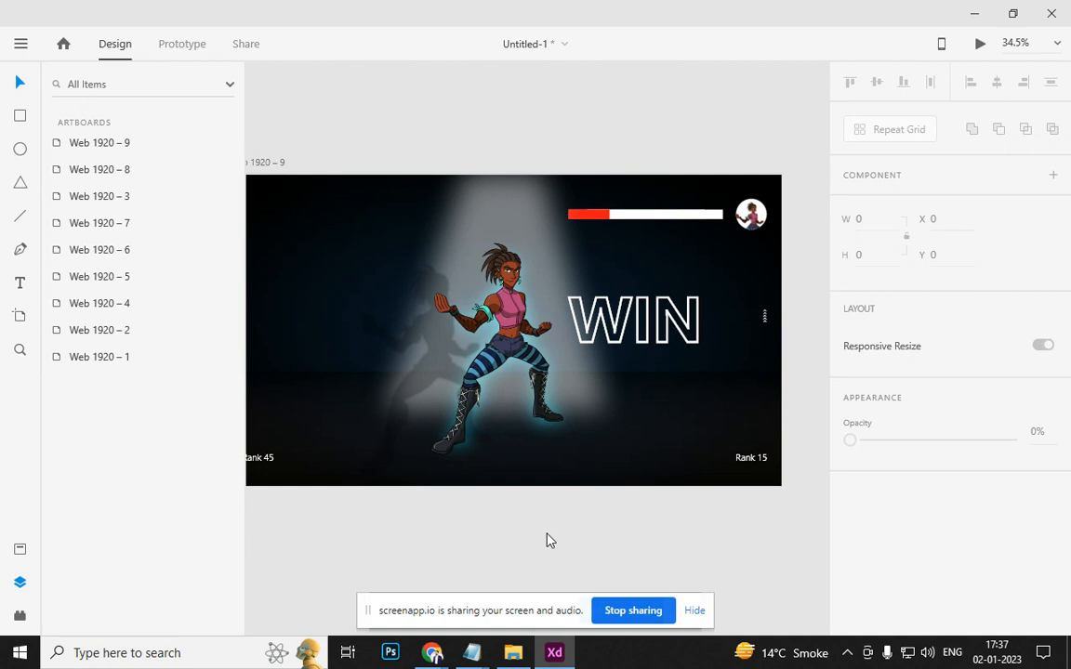
Examine the cyan glow around the fighter on the WIN artboard, both close up and in the full composition
{"action": "left_click", "coordinate": [490, 330]}
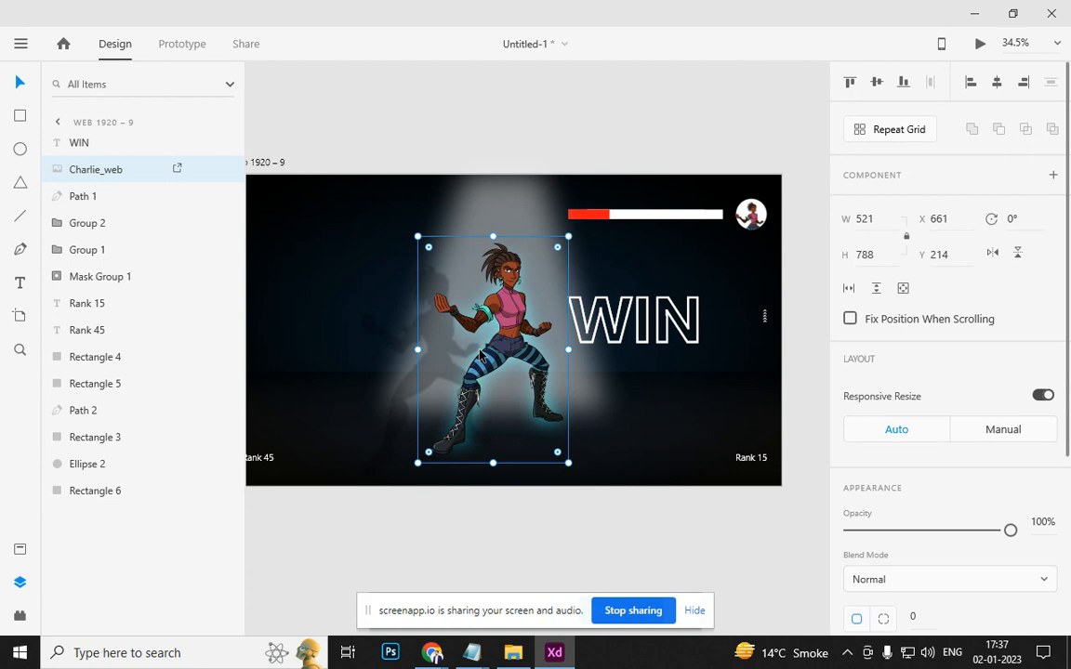
{"action": "scroll", "coordinate": [481, 354], "scroll_direction": "up", "scroll_amount": 2}
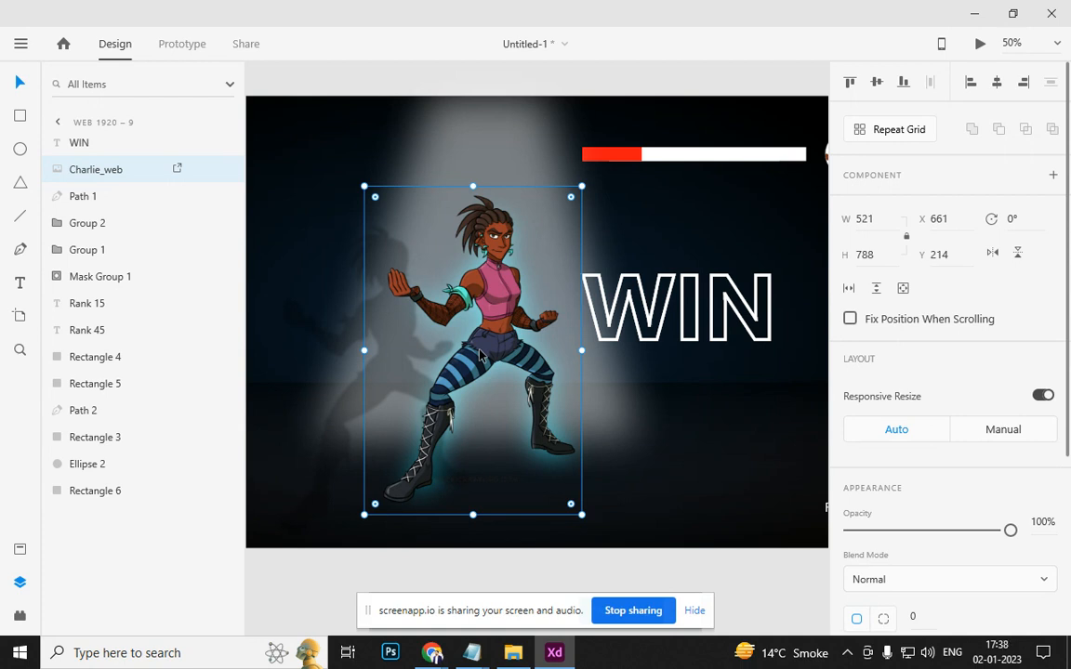
{"action": "scroll", "coordinate": [481, 354], "scroll_direction": "up", "scroll_amount": 2}
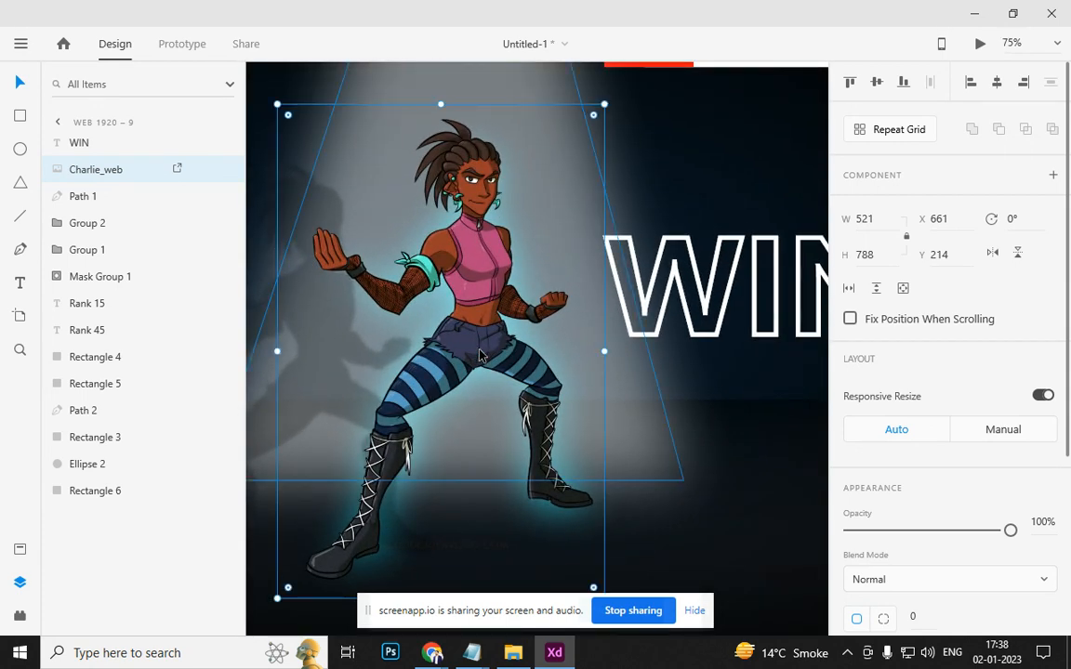
{"action": "scroll", "coordinate": [480, 354], "scroll_direction": "down", "scroll_amount": 2}
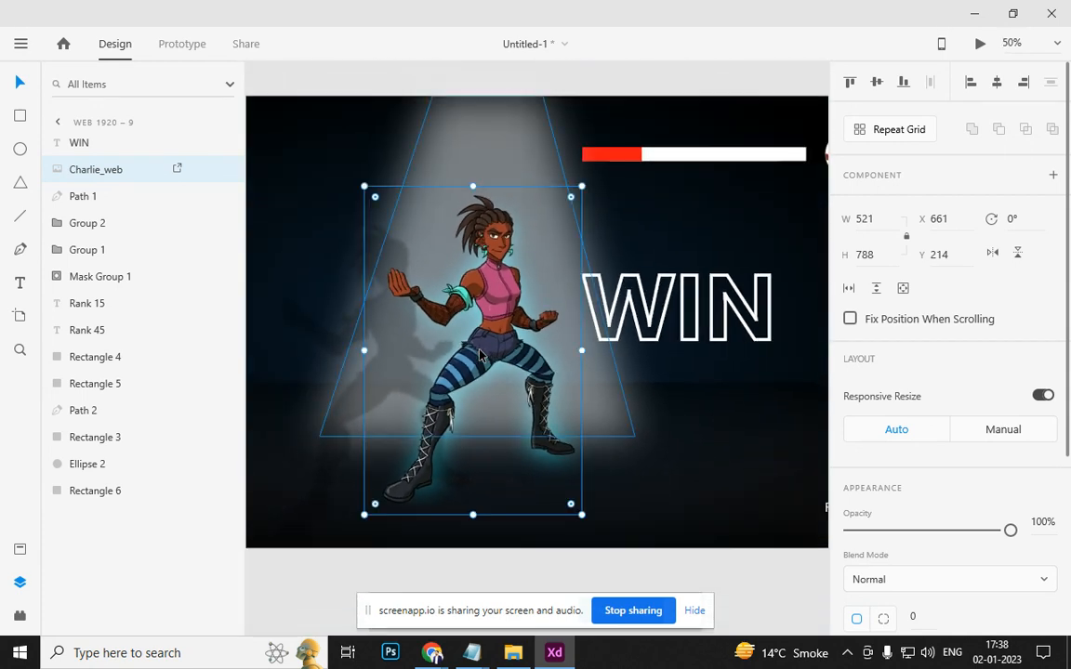
{"action": "key", "text": "ctrl+minus"}
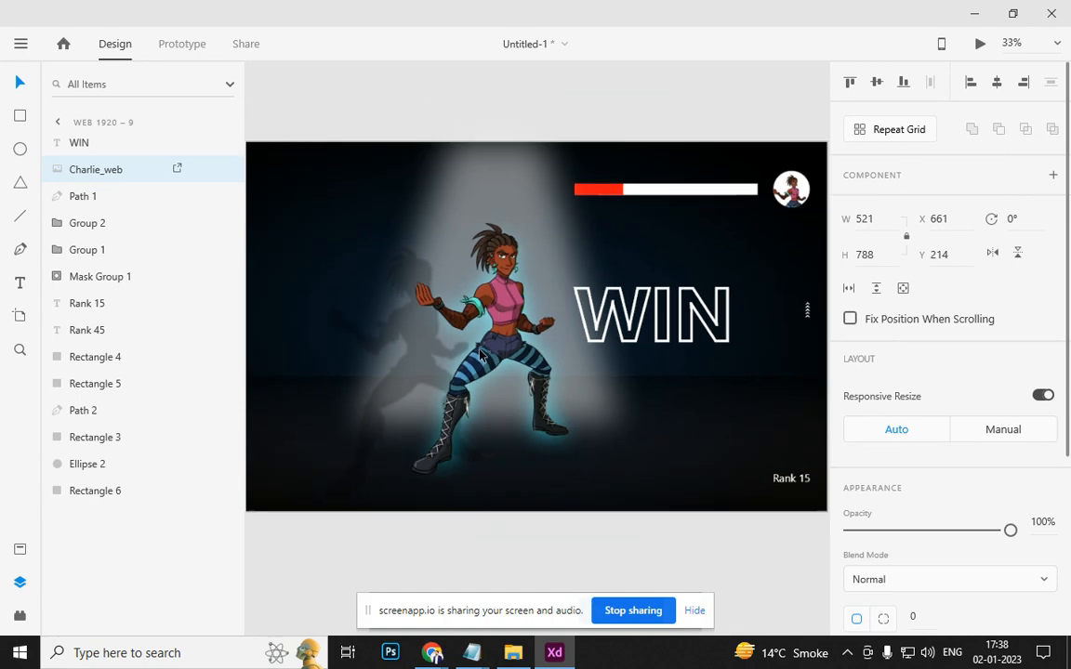
{"action": "key", "text": "ctrl+plus"}
{"action": "key", "text": "ctrl+minus"}
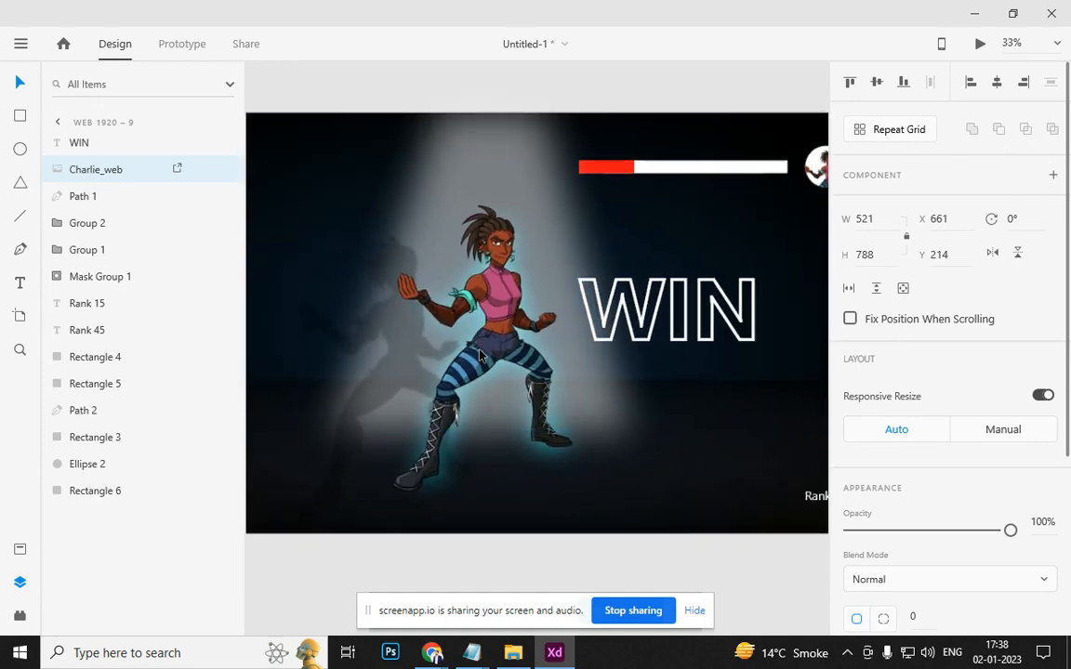
{"action": "key", "text": "ctrl+plus"}
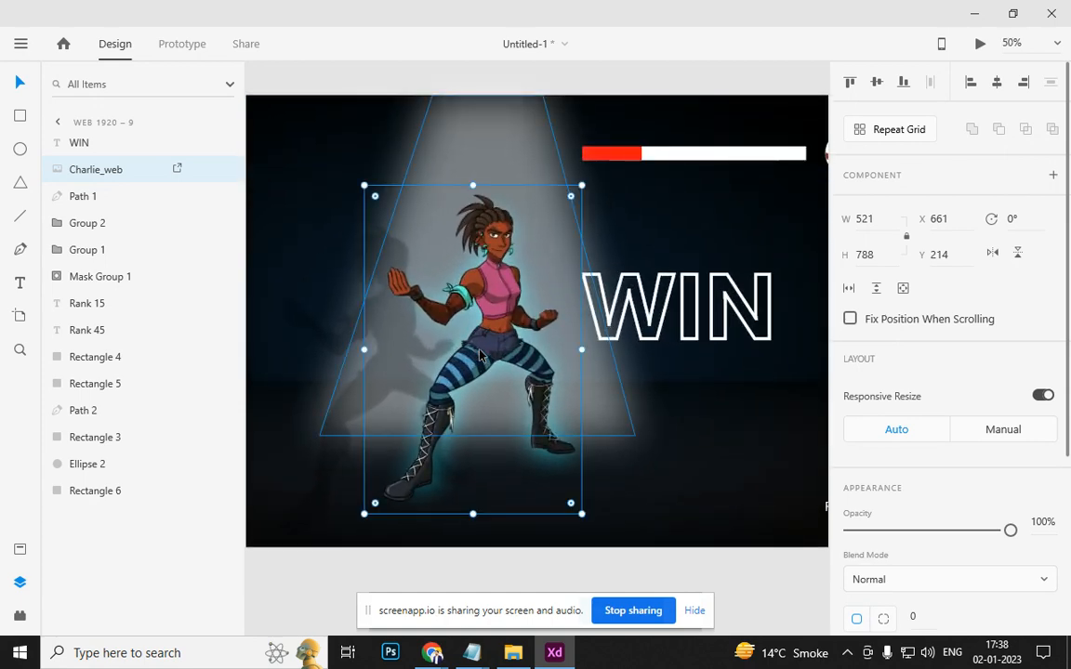
{"action": "key", "text": "ctrl+plus"}
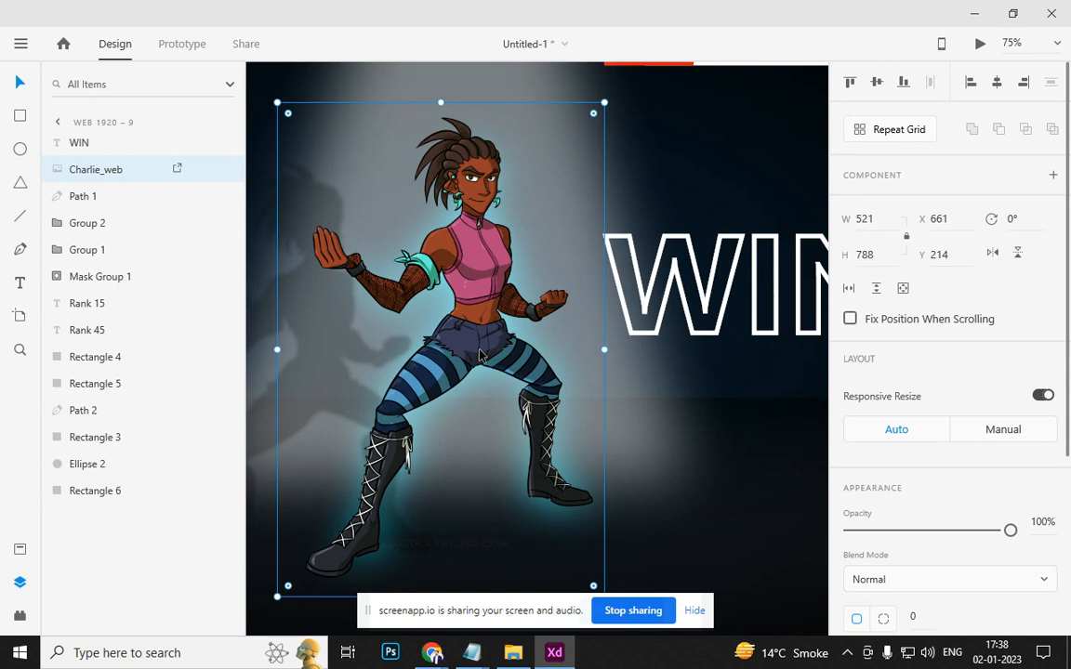
{"action": "key", "text": "ctrl+minus"}
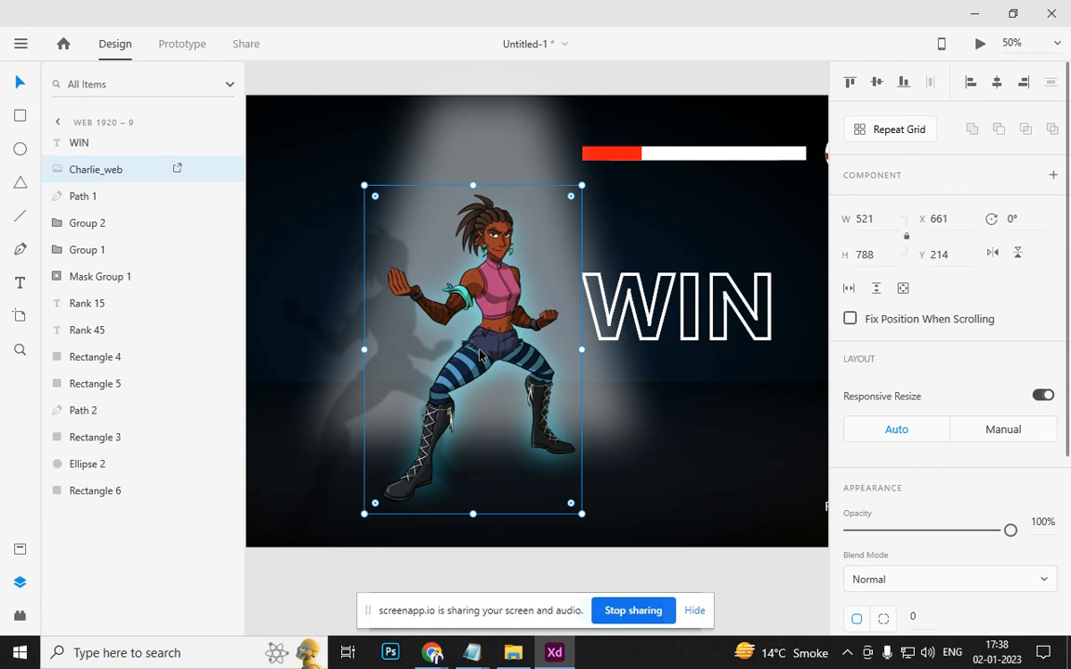
{"action": "left_click_drag", "start_coordinate": [476, 359], "coordinate": [633, 354]}
{"action": "key", "text": "ctrl+z"}
Review the artboards from the GAME OVER and WIN screens back to Web 1920 – 1 and Web 1920 – 3
{"action": "scroll", "coordinate": [653, 377], "scroll_direction": "down", "scroll_amount": 4}
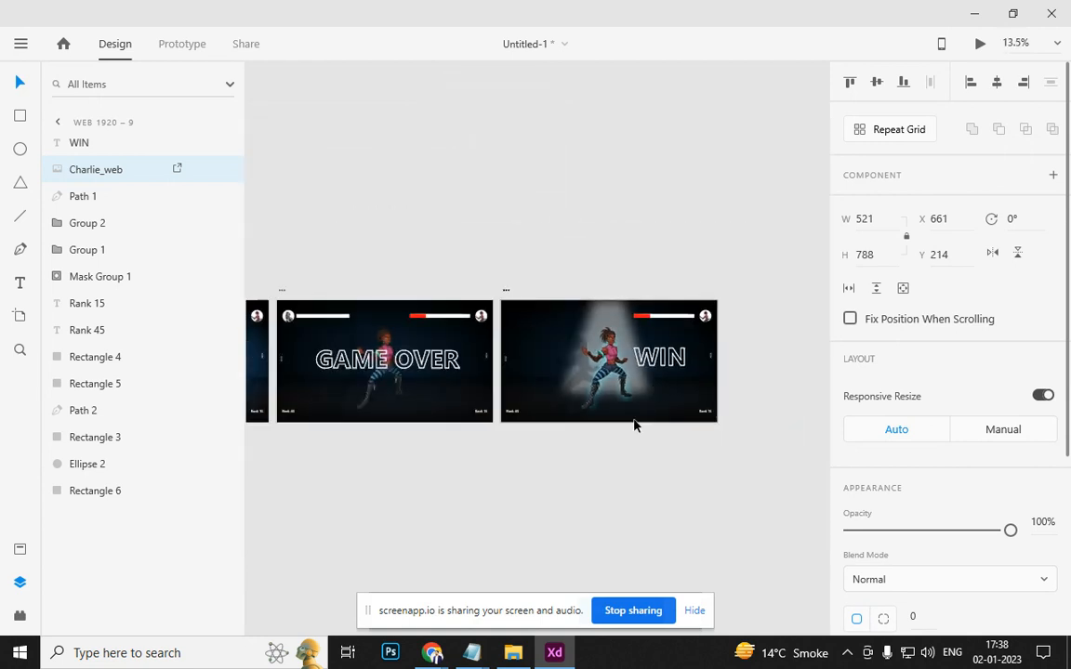
{"action": "left_click", "coordinate": [625, 440]}
{"action": "left_click_drag", "start_coordinate": [447, 449], "coordinate": [700, 311]}
{"action": "left_click_drag", "start_coordinate": [505, 405], "coordinate": [581, 415]}
{"action": "scroll", "coordinate": [558, 284], "scroll_direction": "up", "scroll_amount": 5}
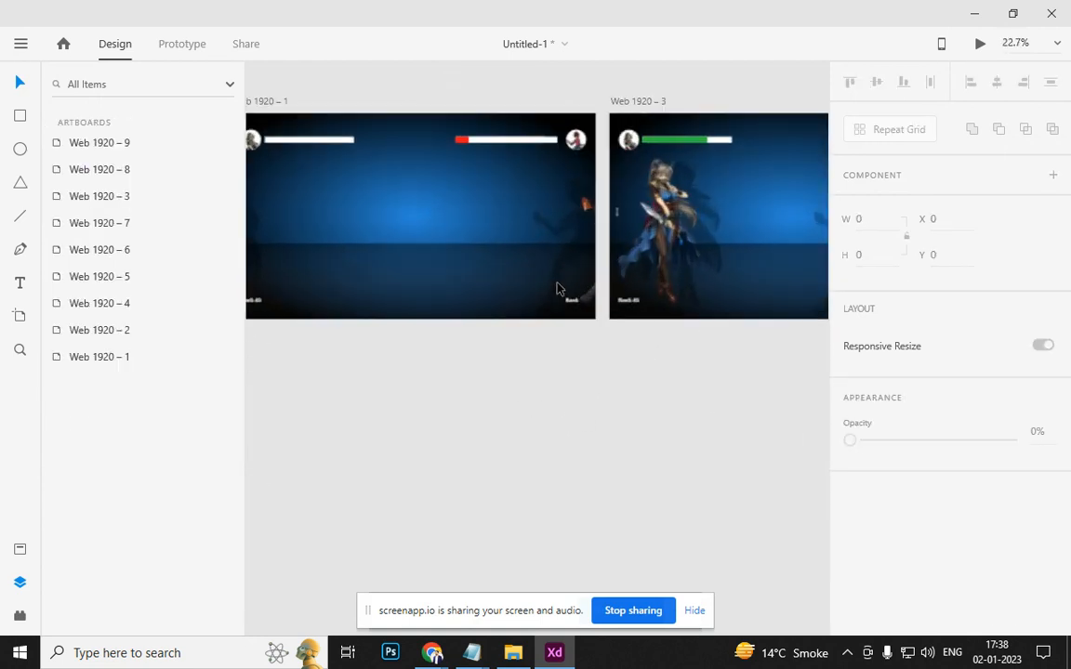
{"action": "mouse_move", "coordinate": [418, 258]}
{"action": "left_mouse_down"}
{"action": "mouse_move", "coordinate": [464, 371]}
{"action": "mouse_move", "coordinate": [513, 440]}
{"action": "left_mouse_up"}
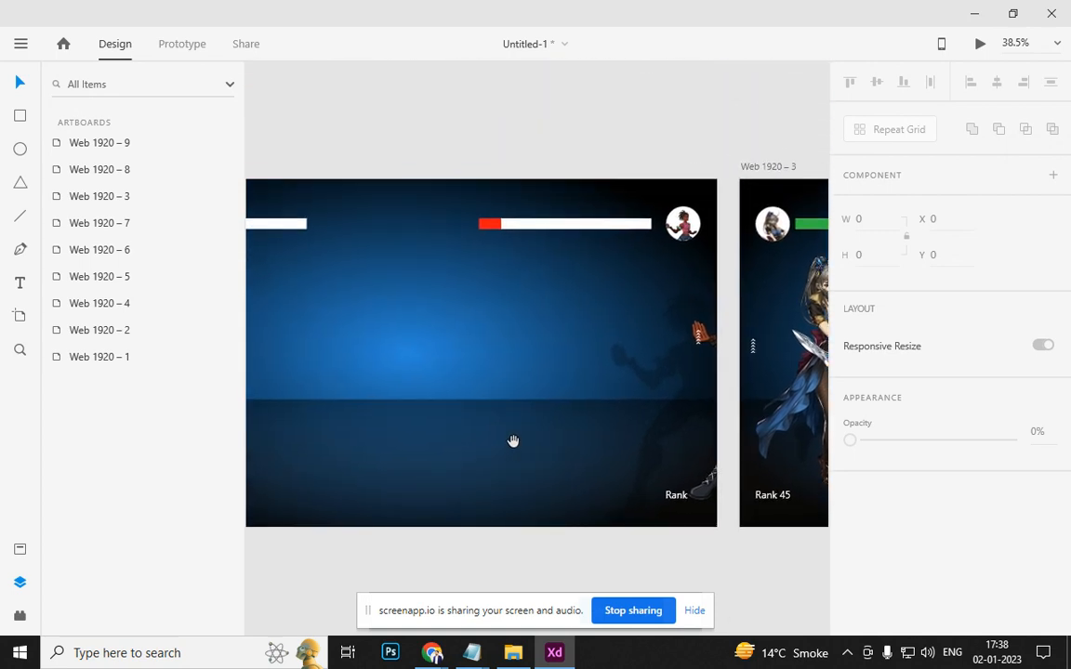
{"action": "scroll", "coordinate": [513, 441], "scroll_direction": "down", "scroll_amount": 2}
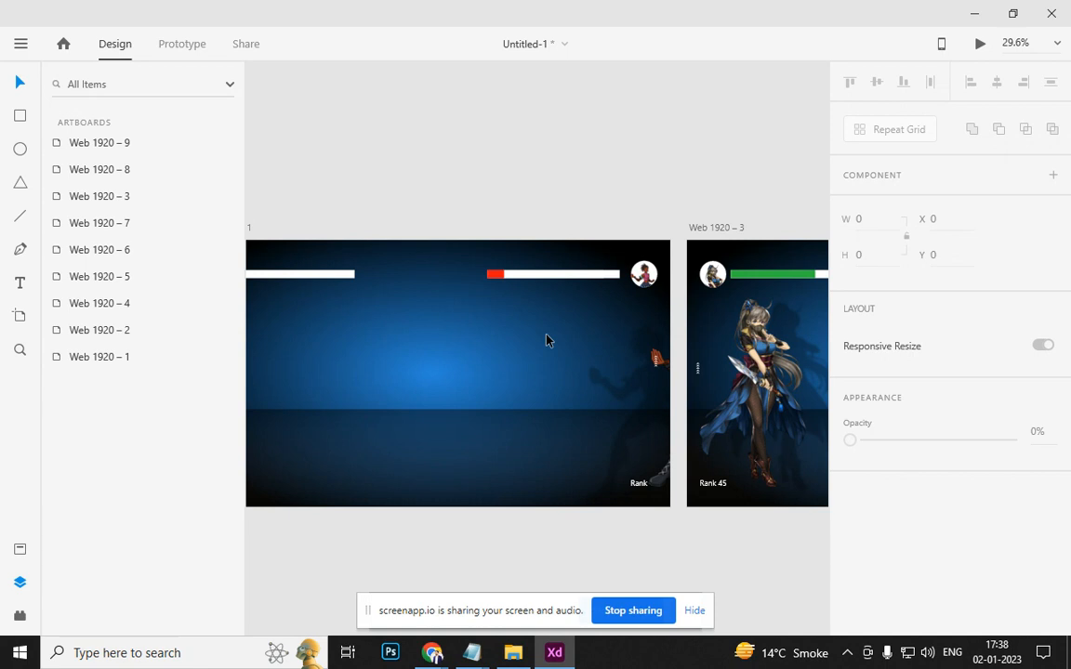
{"action": "key", "text": "alt+Tab"}
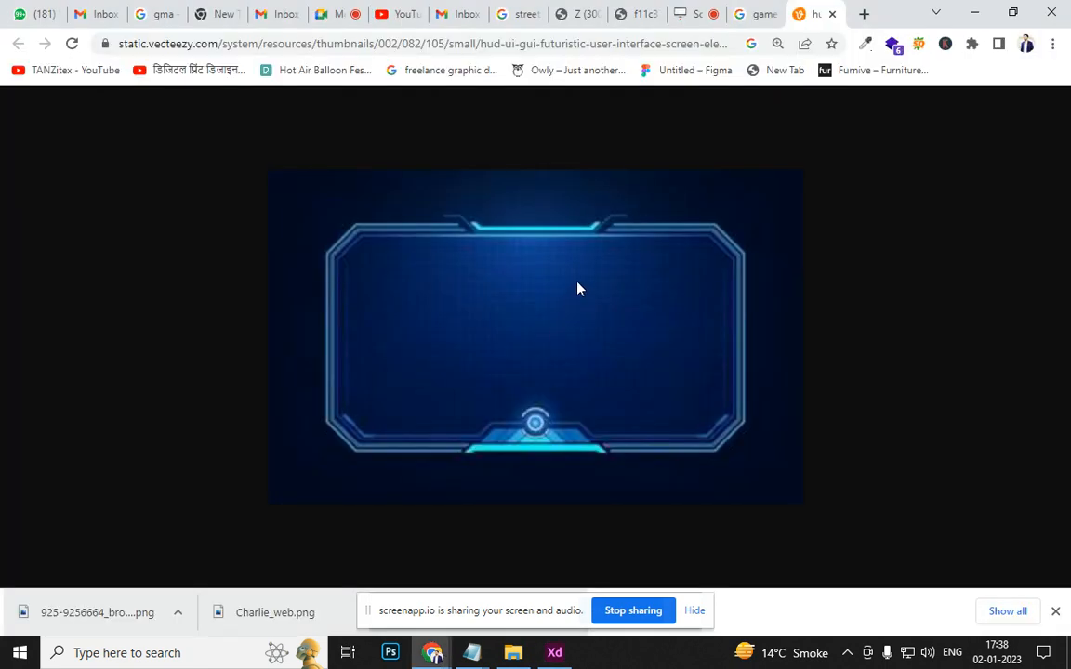
{"action": "left_click", "coordinate": [744, 17]}
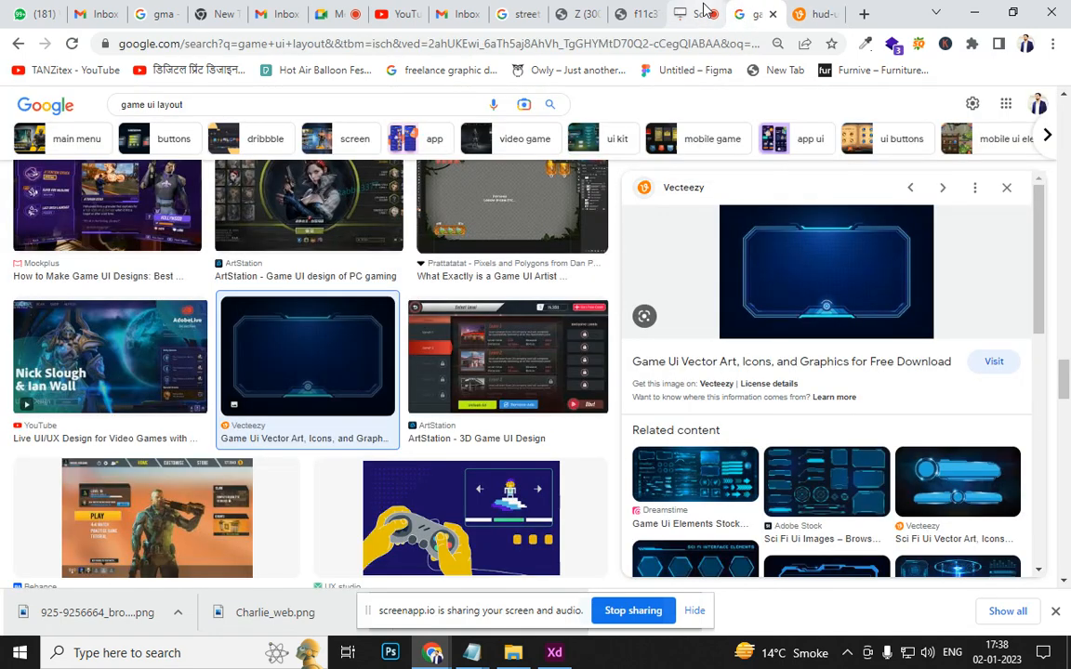
{"action": "left_click", "coordinate": [699, 14]}
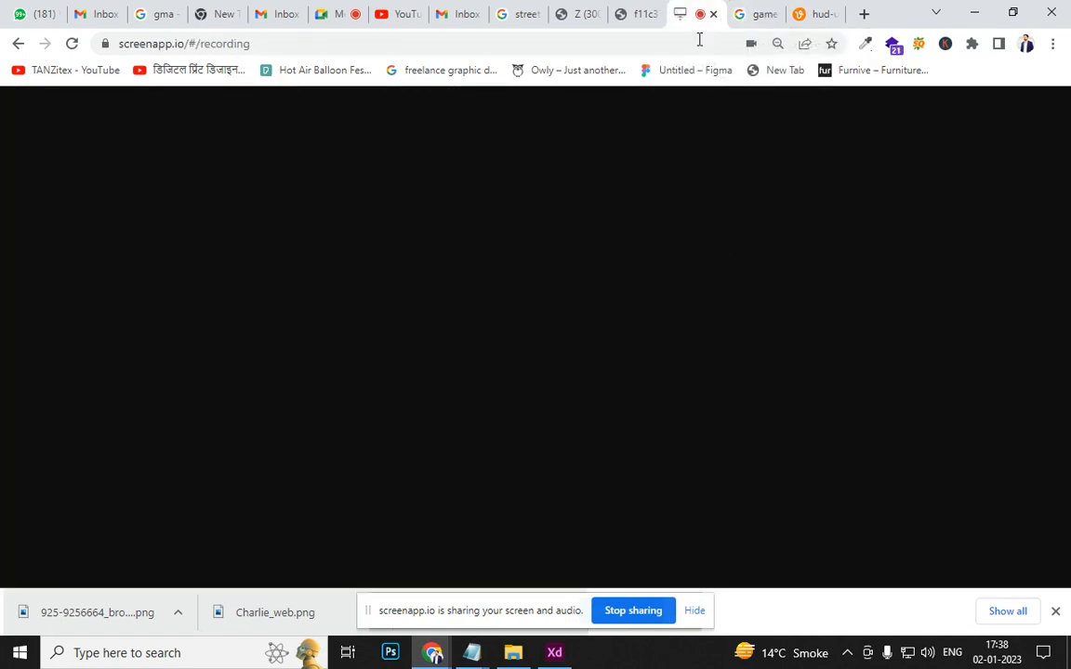